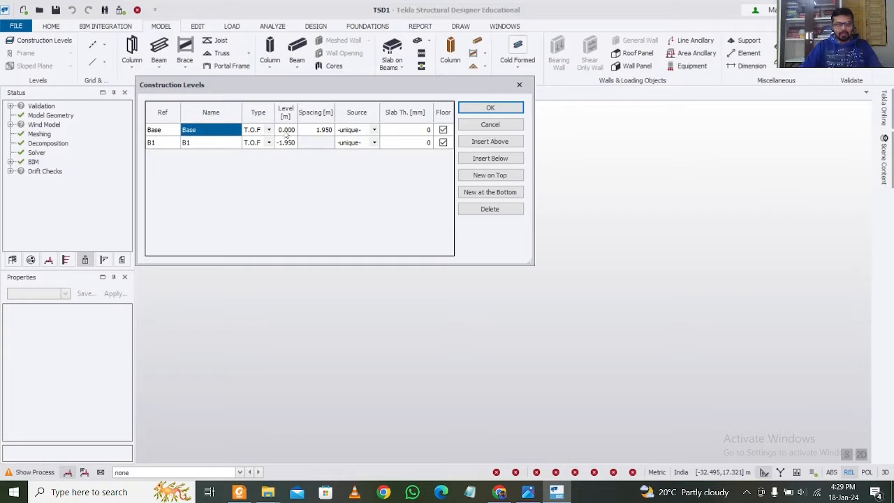
# Set the Base level's type to S.S.L and insert a level above it with 3 m spacing
pyautogui.click(269, 131)
pyautogui.click(248, 149)
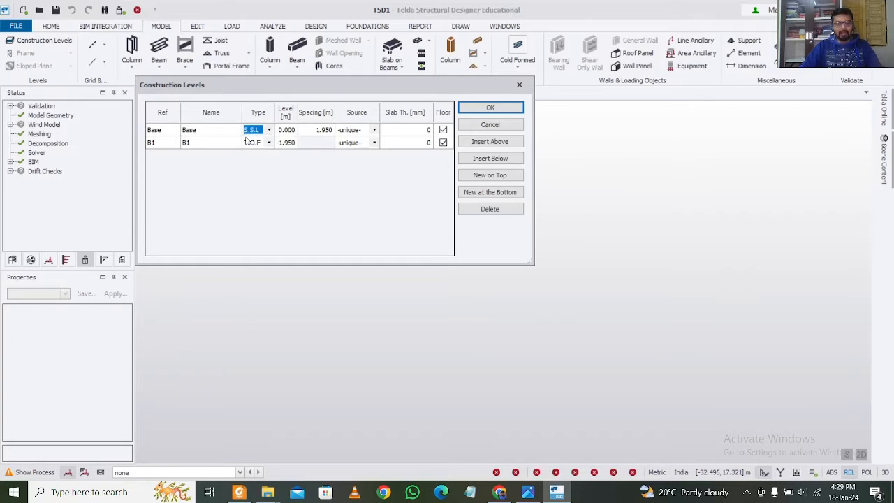
pyautogui.click(200, 131)
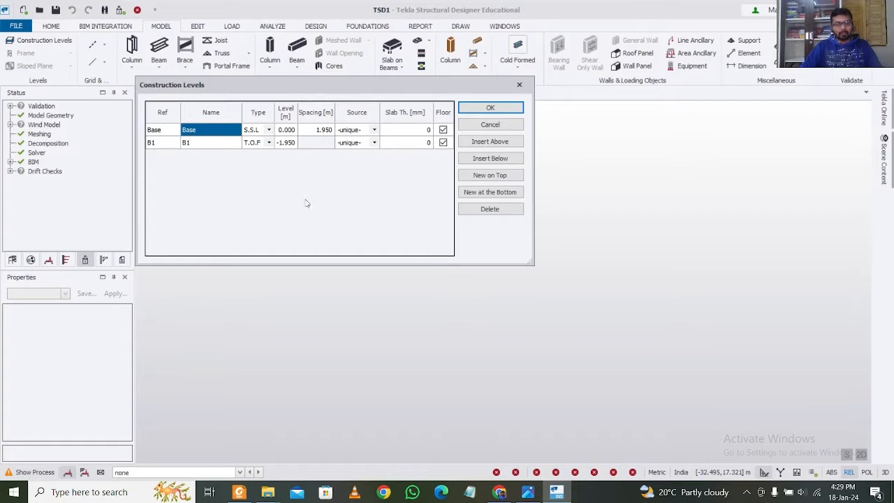
pyautogui.click(497, 142)
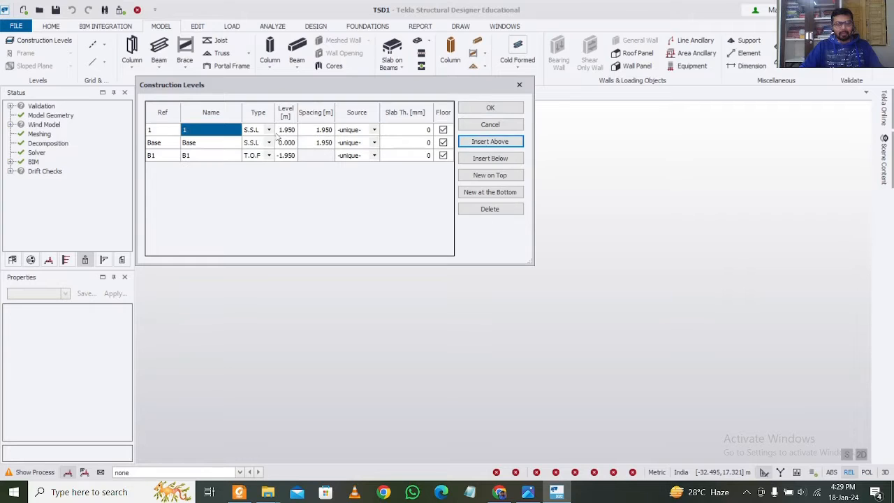
pyautogui.click(323, 131)
pyautogui.write('3')
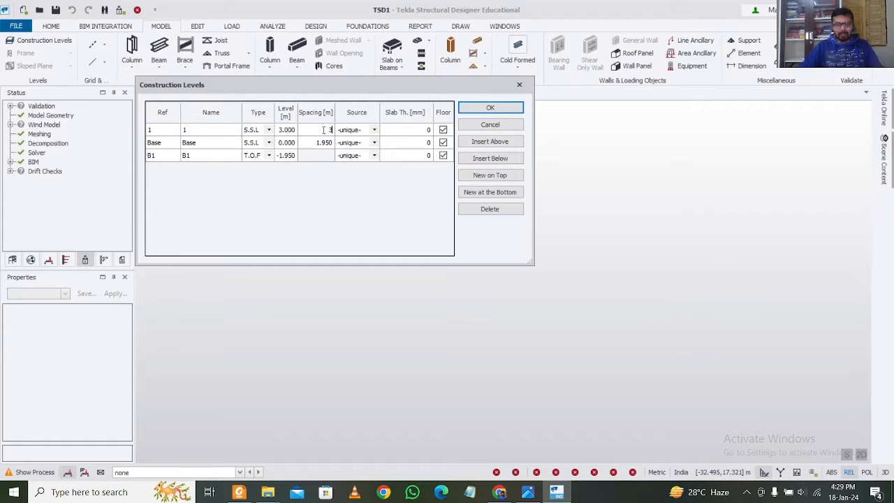
# Set the slab thickness to 150 mm for the Base level and 200 mm for level 1
pyautogui.click(405, 143)
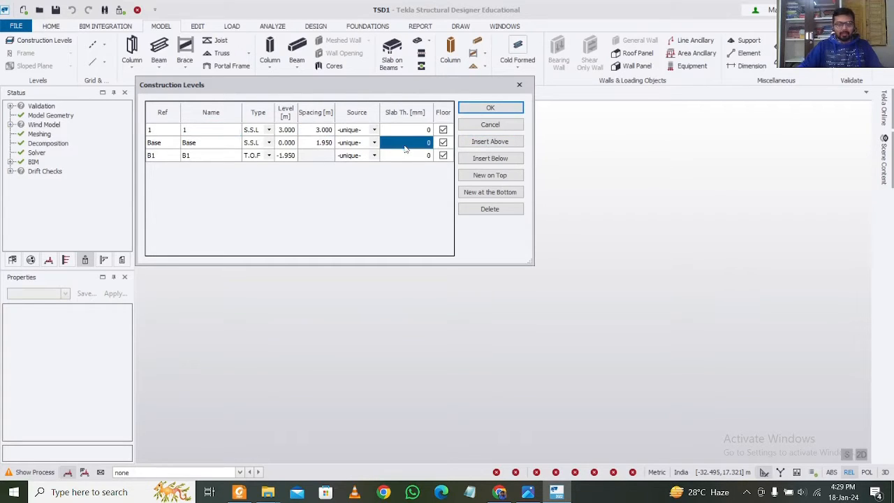
pyautogui.write('150')
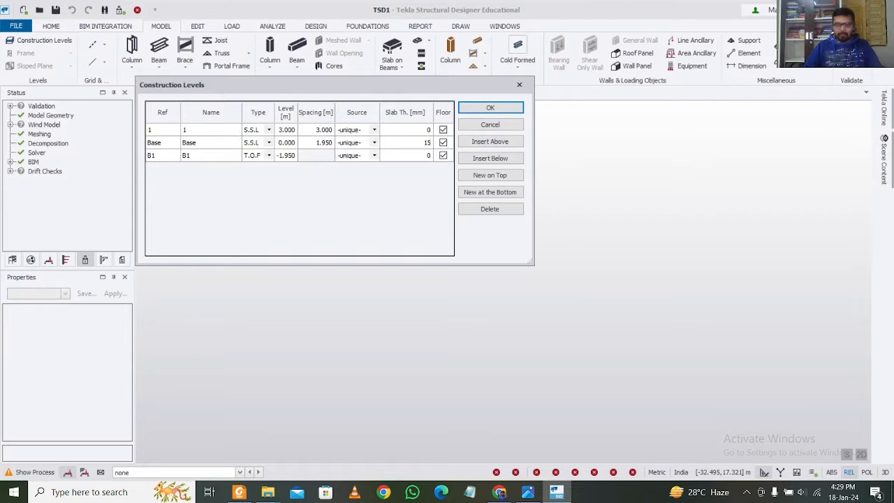
pyautogui.click(409, 130)
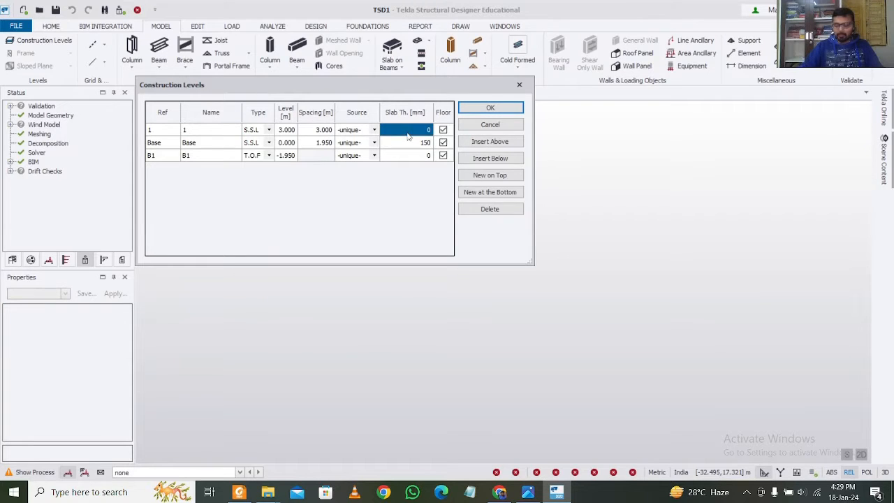
pyautogui.write('200')
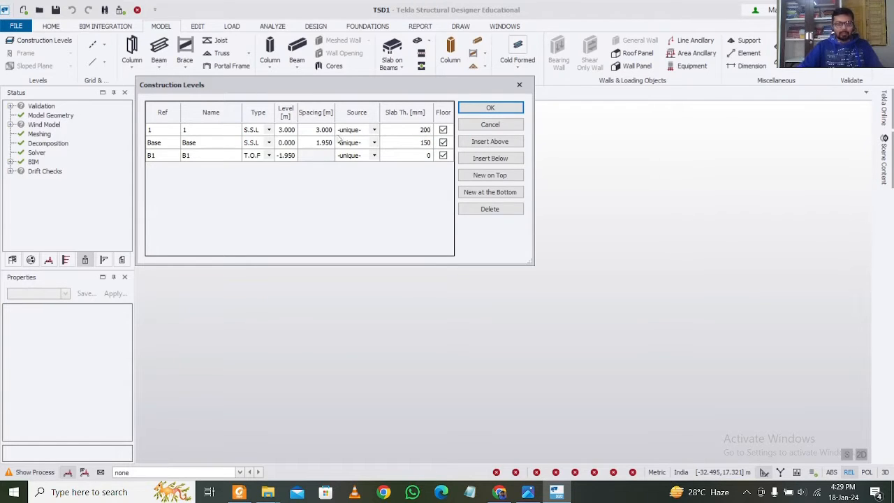
# Insert six more construction levels above level 1, up to level 7, and accept the level list
pyautogui.click(216, 142)
pyautogui.click(217, 134)
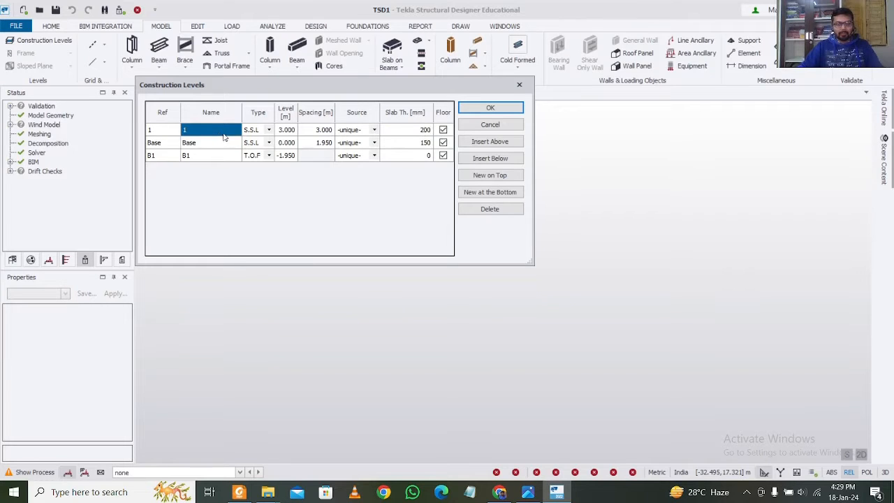
pyautogui.click(507, 141)
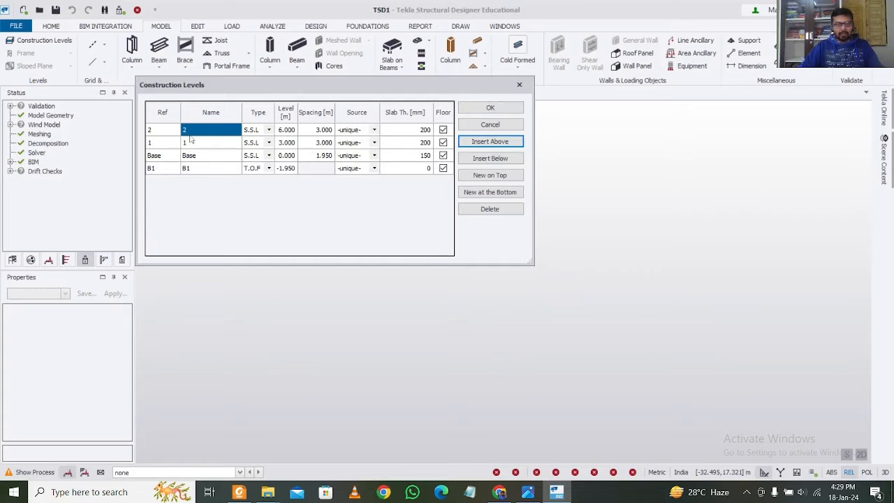
pyautogui.click(496, 141)
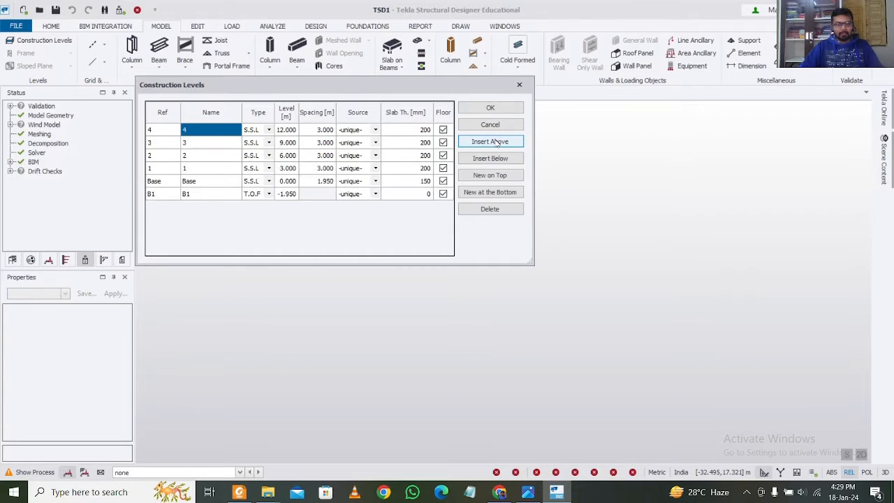
pyautogui.click(496, 142)
pyautogui.click(496, 142)
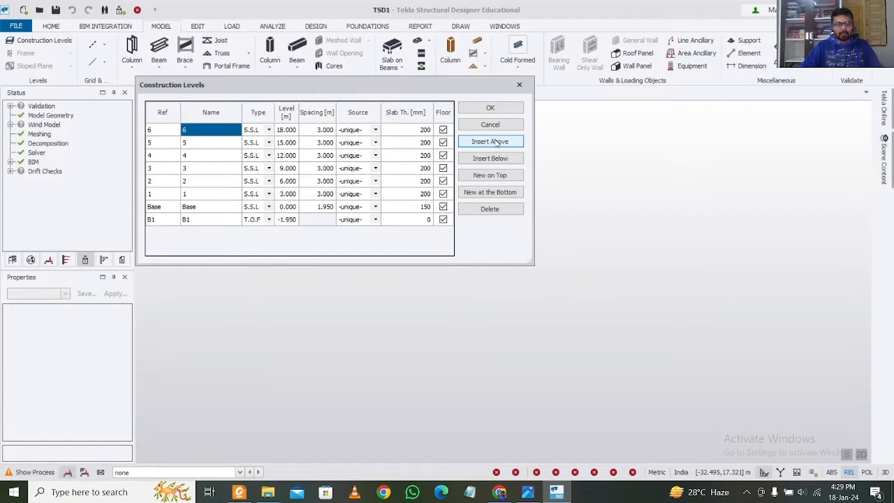
pyautogui.click(496, 142)
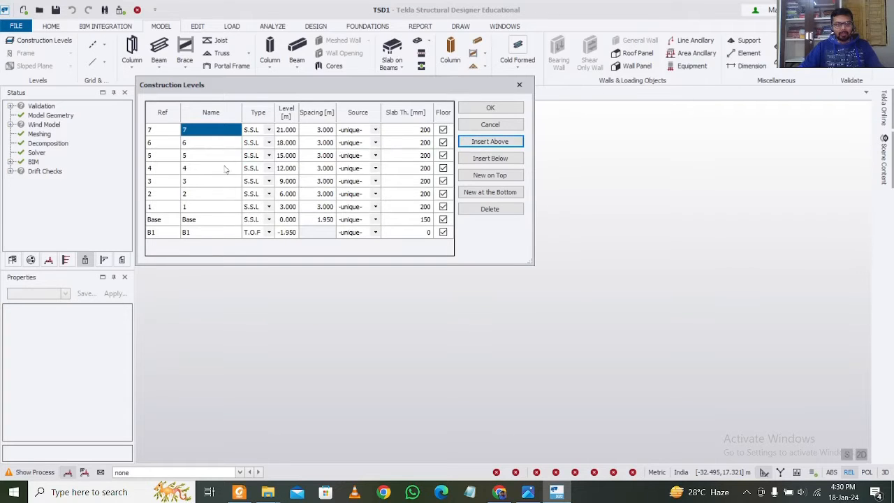
pyautogui.click(490, 107)
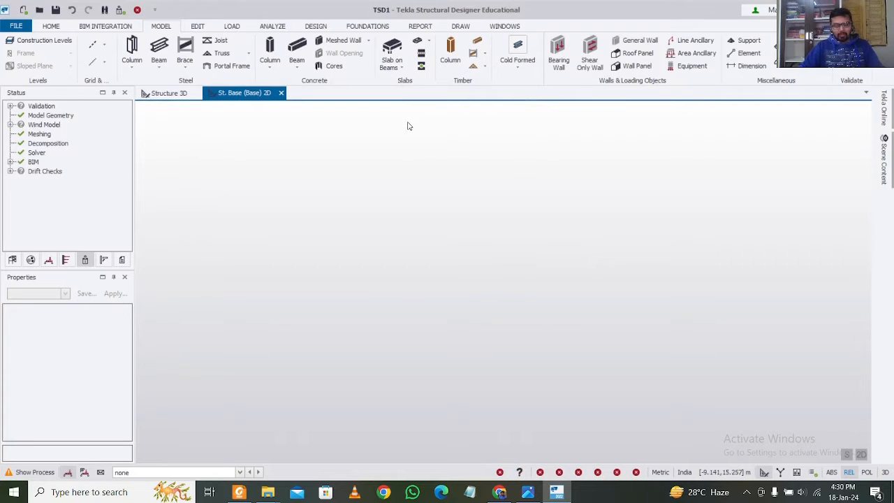
# Save the project in the Project 6 folder under the file name TSD2.tsmd
pyautogui.hotkey('ctrl', 's')
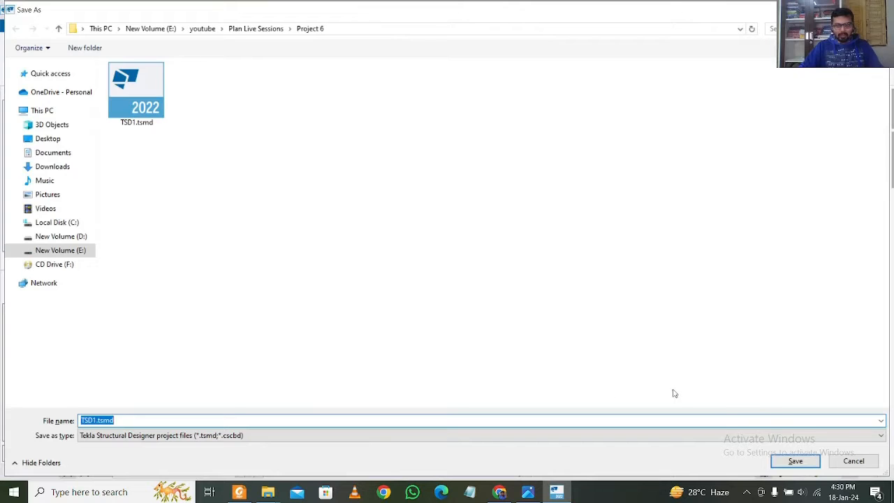
pyautogui.press('Left')
pyautogui.press('Right')
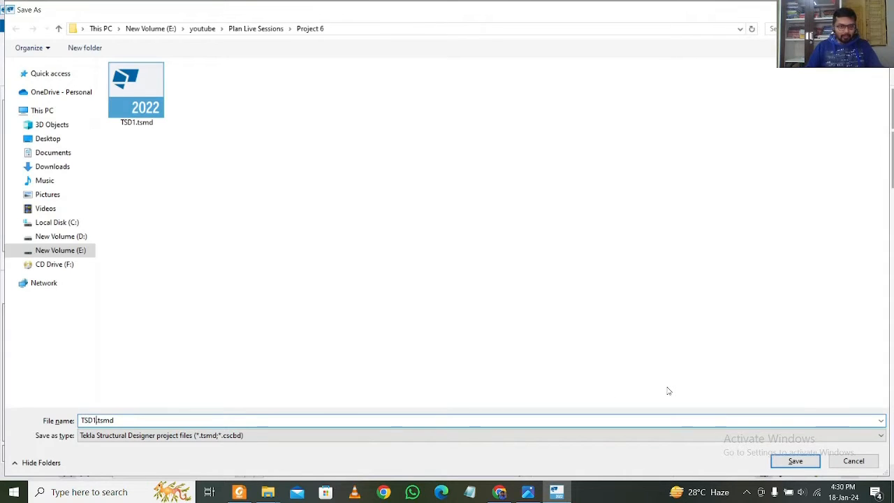
pyautogui.press('Right')
pyautogui.press('Right')
pyautogui.press('Right')
pyautogui.press('BackSpace')
pyautogui.write('2')
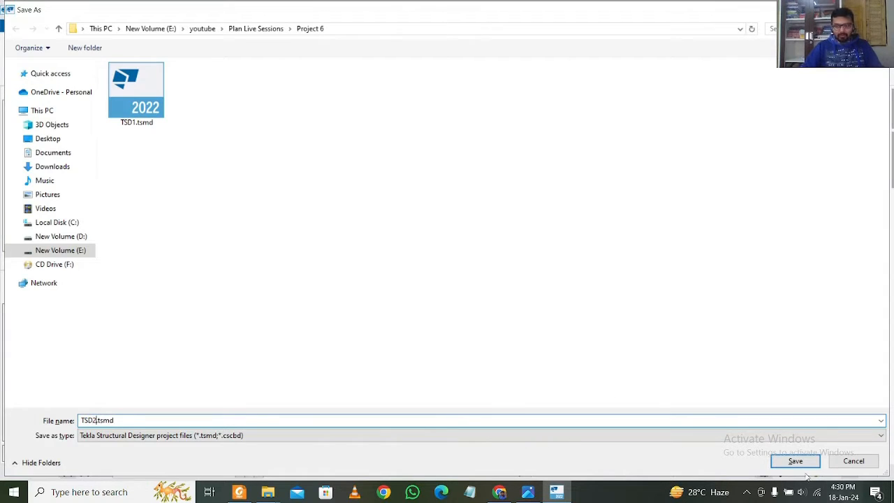
pyautogui.press('Return')
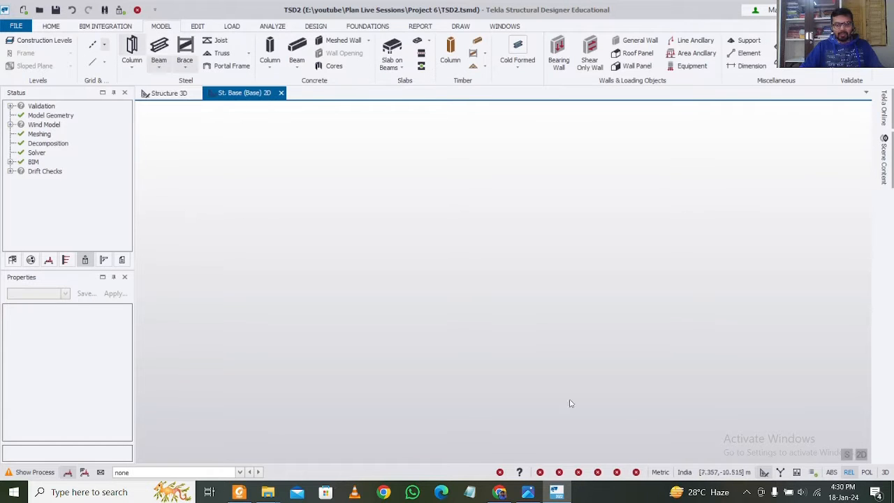
# Switch to the floor plan image to examine the building dimensions, and return to Tekla Structural Designer
pyautogui.click(527, 491)
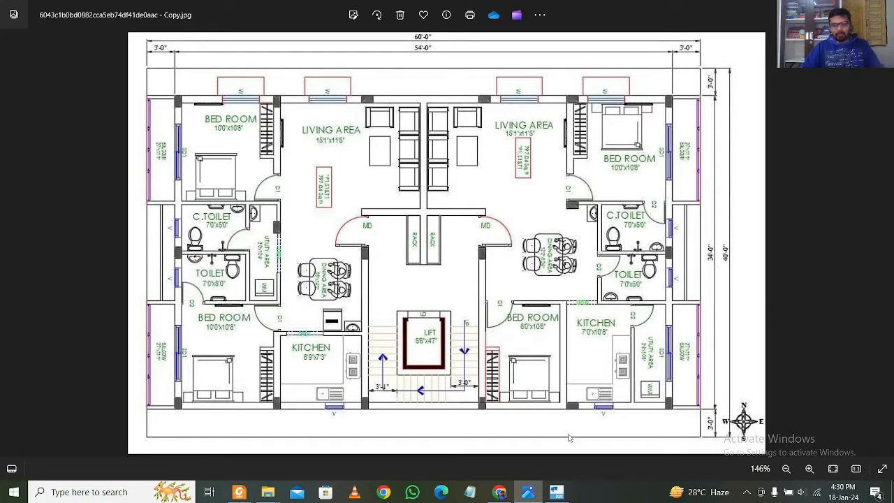
pyautogui.click(557, 492)
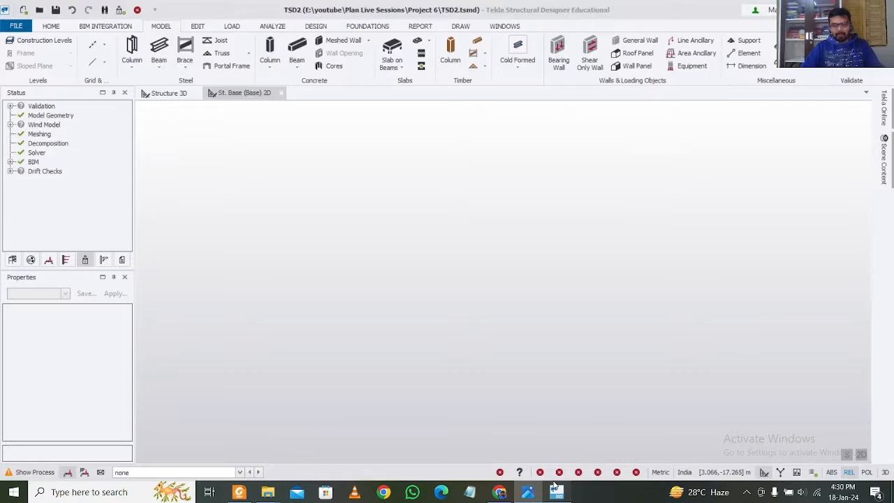
pyautogui.click(92, 44)
pyautogui.click(276, 135)
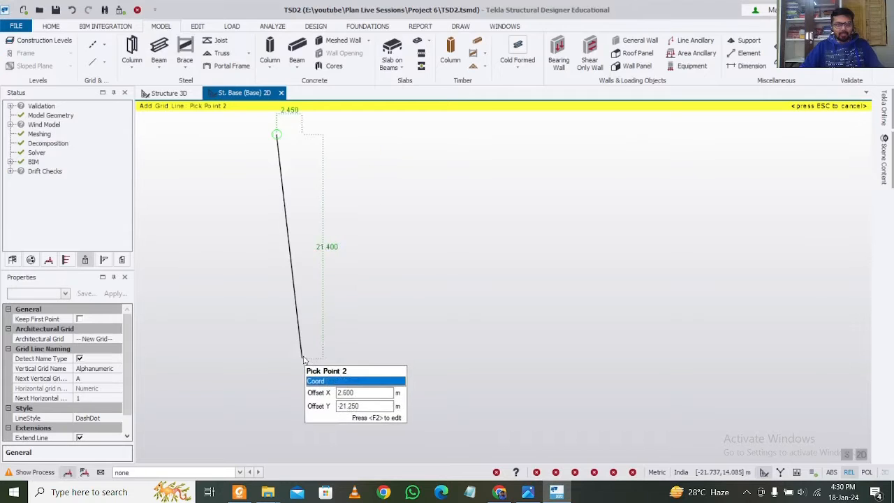
pyautogui.press('F2')
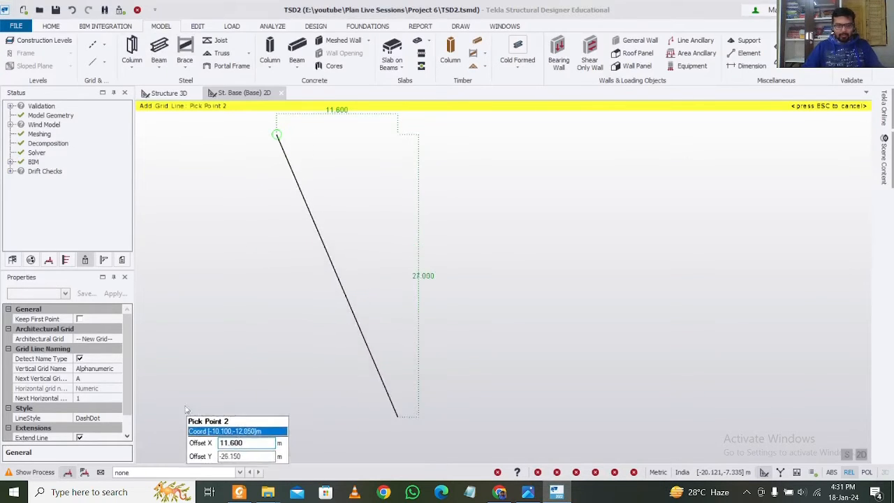
pyautogui.press('Escape')
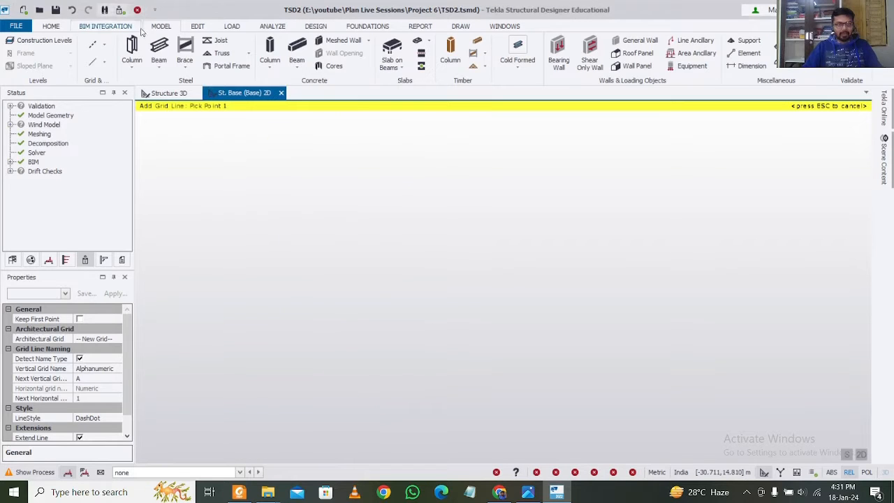
# Try to draw a vertical grid line in the Base level view, and undo it
pyautogui.click(224, 151)
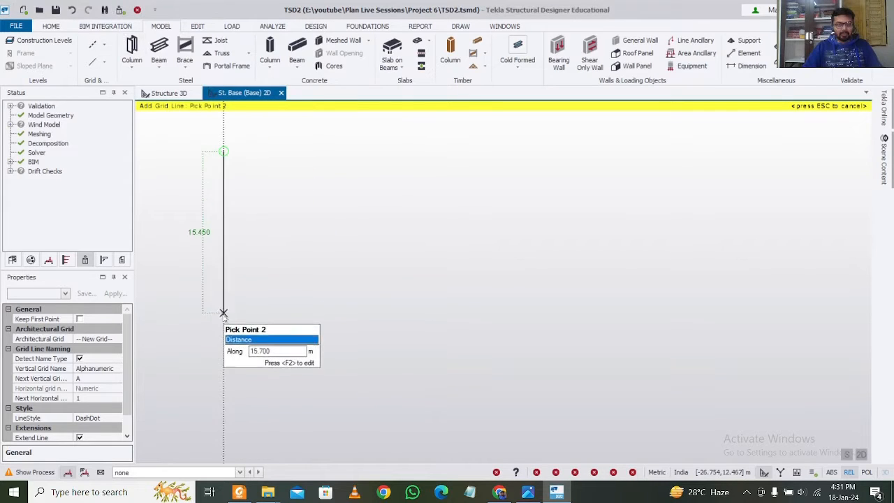
pyautogui.press('F2')
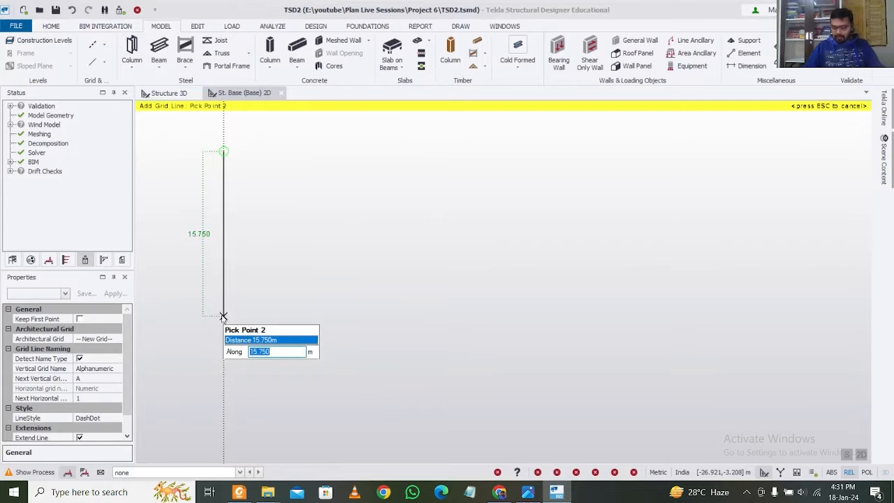
pyautogui.write('10.5')
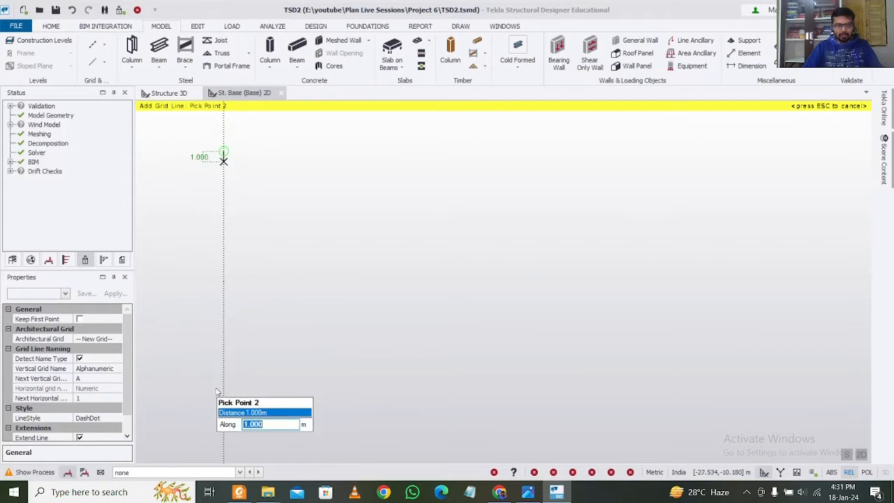
pyautogui.press('Return')
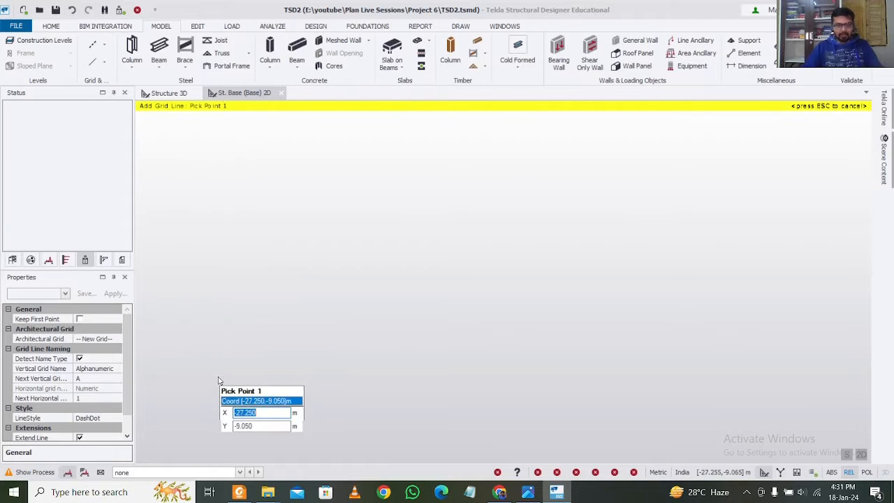
pyautogui.scroll(5, 231, 163)
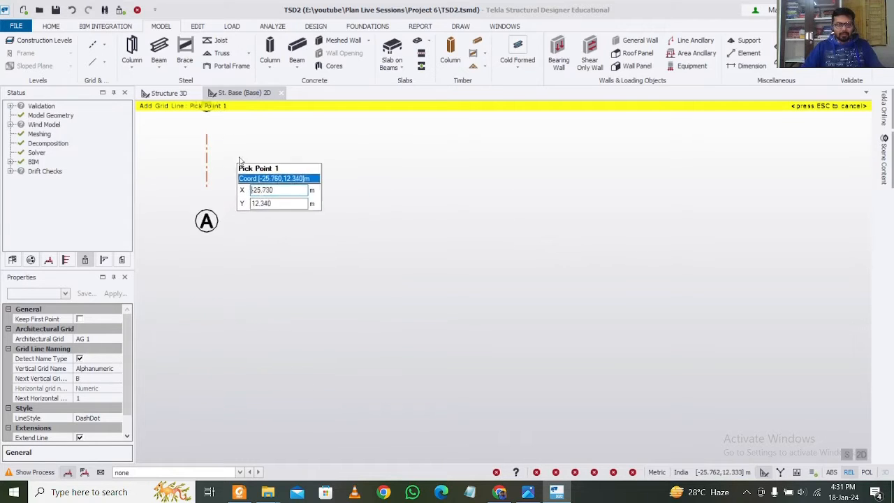
pyautogui.scroll(1, 338, 297)
pyautogui.press('Escape')
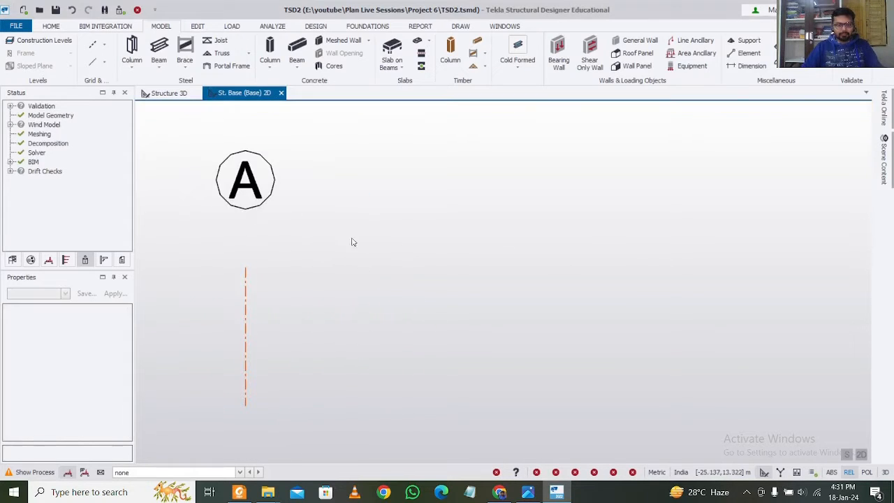
pyautogui.scroll(-1, 333, 256)
pyautogui.scroll(2, 332, 252)
pyautogui.scroll(-1, 332, 252)
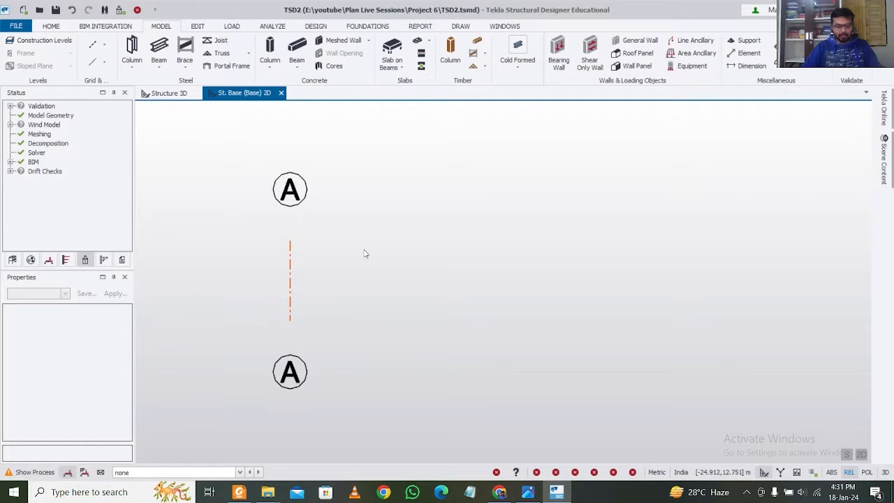
pyautogui.hotkey('ctrl', 'z')
# Draw a vertical grid line 10.5 m long downward in the Base level view
pyautogui.click(93, 45)
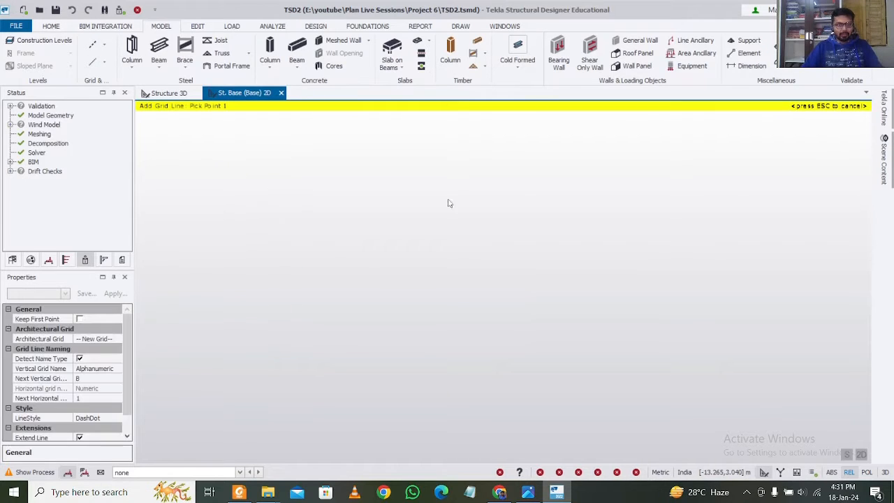
pyautogui.click(369, 152)
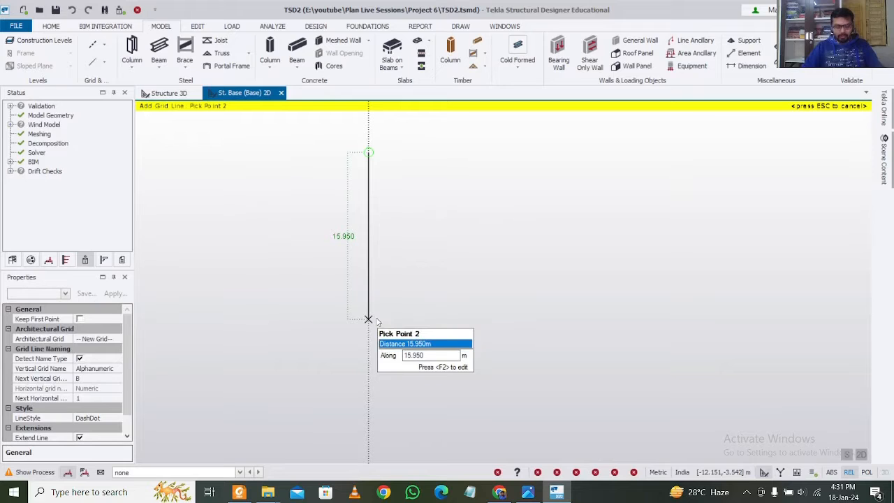
pyautogui.press('F2')
pyautogui.write('10')
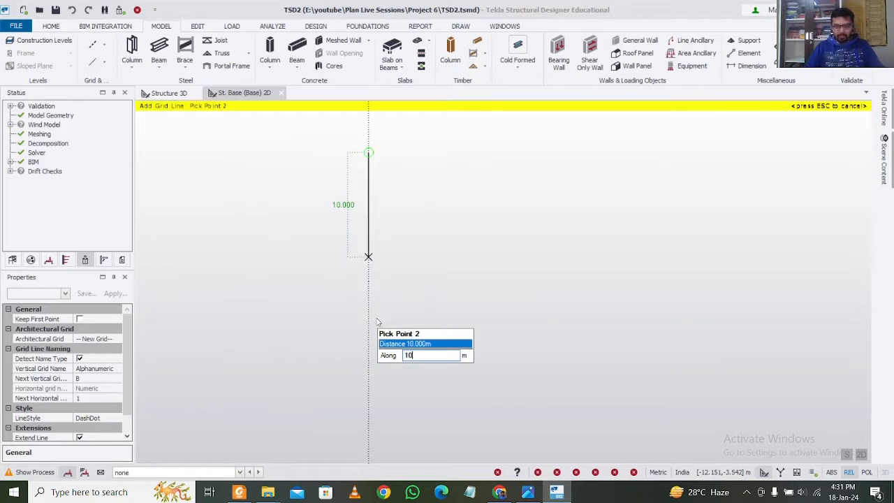
pyautogui.write('.500')
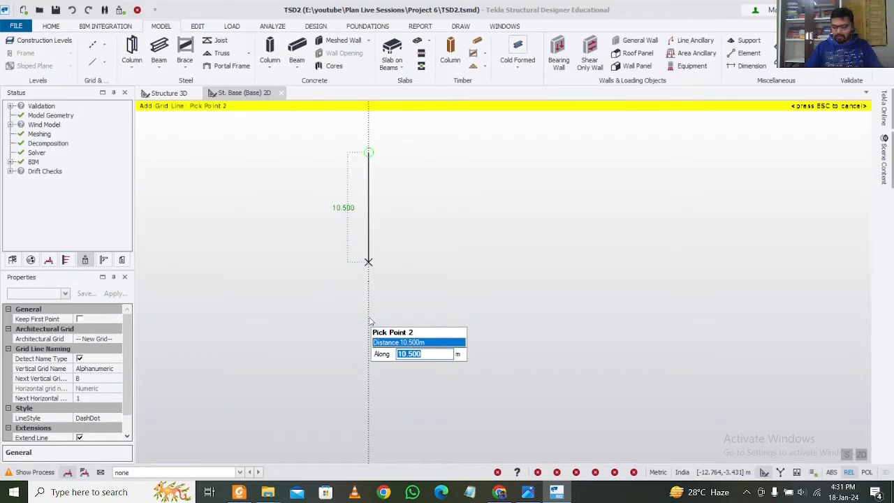
pyautogui.press('Return')
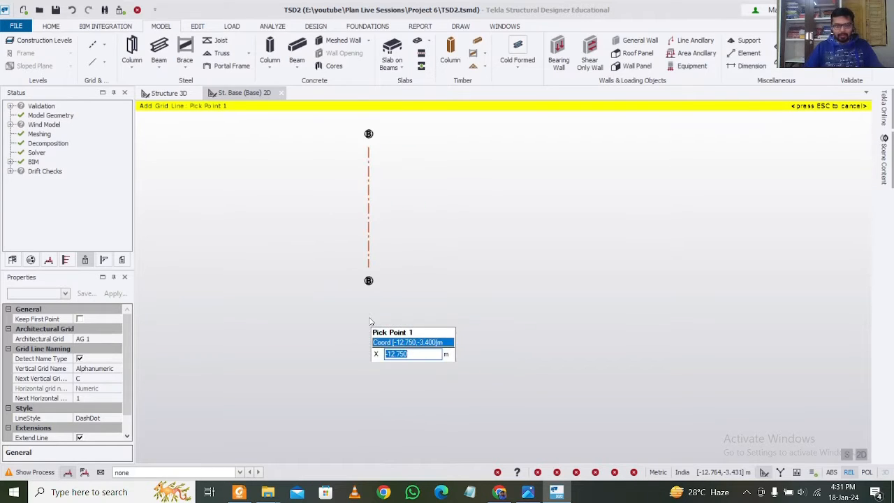
# Exit the Add Grid Line command, keeping vertical grid line B in the Base level view
pyautogui.scroll(2, 392, 178)
pyautogui.moveTo(416, 124); pyautogui.dragTo(333, 252, button='middle')
pyautogui.scroll(2, 340, 230)
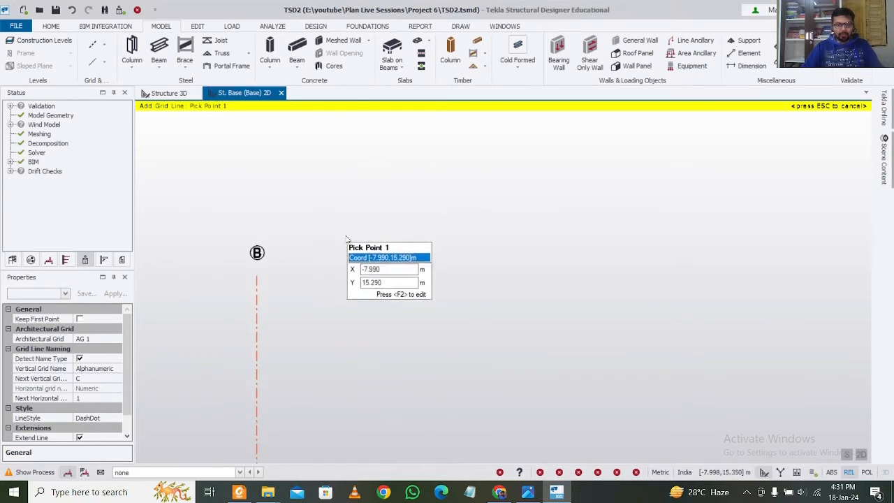
pyautogui.moveTo(323, 286); pyautogui.dragTo(320, 194, button='middle')
pyautogui.press('Escape')
pyautogui.scroll(1, 377, 250)
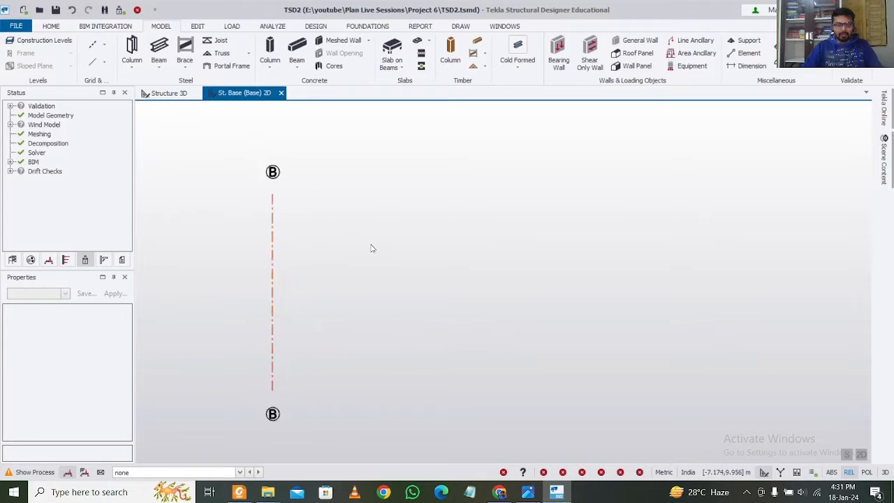
# Check the floor plan image and add a quick parallel copy of grid line B 3.05 m to its right
pyautogui.click(93, 44)
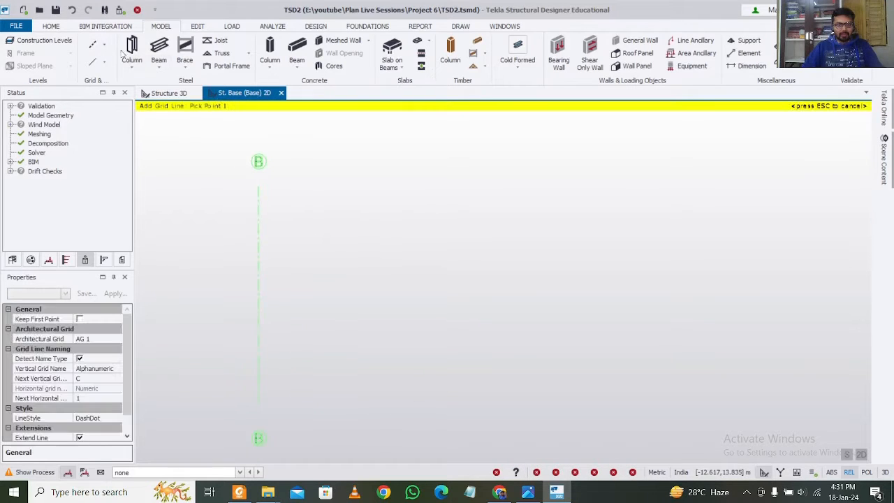
pyautogui.click(104, 45)
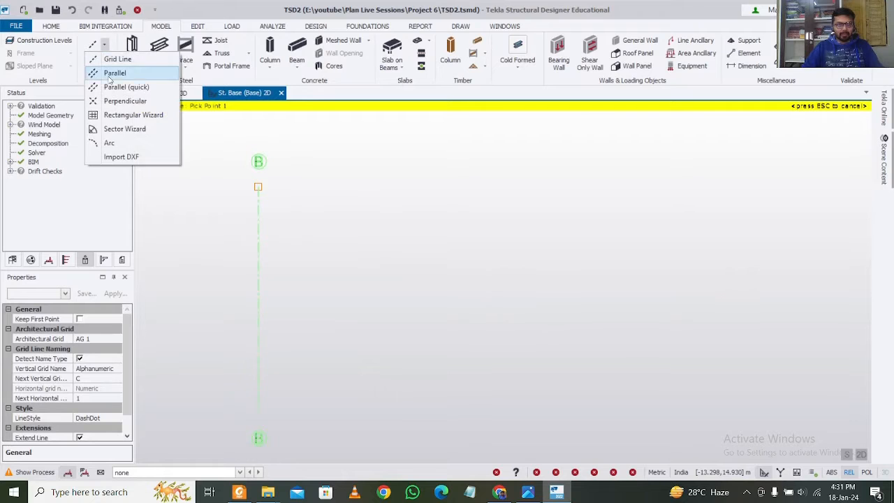
pyautogui.click(129, 89)
pyautogui.click(527, 491)
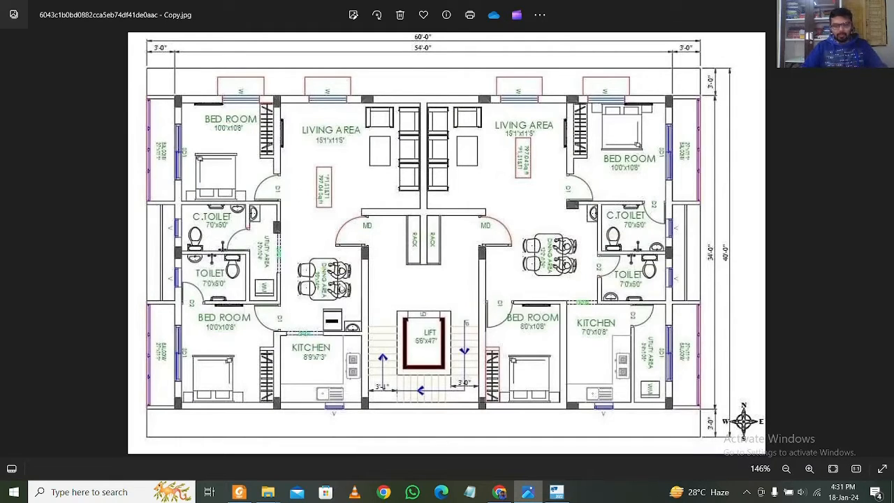
pyautogui.click(557, 491)
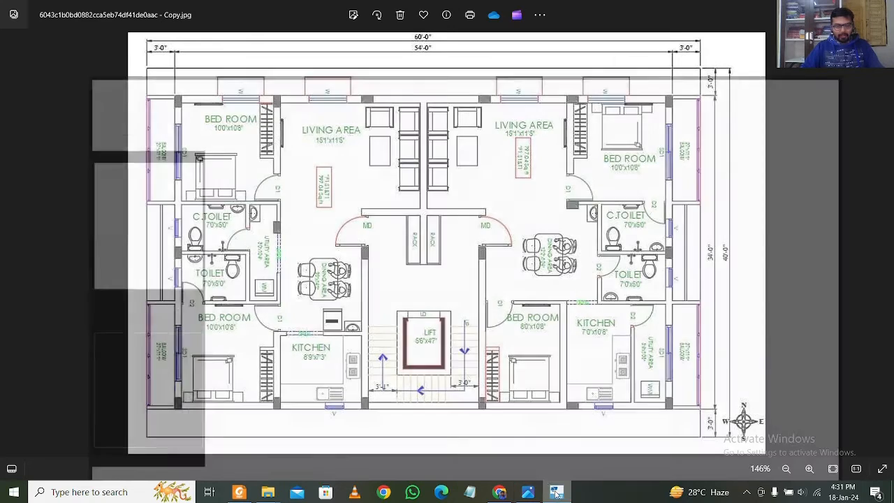
pyautogui.click(257, 287)
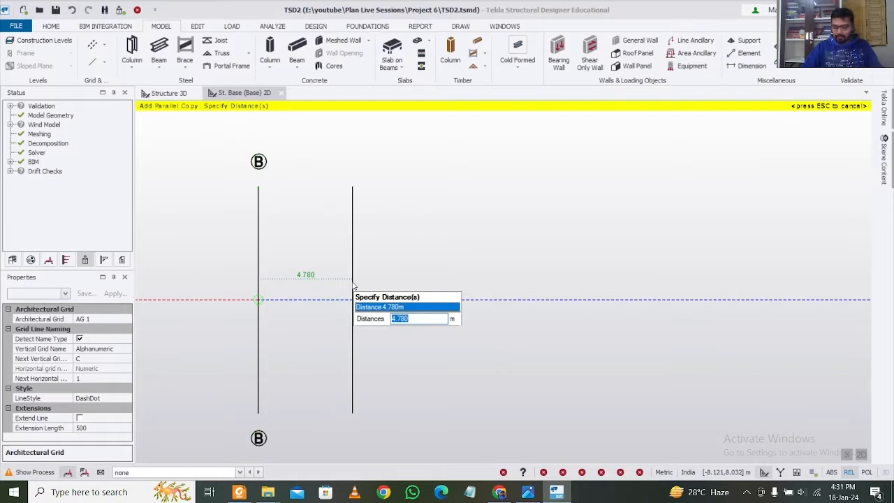
pyautogui.write('3.05')
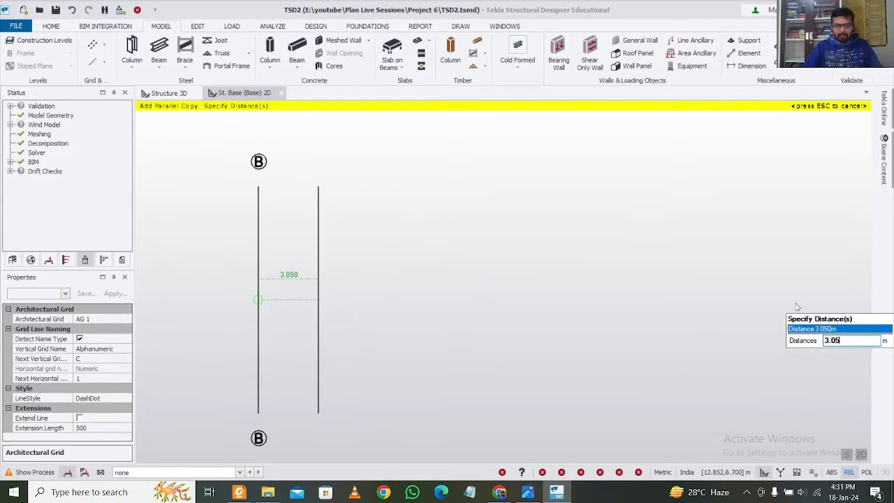
pyautogui.press('Return')
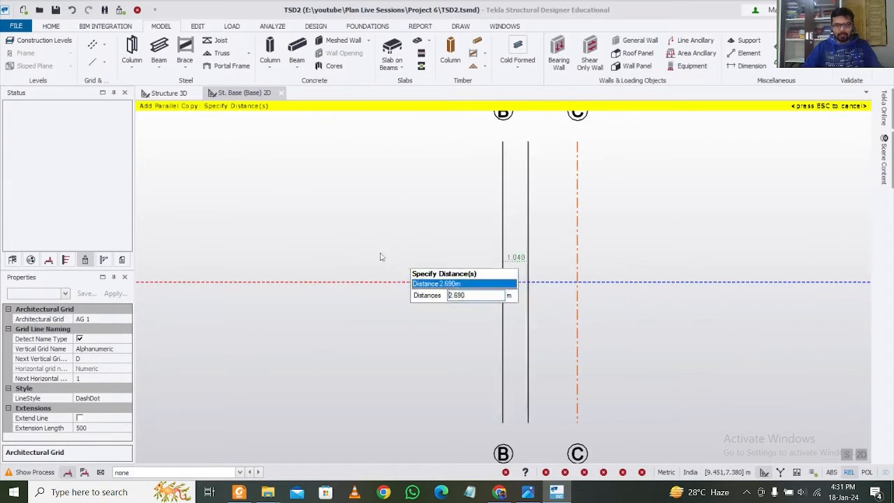
pyautogui.moveTo(545, 279); pyautogui.dragTo(200, 269, button='middle')
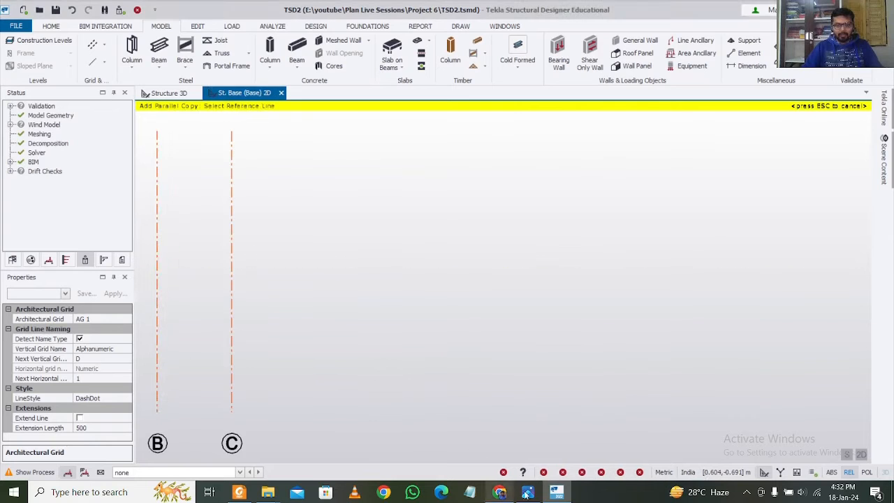
# Check the kitchen width on the floor plan image and add a parallel copy of grid line C 2.70 m to its right
pyautogui.click(556, 492)
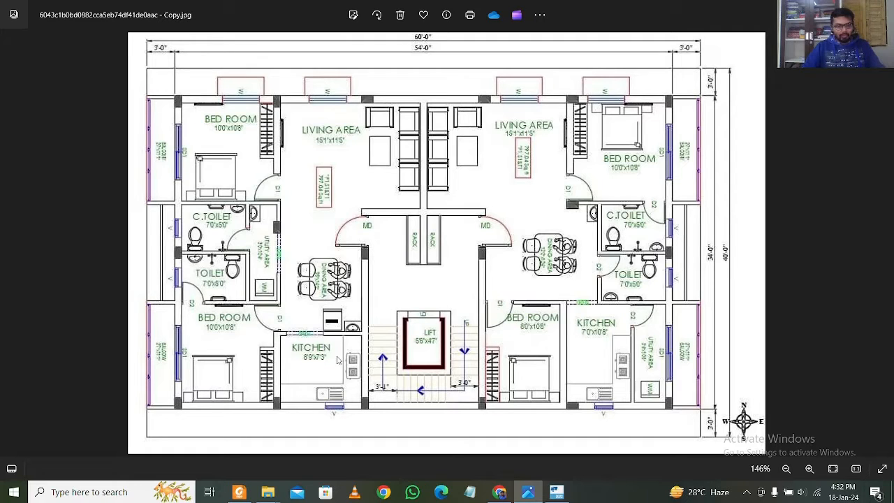
pyautogui.click(557, 491)
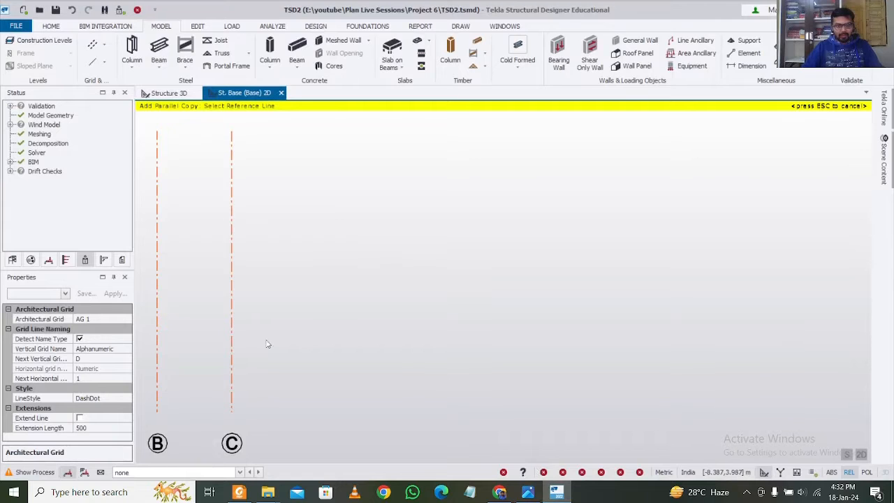
pyautogui.click(232, 321)
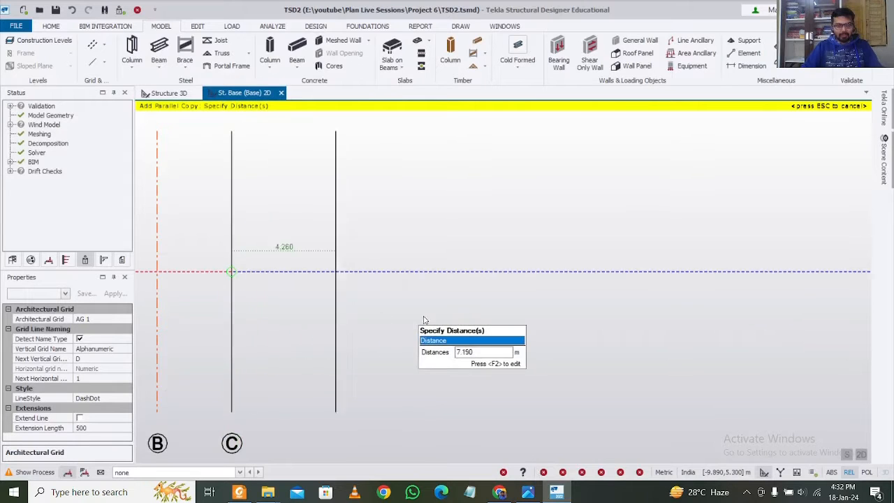
pyautogui.press('F2')
pyautogui.write('2')
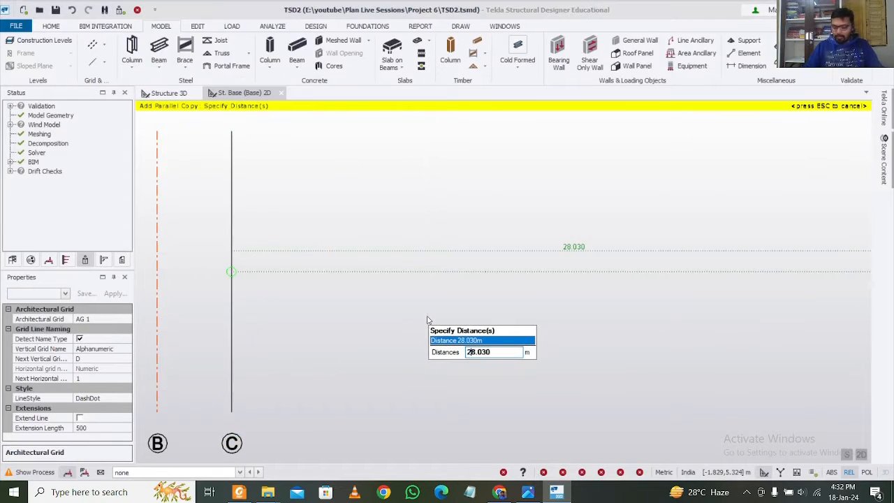
pyautogui.write('70')
pyautogui.press('Delete')
pyautogui.press('Delete')
pyautogui.press('Delete')
pyautogui.press('Delete')
pyautogui.press('Delete')
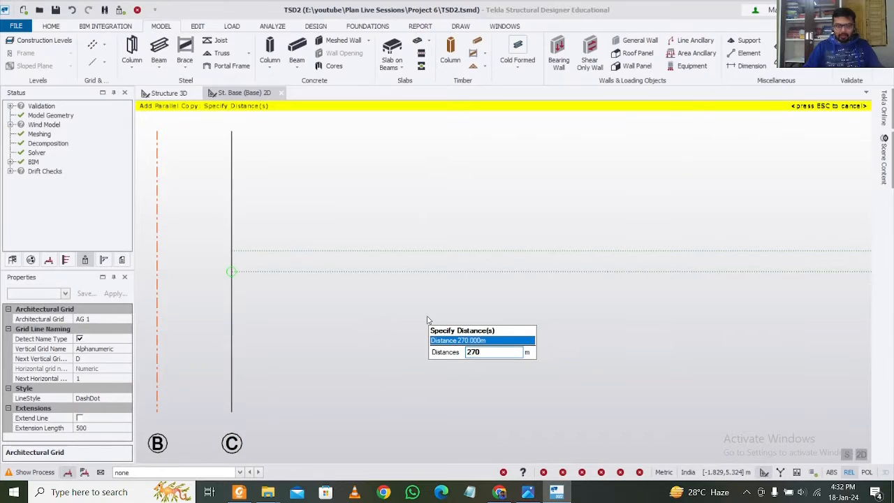
pyautogui.press('BackSpace')
pyautogui.press('BackSpace')
pyautogui.write('0.')
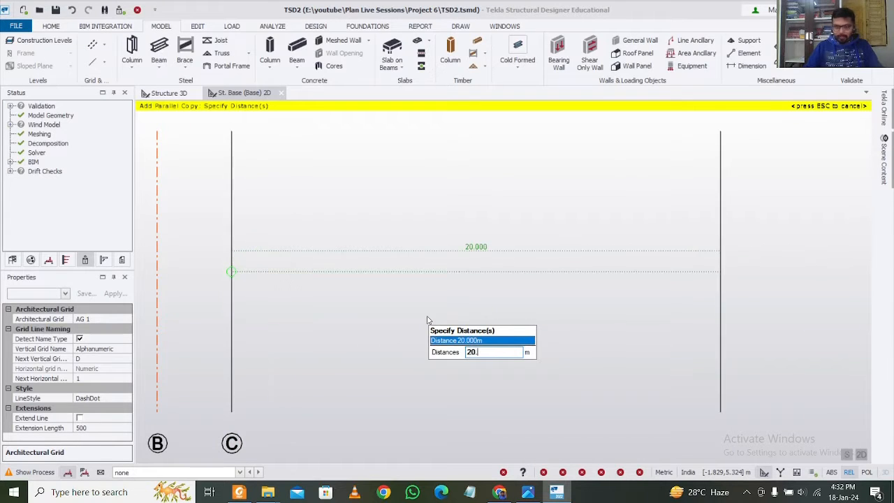
pyautogui.press('BackSpace')
pyautogui.press('BackSpace')
pyautogui.write('.7')
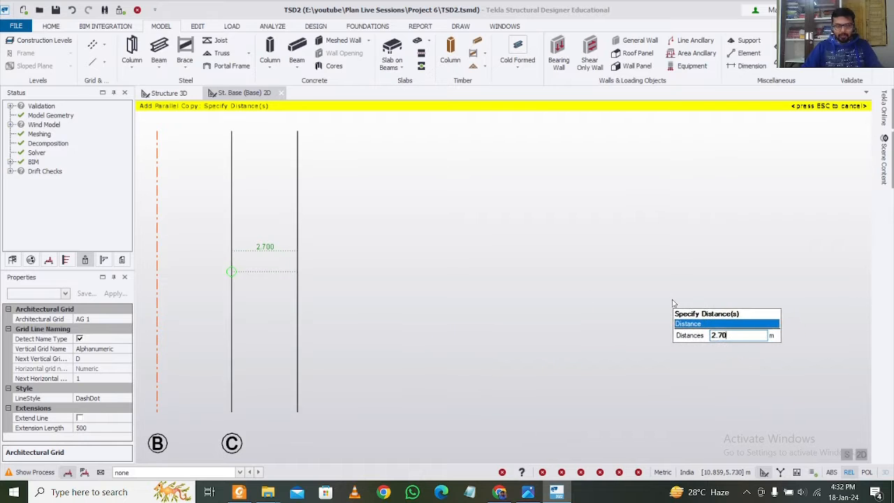
pyautogui.press('Return')
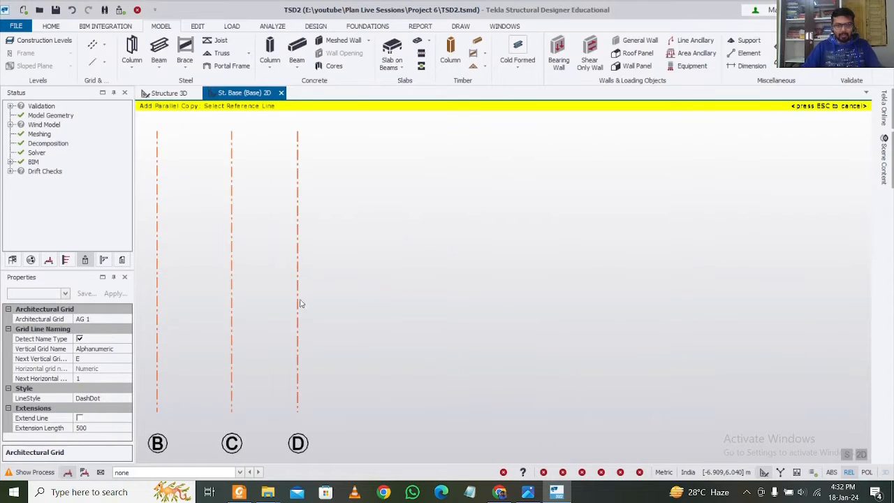
# Check the lift and stair dimensions on the floor plan image and add a parallel copy of grid line D 4.01 m to its right
pyautogui.click(528, 492)
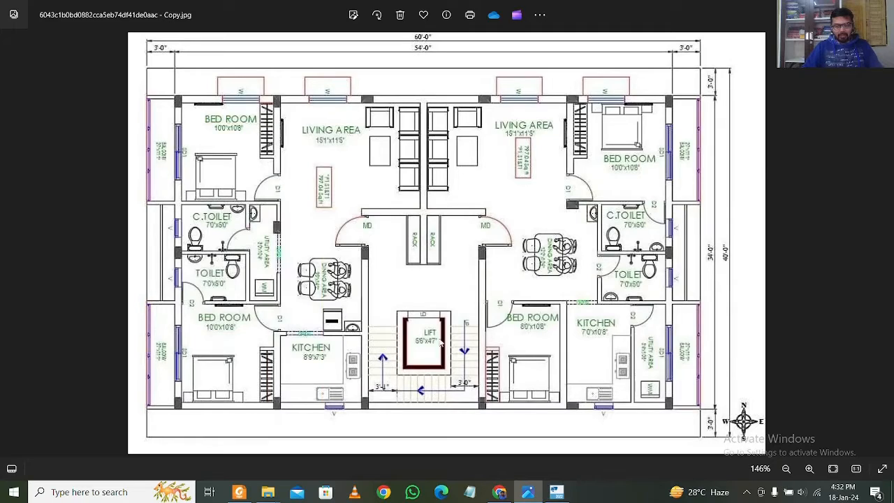
pyautogui.scroll(5, 409, 351)
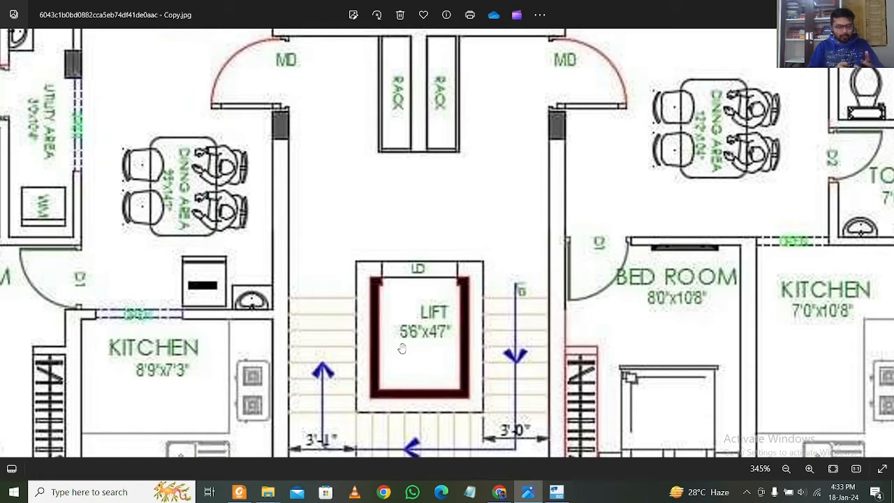
pyautogui.click(555, 492)
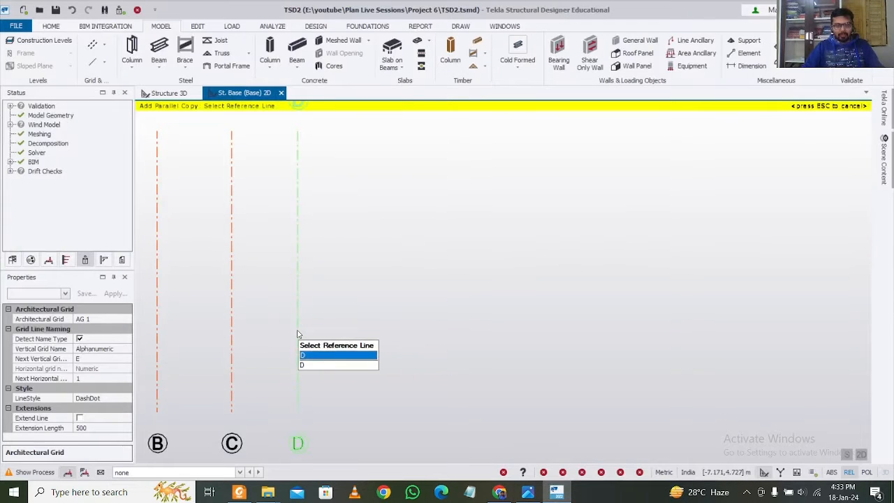
pyautogui.click(297, 337)
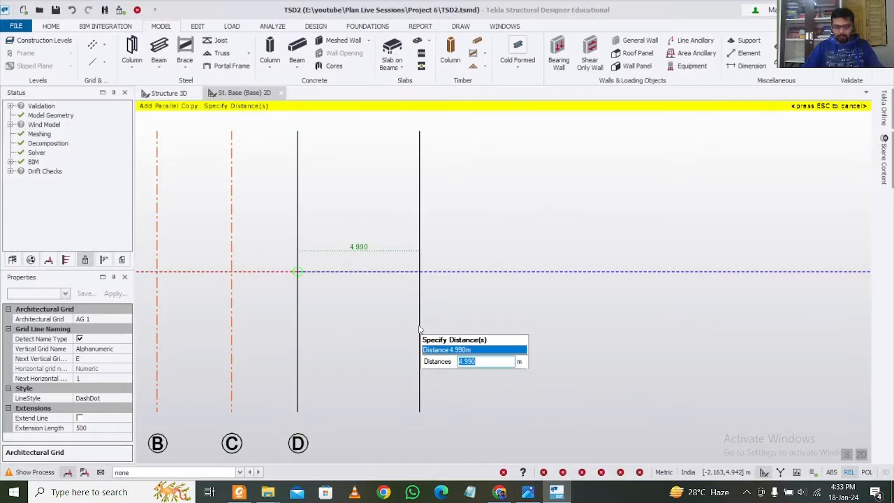
pyautogui.write('4.00')
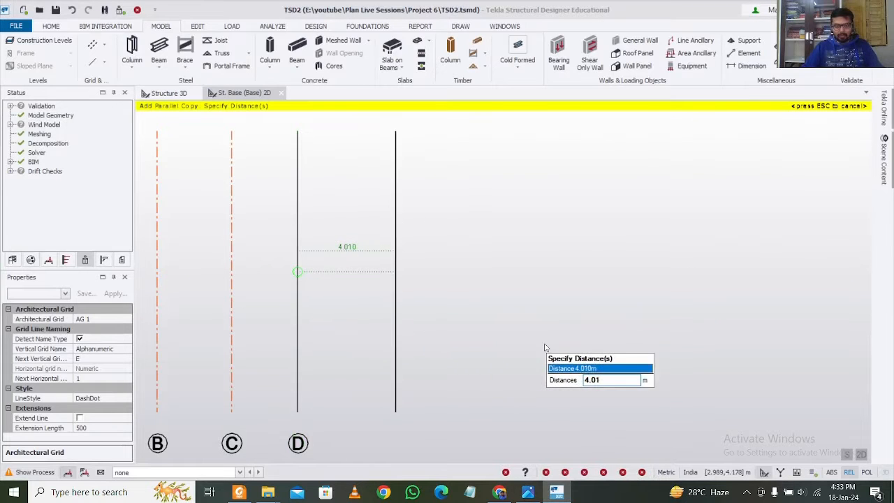
pyautogui.press('Return')
pyautogui.press('Escape')
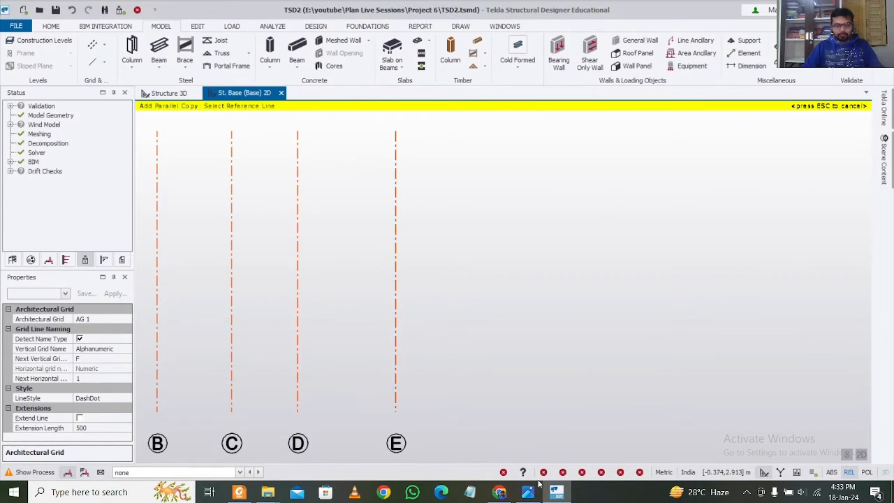
# Check the bedroom beside the stairs on the floor plan image and add a parallel copy of grid line E 2.44 m to its right
pyautogui.click(556, 491)
pyautogui.scroll(-4, 541, 328)
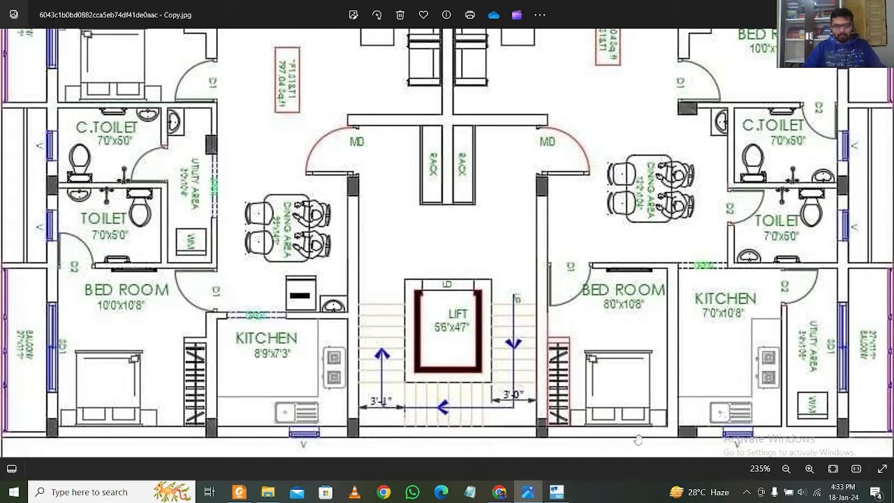
pyautogui.click(557, 492)
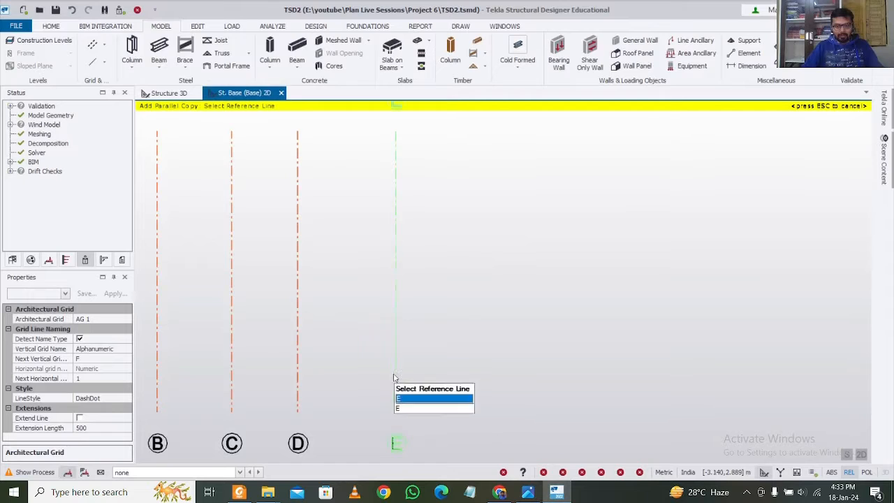
pyautogui.click(395, 379)
pyautogui.press('F2')
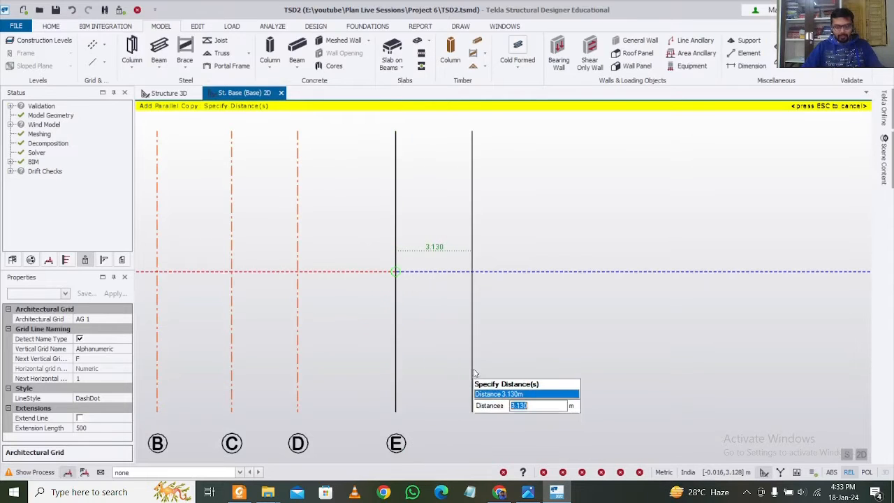
pyautogui.write('2')
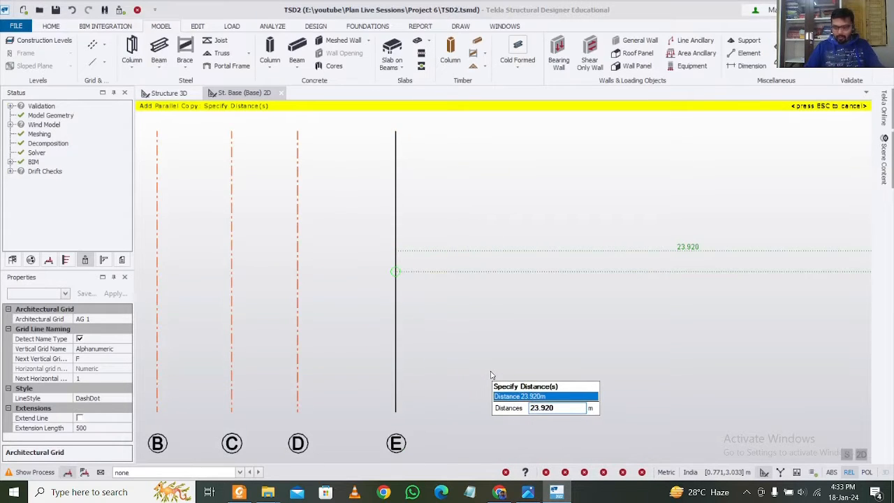
pyautogui.press('Delete')
pyautogui.press('Delete')
pyautogui.press('Delete')
pyautogui.press('Delete')
pyautogui.press('Delete')
pyautogui.press('BackSpace')
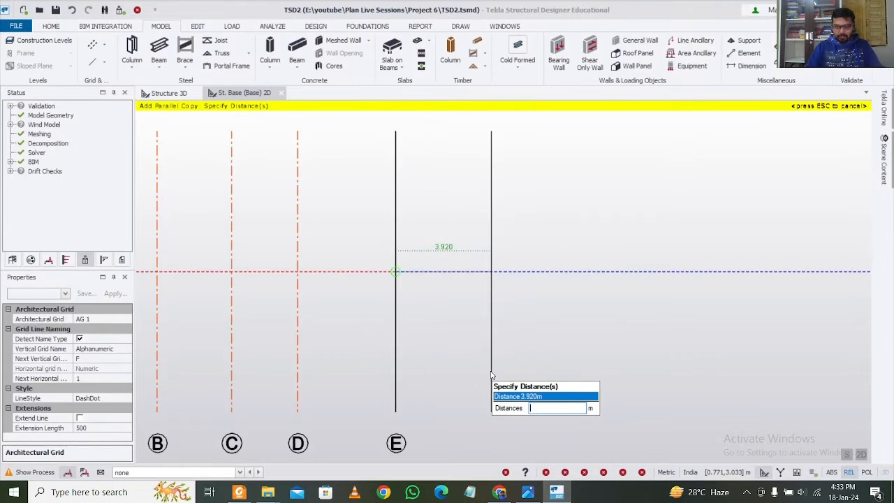
pyautogui.write('1')
pyautogui.press('BackSpace')
pyautogui.write('2.44')
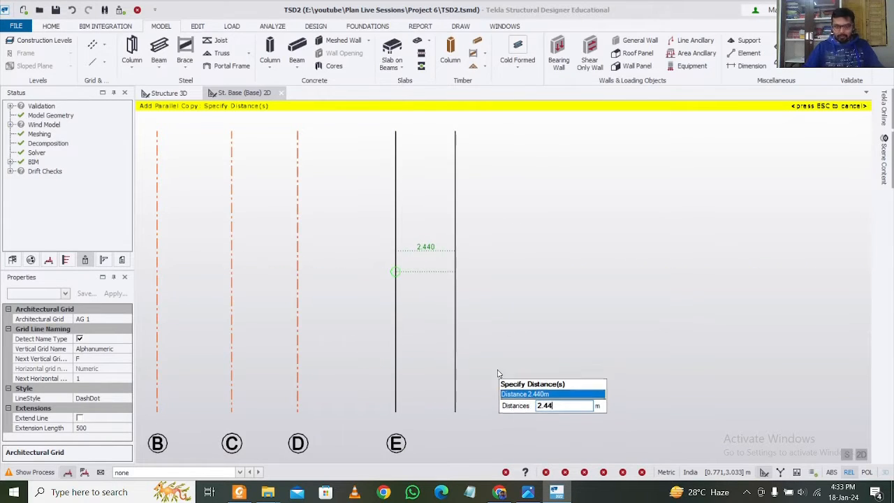
pyautogui.press('Return')
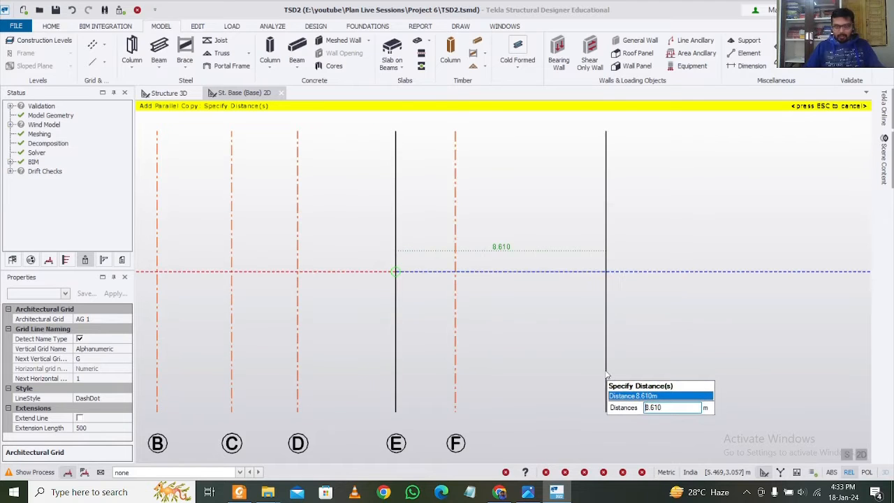
pyautogui.press('Escape')
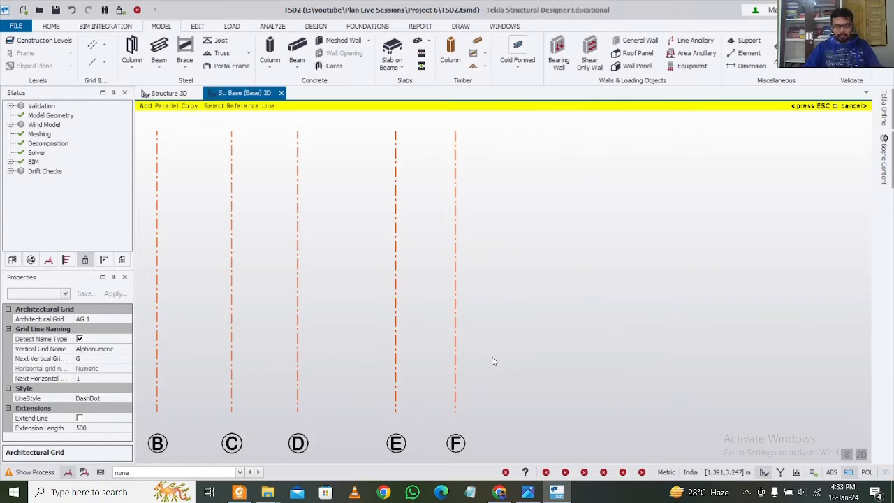
# Check the rooms right of the stairs on the floor plan image and add a parallel copy of grid line F 3.05 m to its right
pyautogui.click(556, 493)
pyautogui.scroll(-2, 563, 405)
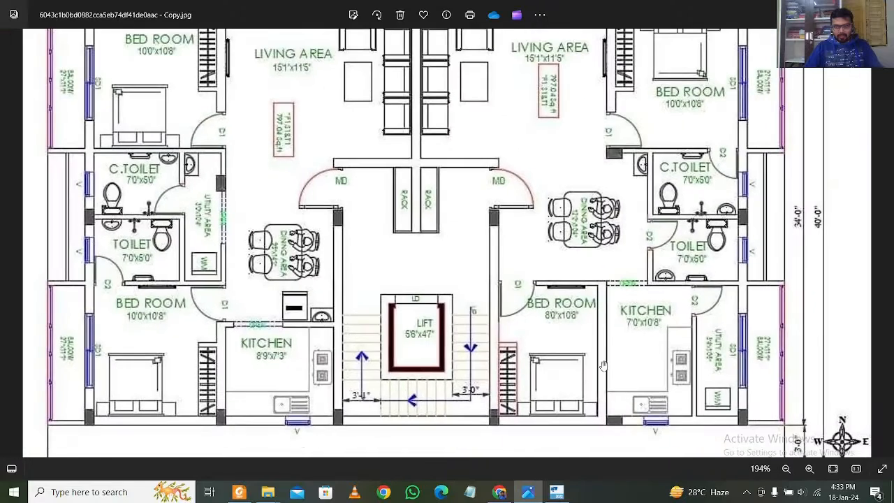
pyautogui.scroll(1, 104, 380)
pyautogui.scroll(-1, 127, 367)
pyautogui.click(528, 491)
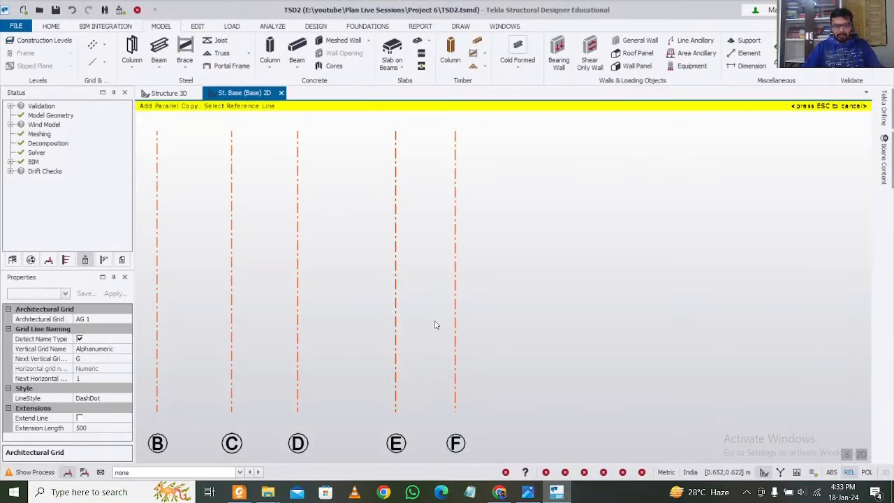
pyautogui.click(455, 332)
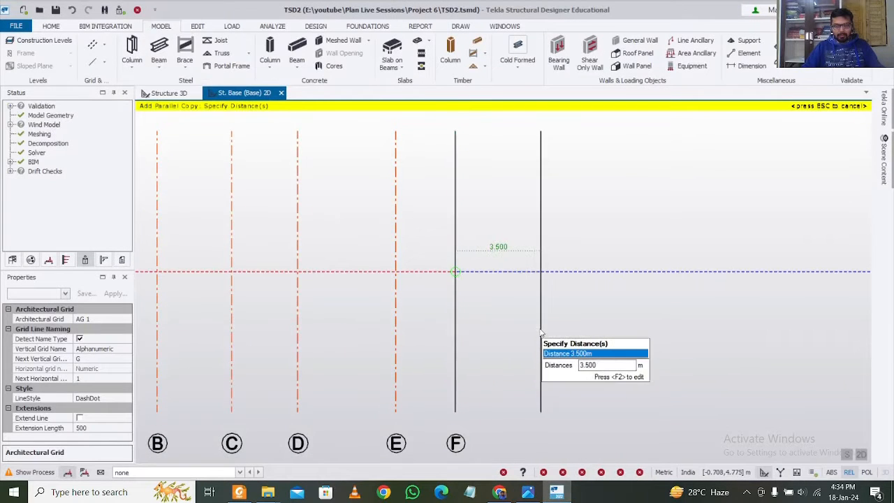
pyautogui.press('F2')
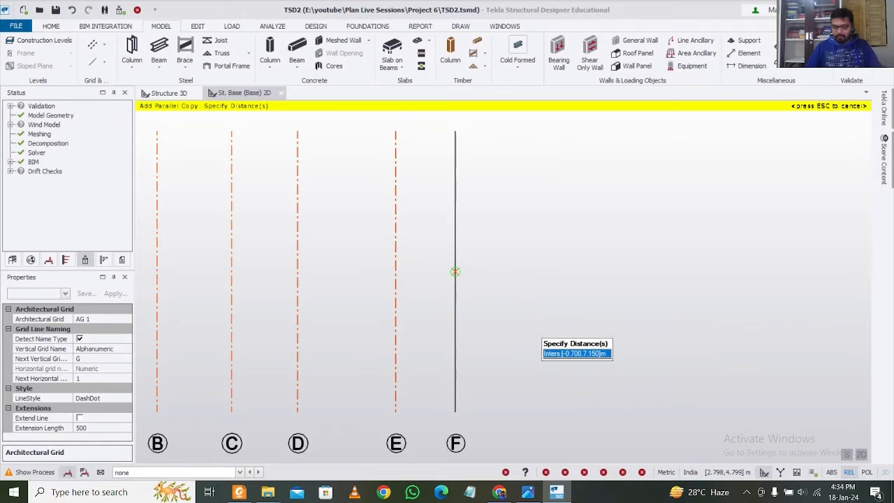
pyautogui.write('3.05')
pyautogui.press('Return')
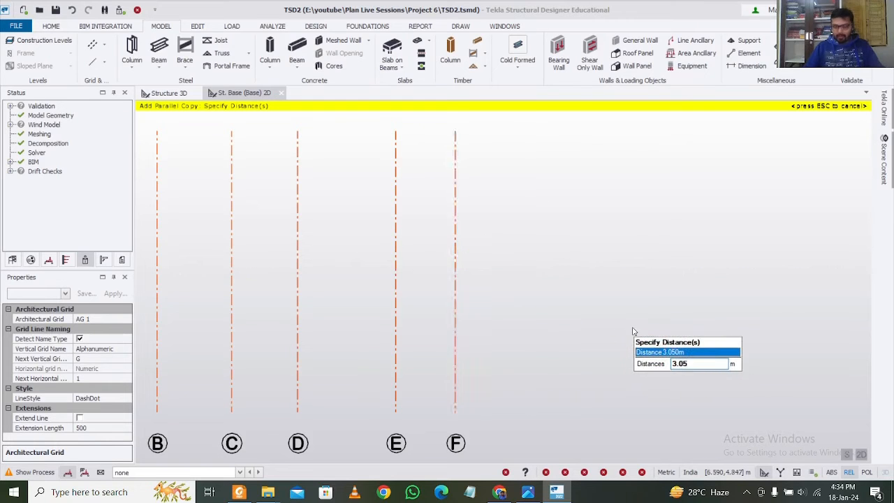
pyautogui.press('Escape')
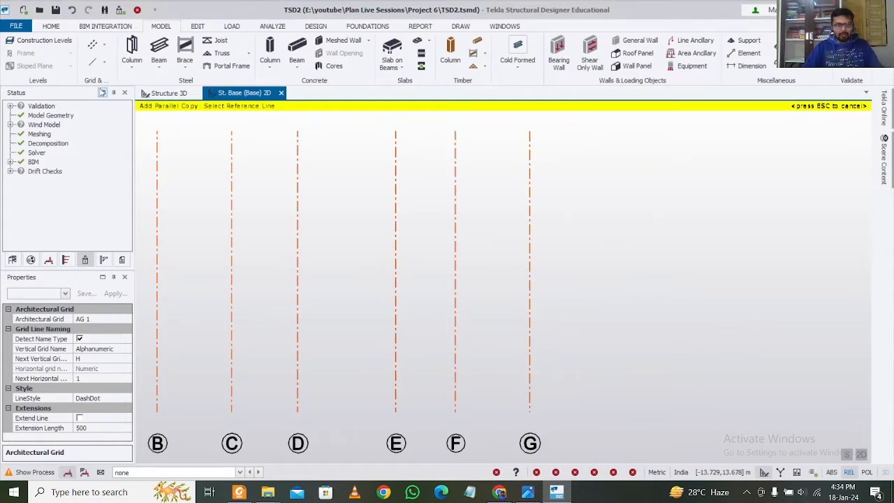
# Draw a horizontal grid line through the upper ends of the vertical grid lines, from B to just past G
pyautogui.click(103, 45)
pyautogui.click(115, 59)
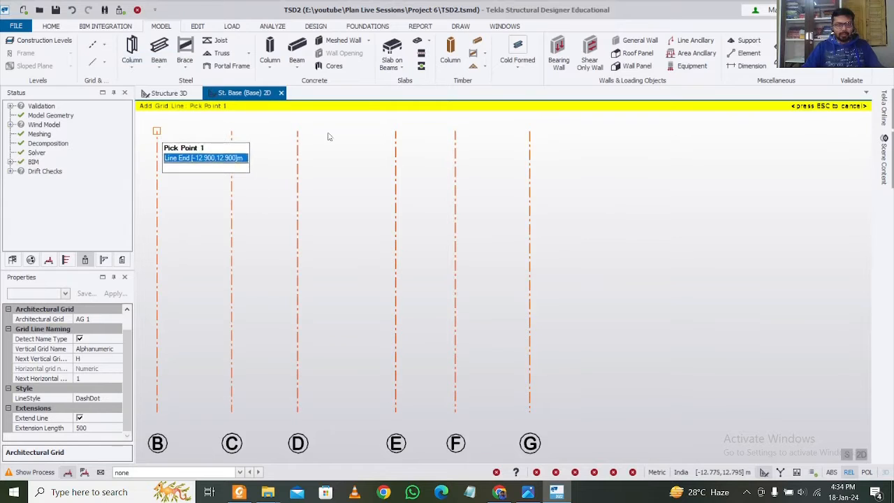
pyautogui.click(156, 131)
pyautogui.click(541, 130)
pyautogui.press('Escape')
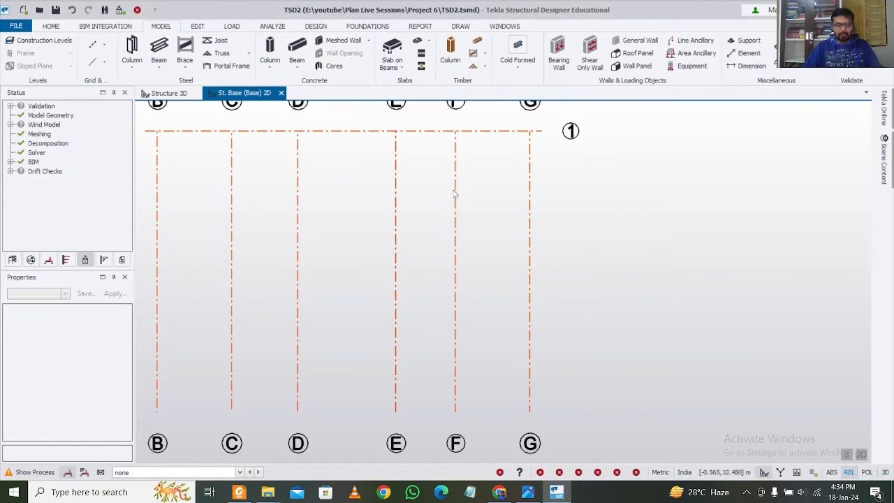
# Check the upper bedroom's depth on the floor plan image and add a parallel copy of grid line 1 3.25 m below it
pyautogui.moveTo(399, 197); pyautogui.dragTo(501, 218, button='middle')
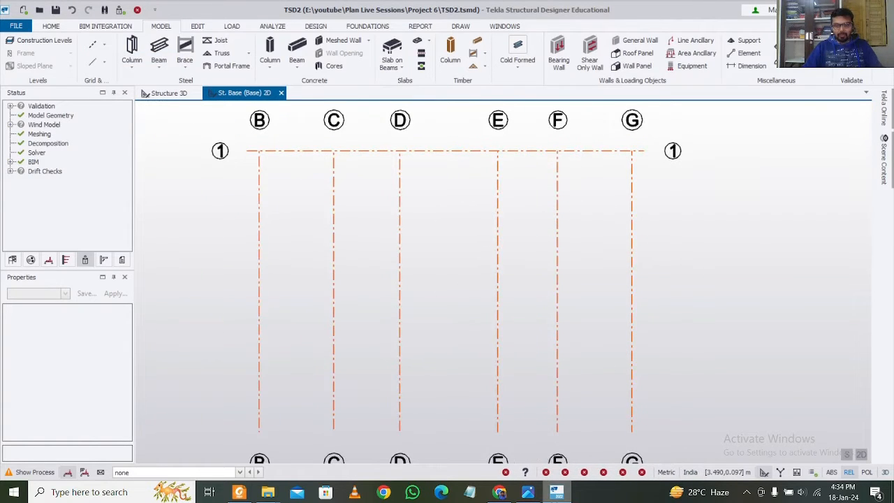
pyautogui.click(552, 497)
pyautogui.scroll(-3, 287, 113)
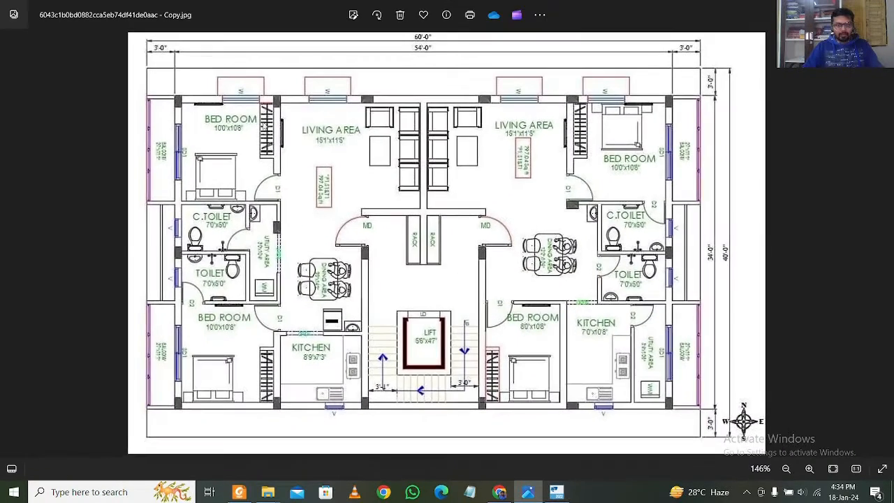
pyautogui.scroll(1, 286, 113)
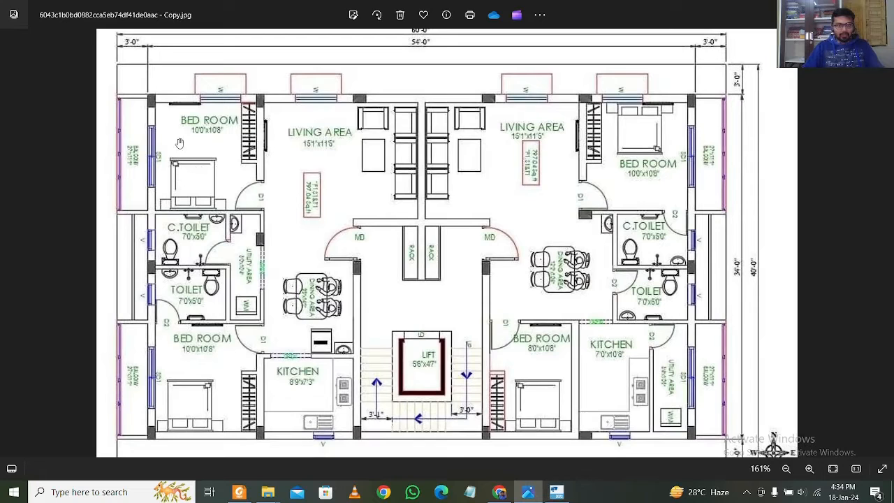
pyautogui.scroll(3, 218, 133)
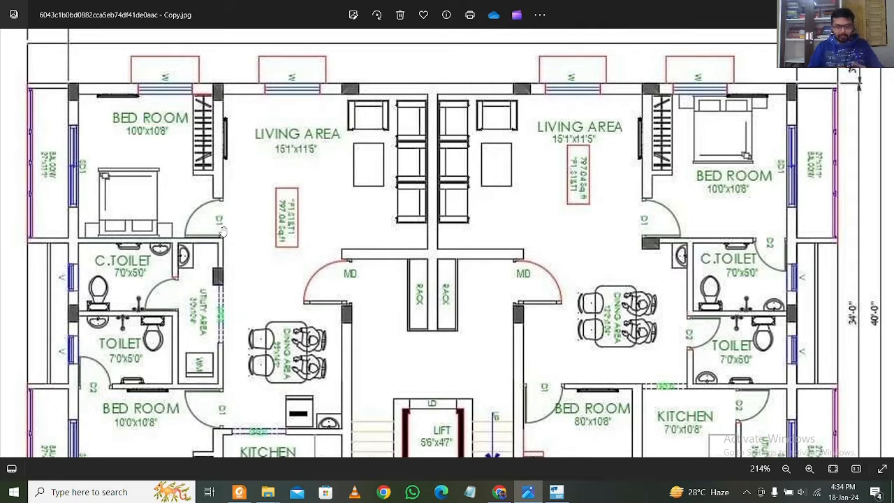
pyautogui.click(555, 492)
pyautogui.moveTo(365, 152)
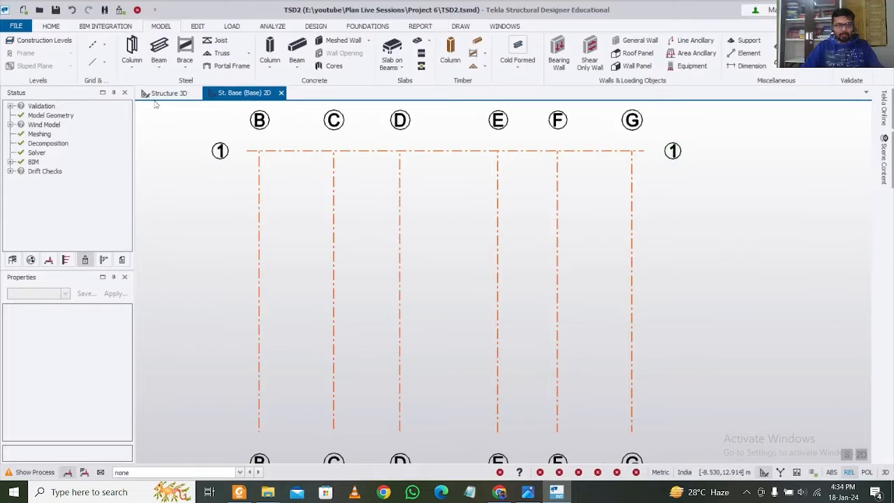
pyautogui.click(104, 44)
pyautogui.click(113, 86)
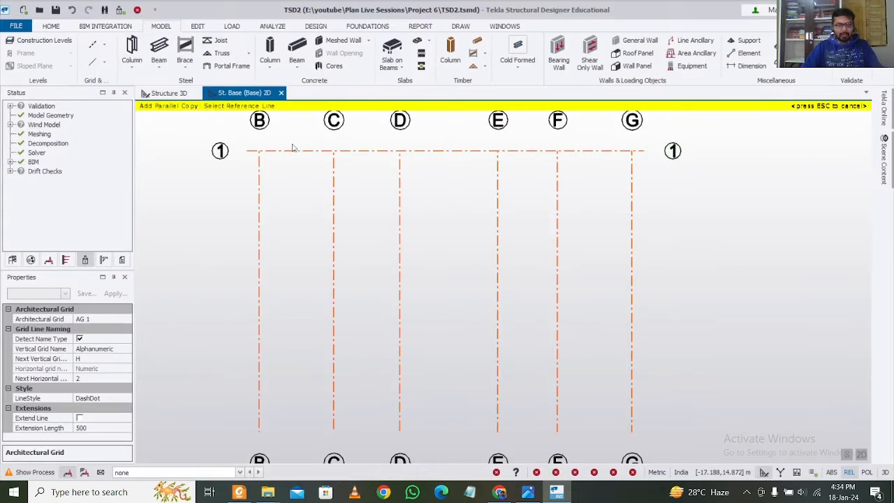
pyautogui.click(296, 150)
pyautogui.press('F2')
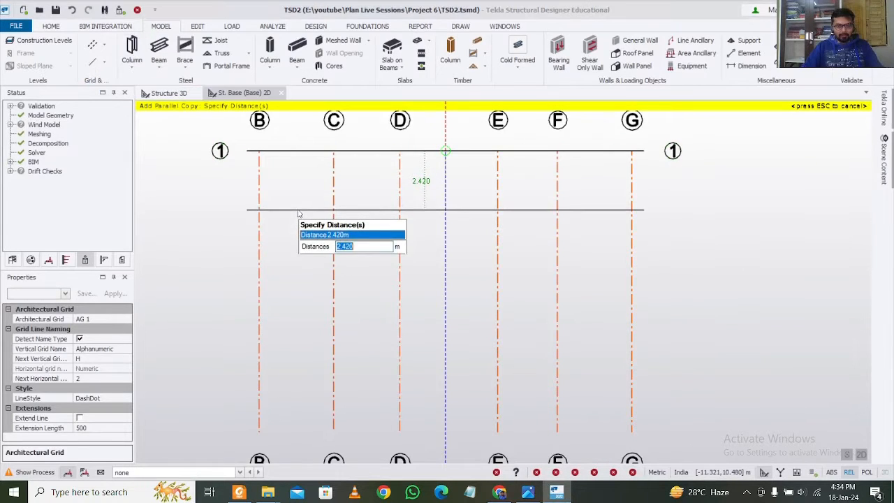
pyautogui.press('Return')
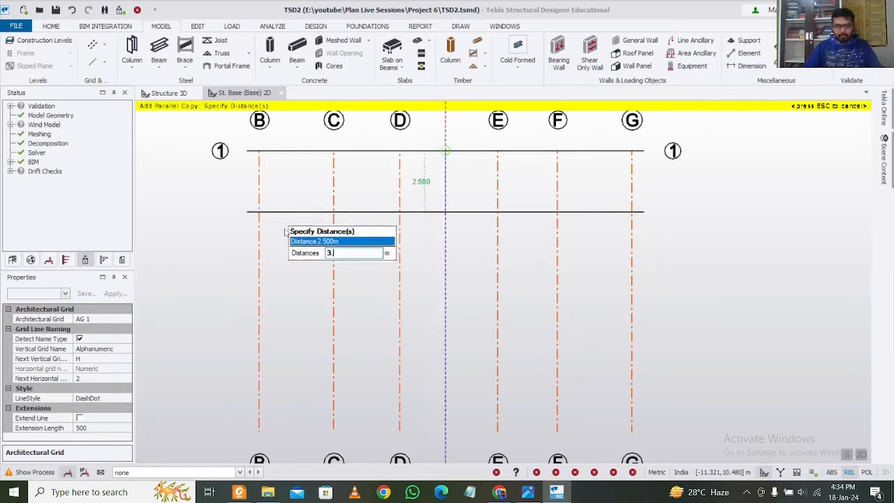
pyautogui.write('3.')
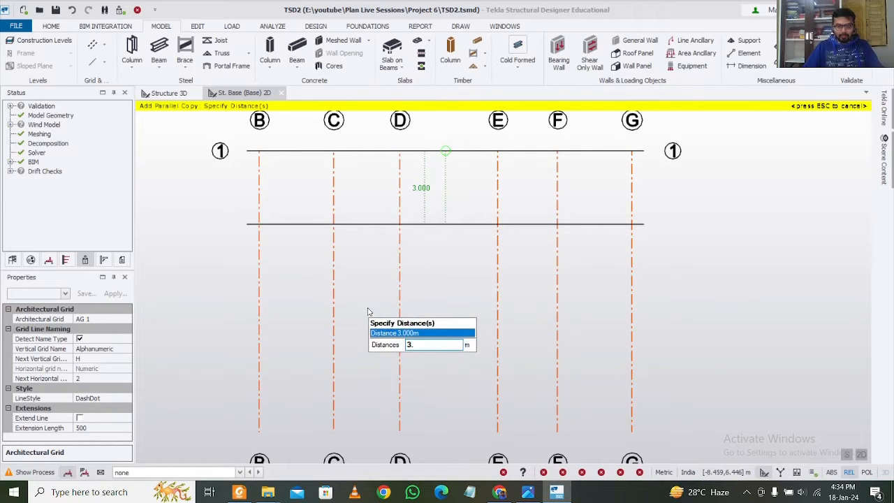
pyautogui.write('25')
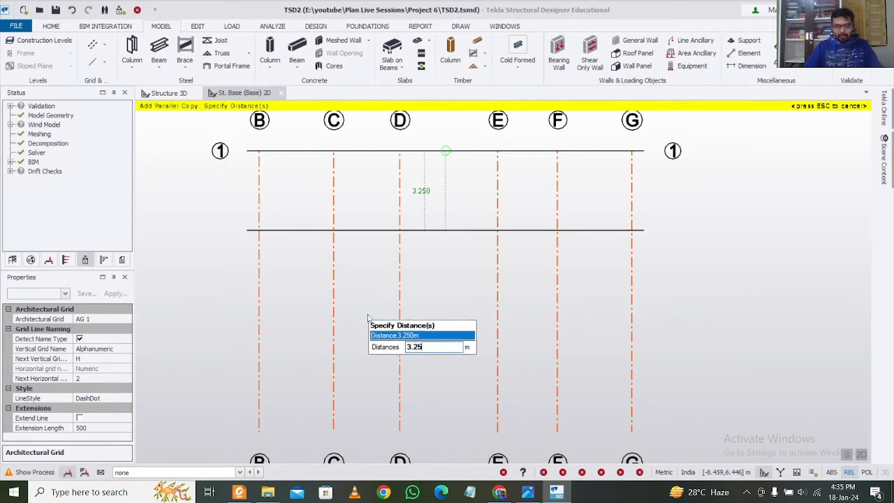
pyautogui.press('Return')
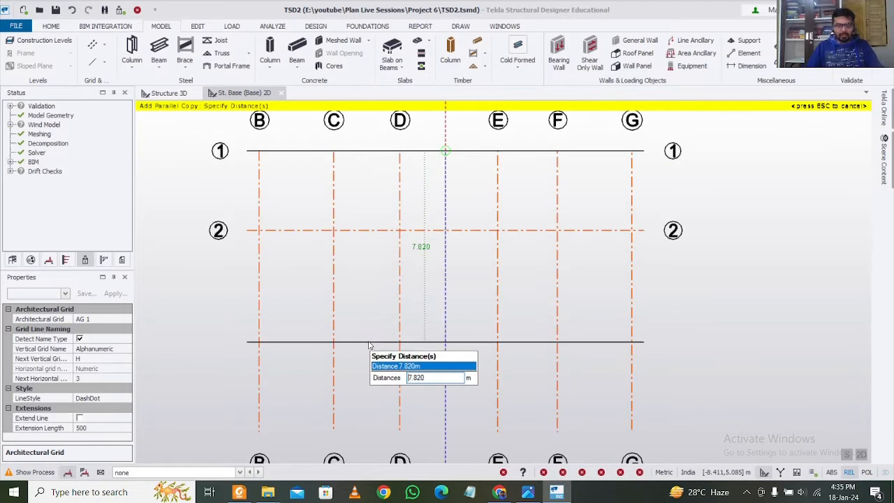
# Check the common toilet's dimensions on the floor plan image and add a parallel copy of grid line 2 1.52 m below it
pyautogui.click(556, 492)
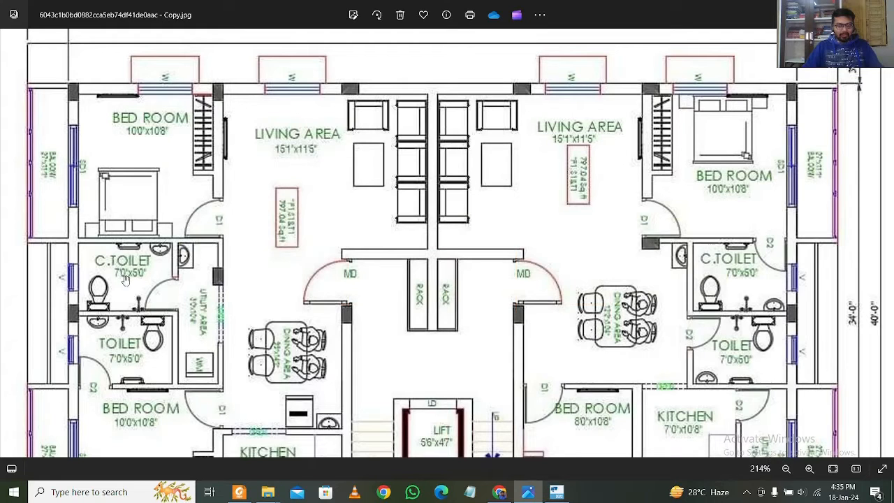
pyautogui.click(562, 496)
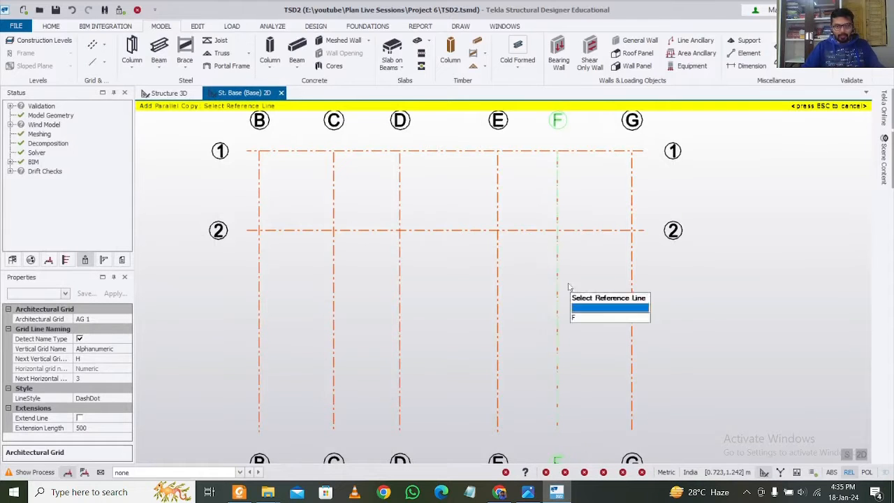
pyautogui.click(468, 231)
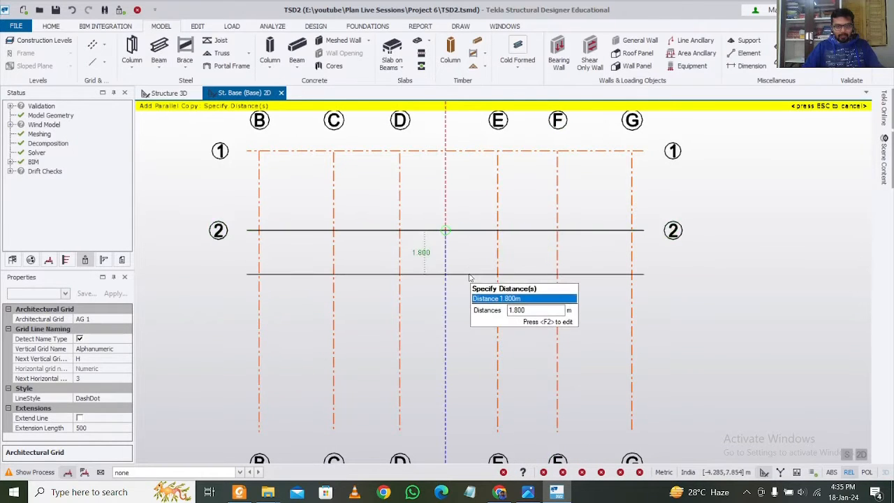
pyautogui.write('1.52')
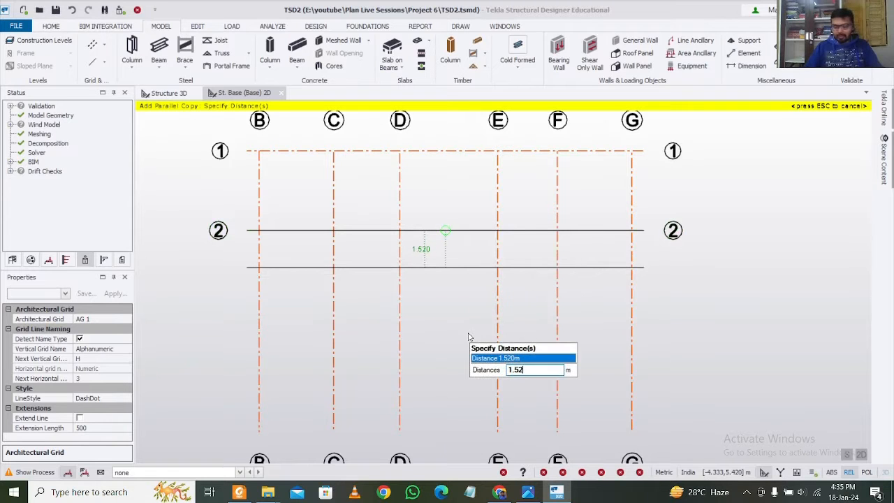
pyautogui.press('Return')
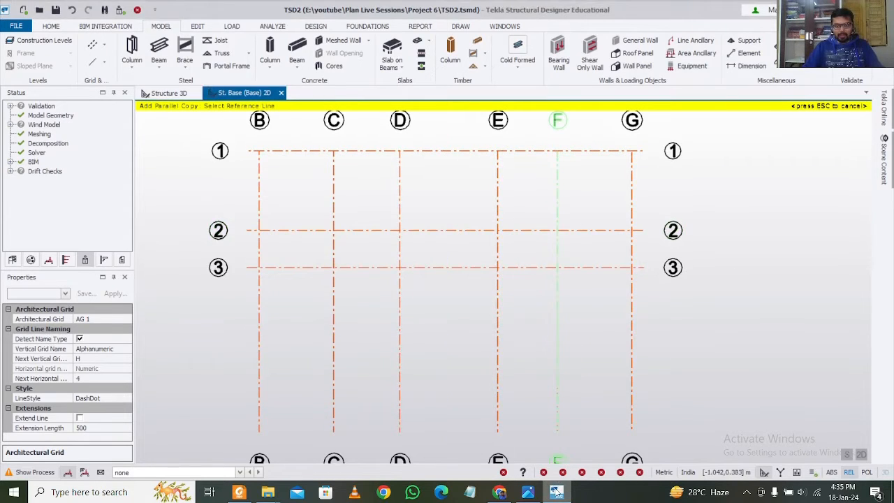
# Check the lower toilet and bedroom depths on the floor plan image and add a parallel copy of grid line 3 4.78 m below it
pyautogui.click(557, 491)
pyautogui.moveTo(381, 289); pyautogui.dragTo(375, 217)
pyautogui.scroll(2, 383, 197)
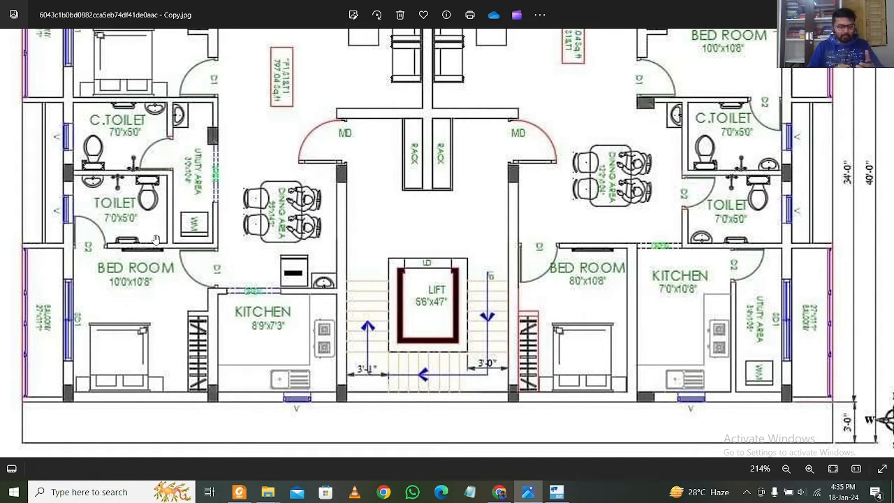
pyautogui.click(556, 493)
pyautogui.click(427, 268)
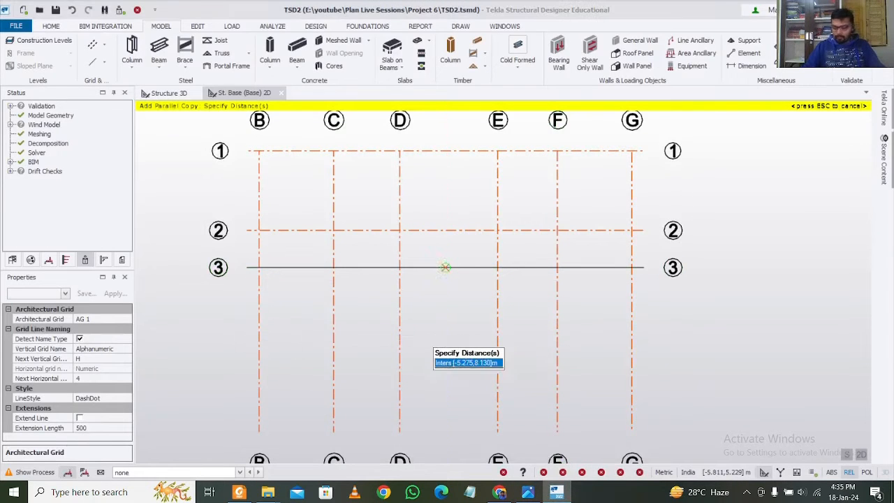
pyautogui.write('4.78')
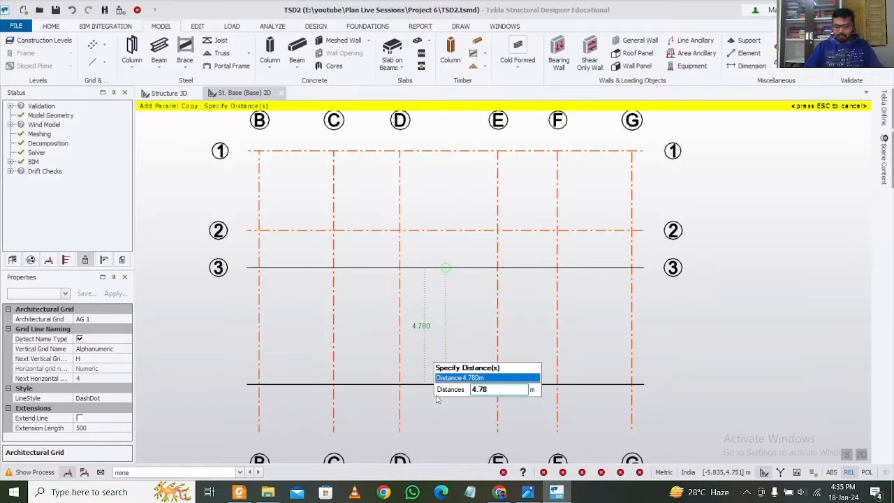
pyautogui.press('Return')
pyautogui.press('Escape')
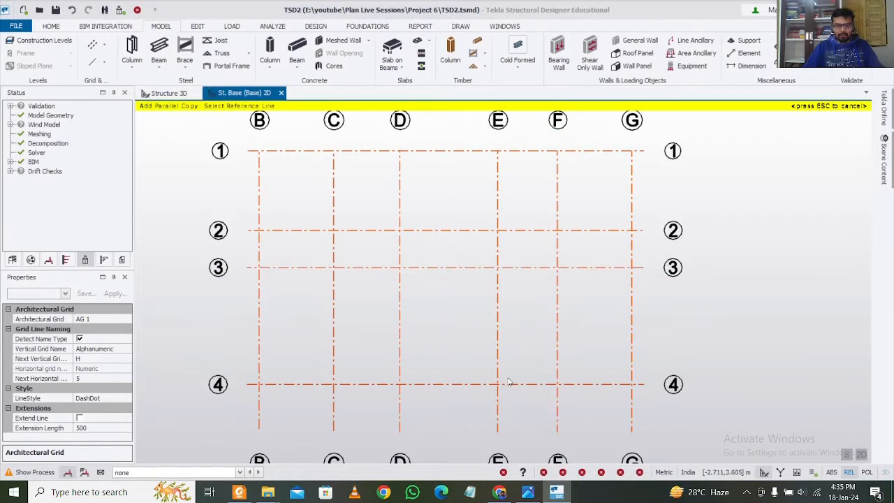
# Examine the balconies, column positions and overall dimensions on the floor plan image, and return to the structural model
pyautogui.click(528, 491)
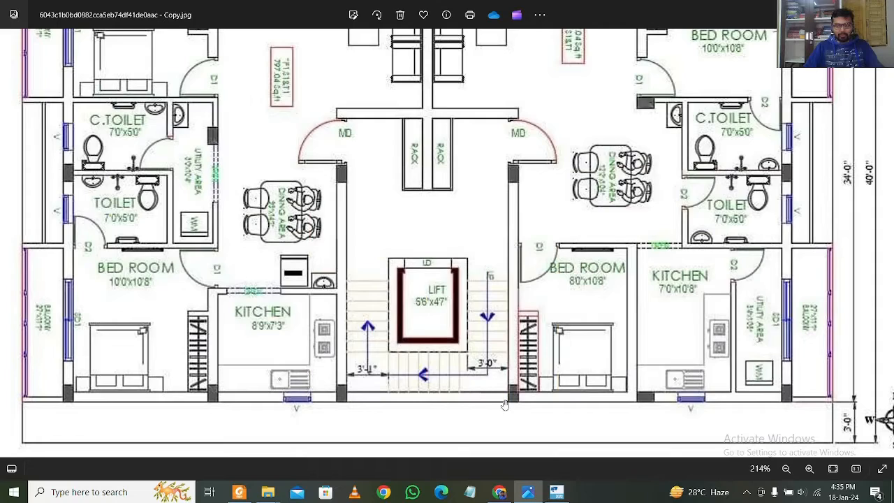
pyautogui.scroll(6, 21, 337)
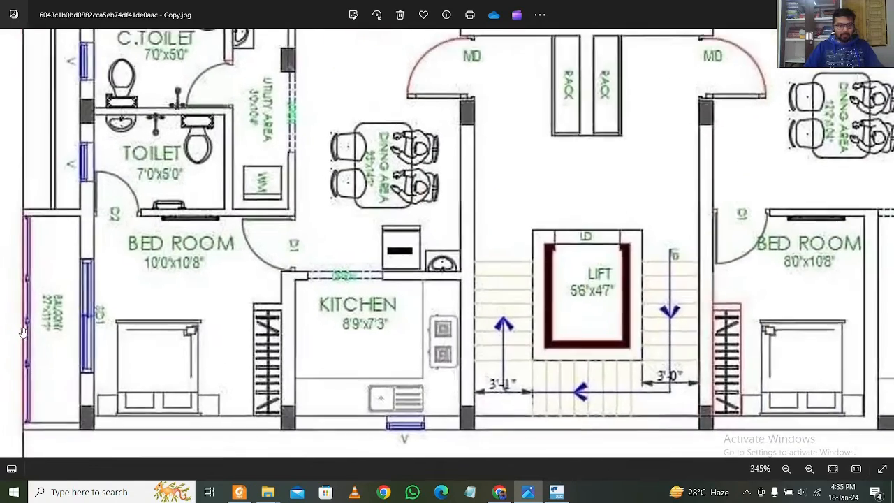
pyautogui.scroll(-6, 59, 276)
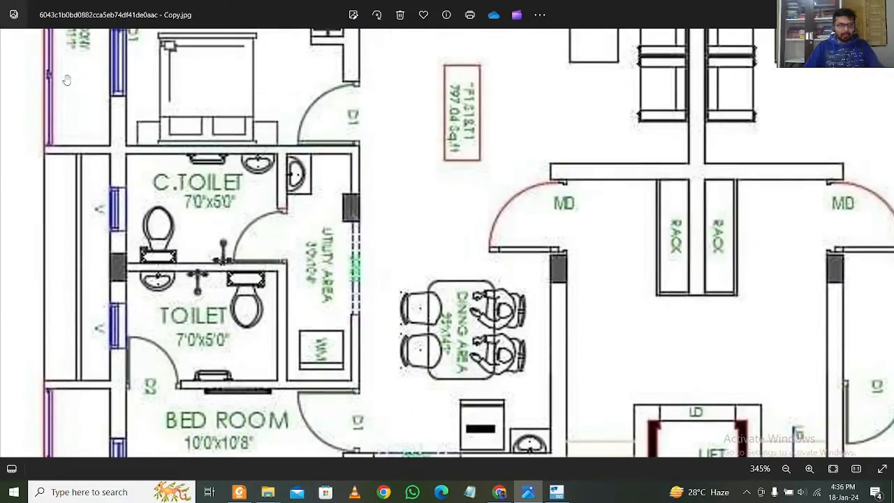
pyautogui.moveTo(66, 80); pyautogui.dragTo(88, 200)
pyautogui.scroll(-3, 88, 200)
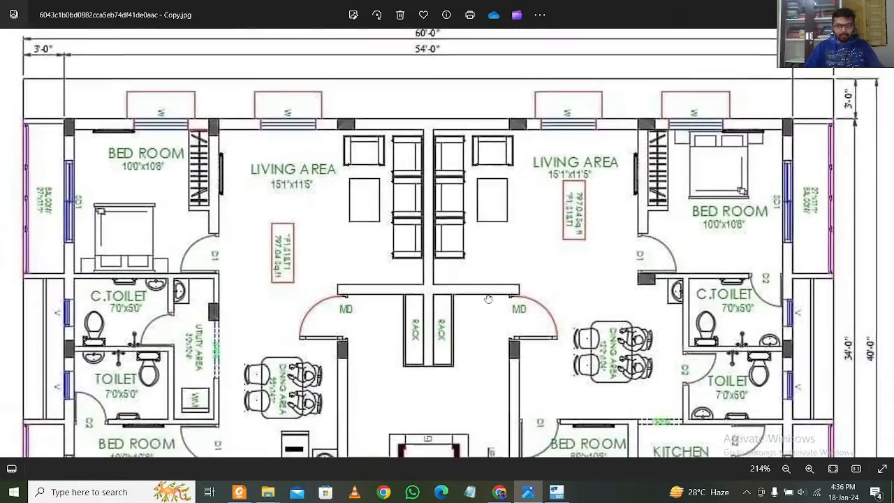
pyautogui.moveTo(419, 315)
pyautogui.mouseDown()
pyautogui.moveTo(417, 263)
pyautogui.moveTo(420, 315)
pyautogui.mouseUp()
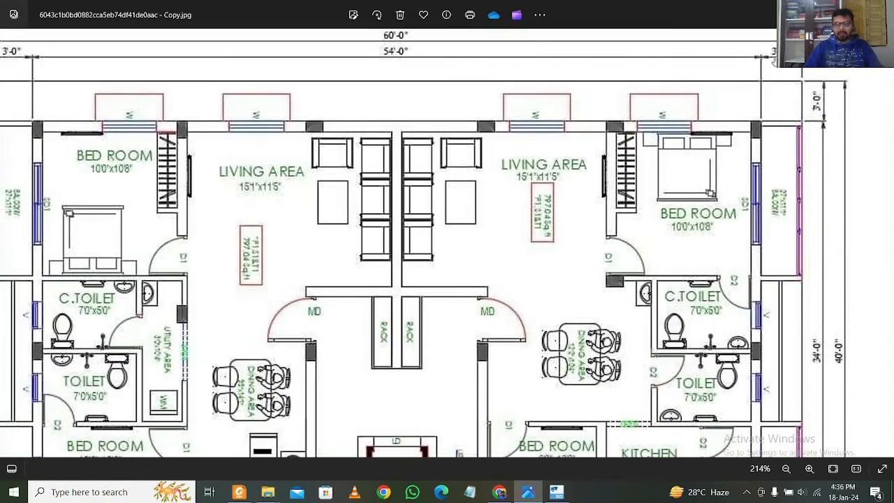
pyautogui.scroll(-2, 508, 214)
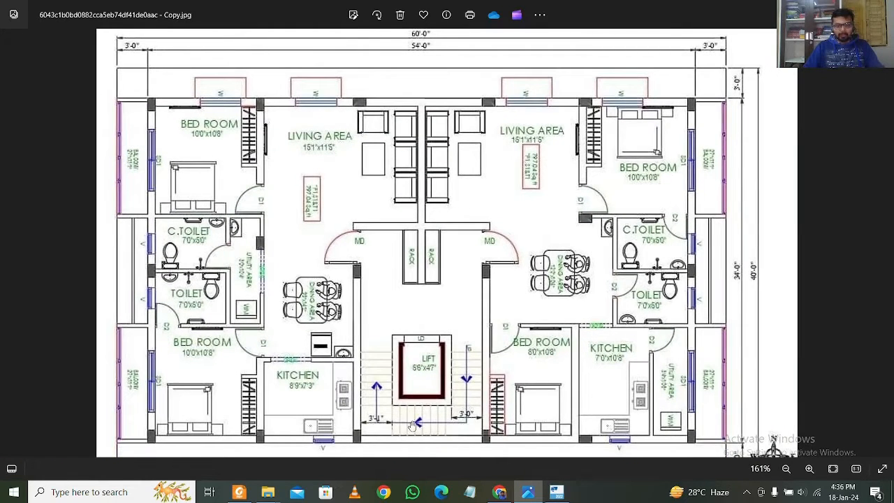
pyautogui.hotkey('alt', 'Tab')
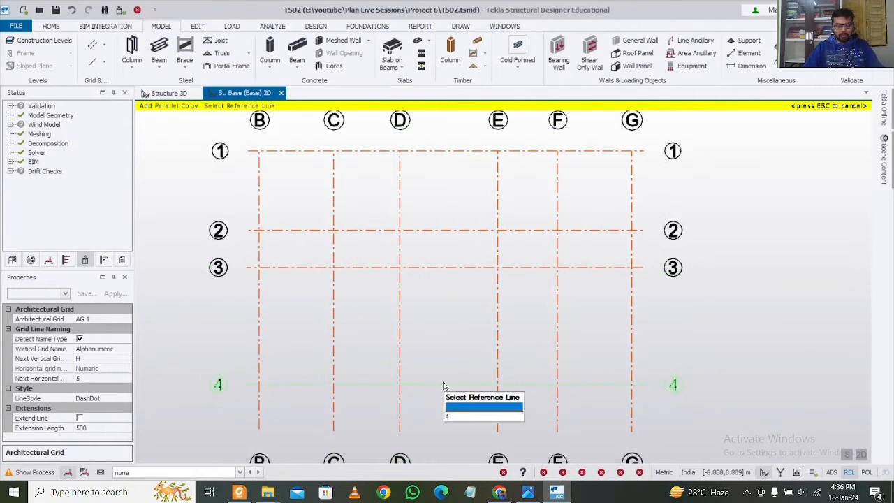
# Check the lift and staircase dimensions on the floor plan image and add a parallel copy of grid line 4 0.91 m above it
pyautogui.scroll(2, 444, 382)
pyautogui.click(562, 491)
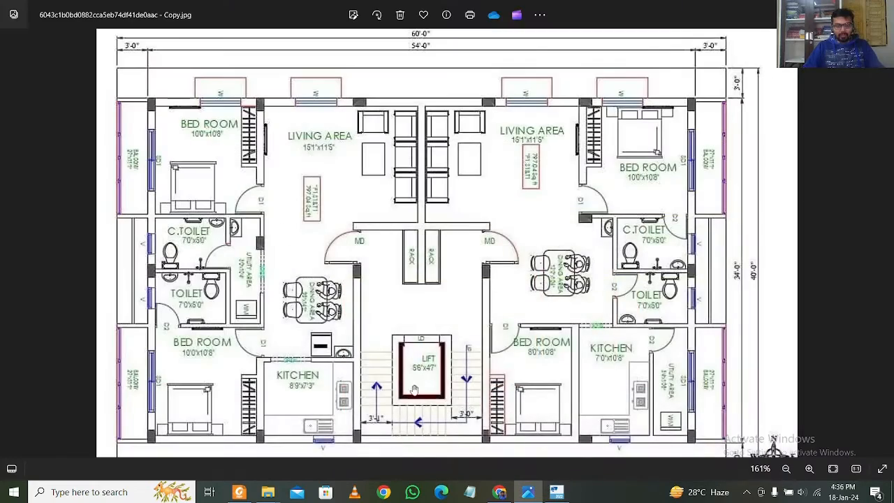
pyautogui.scroll(4, 448, 392)
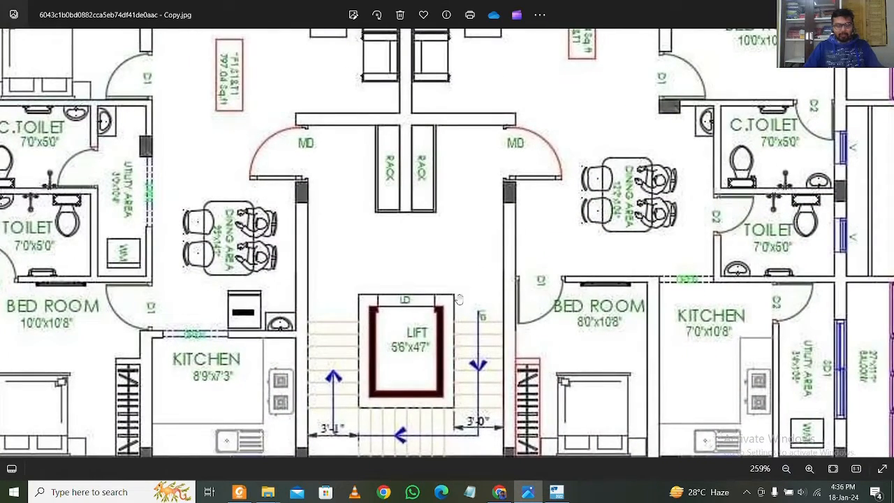
pyautogui.click(557, 491)
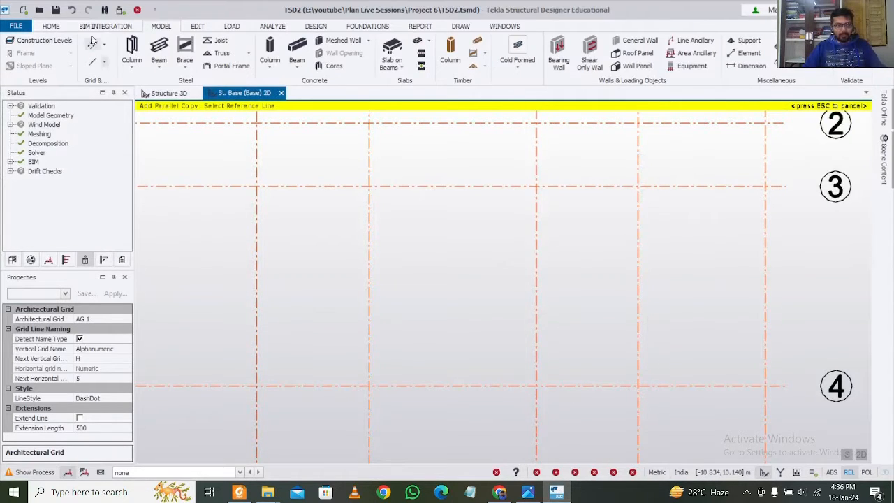
pyautogui.click(416, 391)
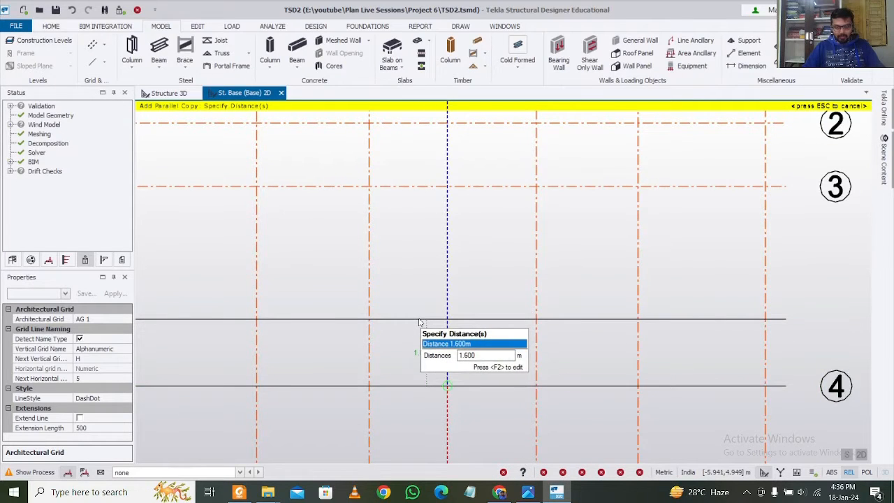
pyautogui.press('F2')
pyautogui.write('0.91')
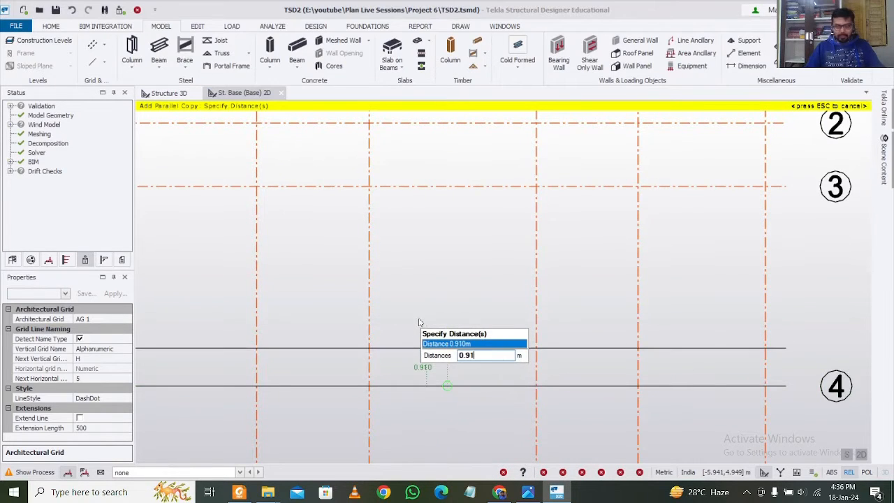
pyautogui.press('Return')
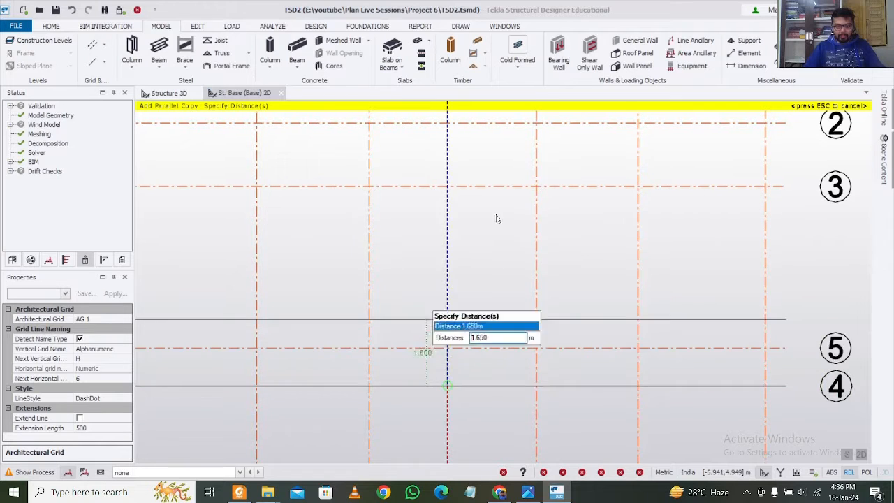
pyautogui.press('Escape')
pyautogui.click(370, 308)
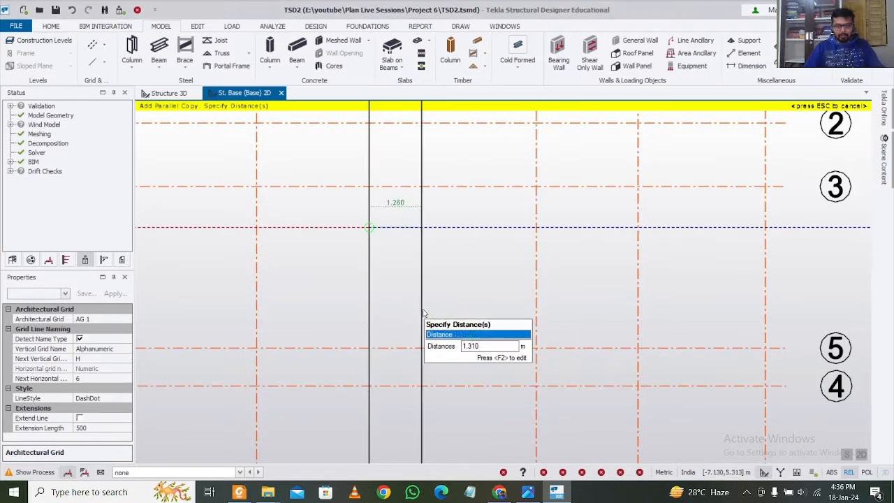
pyautogui.write('0')
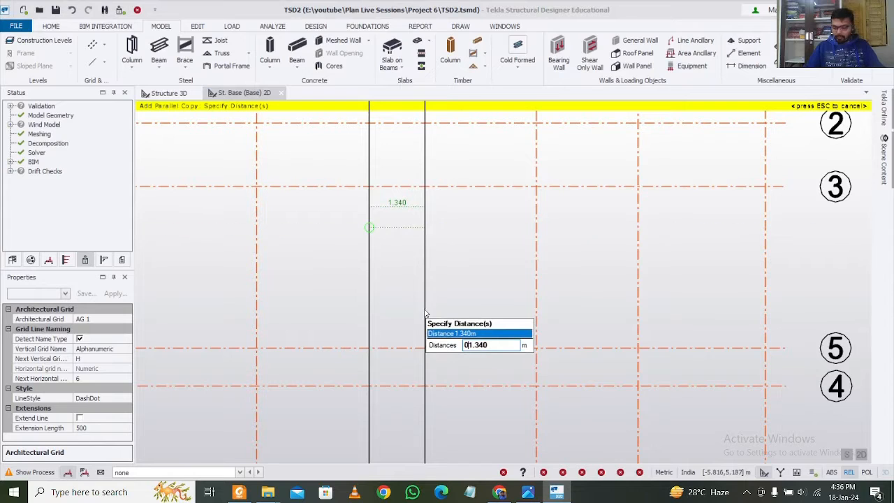
pyautogui.write('91')
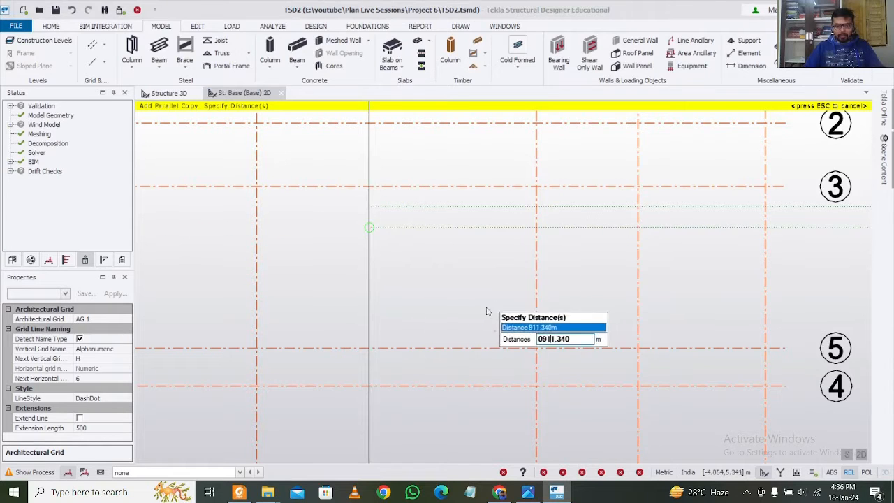
# Try to add a parallel copy of grid line D at a distance of 0.91 m
pyautogui.click(93, 47)
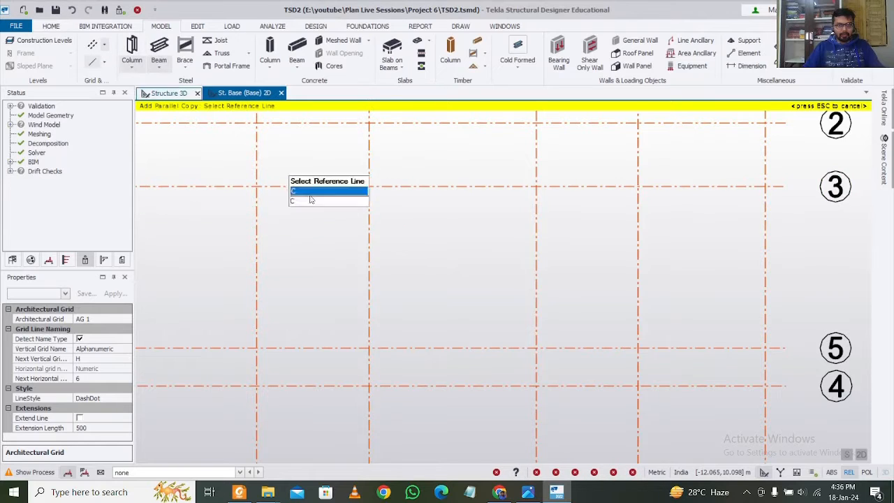
pyautogui.click(369, 276)
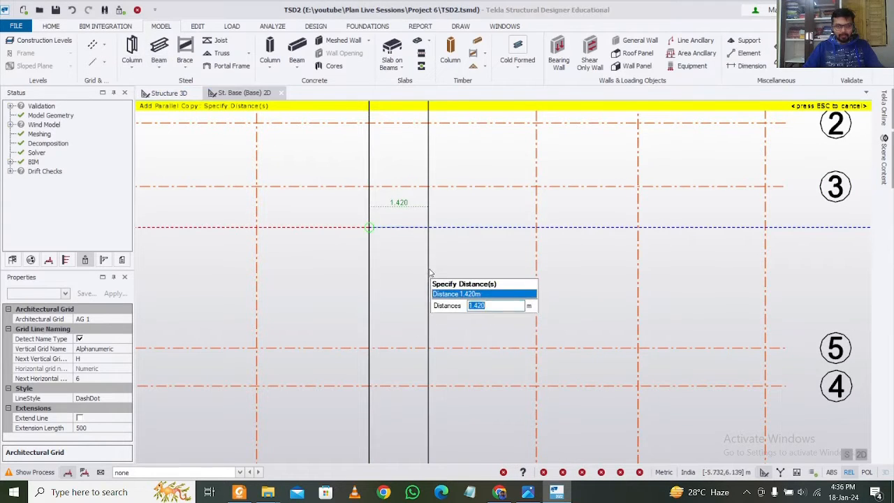
pyautogui.write('091')
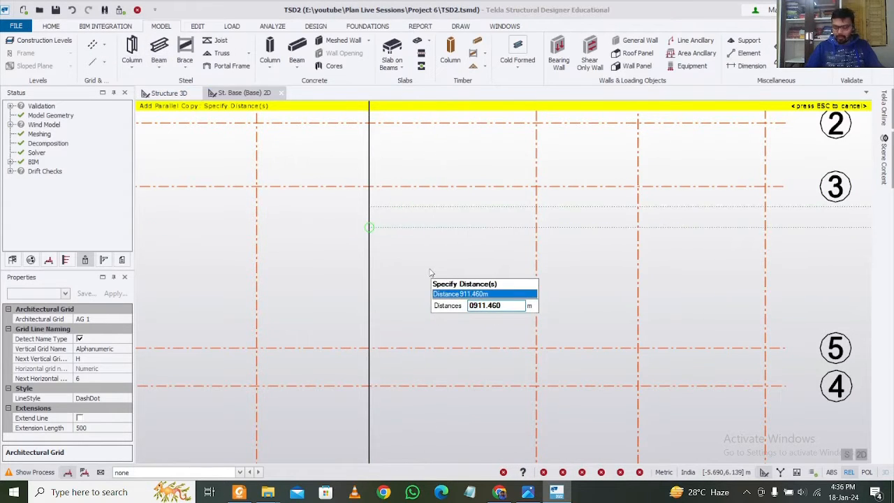
pyautogui.press('Delete')
pyautogui.press('Delete')
pyautogui.press('Delete')
pyautogui.press('Delete')
pyautogui.press('BackSpace')
pyautogui.press('BackSpace')
pyautogui.press('BackSpace')
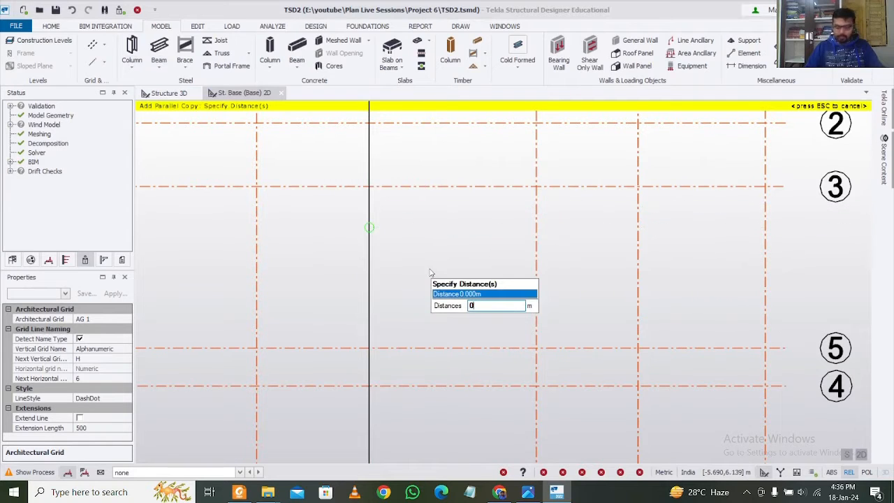
pyautogui.write('.91')
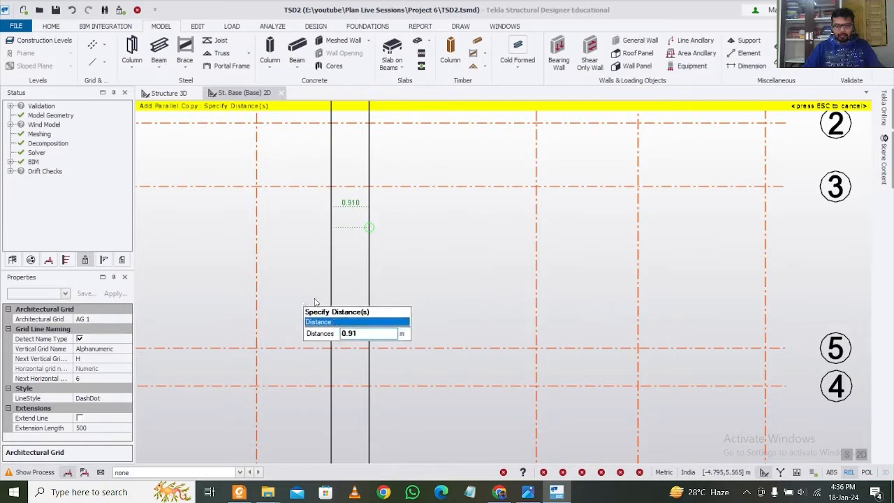
pyautogui.press('Return')
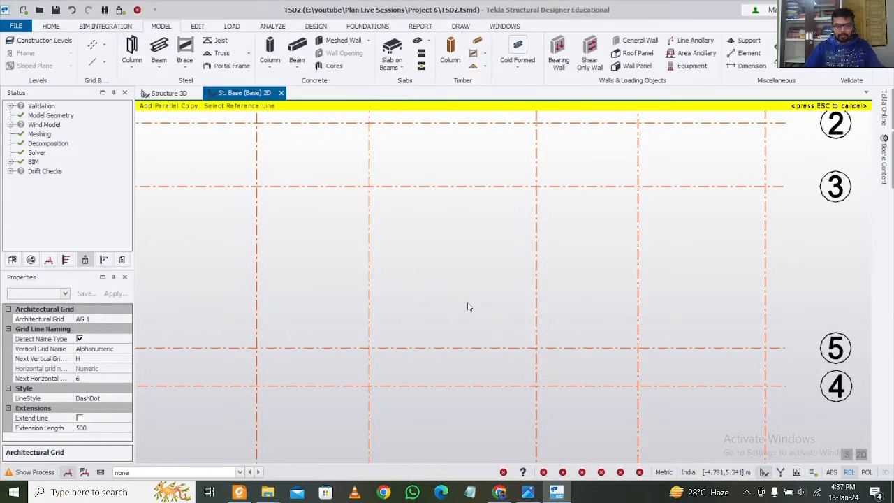
# Add parallel copies 0.91 m to the left of grid line E and 0.91 m to the right of grid line D
pyautogui.click(536, 296)
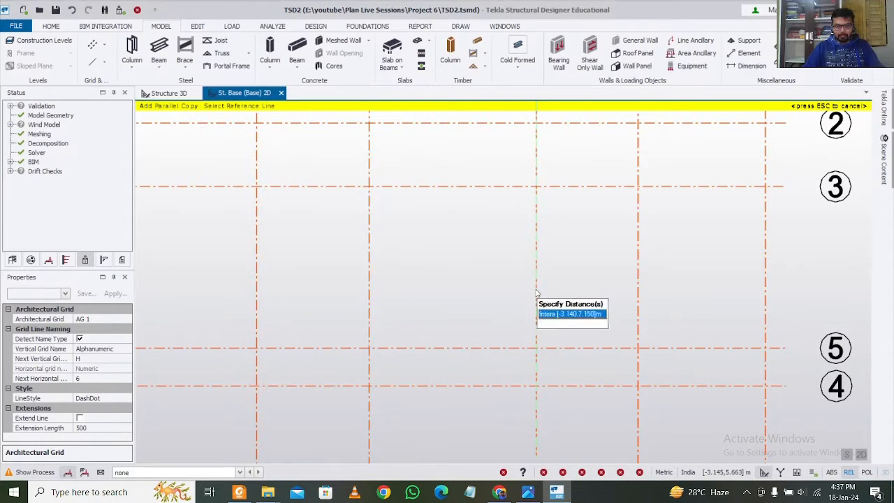
pyautogui.press('F2')
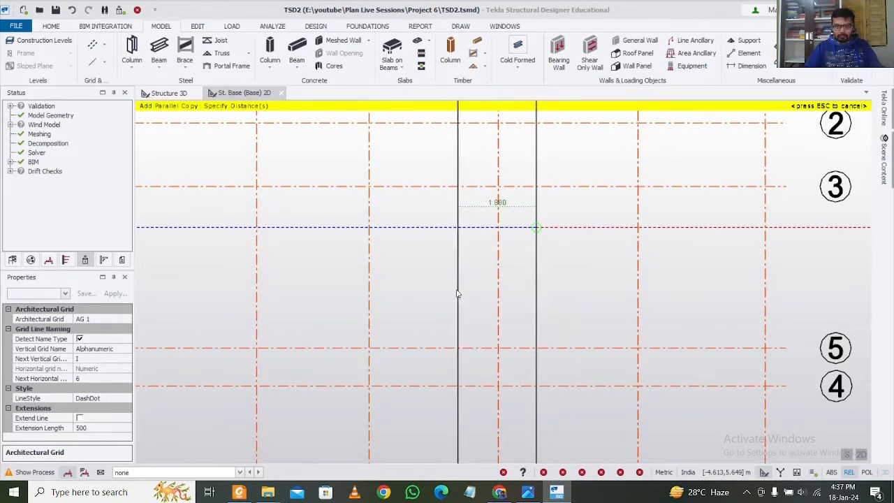
pyautogui.press('F2')
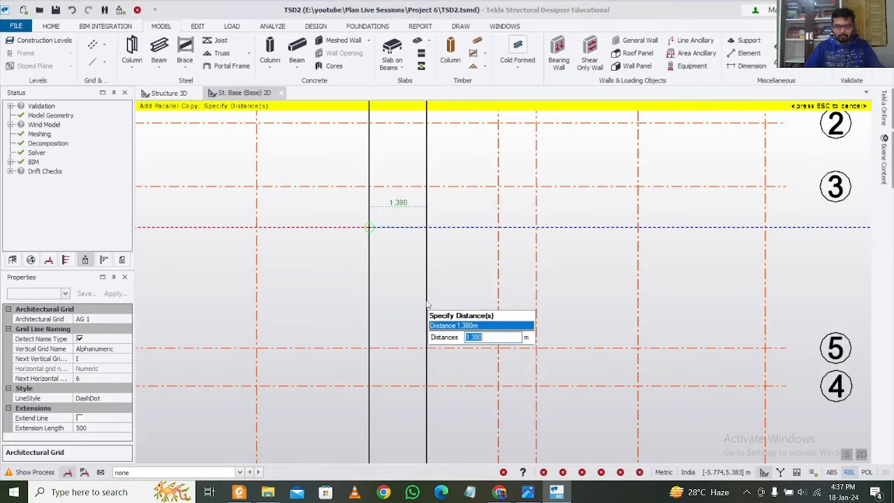
pyautogui.press('Return')
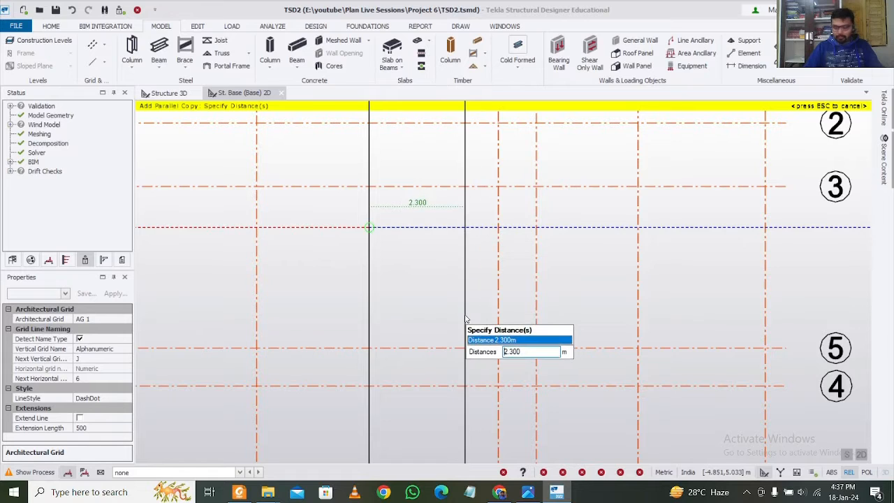
pyautogui.press('Delete')
pyautogui.press('Delete')
pyautogui.press('Delete')
pyautogui.press('Delete')
pyautogui.write('.')
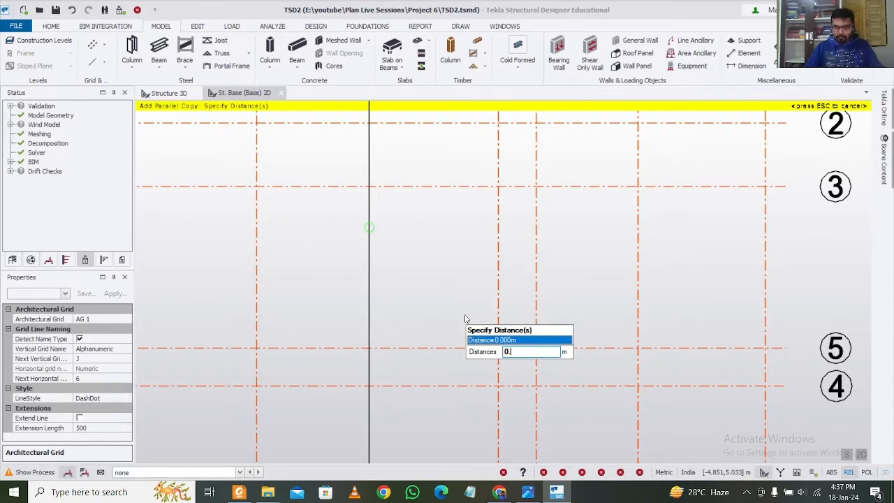
pyautogui.write('91')
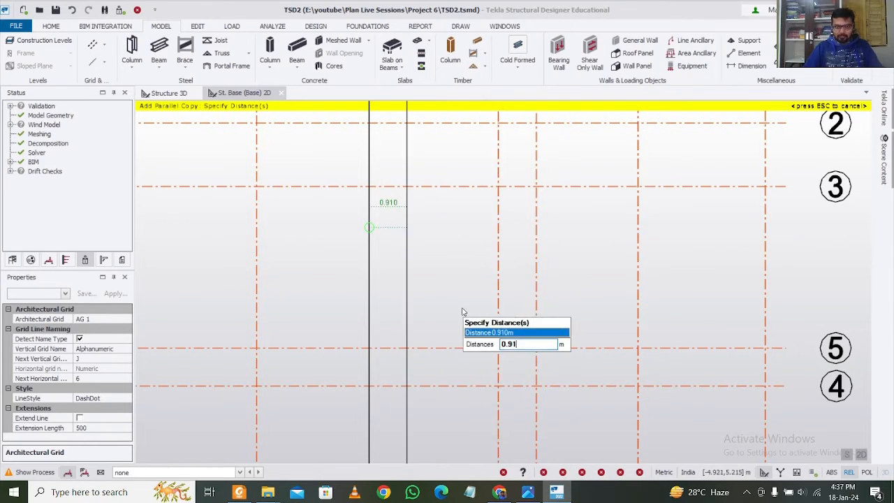
pyautogui.press('Return')
pyautogui.press('Return')
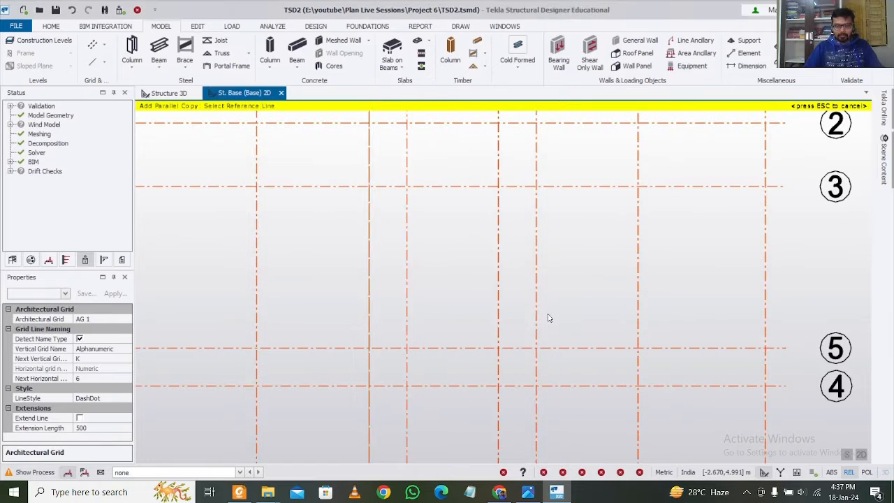
# Check the lift size on the floor plan image and add a parallel copy of grid line 5 1.4 m above it
pyautogui.click(527, 492)
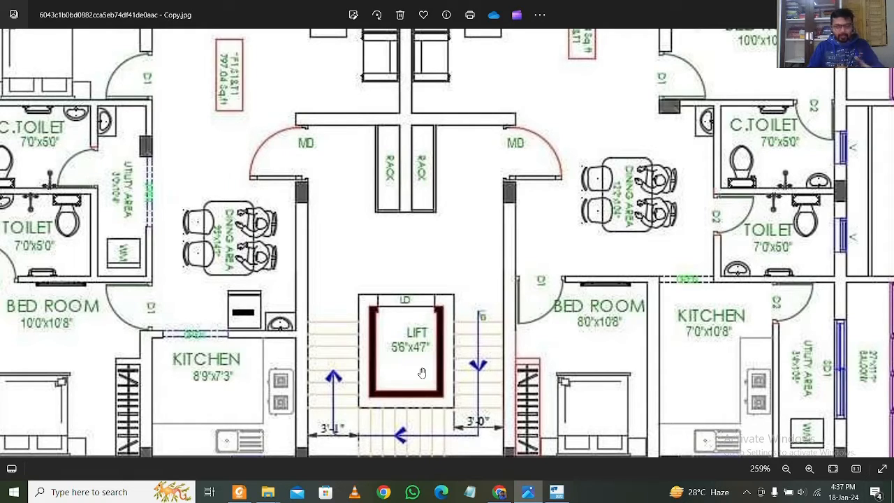
pyautogui.click(556, 492)
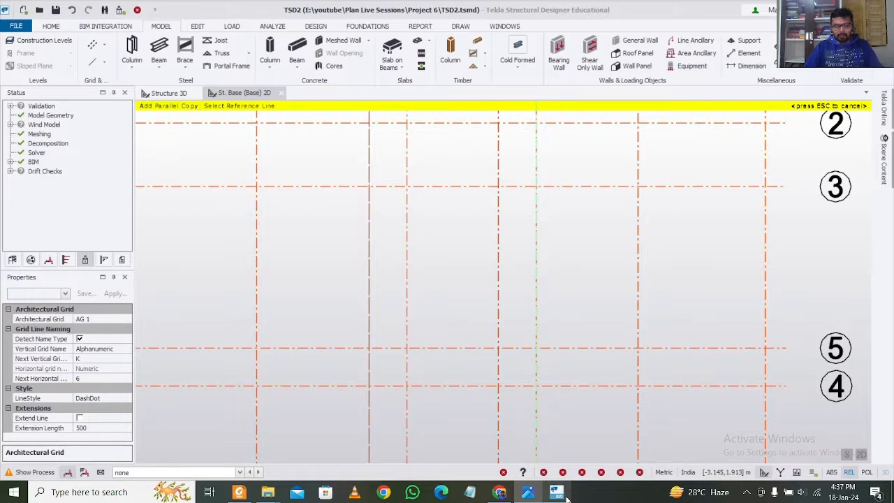
pyautogui.click(466, 349)
pyautogui.write('1.4')
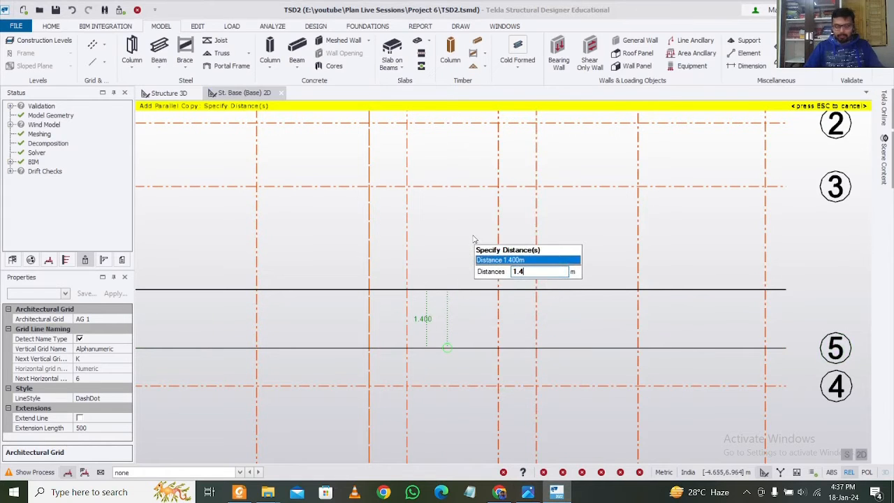
pyautogui.press('Return')
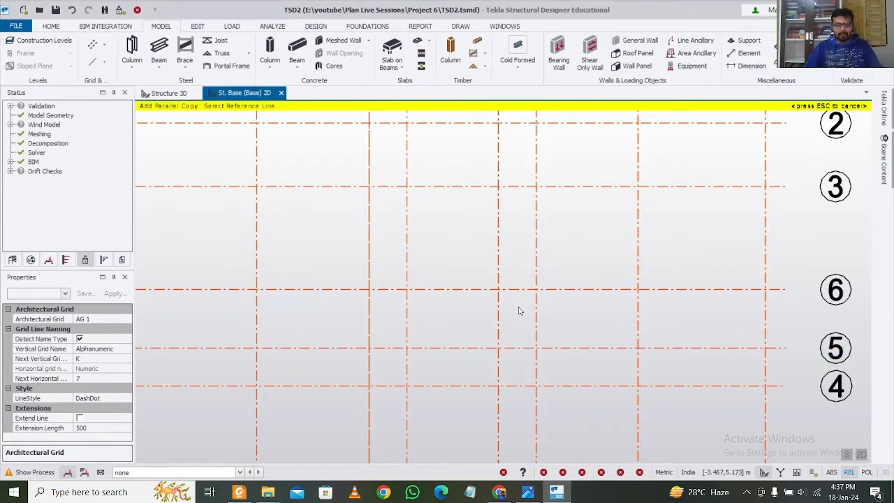
pyautogui.press('Escape')
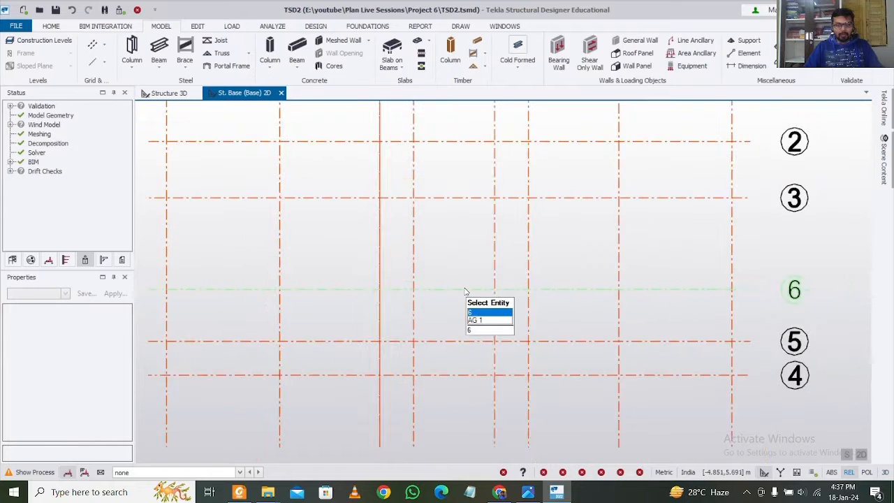
# Start a cast-in-place concrete column and set its concrete grade to M 30
pyautogui.scroll(1, 461, 299)
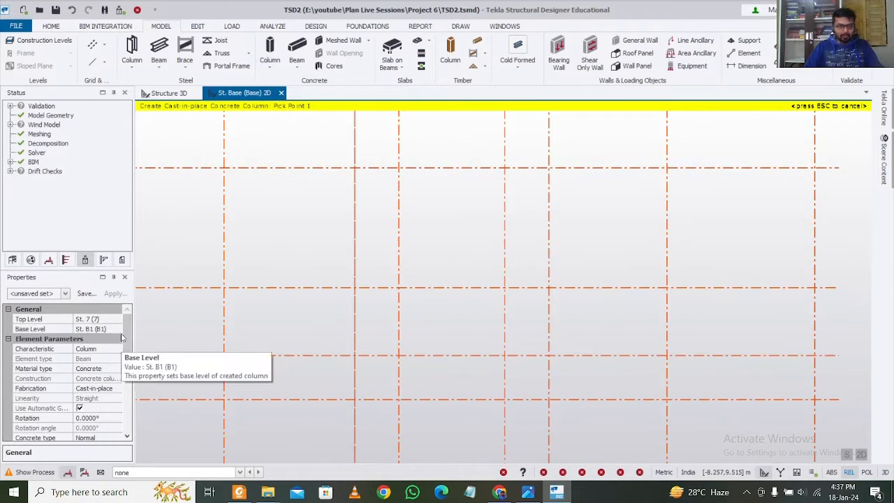
pyautogui.scroll(-3, 122, 338)
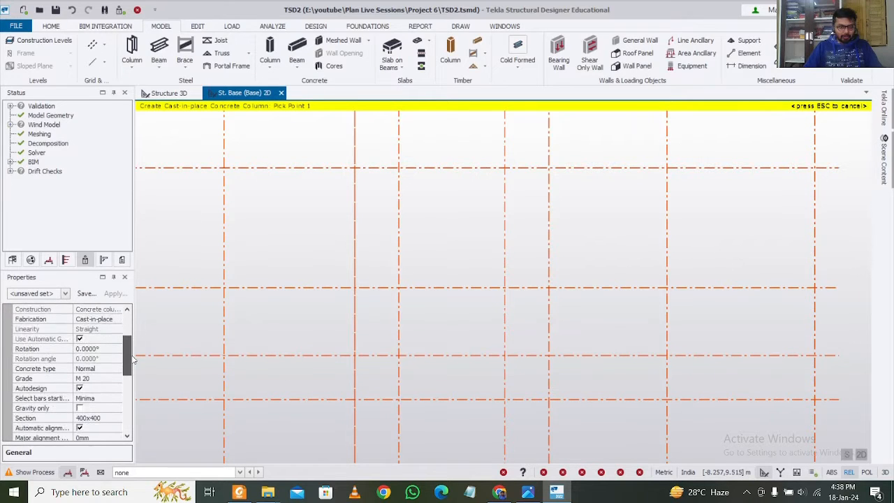
pyautogui.click(104, 378)
pyautogui.click(117, 379)
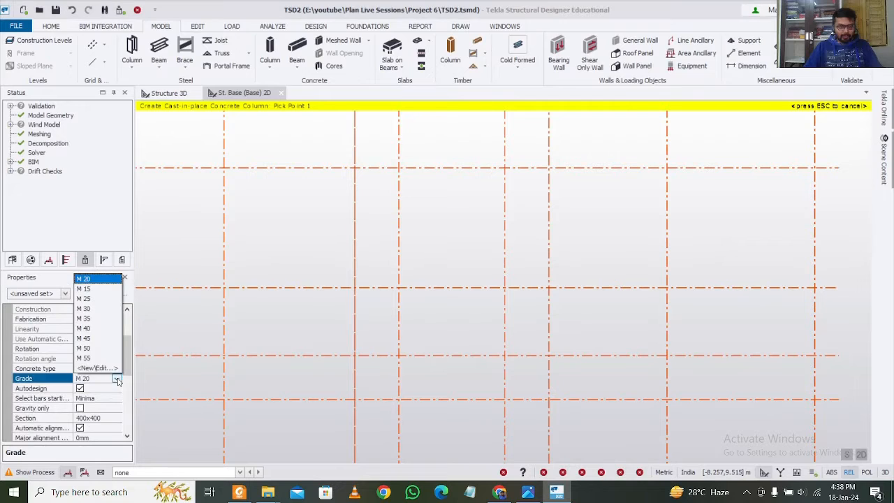
pyautogui.click(100, 309)
# Set the column's rectangular section to 300 mm breadth and 300 mm depth
pyautogui.scroll(-2, 129, 377)
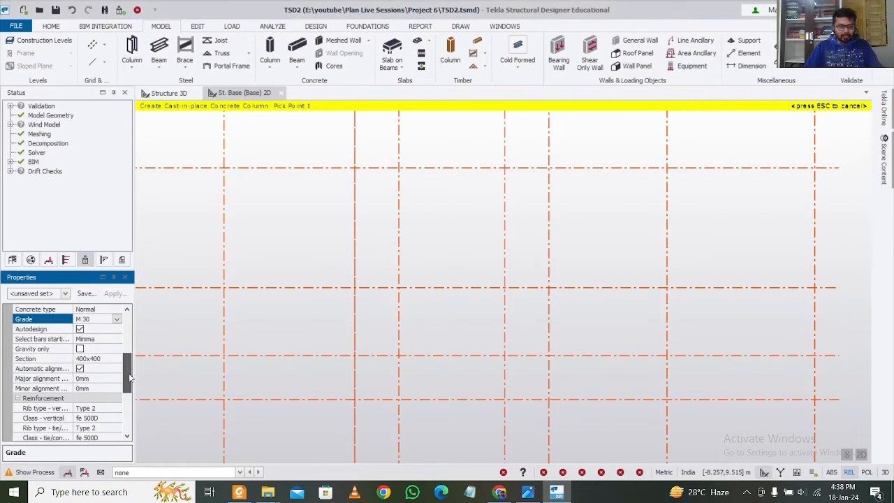
pyautogui.scroll(-1, 129, 379)
pyautogui.click(112, 348)
pyautogui.click(116, 348)
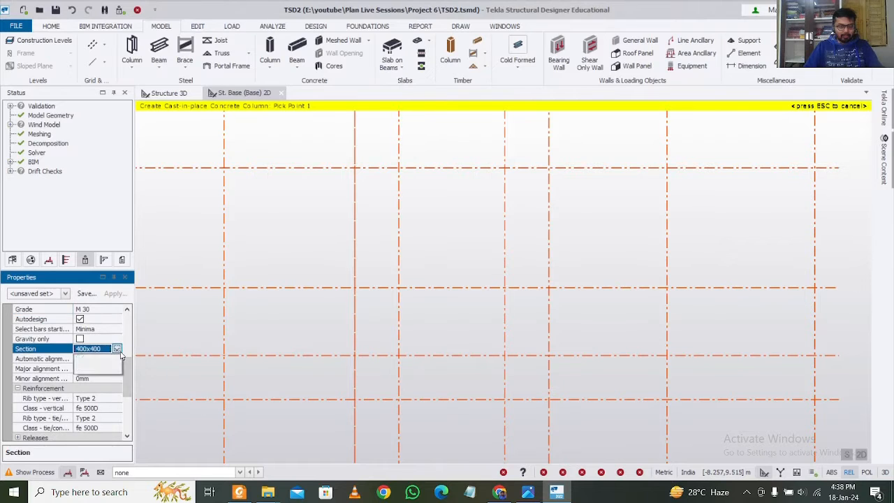
pyautogui.click(108, 369)
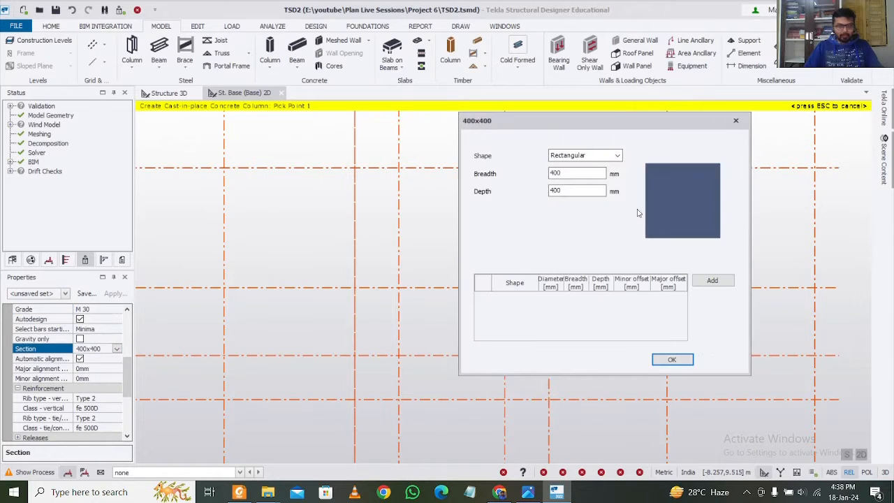
pyautogui.doubleClick(593, 172)
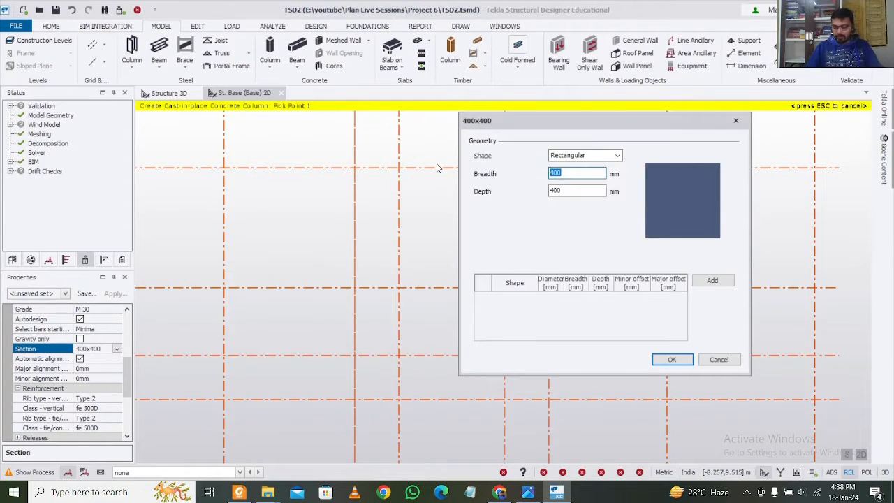
pyautogui.write('300')
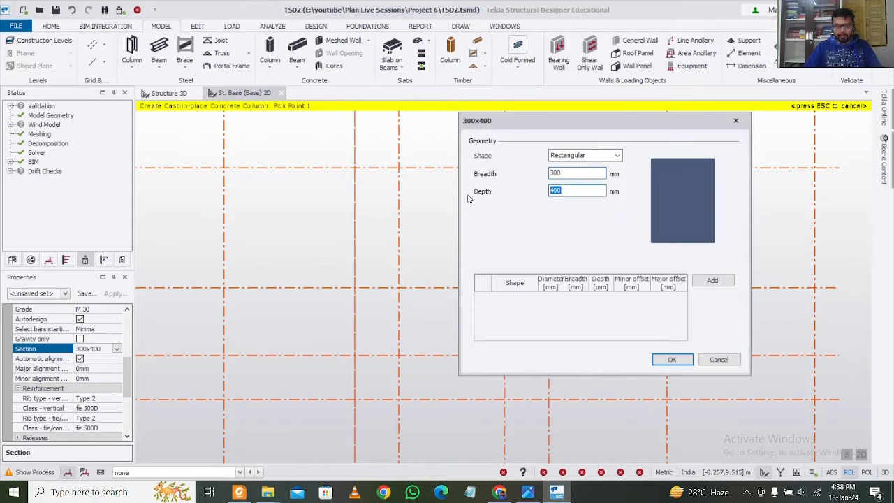
pyautogui.write('300')
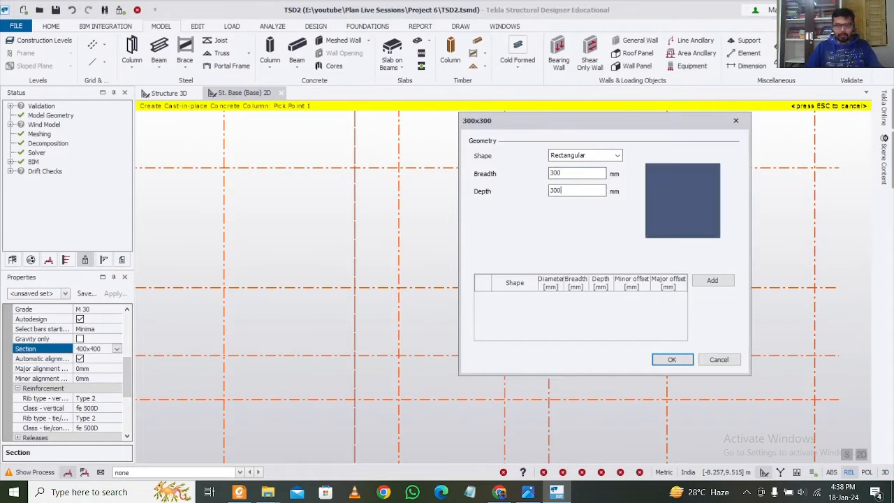
pyautogui.click(673, 359)
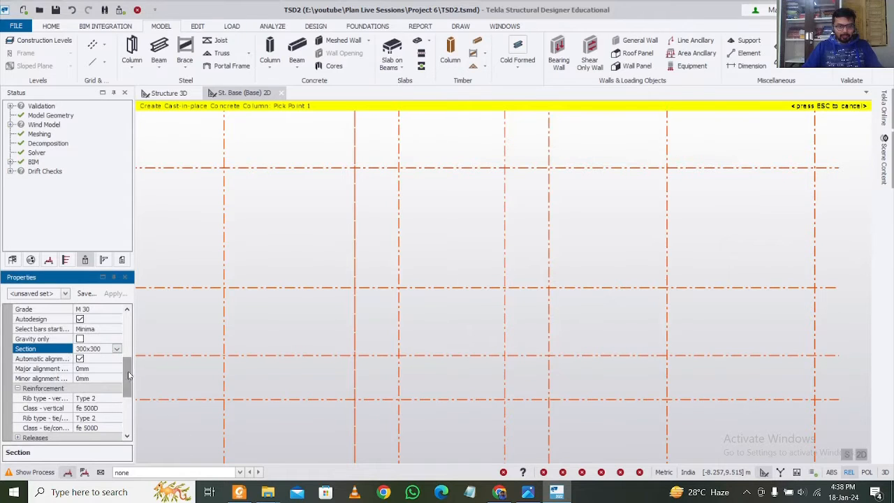
# Set both the vertical and the tie/confinement reinforcement class of the column to Fe 500
pyautogui.scroll(-2, 128, 375)
pyautogui.click(98, 358)
pyautogui.click(117, 358)
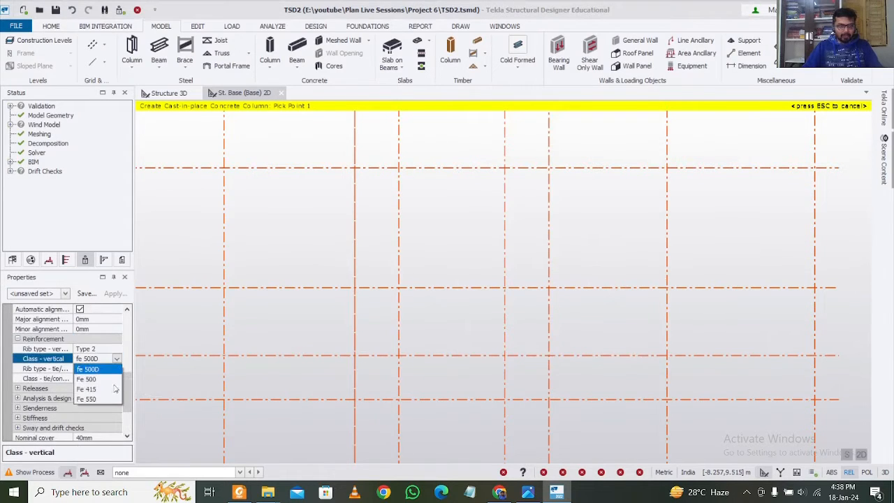
pyautogui.click(91, 378)
pyautogui.click(112, 377)
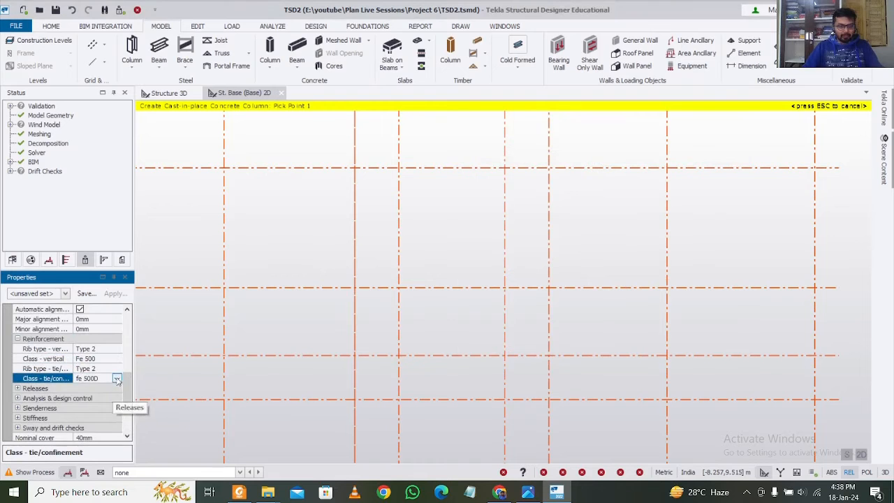
pyautogui.click(117, 379)
pyautogui.click(87, 388)
# Turn off automatic alignment for the column
pyautogui.scroll(2, 105, 384)
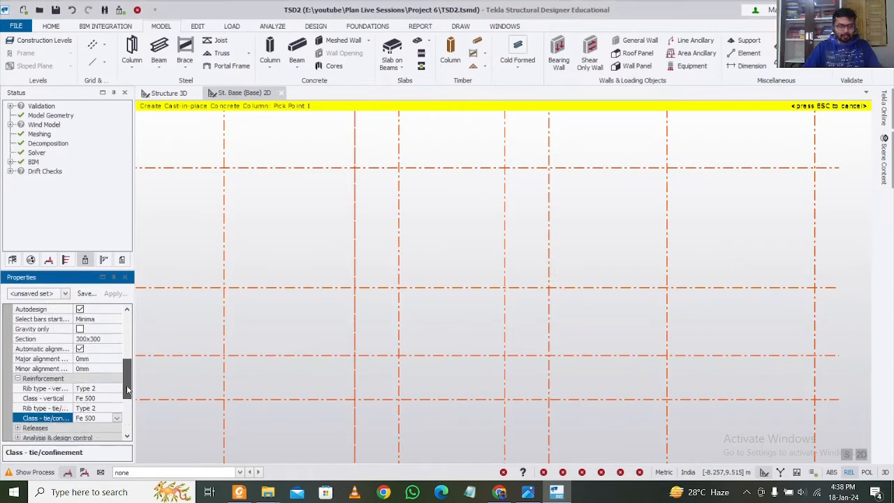
pyautogui.click(84, 359)
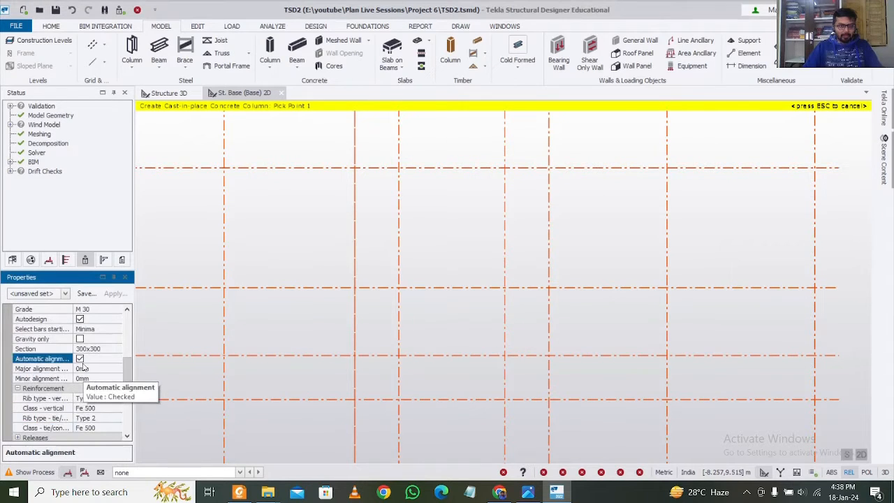
pyautogui.click(80, 358)
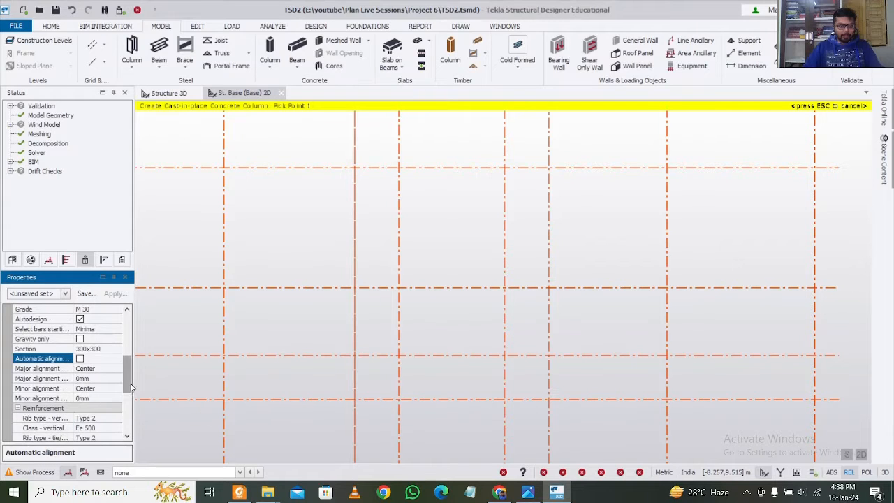
# Expand the column's releases and set Assume cracked to Partially with a percentage of 30% in its analysis and design control
pyautogui.moveTo(129, 384); pyautogui.dragTo(130, 412)
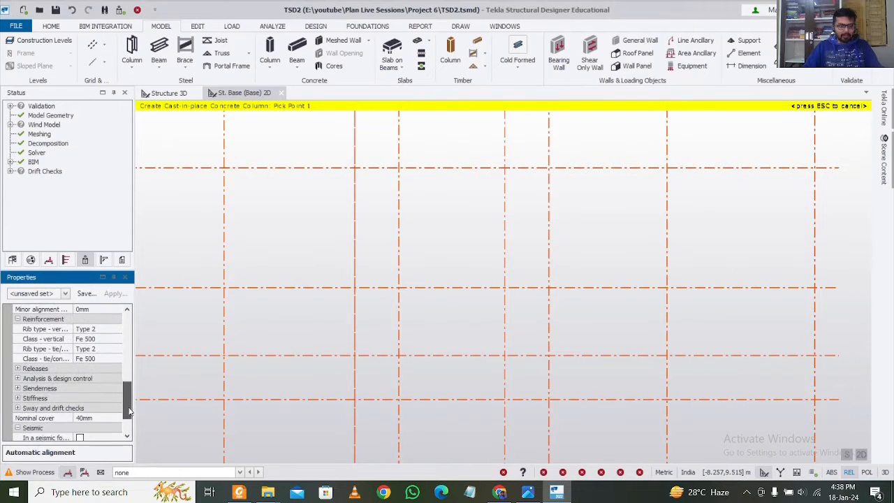
pyautogui.click(18, 368)
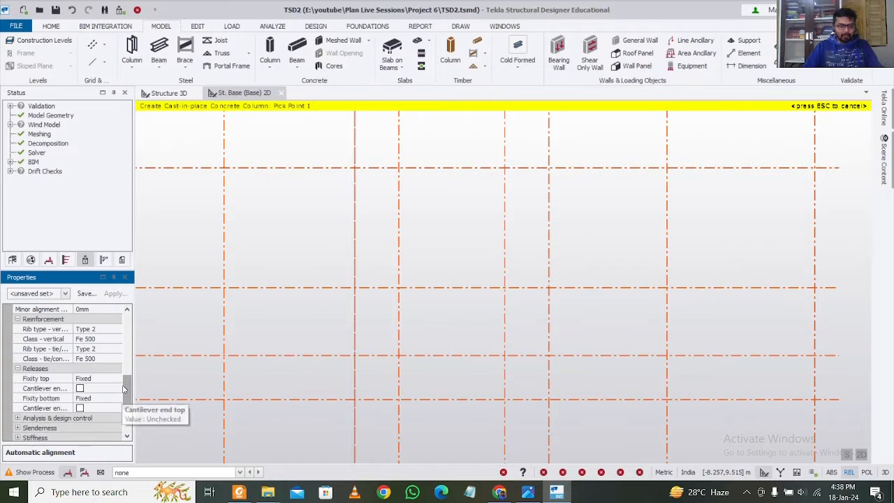
pyautogui.moveTo(127, 389); pyautogui.dragTo(127, 401)
pyautogui.click(22, 369)
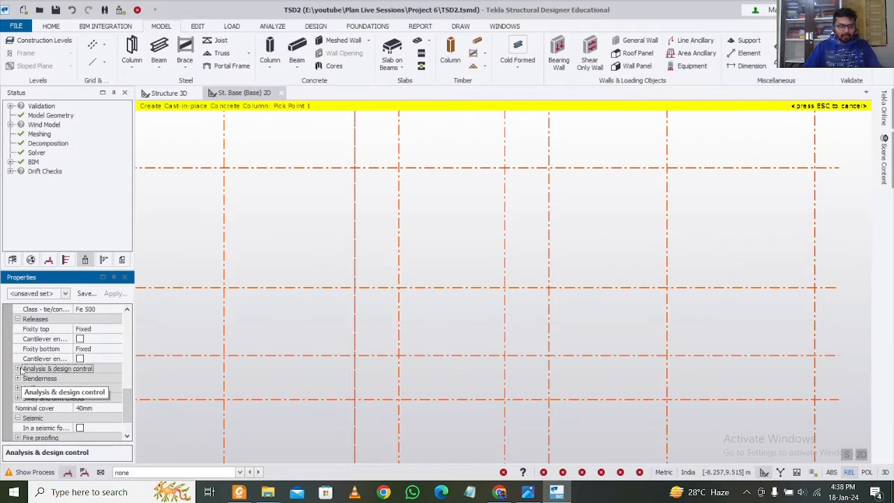
pyautogui.click(19, 369)
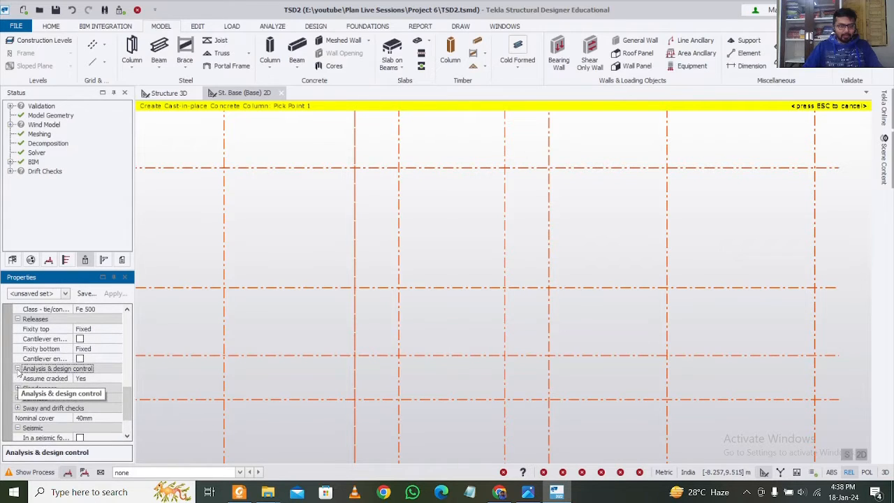
pyautogui.click(107, 379)
pyautogui.click(116, 379)
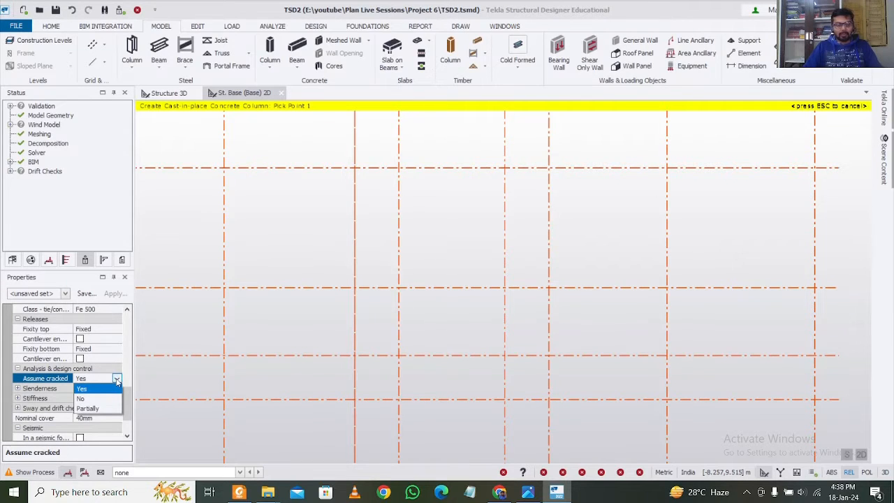
pyautogui.click(87, 408)
pyautogui.click(105, 388)
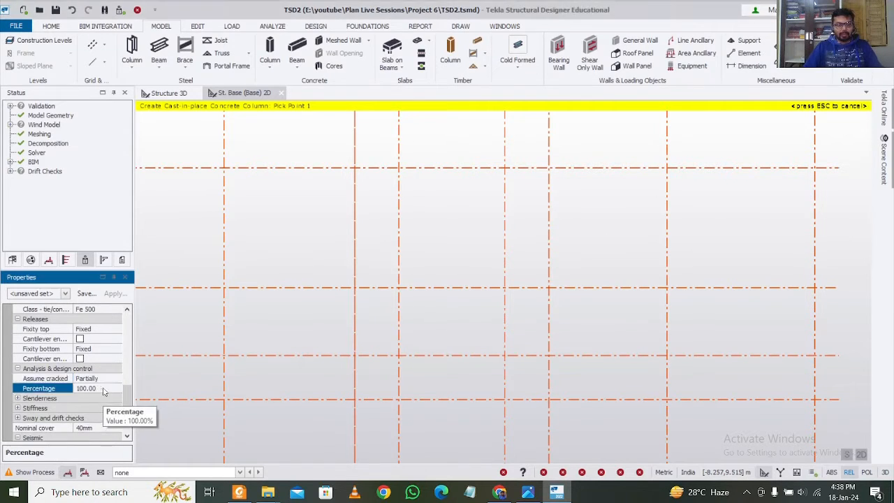
pyautogui.write('30')
pyautogui.click(53, 379)
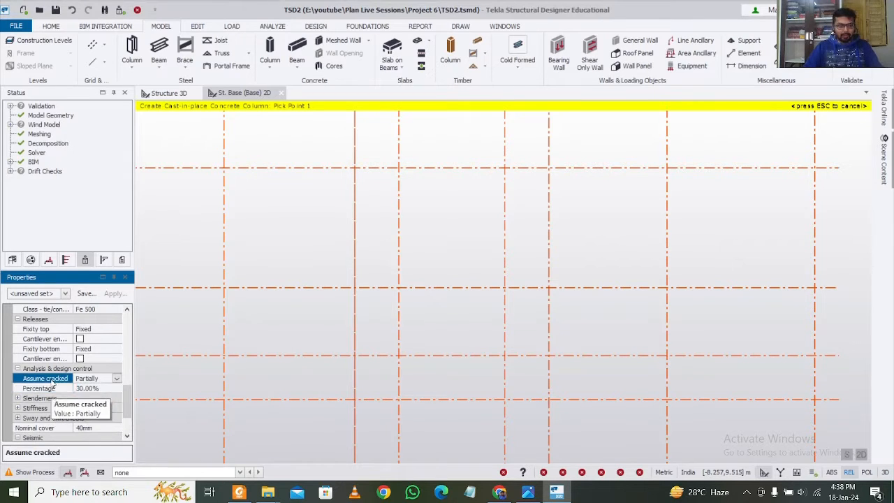
# Include the column in a seismic force resisting system with SFRS direction Dir 1 & 2
pyautogui.scroll(-2, 128, 411)
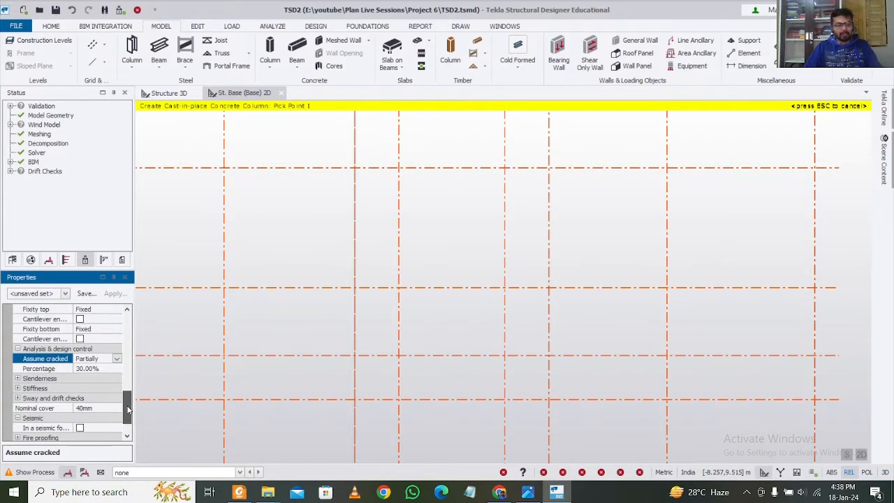
pyautogui.scroll(-1, 127, 411)
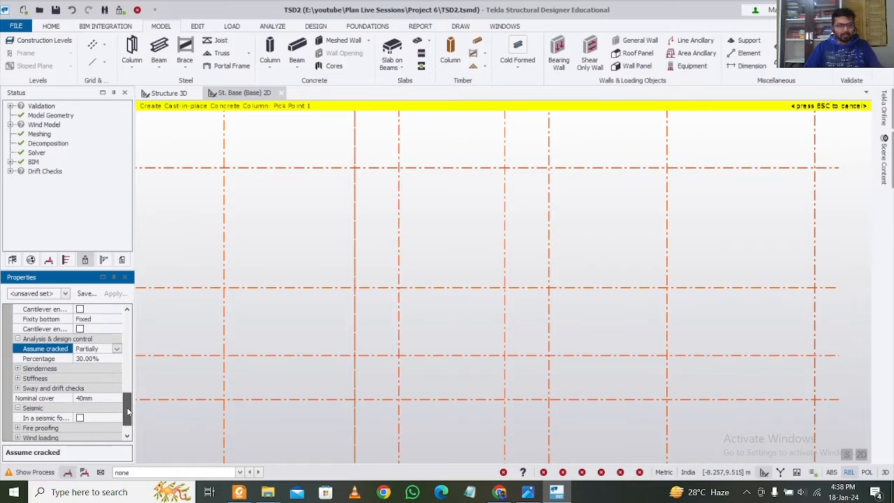
pyautogui.click(18, 368)
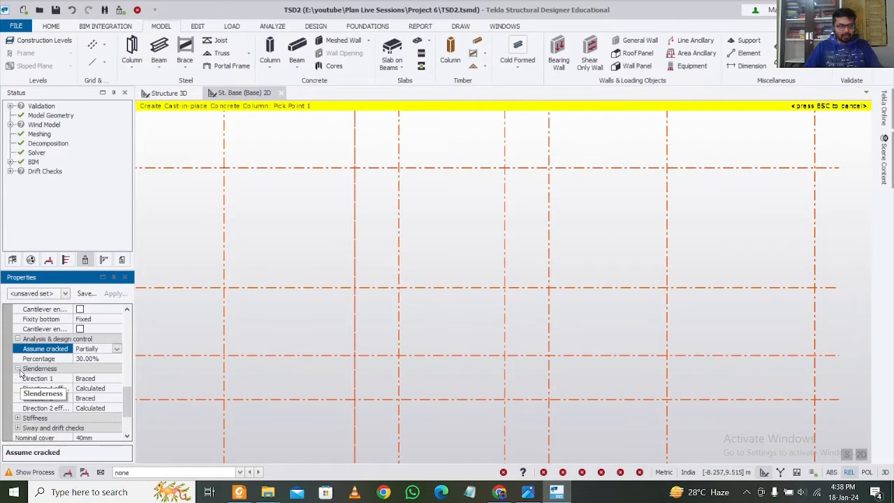
pyautogui.click(34, 418)
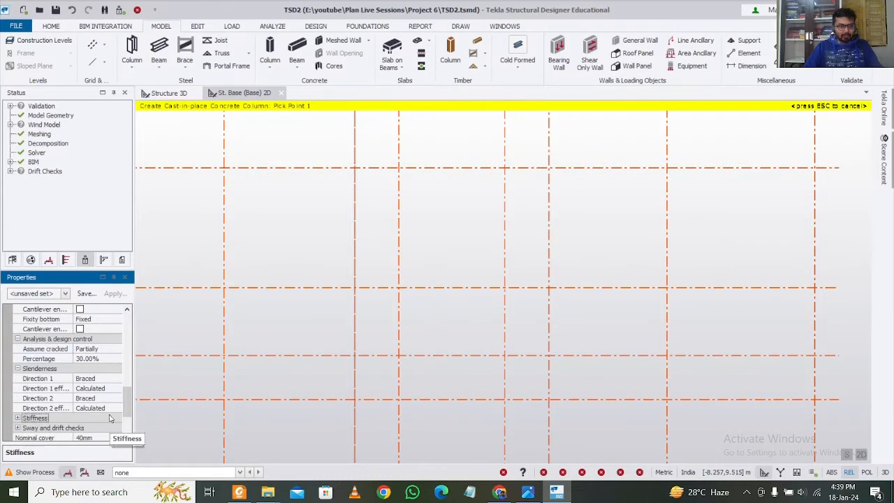
pyautogui.moveTo(124, 403); pyautogui.dragTo(126, 417)
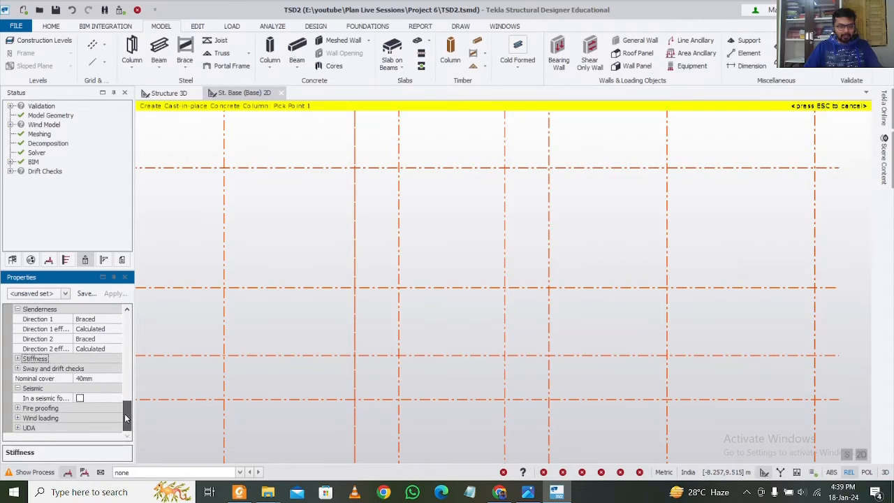
pyautogui.click(79, 398)
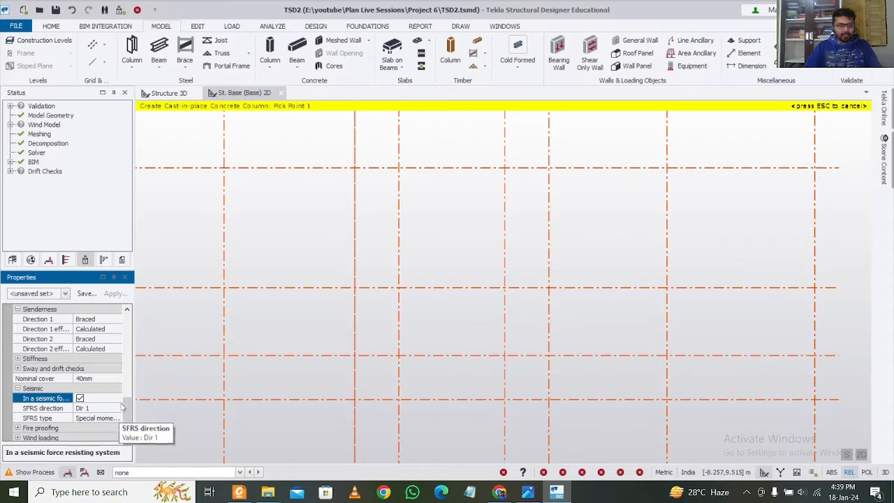
pyautogui.scroll(-1, 123, 406)
pyautogui.click(116, 389)
pyautogui.click(116, 389)
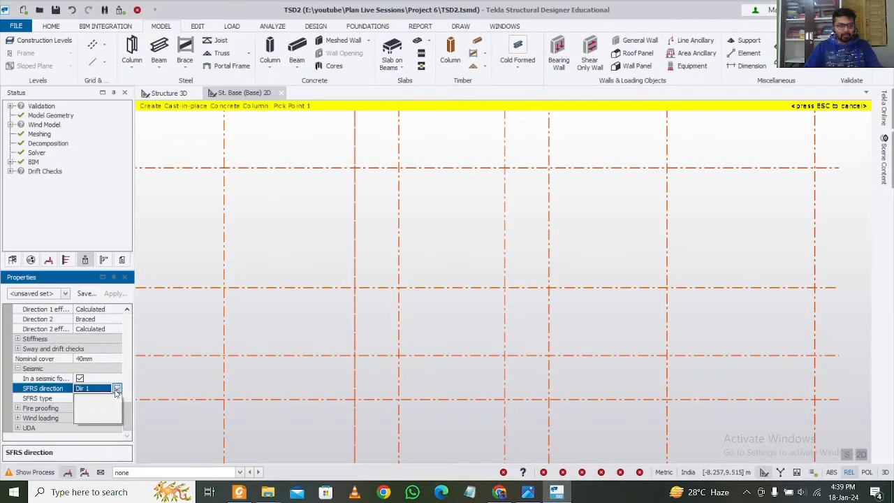
pyautogui.click(105, 419)
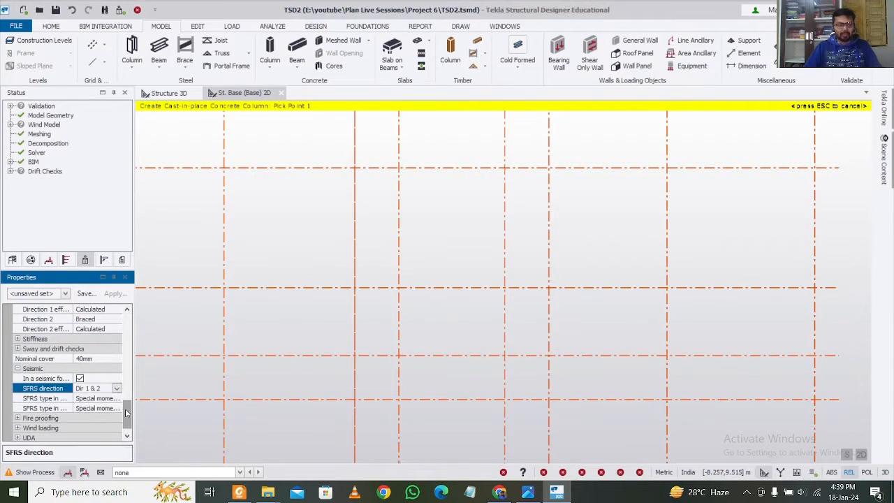
# Save the column properties as a property set named "C300x 300" and make it the active set
pyautogui.scroll(-1, 126, 413)
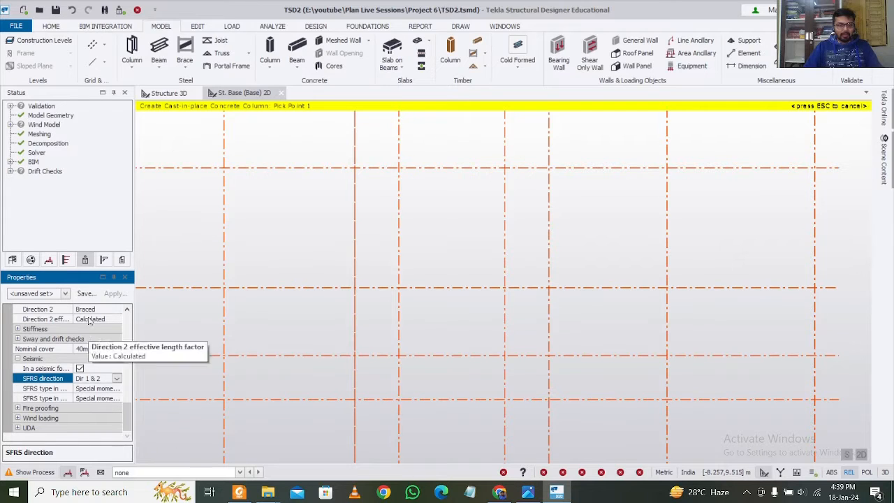
pyautogui.click(87, 293)
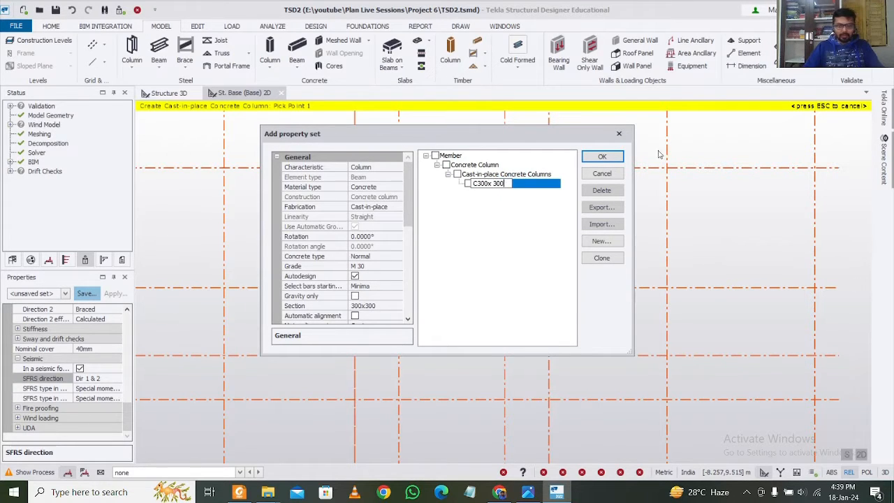
pyautogui.click(614, 159)
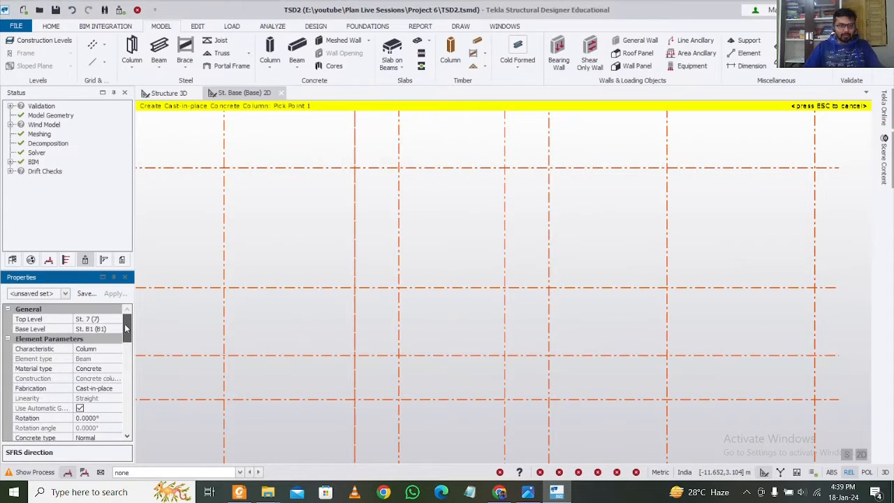
pyautogui.moveTo(126, 328)
pyautogui.mouseDown()
pyautogui.moveTo(127, 347)
pyautogui.moveTo(128, 334)
pyautogui.mouseUp()
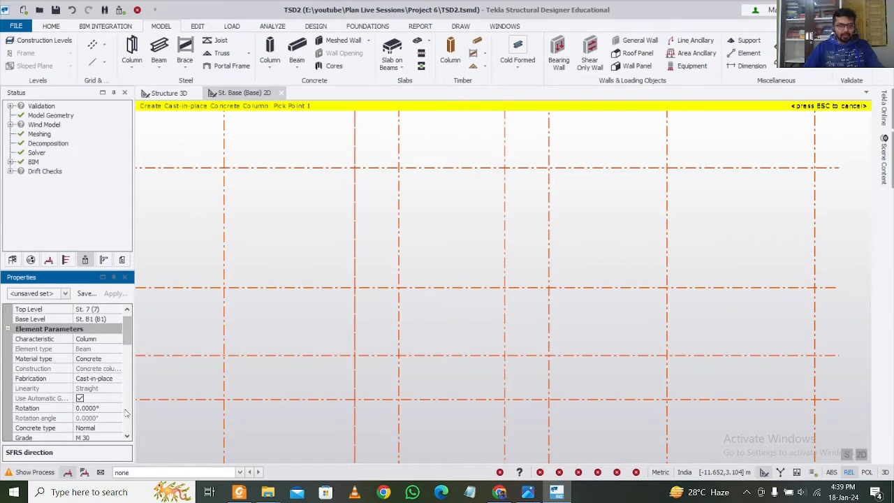
pyautogui.moveTo(128, 332); pyautogui.dragTo(129, 348)
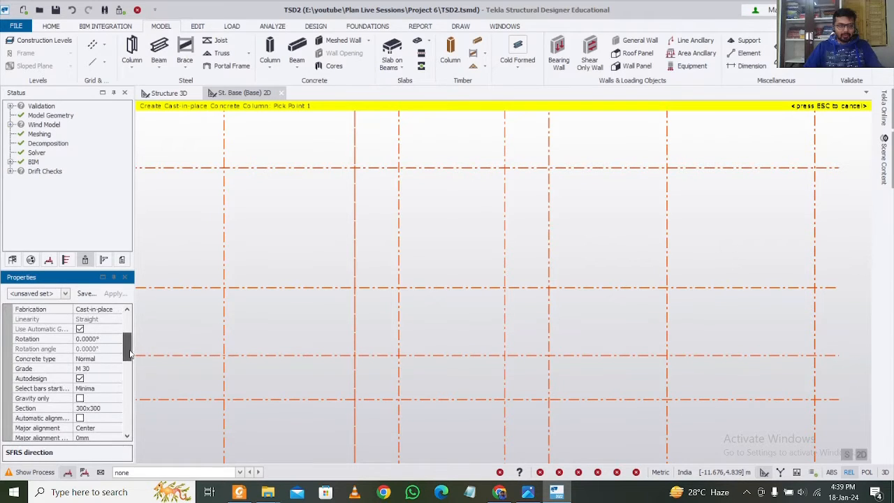
pyautogui.click(66, 294)
pyautogui.click(42, 129)
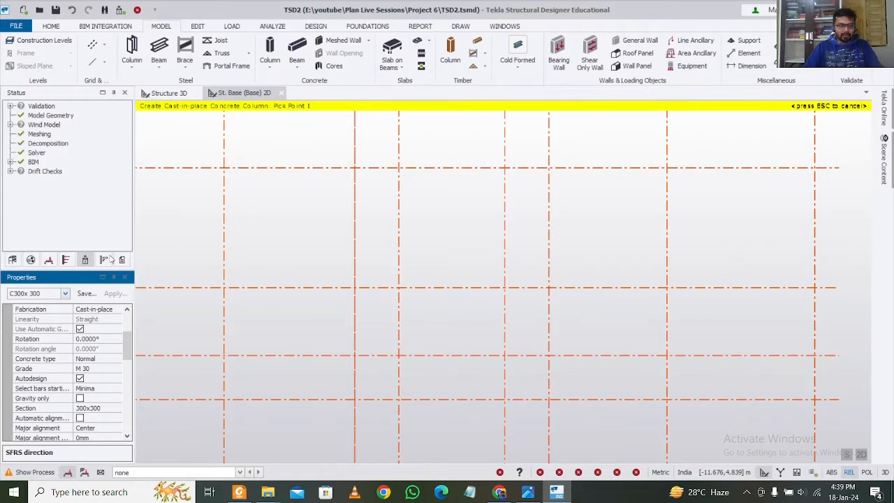
# Set the column section's depth to 450 mm and save the properties as a property set named "C 300 x 450"
pyautogui.moveTo(128, 353); pyautogui.dragTo(128, 361)
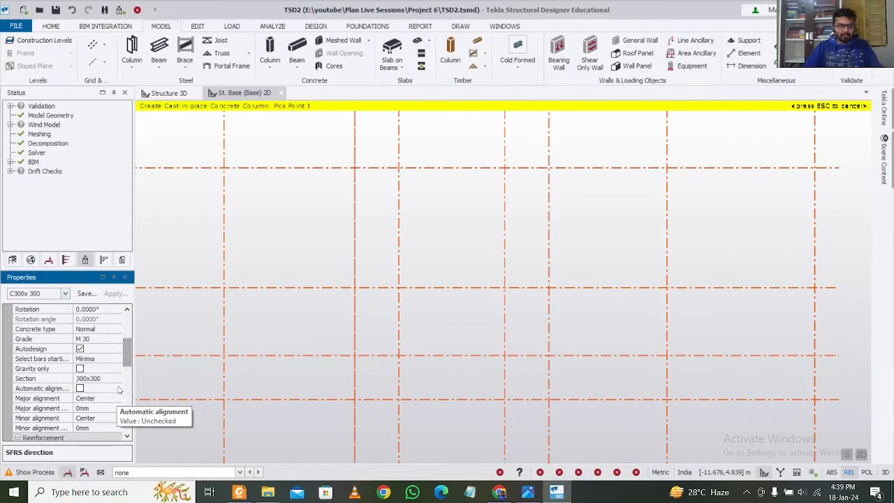
pyautogui.click(91, 377)
pyautogui.click(117, 378)
pyautogui.click(98, 407)
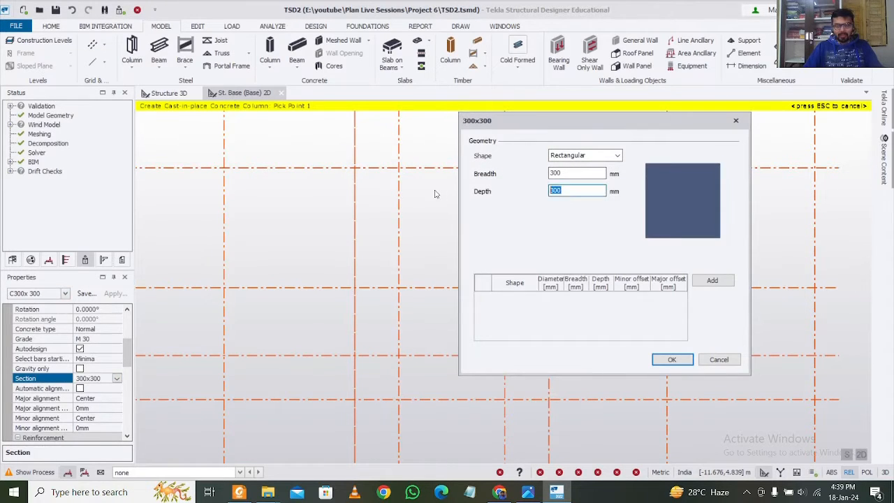
pyautogui.write('450')
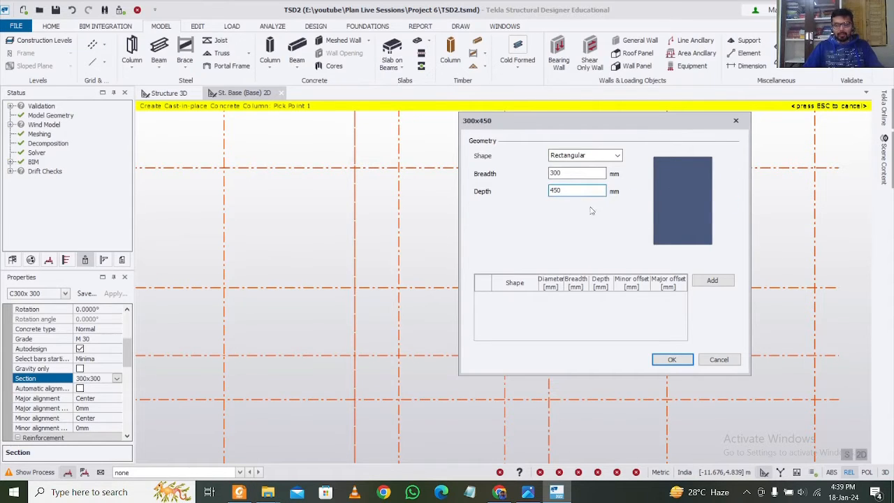
pyautogui.click(671, 359)
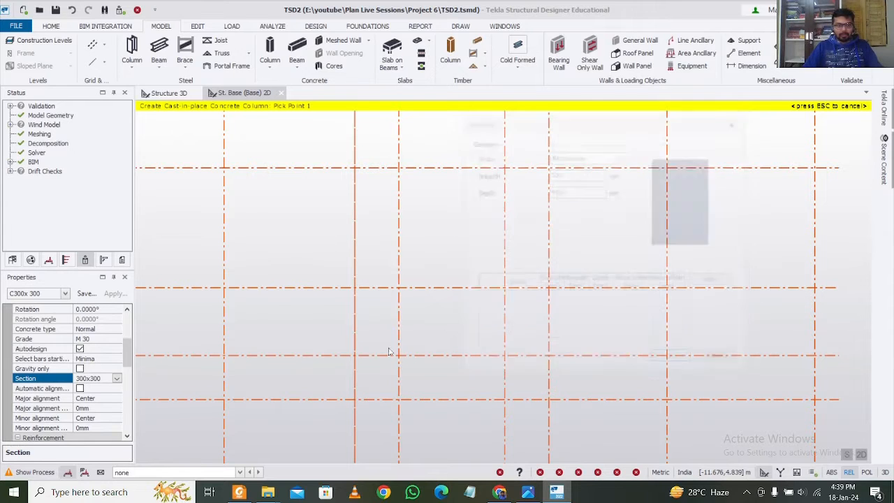
pyautogui.click(85, 294)
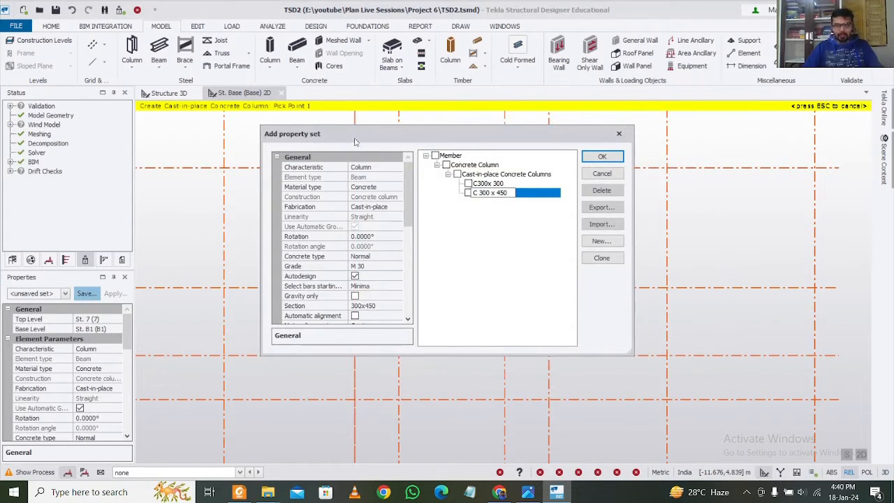
pyautogui.click(611, 162)
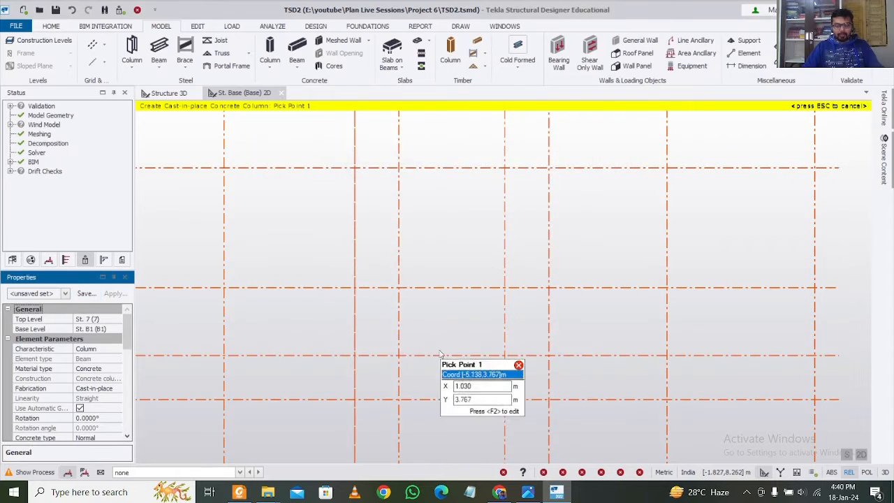
# Make C300x 300 the active property set and place columns at the four intersections of grid lines J and H with 5 and 6
pyautogui.scroll(2, 444, 322)
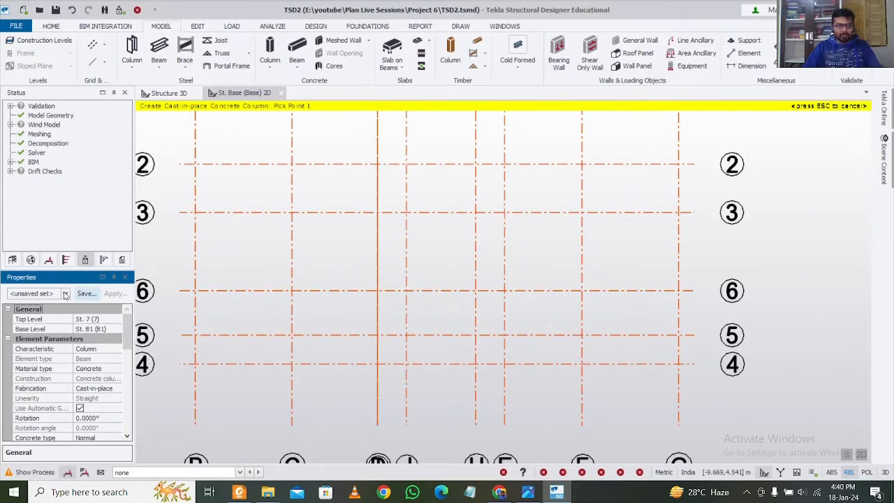
pyautogui.click(64, 294)
pyautogui.click(35, 128)
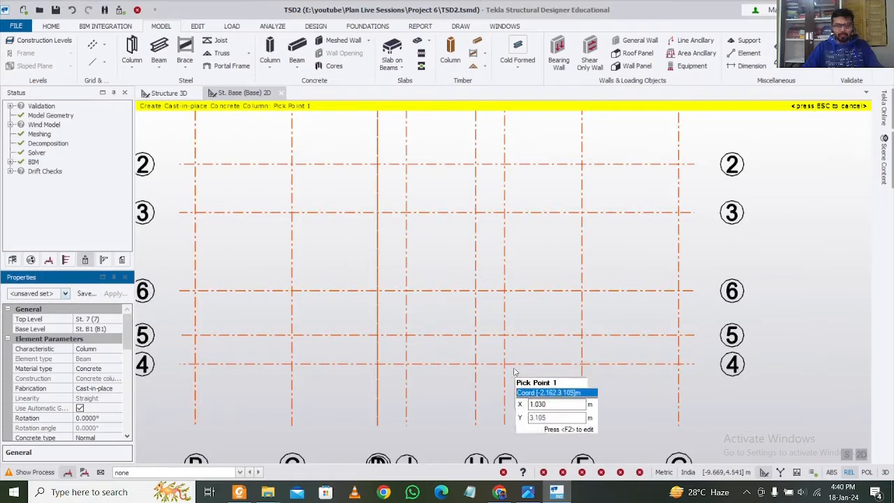
pyautogui.scroll(3, 489, 370)
pyautogui.moveTo(357, 240); pyautogui.dragTo(495, 354)
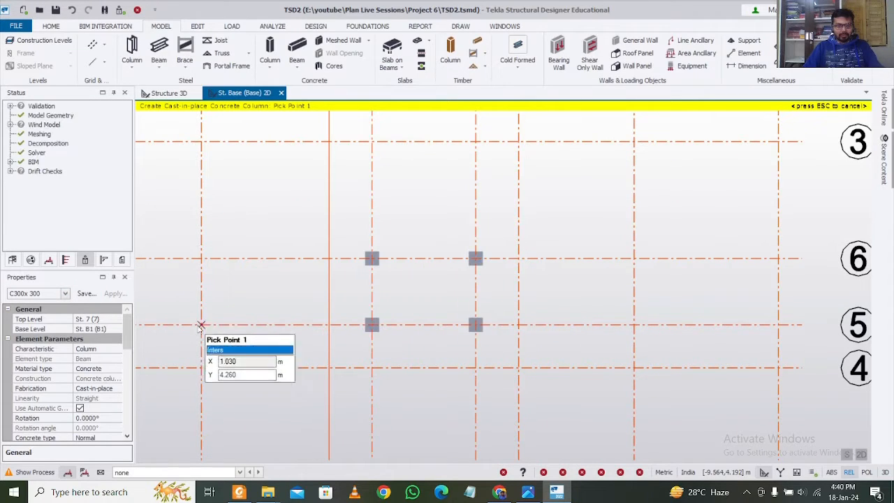
# Make C 300 x 450 the active property set and place columns along grid line 1 at lines B, C, D, E, F and G
pyautogui.click(65, 294)
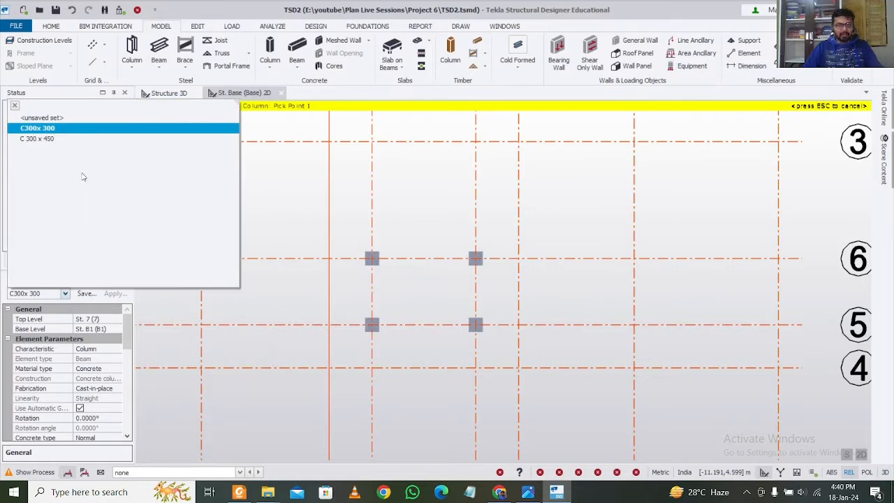
pyautogui.click(87, 139)
pyautogui.scroll(-2, 446, 347)
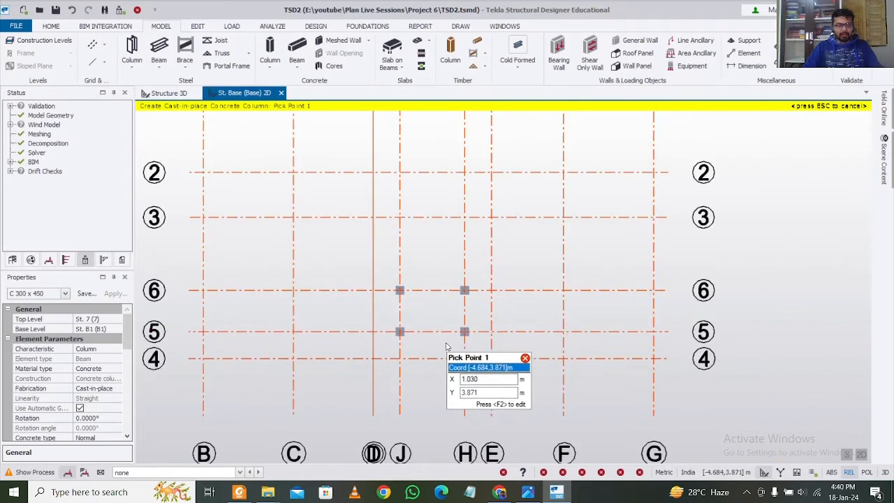
pyautogui.scroll(-2, 446, 347)
pyautogui.moveTo(343, 214); pyautogui.dragTo(331, 282, button='middle')
pyautogui.scroll(2, 270, 207)
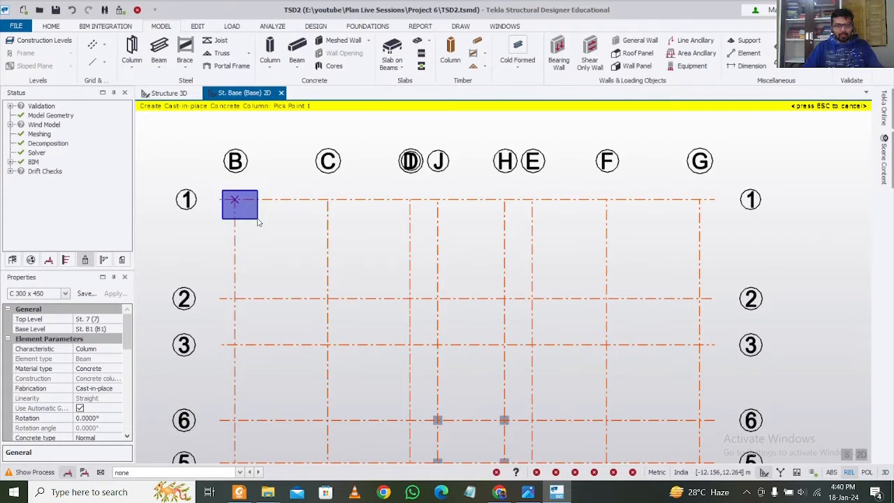
pyautogui.click(235, 199)
pyautogui.click(327, 200)
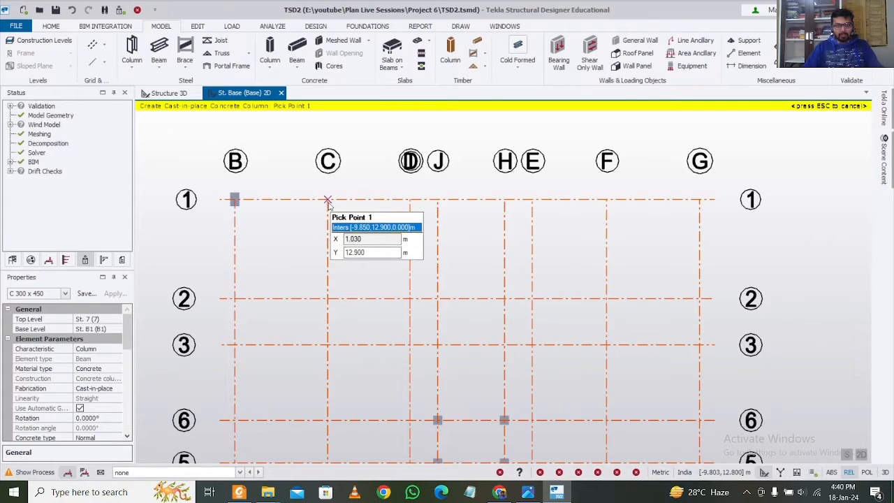
pyautogui.click(410, 199)
pyautogui.click(532, 199)
pyautogui.click(606, 199)
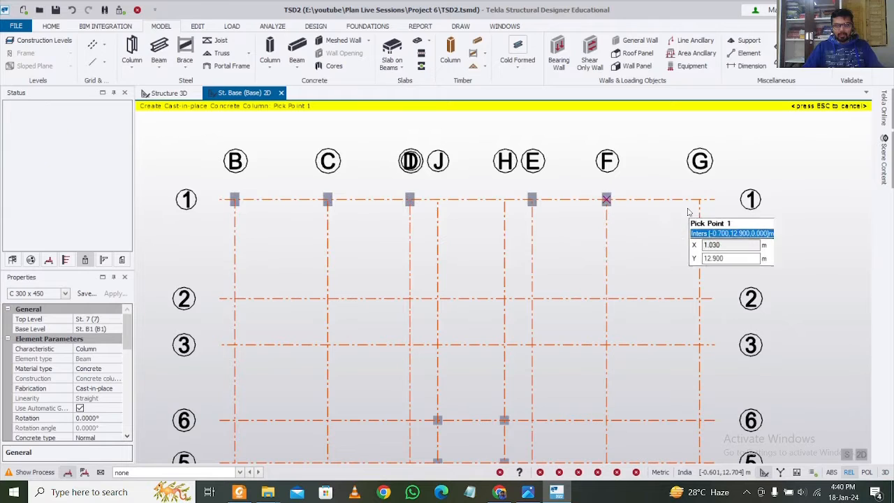
pyautogui.click(699, 200)
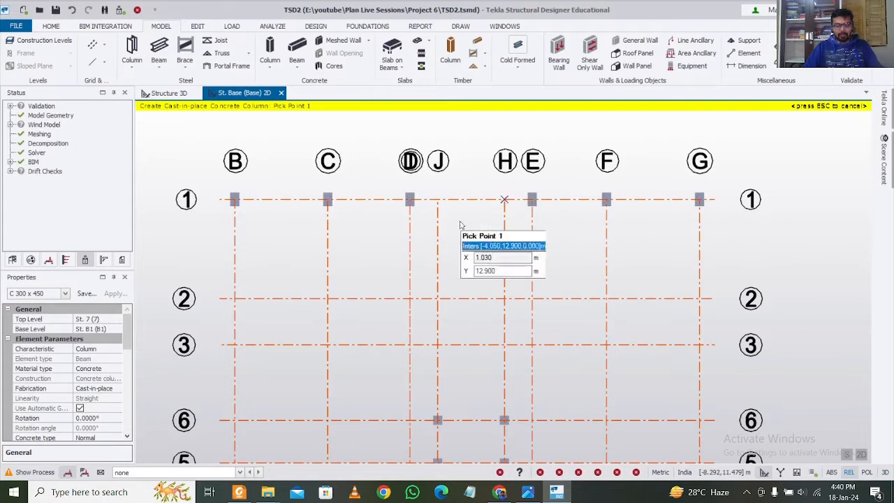
# Check the column positions in the floor plan image and place C 300 x 450 columns on grid line 2 at lines C and F
pyautogui.moveTo(456, 280)
pyautogui.mouseDown(button='middle')
pyautogui.moveTo(459, 262)
pyautogui.moveTo(466, 273)
pyautogui.mouseUp(button='middle')
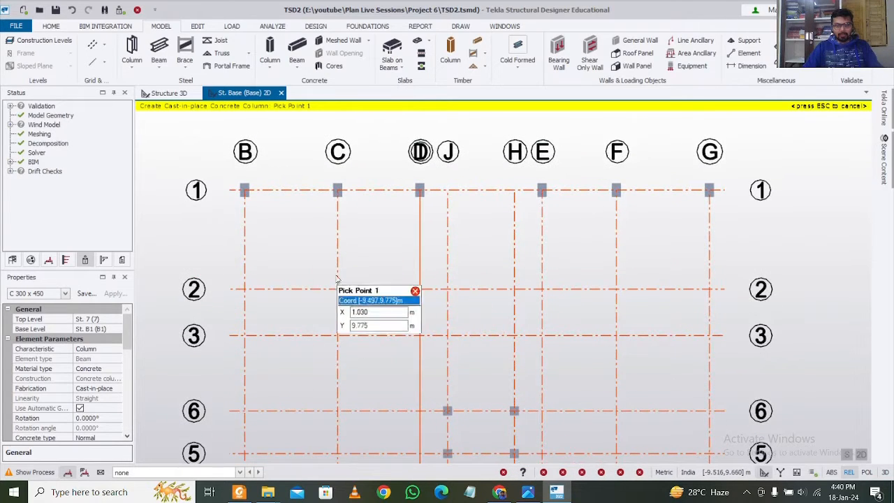
pyautogui.click(558, 492)
pyautogui.scroll(-1, 419, 266)
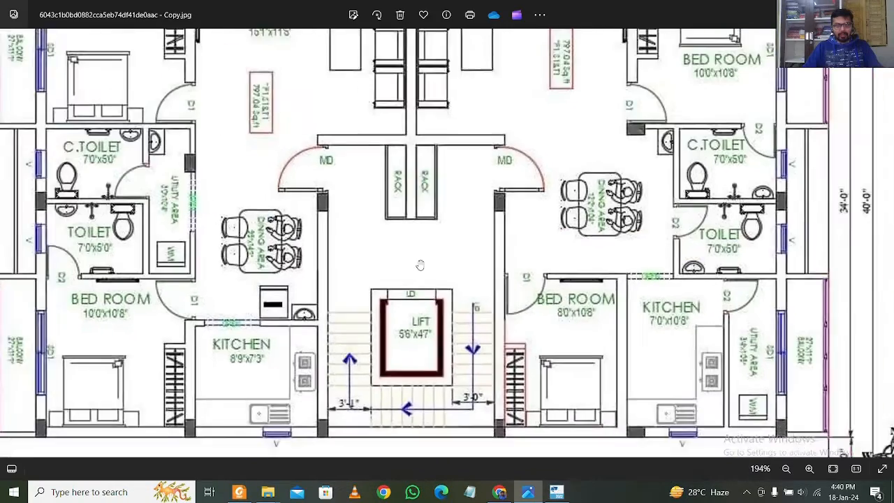
pyautogui.scroll(-1, 419, 265)
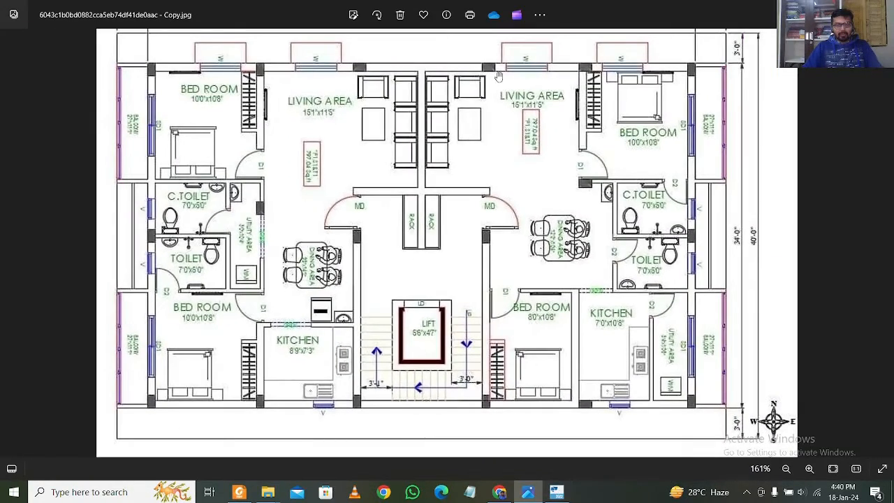
pyautogui.click(562, 494)
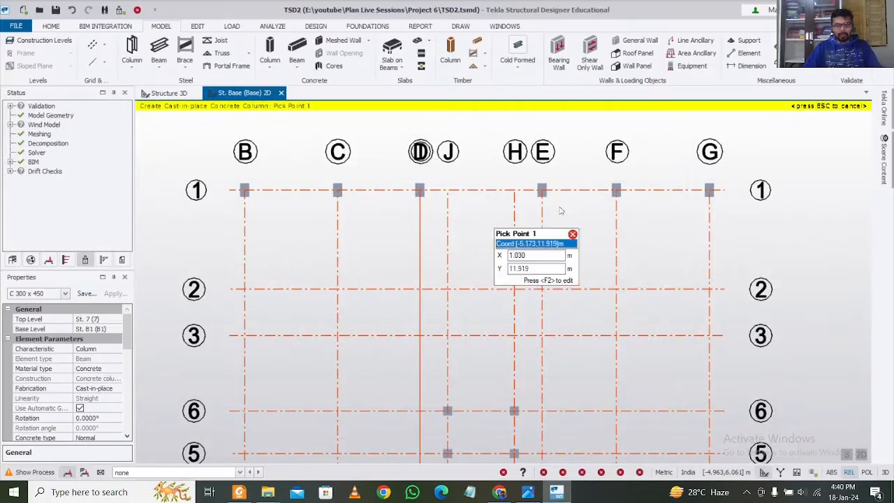
pyautogui.click(562, 494)
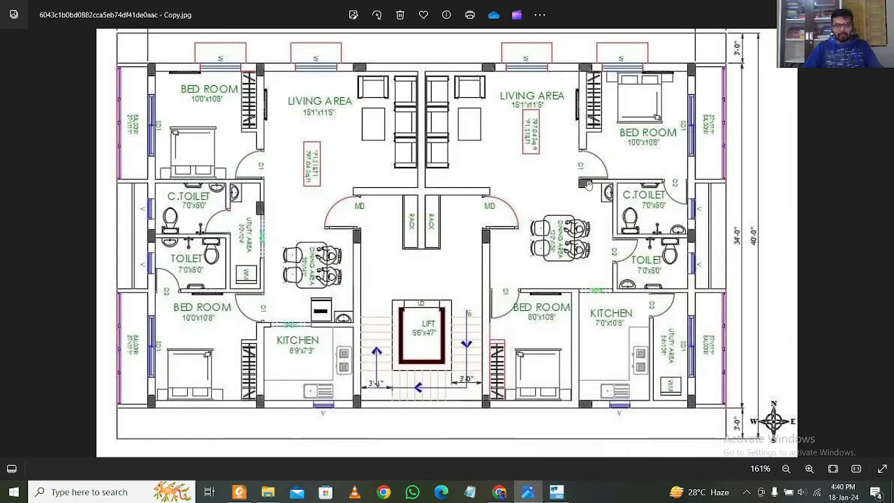
pyautogui.click(560, 493)
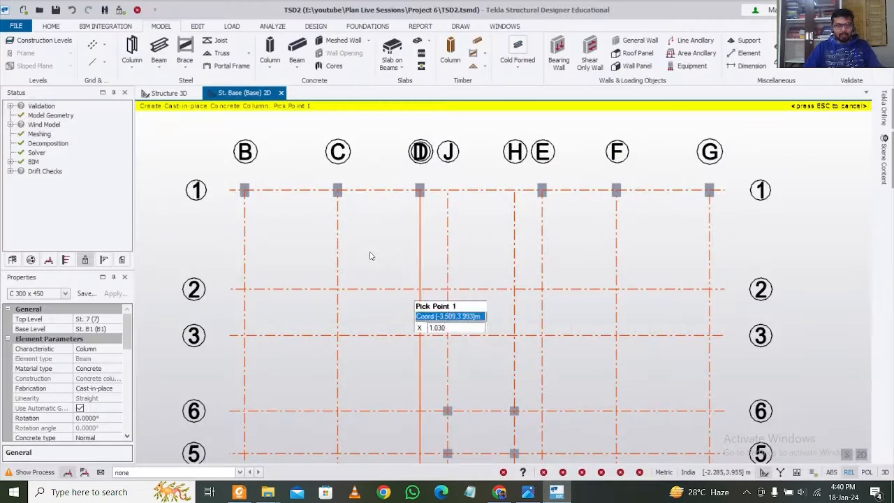
pyautogui.click(616, 289)
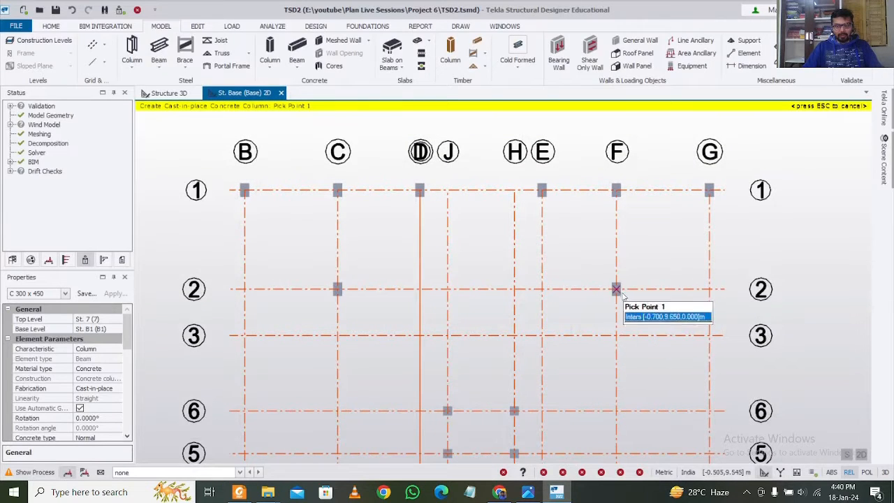
# Check the floor plan image again and place C 300 x 450 columns on grid line 3 at lines B, D, E and G
pyautogui.click(557, 494)
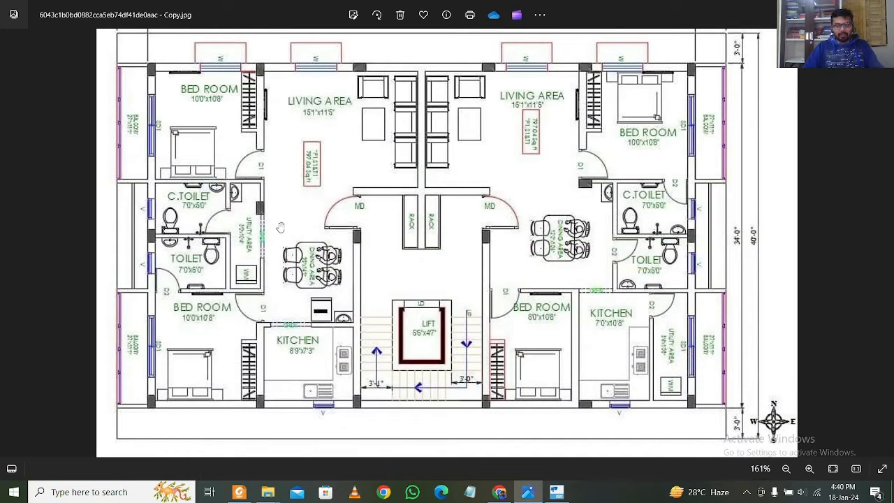
pyautogui.click(563, 492)
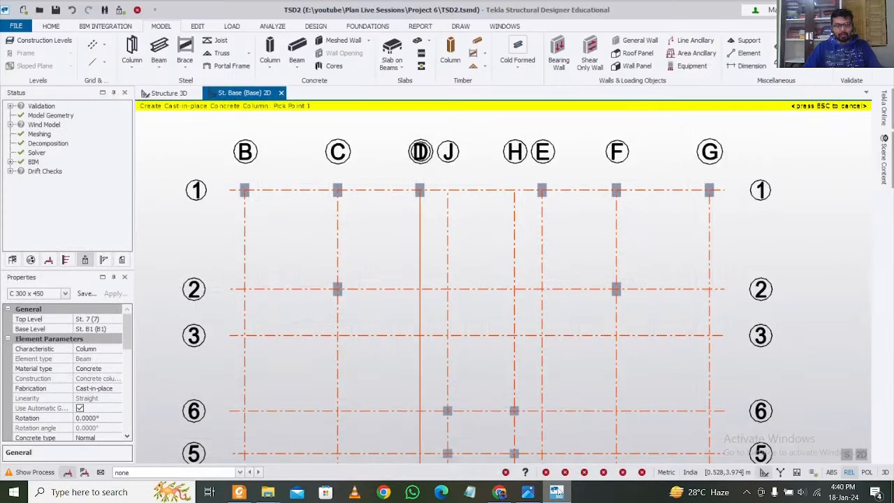
pyautogui.click(419, 337)
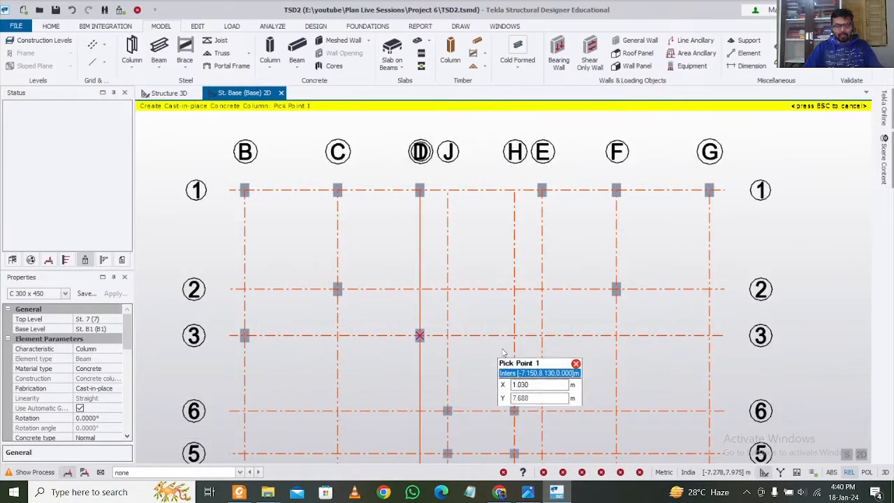
pyautogui.click(541, 336)
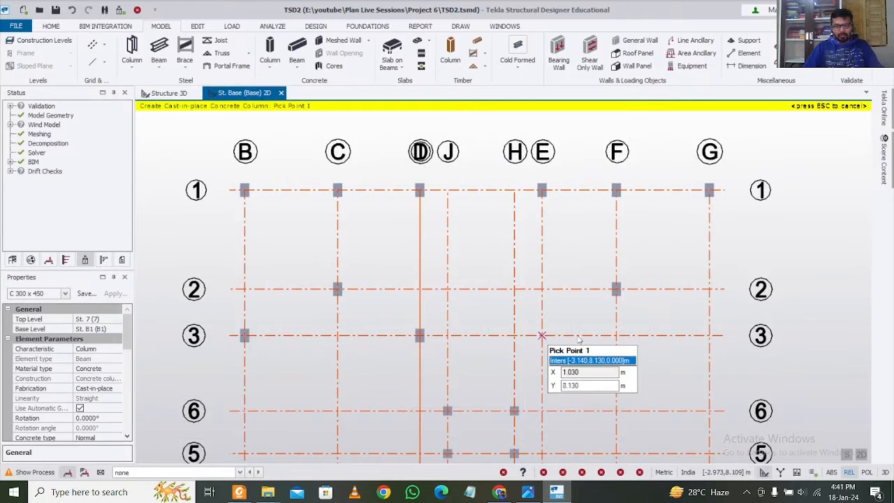
pyautogui.click(710, 336)
# Check the floor plan image, place C 300 x 450 columns on grid line 4 at lines B, C, D, E, F and G, and end column placement
pyautogui.moveTo(573, 350); pyautogui.dragTo(552, 267, button='middle')
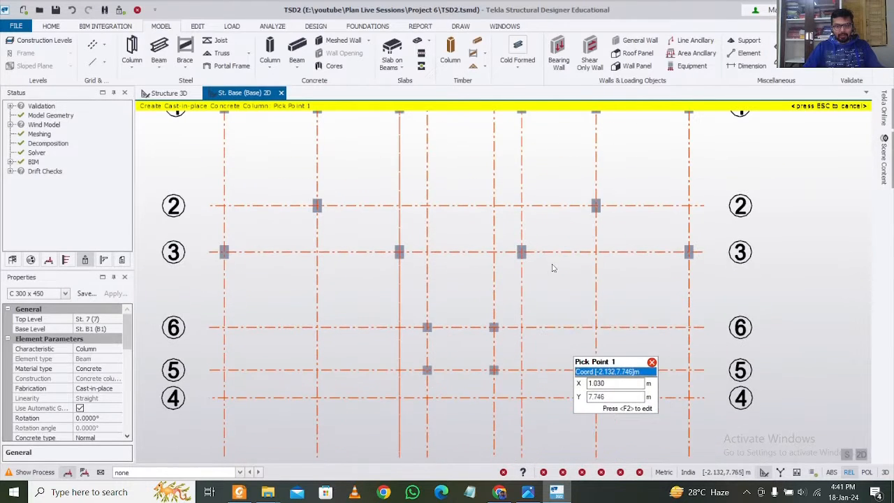
pyautogui.click(557, 491)
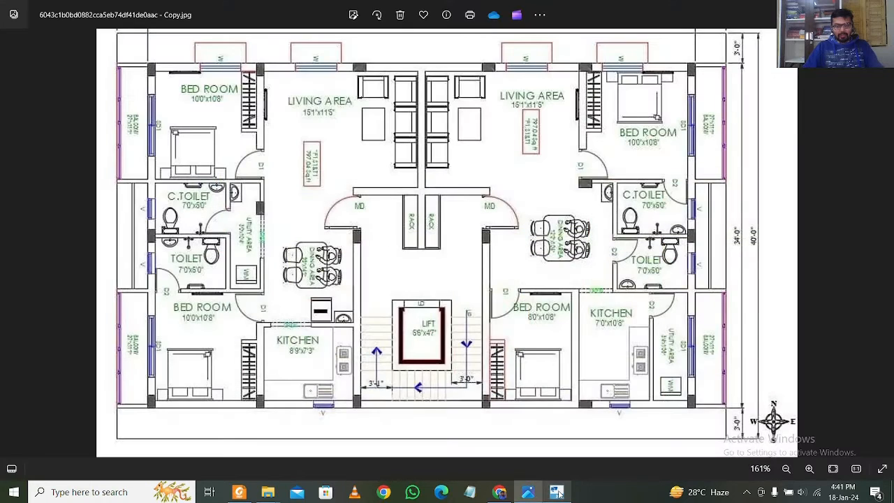
pyautogui.click(557, 493)
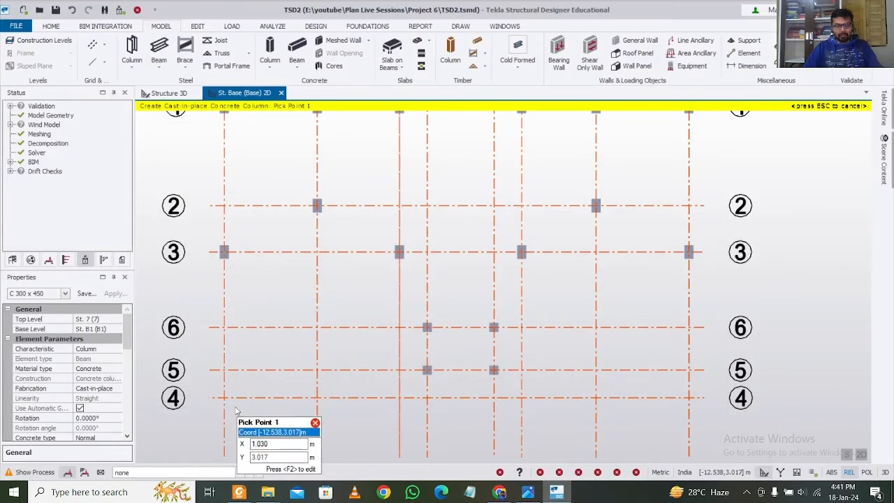
pyautogui.click(224, 400)
pyautogui.click(341, 414)
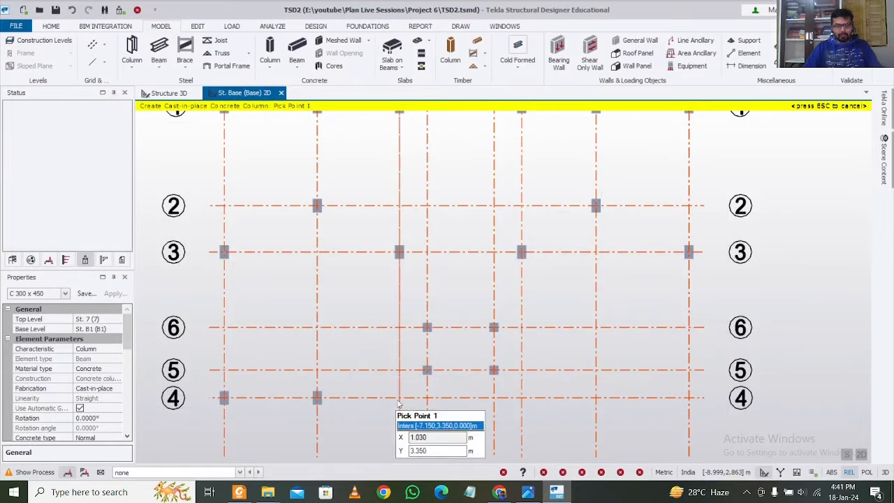
pyautogui.click(405, 405)
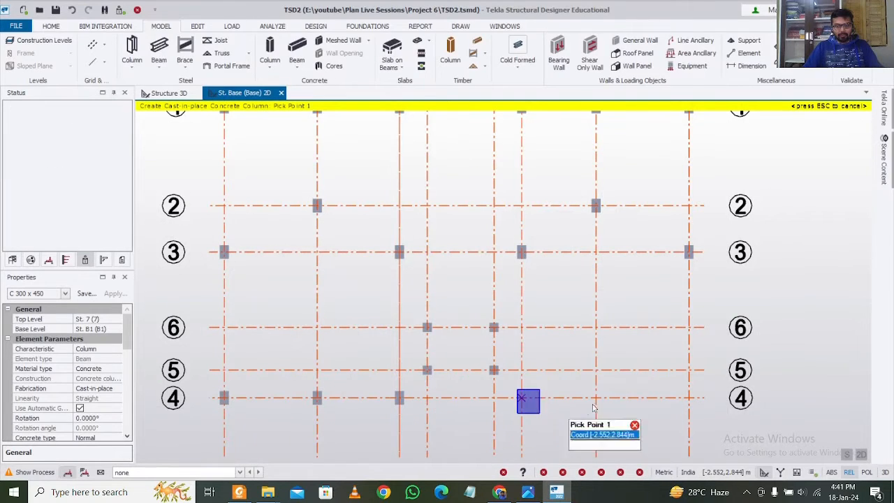
pyautogui.click(521, 398)
pyautogui.click(595, 397)
pyautogui.click(687, 396)
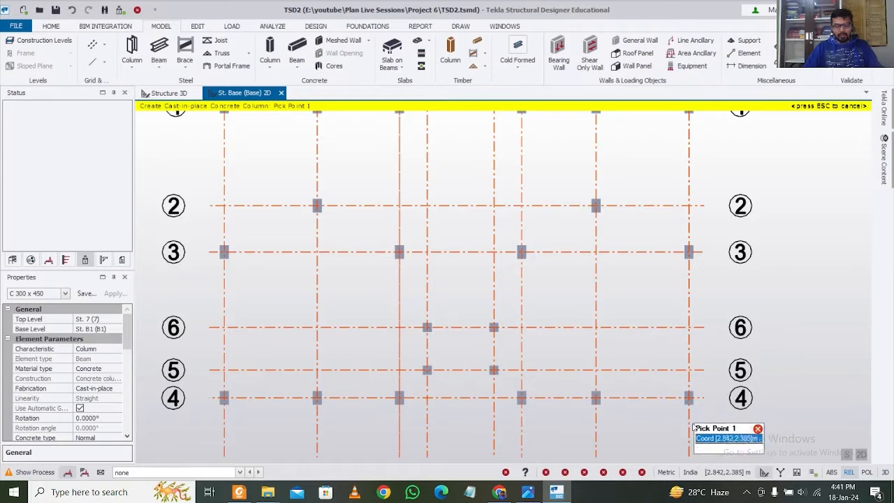
pyautogui.scroll(-2, 484, 339)
pyautogui.scroll(3, 484, 331)
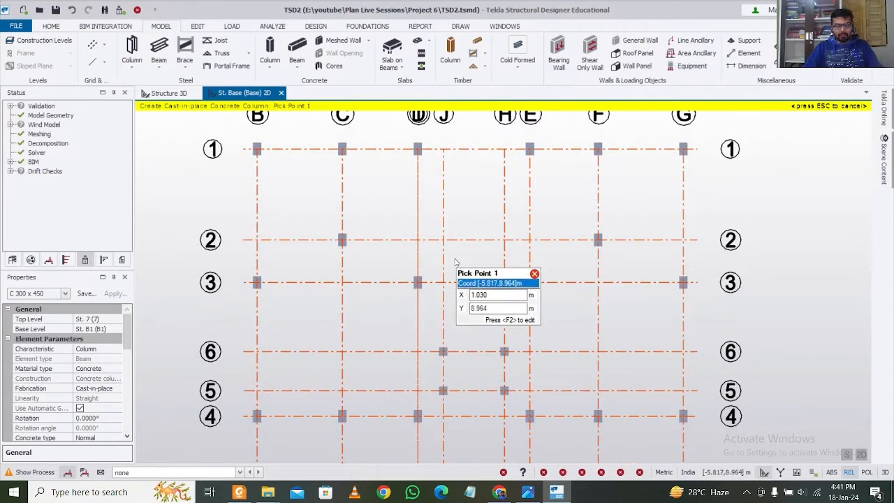
pyautogui.scroll(-1, 453, 257)
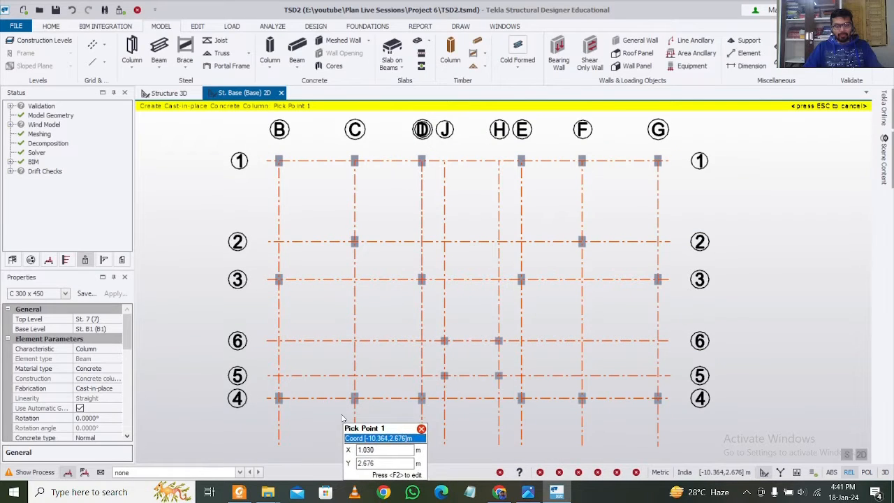
pyautogui.press('Escape')
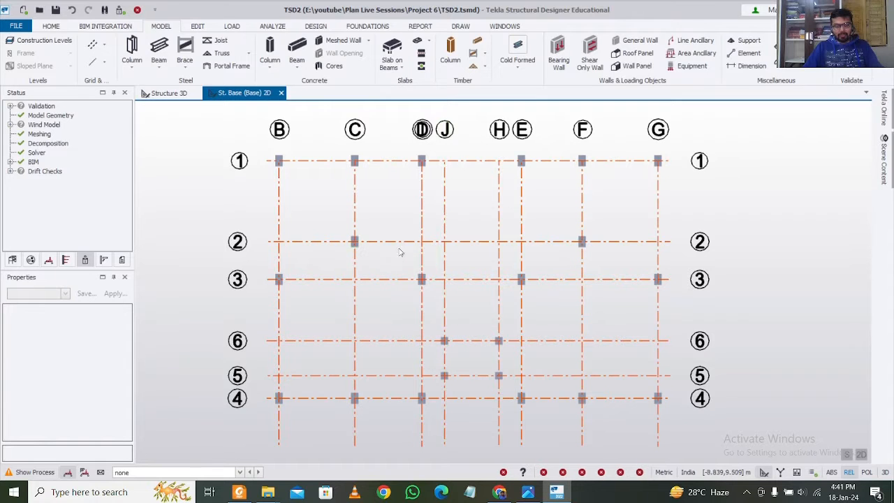
# Rotate the two concrete columns on grid line 2 at lines C and F by 90 degrees
pyautogui.scroll(3, 349, 241)
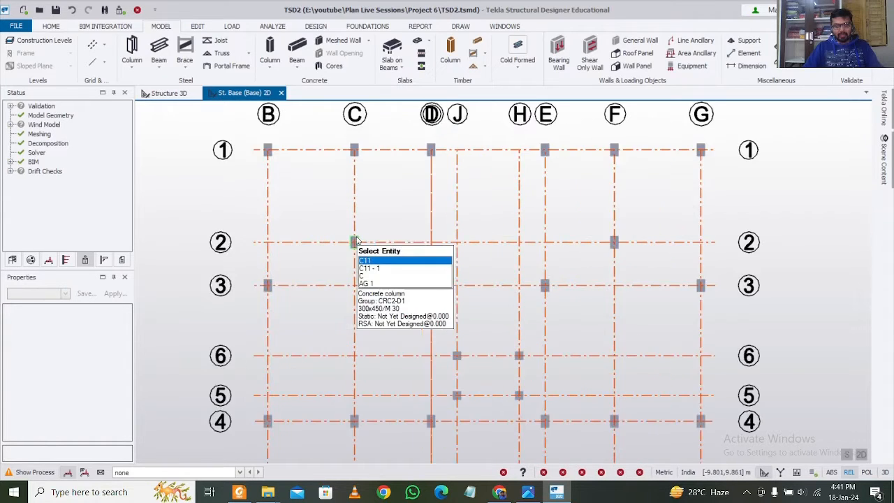
pyautogui.scroll(3, 356, 245)
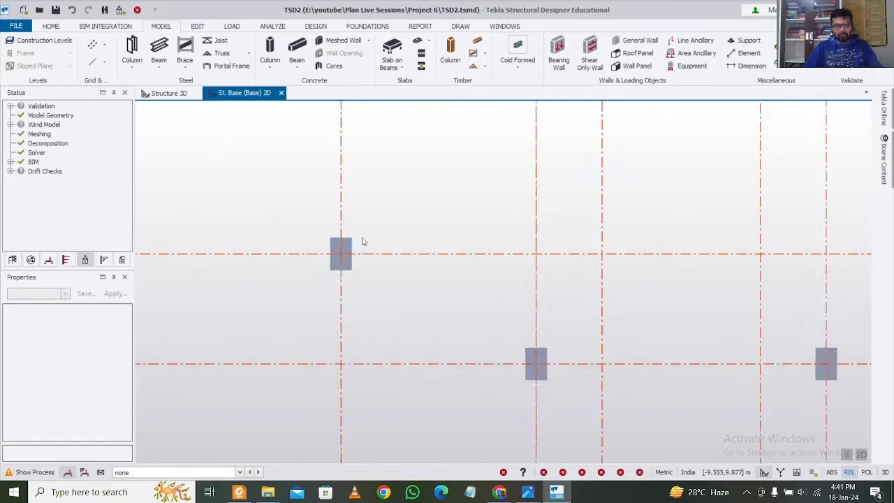
pyautogui.click(345, 275)
pyautogui.scroll(-5, 349, 279)
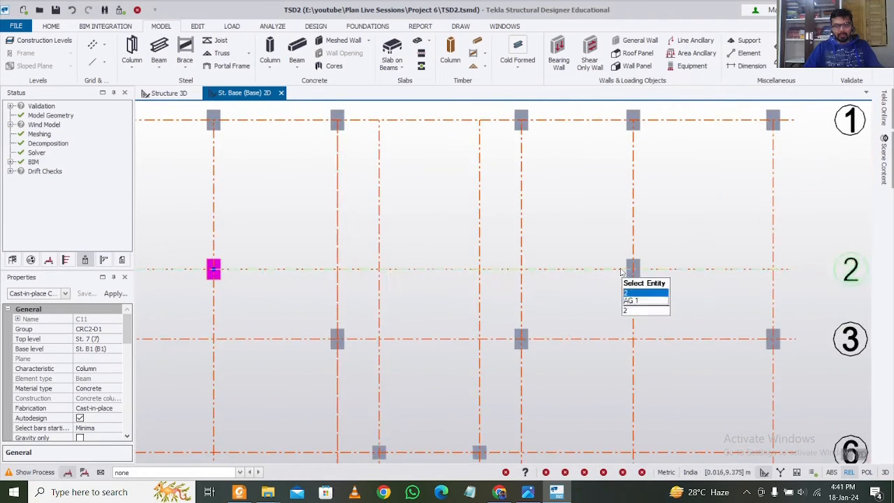
pyautogui.click(623, 271)
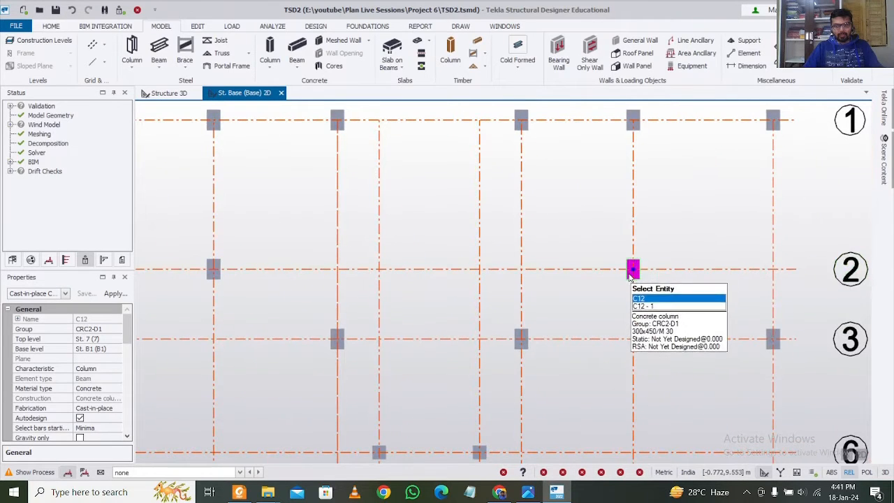
pyautogui.keyDown('ctrl'); pyautogui.click(214, 270); pyautogui.keyUp('ctrl')
pyautogui.scroll(-3, 411, 280)
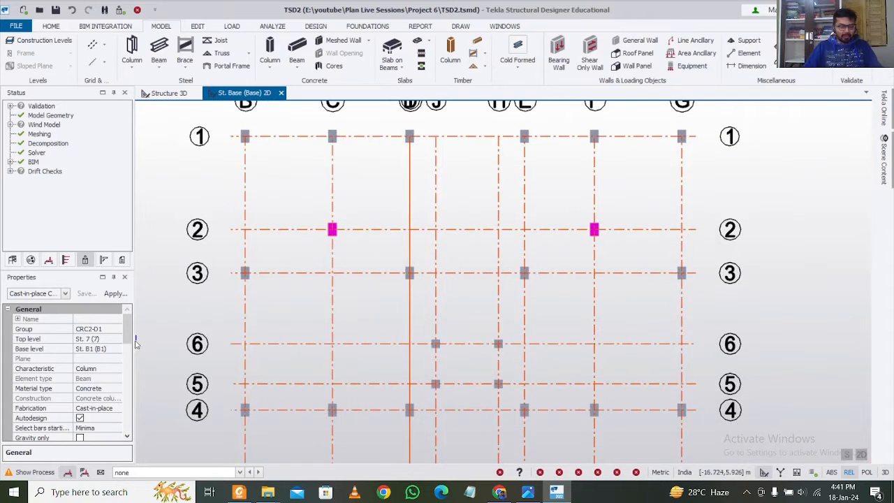
pyautogui.moveTo(130, 339); pyautogui.dragTo(129, 352)
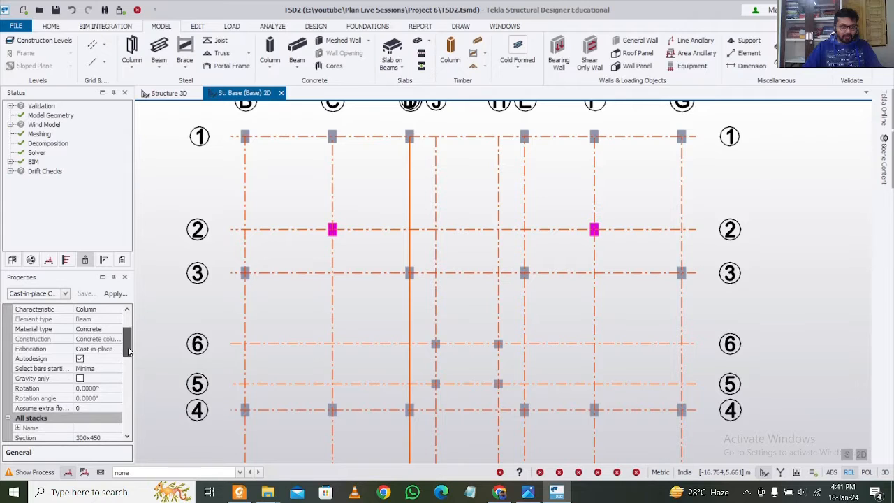
pyautogui.click(104, 388)
pyautogui.click(116, 389)
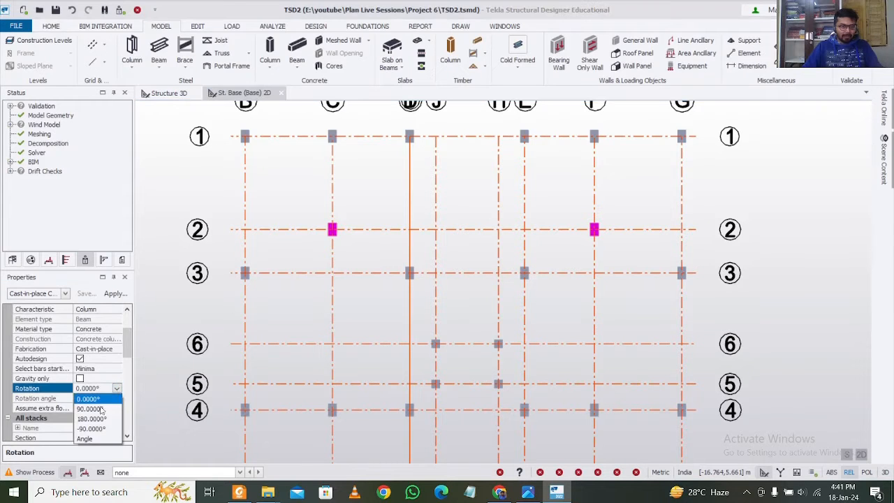
pyautogui.click(100, 410)
pyautogui.scroll(-1, 590, 257)
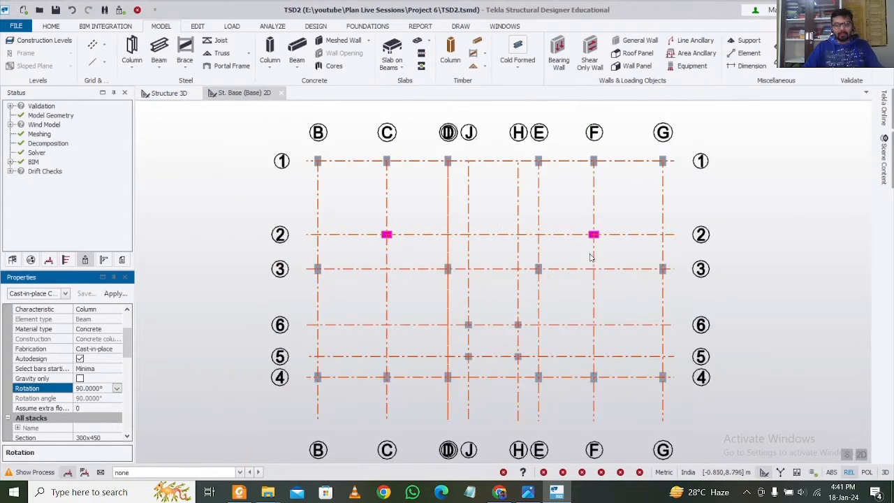
pyautogui.scroll(2, 610, 381)
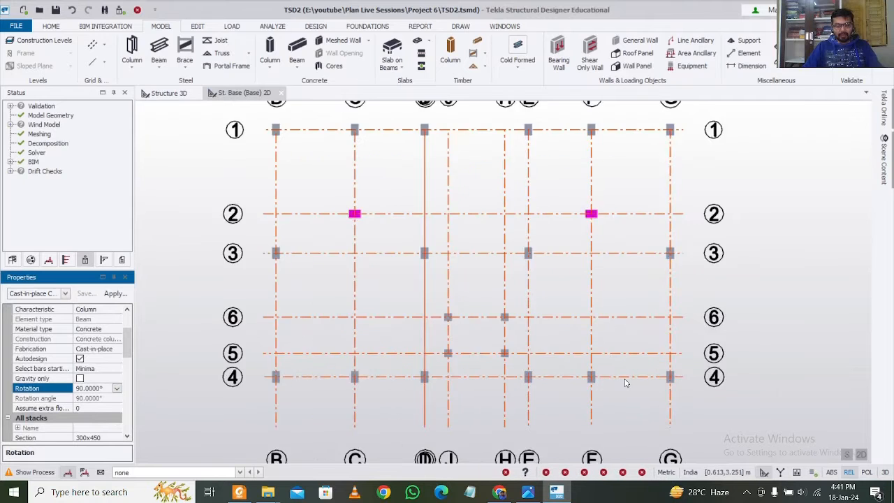
pyautogui.scroll(-2, 599, 354)
pyautogui.click(556, 278)
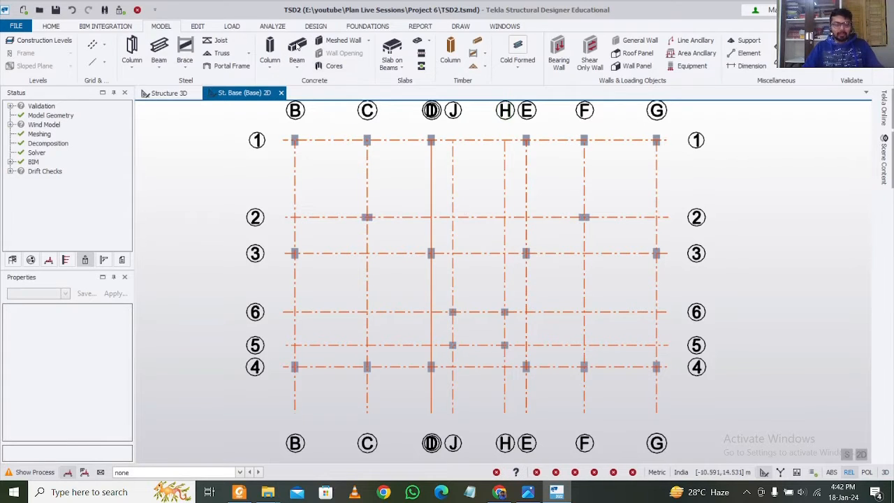
# Start a cast-in-place concrete beam and set its longitudinal and stirrup reinforcement classes to Fe 500
pyautogui.click(296, 48)
pyautogui.scroll(-3, 131, 344)
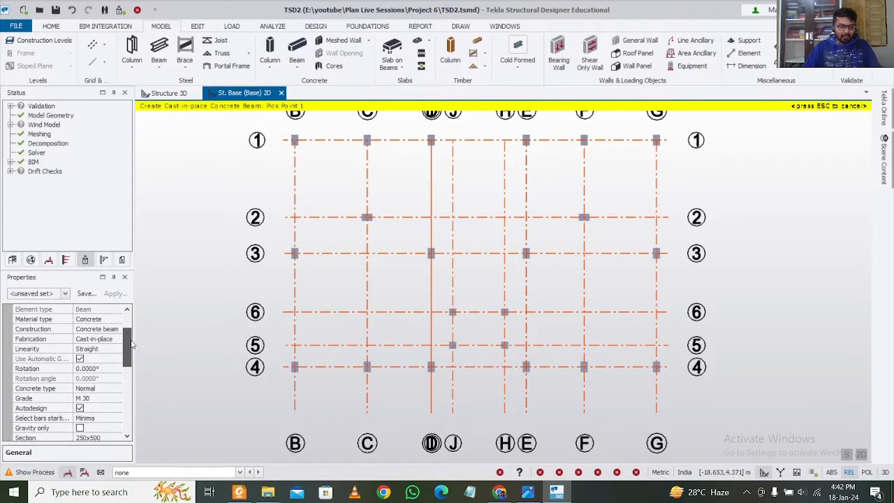
pyautogui.moveTo(130, 343); pyautogui.dragTo(138, 376)
pyautogui.click(115, 389)
pyautogui.click(116, 389)
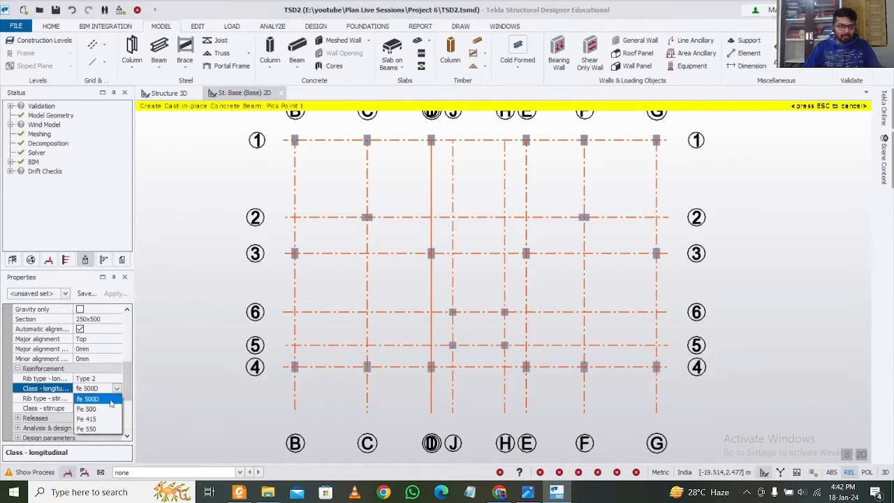
pyautogui.click(108, 408)
pyautogui.click(113, 408)
pyautogui.click(116, 408)
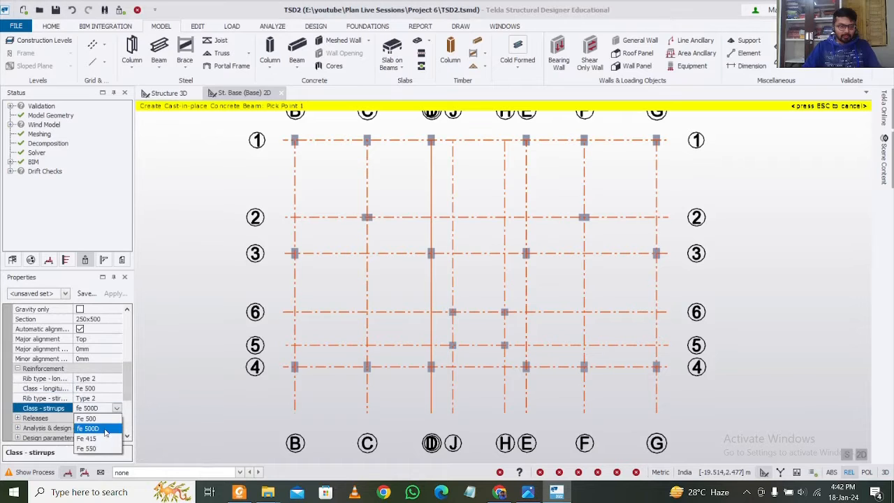
pyautogui.click(88, 419)
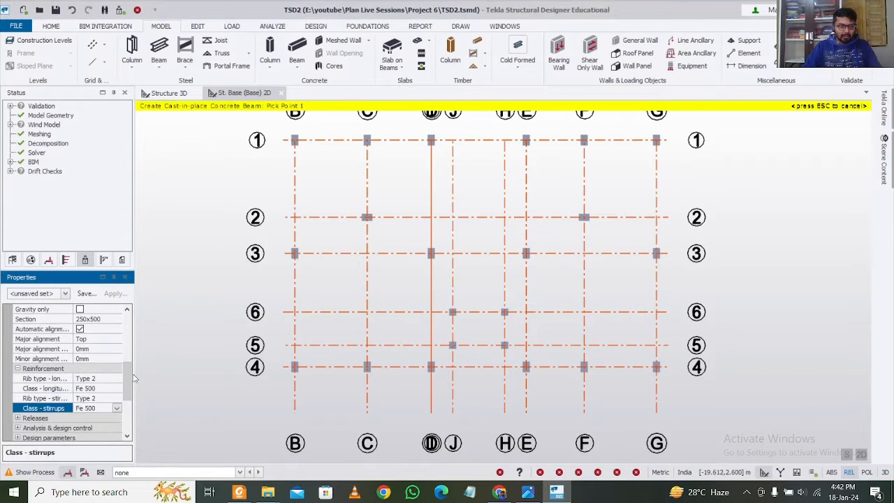
# In the beam's analysis and design control settings, set Assume cracked to Partially with a percentage of 65%
pyautogui.moveTo(130, 385); pyautogui.dragTo(131, 396)
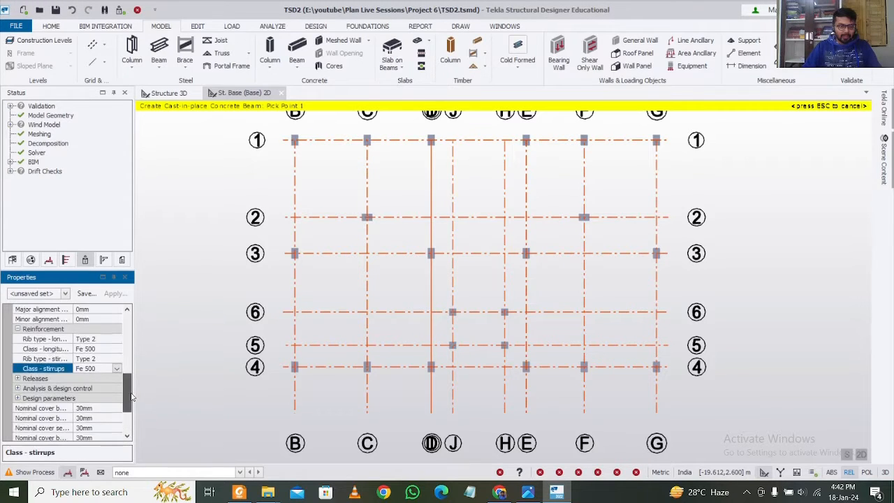
pyautogui.scroll(-1, 126, 399)
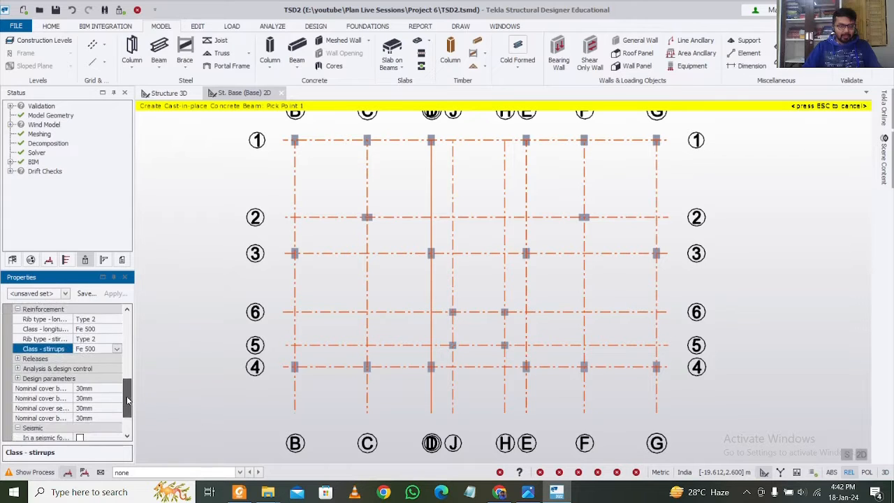
pyautogui.scroll(-1, 127, 398)
pyautogui.click(16, 359)
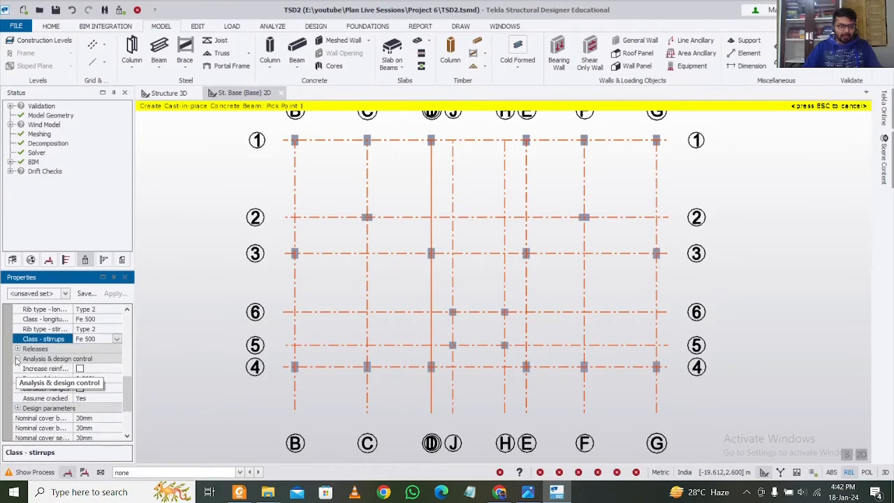
pyautogui.click(90, 398)
pyautogui.click(116, 398)
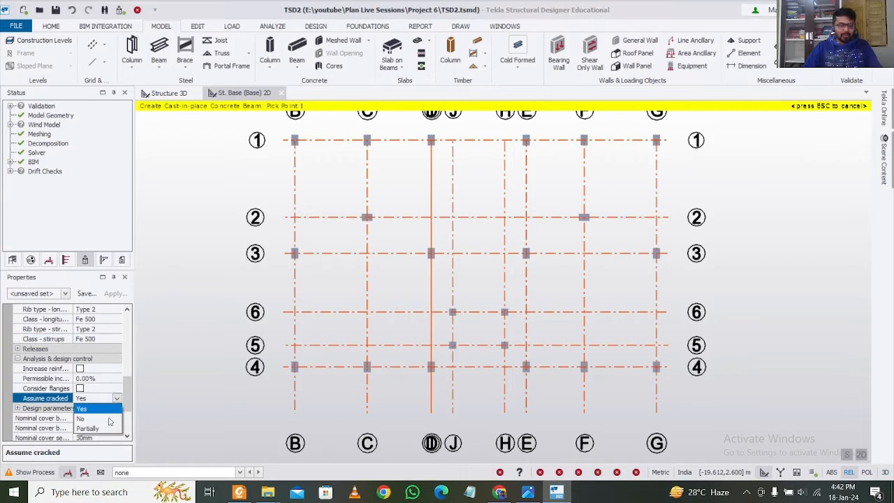
pyautogui.click(100, 429)
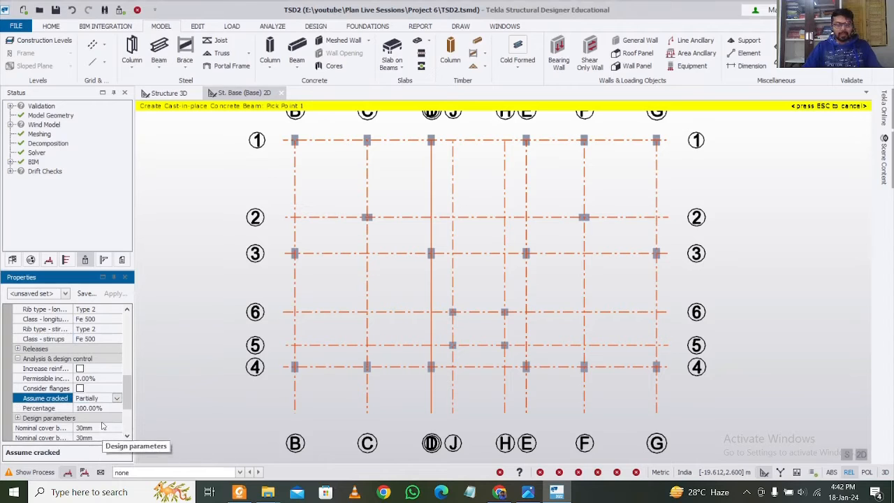
pyautogui.click(113, 407)
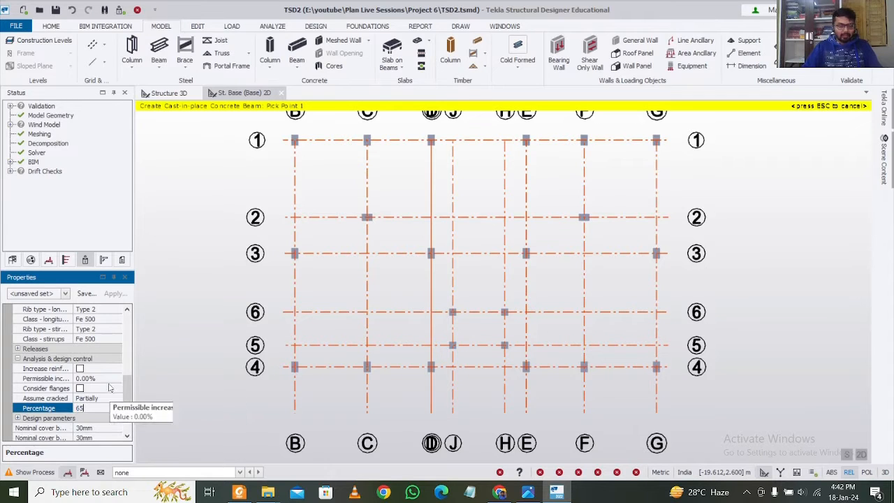
pyautogui.click(59, 398)
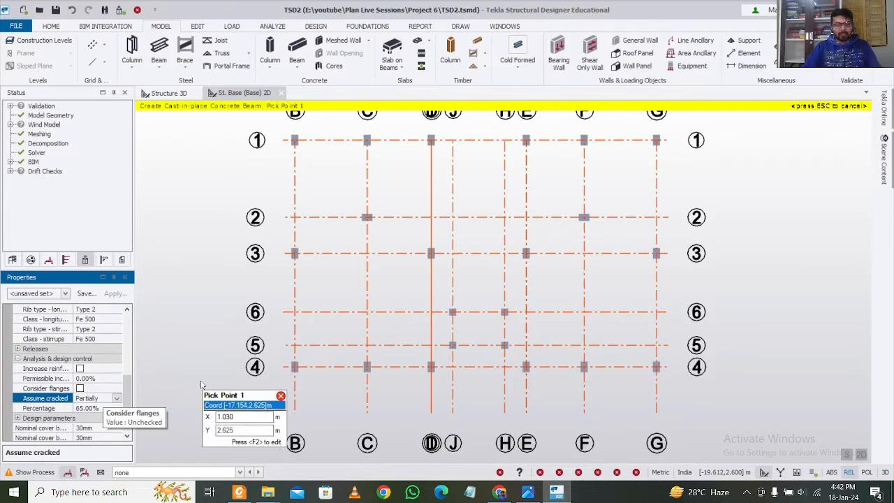
pyautogui.click(117, 388)
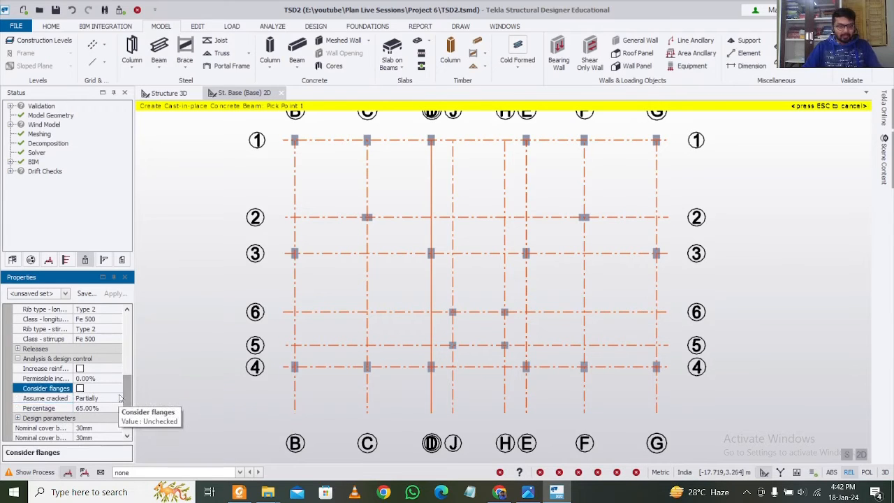
# Save the beam settings as a property set named B250 x500 and make it the active set
pyautogui.moveTo(127, 400); pyautogui.dragTo(137, 363)
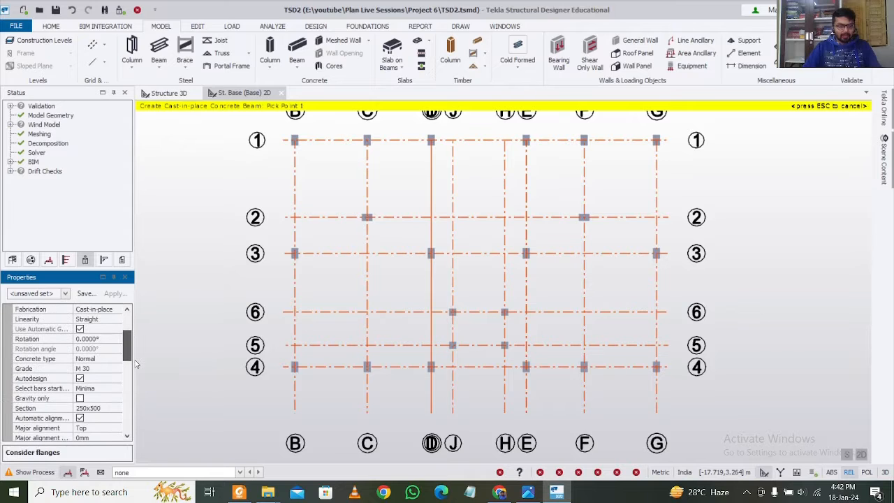
pyautogui.click(85, 293)
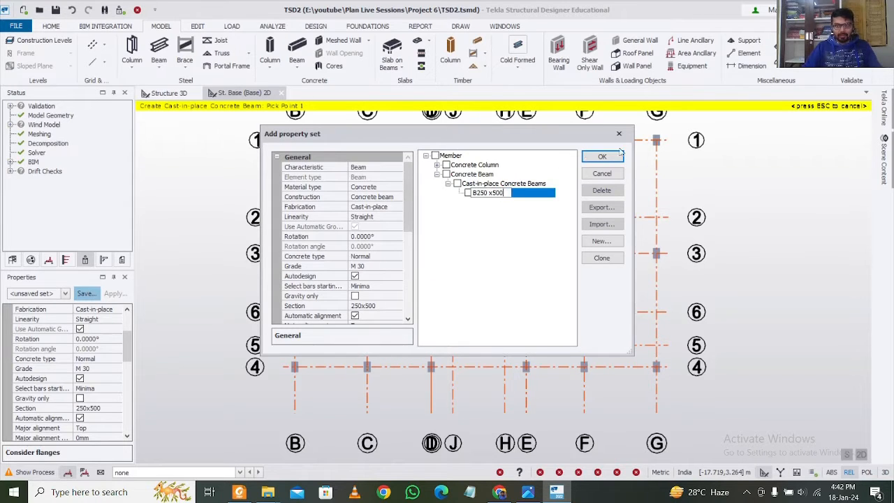
pyautogui.click(617, 156)
pyautogui.click(65, 294)
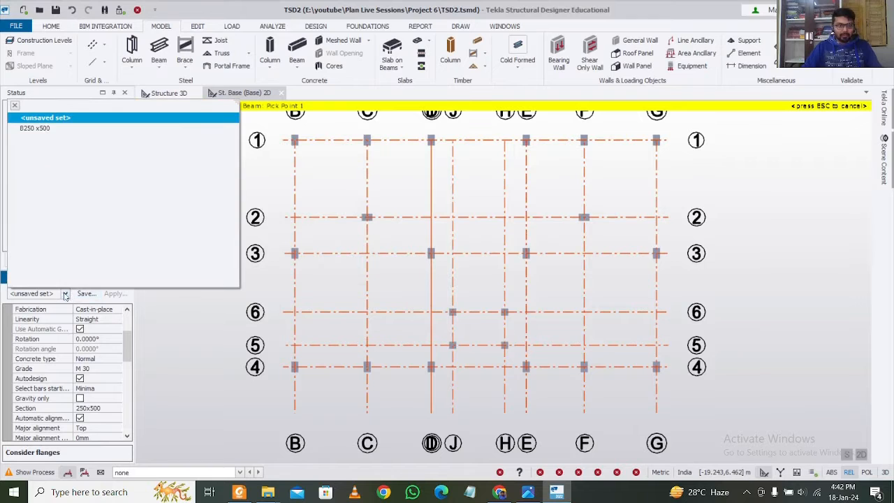
pyautogui.click(40, 129)
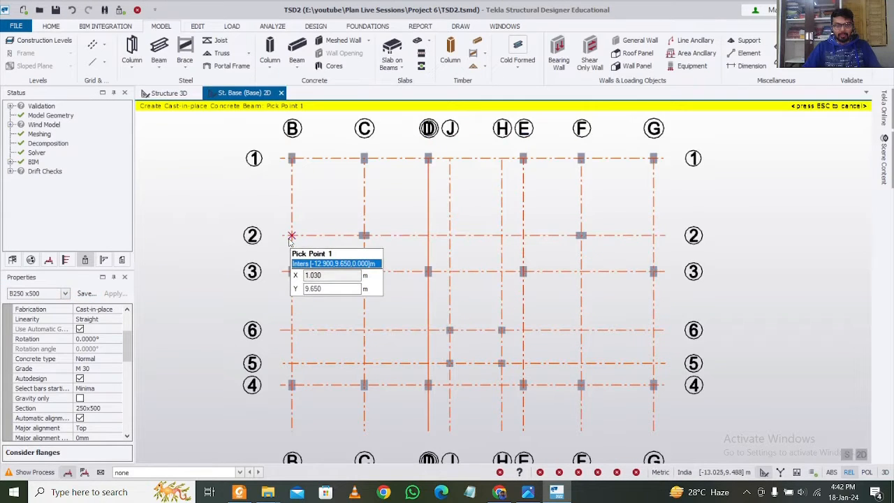
# Draw B250 x500 beams on grid line 2 from B to C and from G to F, and end beam creation
pyautogui.click(291, 235)
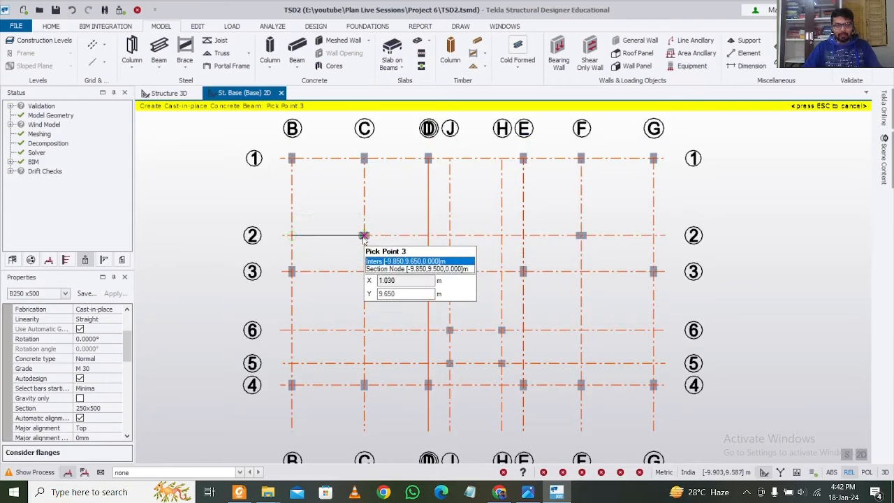
pyautogui.press('Escape')
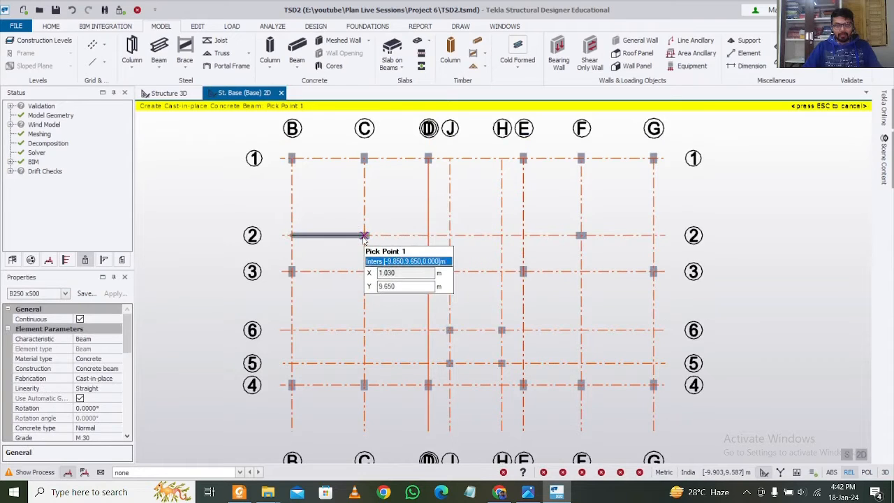
pyautogui.click(616, 239)
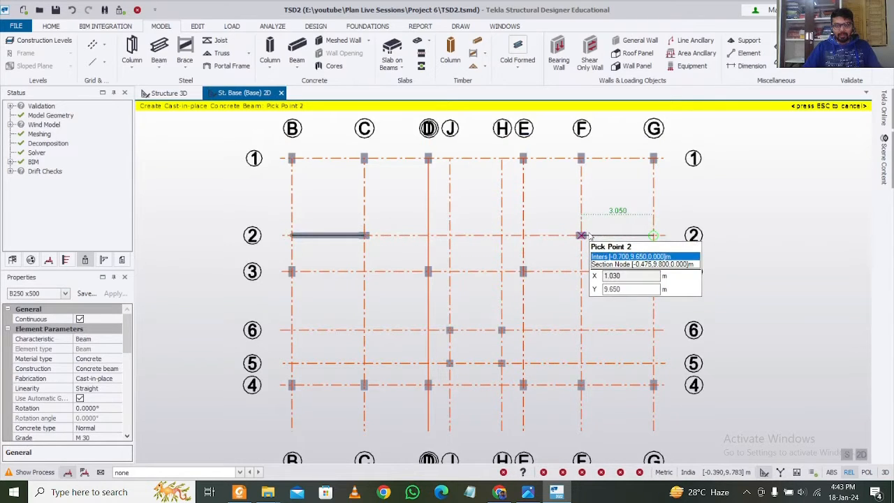
pyautogui.click(589, 237)
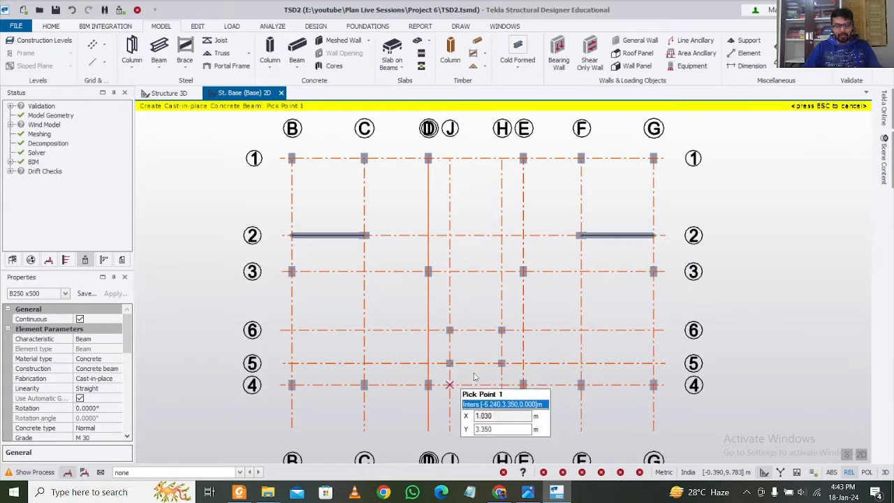
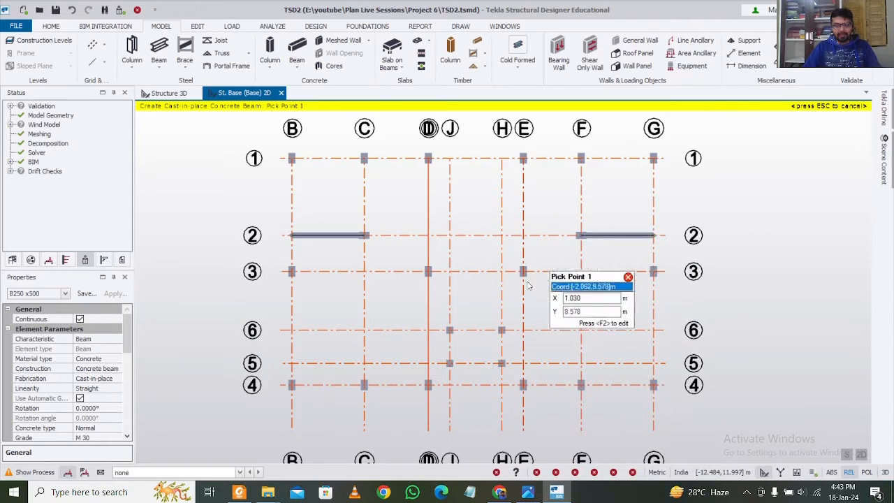
pyautogui.press('Escape')
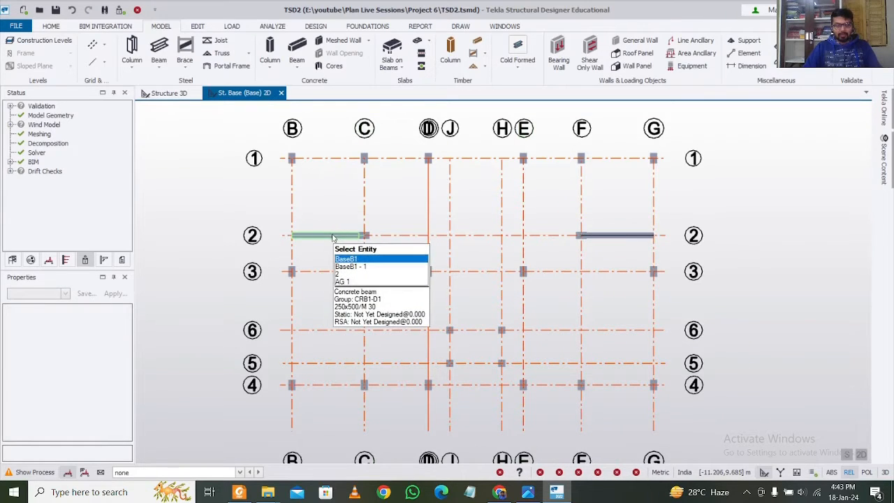
# Try Pin and Moment (pin Mz) as the end 1 fixity of the grid line 2 beam between B and C
pyautogui.click(333, 237)
pyautogui.doubleClick(333, 237)
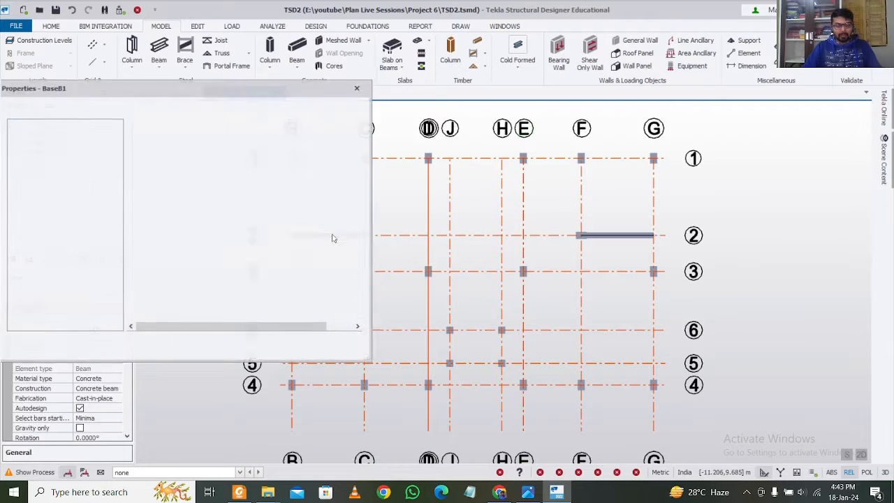
pyautogui.click(34, 162)
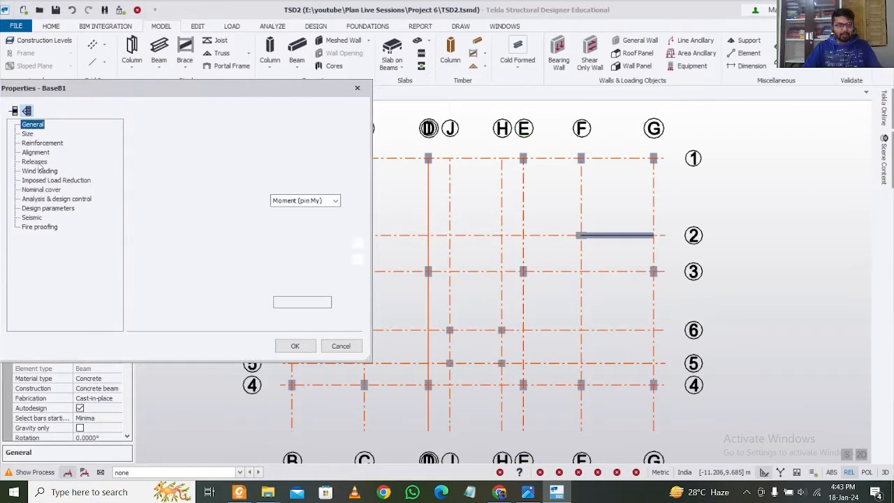
pyautogui.moveTo(206, 88); pyautogui.dragTo(31, 71)
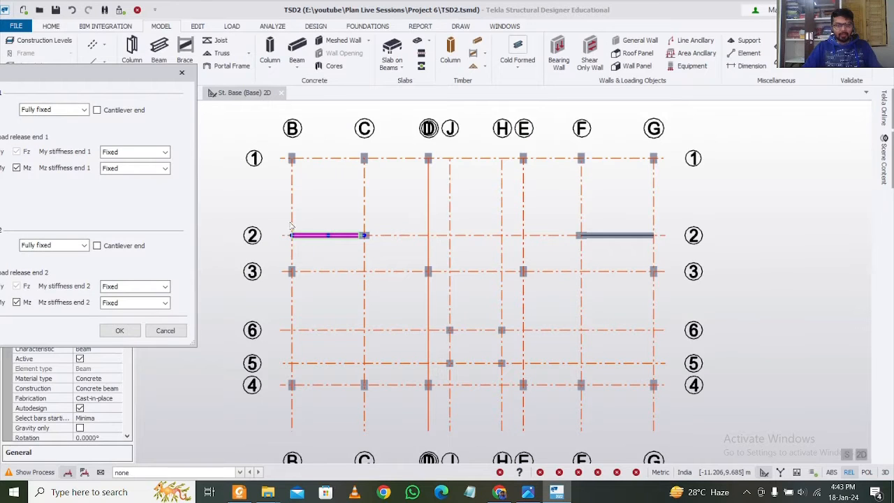
pyautogui.moveTo(122, 73); pyautogui.dragTo(255, 75)
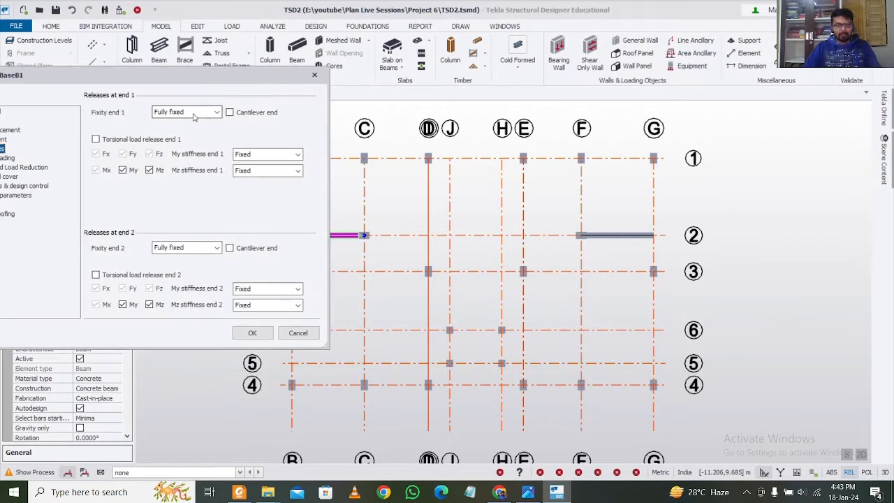
pyautogui.click(216, 112)
pyautogui.click(204, 124)
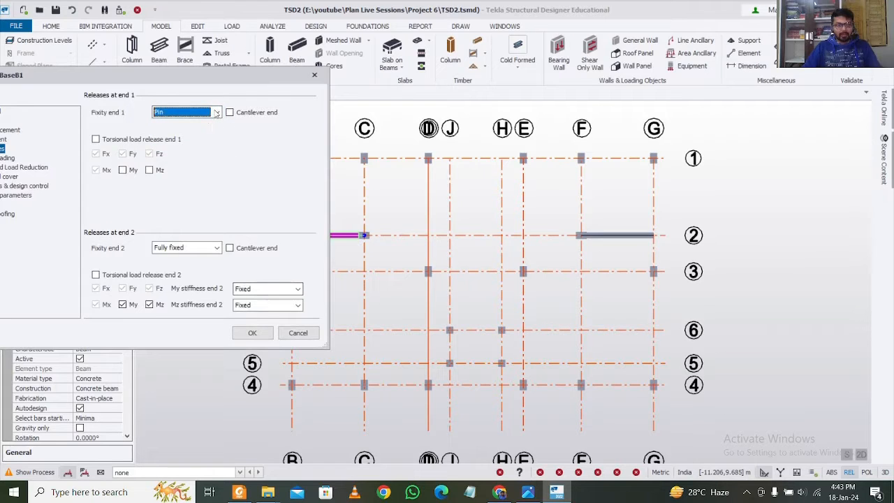
pyautogui.click(217, 113)
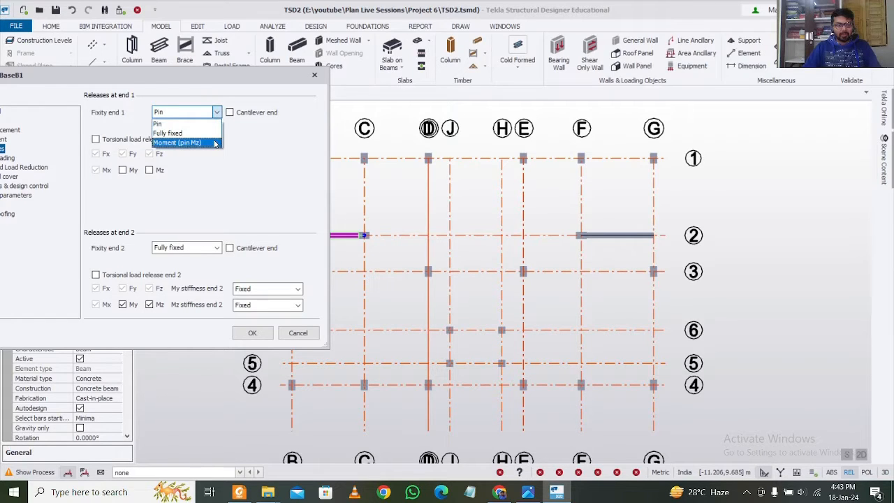
pyautogui.click(215, 143)
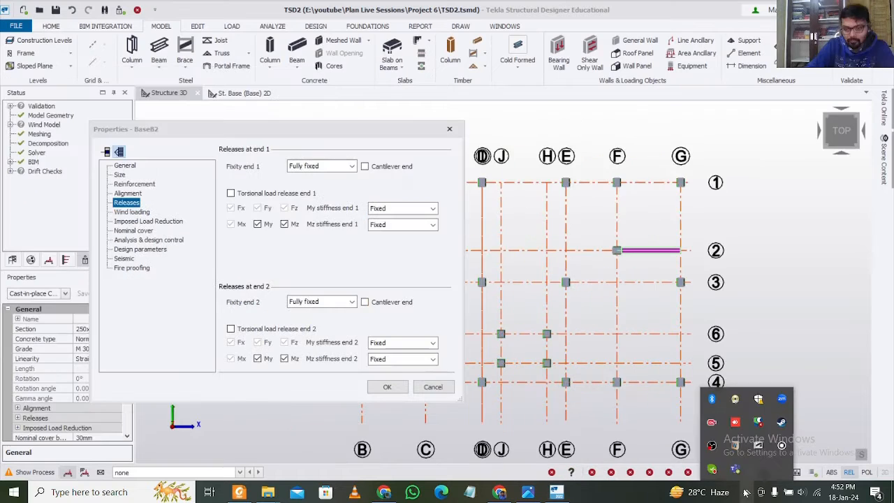
# Close the open beam properties without changes and clear the beam selection
pyautogui.moveTo(354, 129); pyautogui.dragTo(188, 130)
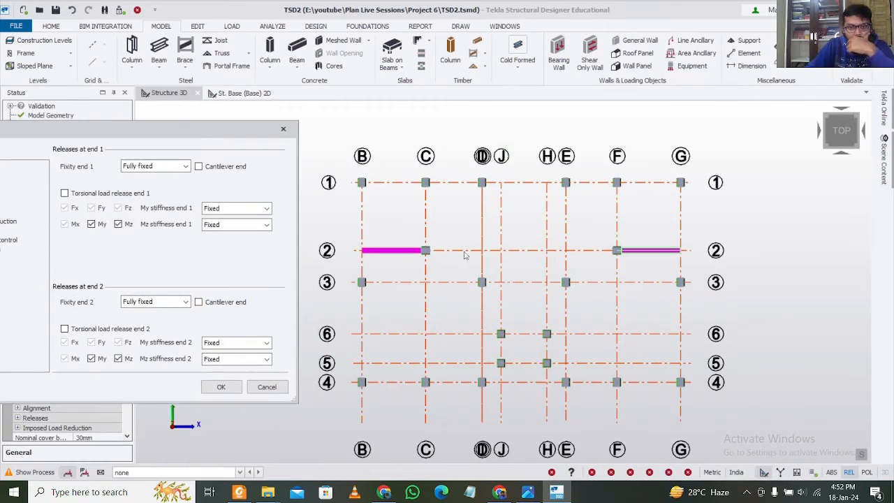
pyautogui.click(283, 128)
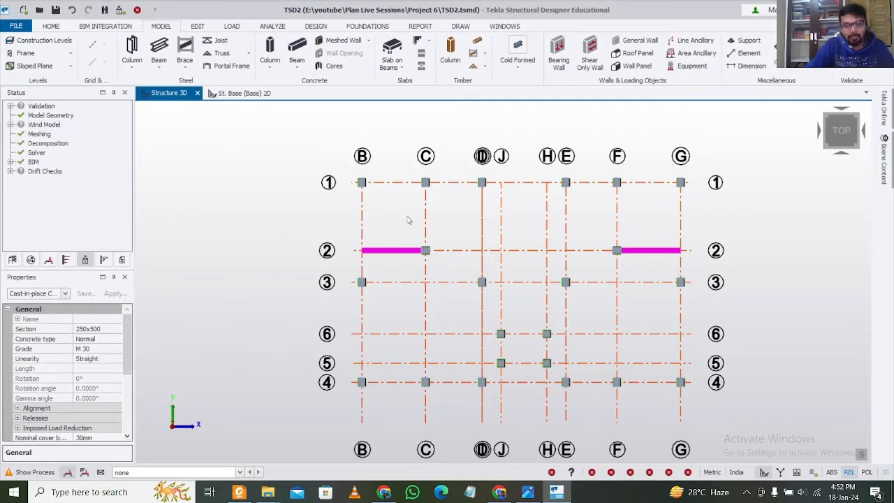
pyautogui.press('Escape')
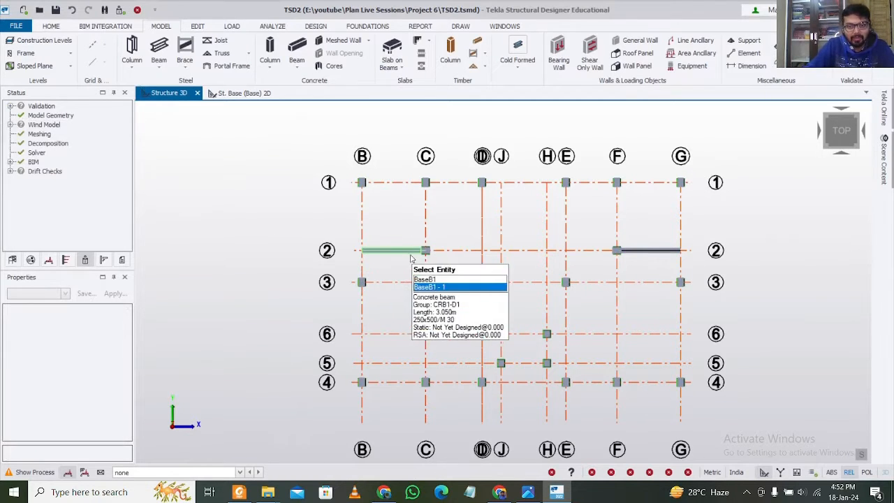
# Set the end 1 fixity of the grid line 2 beam between B and C to Pin and accept the properties
pyautogui.doubleClick(403, 253)
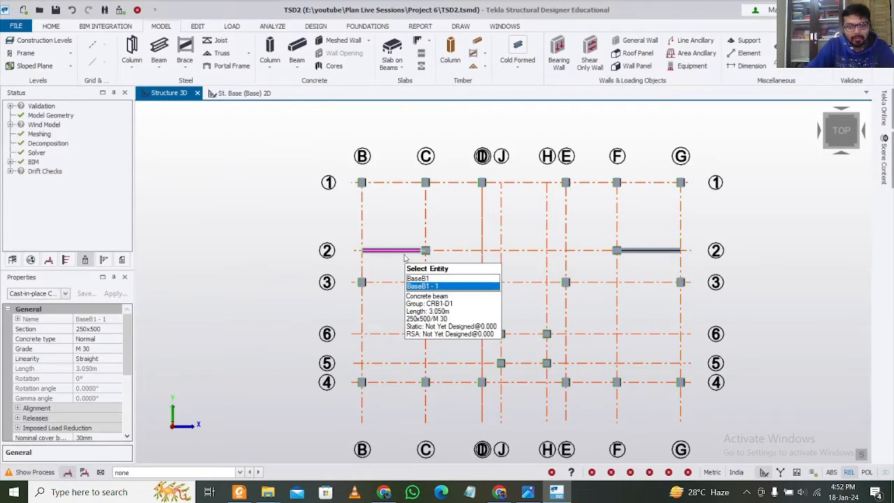
pyautogui.moveTo(122, 137); pyautogui.dragTo(232, 75)
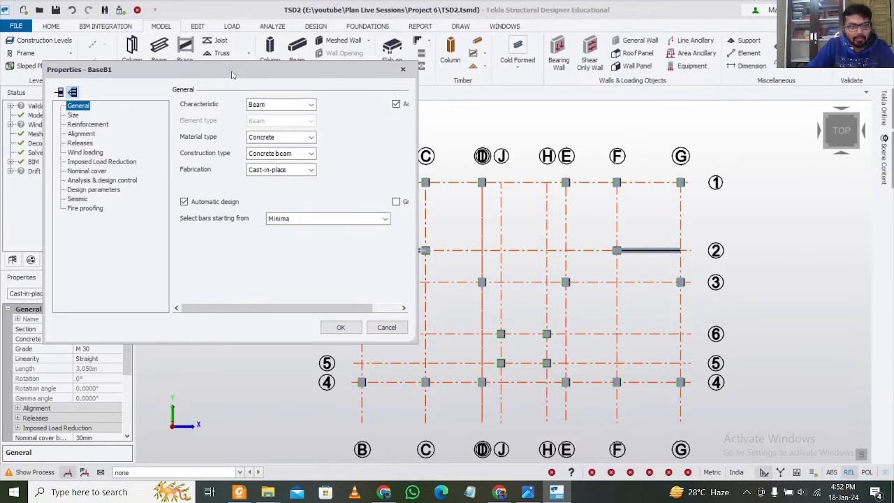
pyautogui.click(80, 142)
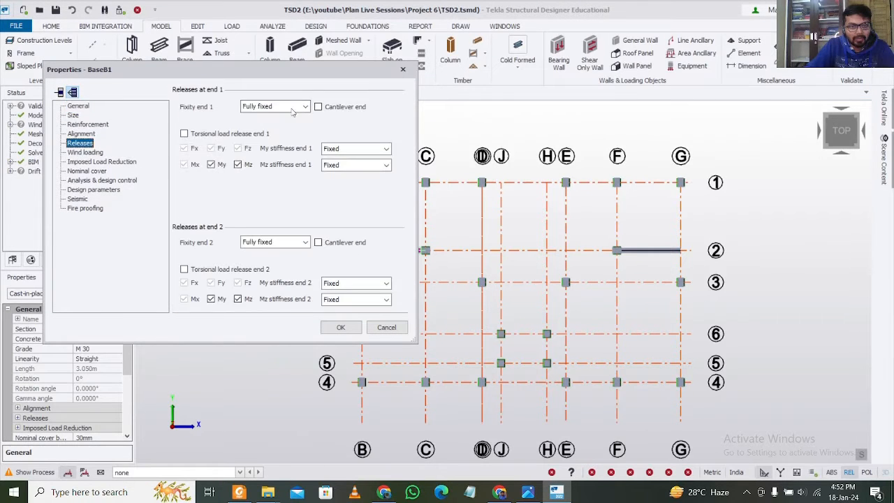
pyautogui.click(289, 106)
pyautogui.click(265, 122)
pyautogui.click(340, 327)
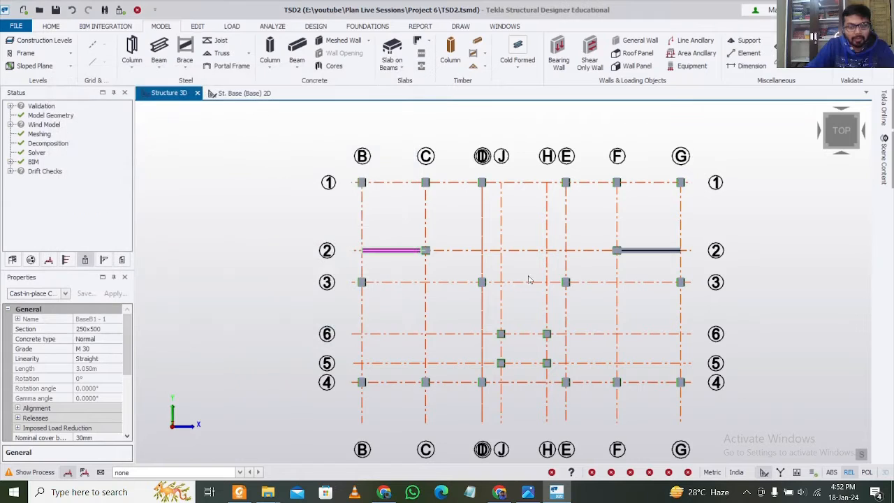
# Set the end 2 fixity of the grid line 2 beam between F and G to Pin, accept, and clear the selection
pyautogui.click(658, 256)
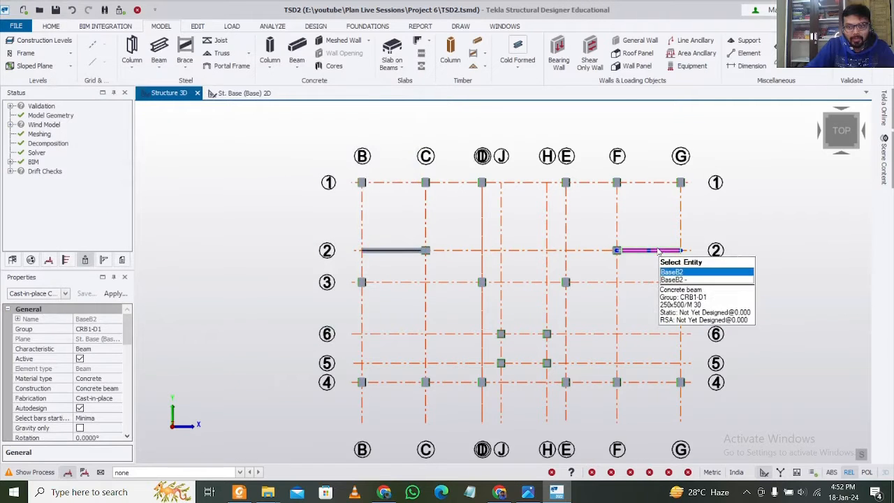
pyautogui.scroll(2, 700, 271)
pyautogui.scroll(2, 660, 249)
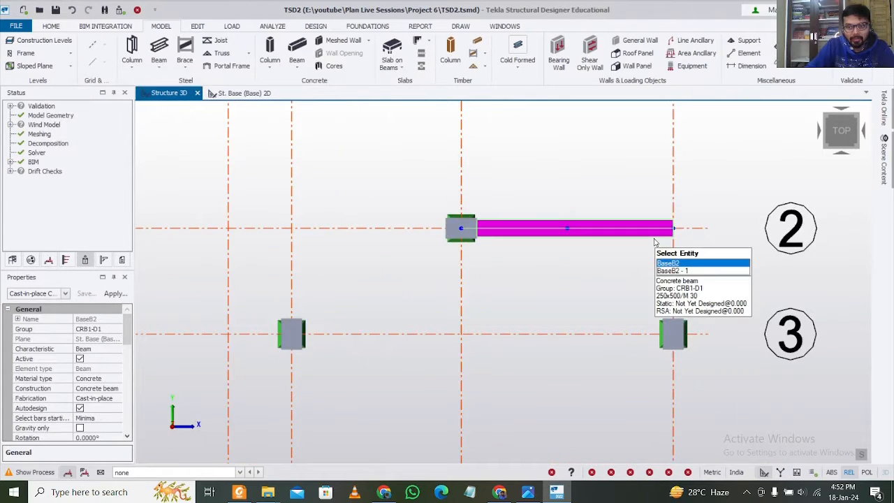
pyautogui.doubleClick(654, 242)
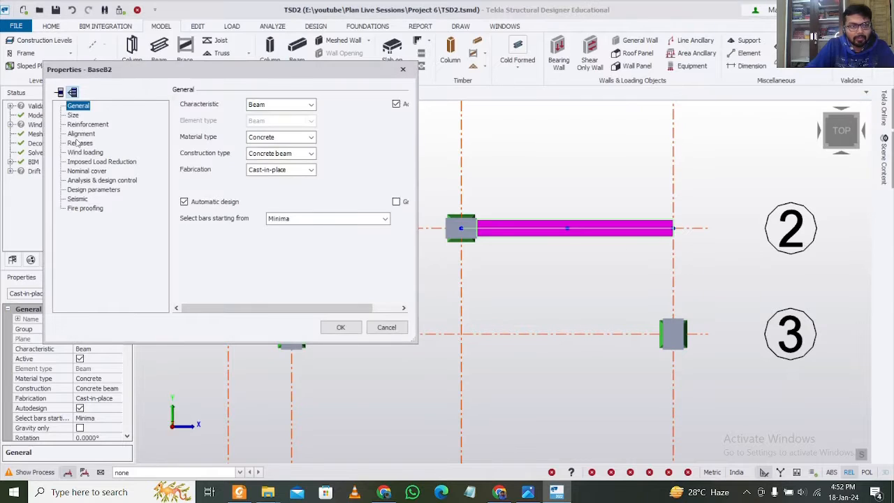
pyautogui.click(80, 143)
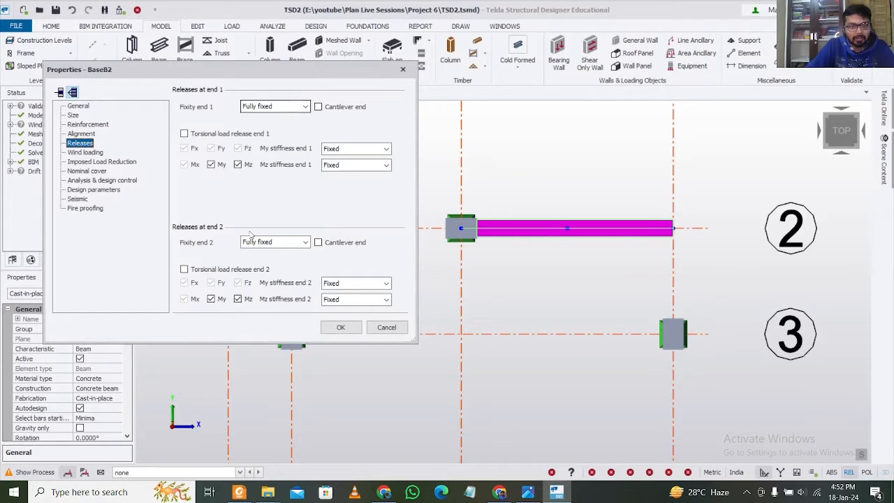
pyautogui.click(260, 258)
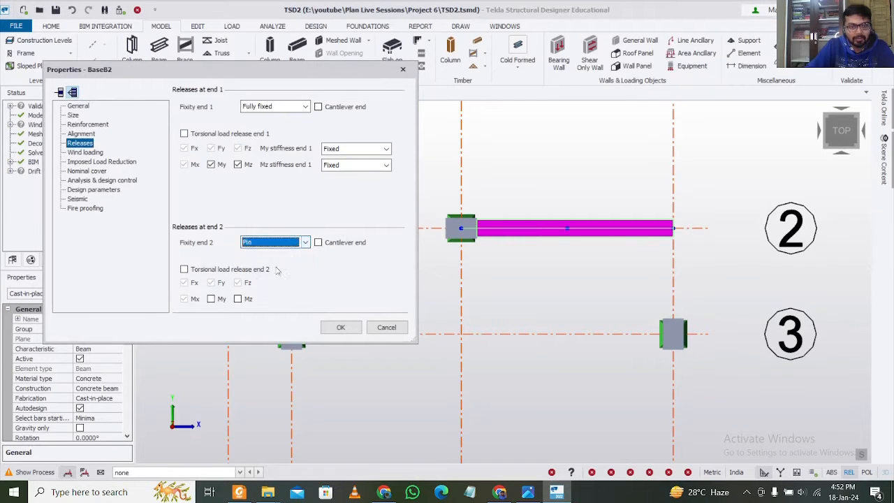
pyautogui.click(340, 328)
pyautogui.scroll(-4, 146, 254)
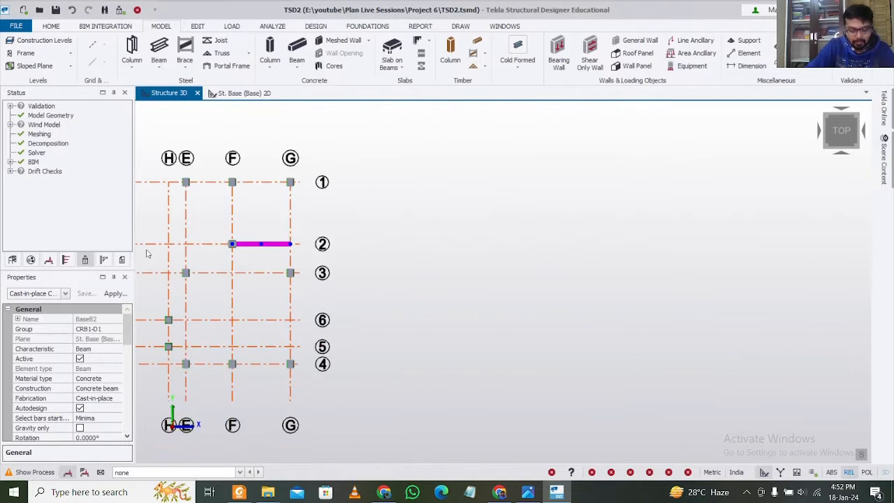
pyautogui.press('Escape')
pyautogui.scroll(-3, 213, 239)
pyautogui.moveTo(178, 243); pyautogui.dragTo(244, 238, button='middle')
pyautogui.scroll(2, 277, 256)
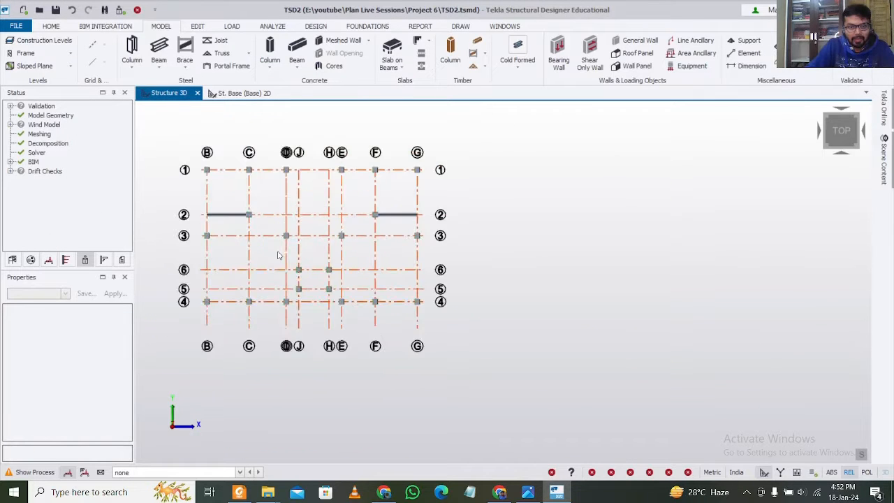
pyautogui.scroll(1, 149, 219)
pyautogui.scroll(1, 205, 227)
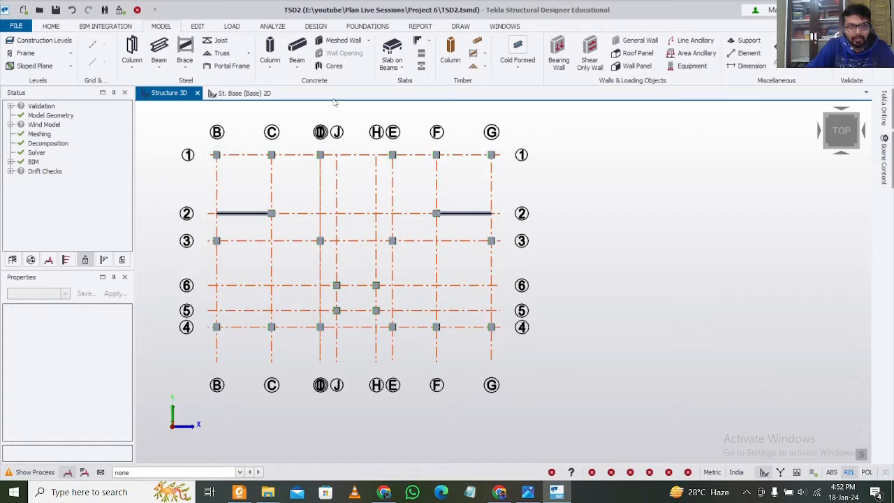
pyautogui.click(298, 47)
pyautogui.click(70, 297)
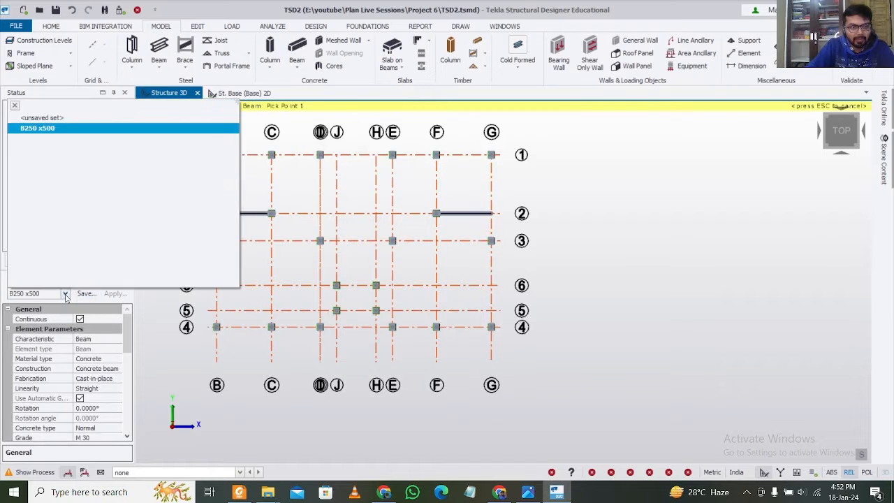
pyautogui.click(68, 299)
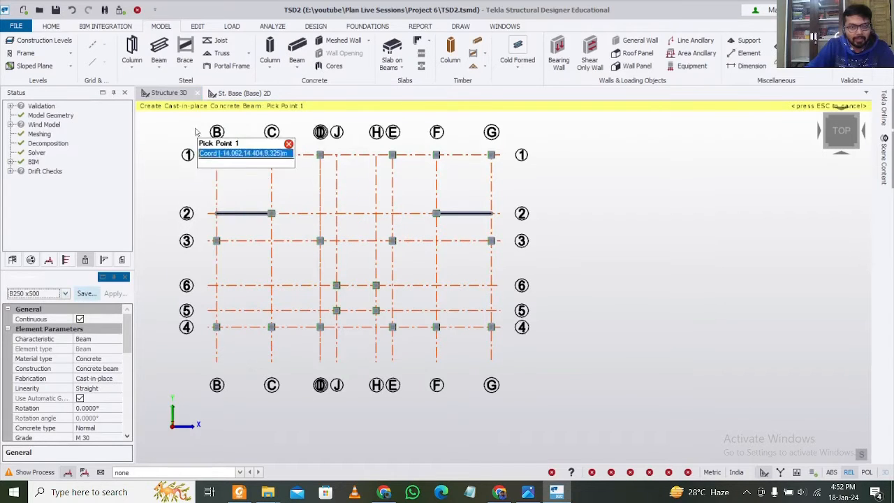
pyautogui.click(216, 213)
pyautogui.click(271, 213)
pyautogui.press('Escape')
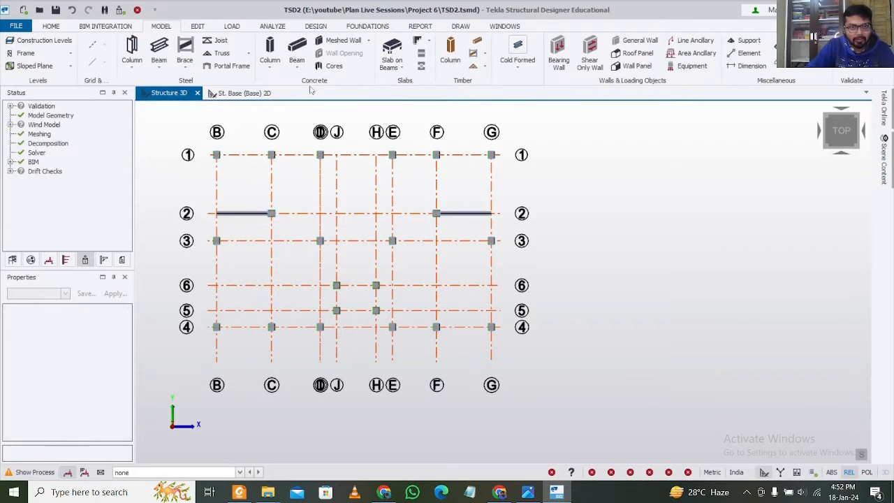
pyautogui.click(301, 43)
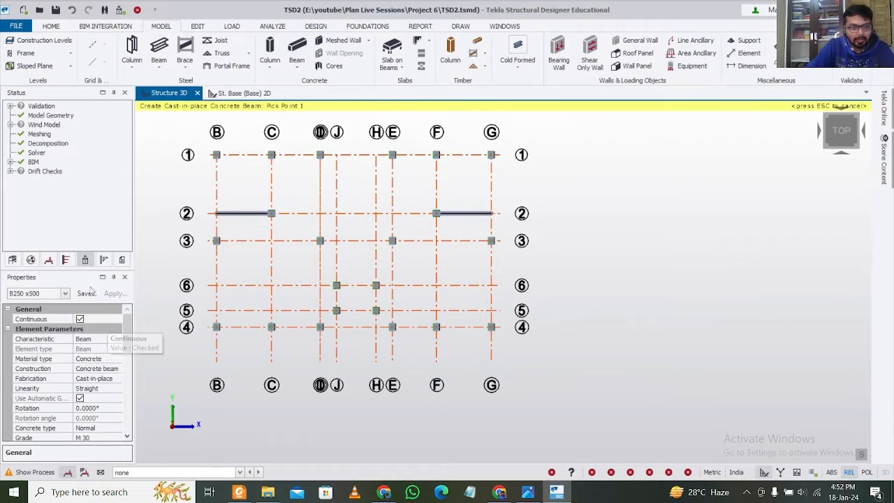
pyautogui.moveTo(205, 277); pyautogui.dragTo(214, 304, button='middle')
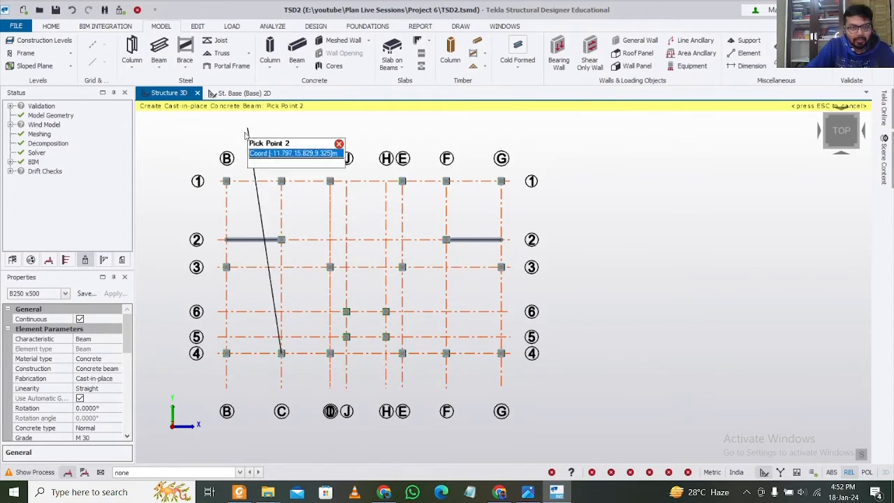
pyautogui.press('Escape')
# In the St. Base 2D plan, draw B250 x500 perimeter beams along grid lines B and G from 1 to 4 and lines 1 and 4 from B to G
pyautogui.click(243, 93)
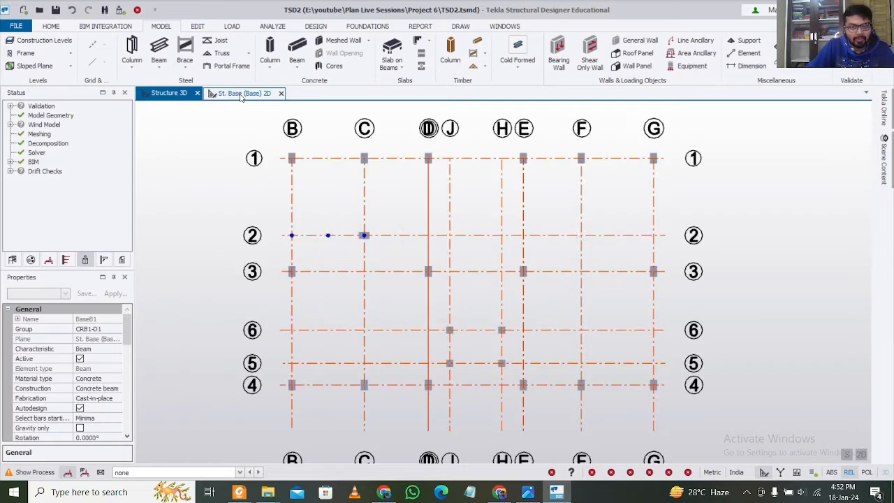
pyautogui.moveTo(342, 341); pyautogui.dragTo(242, 330, button='middle')
pyautogui.click(297, 50)
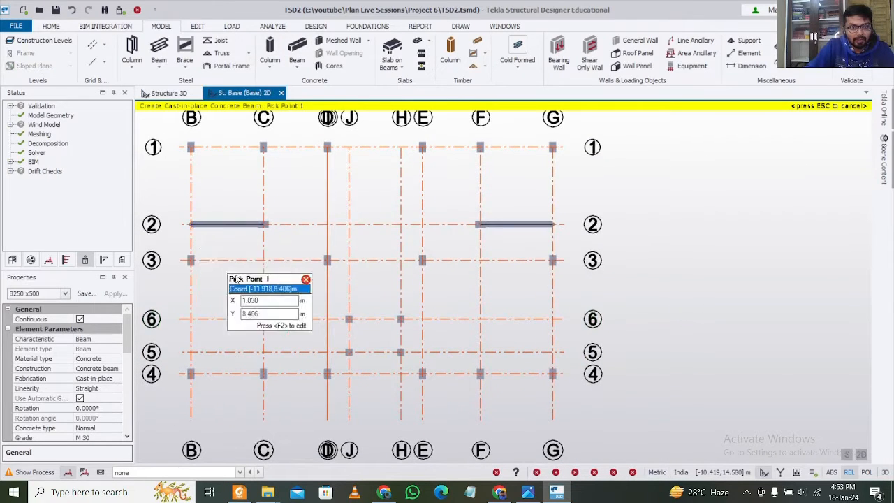
pyautogui.moveTo(212, 227); pyautogui.dragTo(226, 243, button='middle')
pyautogui.moveTo(194, 145); pyautogui.dragTo(222, 440)
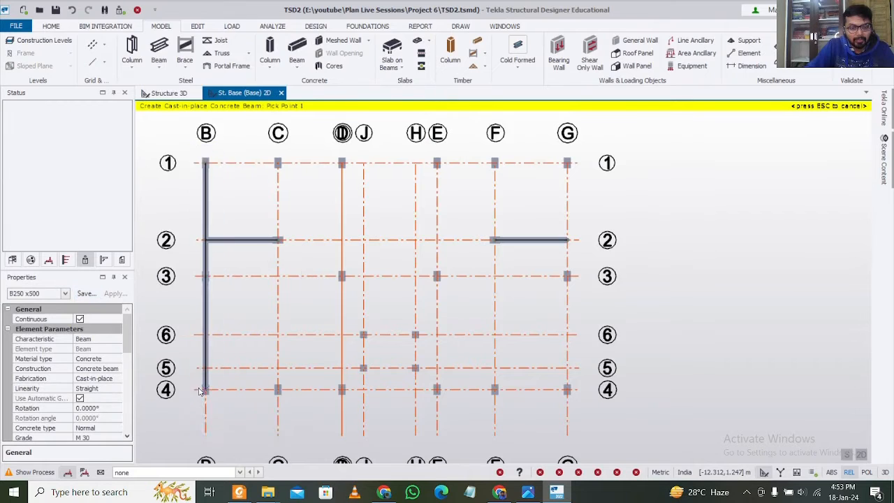
pyautogui.moveTo(184, 378); pyautogui.dragTo(609, 414)
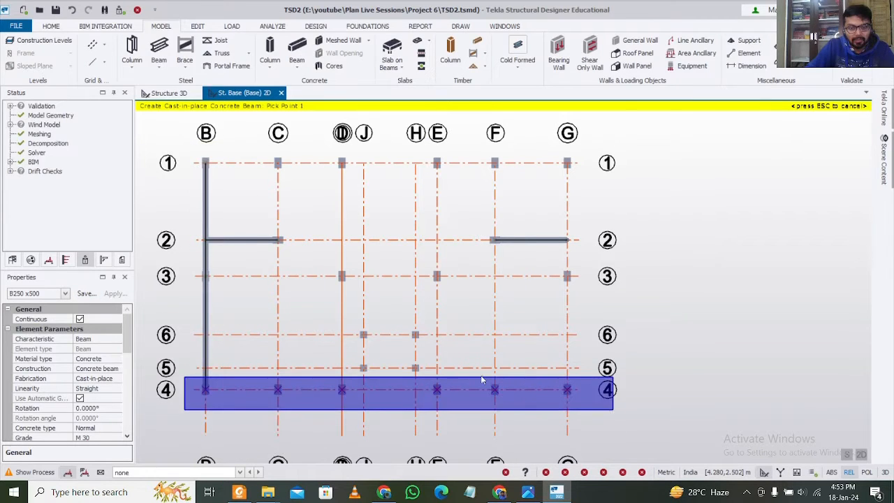
pyautogui.moveTo(194, 146); pyautogui.dragTo(637, 177)
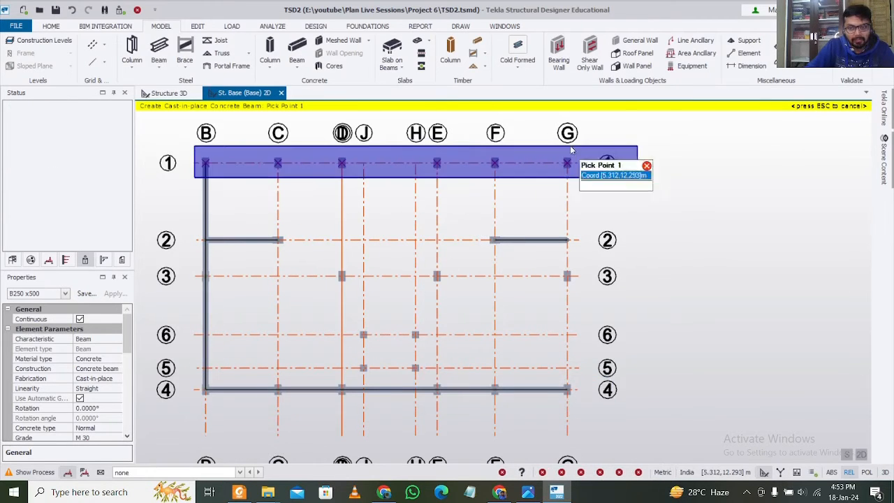
pyautogui.moveTo(551, 136); pyautogui.dragTo(601, 437)
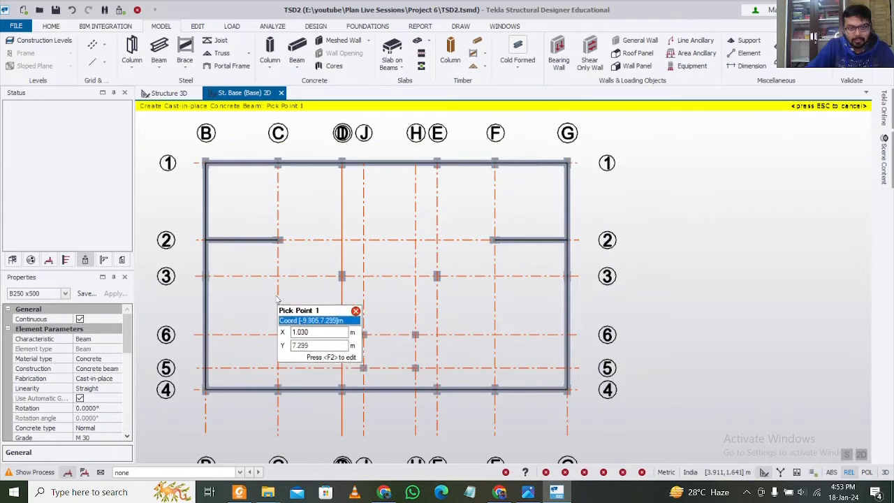
# Draw B250 x500 beams along grid line 3 from B to G, lines C, D, E and F from 1 to 4, and around the J–H bay between 5 and 6
pyautogui.moveTo(175, 253); pyautogui.dragTo(645, 292)
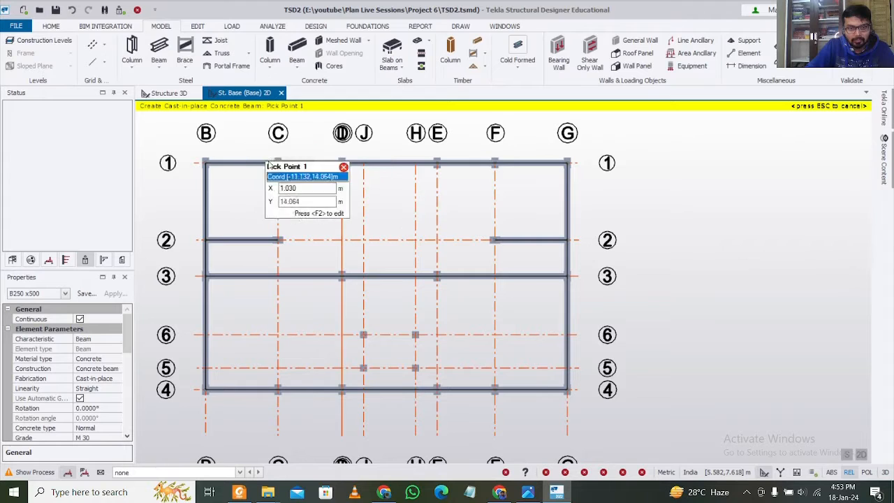
pyautogui.moveTo(259, 143); pyautogui.dragTo(304, 444)
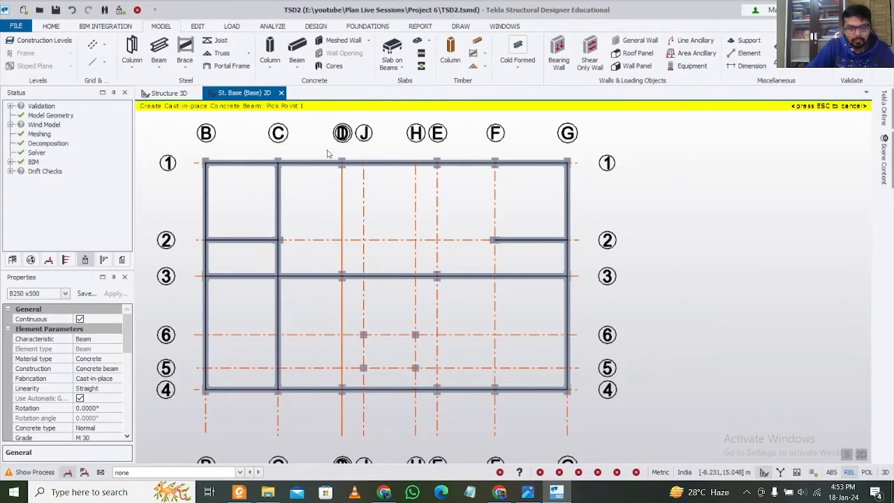
pyautogui.moveTo(328, 153); pyautogui.dragTo(353, 441)
pyautogui.moveTo(430, 147); pyautogui.dragTo(462, 440)
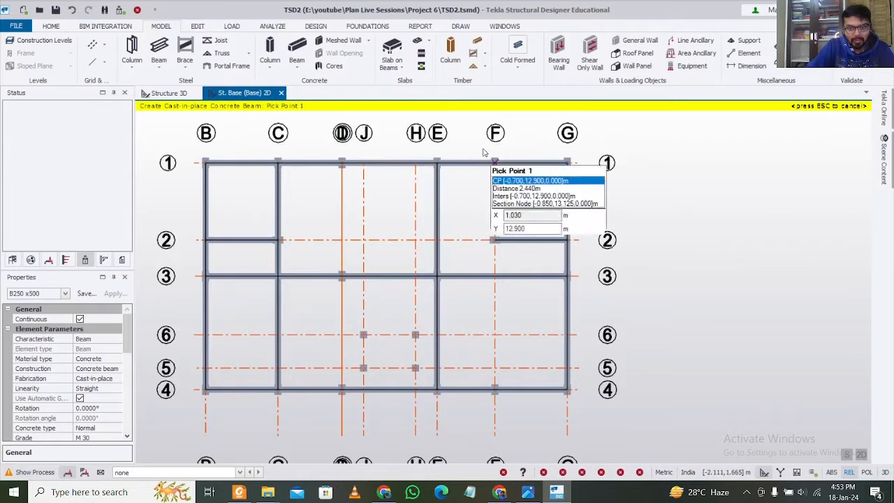
pyautogui.moveTo(483, 152); pyautogui.dragTo(519, 452)
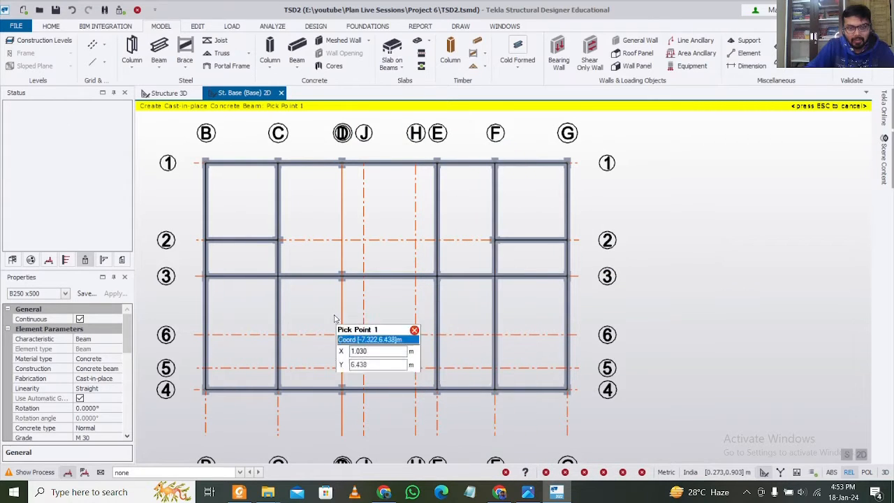
pyautogui.moveTo(335, 127); pyautogui.dragTo(358, 453)
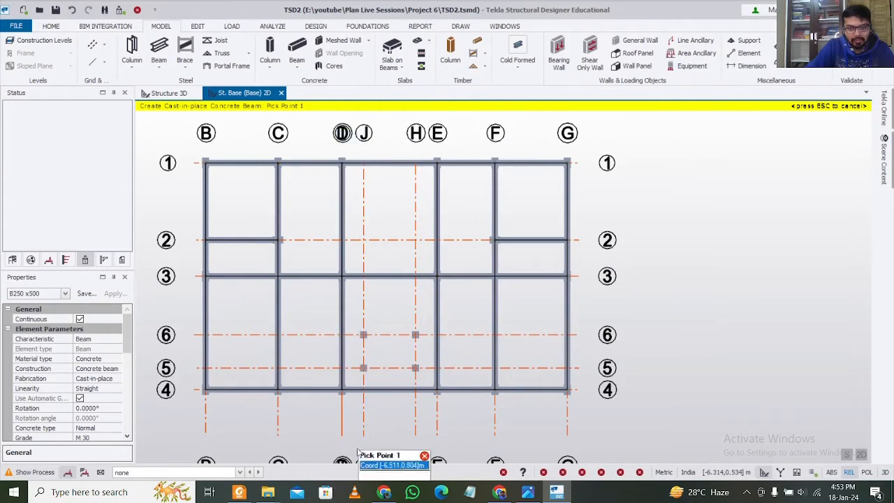
pyautogui.moveTo(358, 323); pyautogui.dragTo(427, 381)
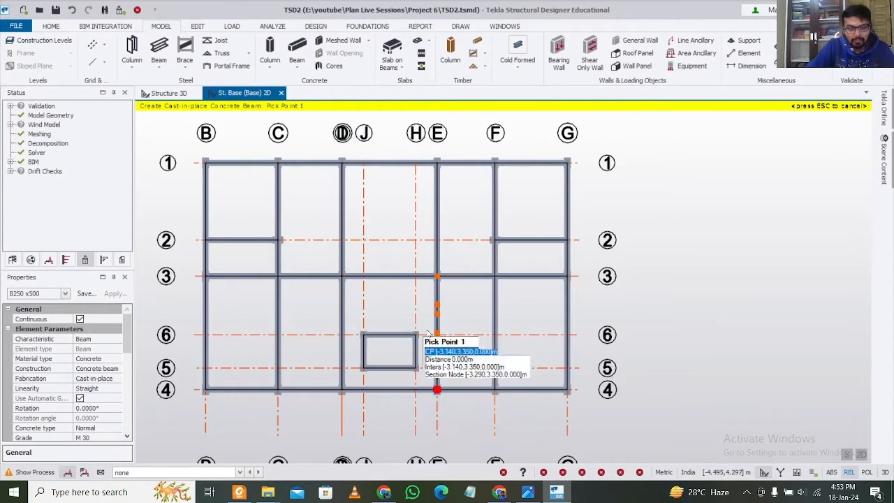
pyautogui.press('Escape')
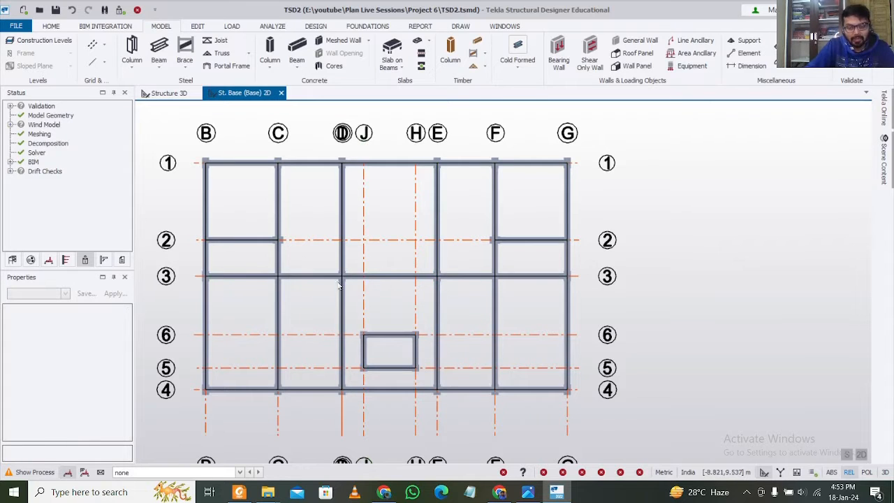
# Display the base plan as the solver model and examine the solver nodes and elements where the grid line 3 and C beams cross
pyautogui.click(780, 473)
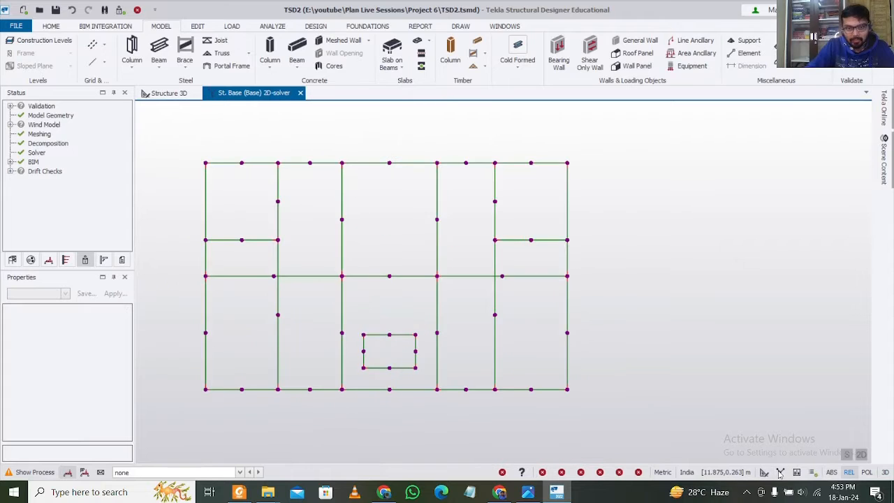
pyautogui.scroll(5, 282, 278)
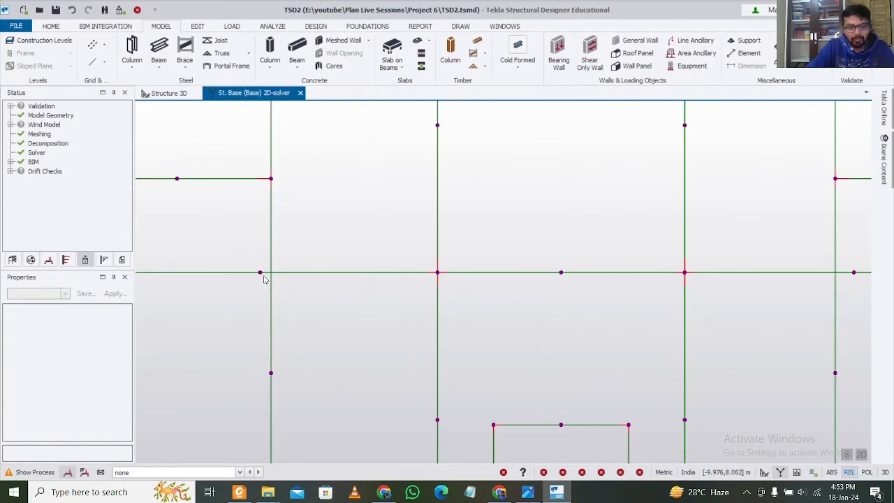
pyautogui.click(262, 276)
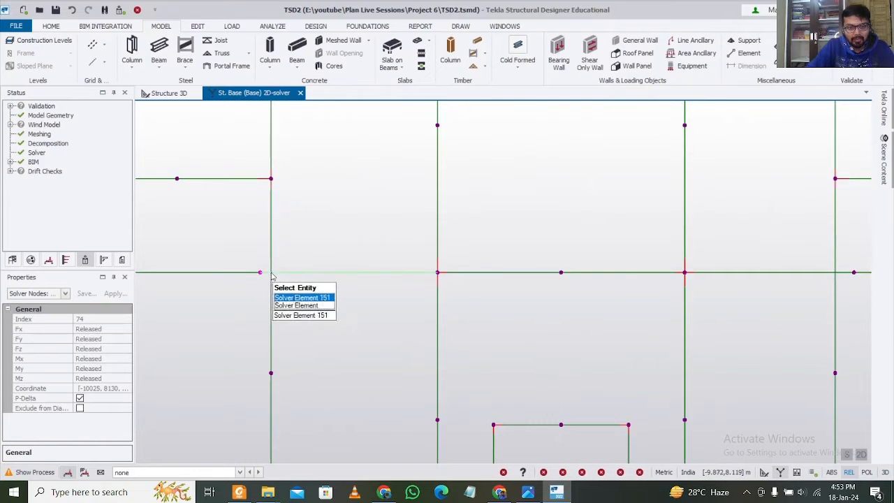
pyautogui.scroll(-2, 332, 291)
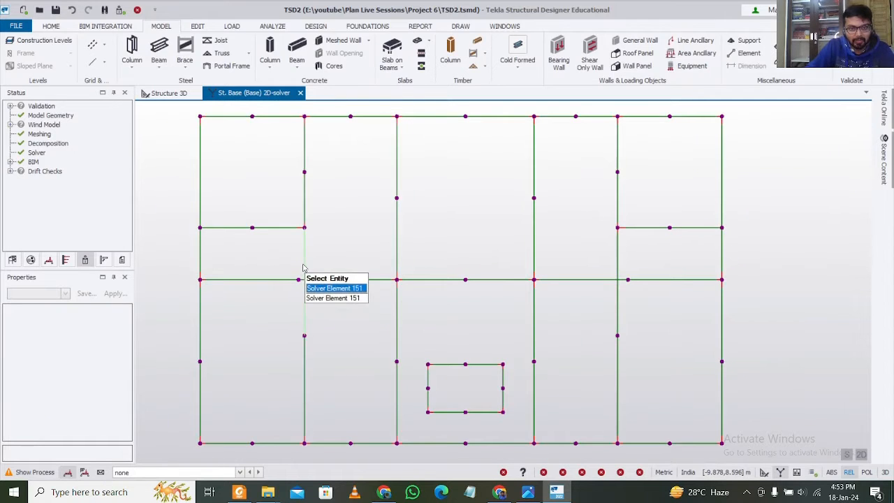
pyautogui.click(305, 276)
pyautogui.click(392, 304)
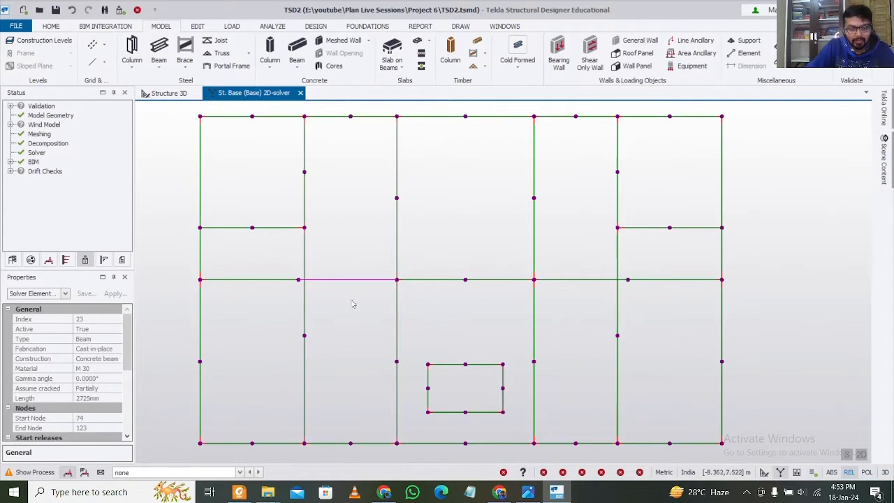
pyautogui.scroll(2, 296, 300)
pyautogui.moveTo(299, 277)
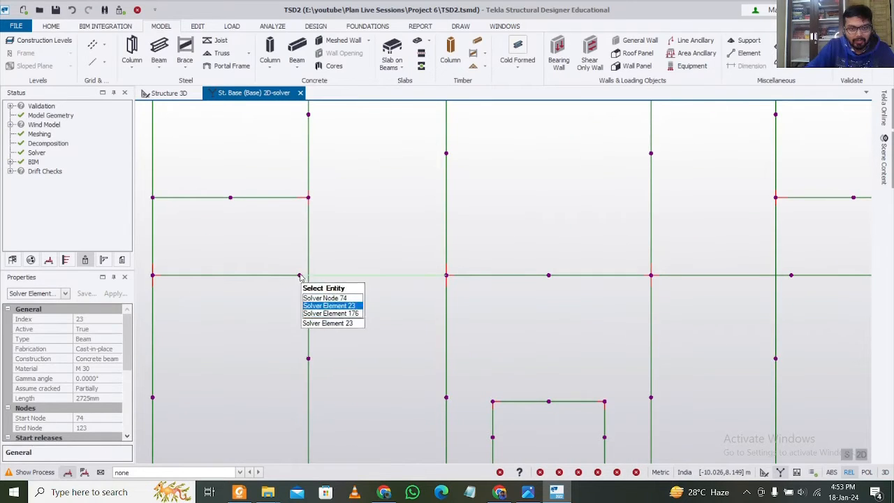
pyautogui.click(308, 328)
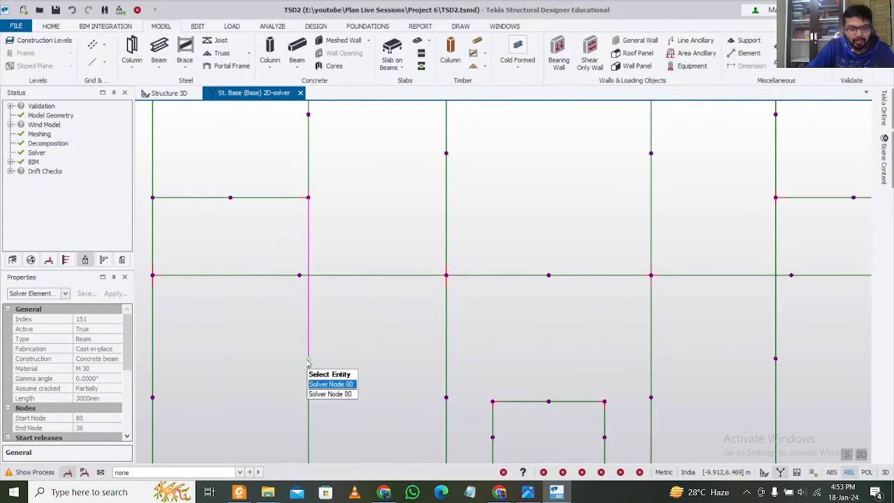
pyautogui.click(334, 302)
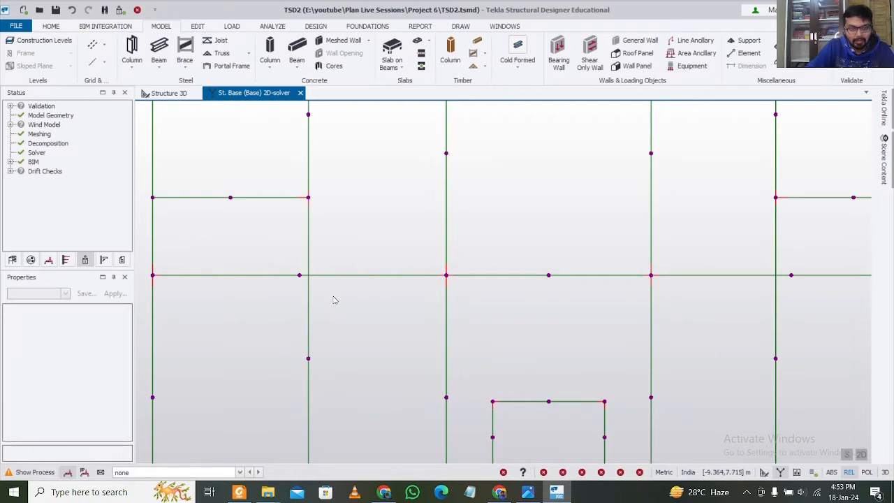
# Check the whole base solver plan for missing nodes where the grid line 3 beam crosses lines C and F
pyautogui.scroll(-2, 331, 296)
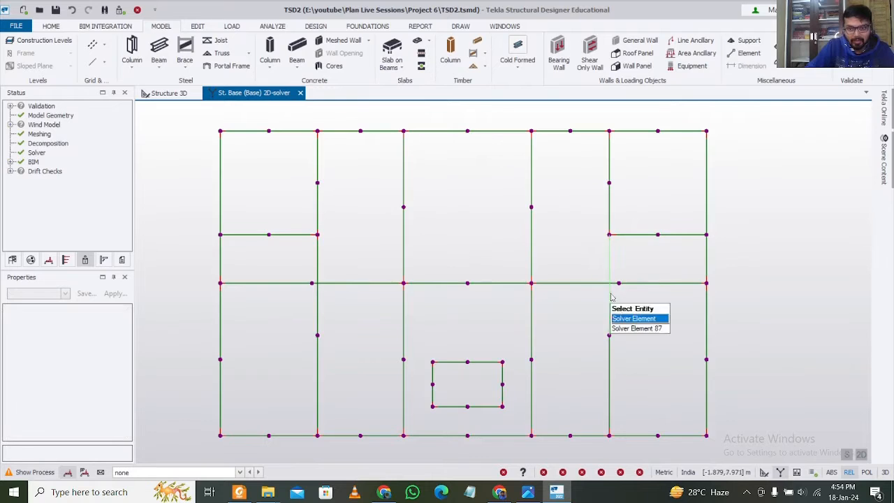
pyautogui.click(325, 283)
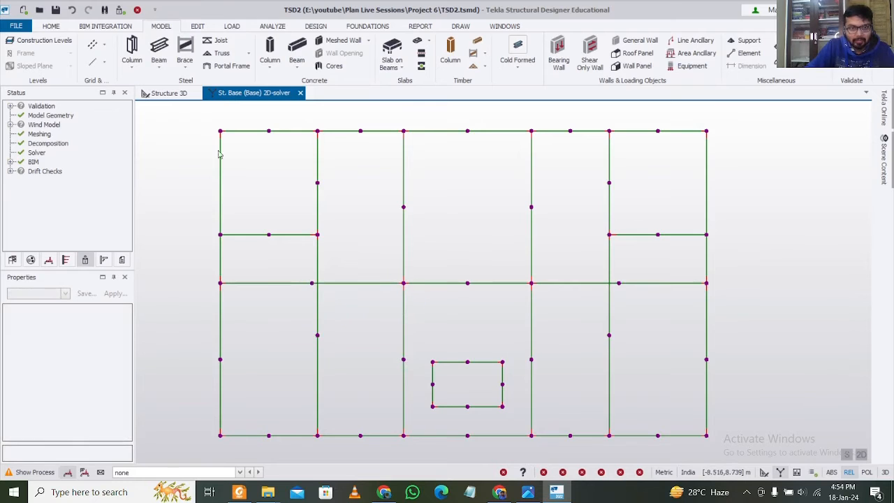
pyautogui.click(171, 93)
pyautogui.click(252, 95)
pyautogui.click(318, 283)
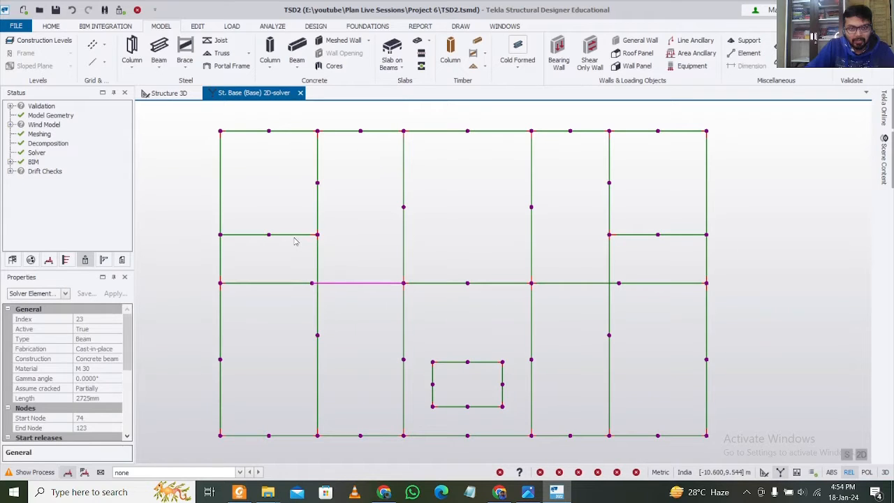
pyautogui.click(363, 254)
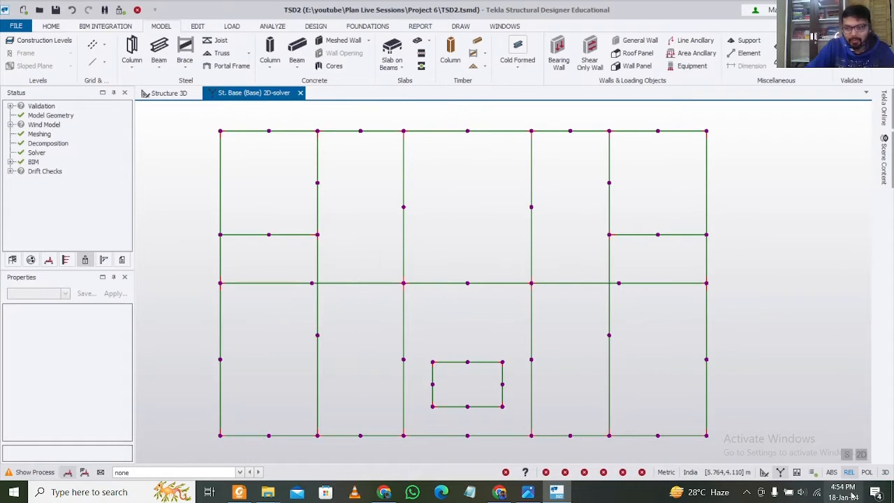
# Return the base plan to the structural view and turn off the Geometry display for members in the scene content
pyautogui.click(765, 474)
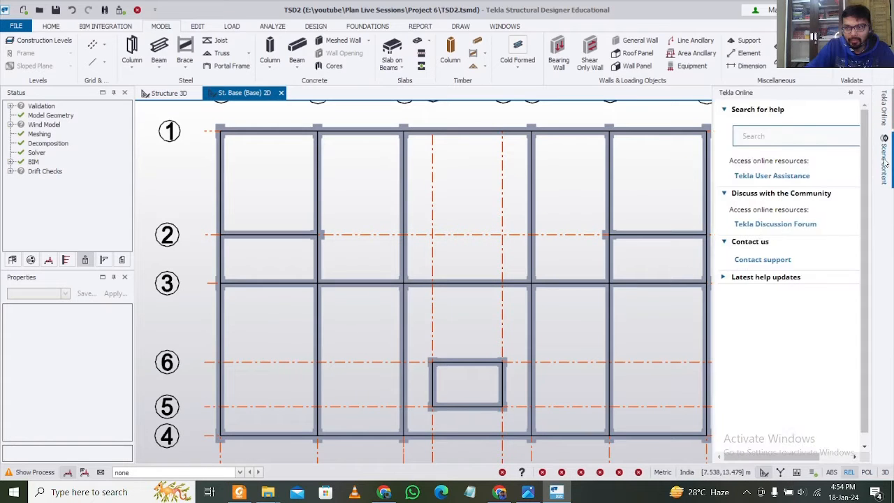
pyautogui.moveTo(884, 175)
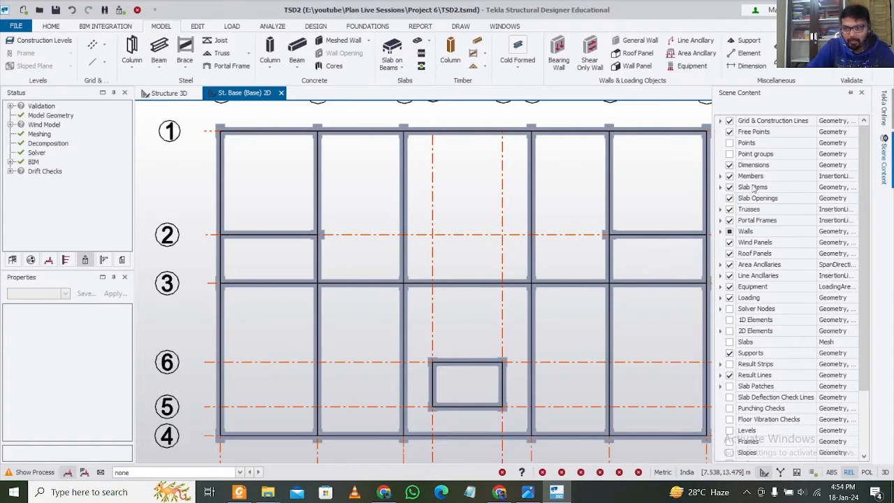
pyautogui.rightClick(825, 180)
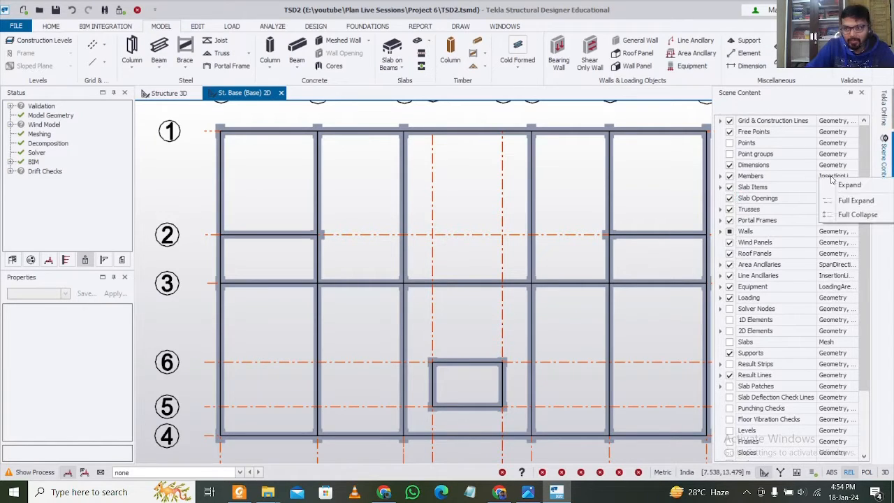
pyautogui.click(830, 177)
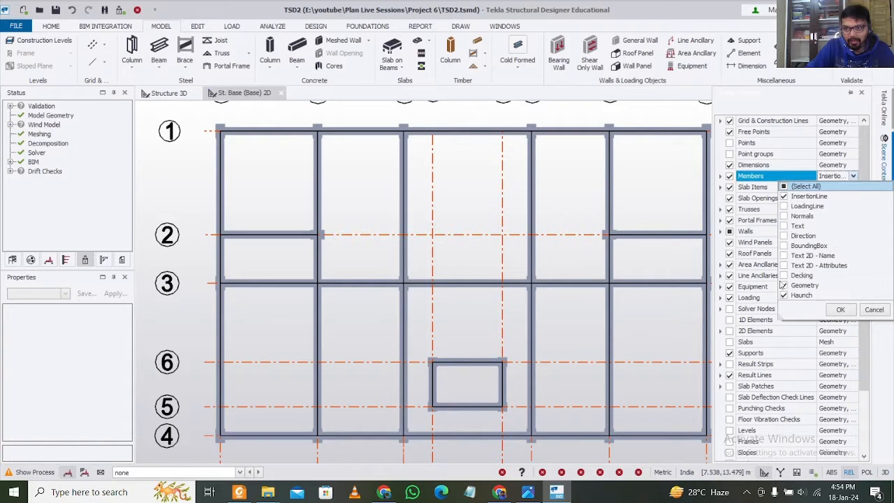
pyautogui.click(839, 309)
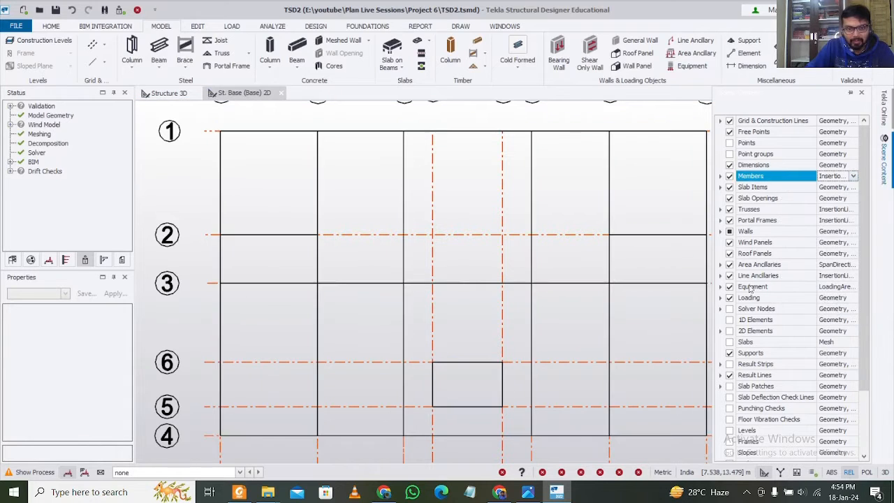
# Move the grid line 3 beam's node between B and D onto the intersection with grid line C
pyautogui.click(370, 283)
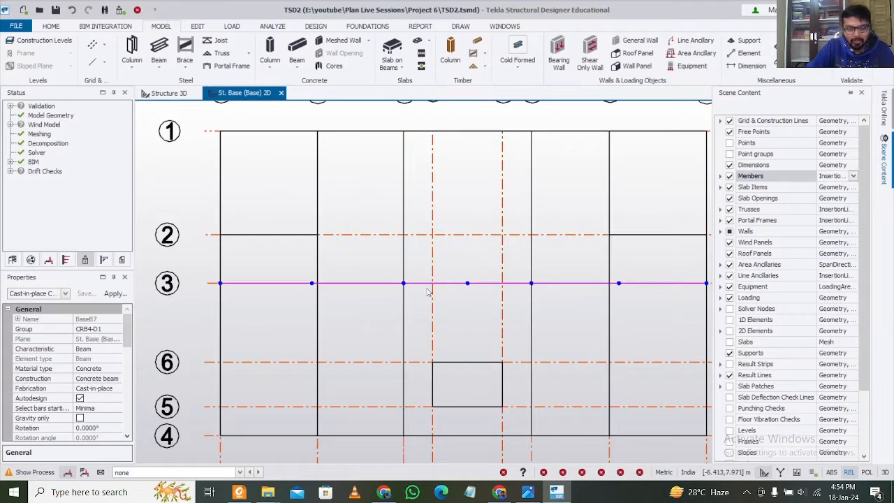
pyautogui.click(312, 286)
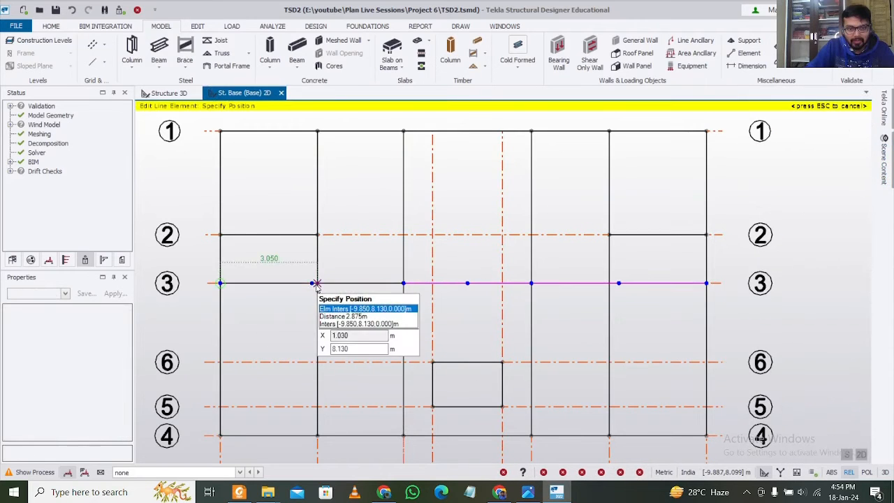
pyautogui.press('Return')
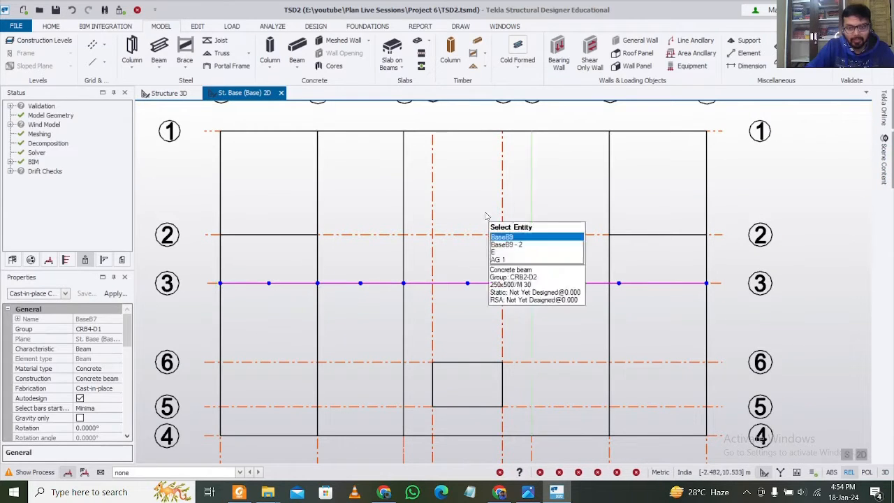
# Move the grid line C beam's node between 2 and 4 onto the intersection with grid line 3, and clear the selection
pyautogui.click(317, 265)
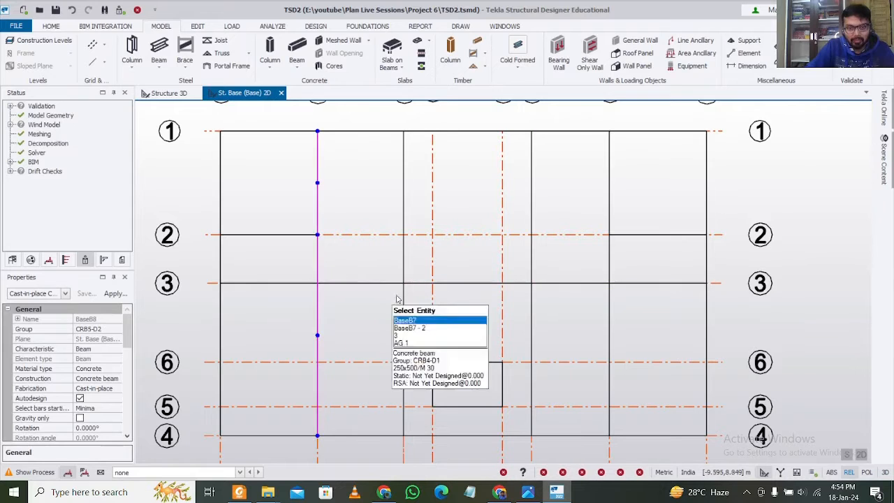
pyautogui.moveTo(315, 317)
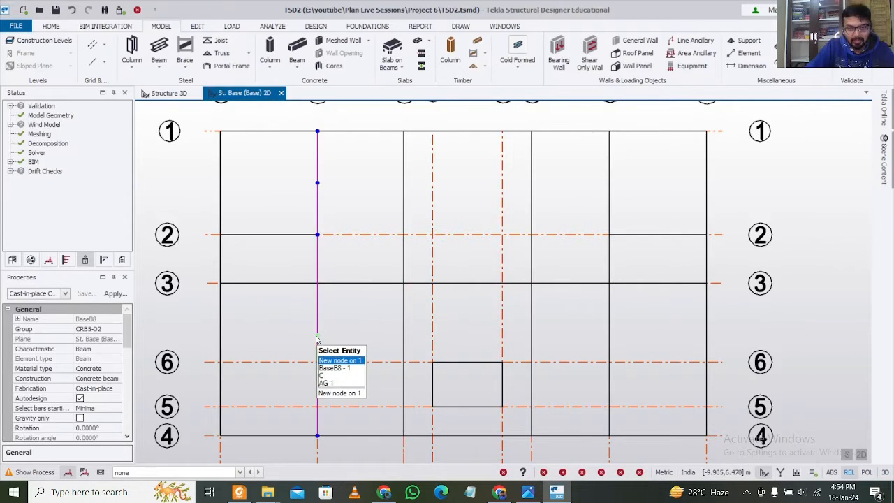
pyautogui.click(320, 339)
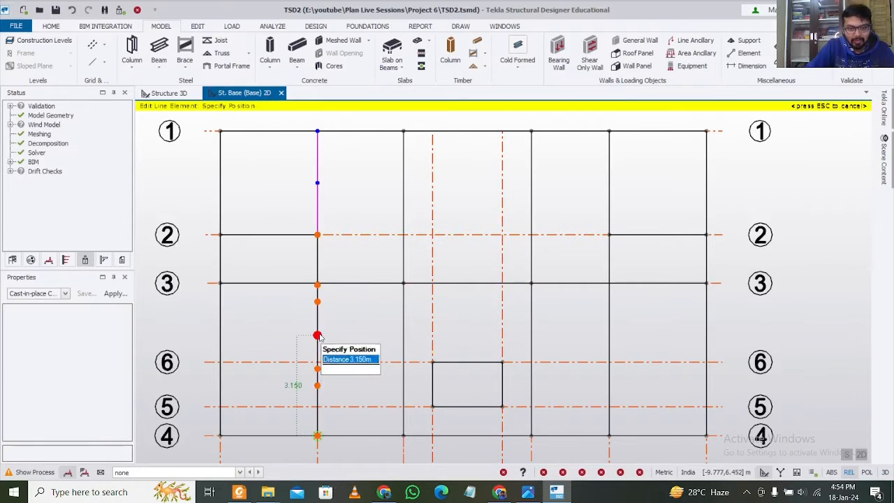
pyautogui.click(318, 284)
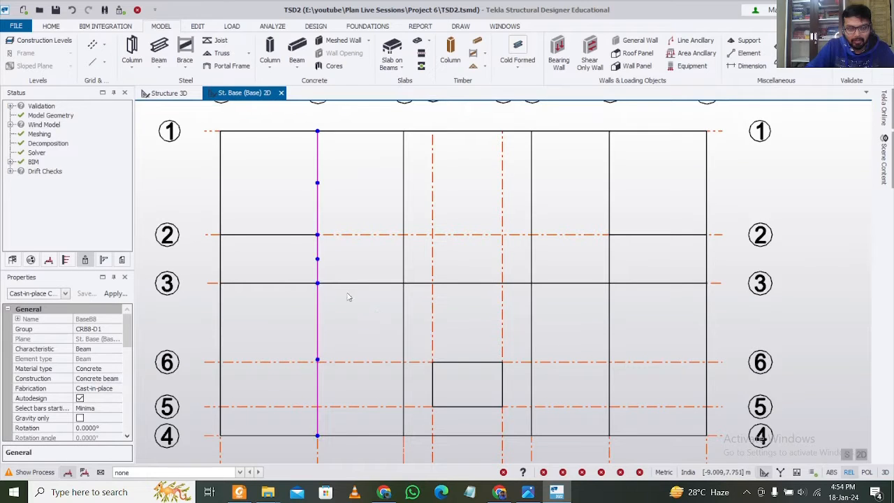
pyautogui.press('Escape')
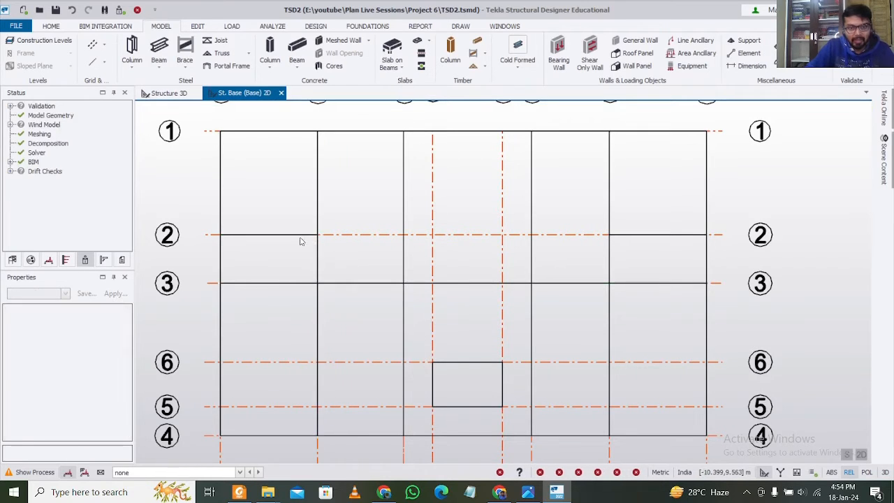
# Select the beams on grid lines 2, C and 3 in turn to check their nodes along line C
pyautogui.click(292, 241)
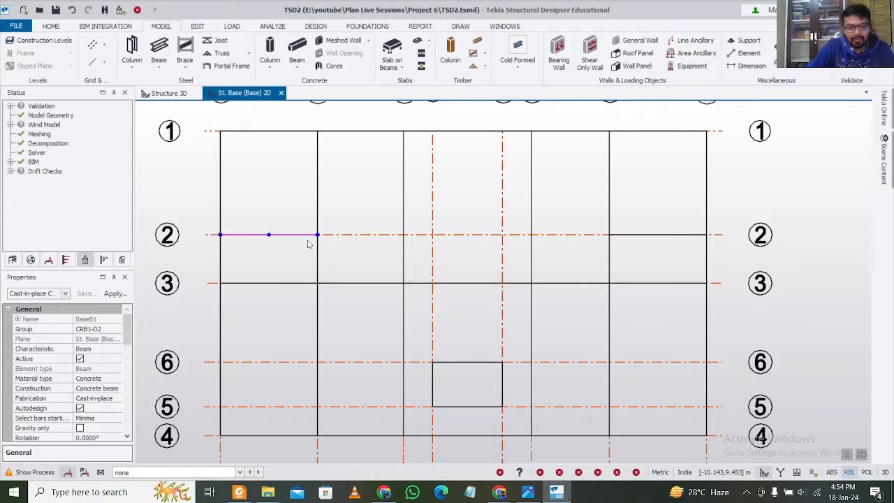
pyautogui.press('Escape')
pyautogui.click(318, 276)
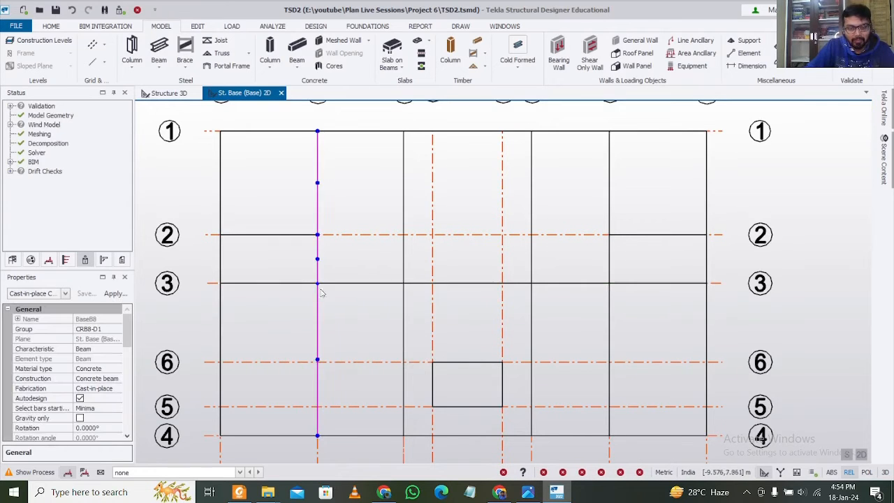
pyautogui.click(298, 285)
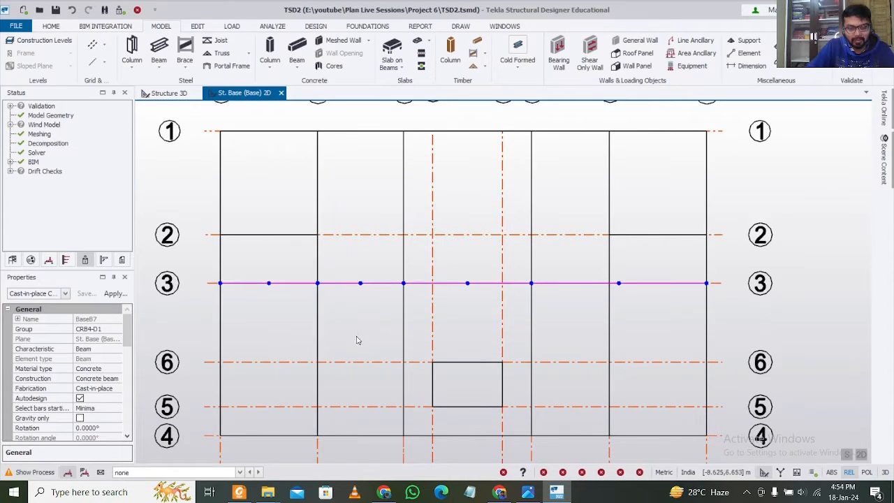
# Clear the selection, check the base beam nodes in the solver view, and return to the structural view
pyautogui.press('Escape')
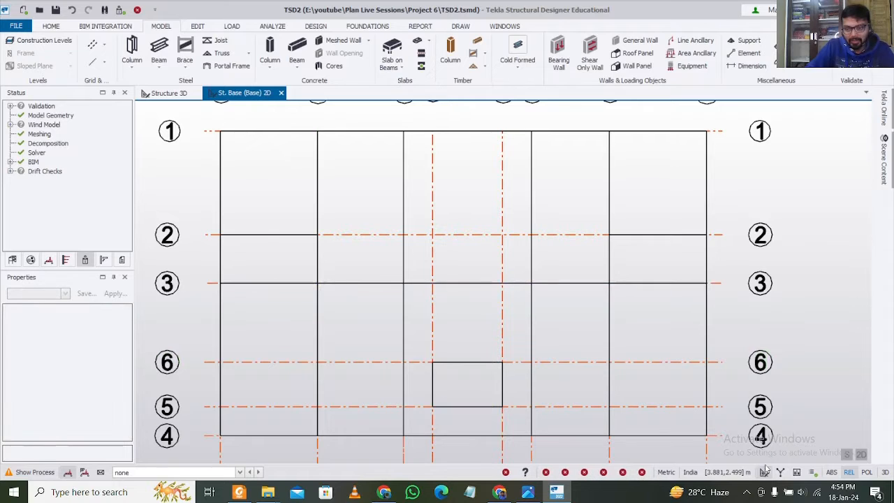
pyautogui.click(779, 473)
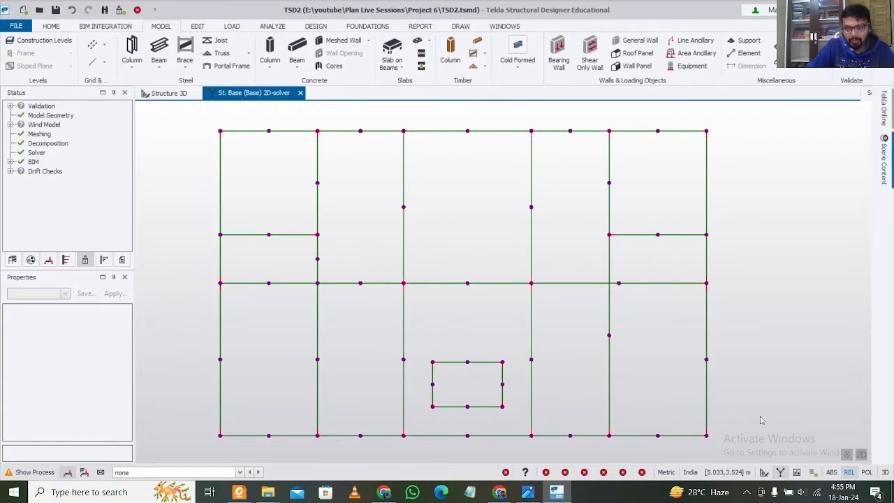
pyautogui.click(762, 472)
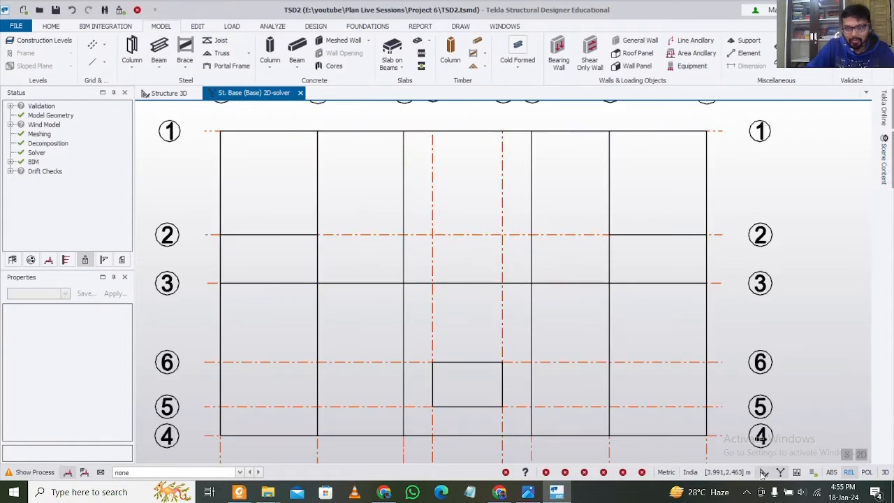
# Move the grid line 3 beam's node between E and G onto the intersection with grid line F
pyautogui.click(616, 291)
pyautogui.click(619, 284)
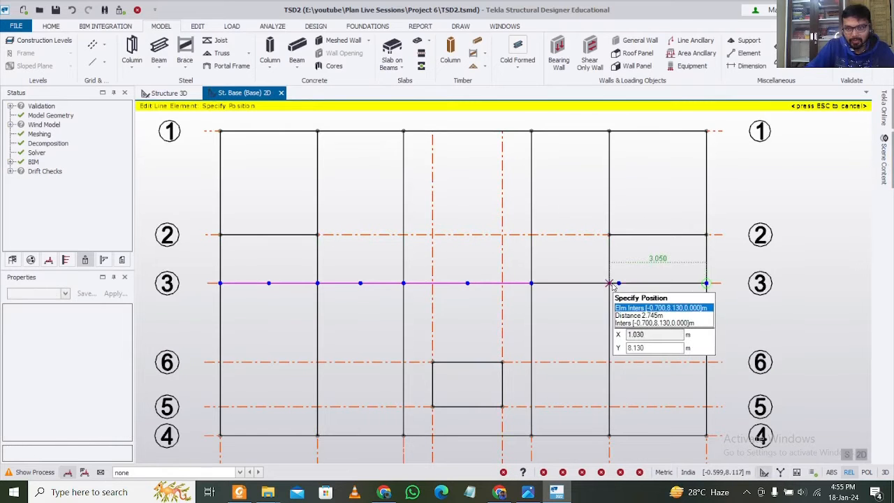
pyautogui.click(608, 305)
# Move the grid line F beam's node between 2 and 4 onto the intersection with grid line 3, and clear the selection
pyautogui.click(608, 307)
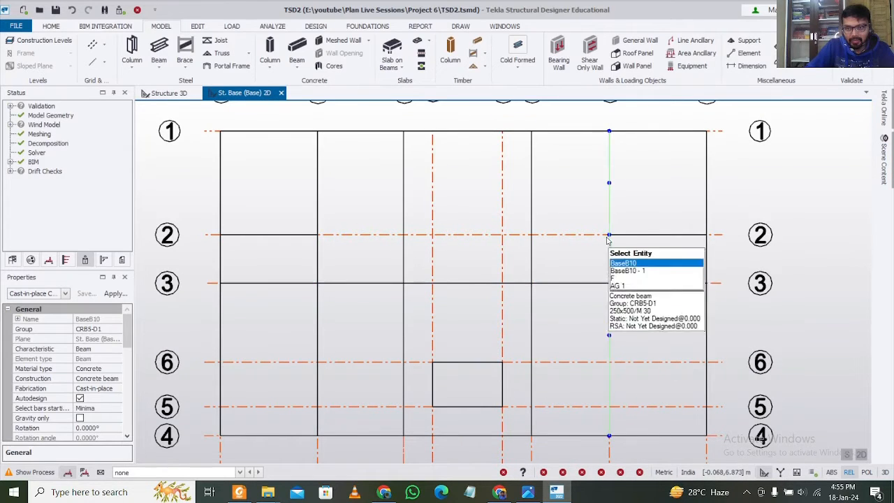
pyautogui.click(609, 340)
pyautogui.click(608, 361)
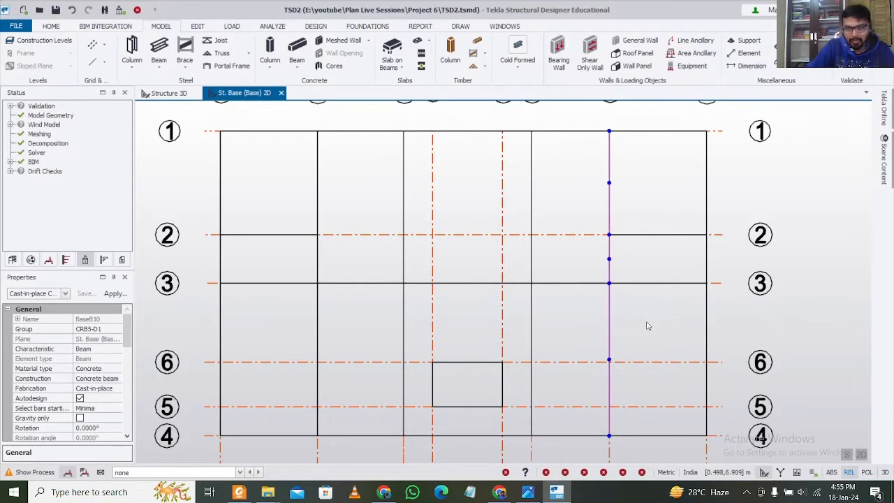
pyautogui.press('Escape')
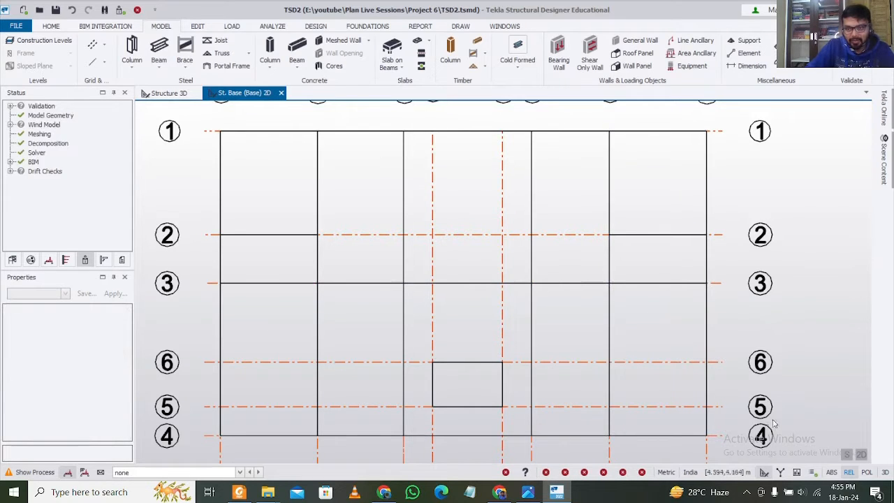
# Examine the beam crossings along grid line F in the solver view, and view the members' display options without changing them
pyautogui.click(779, 473)
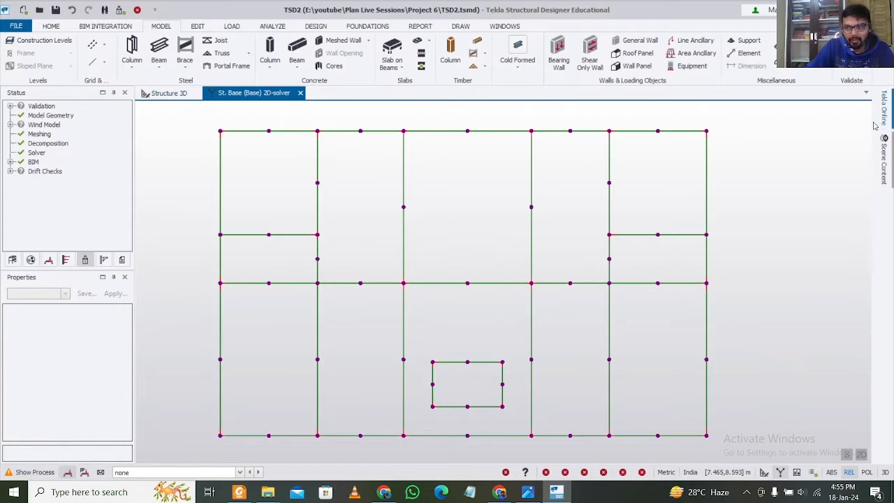
pyautogui.moveTo(885, 166)
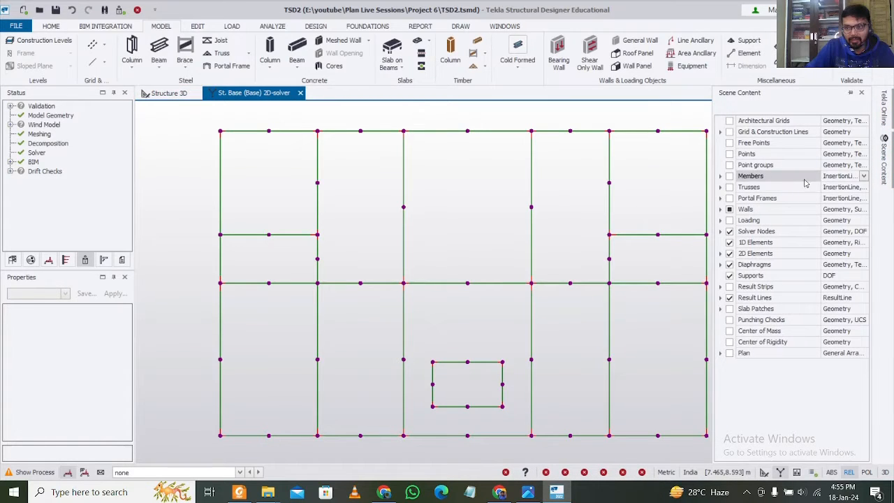
pyautogui.click(863, 176)
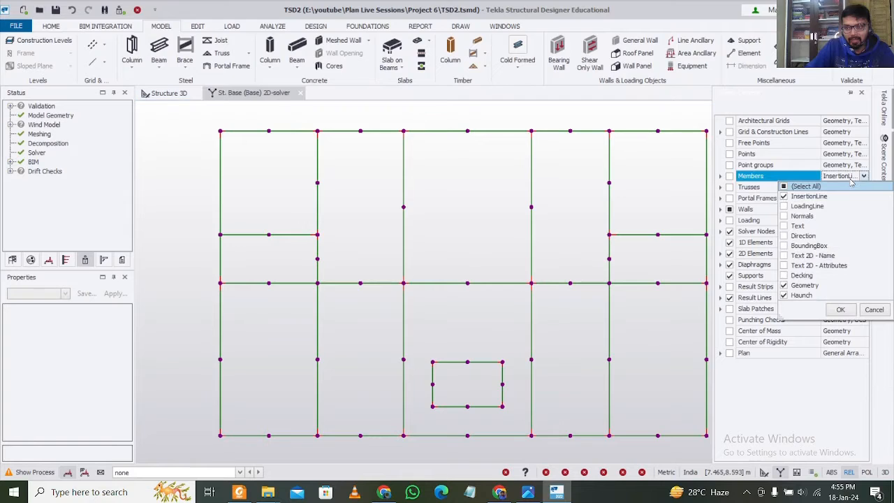
pyautogui.click(784, 286)
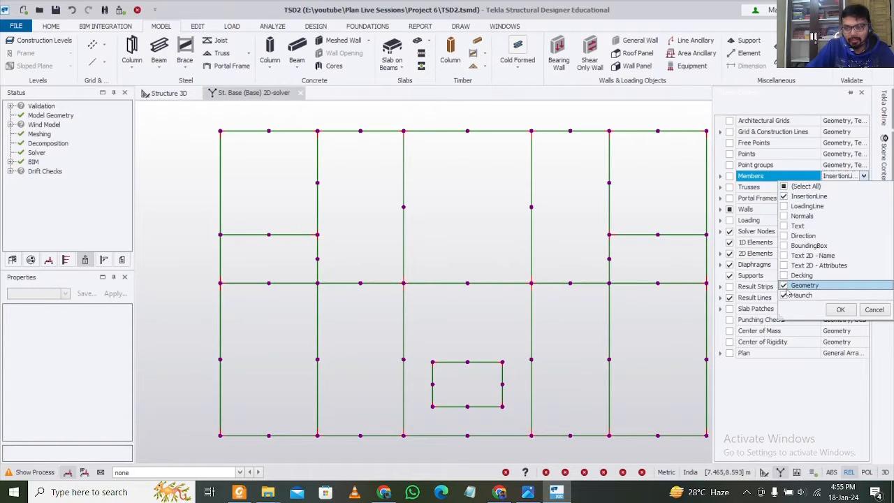
pyautogui.click(710, 323)
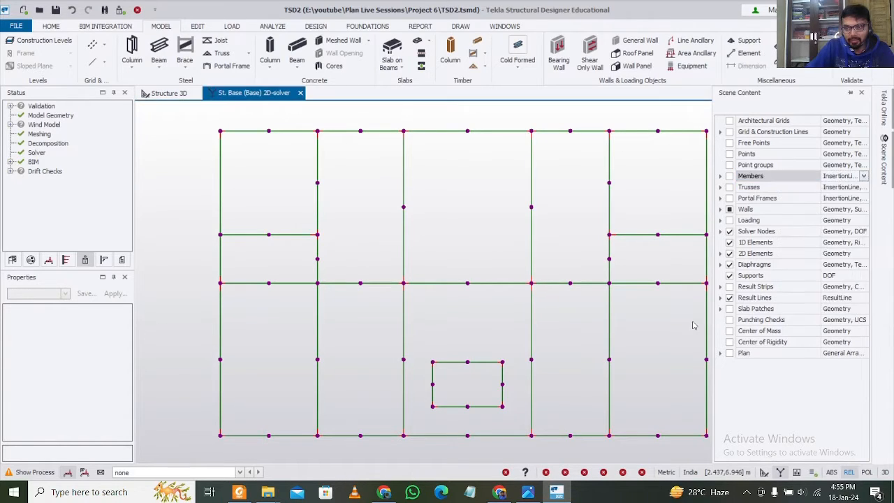
# Return the base plan to the structural view and turn on the Geometry display for members in the scene content
pyautogui.click(764, 473)
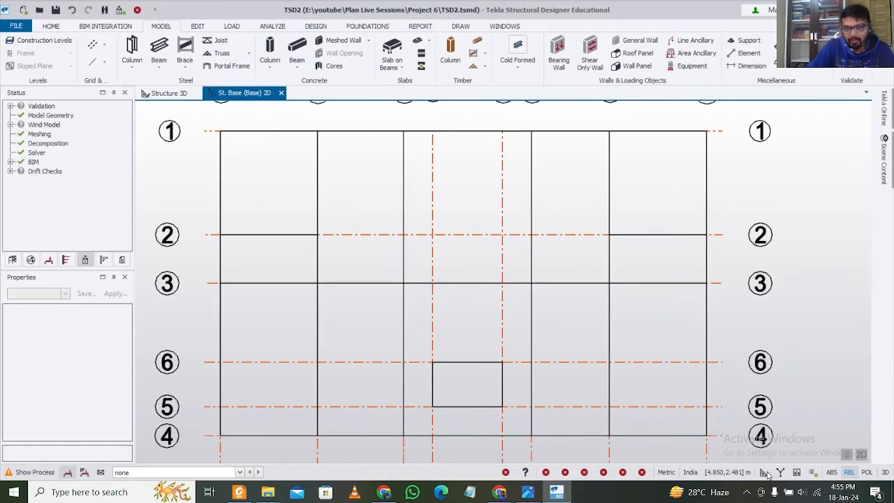
pyautogui.moveTo(884, 157)
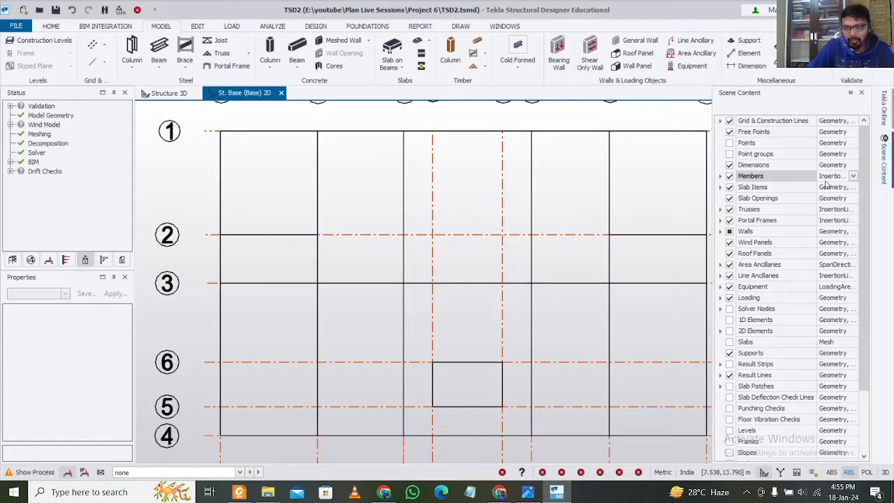
pyautogui.click(832, 177)
pyautogui.click(789, 286)
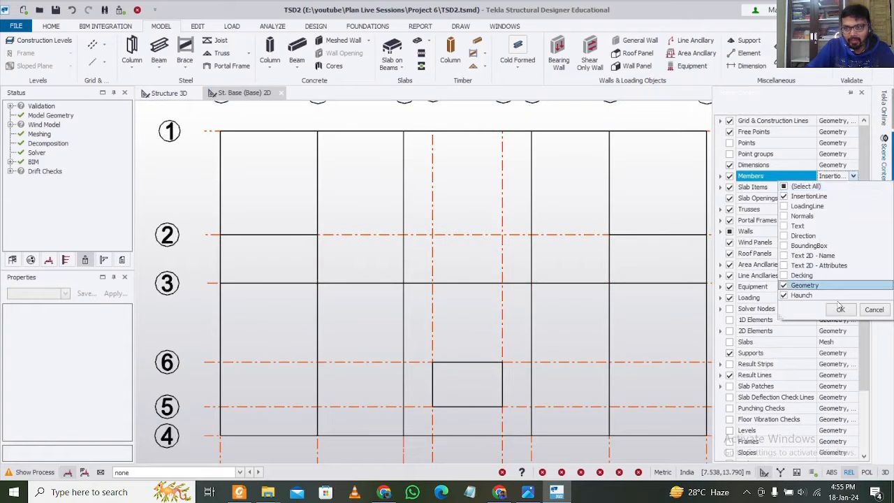
pyautogui.click(840, 309)
pyautogui.click(579, 177)
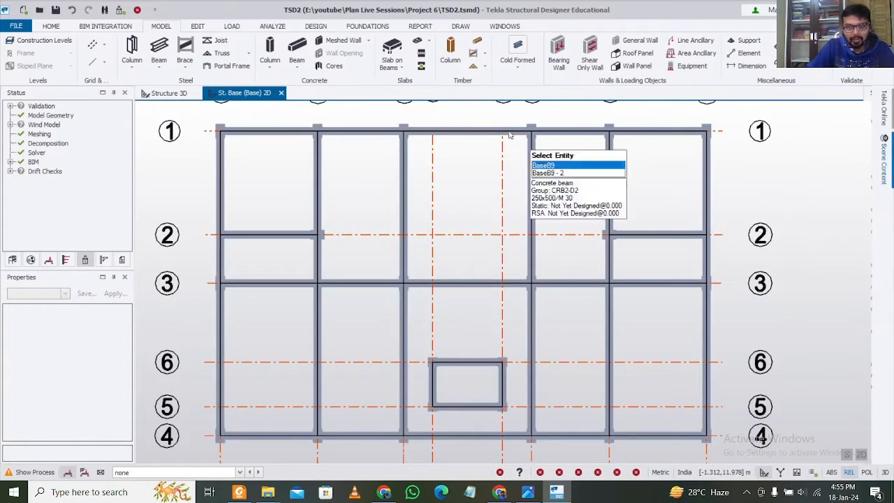
# Examine how the column at E/1 sits relative to the grid line 1 beam, selecting each in turn
pyautogui.moveTo(536, 144); pyautogui.dragTo(525, 161, button='middle')
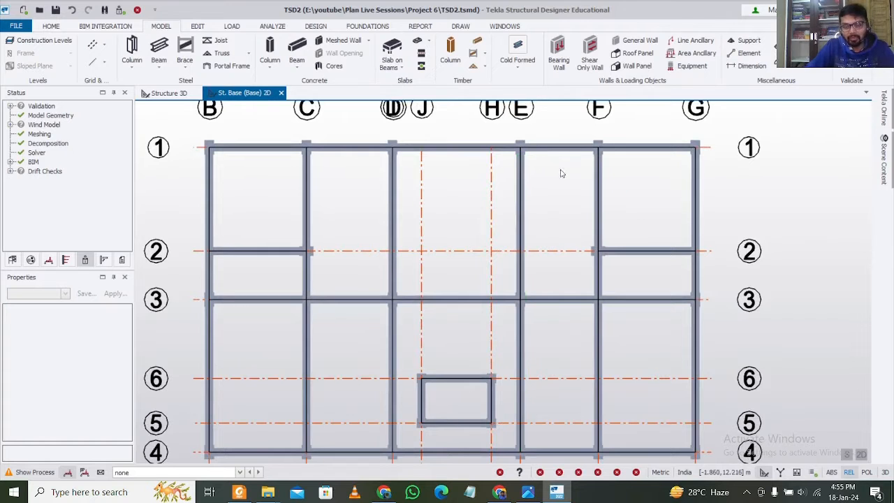
pyautogui.scroll(8, 560, 173)
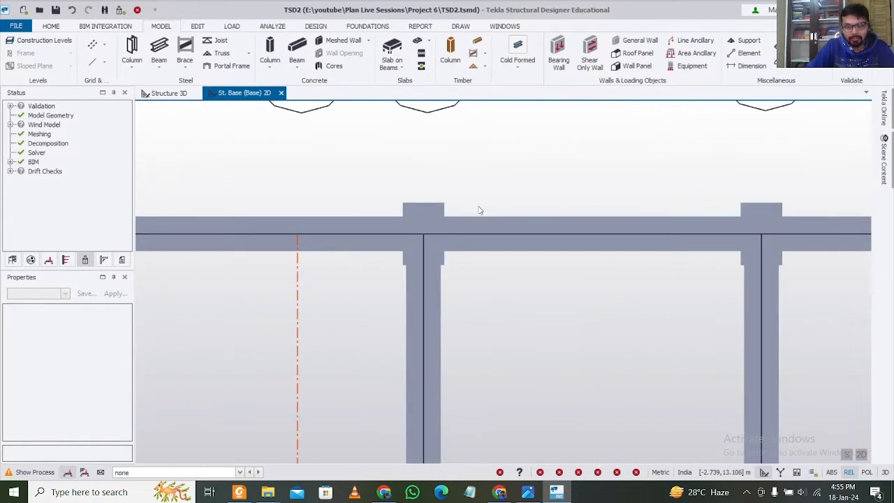
pyautogui.scroll(2, 479, 210)
pyautogui.click(431, 209)
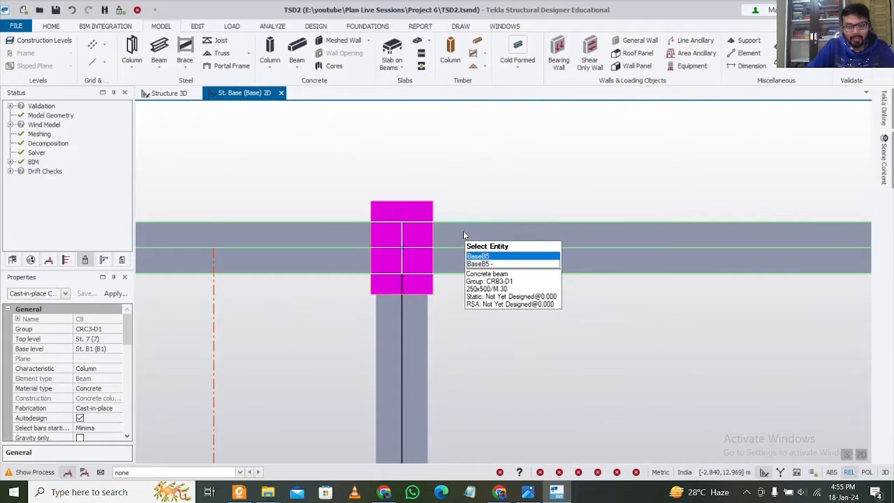
pyautogui.click(463, 236)
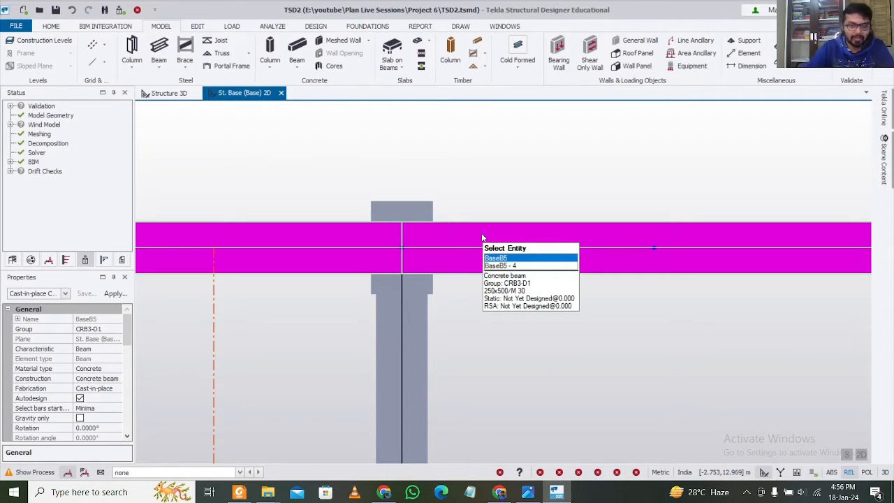
# Set the alignment major offset of the column at E/1 to -100 mm
pyautogui.click(413, 206)
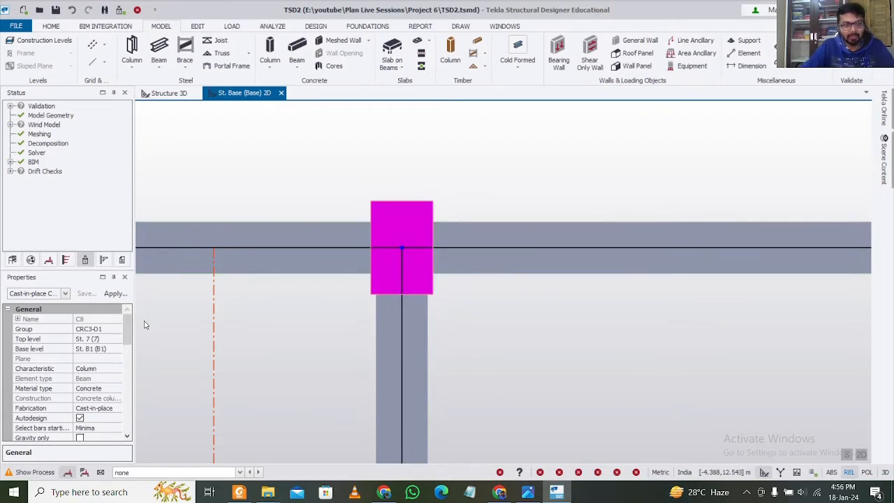
pyautogui.scroll(-5, 366, 305)
pyautogui.moveTo(320, 315); pyautogui.dragTo(400, 297, button='middle')
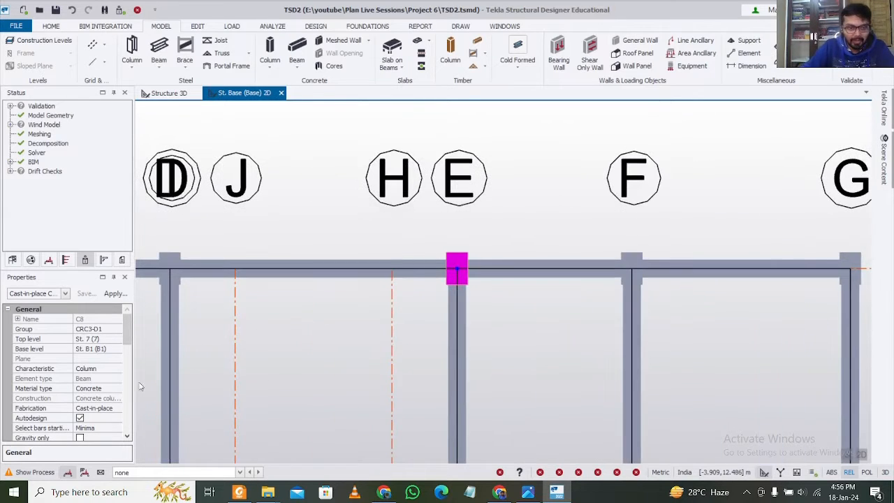
pyautogui.moveTo(127, 333); pyautogui.dragTo(127, 372)
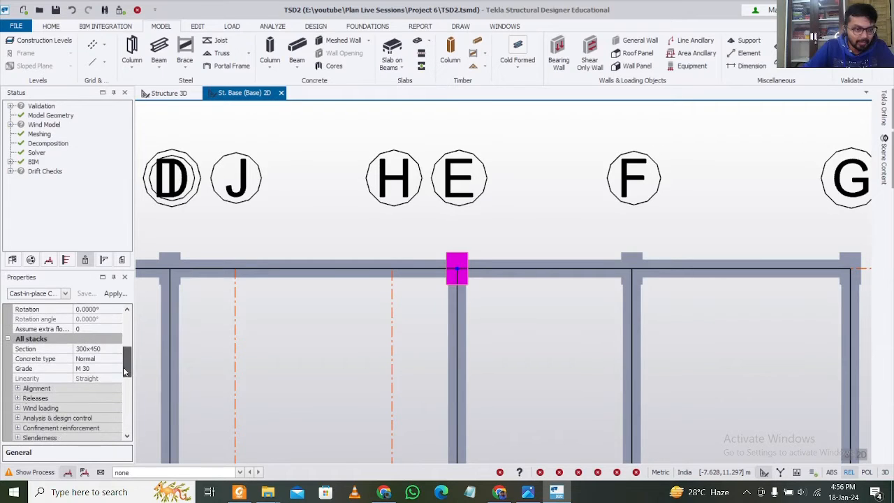
pyautogui.click(19, 390)
pyautogui.click(18, 388)
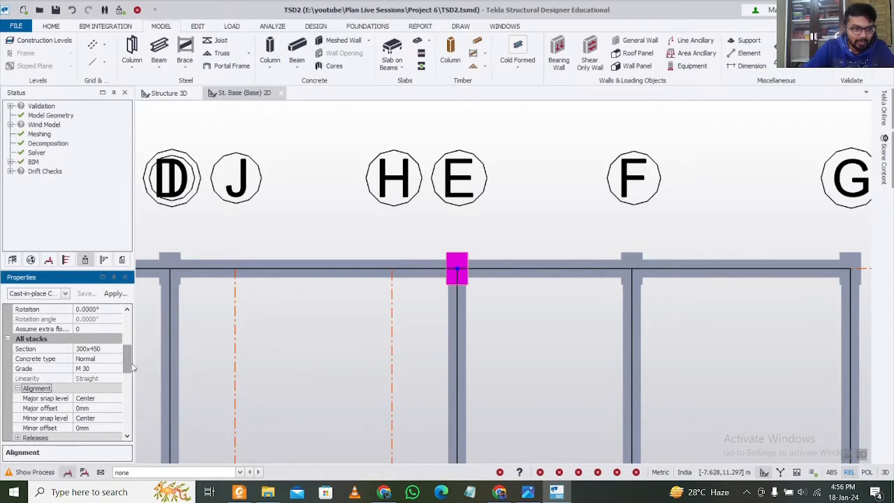
pyautogui.moveTo(128, 368); pyautogui.dragTo(128, 384)
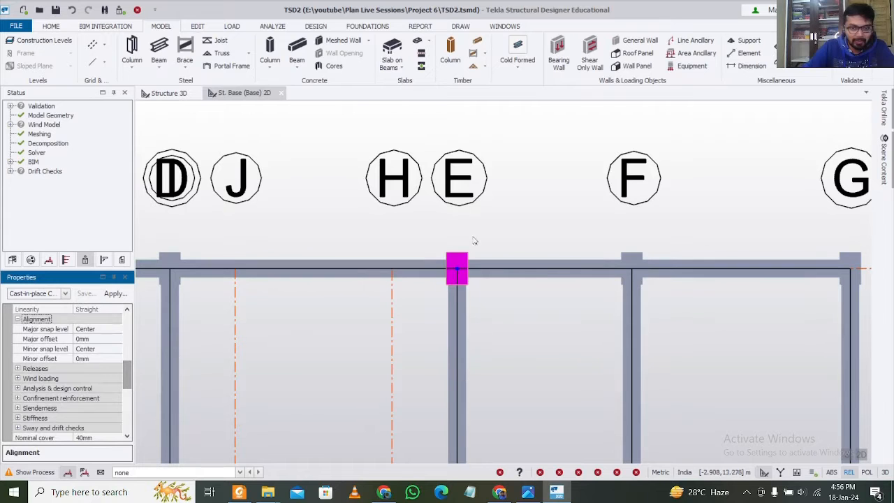
pyautogui.scroll(-5, 454, 273)
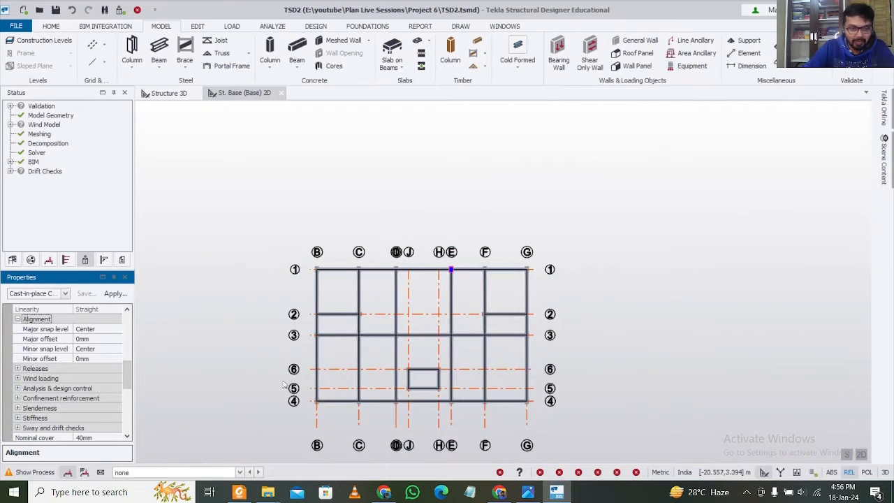
pyautogui.scroll(5, 451, 269)
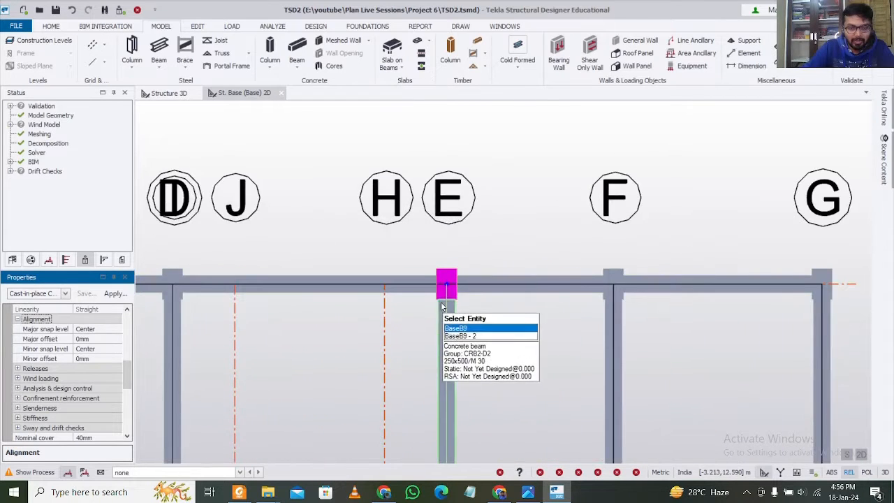
pyautogui.click(115, 338)
pyautogui.doubleClick(115, 338)
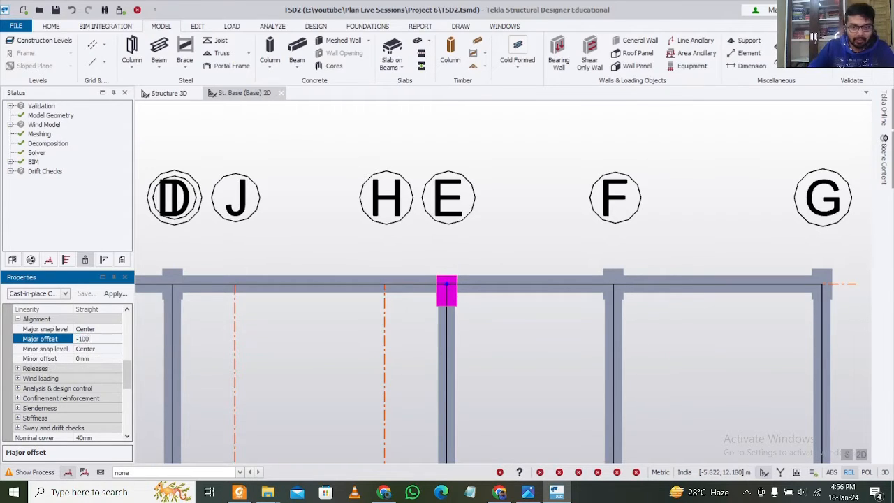
# Select the grid line 1 columns at B, C, D, F and G together
pyautogui.scroll(-4, 392, 307)
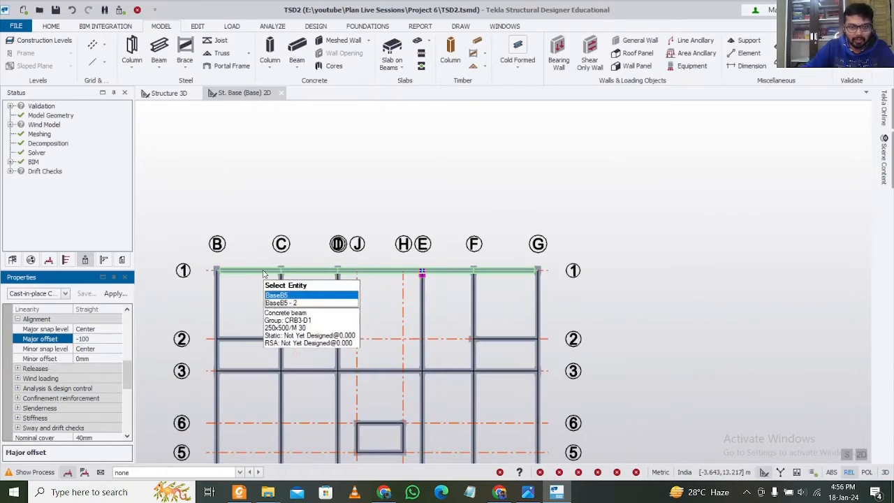
pyautogui.scroll(4, 230, 280)
pyautogui.click(159, 274)
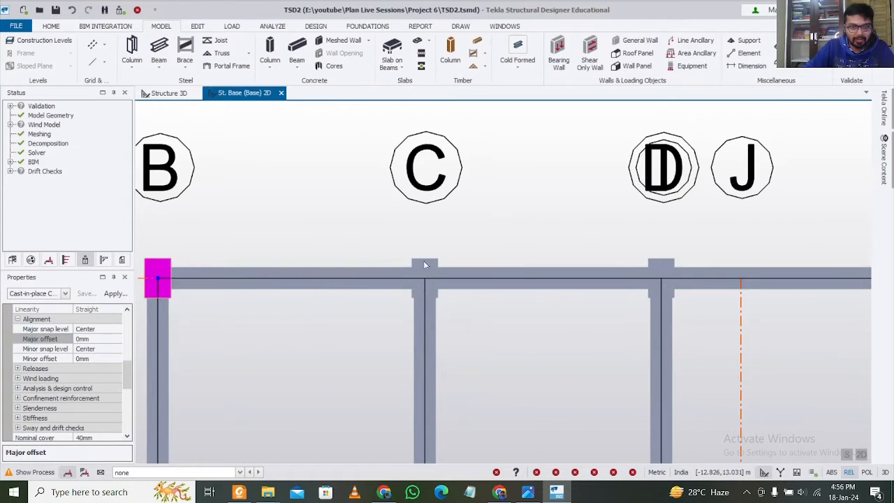
pyautogui.click(424, 264)
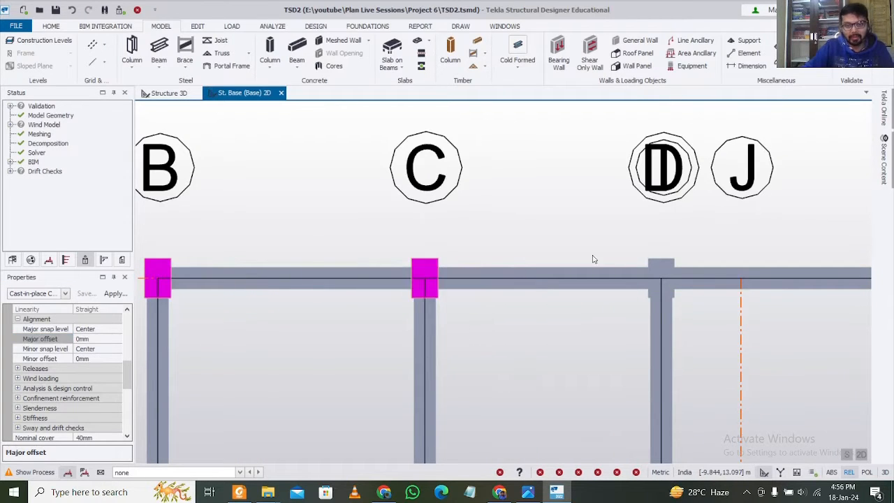
pyautogui.click(655, 265)
pyautogui.scroll(-3, 403, 261)
pyautogui.scroll(-2, 403, 262)
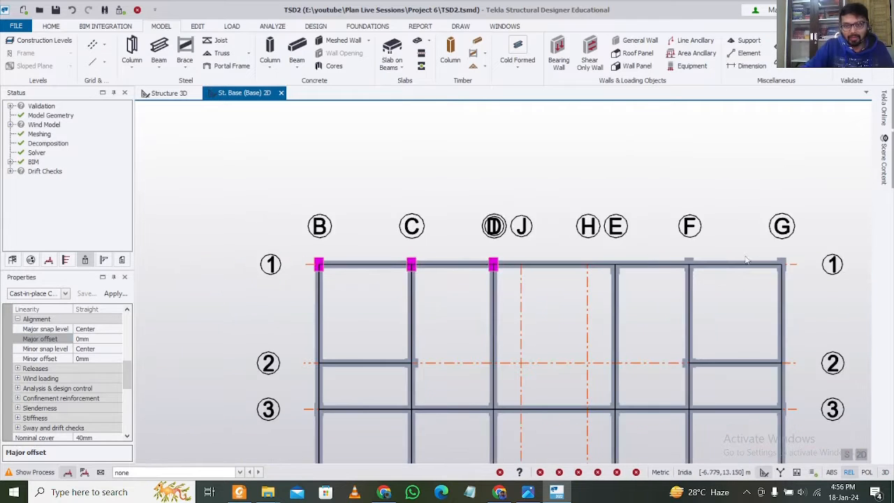
pyautogui.scroll(4, 767, 261)
pyautogui.click(792, 263)
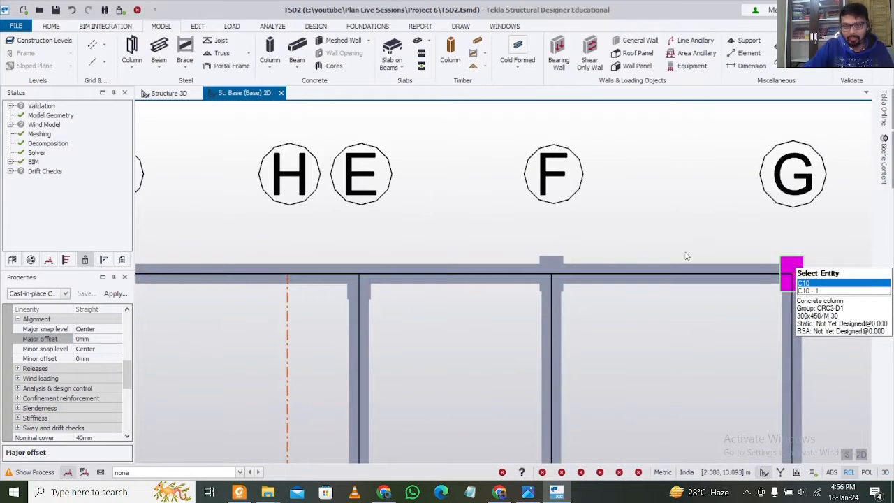
pyautogui.click(548, 261)
pyautogui.scroll(-2, 594, 261)
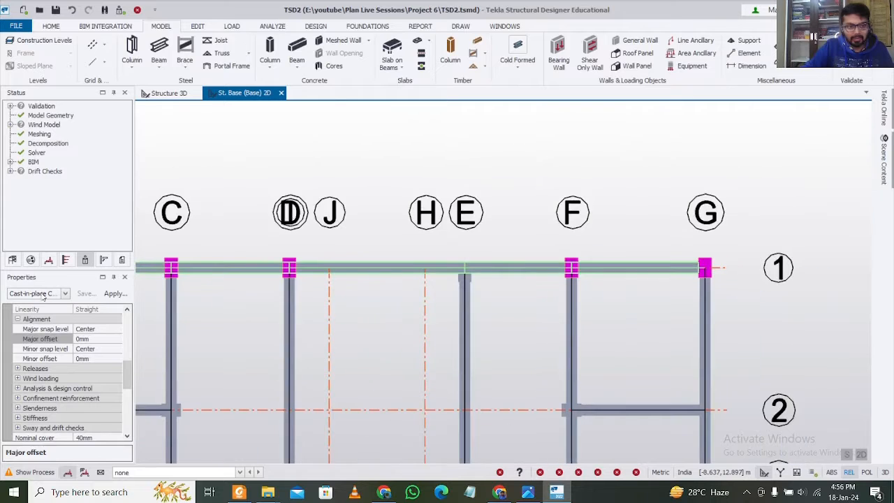
# Set the major offset of the selected columns along grid line 1 to -100 mm
pyautogui.click(99, 343)
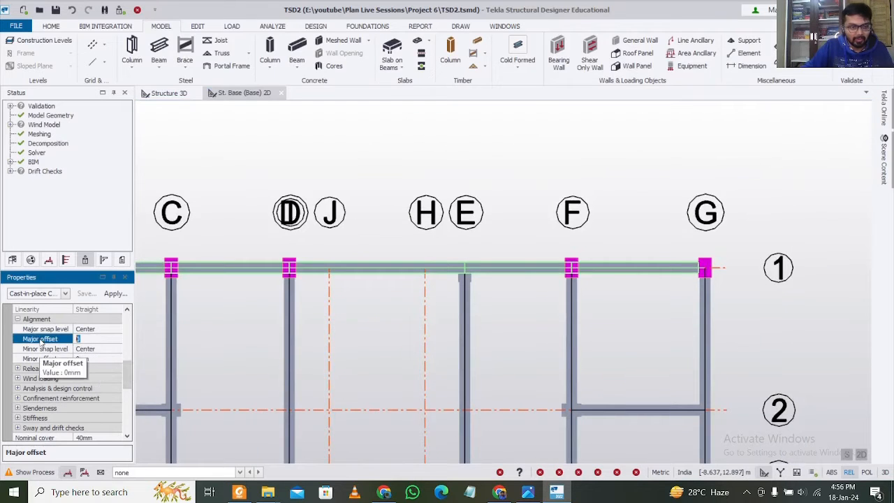
pyautogui.press('Return')
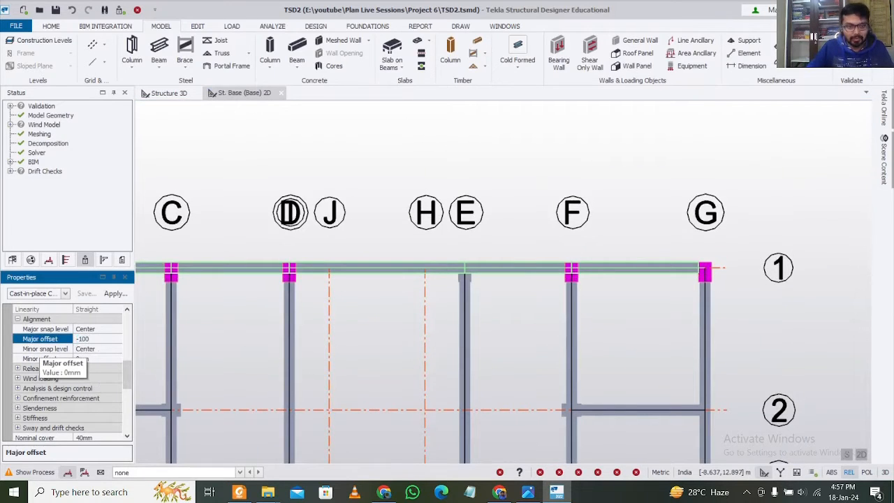
# Select the six columns along grid line 4, from B to G, and set their major offset to 100 mm
pyautogui.scroll(-5, 255, 300)
pyautogui.moveTo(238, 340); pyautogui.dragTo(283, 294, button='middle')
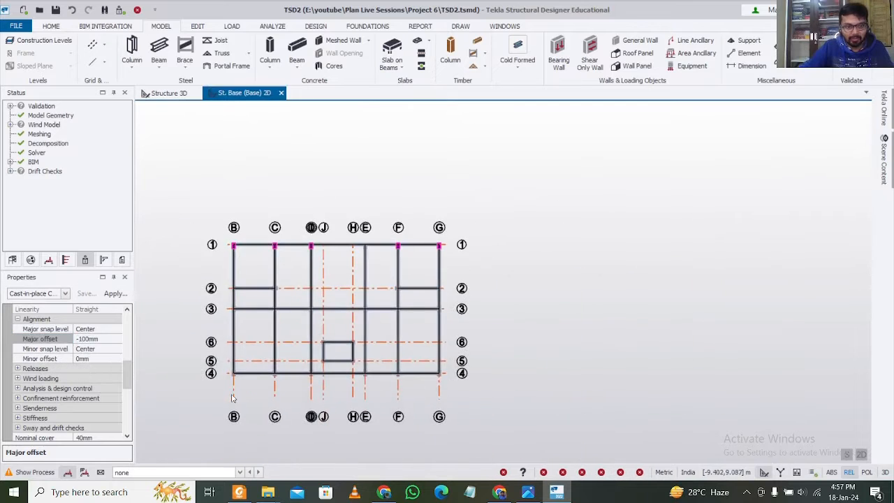
pyautogui.scroll(3, 234, 399)
pyautogui.scroll(4, 230, 355)
pyautogui.click(218, 358)
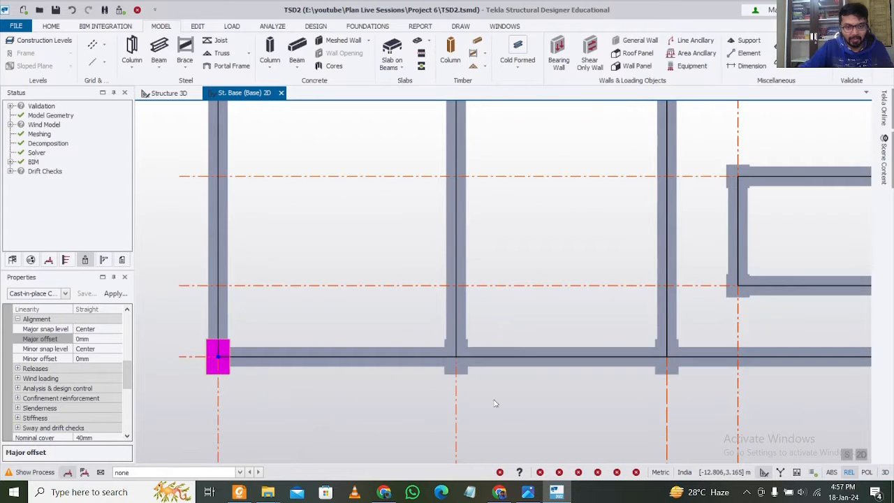
pyautogui.click(462, 381)
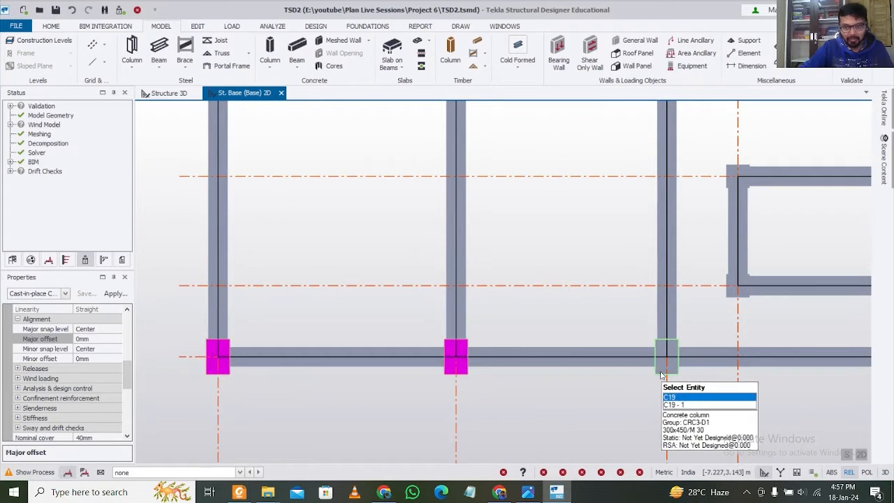
pyautogui.click(663, 375)
pyautogui.scroll(-4, 512, 390)
pyautogui.moveTo(714, 393); pyautogui.dragTo(454, 391, button='middle')
pyautogui.scroll(3, 455, 391)
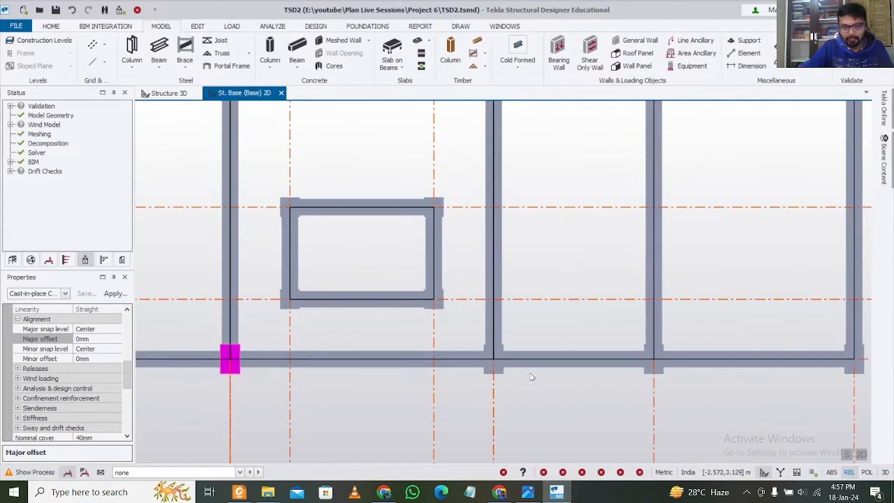
pyautogui.click(490, 374)
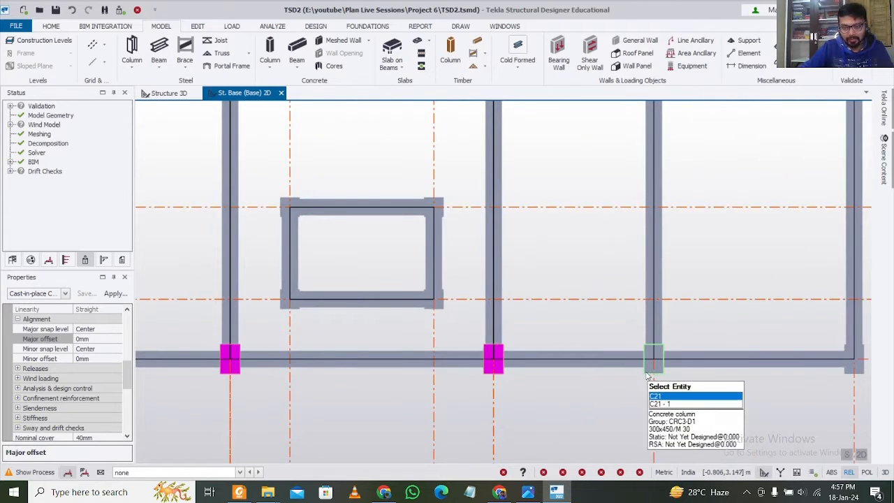
pyautogui.click(646, 375)
pyautogui.click(859, 374)
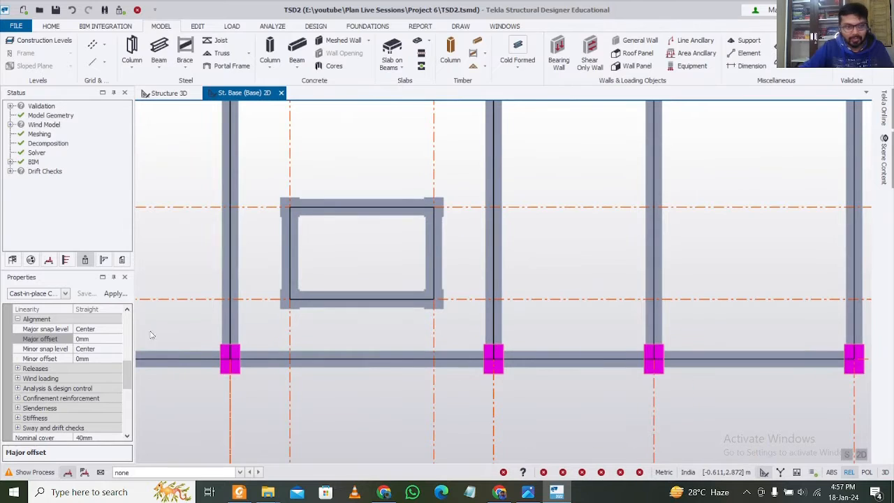
pyautogui.click(26, 339)
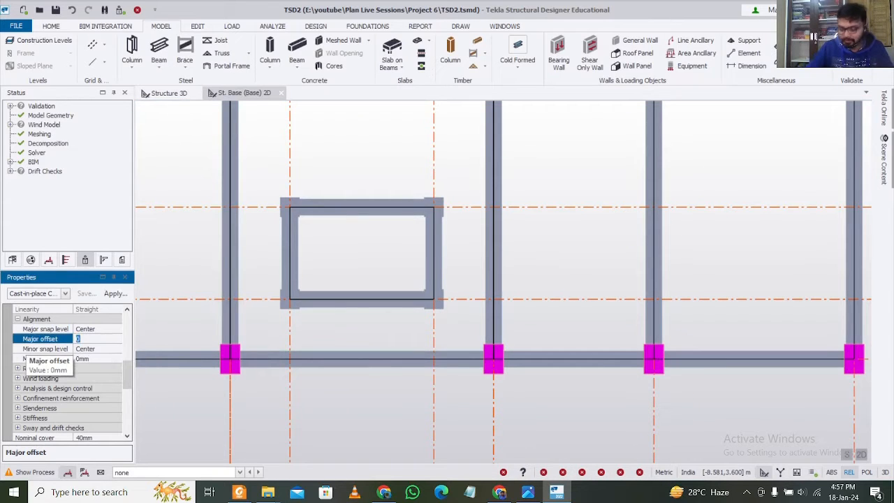
pyautogui.press('Return')
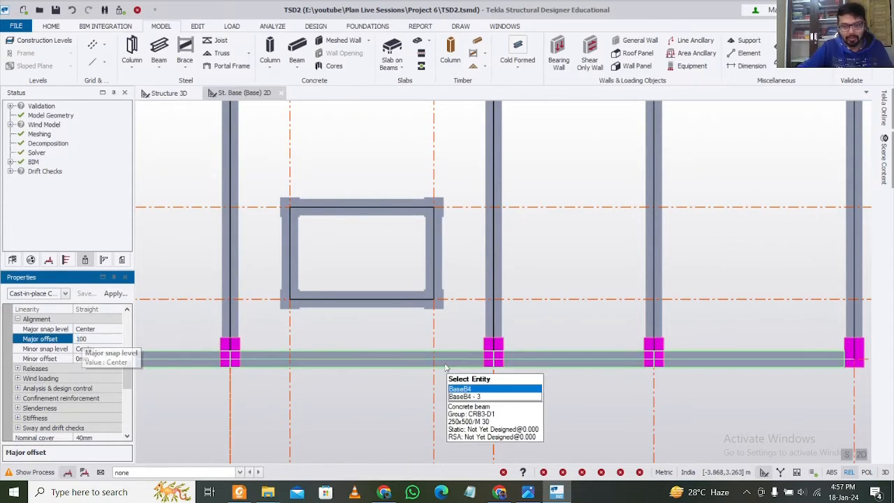
# Select the columns on grid line G at lines 4, 3 and 1, and set their minor offset to -25 mm
pyautogui.scroll(-2, 446, 365)
pyautogui.scroll(5, 772, 359)
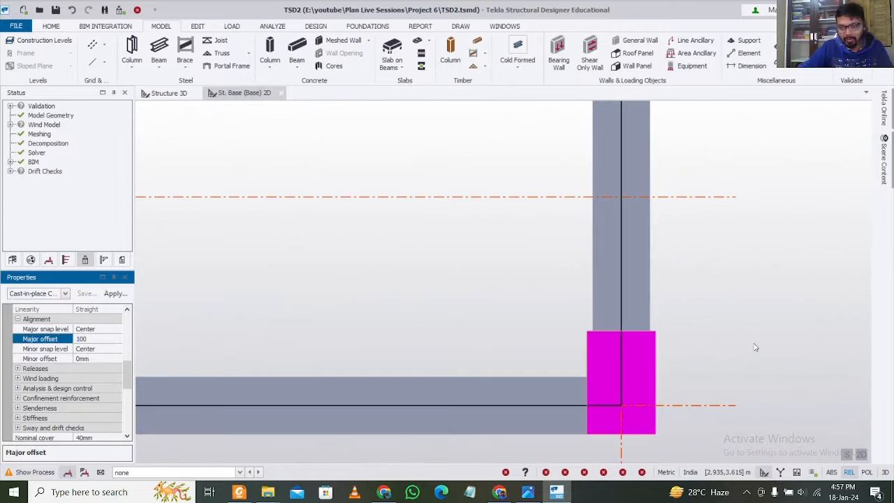
pyautogui.click(695, 346)
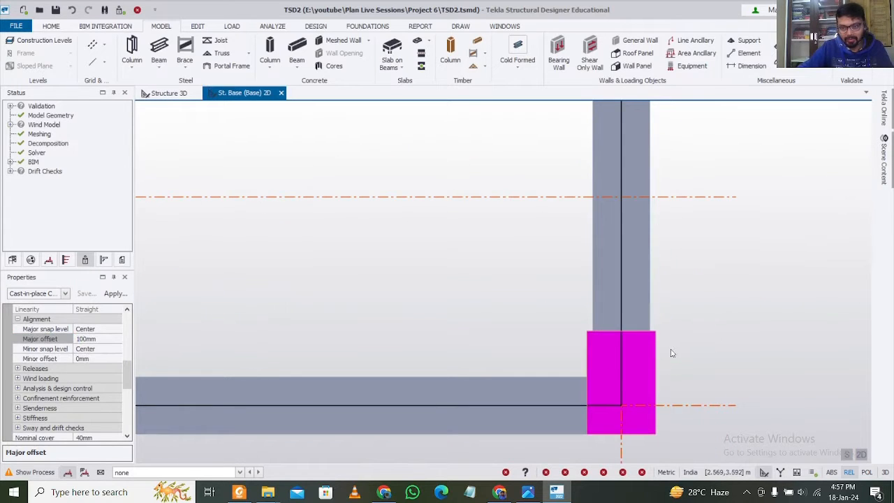
pyautogui.scroll(-4, 673, 357)
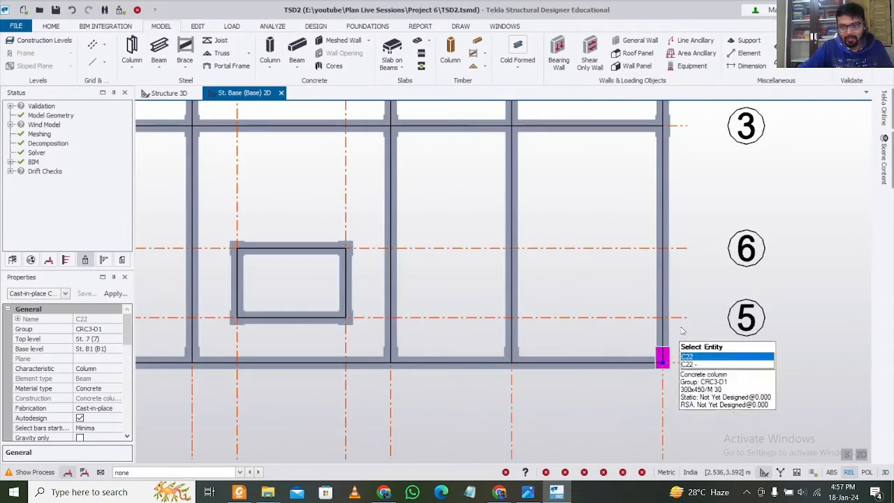
pyautogui.moveTo(700, 257); pyautogui.dragTo(528, 393, button='middle')
pyautogui.moveTo(481, 284); pyautogui.dragTo(487, 342, button='middle')
pyautogui.scroll(3, 487, 337)
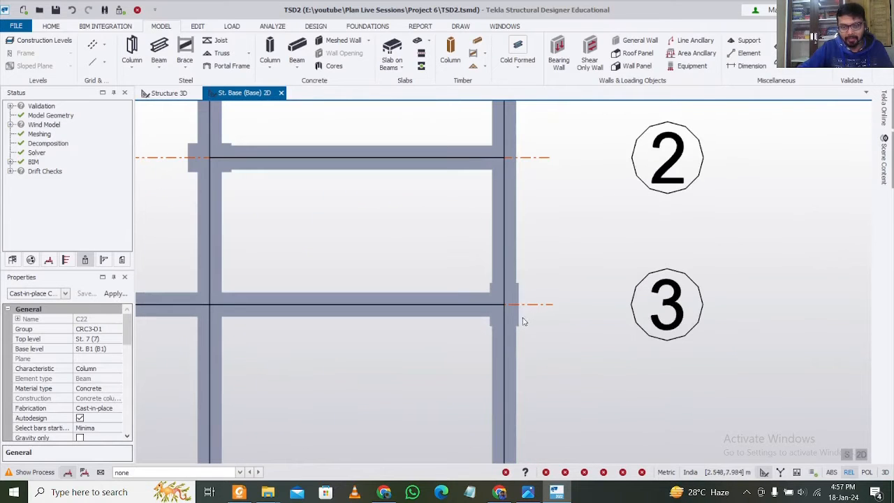
pyautogui.click(520, 323)
pyautogui.scroll(-5, 544, 335)
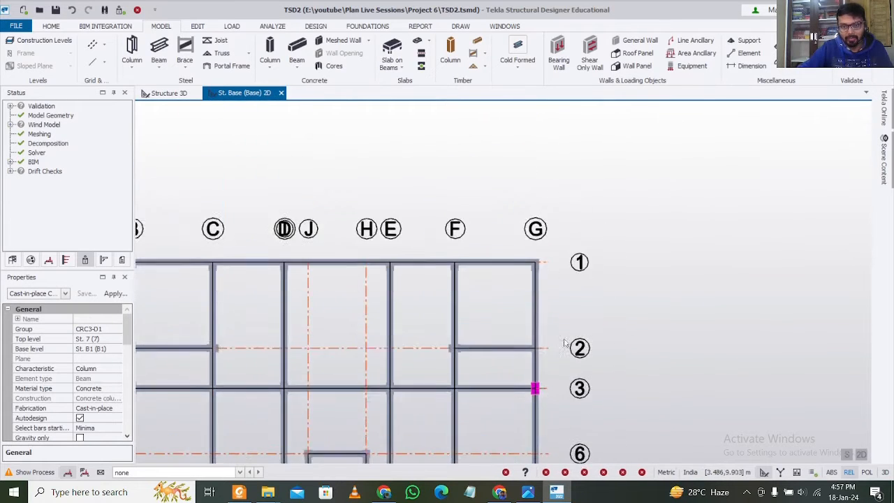
pyautogui.scroll(5, 564, 343)
pyautogui.click(569, 284)
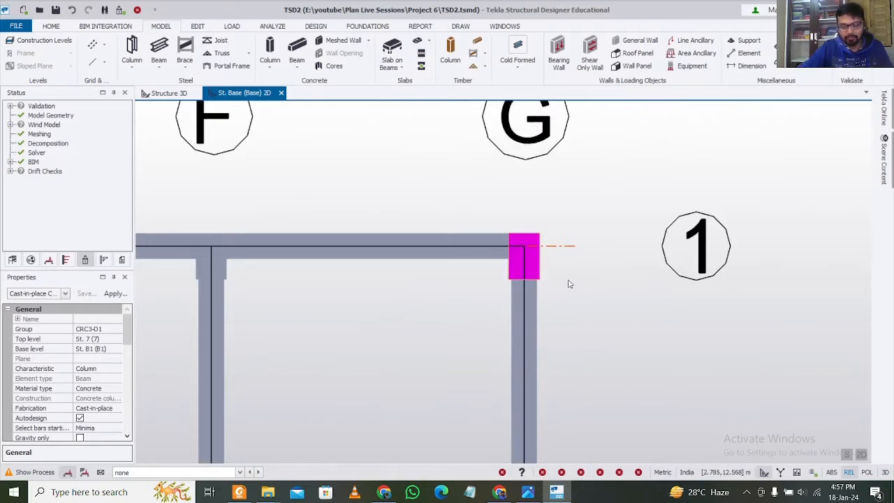
pyautogui.scroll(3, 569, 283)
pyautogui.moveTo(479, 292)
pyautogui.scroll(1, 474, 293)
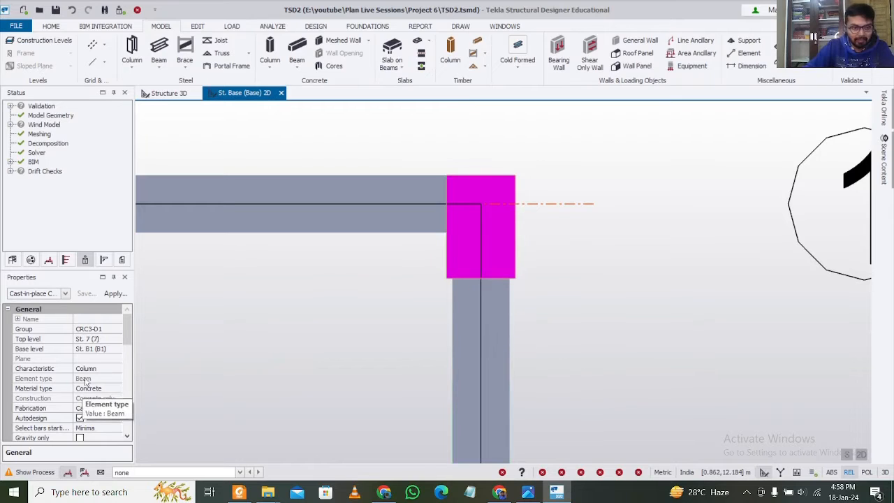
pyautogui.moveTo(128, 333); pyautogui.dragTo(123, 364)
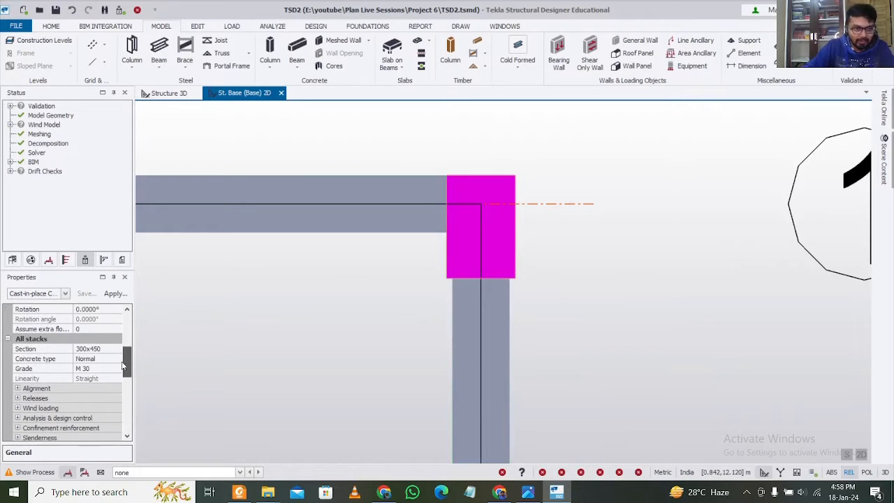
pyautogui.click(19, 388)
pyautogui.moveTo(129, 356); pyautogui.dragTo(128, 375)
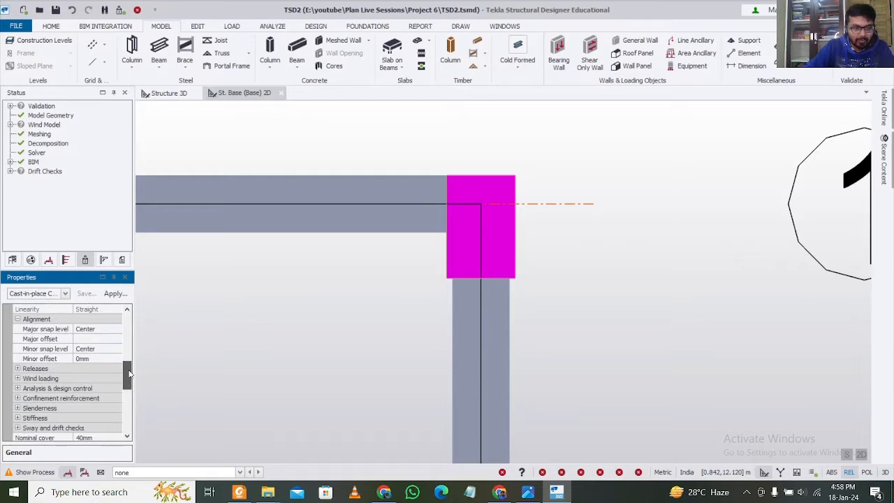
pyautogui.click(97, 359)
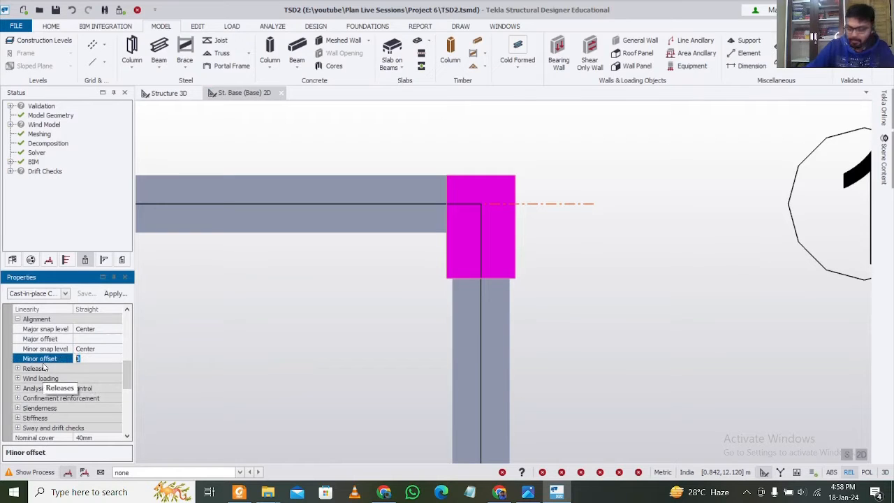
pyautogui.write('-25')
pyautogui.press('Return')
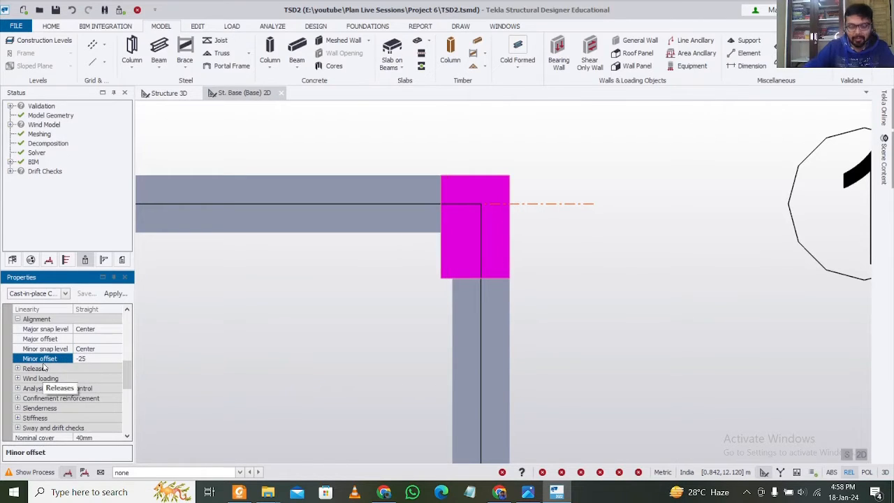
# Select the columns on grid line B at lines 1, 3 and 4, and set their minor offset to 25 mm
pyautogui.scroll(-2, 487, 317)
pyautogui.scroll(-2, 486, 318)
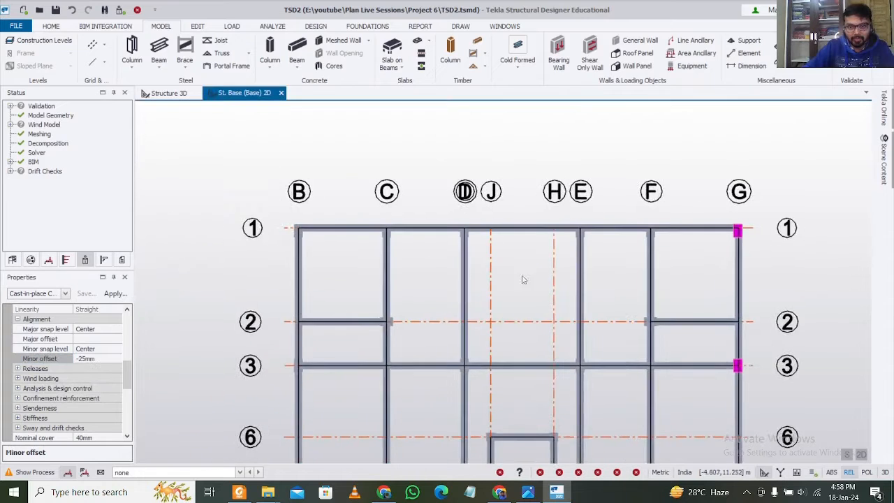
pyautogui.scroll(2, 442, 243)
pyautogui.scroll(2, 442, 243)
pyautogui.click(441, 242)
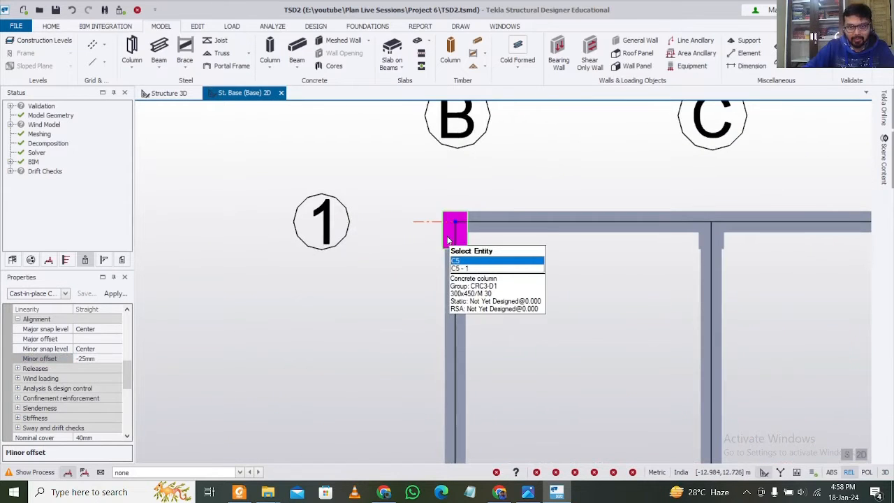
pyautogui.scroll(-3, 445, 241)
pyautogui.scroll(2, 435, 386)
pyautogui.scroll(-2, 435, 386)
pyautogui.scroll(3, 431, 311)
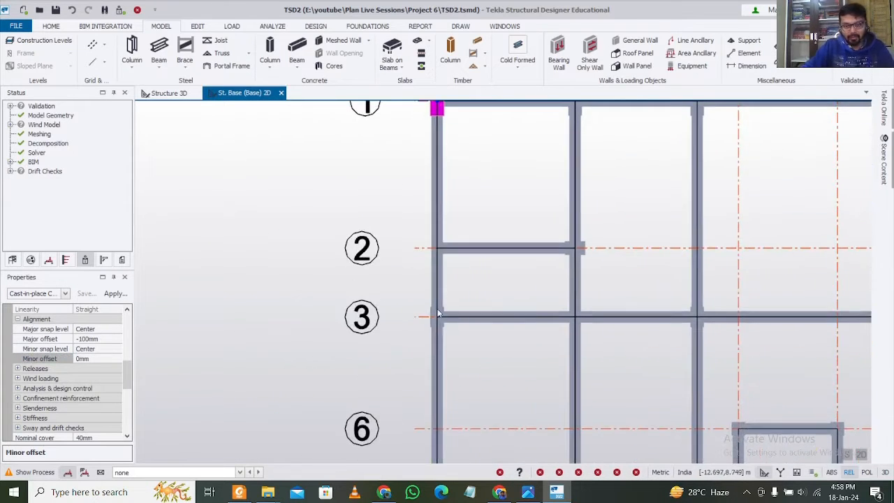
pyautogui.click(432, 310)
pyautogui.scroll(-3, 412, 308)
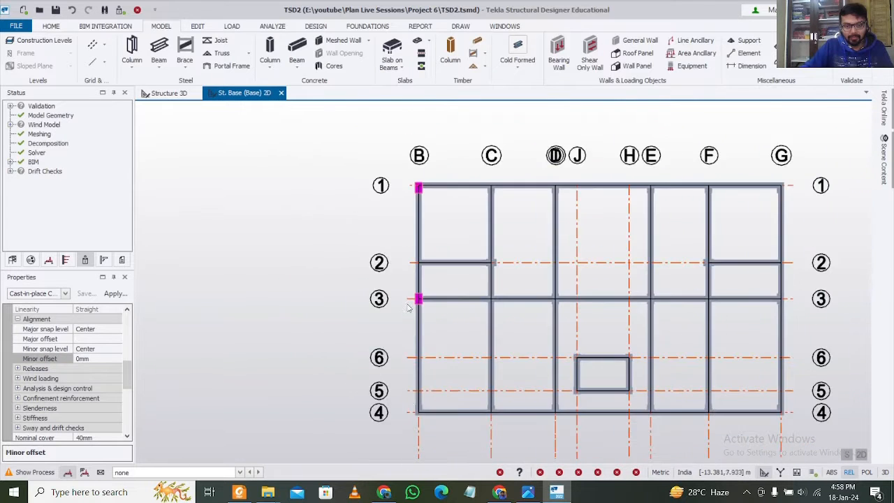
pyautogui.scroll(4, 411, 408)
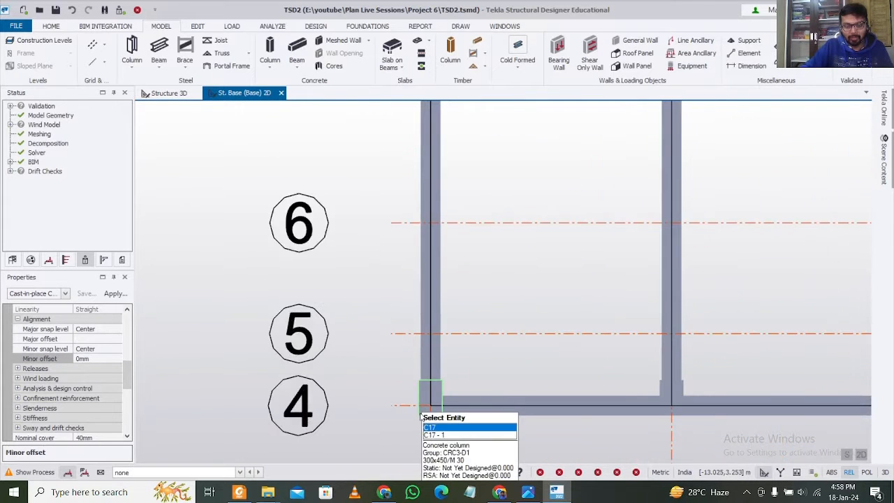
pyautogui.click(422, 406)
pyautogui.scroll(-3, 367, 406)
pyautogui.scroll(3, 360, 410)
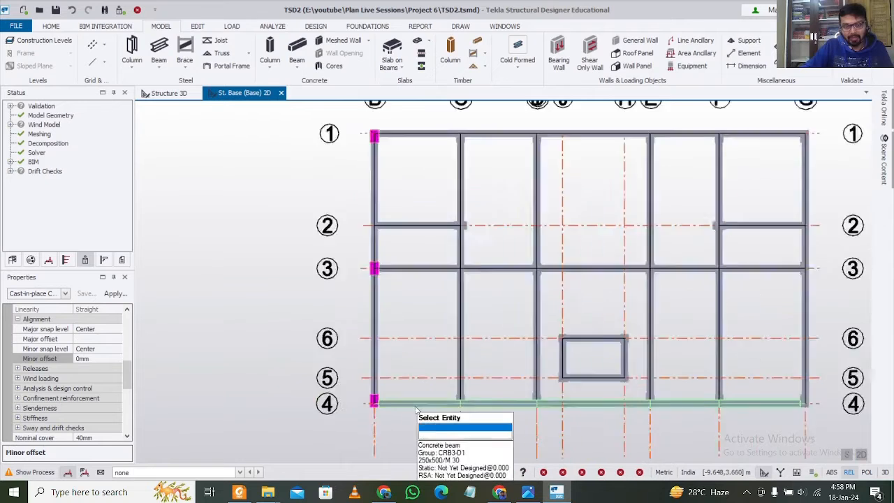
pyautogui.scroll(4, 357, 412)
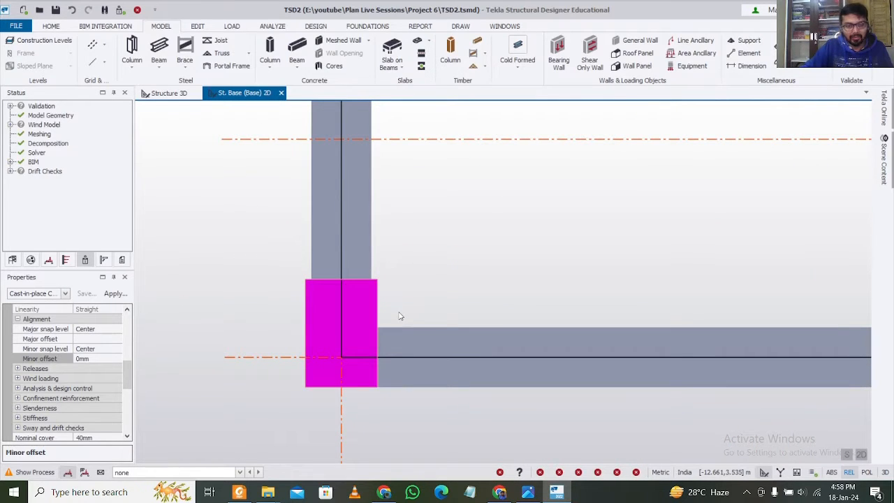
pyautogui.click(98, 359)
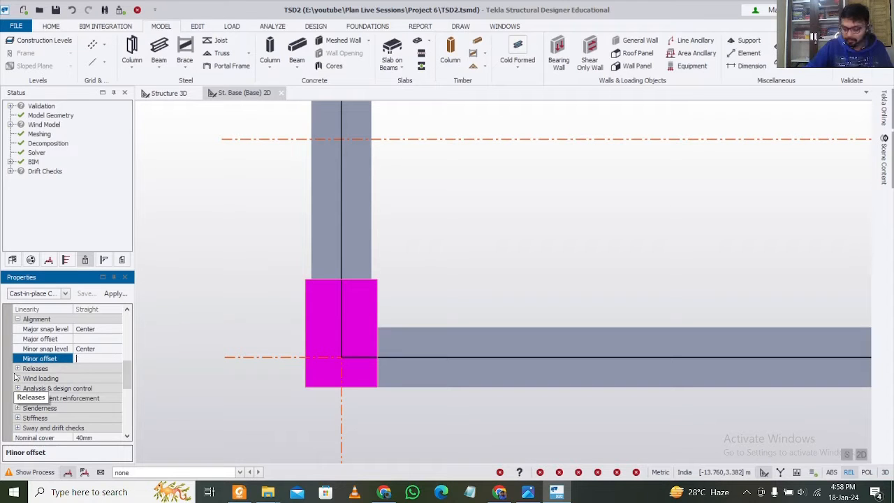
pyautogui.press('Return')
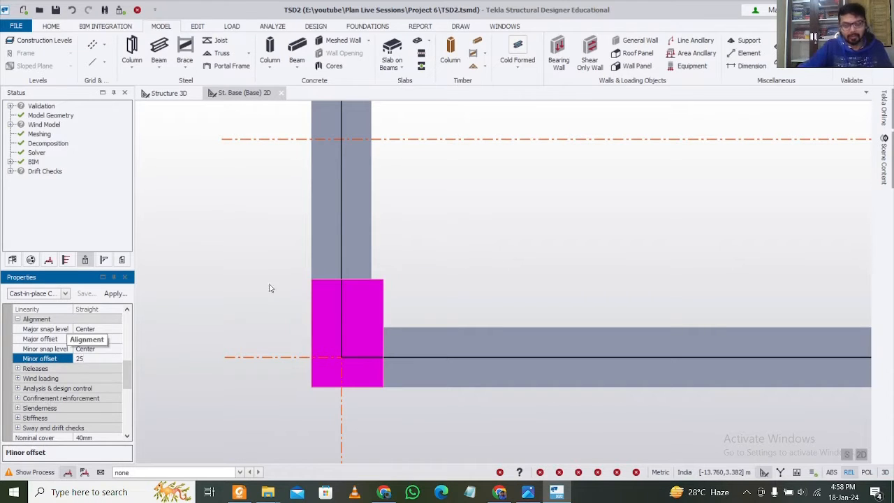
# Switch to the Structure 3D view and orient the model to an isometric view showing the top, left and front sides
pyautogui.scroll(-10, 464, 285)
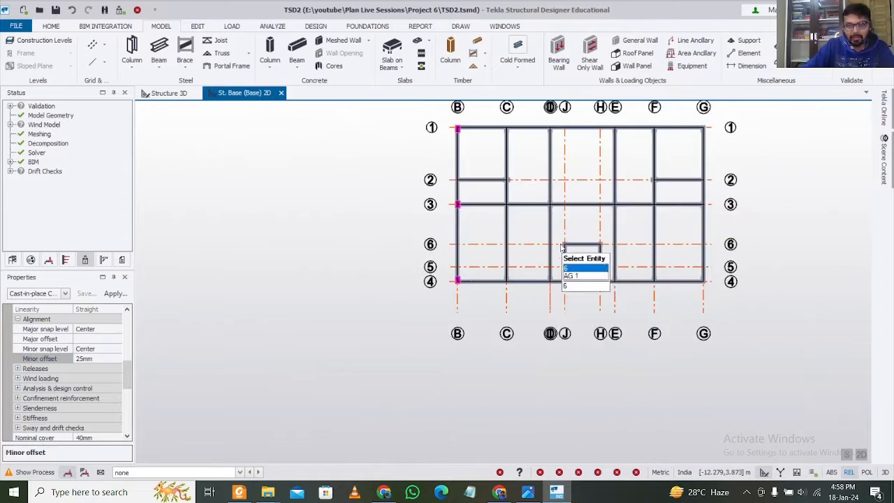
pyautogui.click(168, 92)
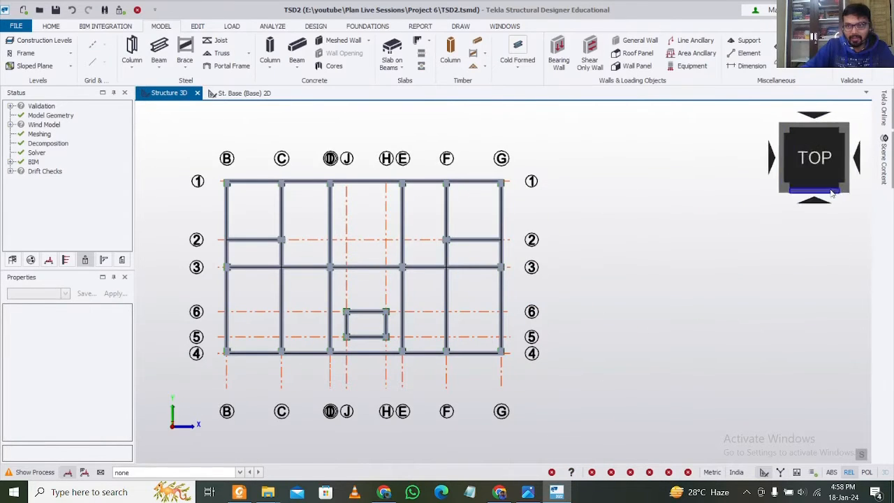
pyautogui.click(782, 194)
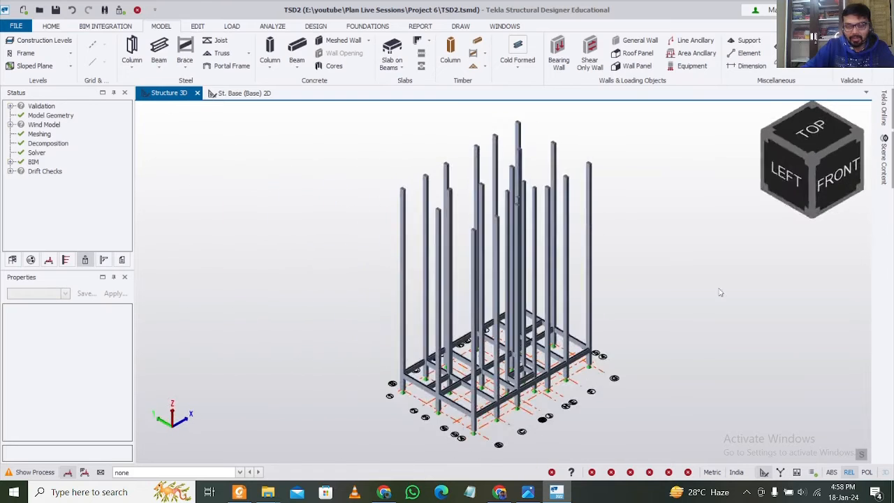
pyautogui.rightClick(605, 299)
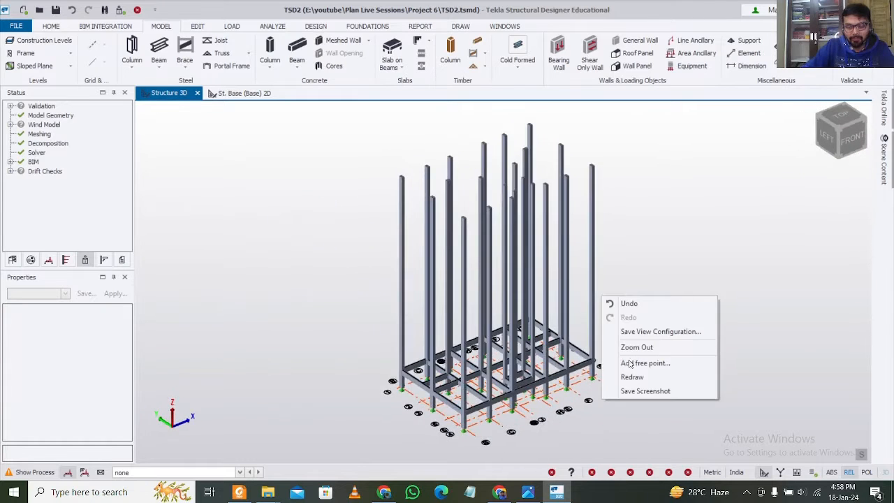
pyautogui.click(626, 288)
pyautogui.moveTo(637, 331); pyautogui.dragTo(570, 264, button='right')
# Select the whole model, filter the selection to the supports, set their Mx and My to Fixed, and clear the selection
pyautogui.moveTo(371, 127); pyautogui.dragTo(706, 454)
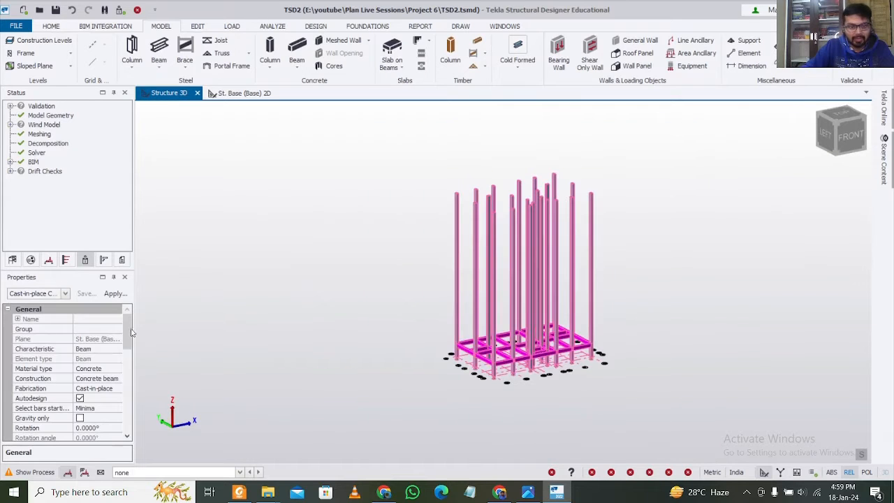
pyautogui.click(65, 293)
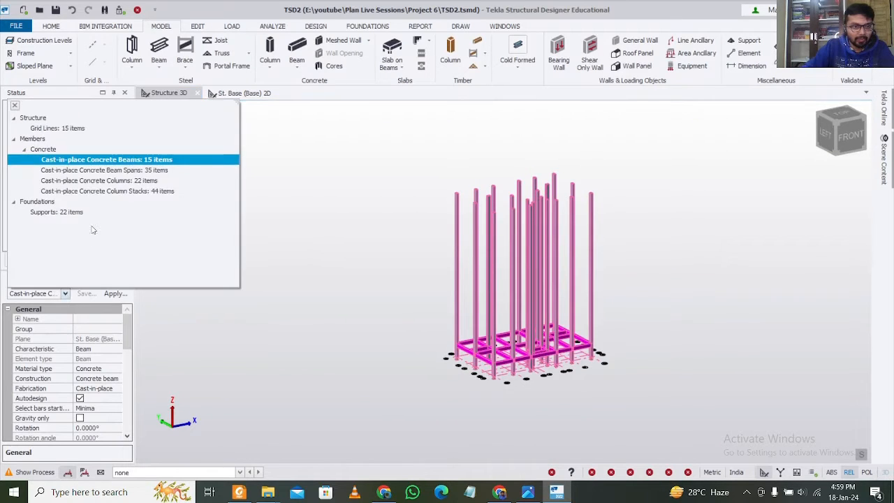
pyautogui.click(94, 213)
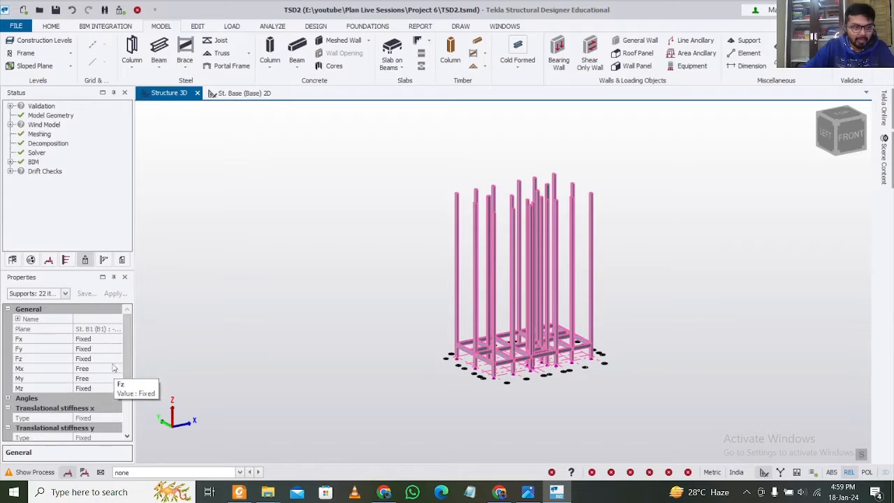
pyautogui.click(112, 368)
pyautogui.click(117, 369)
pyautogui.click(108, 379)
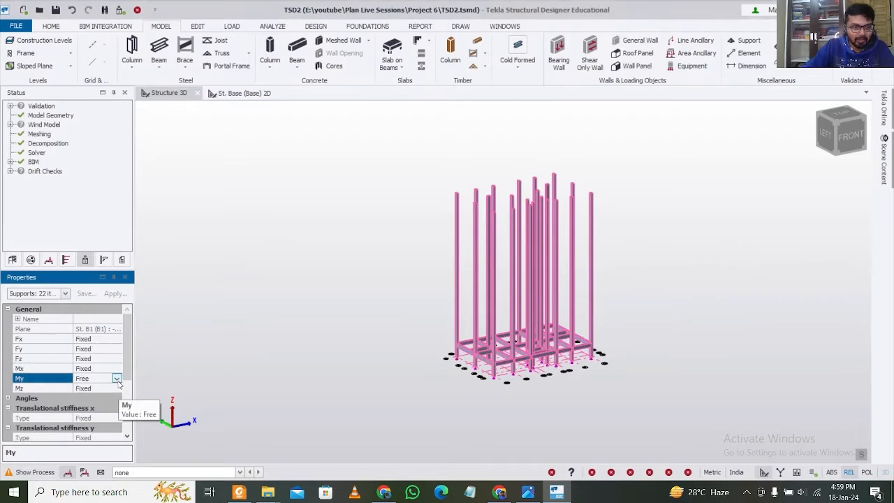
pyautogui.click(117, 379)
pyautogui.click(111, 390)
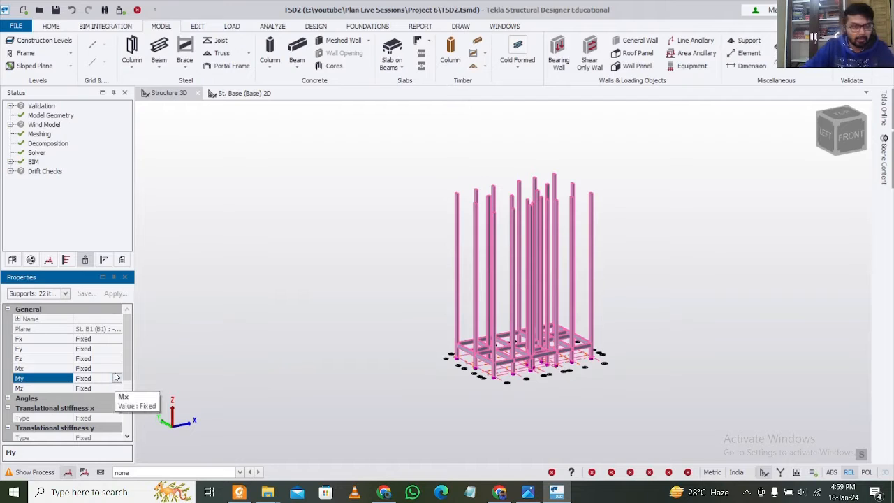
pyautogui.click(354, 308)
pyautogui.press('Escape')
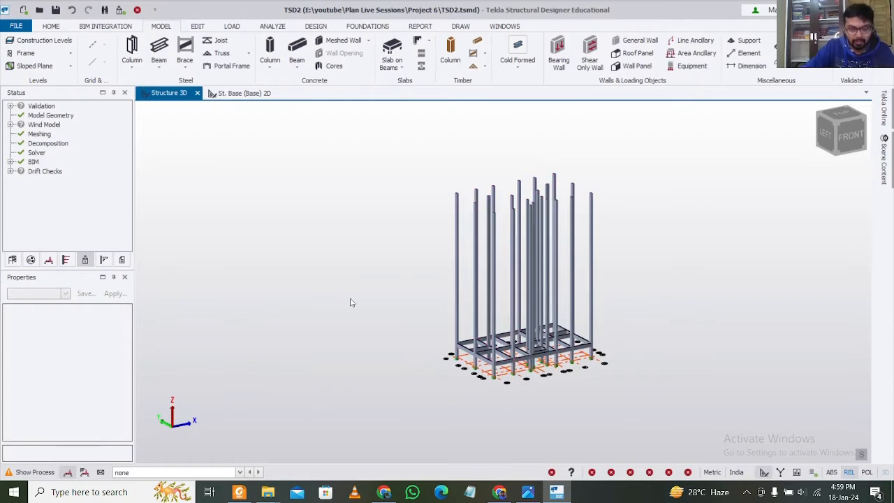
# In the construction levels, set the source of levels 2 and 3 to level 1
pyautogui.moveTo(701, 449); pyautogui.dragTo(599, 425, button='middle')
pyautogui.scroll(5, 552, 391)
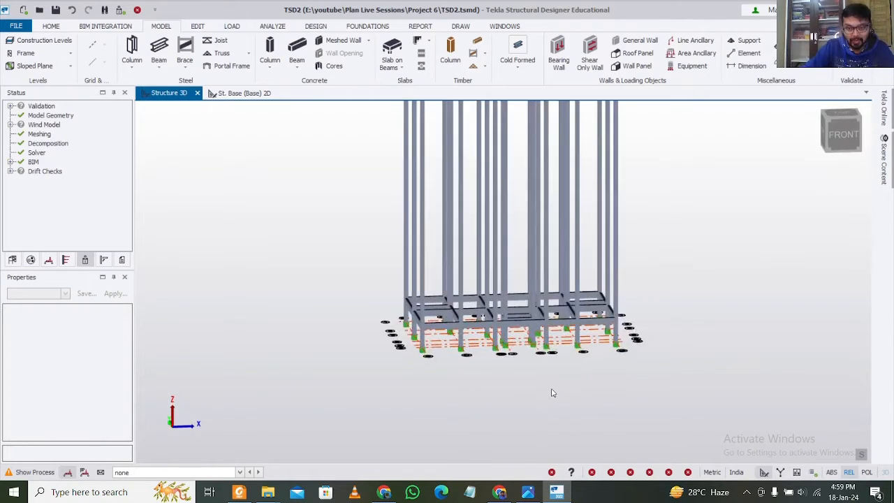
pyautogui.moveTo(552, 391); pyautogui.dragTo(570, 368, button='middle')
pyautogui.scroll(-5, 524, 393)
pyautogui.scroll(-4, 508, 370)
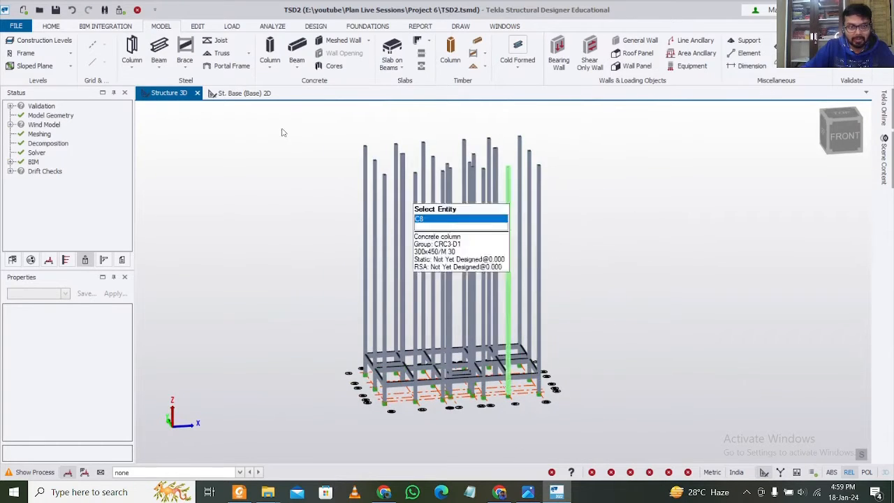
pyautogui.click(67, 44)
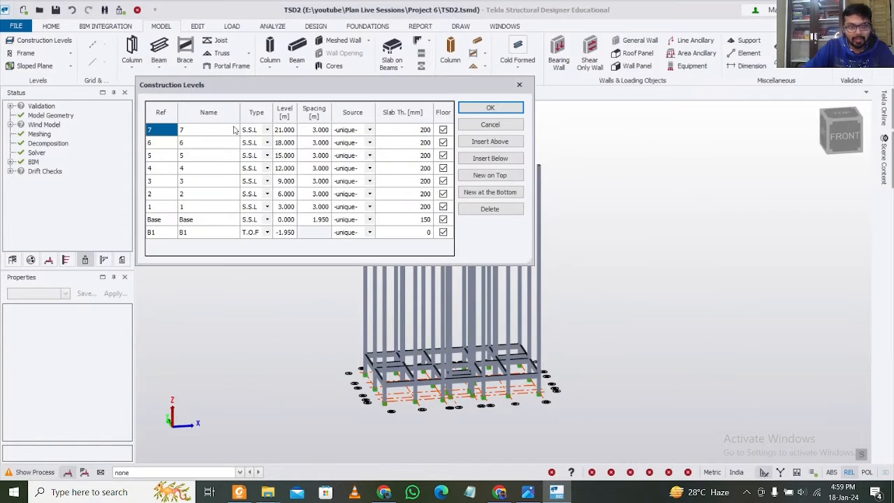
pyautogui.click(370, 194)
pyautogui.click(350, 231)
pyautogui.click(368, 181)
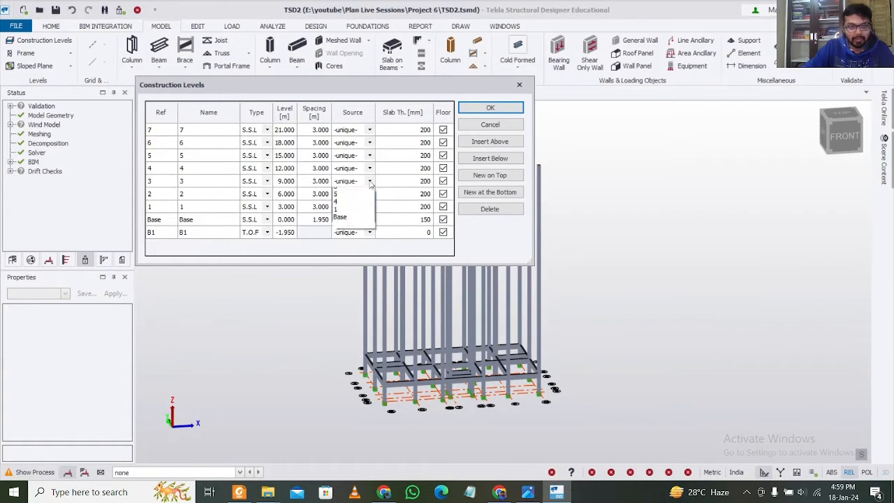
pyautogui.click(351, 232)
# Set the source of levels 4, 5 and 6 to level 1 and apply the construction level changes
pyautogui.click(369, 168)
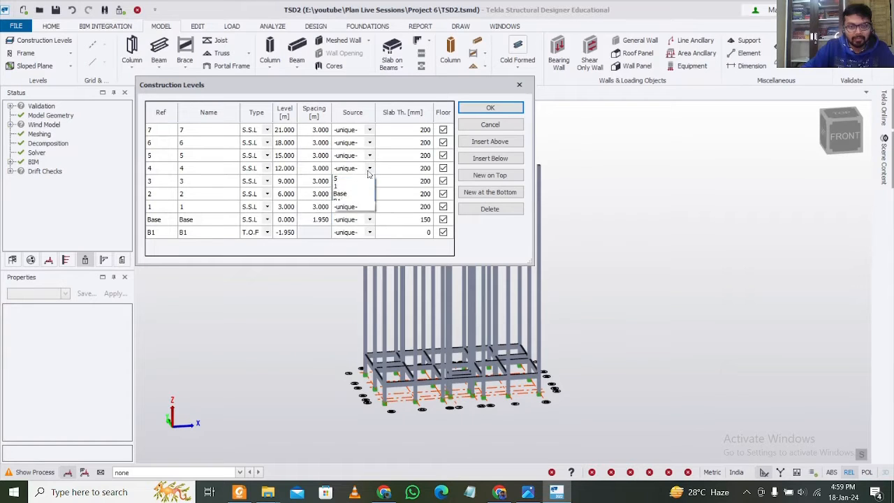
pyautogui.click(350, 210)
pyautogui.click(369, 155)
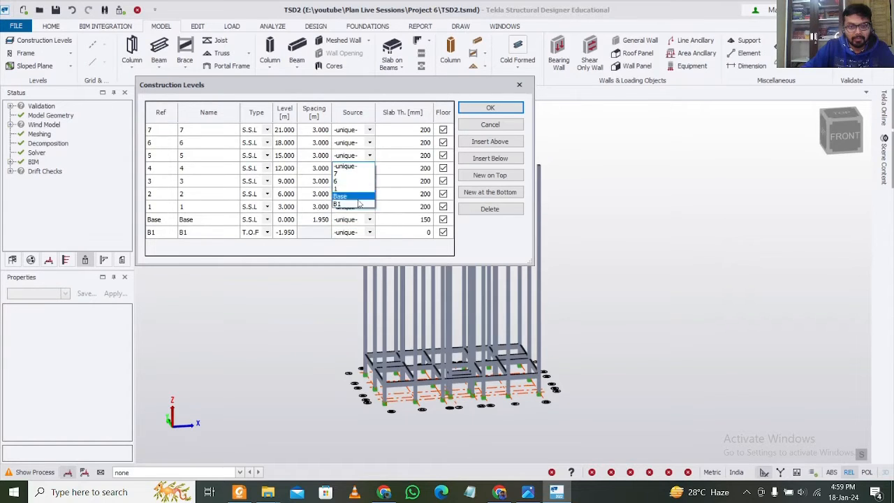
pyautogui.click(356, 189)
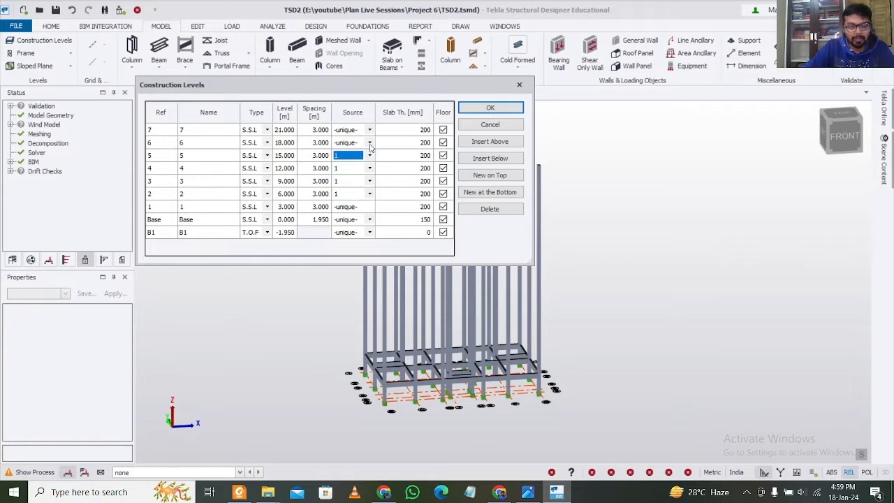
pyautogui.click(370, 143)
pyautogui.click(362, 169)
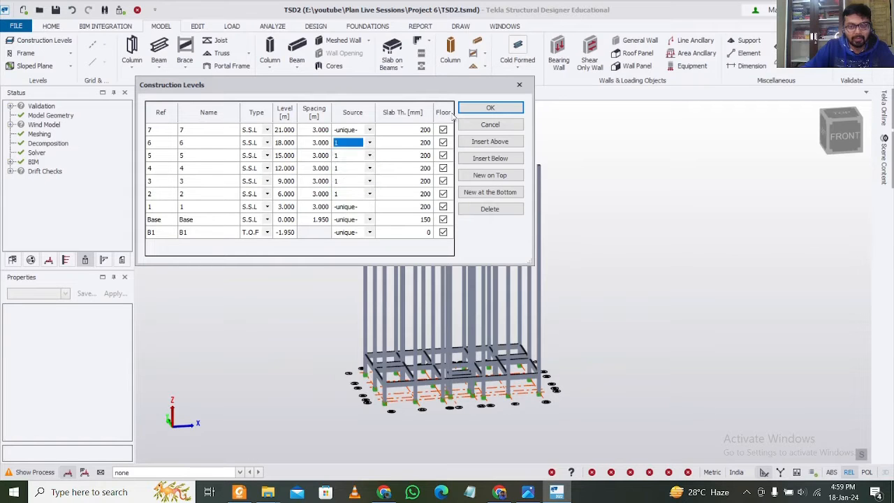
pyautogui.click(481, 109)
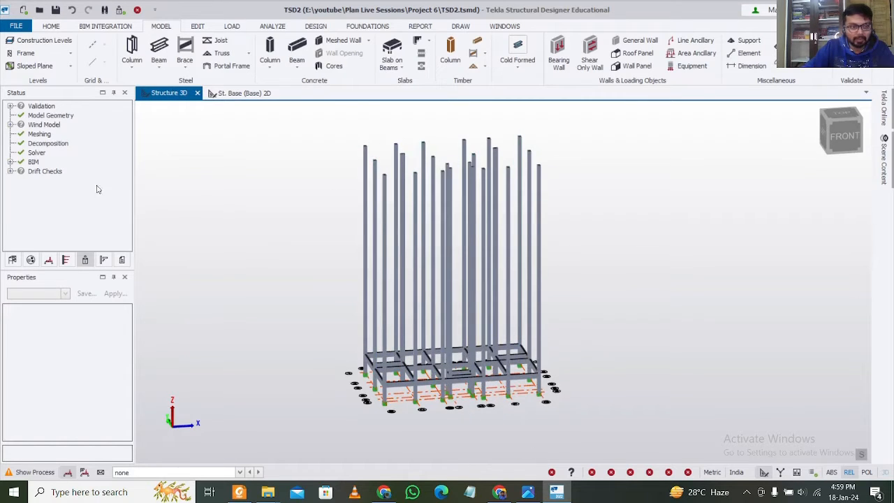
# Expand the levels in the structure tree and open the 2D view of level 1
pyautogui.click(12, 259)
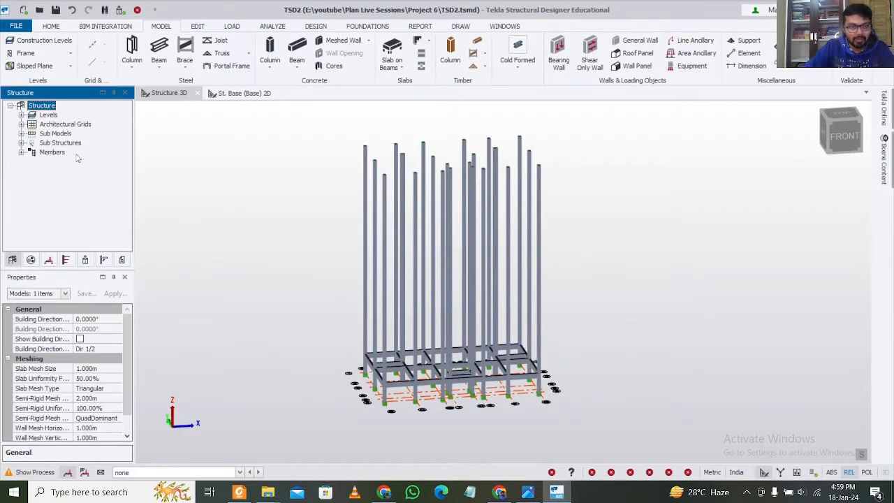
pyautogui.click(21, 114)
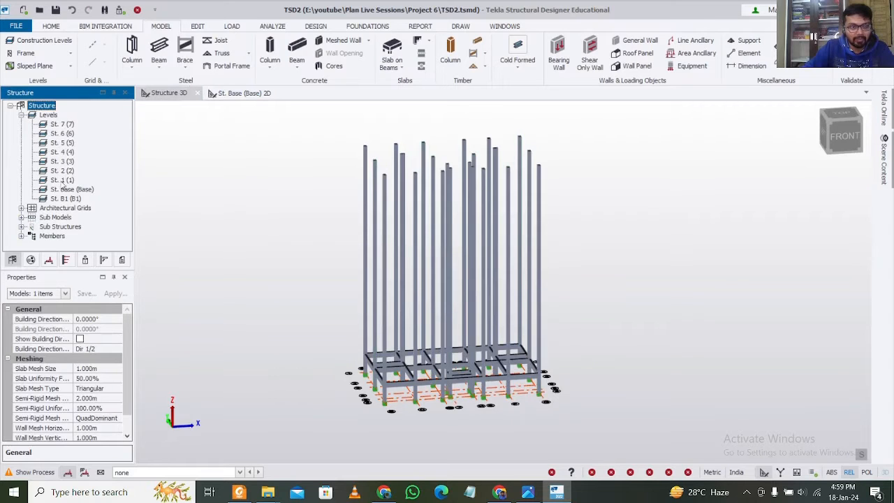
pyautogui.doubleClick(62, 181)
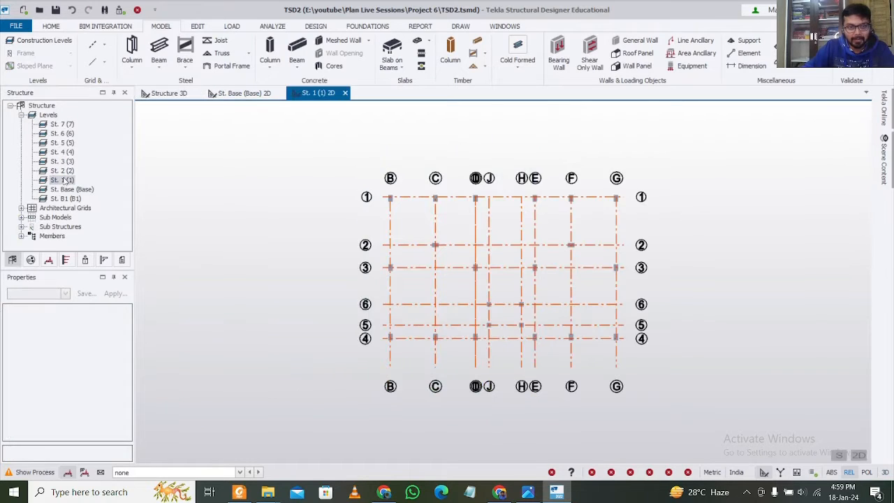
# On the Base plan, create slabs in all bays between grids B and D, and in the D-E bay between lines 1 and 3
pyautogui.click(392, 50)
pyautogui.click(374, 224)
pyautogui.click(376, 255)
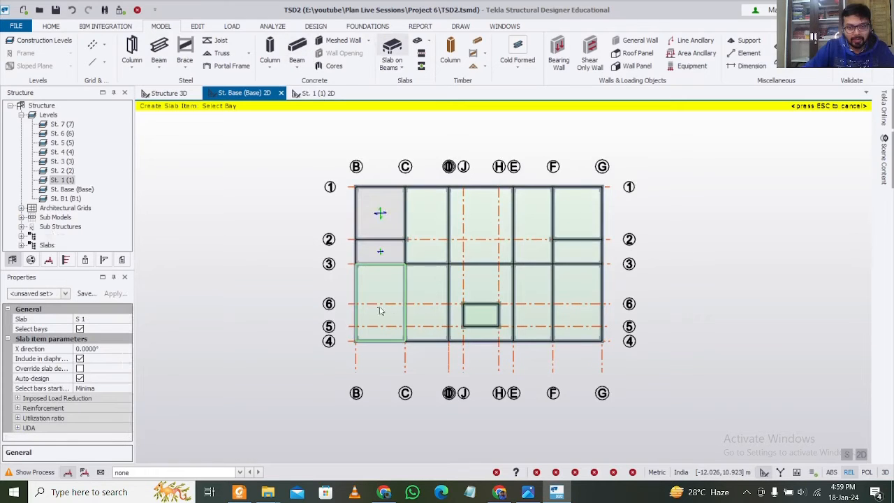
pyautogui.click(381, 311)
pyautogui.click(407, 273)
pyautogui.click(423, 217)
pyautogui.click(461, 230)
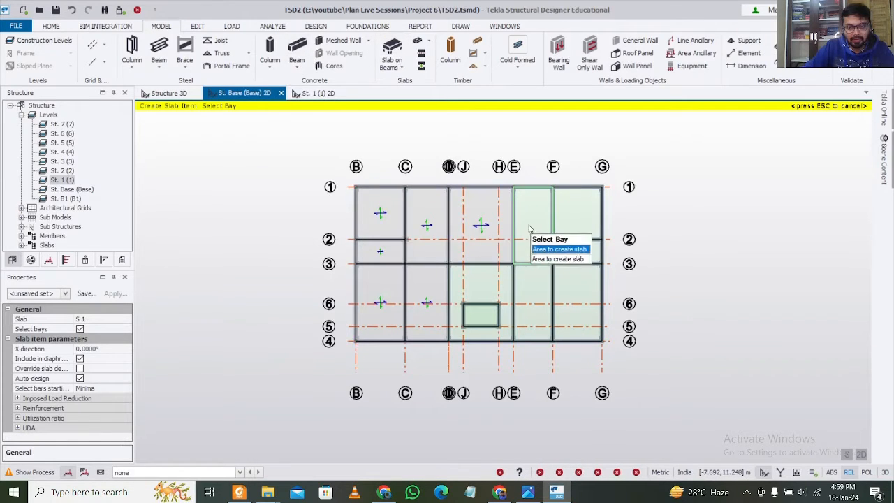
# Create slabs in all Base plan bays between grids E and G, leaving the D-E bay between lines 3 and 4 open, and end the command
pyautogui.click(529, 229)
pyautogui.click(531, 293)
pyautogui.click(587, 307)
pyautogui.click(579, 253)
pyautogui.click(585, 224)
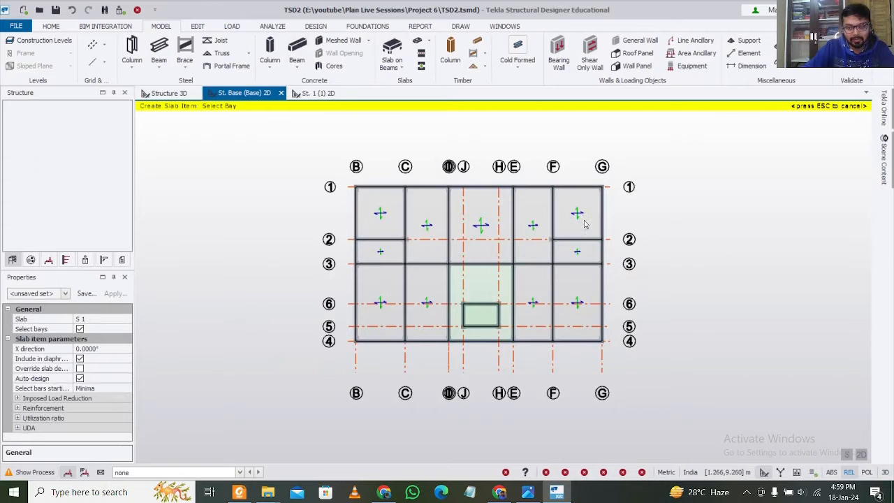
pyautogui.scroll(5, 486, 299)
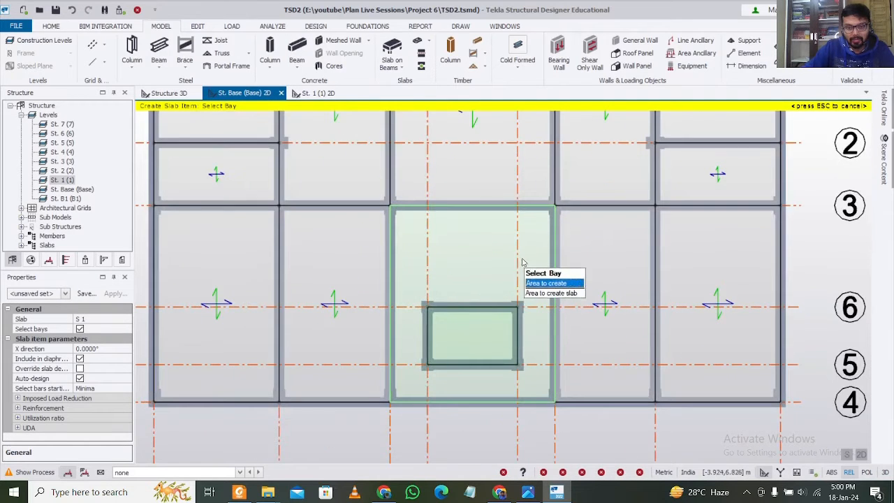
pyautogui.press('Escape')
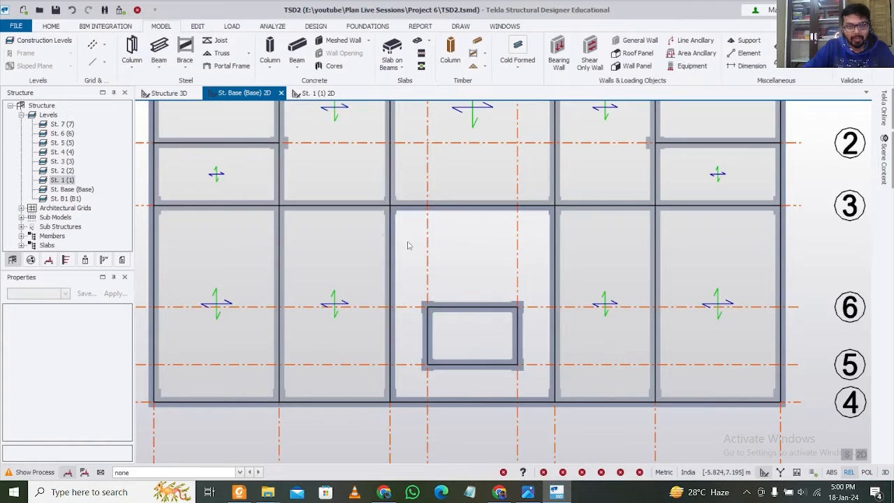
# Inspect the Base slabs in the Structure 3D view and return to the level 1 plan
pyautogui.click(183, 94)
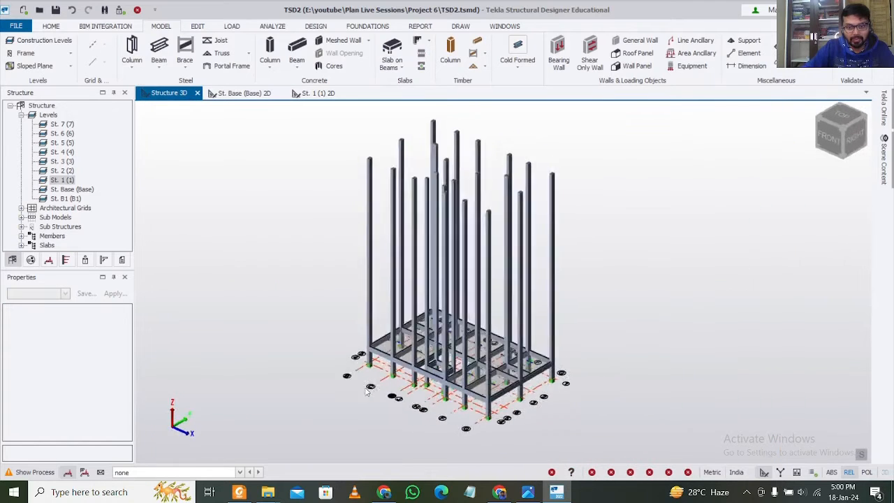
pyautogui.moveTo(612, 383)
pyautogui.mouseDown(button='right')
pyautogui.moveTo(620, 374)
pyautogui.moveTo(667, 400)
pyautogui.moveTo(614, 392)
pyautogui.mouseUp(button='right')
pyautogui.click(321, 94)
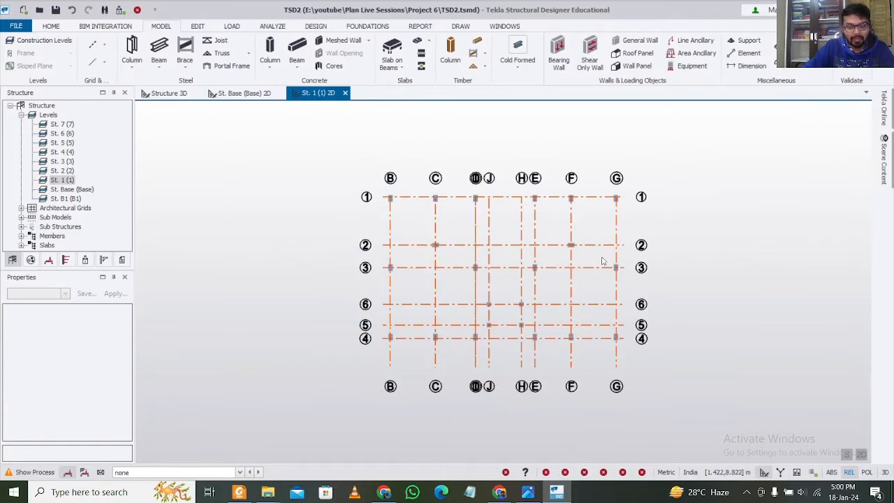
pyautogui.moveTo(368, 247); pyautogui.dragTo(398, 264, button='middle')
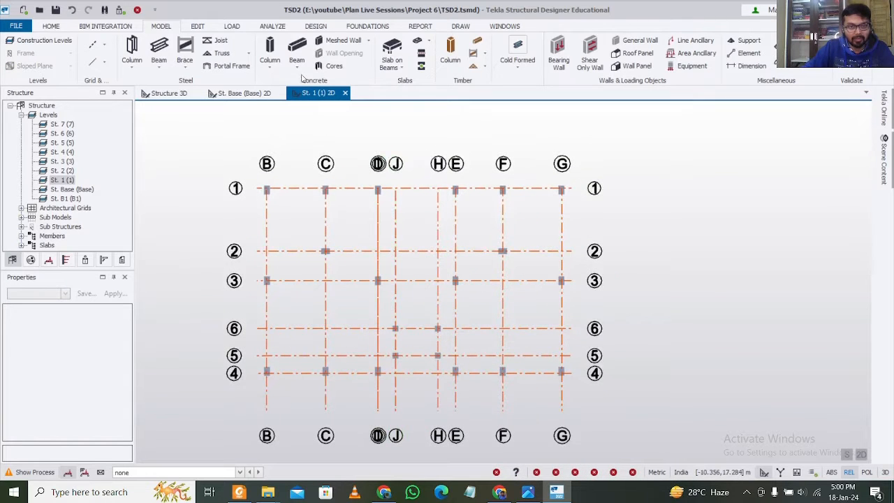
pyautogui.click(299, 53)
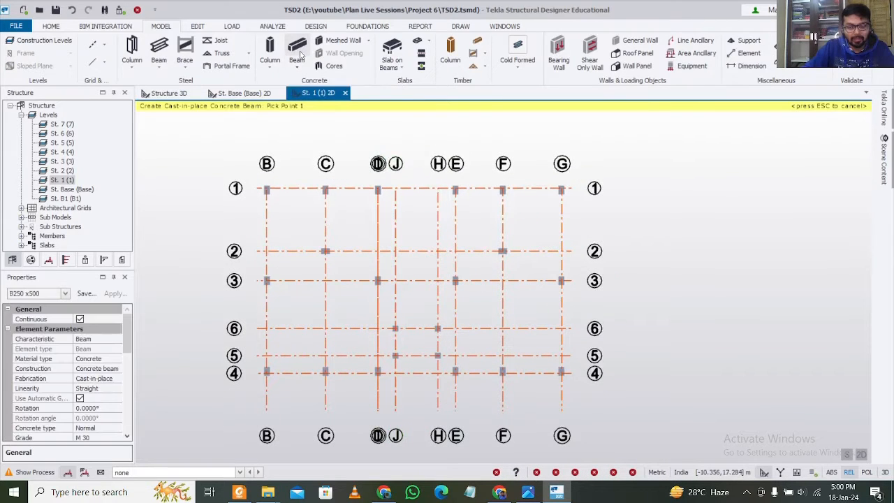
pyautogui.click(164, 93)
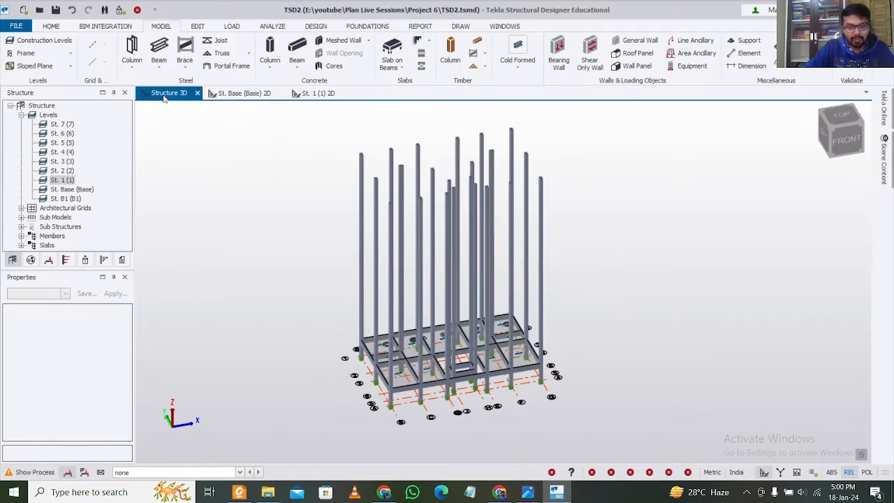
pyautogui.moveTo(657, 299)
pyautogui.mouseDown(button='right')
pyautogui.moveTo(552, 298)
pyautogui.moveTo(676, 295)
pyautogui.moveTo(661, 305)
pyautogui.mouseUp(button='right')
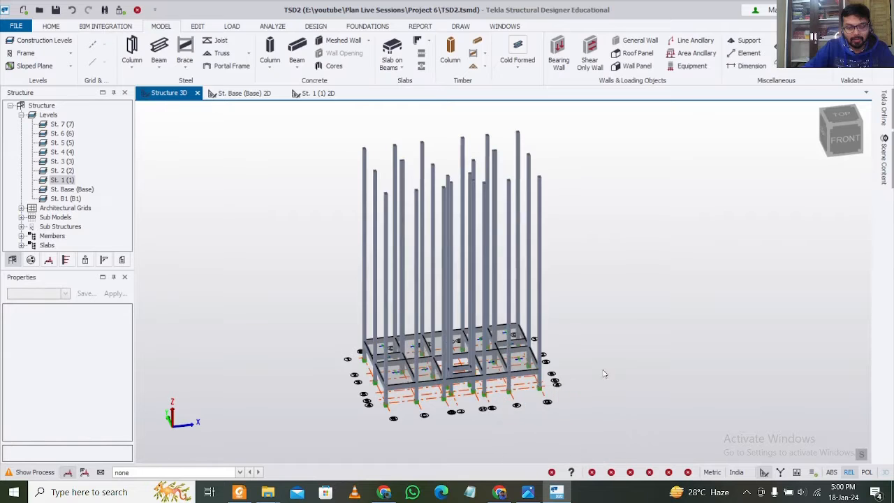
pyautogui.click(319, 94)
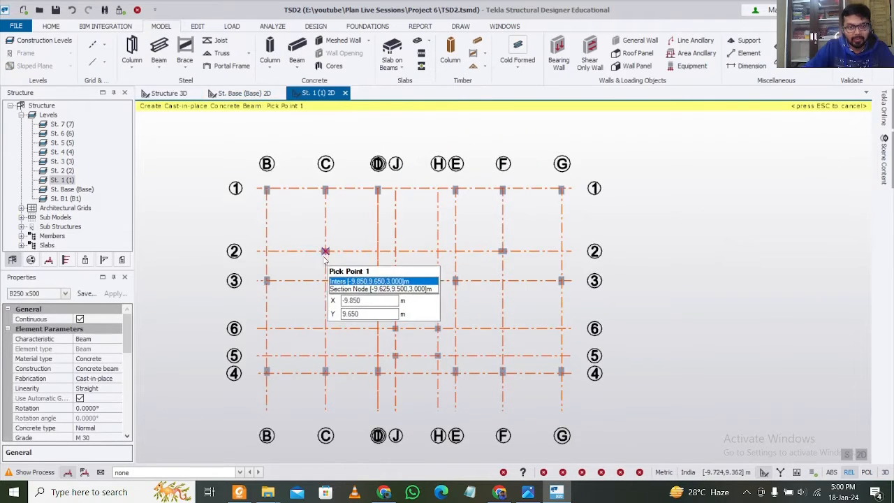
pyautogui.click(67, 294)
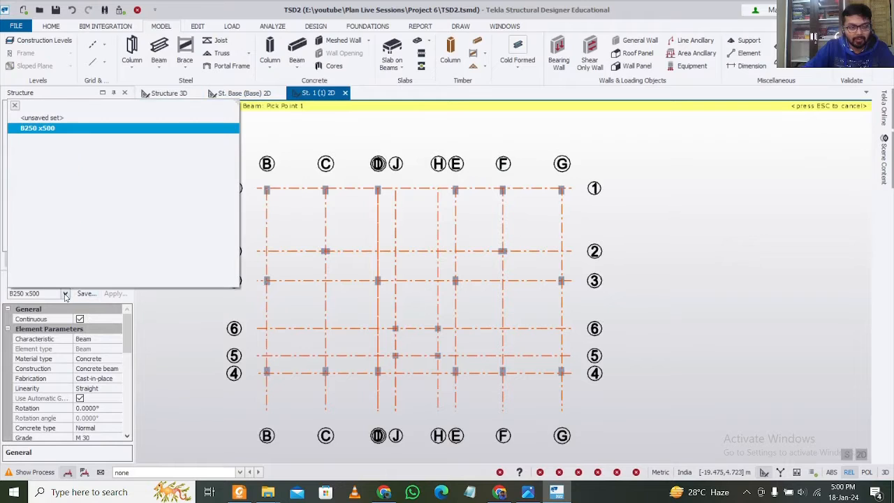
pyautogui.click(59, 130)
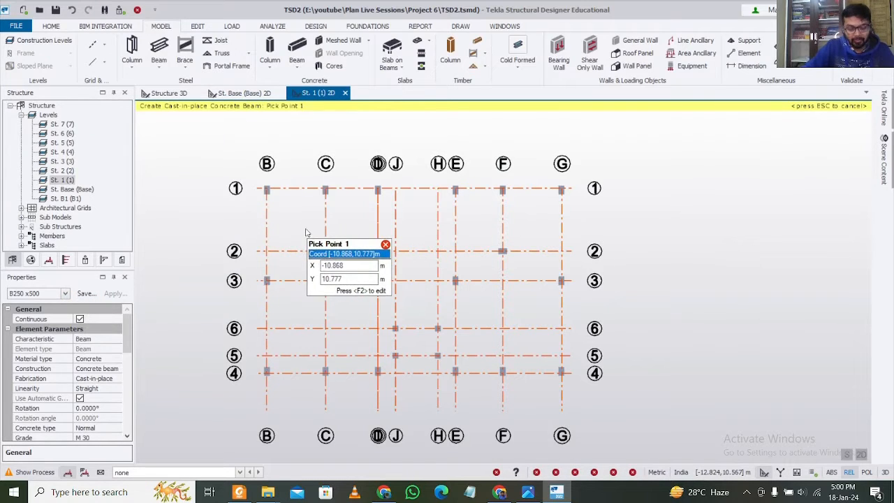
pyautogui.press('Escape')
# Add two grid lines on level 1, parallel to grids B and G and offset 0.91 m outward from each
pyautogui.click(105, 45)
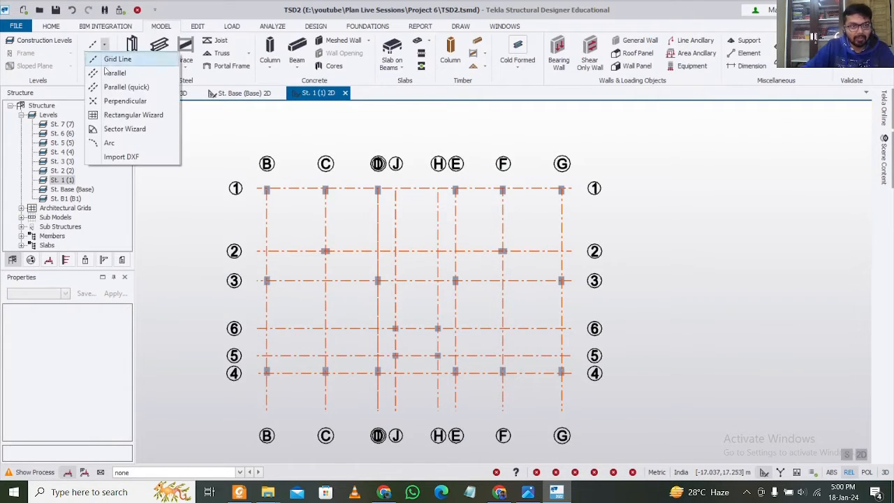
pyautogui.click(115, 86)
pyautogui.moveTo(268, 233)
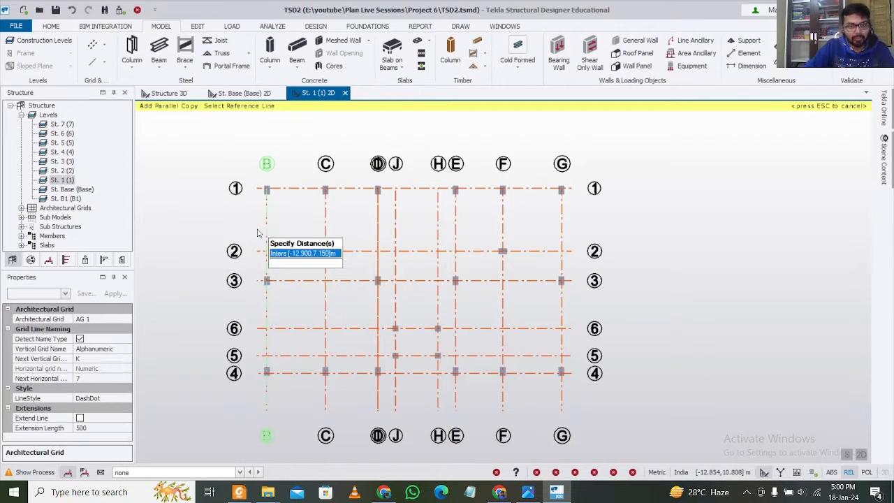
pyautogui.click(257, 232)
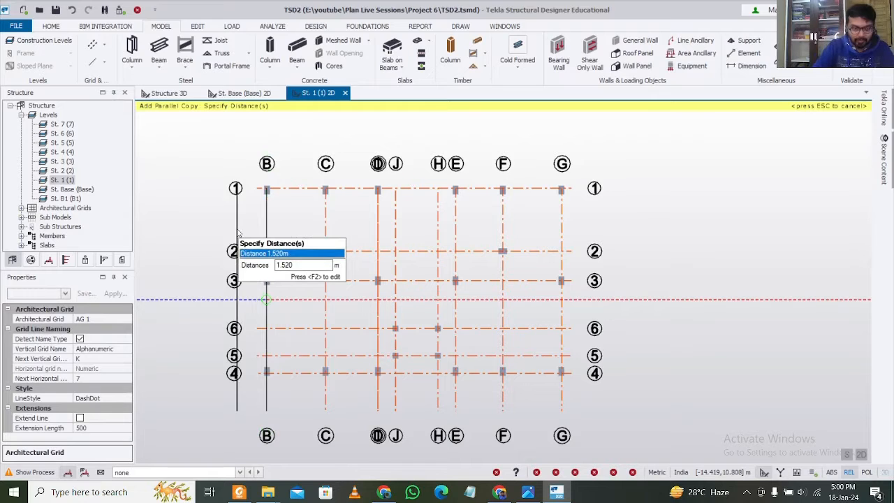
pyautogui.press('F2')
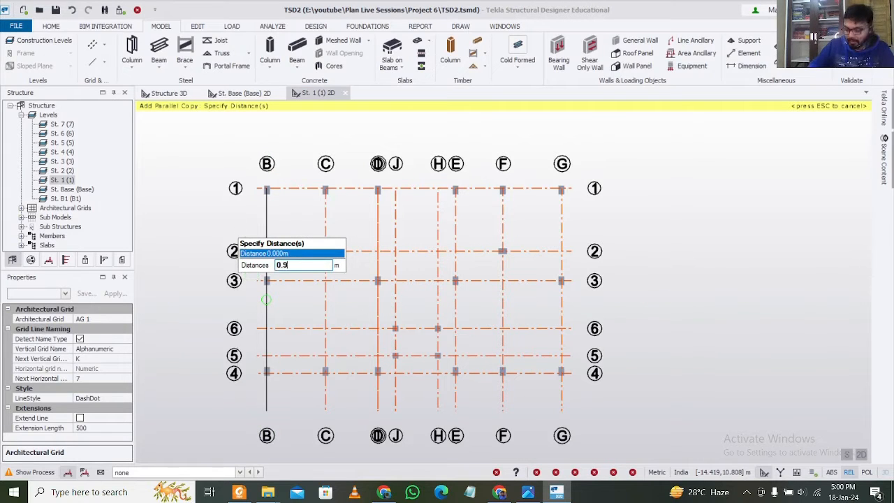
pyautogui.press('Return')
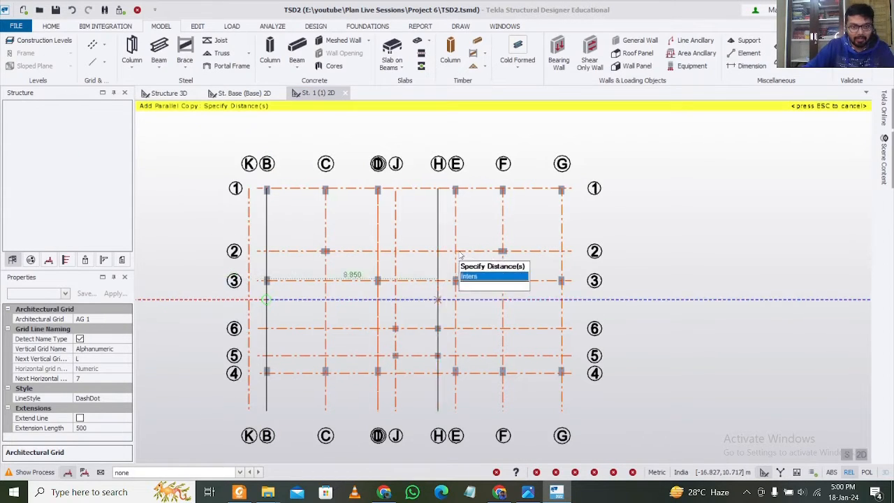
pyautogui.press('Escape')
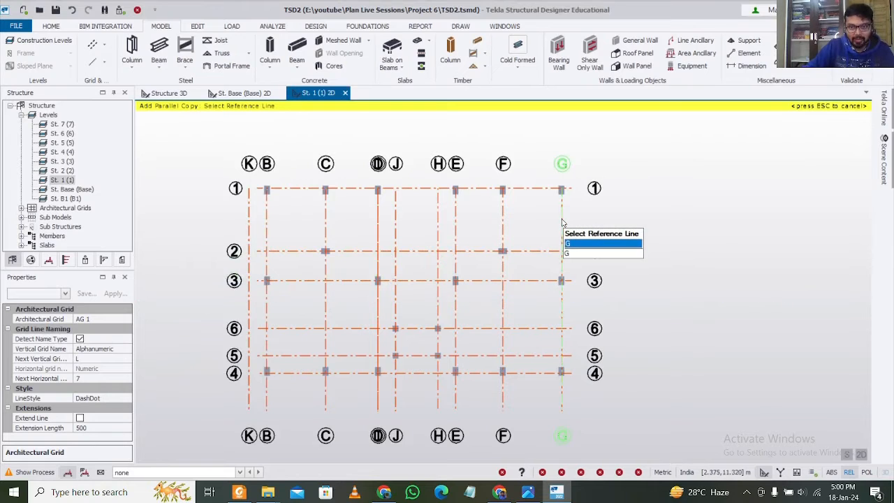
pyautogui.click(562, 231)
pyautogui.press('F2')
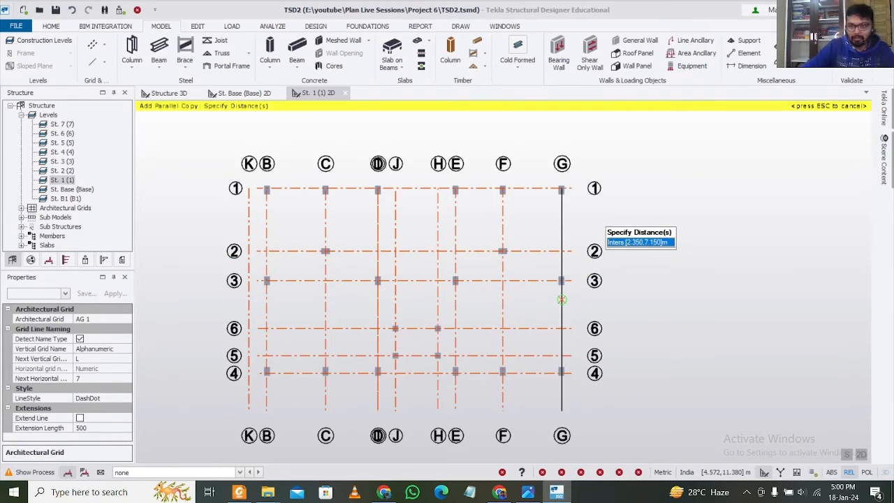
pyautogui.write('0.91')
pyautogui.press('Return')
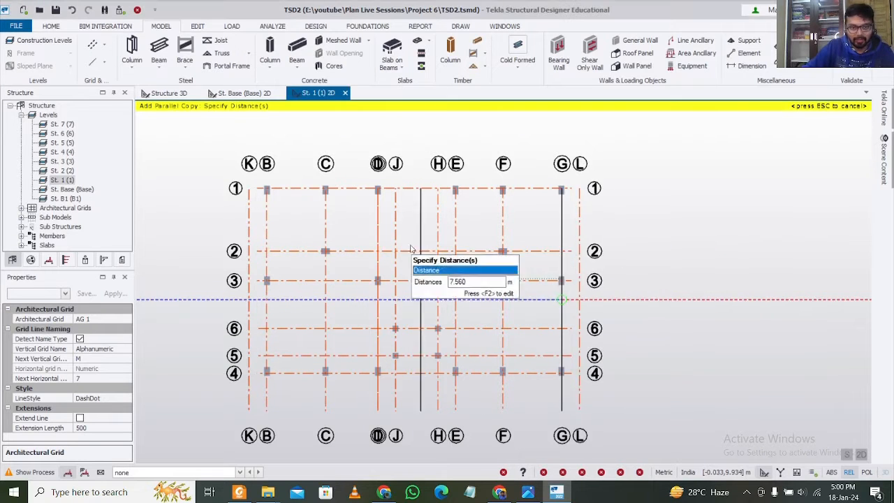
# Start a concrete beam and set its rectangular section to 300 mm breadth and 600 mm depth
pyautogui.click(306, 49)
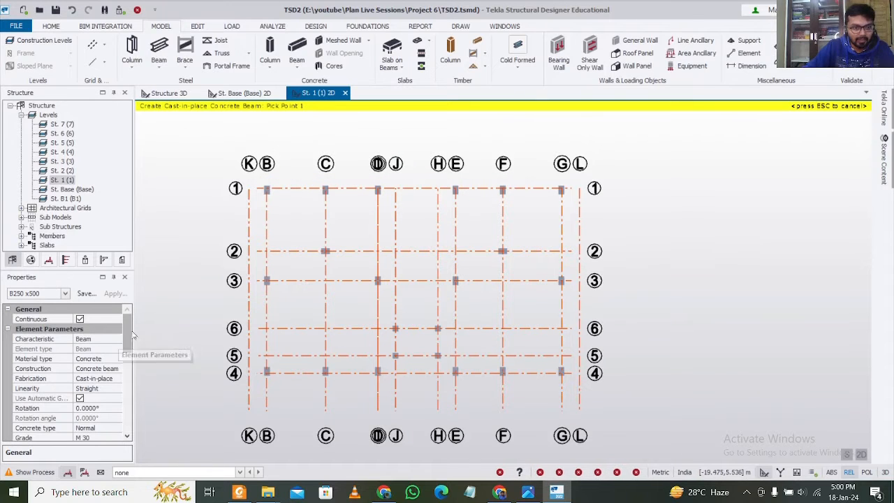
pyautogui.moveTo(129, 342); pyautogui.dragTo(129, 363)
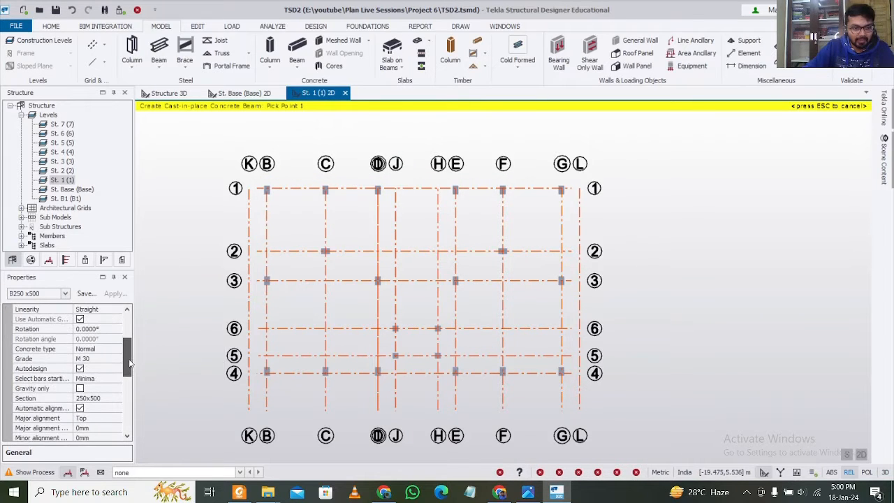
pyautogui.click(118, 400)
pyautogui.click(117, 398)
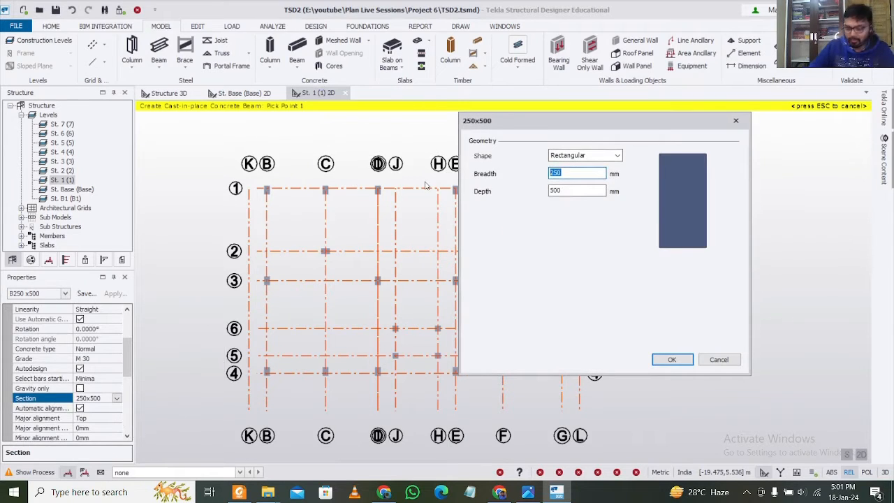
pyautogui.write('300')
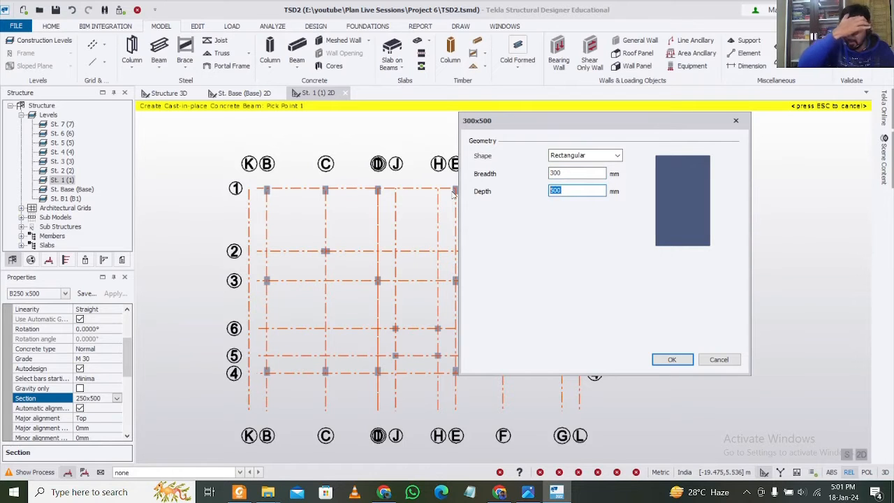
pyautogui.write('600')
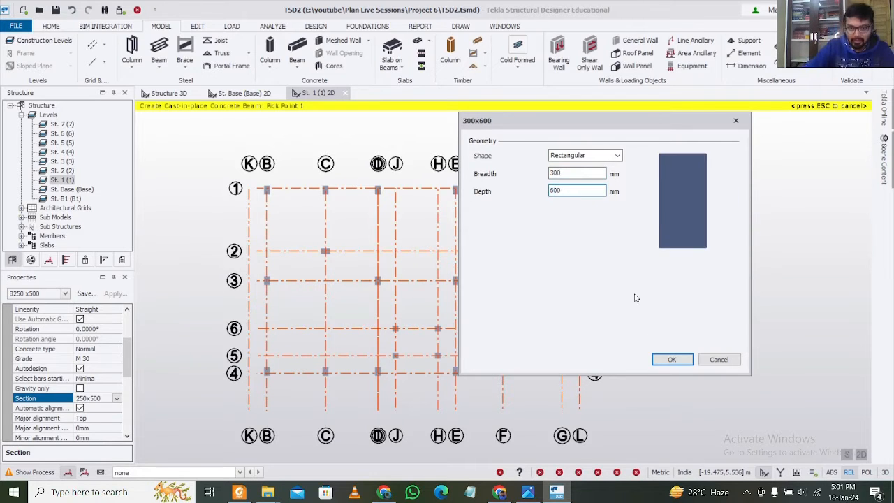
pyautogui.click(670, 360)
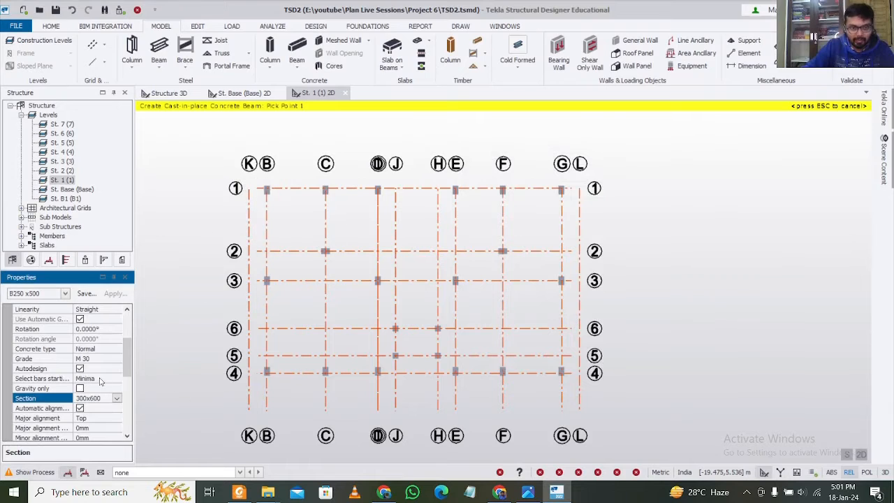
# Save the beam properties as the property set "b 300 x 600" and make it the active set
pyautogui.click(85, 293)
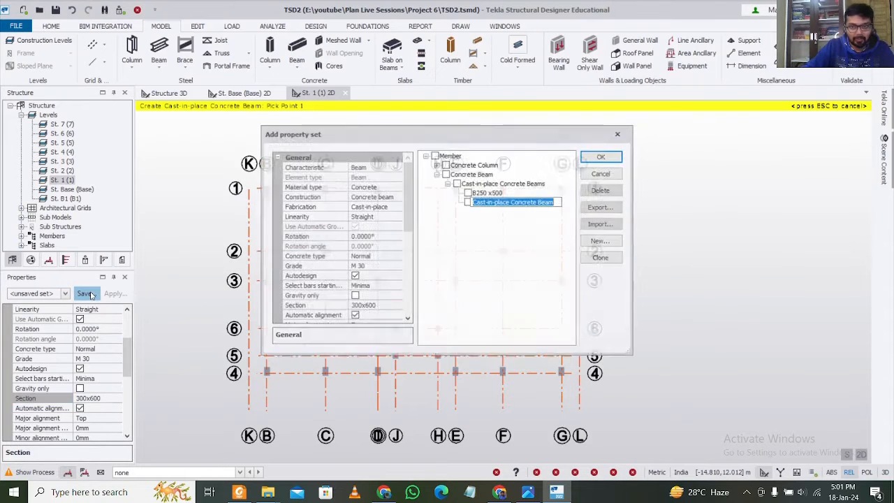
pyautogui.click(600, 157)
pyautogui.click(64, 293)
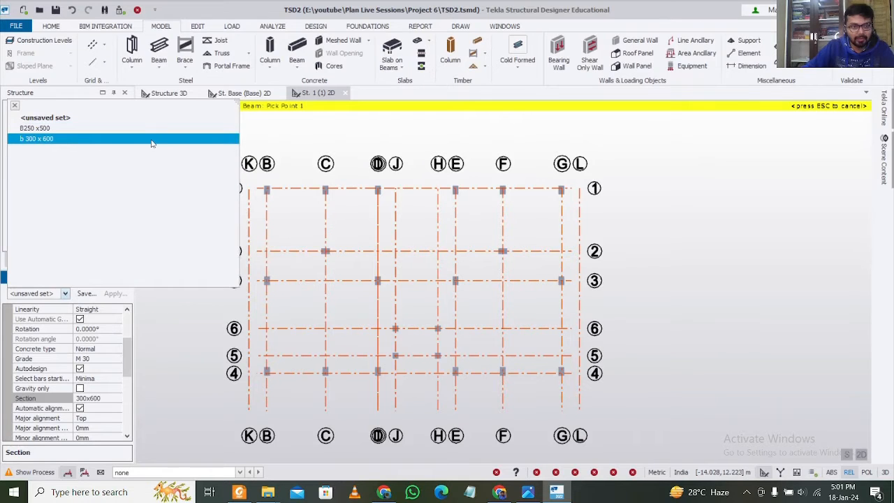
pyautogui.click(151, 140)
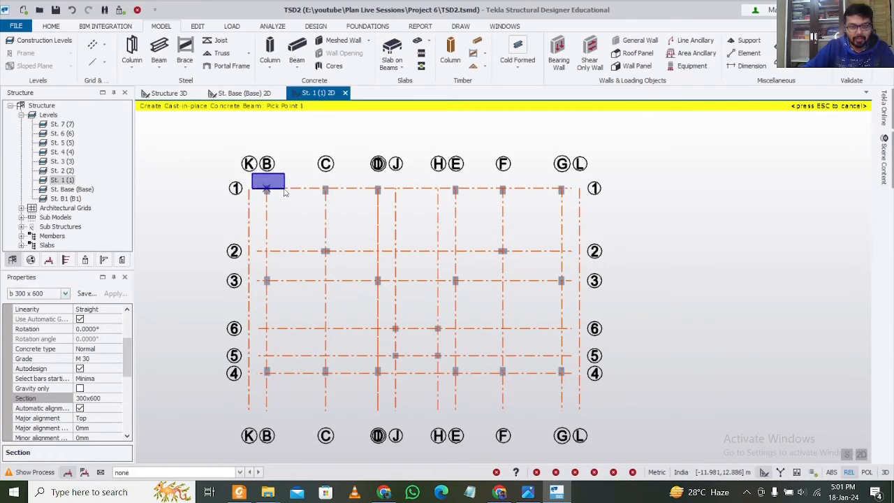
# Create continuous 300x600 beams along grid line 1 from grid B to grid G
pyautogui.moveTo(284, 192); pyautogui.dragTo(578, 211)
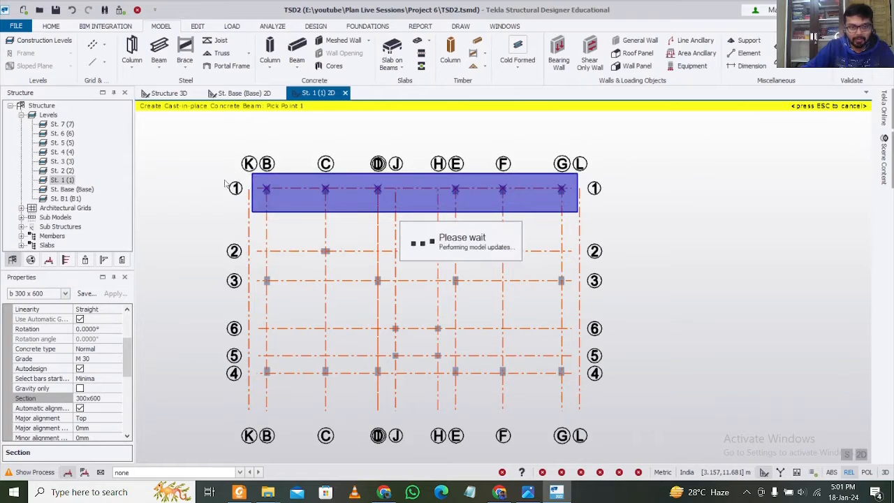
pyautogui.moveTo(257, 184)
pyautogui.mouseDown()
pyautogui.moveTo(274, 233)
pyautogui.moveTo(293, 392)
pyautogui.moveTo(283, 168)
pyautogui.mouseUp()
pyautogui.scroll(1, 261, 251)
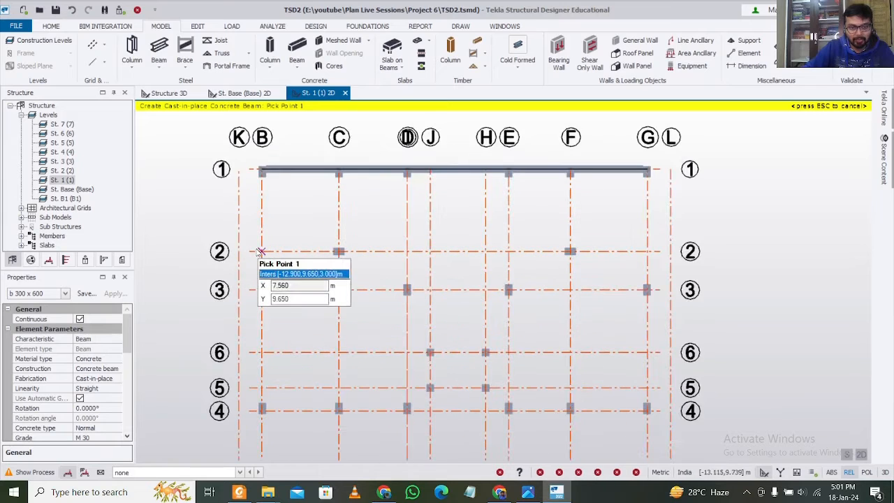
# Create beams on grid line 2 between grids B and C and between grids F and G
pyautogui.click(262, 251)
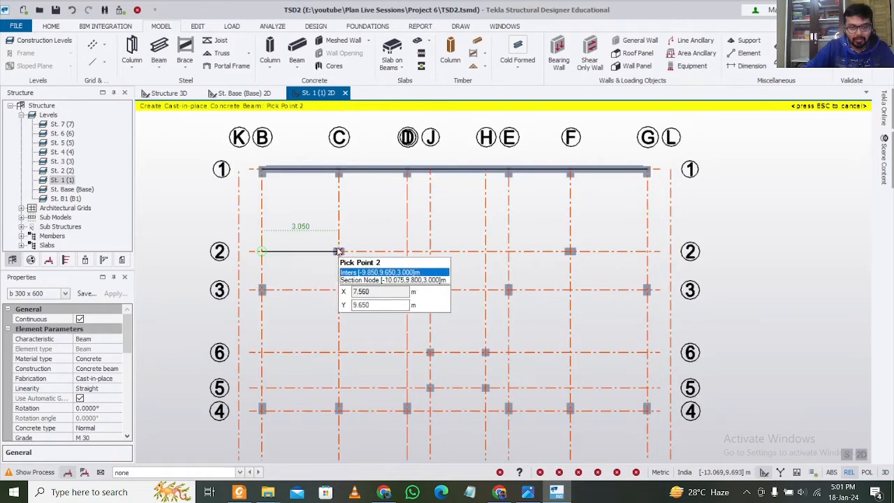
pyautogui.click(339, 251)
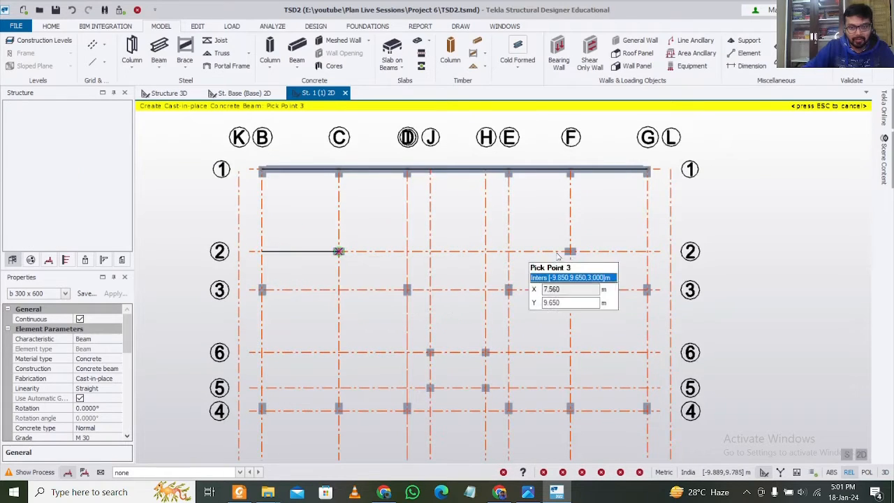
pyautogui.click(648, 251)
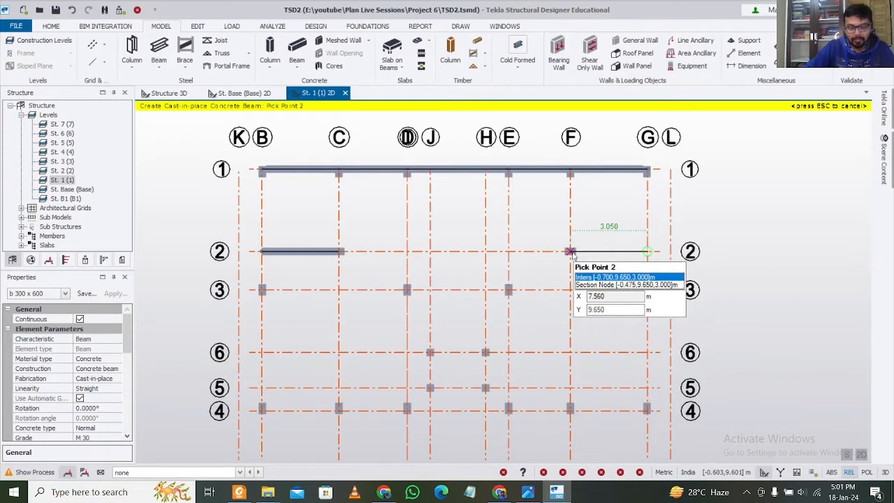
pyautogui.click(571, 252)
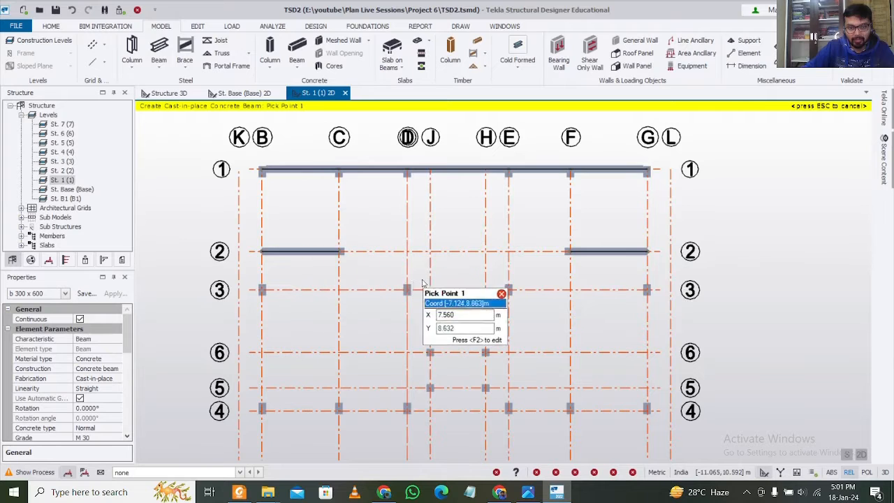
# Create beams along grids B and G between lines 1 and 4, and along lines 3 and 4 from B to G
pyautogui.moveTo(428, 364); pyautogui.dragTo(424, 344, button='middle')
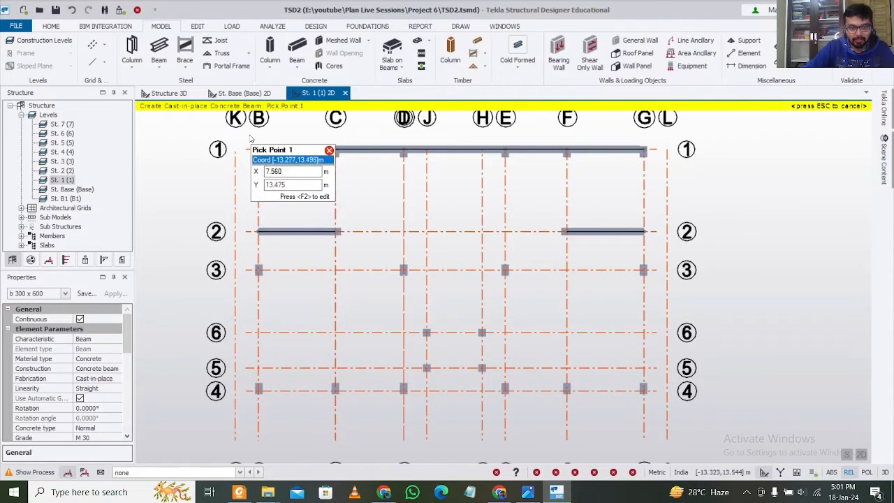
pyautogui.moveTo(248, 129); pyautogui.dragTo(650, 411)
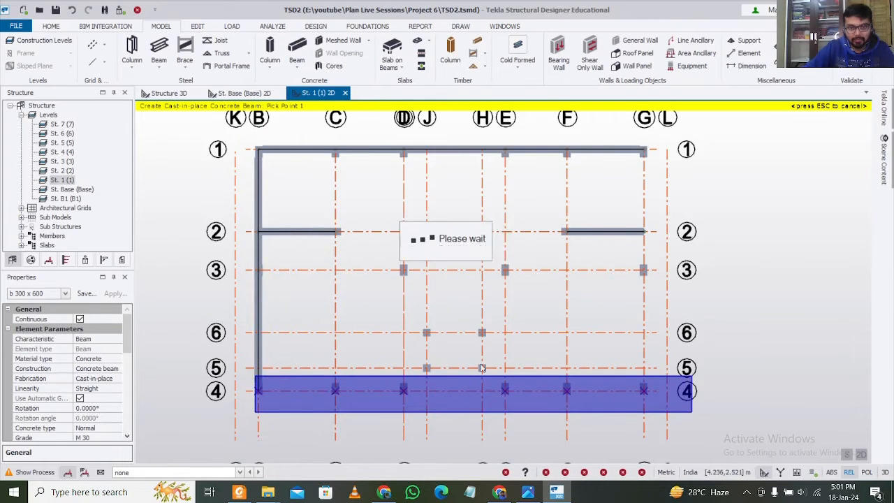
pyautogui.moveTo(235, 317); pyautogui.dragTo(312, 312)
pyautogui.moveTo(242, 259); pyautogui.dragTo(692, 304)
pyautogui.moveTo(628, 130); pyautogui.dragTo(676, 451)
# Create beams along grids C and D between lines 1 and 4
pyautogui.moveTo(316, 128); pyautogui.dragTo(350, 444)
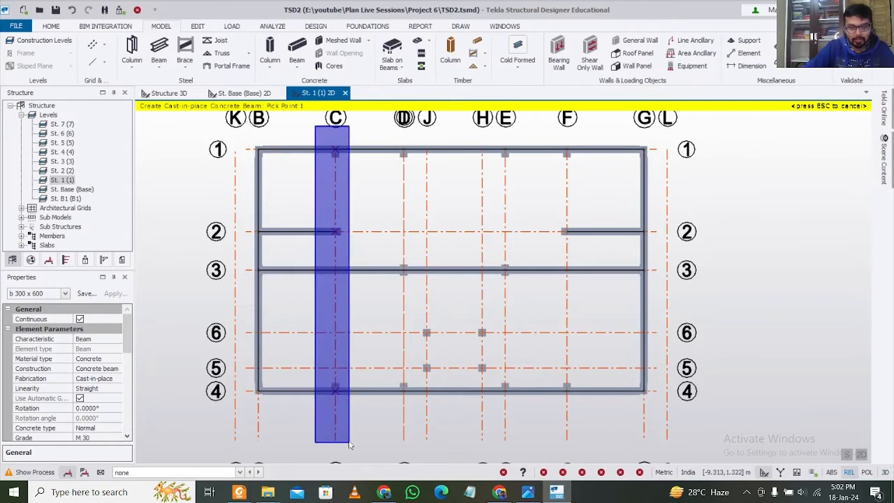
pyautogui.moveTo(382, 116); pyautogui.dragTo(420, 441)
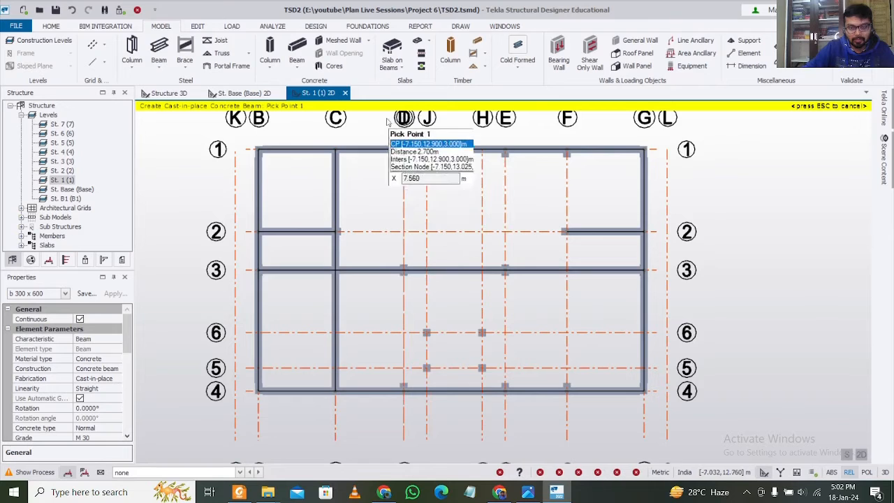
pyautogui.moveTo(387, 117); pyautogui.dragTo(419, 434)
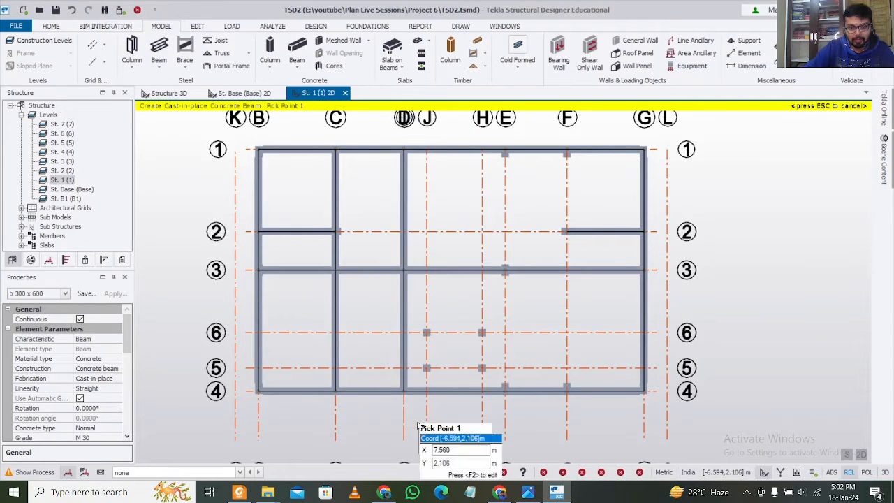
# Create the beam rectangle between grids J-H and lines 6-5, add beams along grids E and F between lines 1 and 4, and end the command
pyautogui.moveTo(419, 316); pyautogui.dragTo(506, 378)
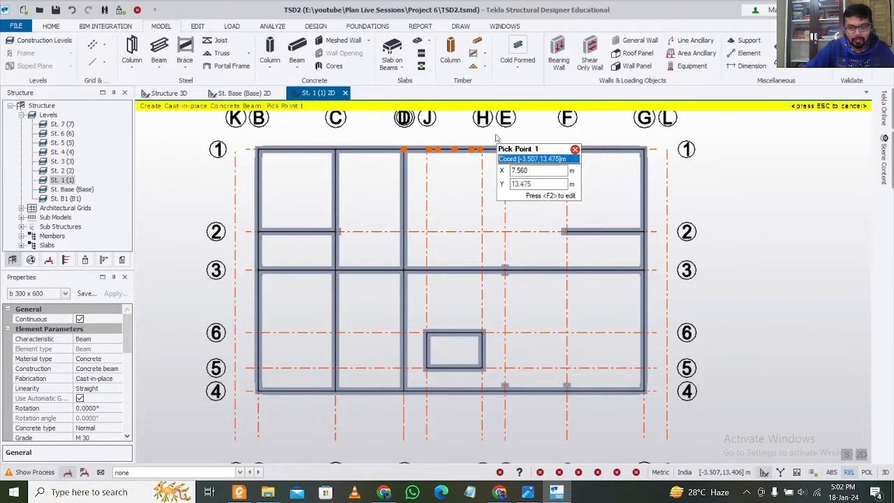
pyautogui.moveTo(487, 130); pyautogui.dragTo(535, 450)
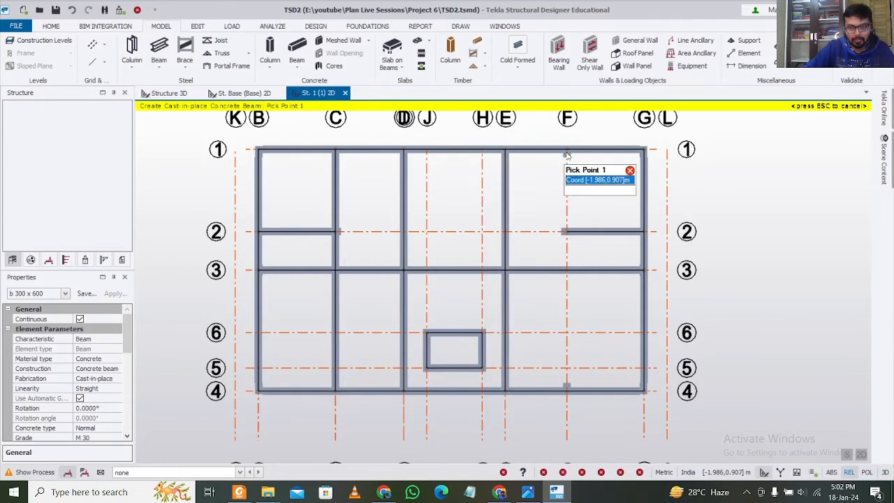
pyautogui.moveTo(545, 137); pyautogui.dragTo(605, 439)
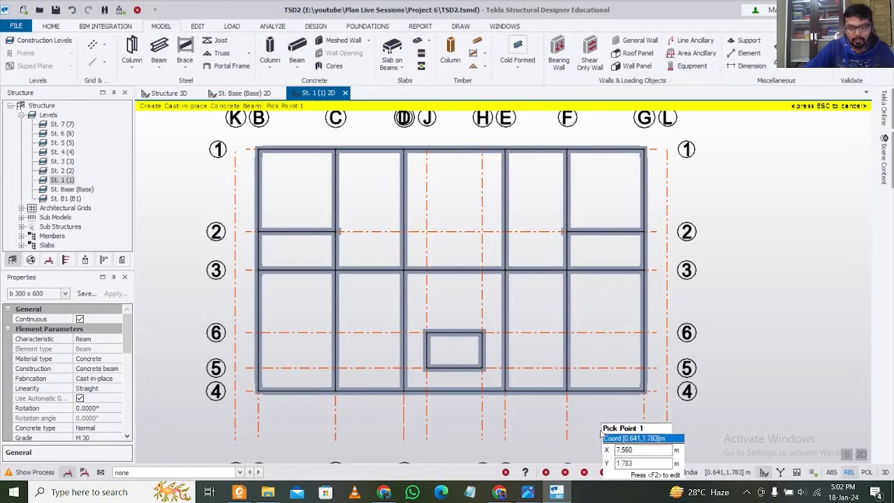
pyautogui.press('Escape')
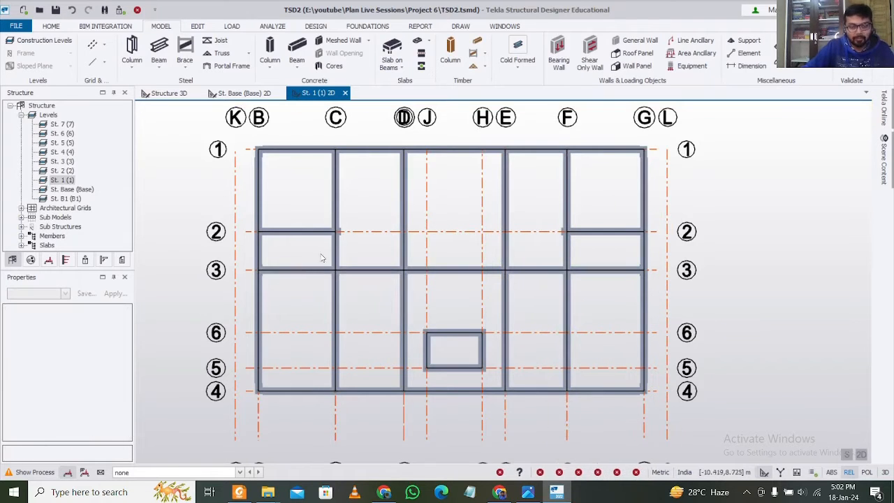
# Set the end 1 fixity of the beam on line 2 between grids B and C to Pin
pyautogui.click(302, 239)
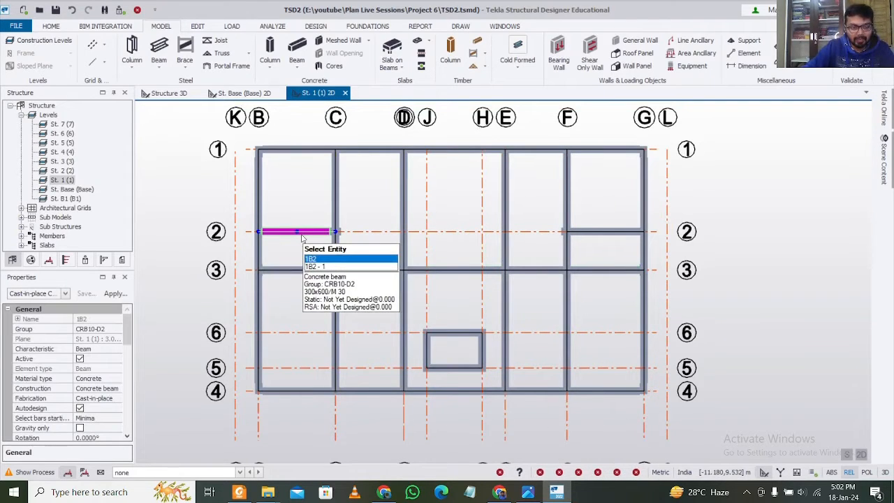
pyautogui.doubleClick(302, 239)
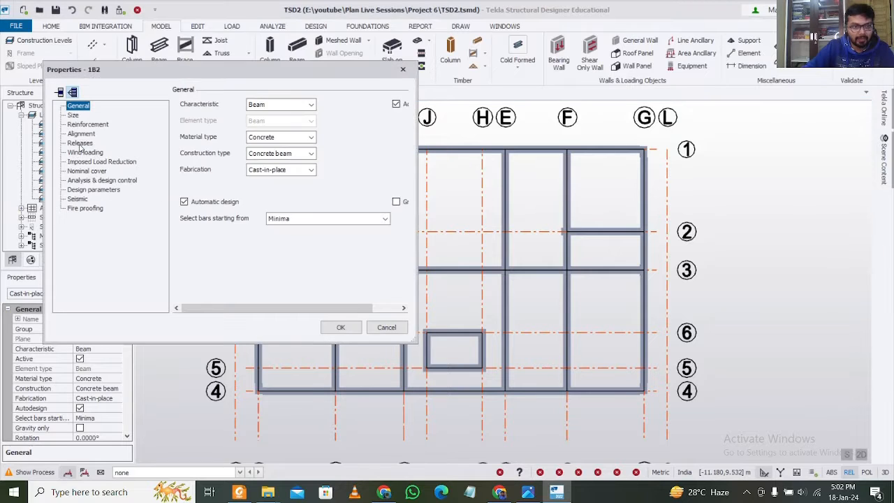
pyautogui.click(79, 143)
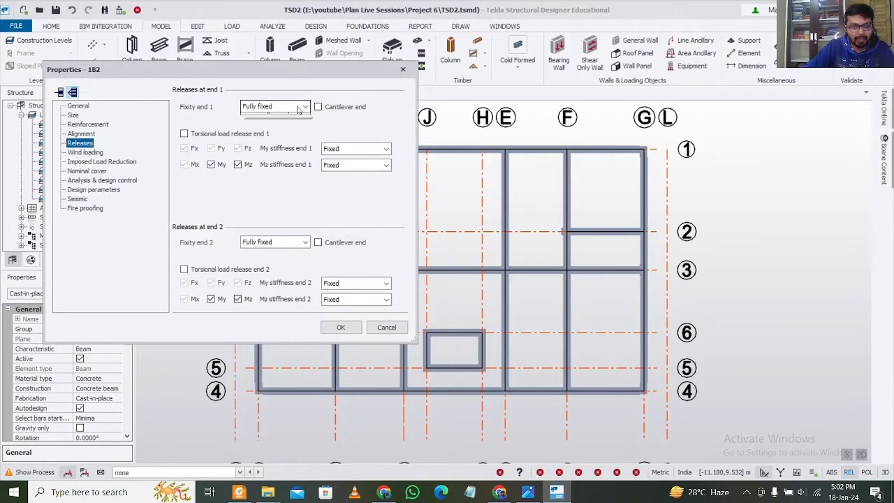
pyautogui.click(260, 117)
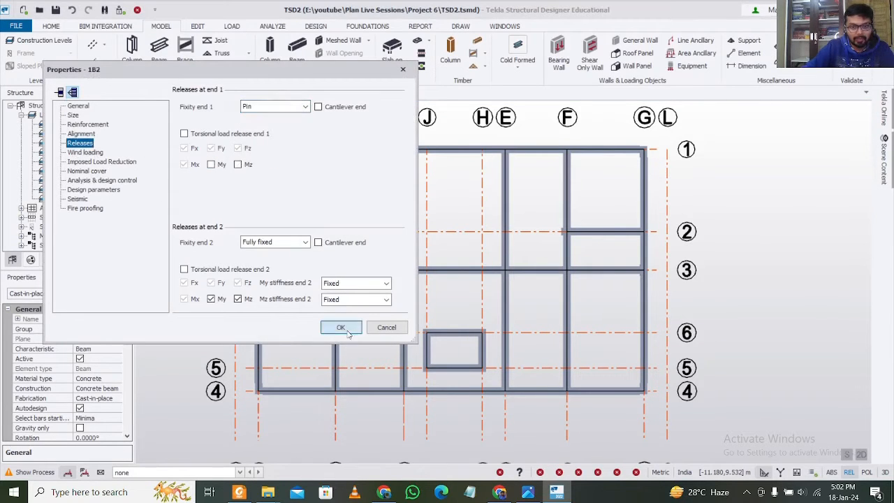
pyautogui.click(341, 328)
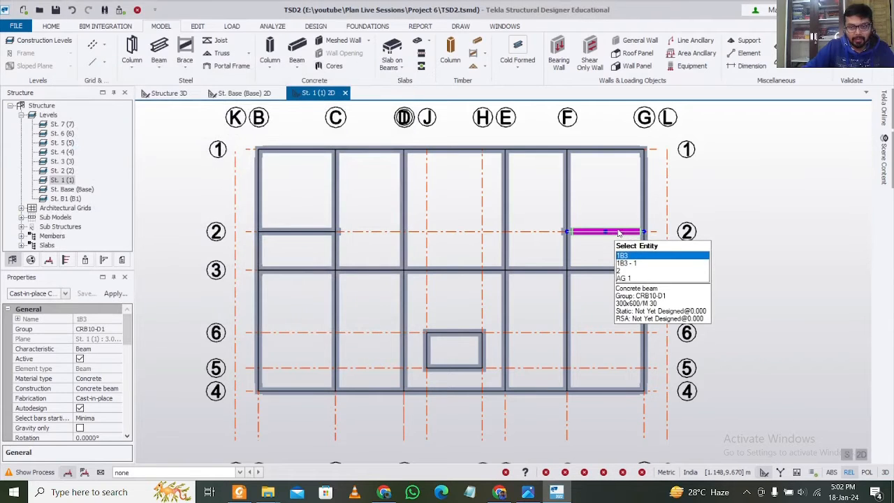
# Apply a pinned release at end 2 of the beam on line 2 between grids F and G, and clear the selection
pyautogui.doubleClick(618, 233)
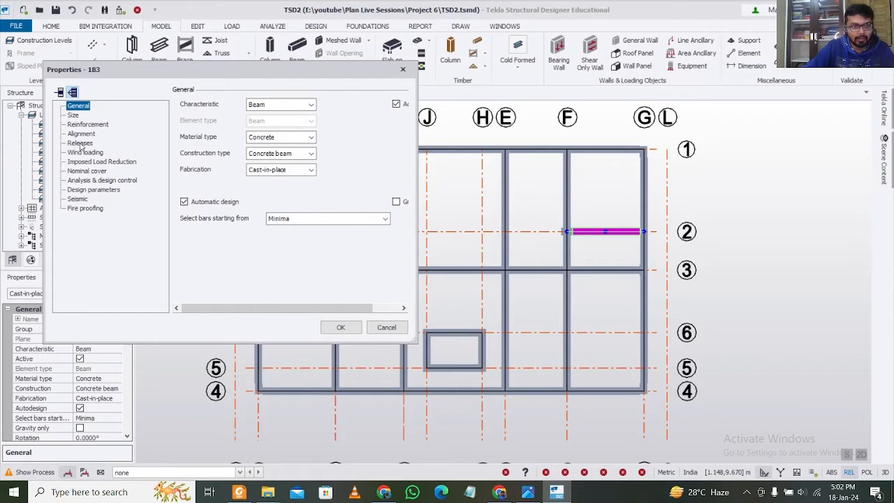
pyautogui.click(80, 143)
pyautogui.click(305, 242)
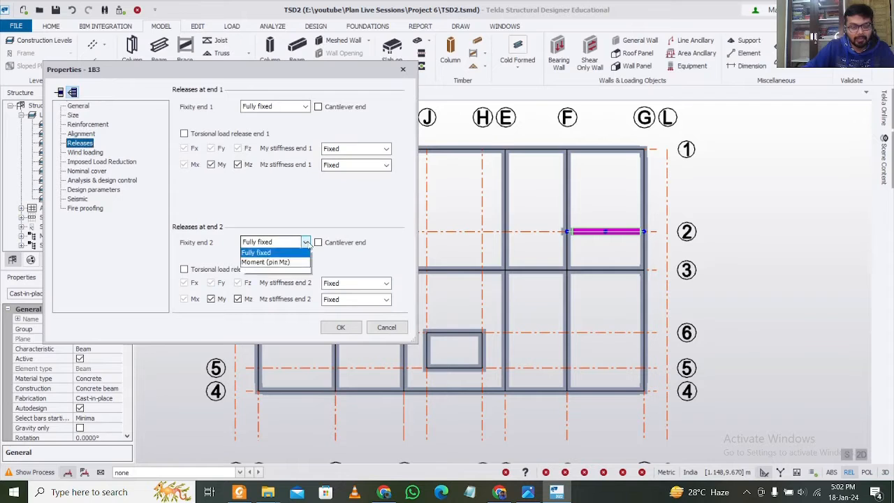
pyautogui.click(266, 261)
pyautogui.click(341, 326)
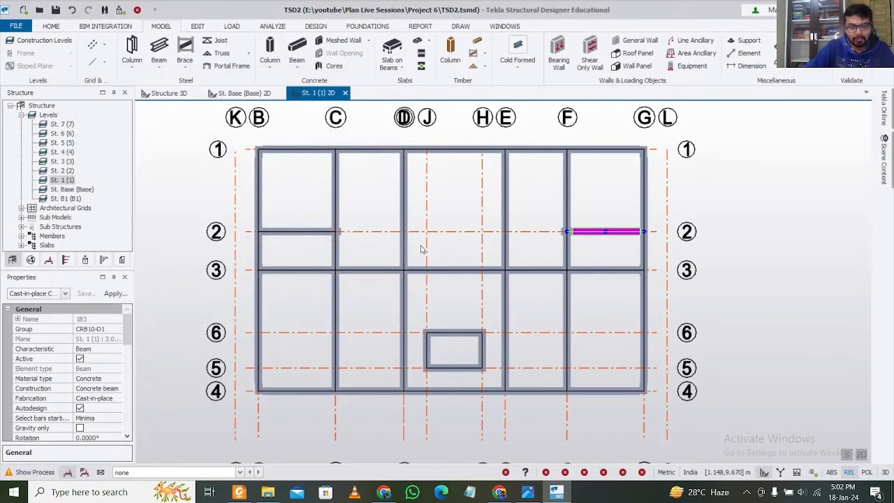
pyautogui.press('Escape')
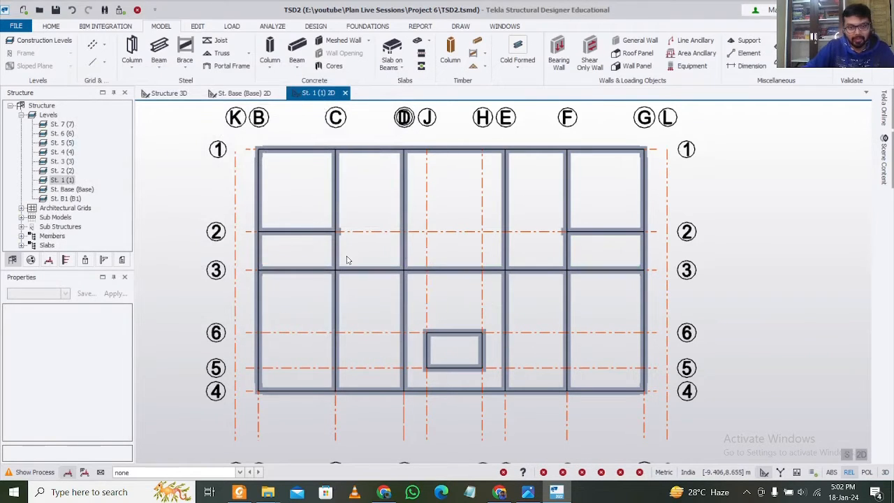
# Hide the member geometry in the level 1 plan so that beams display as insertion lines only
pyautogui.moveTo(499, 230)
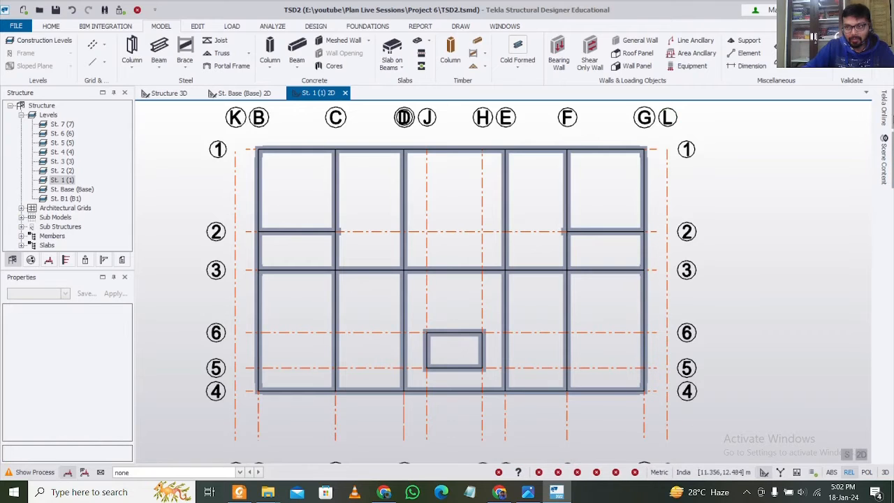
pyautogui.click(884, 155)
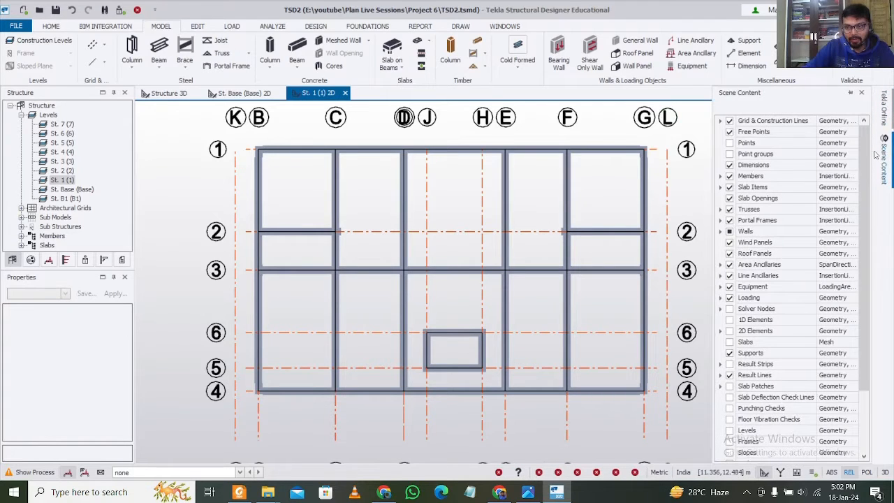
pyautogui.click(830, 179)
pyautogui.click(784, 285)
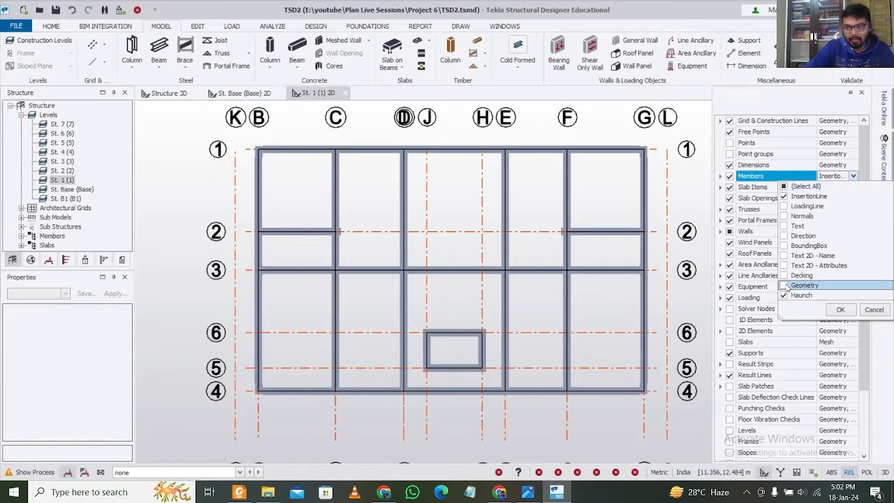
pyautogui.click(838, 309)
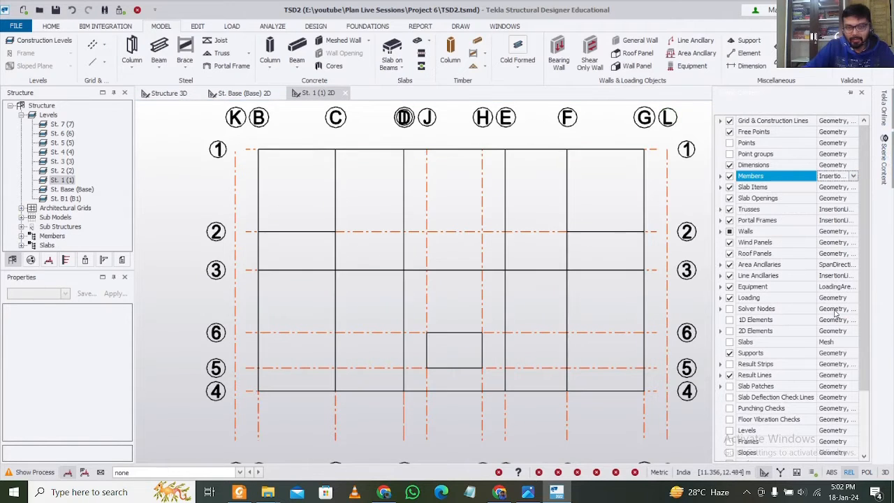
# Add a node at the C-3 intersection to both the line 3 beam and the grid C beam
pyautogui.click(335, 255)
pyautogui.click(341, 289)
pyautogui.scroll(1, 343, 292)
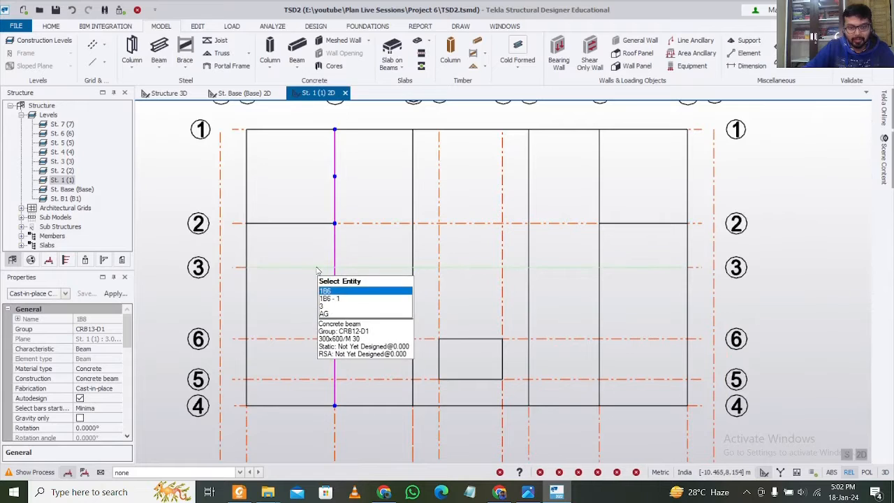
pyautogui.click(318, 267)
pyautogui.click(331, 268)
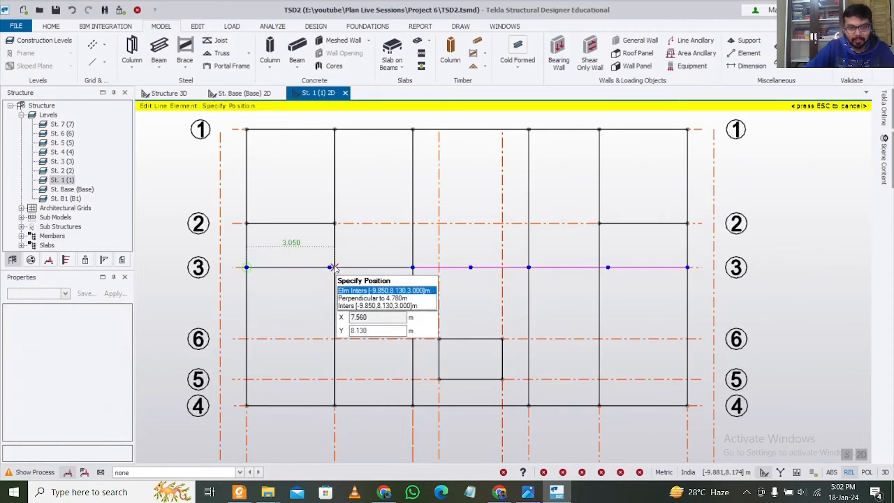
pyautogui.click(338, 293)
pyautogui.click(335, 293)
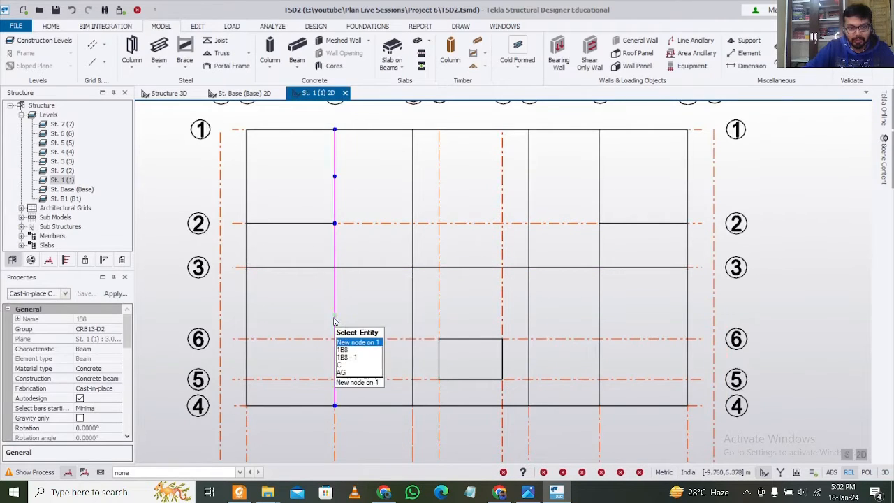
pyautogui.click(335, 318)
pyautogui.click(334, 280)
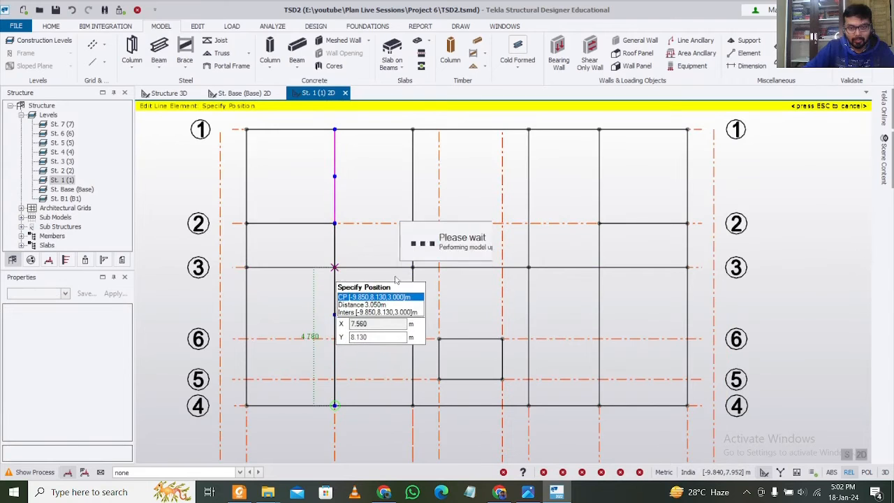
# Add a node at the F-3 intersection to both the grid F beam and the line 3 beam, and clear the selection
pyautogui.click(601, 272)
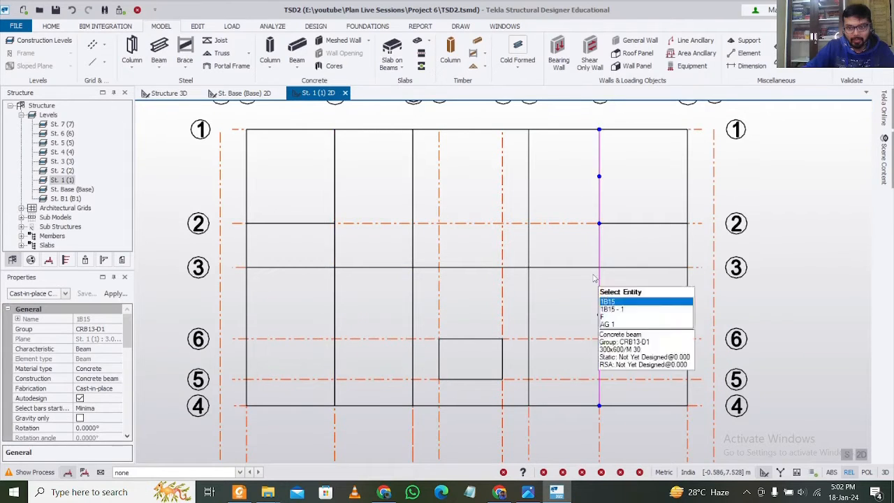
pyautogui.click(597, 315)
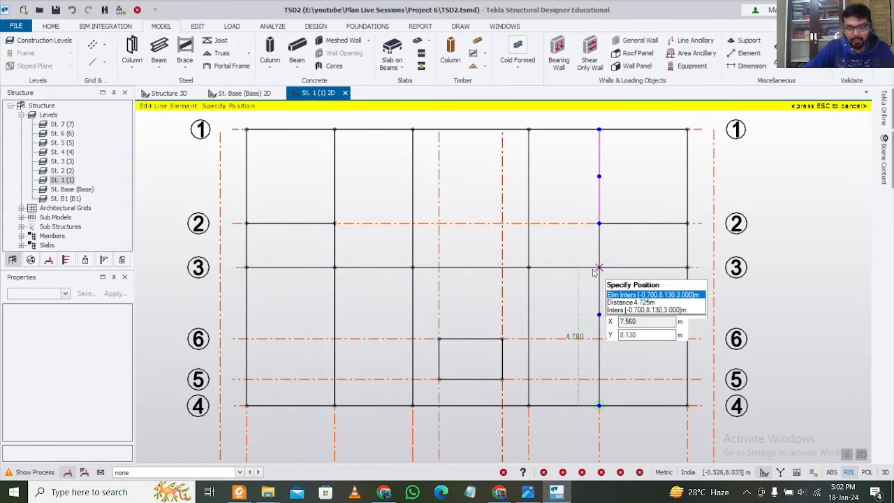
pyautogui.click(595, 270)
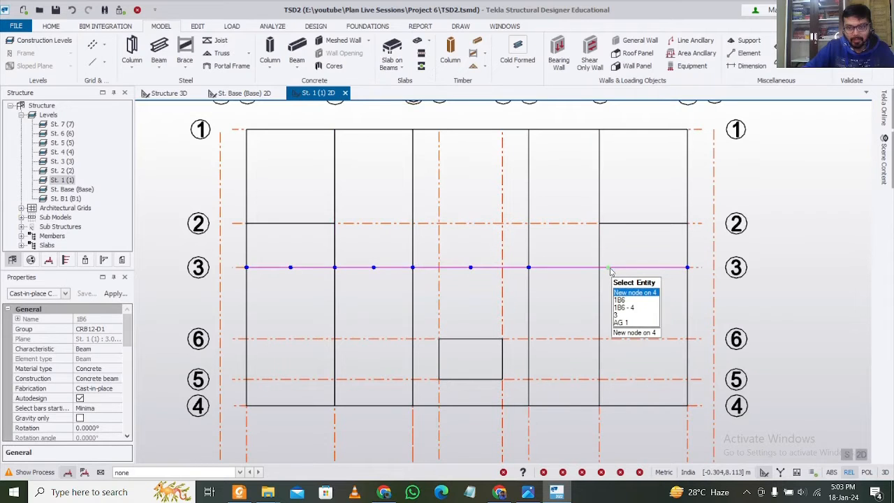
pyautogui.click(610, 270)
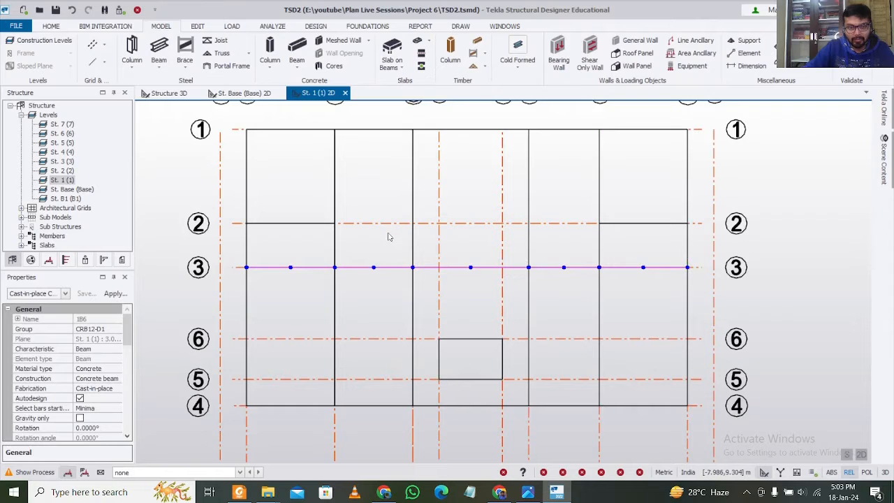
pyautogui.press('Escape')
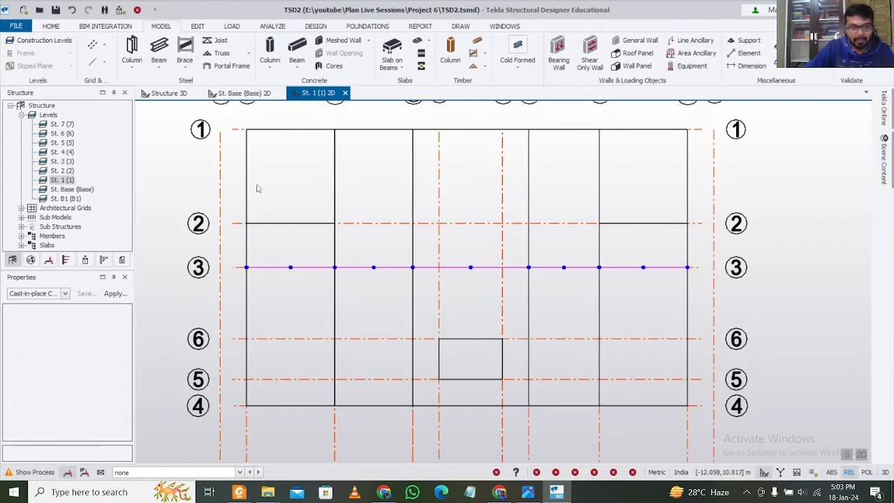
pyautogui.click(220, 139)
pyautogui.click(220, 130)
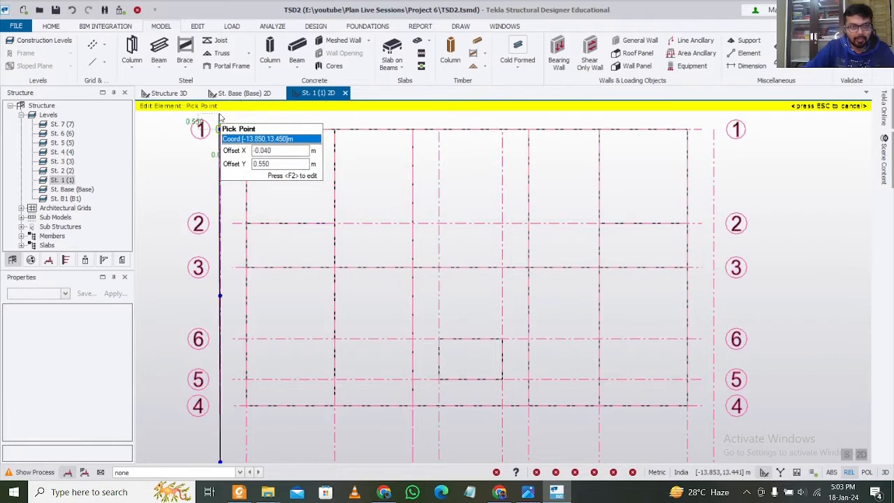
pyautogui.press('Escape')
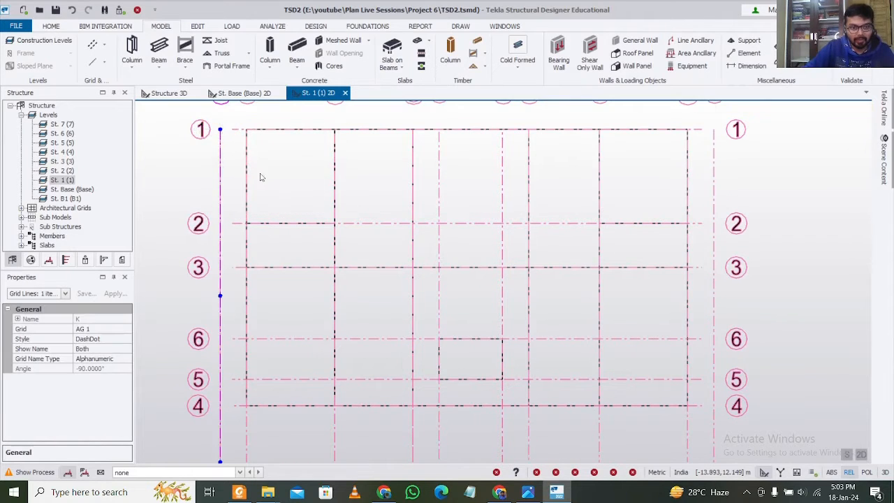
pyautogui.press('Escape')
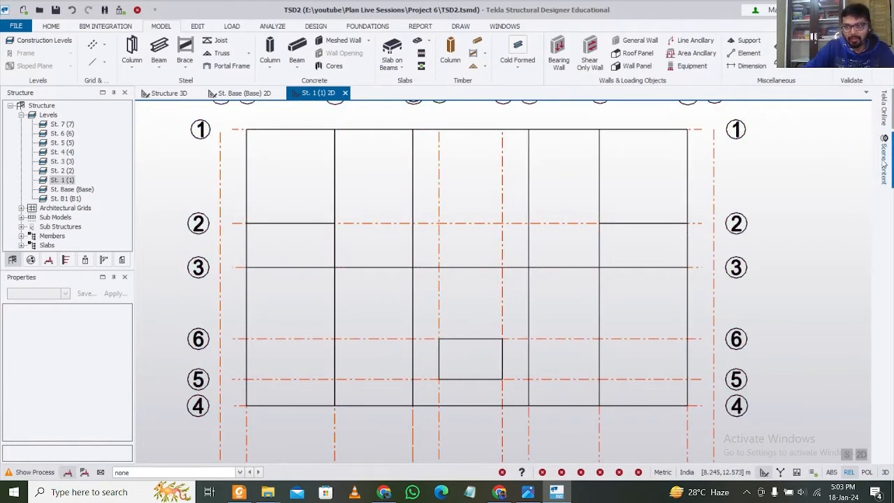
pyautogui.moveTo(883, 162)
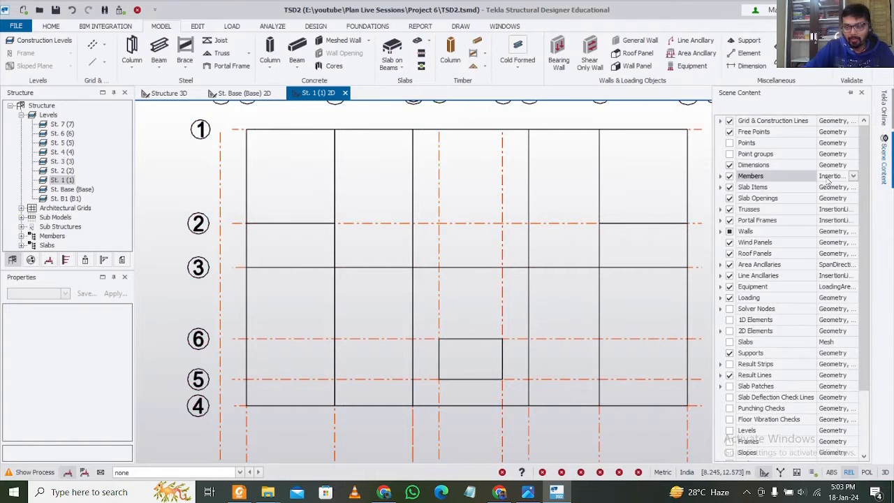
pyautogui.click(827, 179)
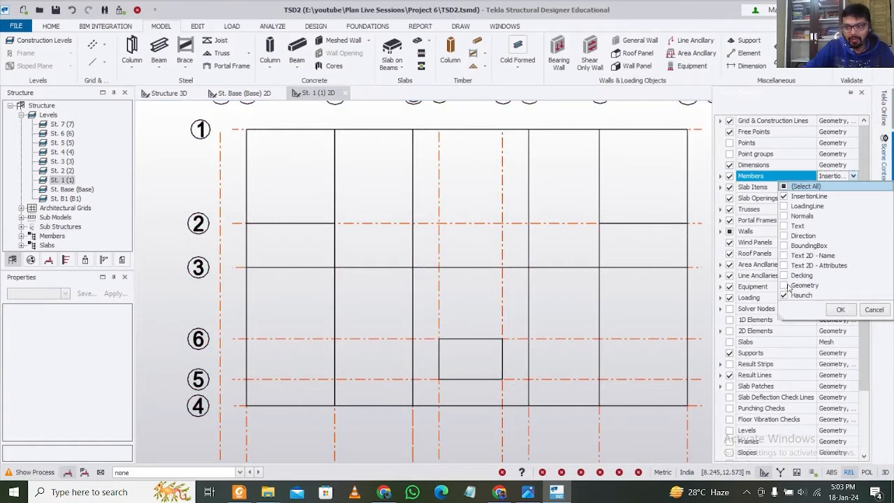
pyautogui.click(785, 286)
pyautogui.click(575, 203)
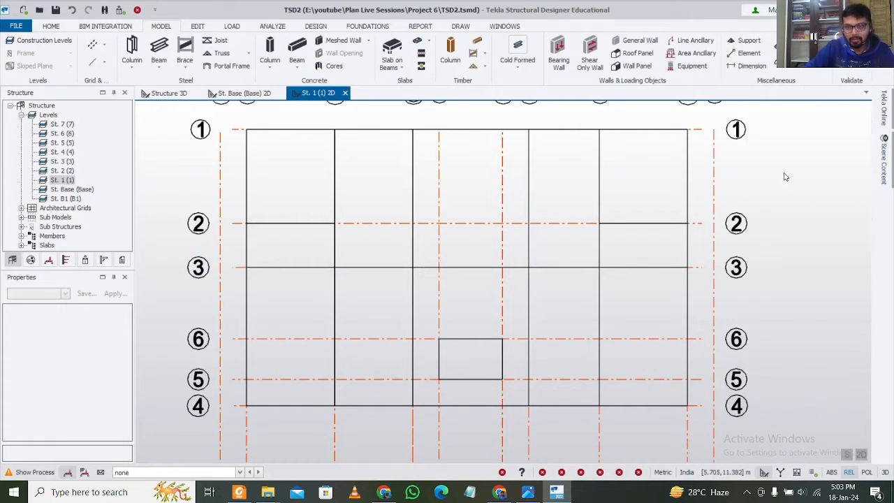
# Show the member geometry in the level 1 plan again
pyautogui.click(883, 129)
pyautogui.click(883, 166)
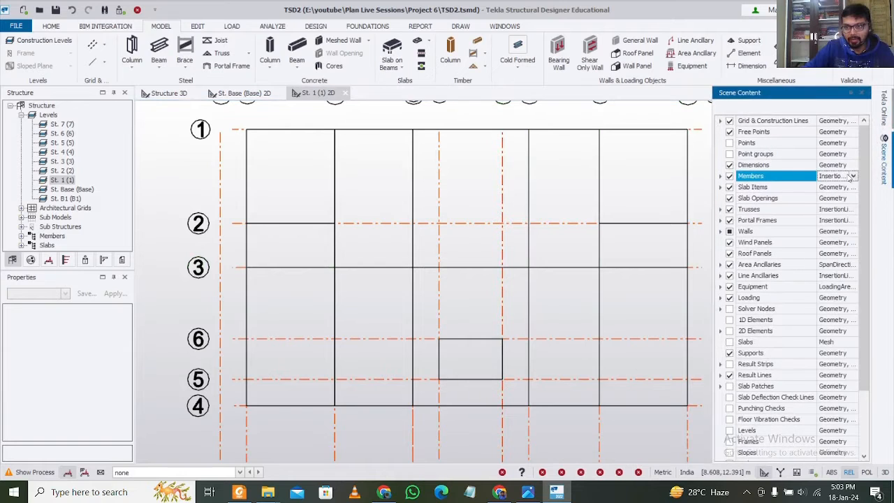
pyautogui.click(840, 177)
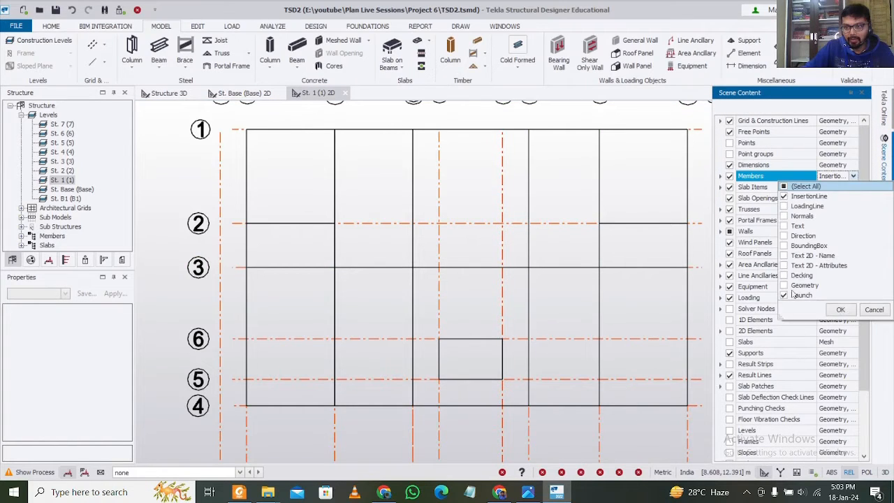
pyautogui.click(790, 286)
pyautogui.click(838, 310)
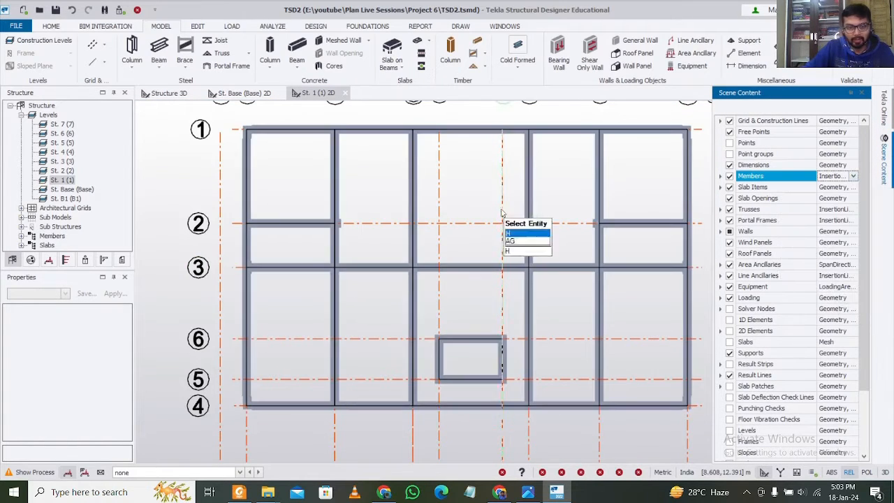
# Extend grid lines 3 and 1 outward past grid K by stretching their ends on the K side
pyautogui.click(234, 228)
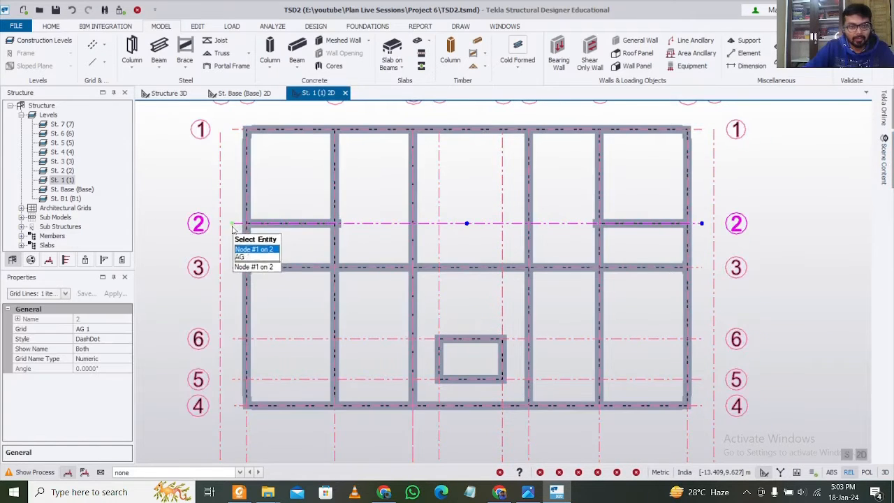
pyautogui.click(236, 269)
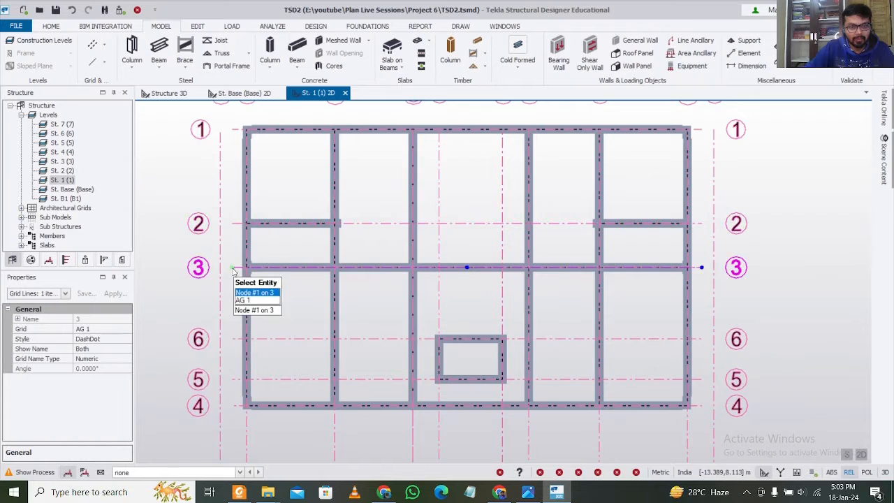
pyautogui.click(233, 267)
pyautogui.click(190, 266)
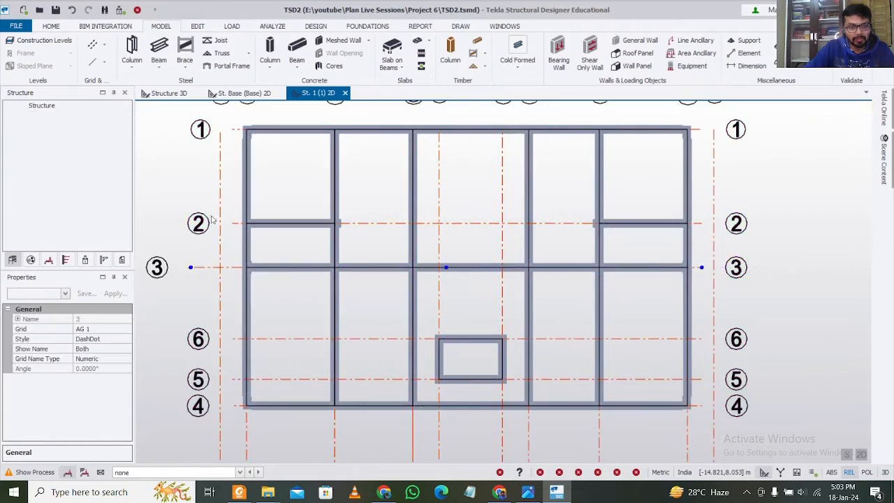
pyautogui.click(233, 133)
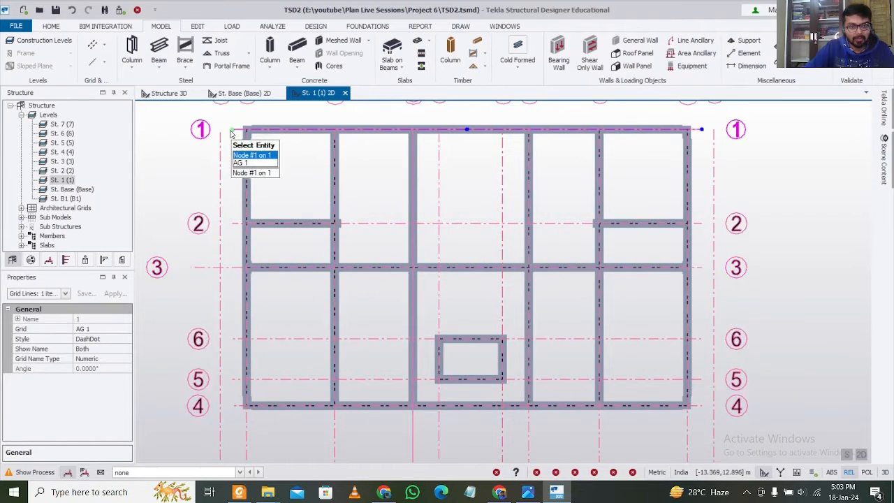
pyautogui.click(233, 130)
pyautogui.click(179, 131)
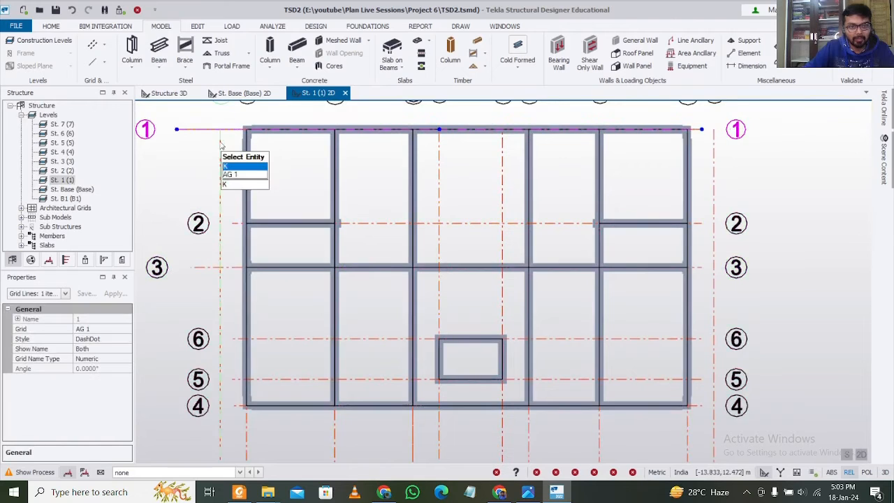
# Extend grid line K beyond grid line 1 so its end lies past the row of grid letters
pyautogui.click(220, 144)
pyautogui.click(220, 129)
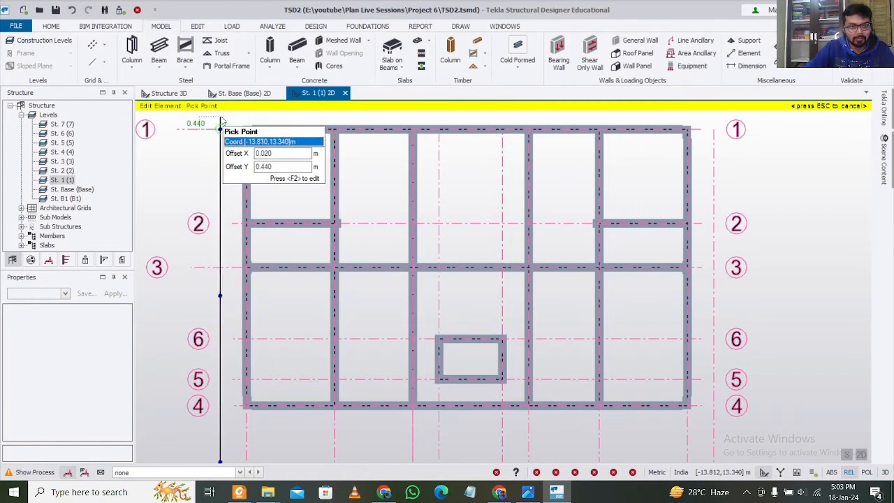
pyautogui.moveTo(222, 117); pyautogui.dragTo(226, 231, button='middle')
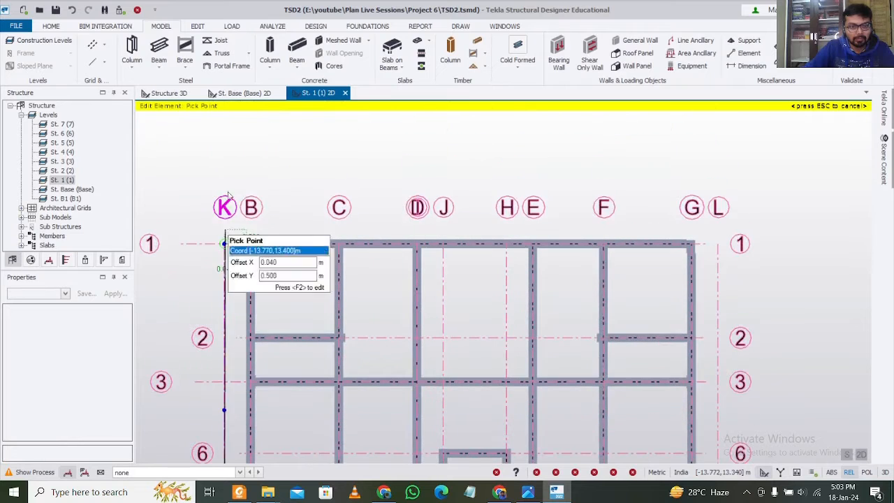
pyautogui.click(224, 132)
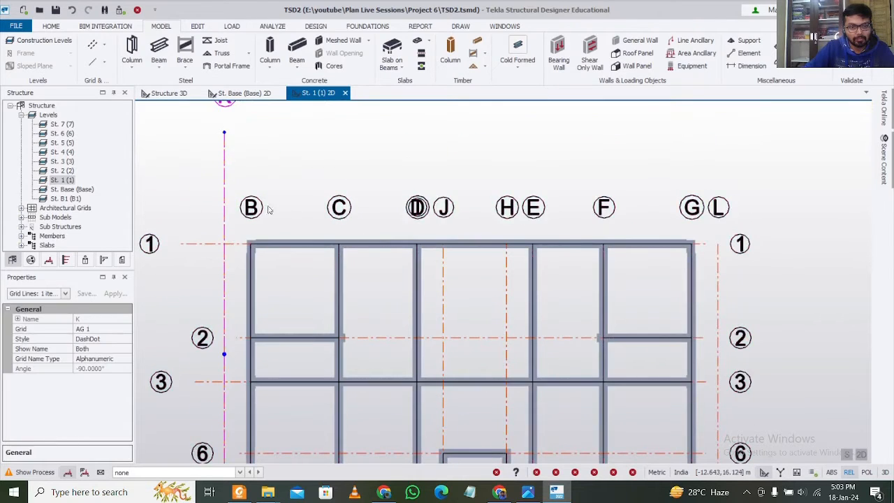
# Extend grid line 4 by about 1.7 m past grid K on the K side
pyautogui.moveTo(260, 237); pyautogui.dragTo(261, 143, button='middle')
pyautogui.moveTo(264, 275); pyautogui.dragTo(264, 140, button='middle')
pyautogui.scroll(1, 231, 333)
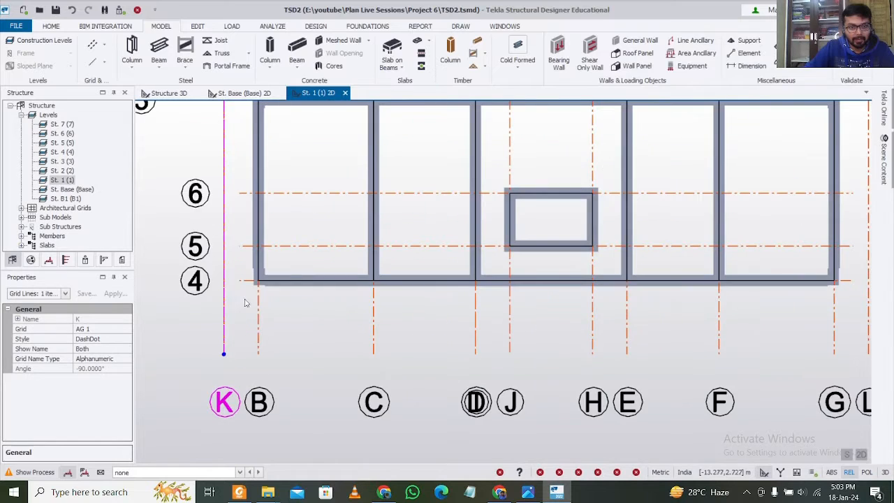
pyautogui.click(242, 282)
pyautogui.click(260, 303)
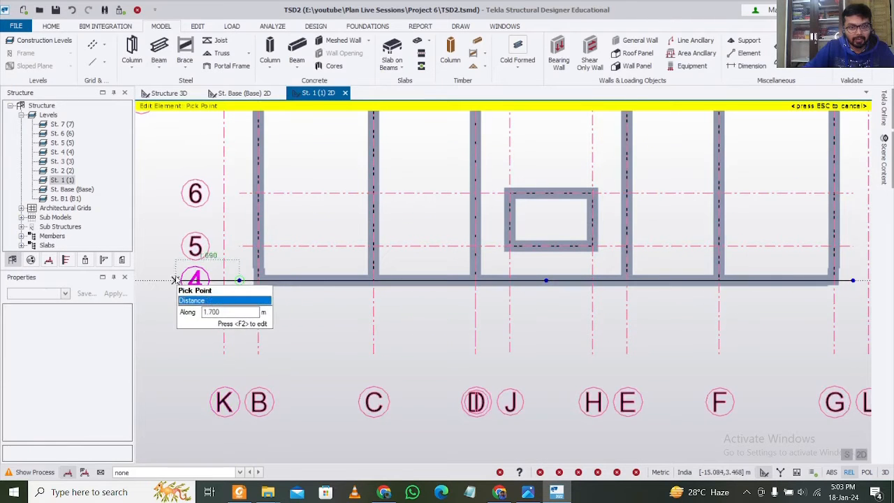
pyautogui.click(177, 280)
pyautogui.scroll(-1, 244, 251)
pyautogui.moveTo(223, 165); pyautogui.dragTo(267, 262, button='middle')
pyautogui.scroll(-1, 271, 210)
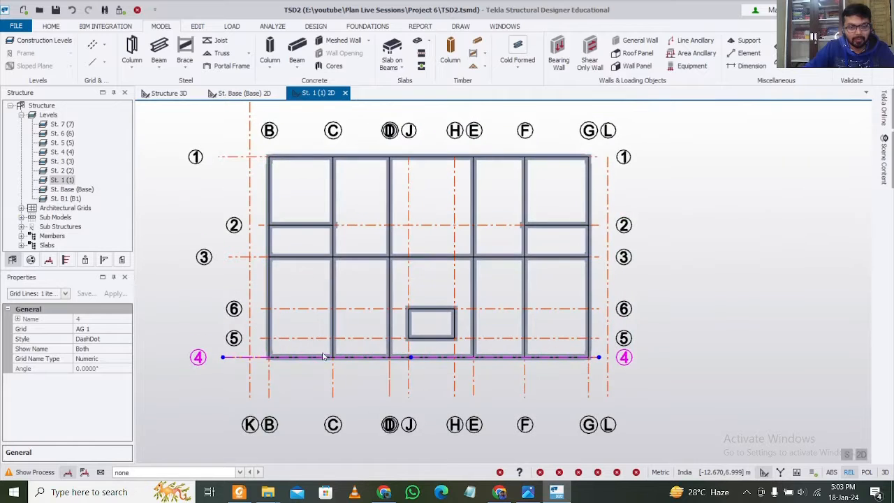
# Switch to the floor plan image and compare it with the level 1 beam layout around the short line 2 beams
pyautogui.click(557, 492)
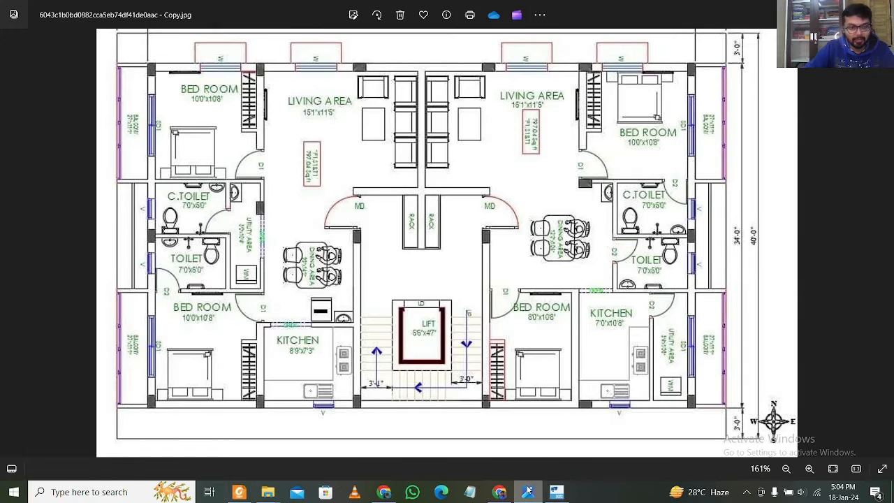
pyautogui.click(529, 492)
pyautogui.click(529, 492)
pyautogui.click(529, 491)
pyautogui.click(528, 491)
pyautogui.click(528, 492)
pyautogui.click(528, 492)
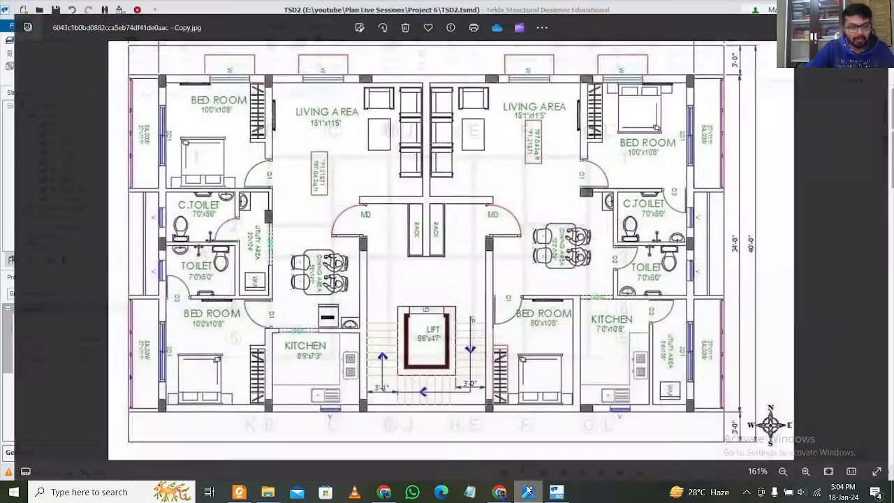
pyautogui.click(528, 491)
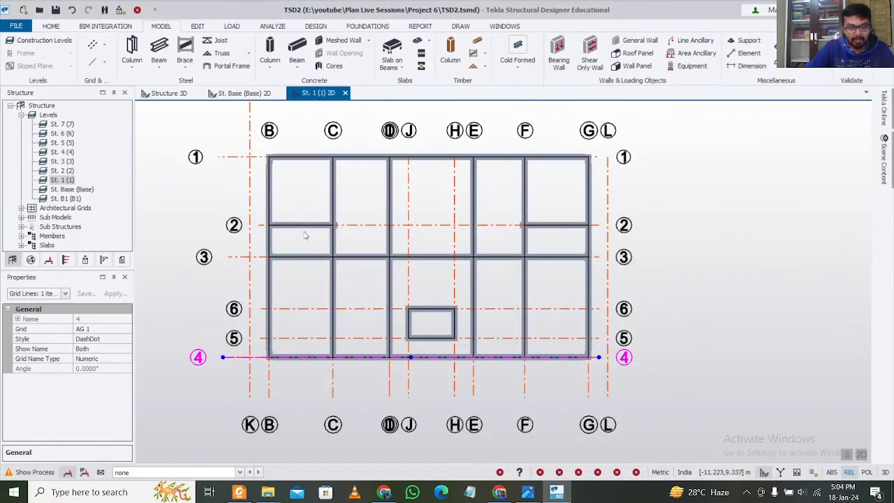
pyautogui.moveTo(310, 232)
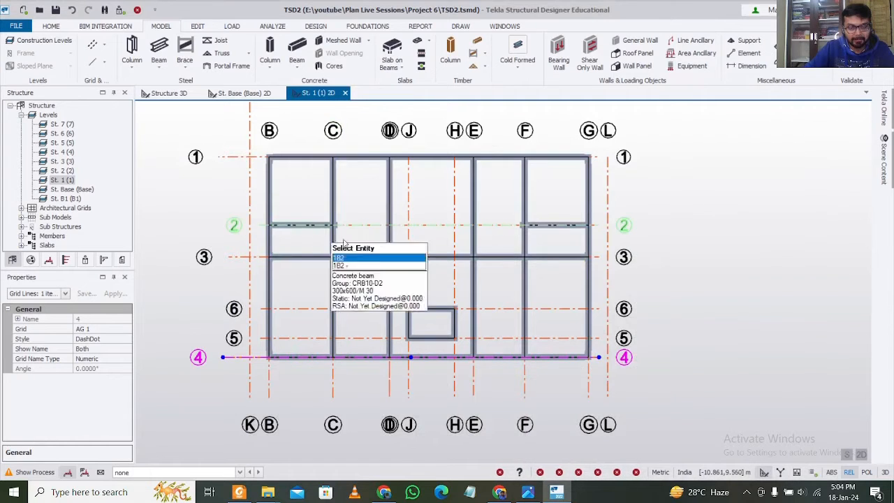
pyautogui.scroll(2, 354, 307)
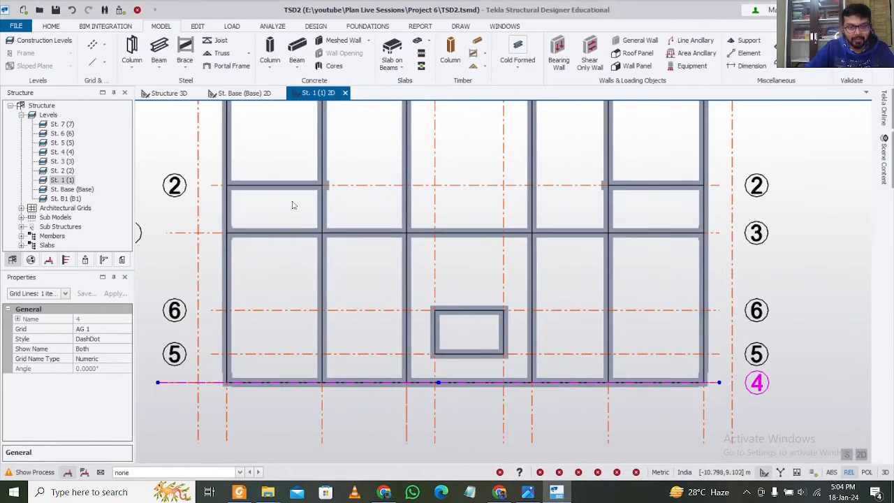
pyautogui.click(294, 198)
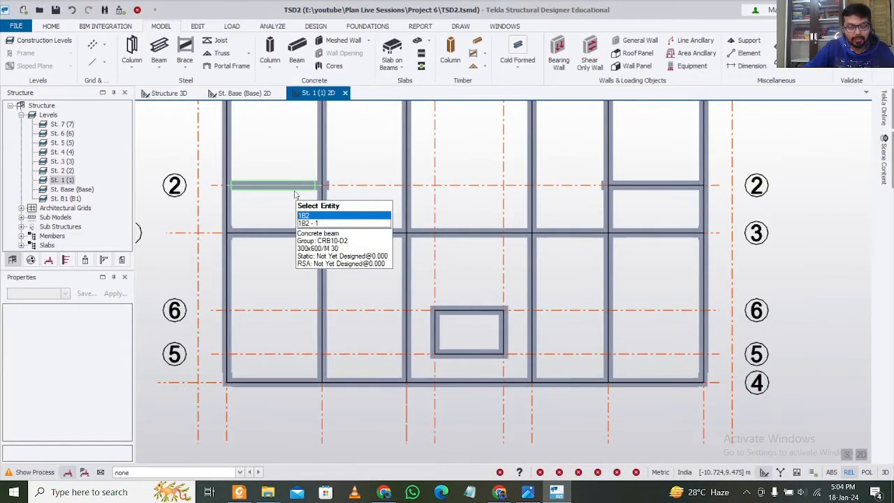
pyautogui.scroll(-2, 294, 194)
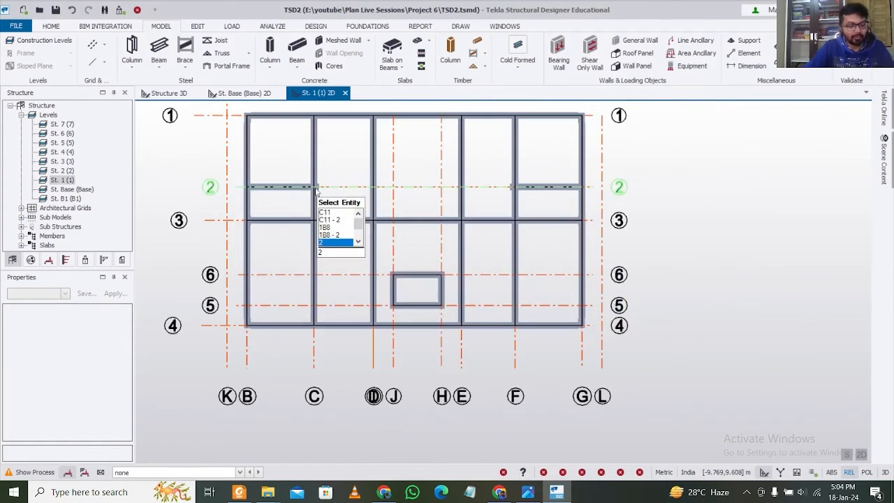
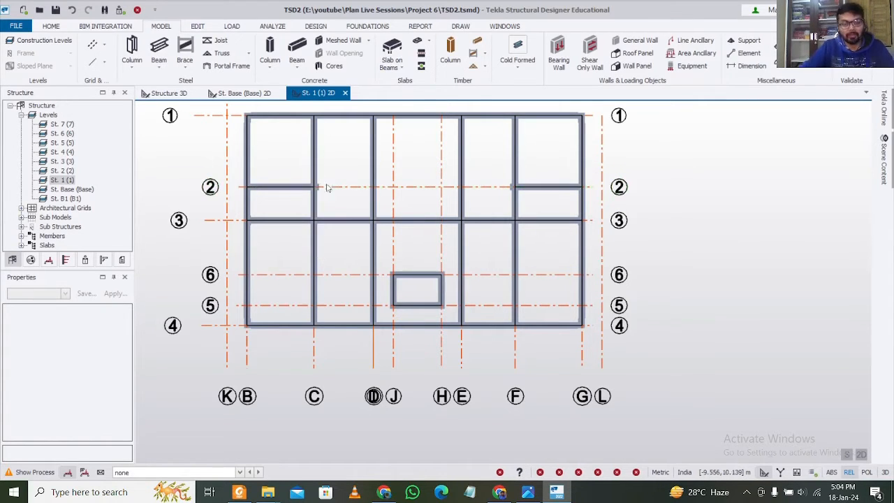
# Add a parallel grid line 3.25 m from grid line 4, on the side towards grid line 3
pyautogui.click(94, 46)
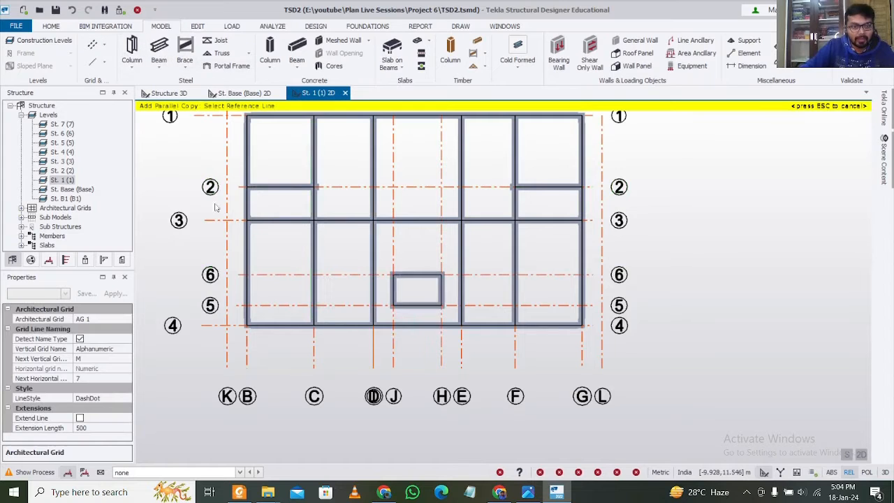
pyautogui.click(244, 332)
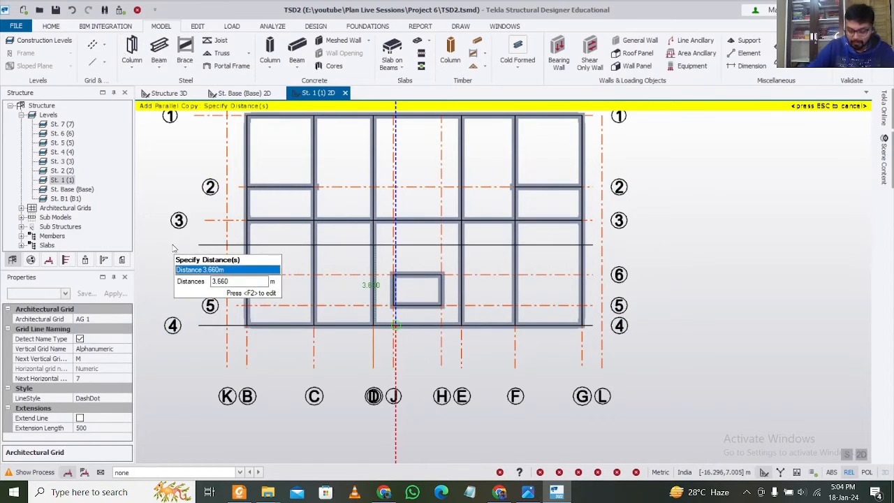
pyautogui.press('F2')
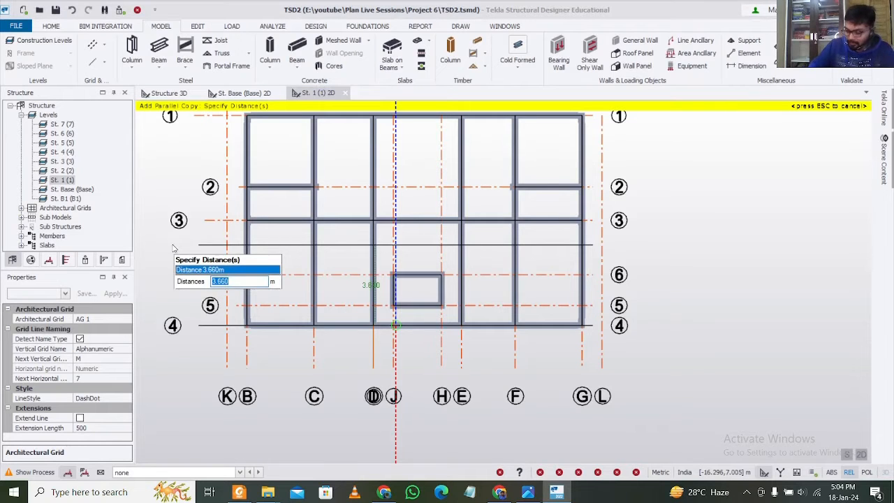
pyautogui.write('3.25')
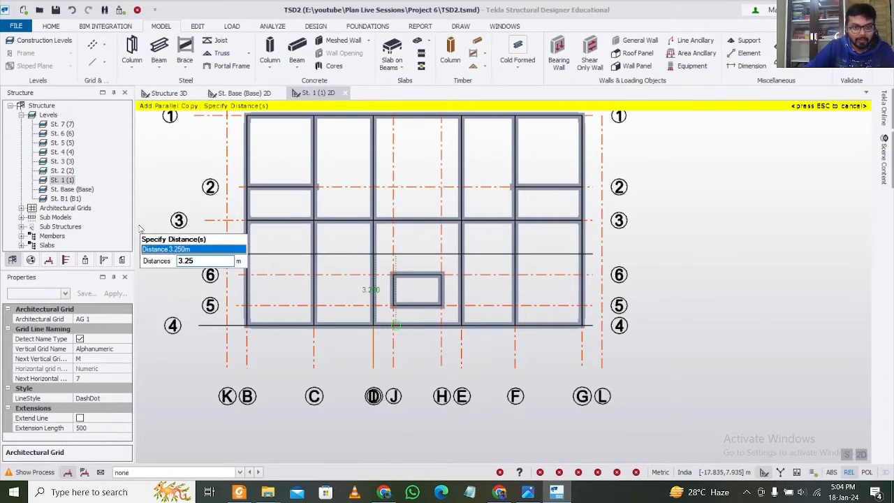
pyautogui.click(239, 340)
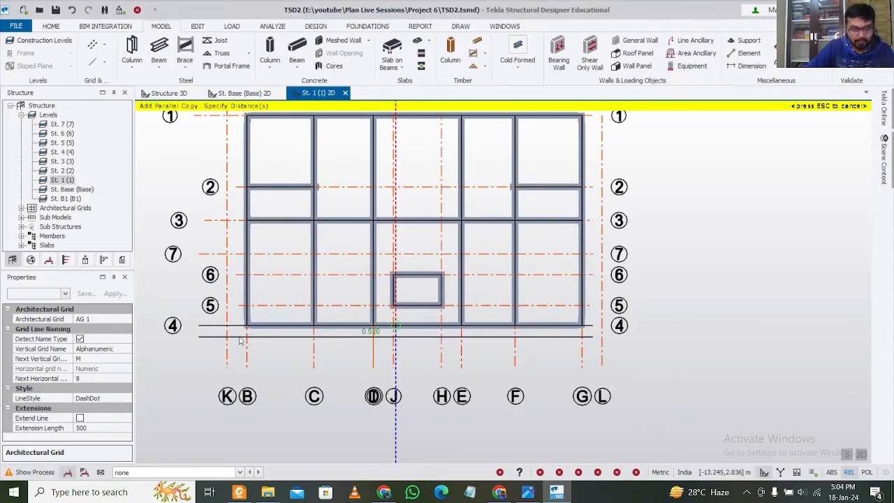
pyautogui.click(317, 185)
pyautogui.scroll(2, 283, 202)
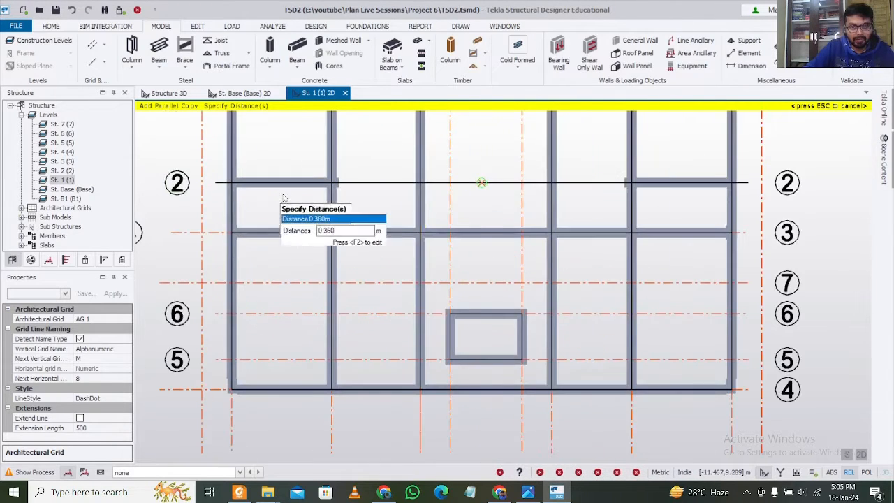
pyautogui.write('1.5')
pyautogui.press('Return')
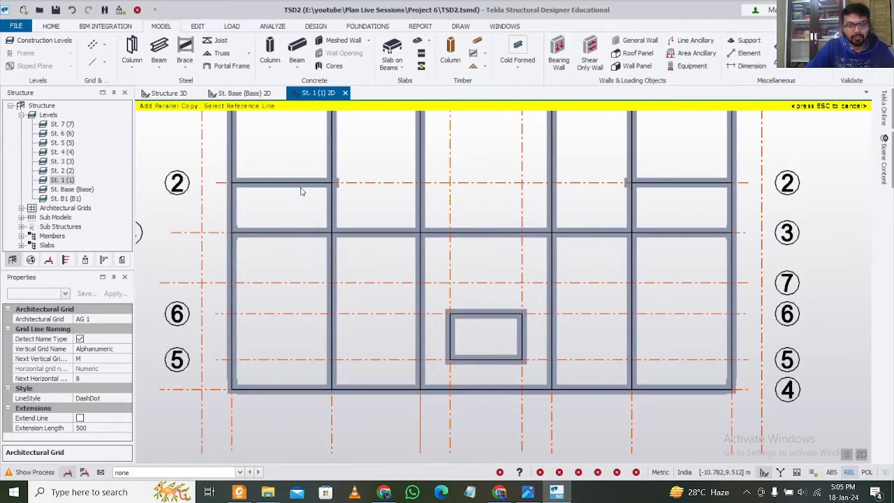
pyautogui.press('Escape')
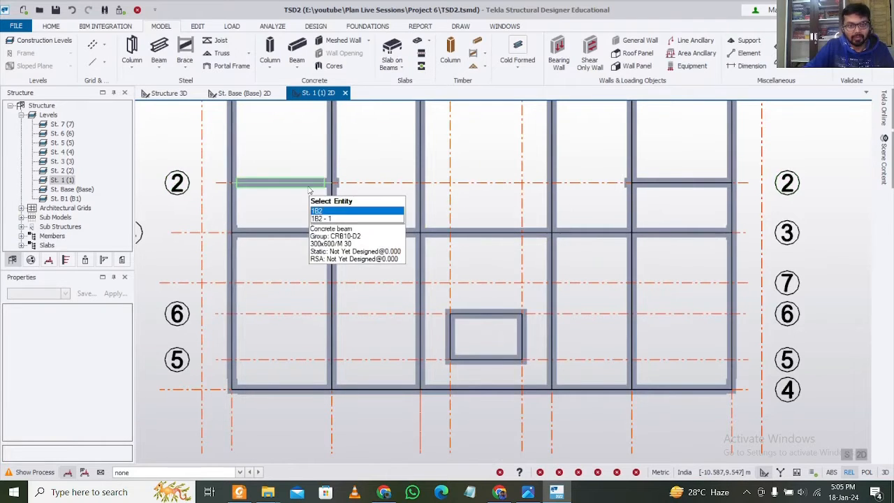
pyautogui.click(304, 183)
pyautogui.click(681, 183)
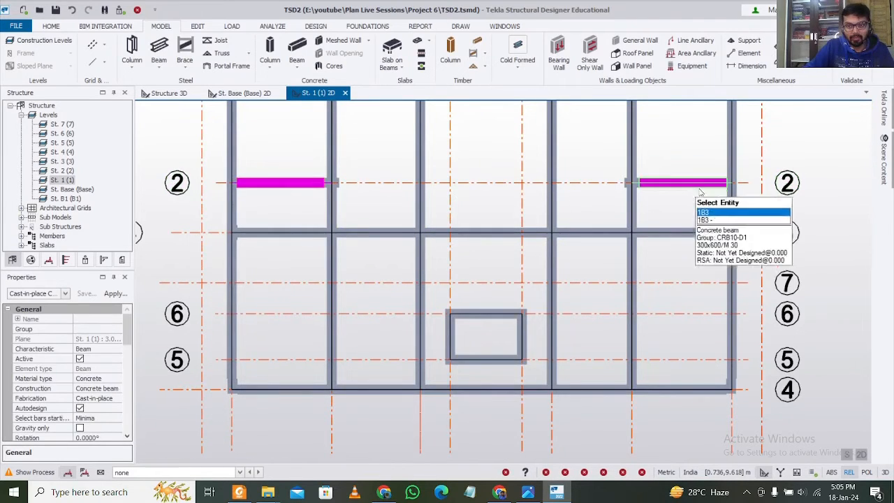
pyautogui.click(198, 25)
pyautogui.click(15, 50)
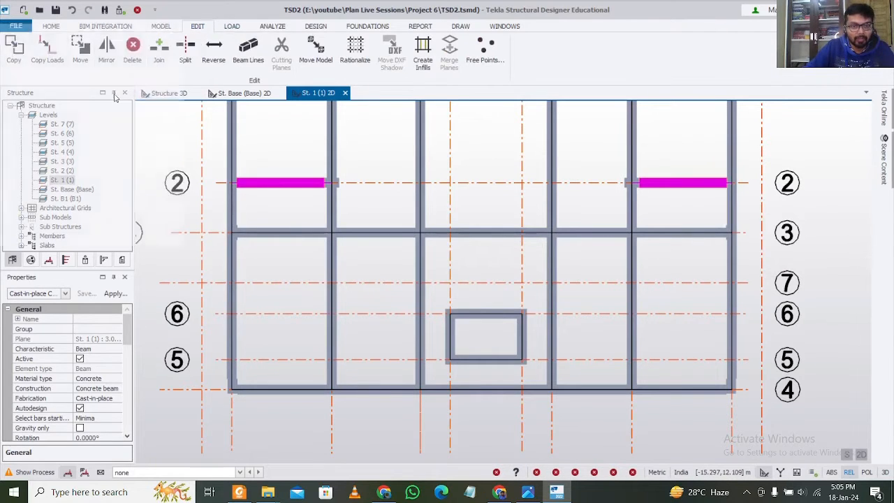
pyautogui.click(334, 183)
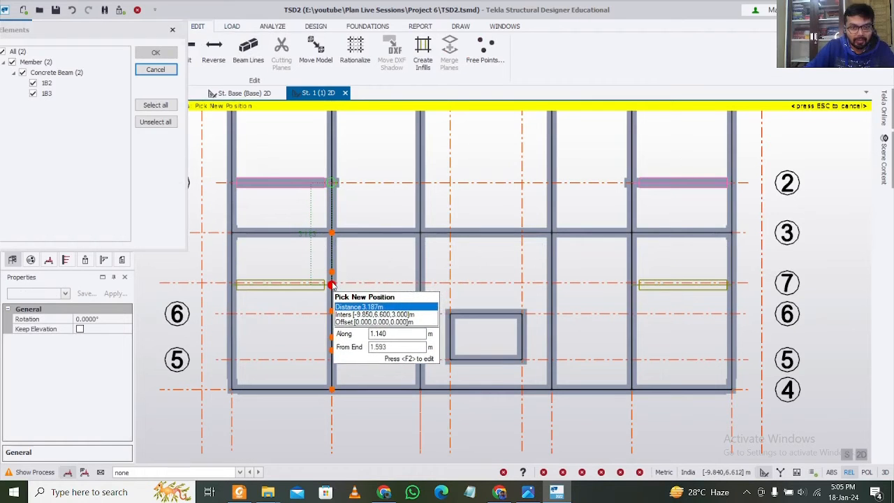
pyautogui.scroll(4, 332, 286)
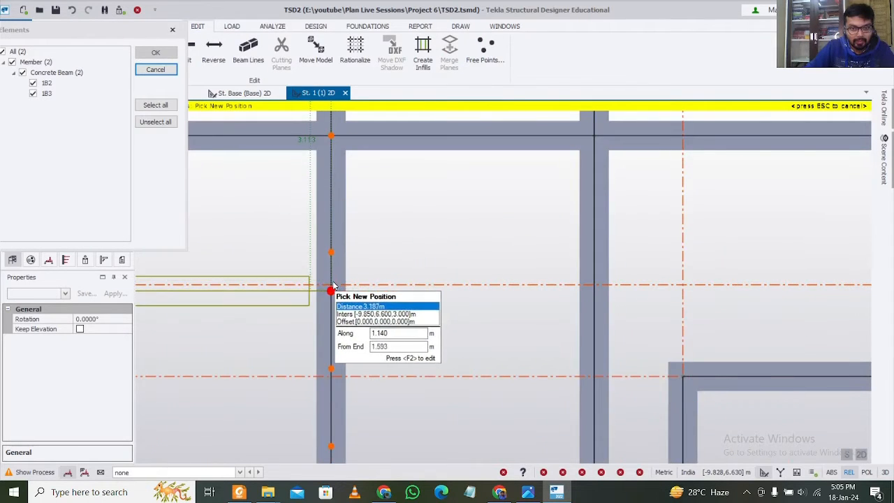
pyautogui.scroll(2, 332, 288)
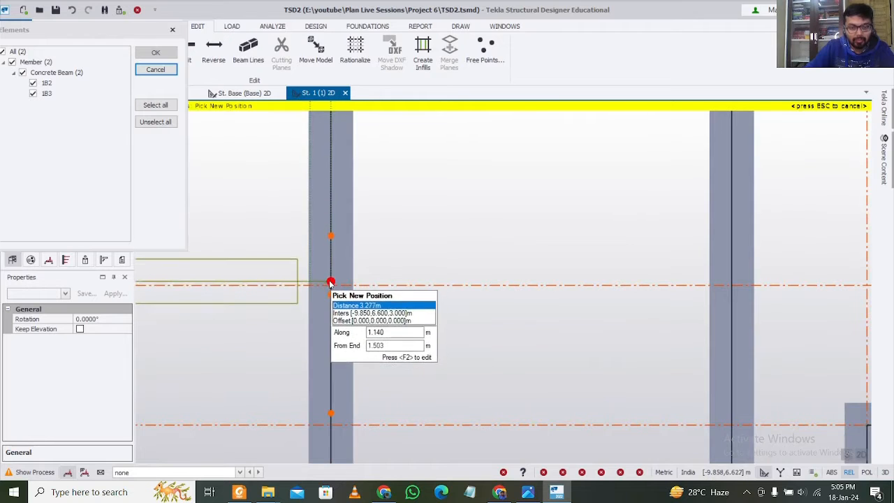
pyautogui.scroll(-5, 330, 291)
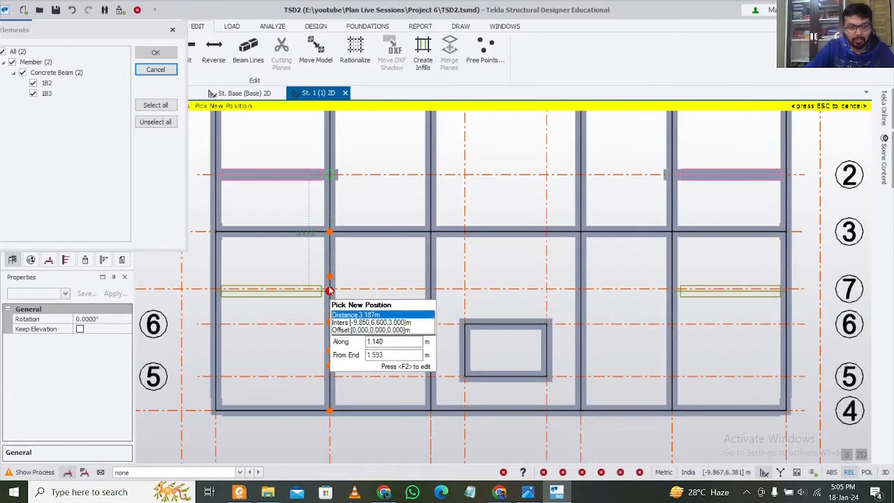
pyautogui.press('Escape')
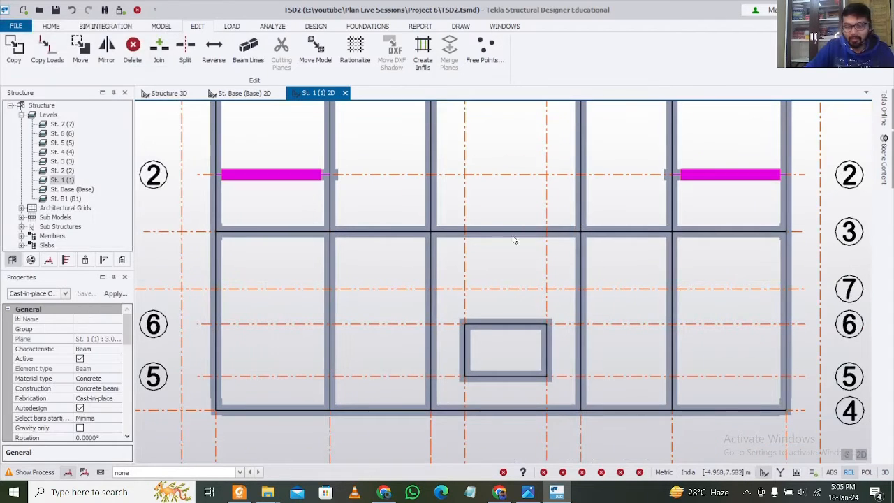
pyautogui.click(335, 271)
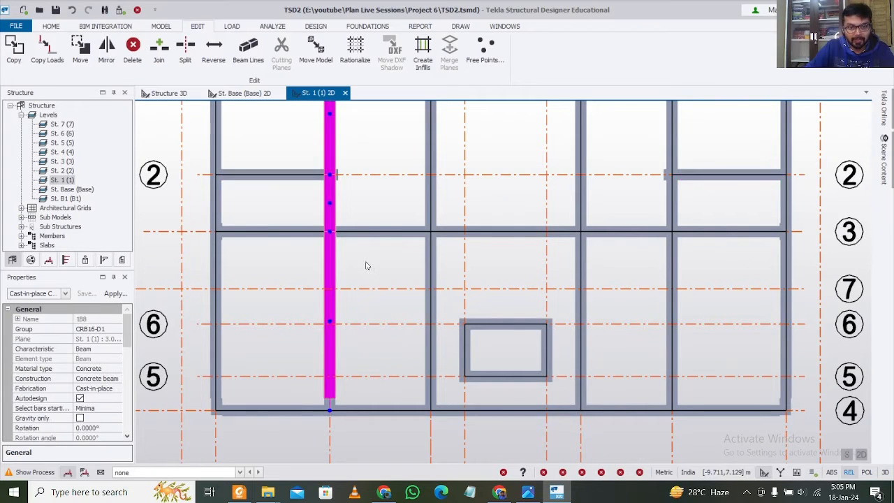
pyautogui.click(331, 323)
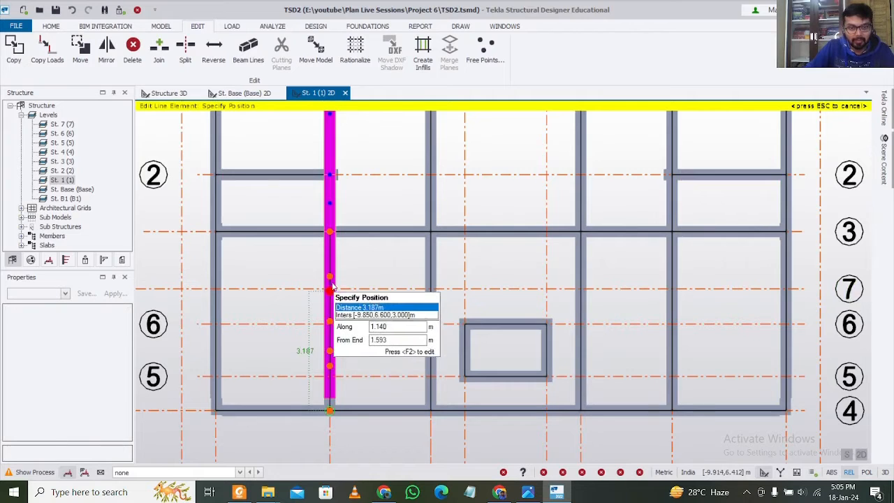
pyautogui.scroll(5, 332, 287)
pyautogui.press('Escape')
pyautogui.press('Escape')
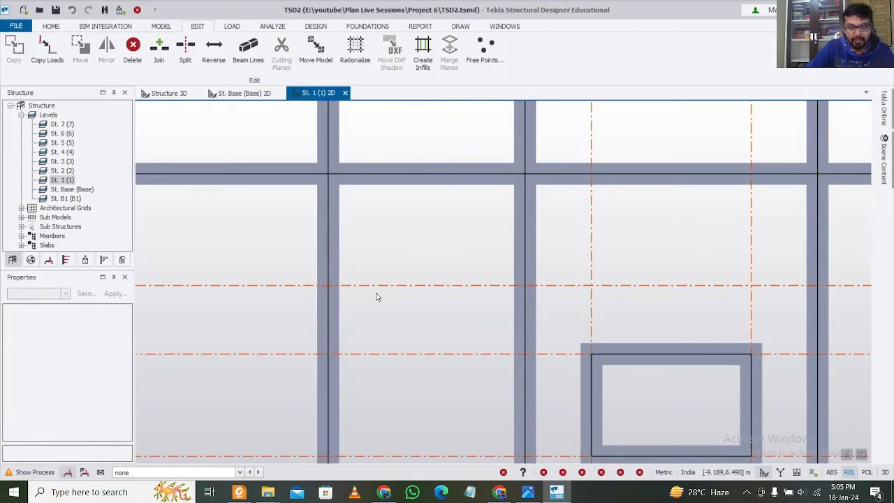
# Hide the solid geometry of members in the level 1 view so only their insertion lines are drawn
pyautogui.click(882, 121)
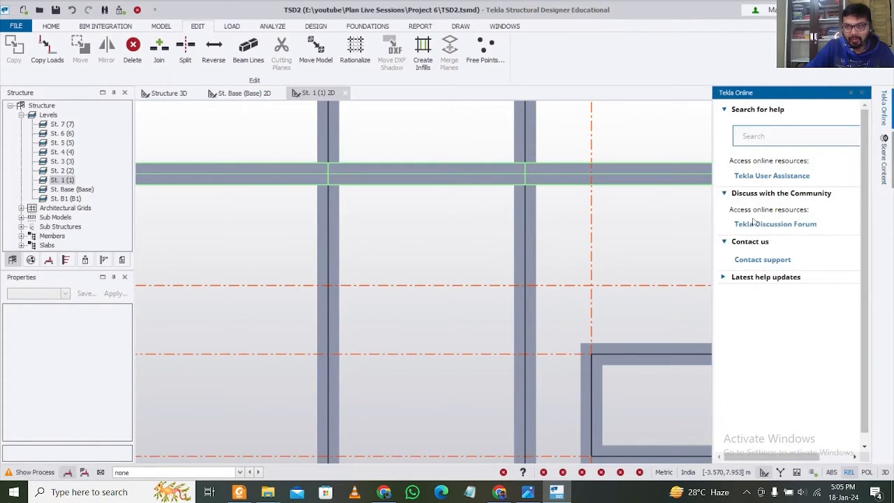
pyautogui.click(884, 159)
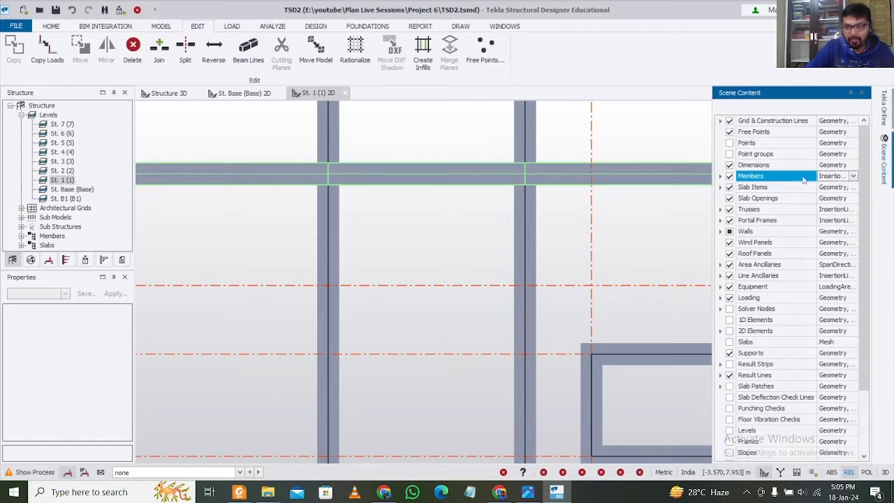
pyautogui.click(832, 177)
pyautogui.click(784, 285)
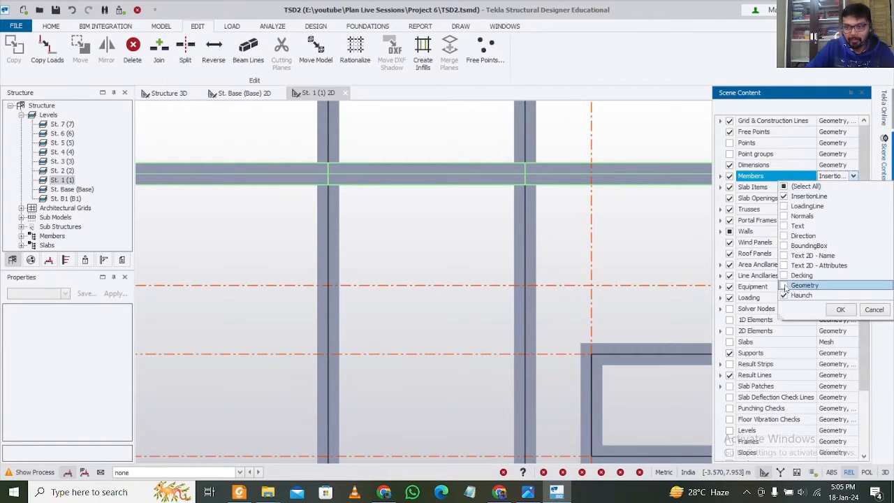
pyautogui.click(838, 309)
pyautogui.scroll(-2, 416, 262)
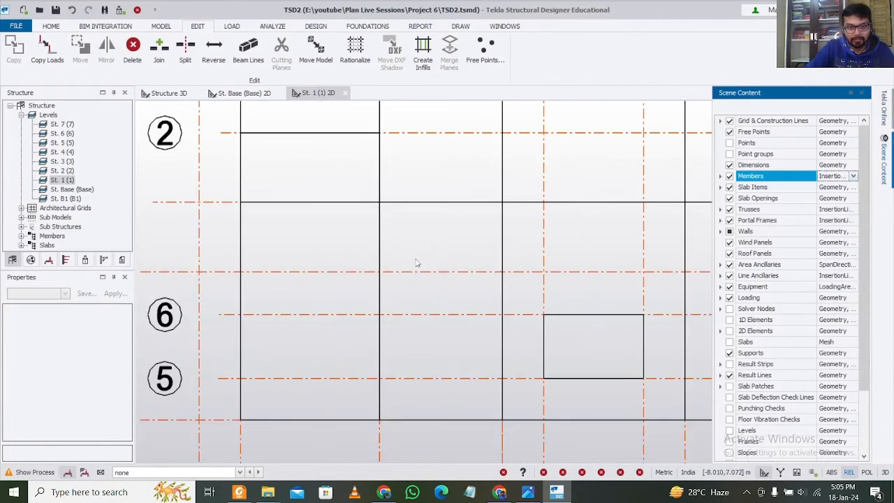
# Try to move the midpoint node of the grid C beam, between grid lines 3 and 4, onto grid line 7
pyautogui.click(380, 261)
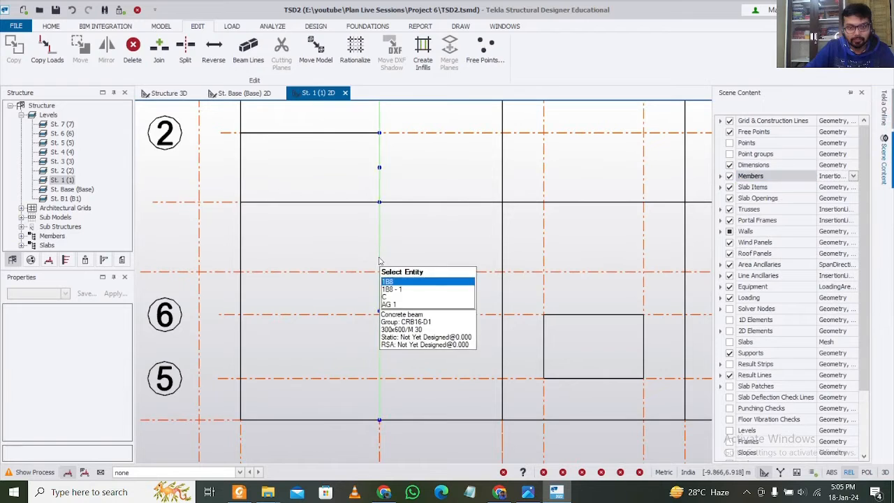
pyautogui.click(379, 312)
pyautogui.scroll(2, 379, 279)
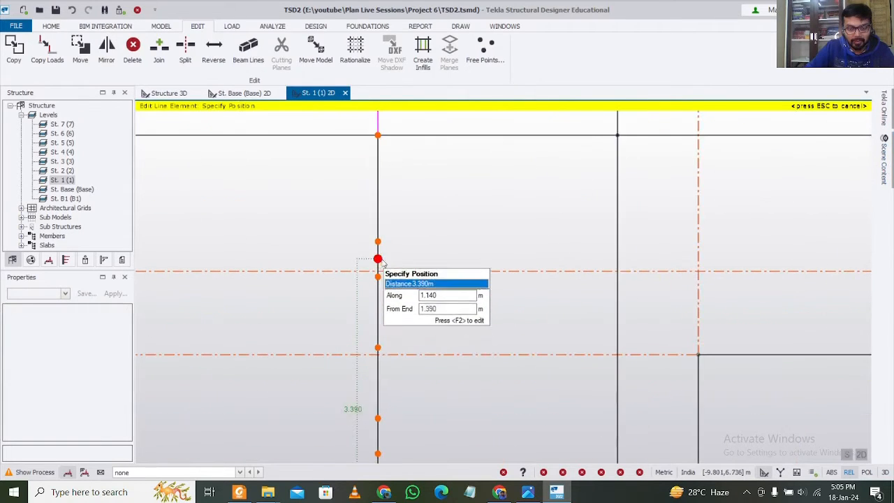
pyautogui.scroll(2, 379, 276)
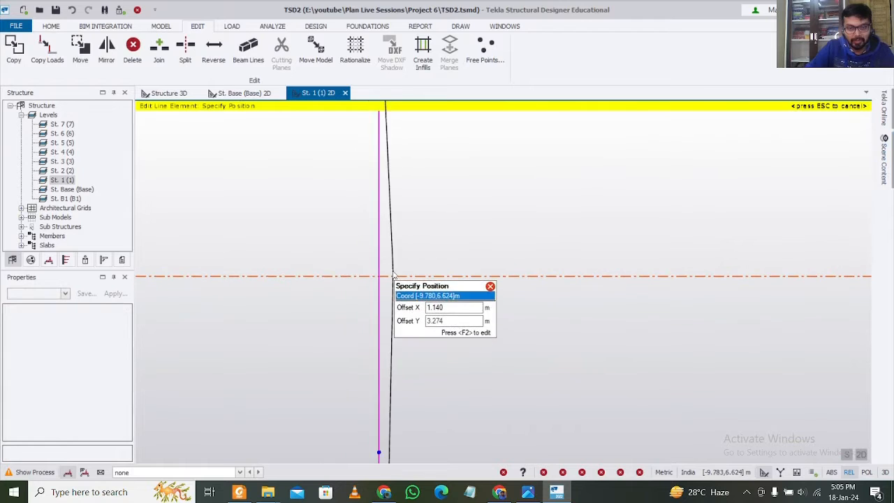
pyautogui.click(378, 274)
pyautogui.press('Escape')
pyautogui.scroll(-5, 356, 273)
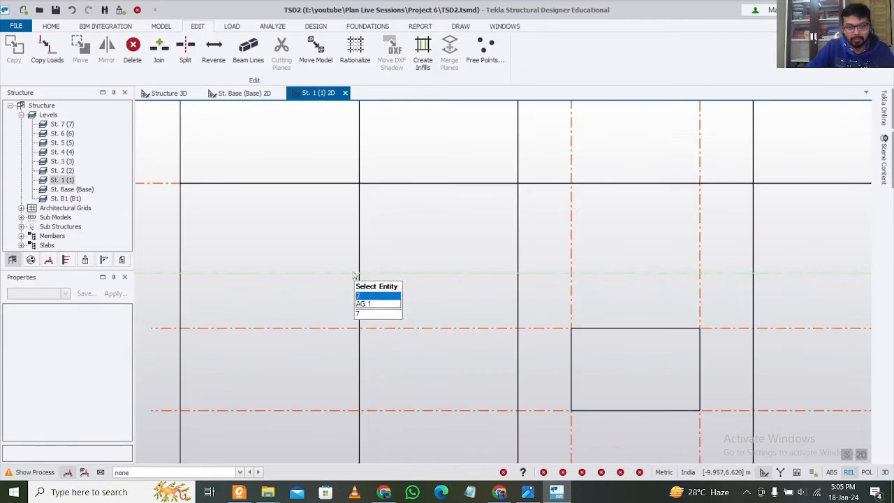
# Turn the member Geometry display back on in the level 1 view
pyautogui.moveTo(883, 167)
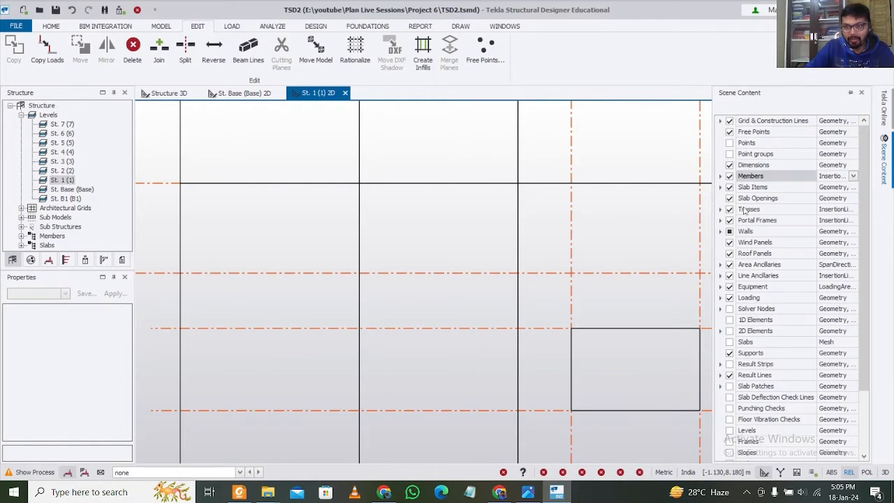
pyautogui.click(829, 178)
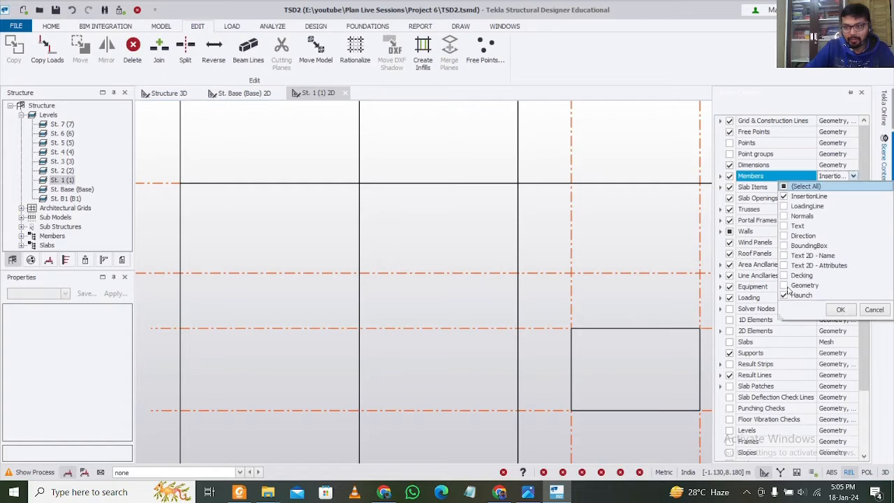
pyautogui.click(785, 285)
pyautogui.click(837, 310)
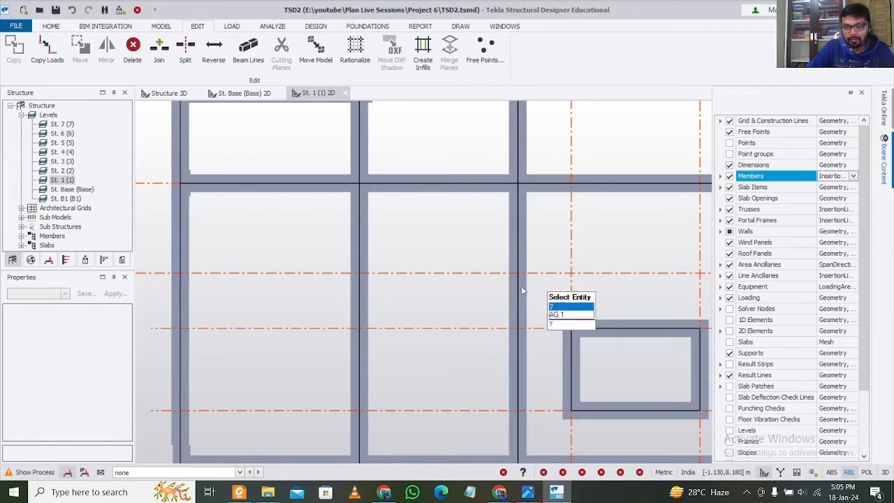
pyautogui.scroll(-3, 521, 291)
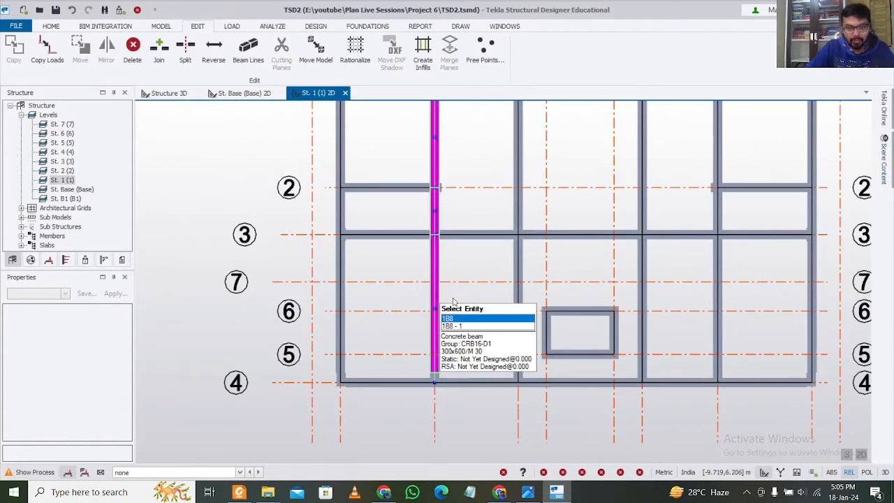
# Delete the full-length beams along grid lines F and C on level 1
pyautogui.click(479, 302)
pyautogui.scroll(-2, 477, 304)
pyautogui.moveTo(477, 304); pyautogui.dragTo(449, 301, button='middle')
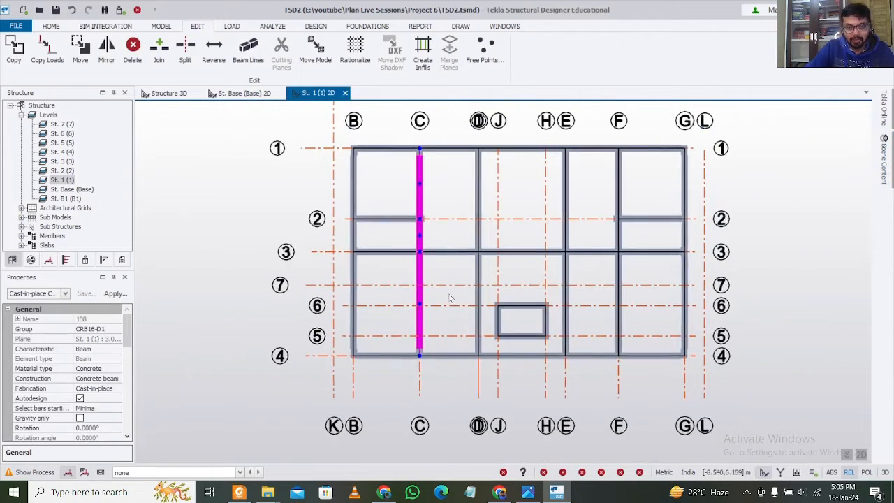
pyautogui.click(618, 277)
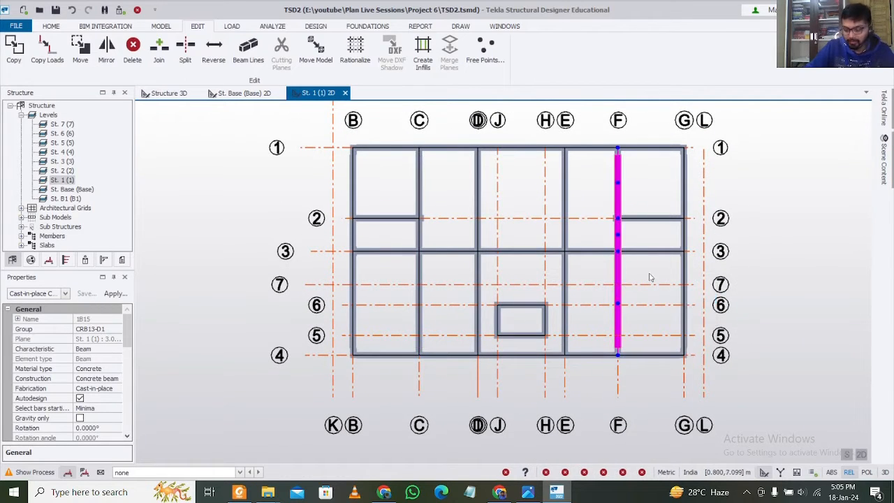
pyautogui.click(654, 273)
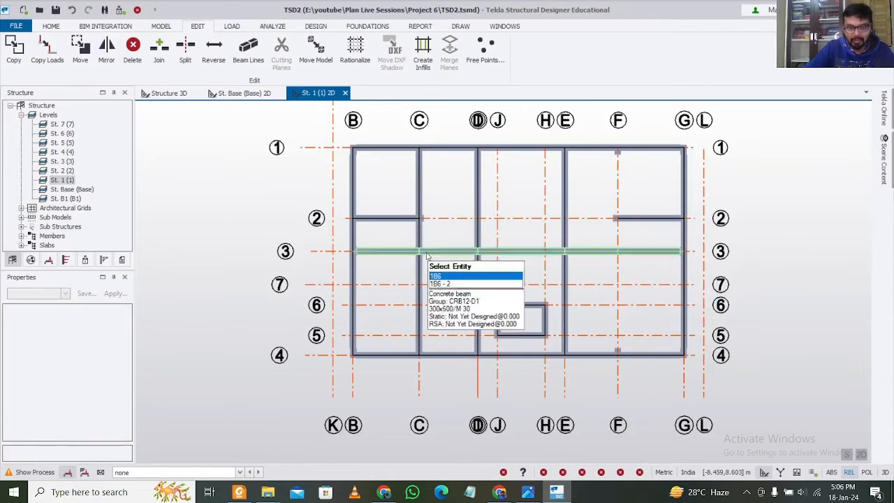
pyautogui.click(420, 279)
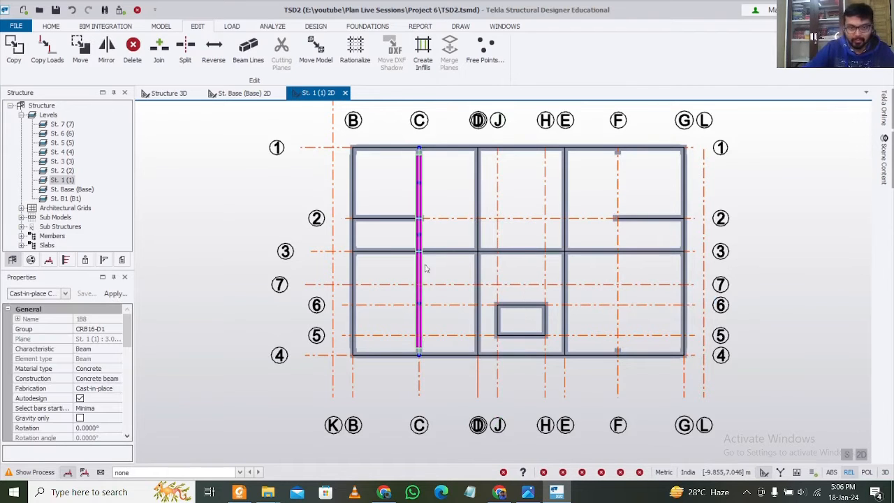
pyautogui.press('Delete')
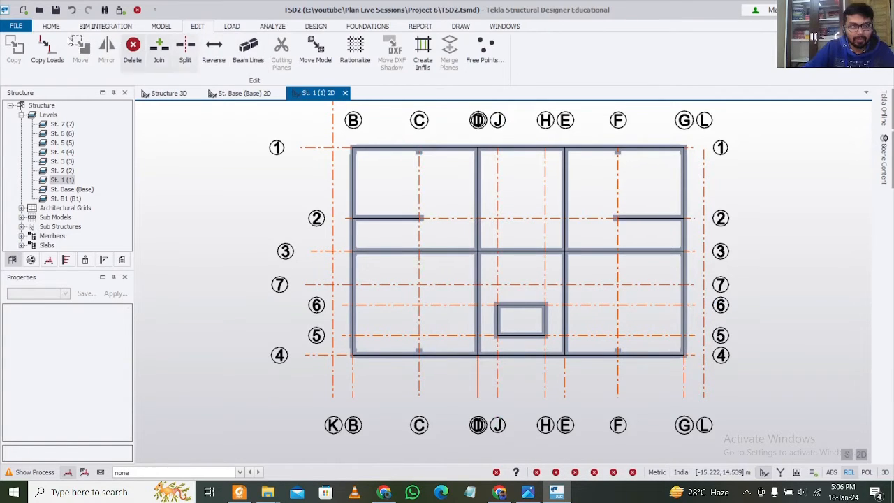
# Copy both short grid line 2 beams to grid line 7, from intersection C/2 to intersection C/7
pyautogui.click(407, 224)
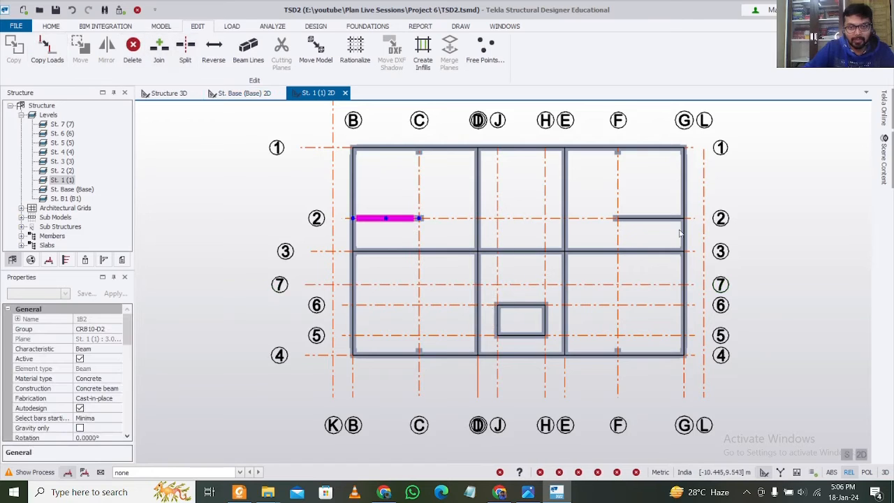
pyautogui.click(618, 222)
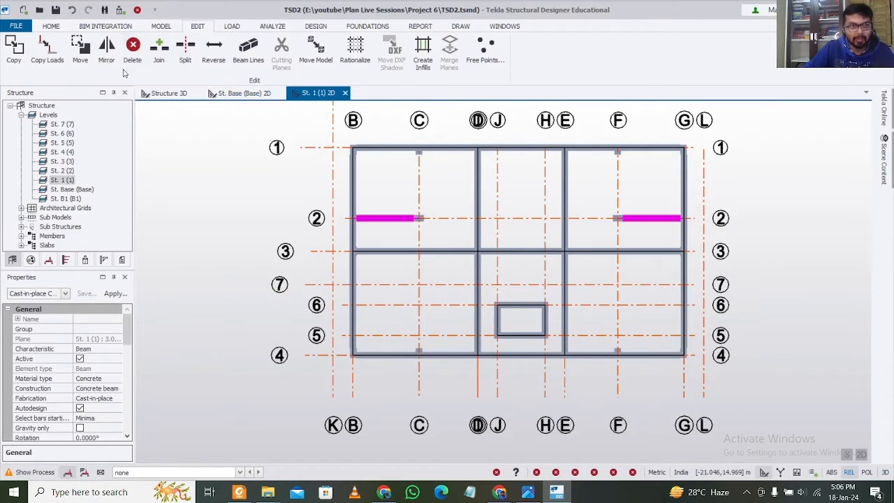
pyautogui.click(15, 51)
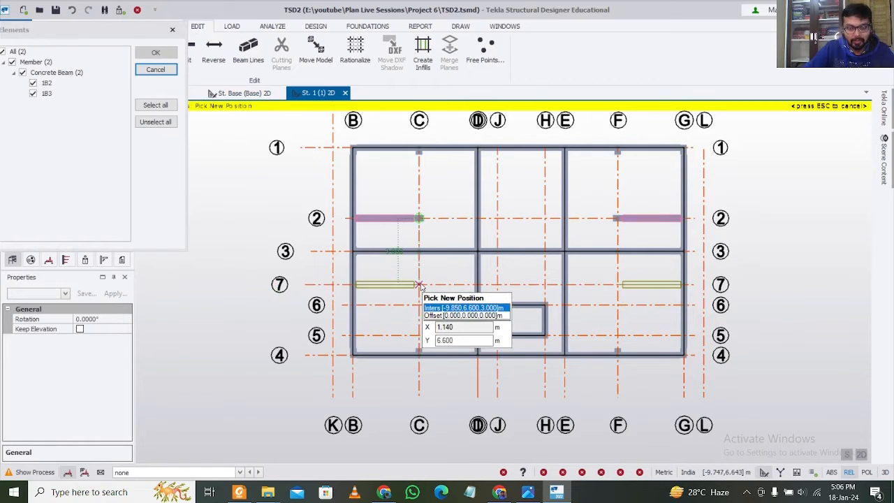
pyautogui.click(462, 342)
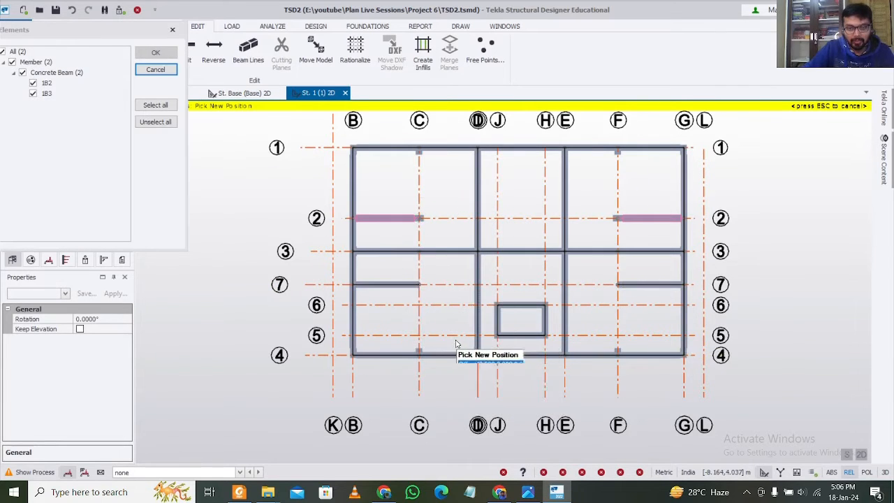
pyautogui.click(161, 26)
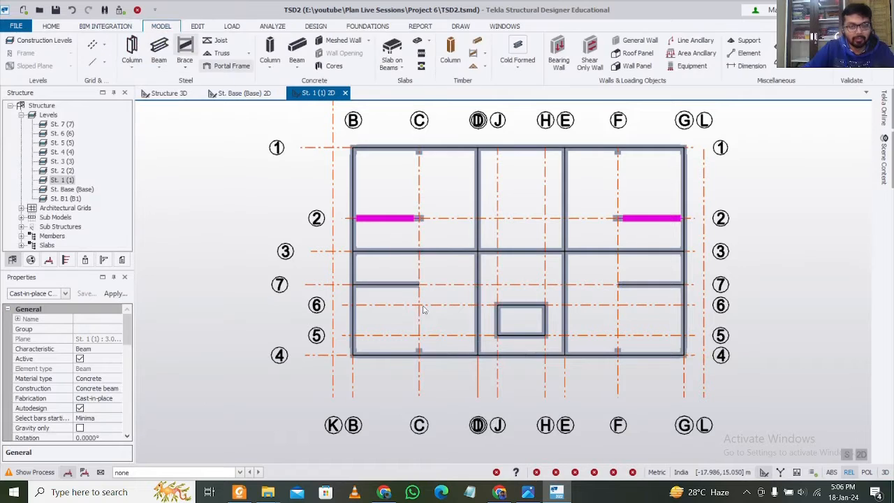
pyautogui.press('Escape')
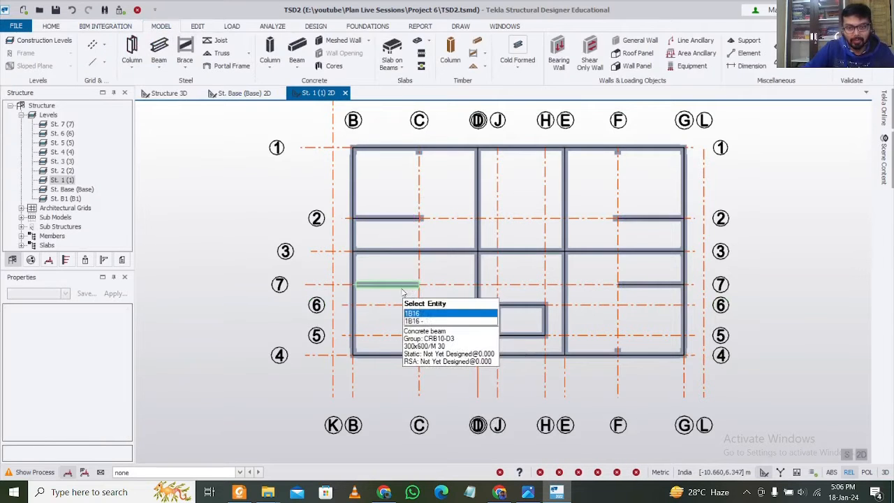
# Set the fixity of both ends to Pin for the grid line 7 beam between grids B and C
pyautogui.doubleClick(402, 292)
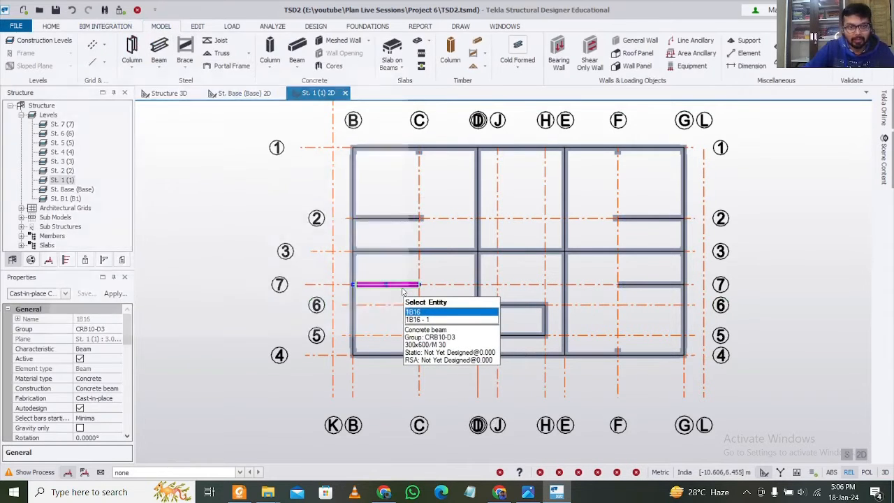
pyautogui.click(82, 143)
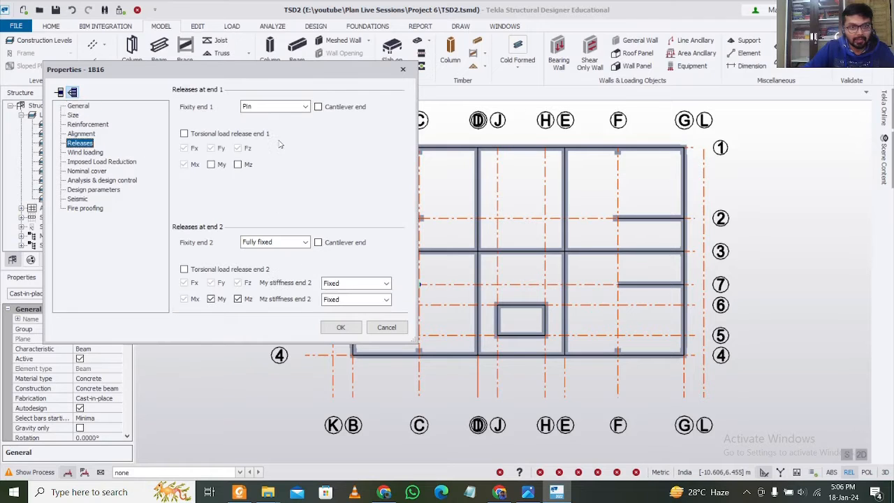
pyautogui.click(299, 264)
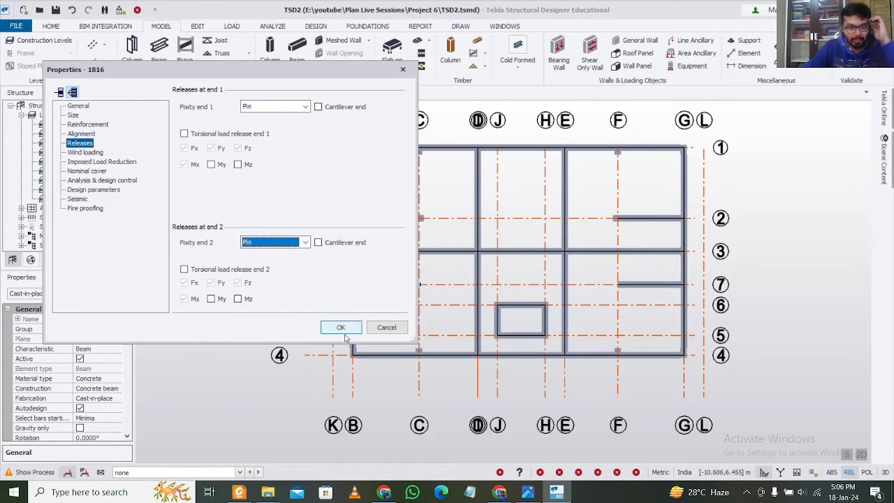
pyautogui.click(340, 327)
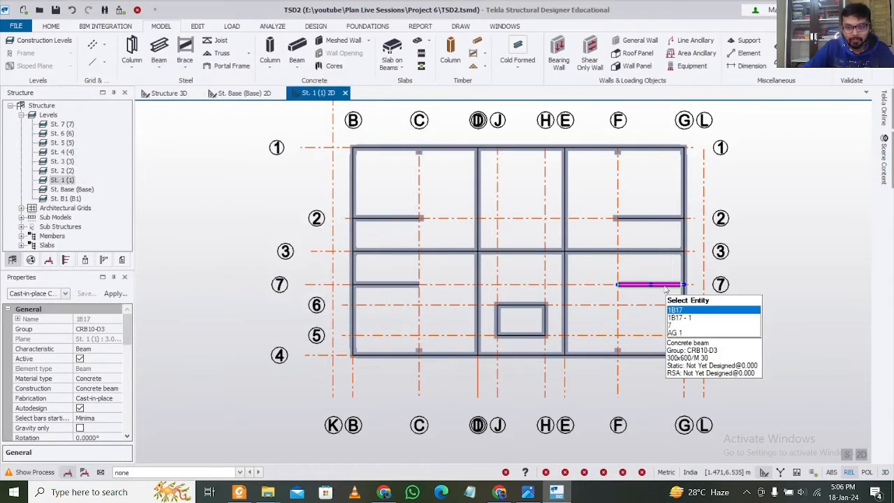
# Set the fixity of both ends to Pin for the grid line 7 beam between grids F and G
pyautogui.doubleClick(666, 287)
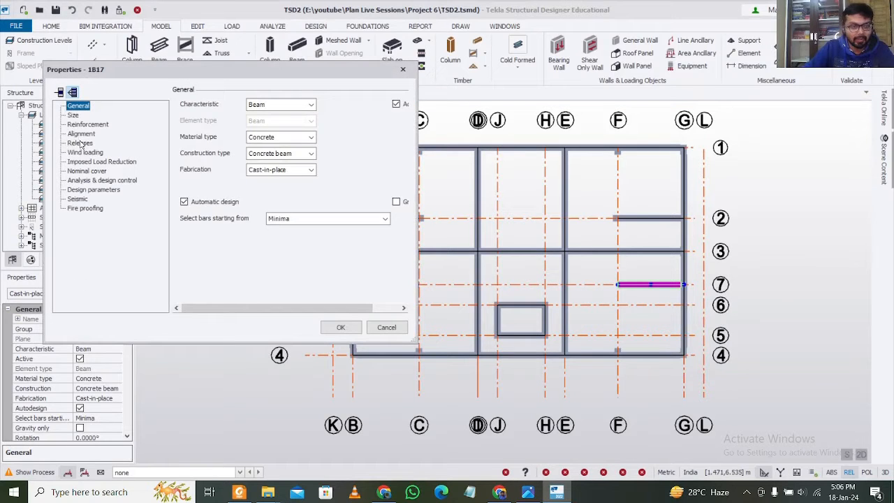
pyautogui.click(81, 143)
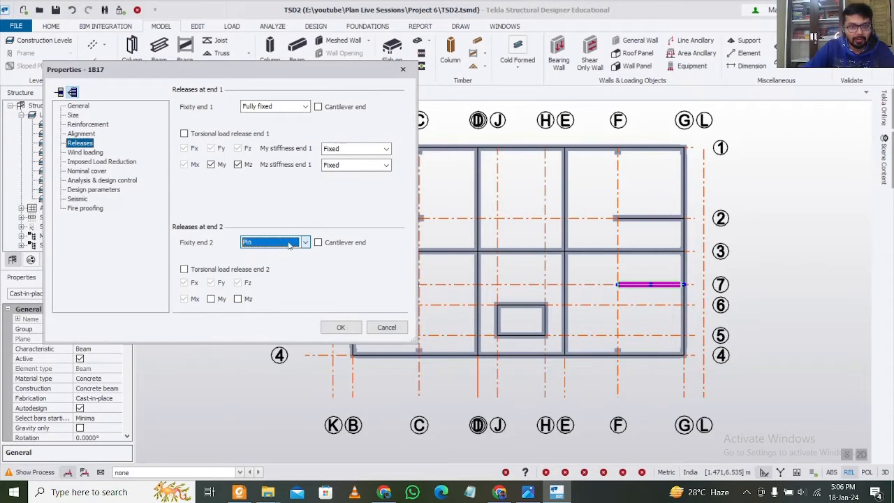
pyautogui.click(302, 109)
pyautogui.click(279, 128)
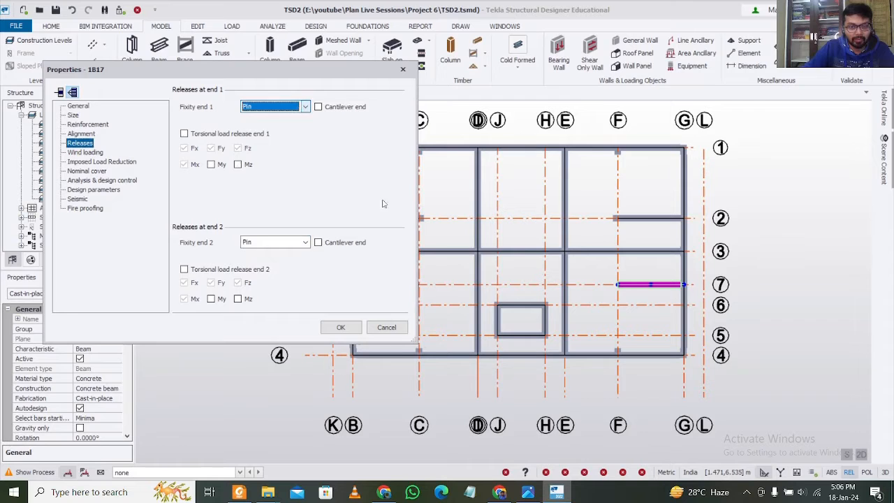
pyautogui.click(341, 327)
pyautogui.moveTo(466, 292); pyautogui.dragTo(412, 275, button='middle')
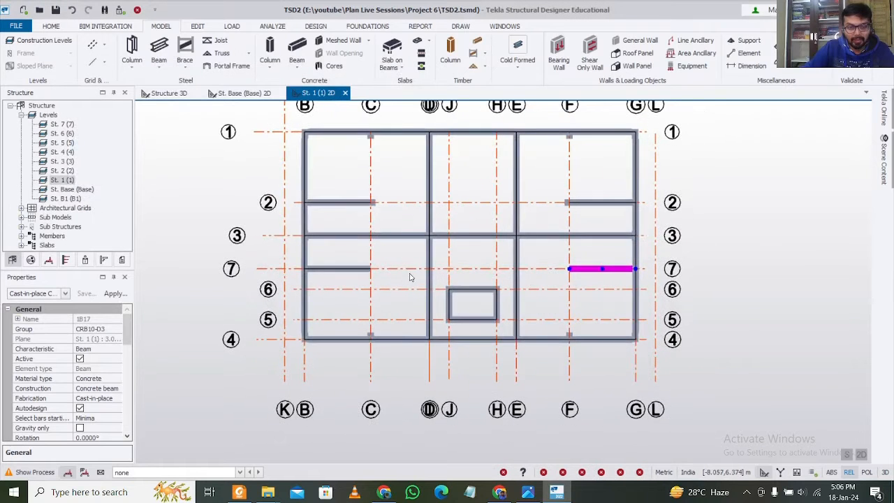
pyautogui.press('Escape')
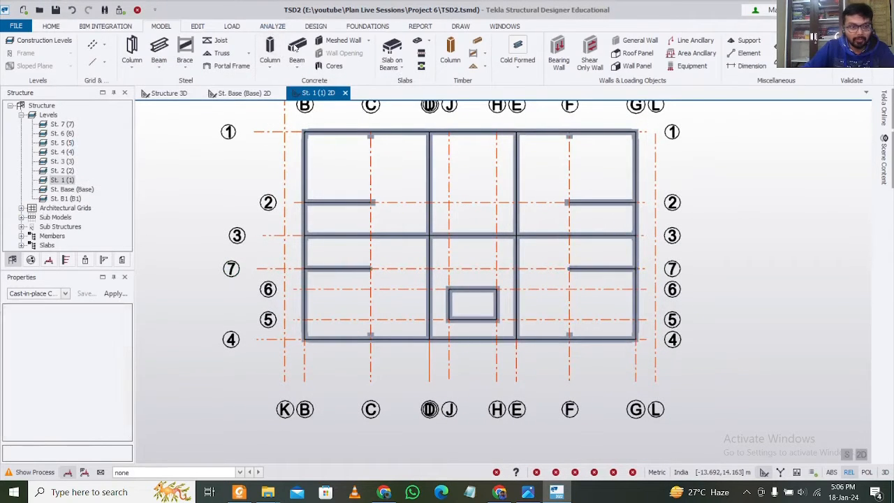
# Create 300x600 cast-in-place concrete beams along grid lines F and C between grid lines 1 and 4
pyautogui.click(295, 47)
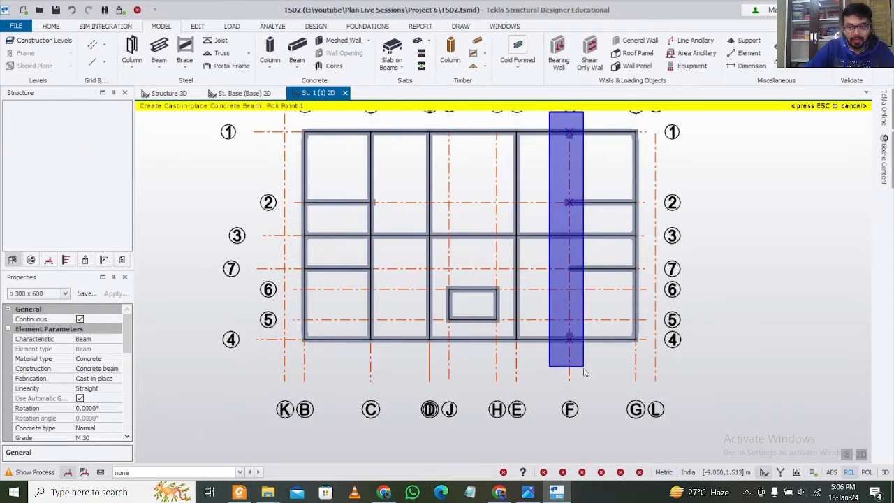
pyautogui.click(582, 354)
pyautogui.press('Escape')
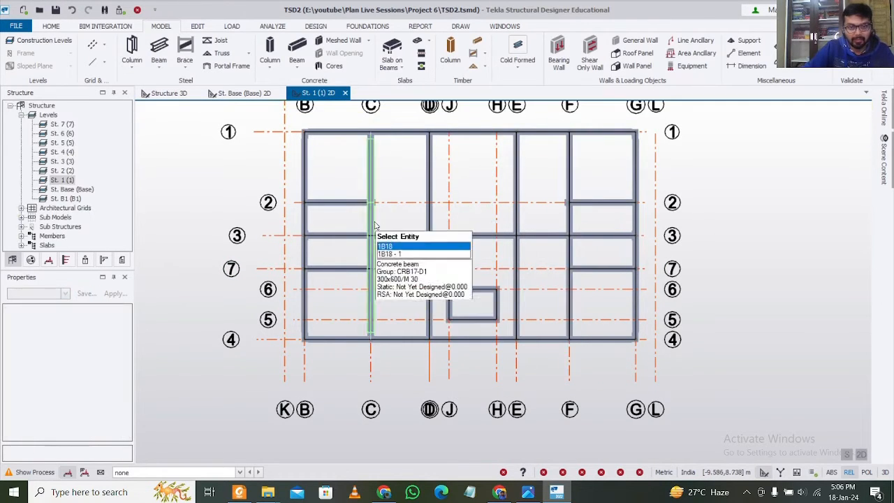
# Move the grid C beam's node near grid line 7 to its intersection with grid line 3
pyautogui.click(370, 230)
pyautogui.scroll(2, 380, 211)
pyautogui.scroll(2, 368, 292)
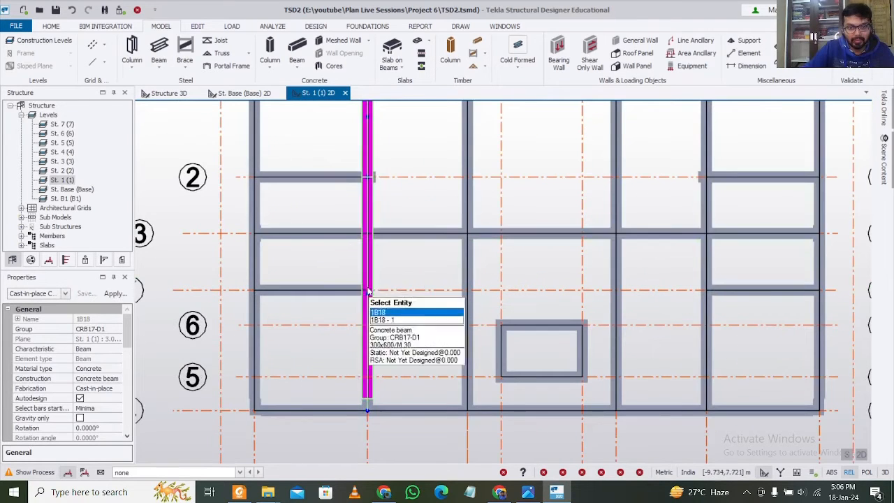
pyautogui.click(347, 235)
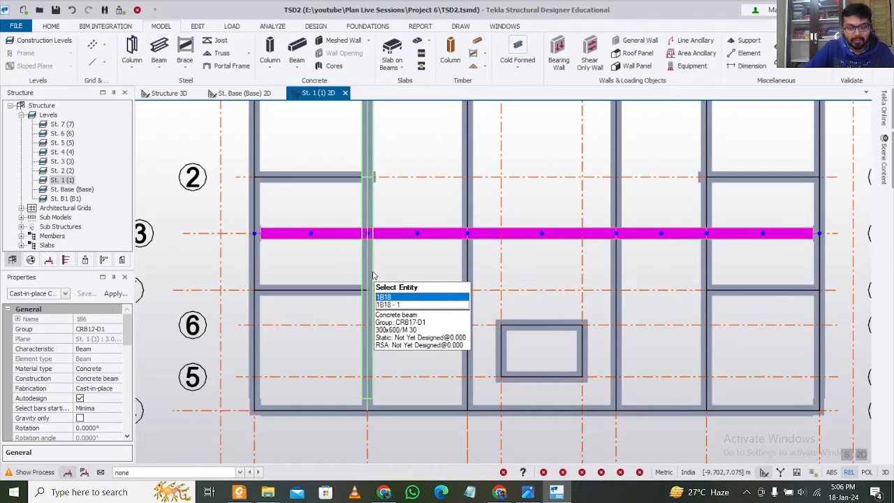
pyautogui.click(368, 287)
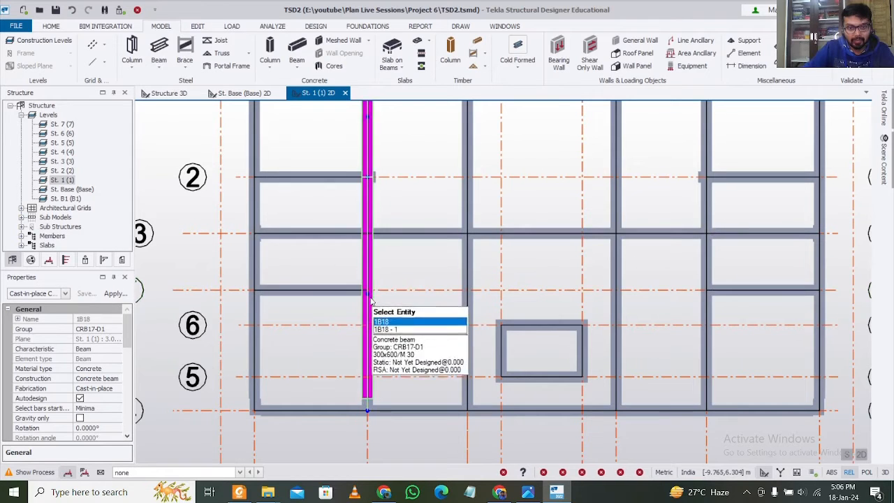
pyautogui.click(368, 290)
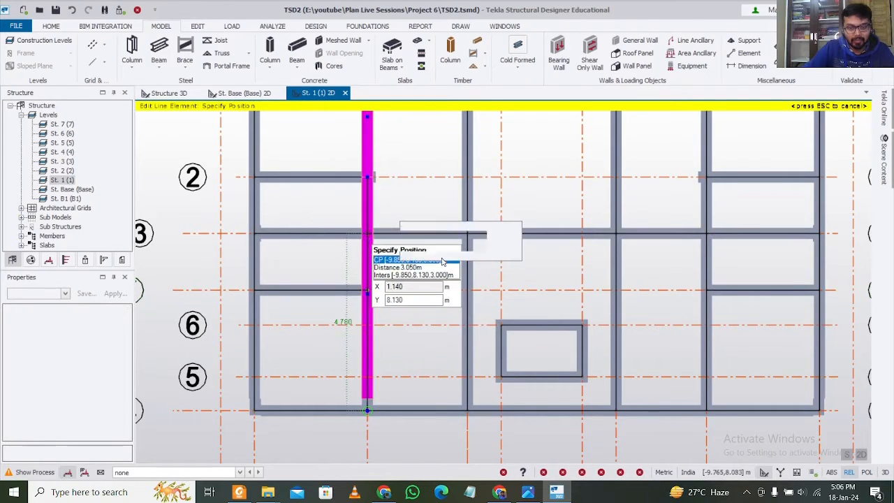
pyautogui.press('Escape')
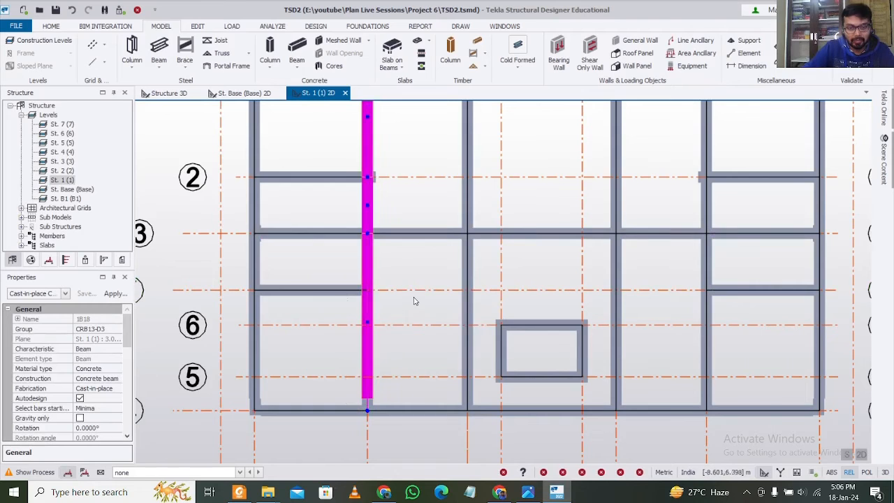
# Move the grid F beam's node near grid line 7 to its intersection with grid line 3, and validate the model
pyautogui.scroll(-1, 418, 286)
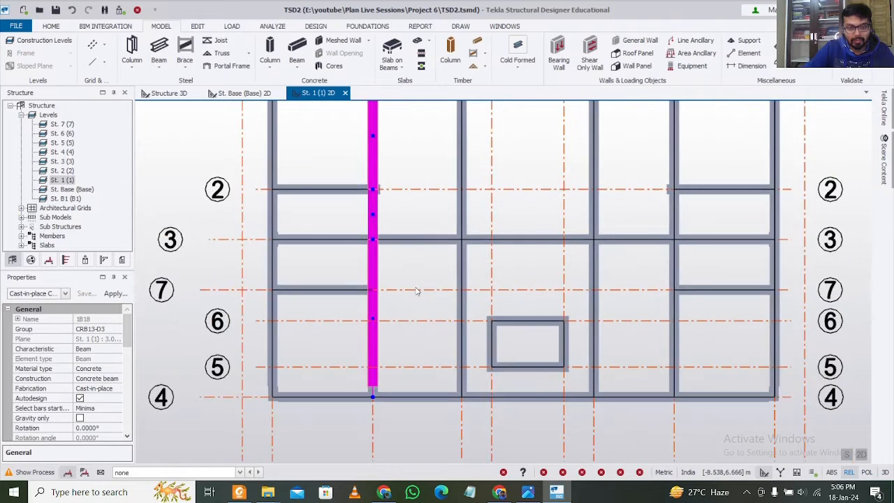
pyautogui.click(673, 259)
pyautogui.click(675, 296)
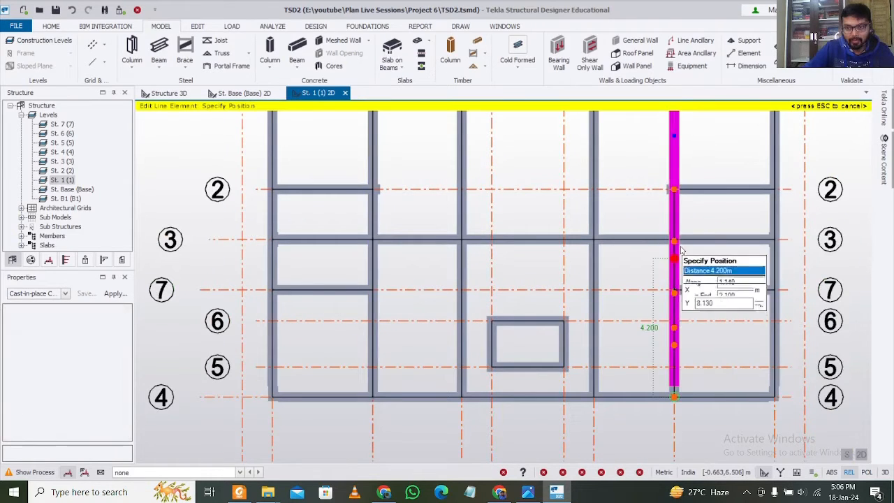
pyautogui.press('Escape')
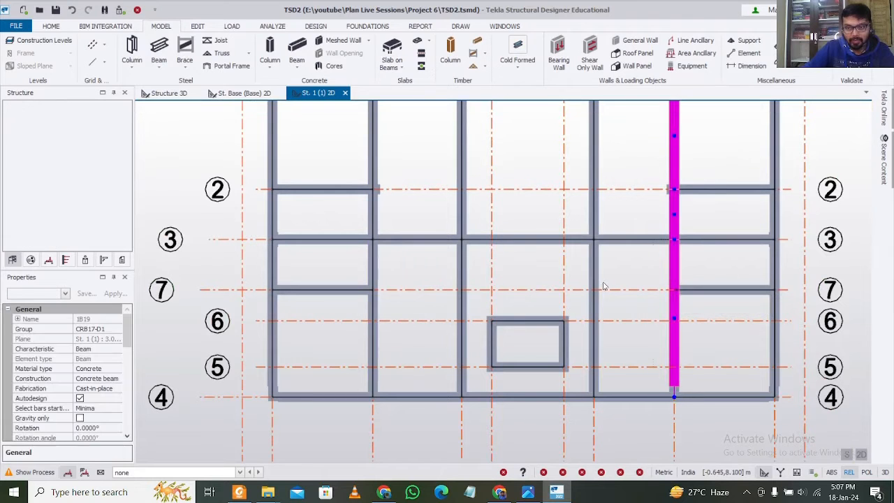
pyautogui.press('Escape')
pyautogui.scroll(-1, 525, 273)
pyautogui.moveTo(577, 280); pyautogui.dragTo(522, 293, button='middle')
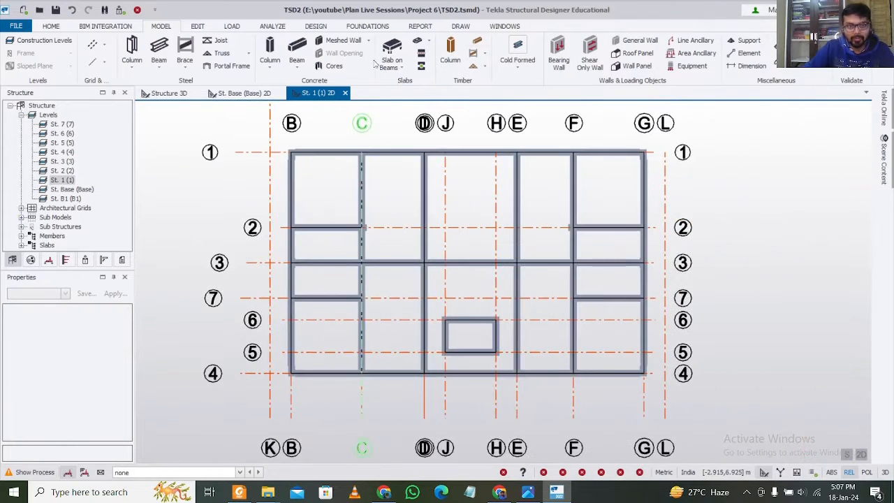
pyautogui.click(851, 56)
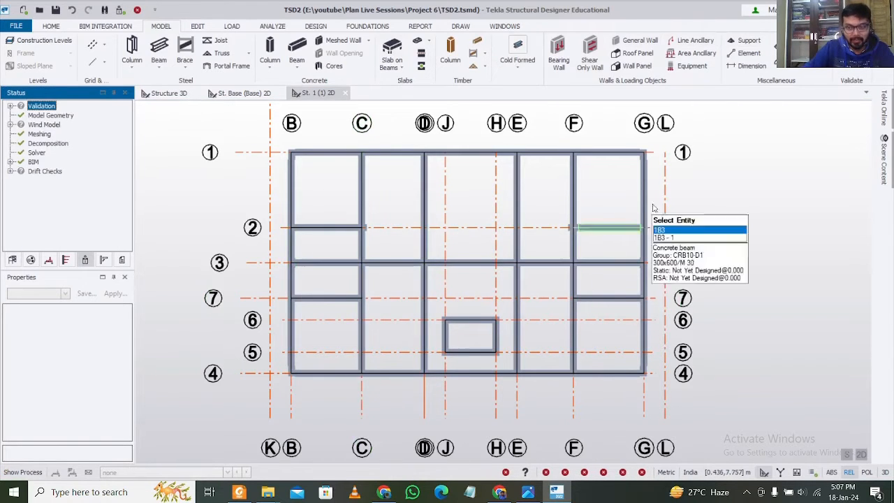
# Extend the grid 1 end of grid line L well beyond grid line 1
pyautogui.click(666, 165)
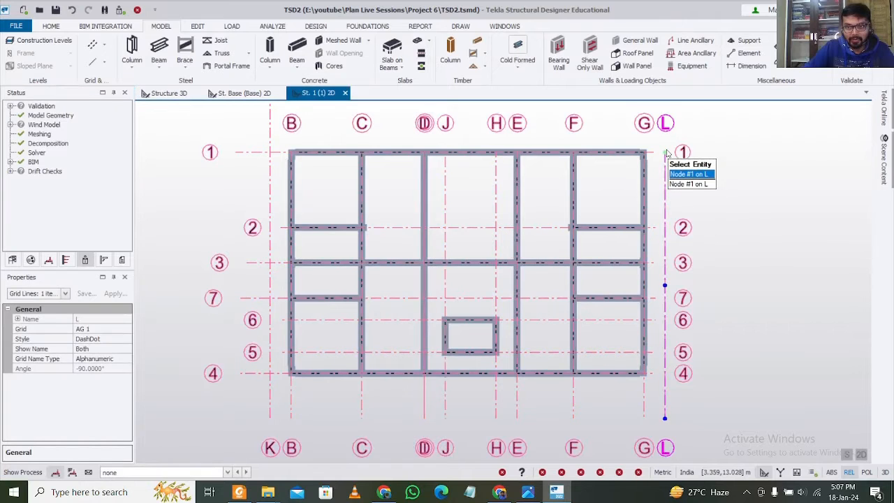
pyautogui.click(665, 155)
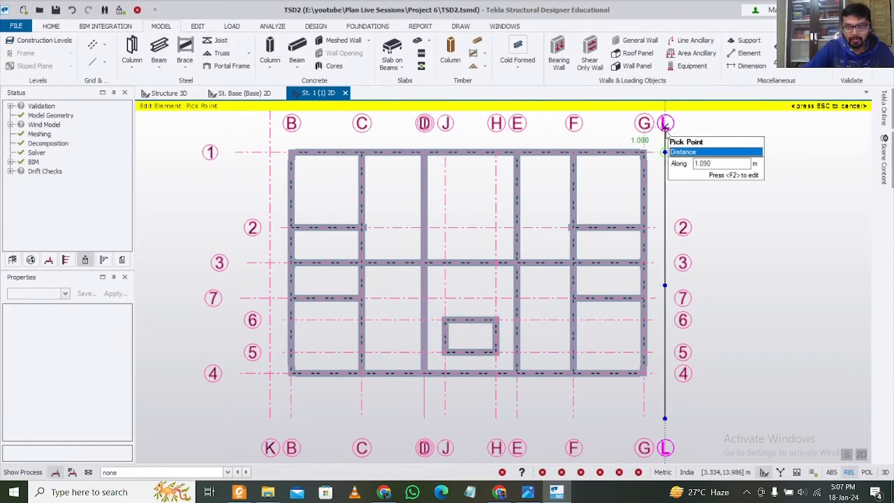
pyautogui.moveTo(665, 131); pyautogui.dragTo(642, 266, button='middle')
pyautogui.click(642, 178)
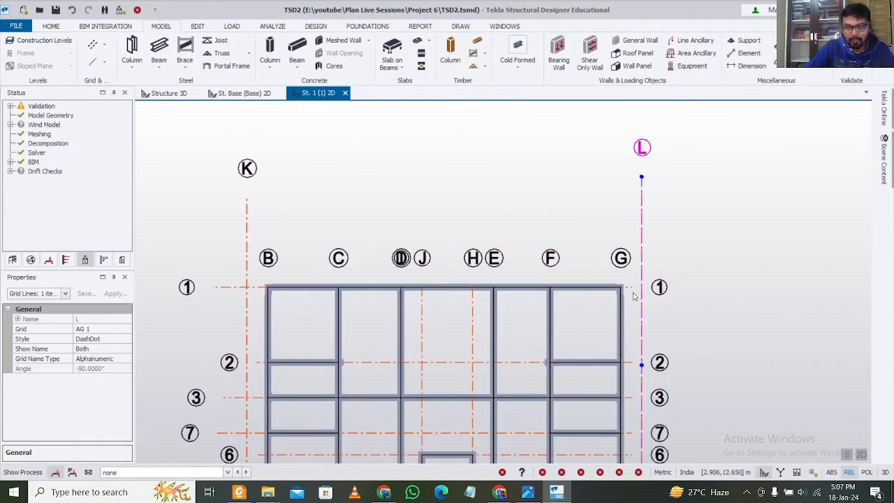
# Extend the G-side ends of grid lines 1 and 2 past grid line L
pyautogui.click(631, 288)
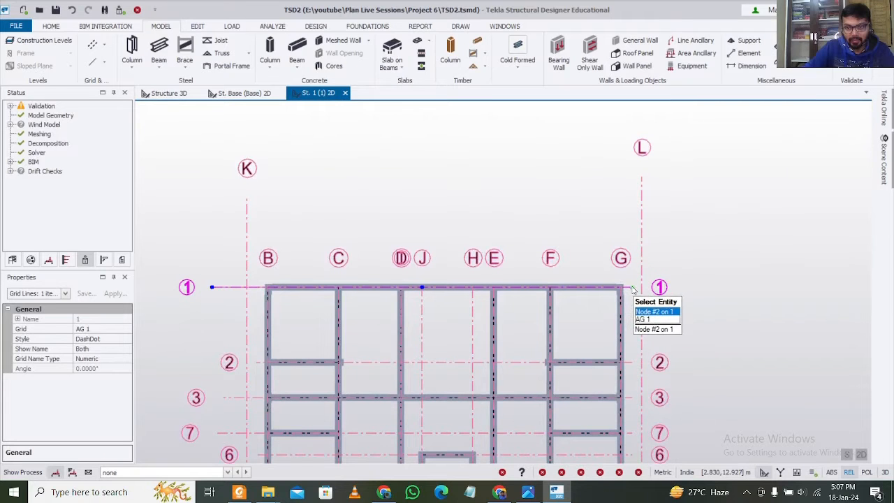
pyautogui.click(631, 287)
pyautogui.click(693, 287)
pyautogui.moveTo(676, 349); pyautogui.dragTo(642, 266, button='middle')
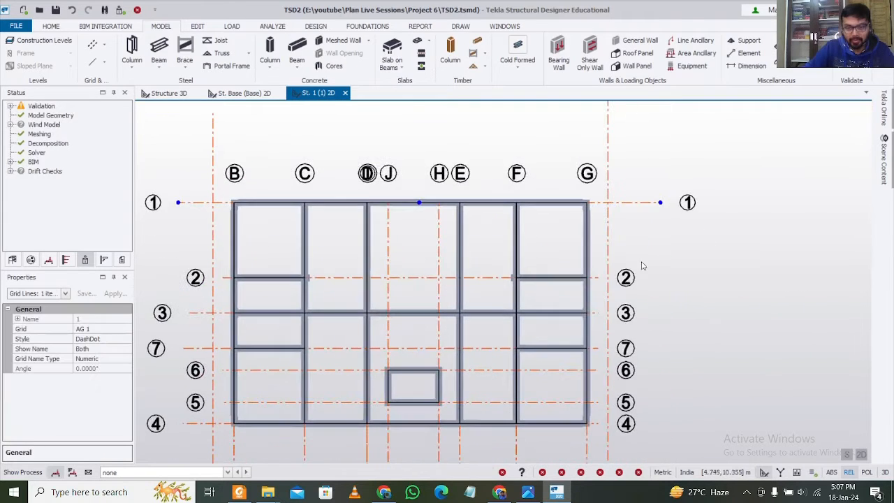
pyautogui.click(598, 280)
pyautogui.click(605, 279)
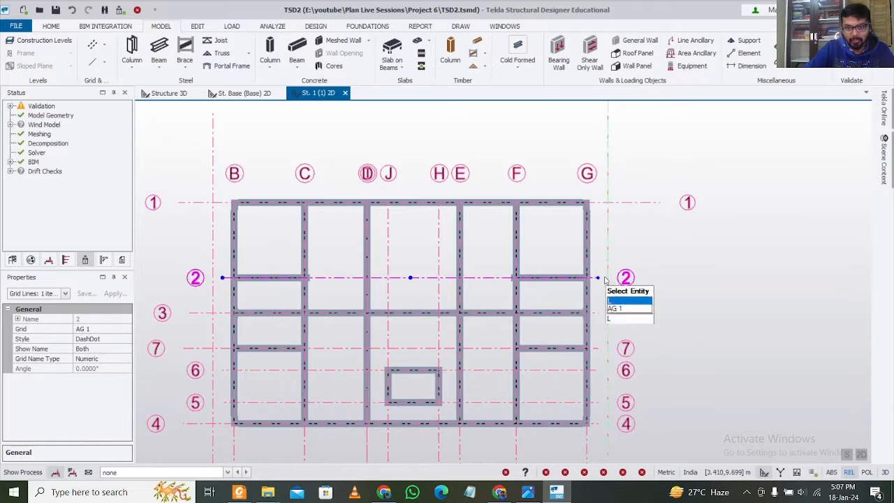
pyautogui.click(621, 302)
pyautogui.click(684, 277)
# Extend the G-side ends of grid lines 7 and 4 past grid line L
pyautogui.moveTo(684, 279); pyautogui.dragTo(643, 231, button='middle')
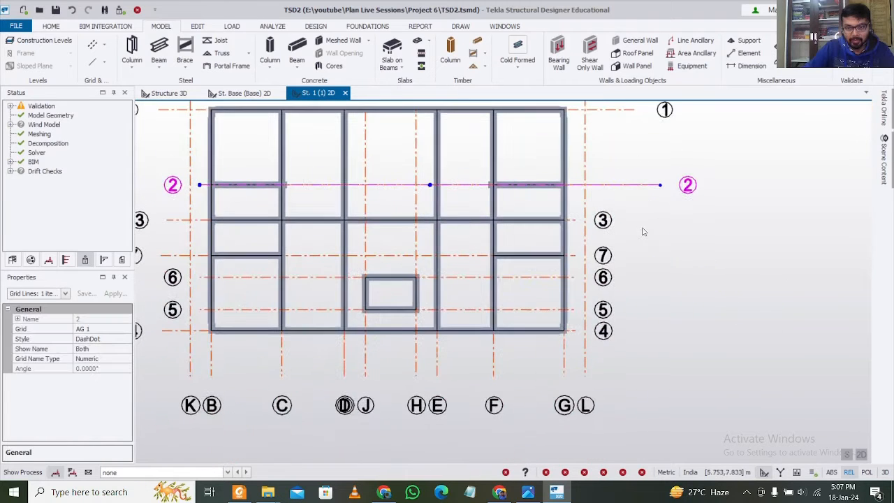
pyautogui.click(573, 257)
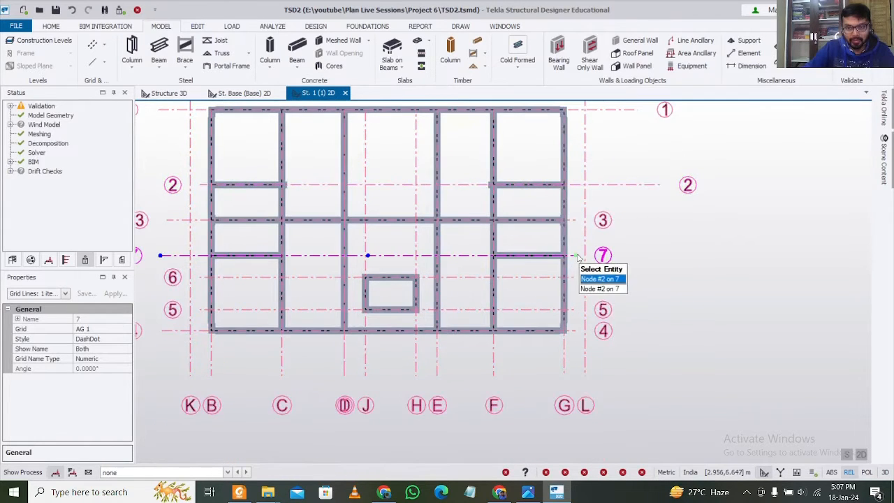
pyautogui.click(598, 280)
pyautogui.click(672, 255)
pyautogui.click(573, 334)
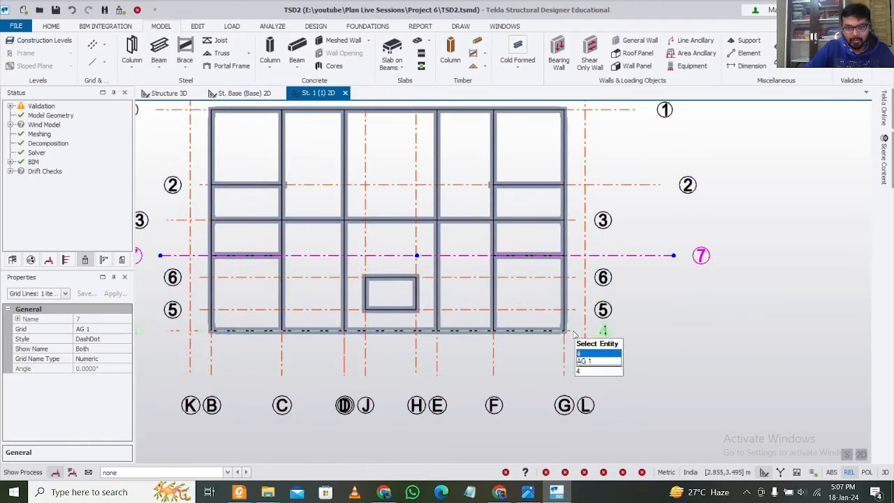
pyautogui.click(590, 355)
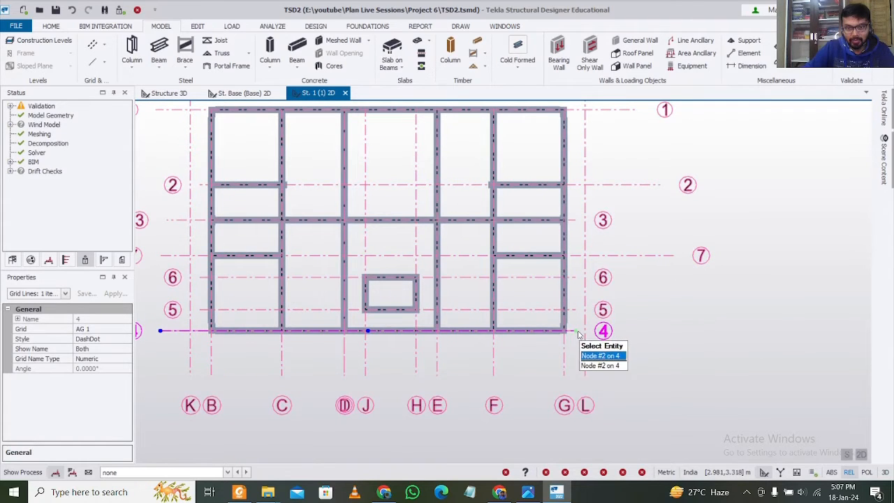
pyautogui.click(598, 354)
pyautogui.click(675, 330)
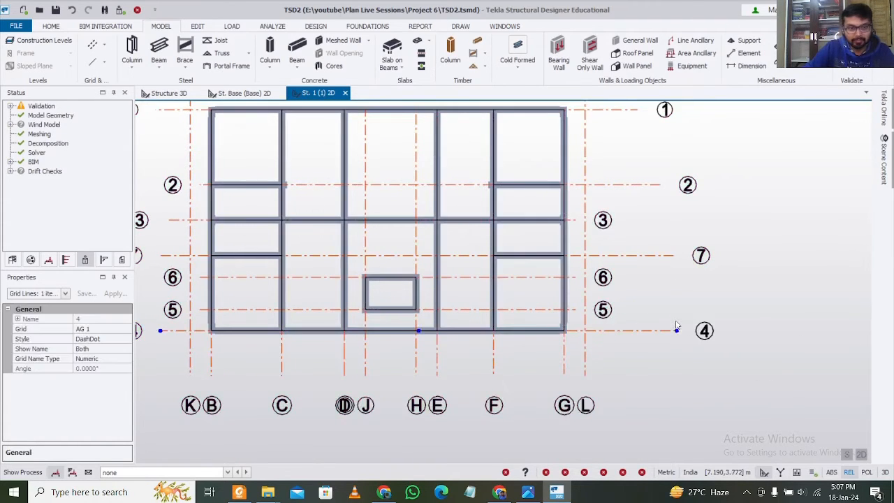
# Create a 300x600 cantilever concrete beam on grid line 1 from grid B out to grid K
pyautogui.moveTo(445, 262); pyautogui.dragTo(486, 290, button='middle')
pyautogui.moveTo(319, 141); pyautogui.dragTo(340, 180, button='middle')
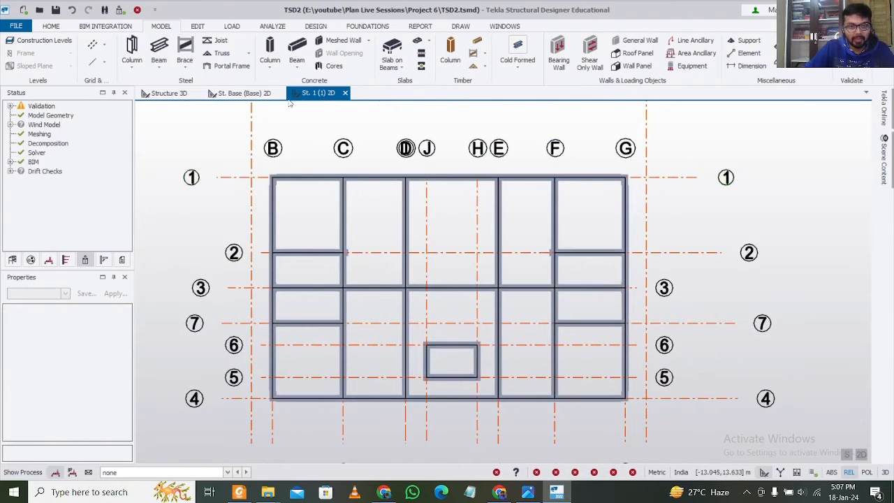
pyautogui.click(300, 46)
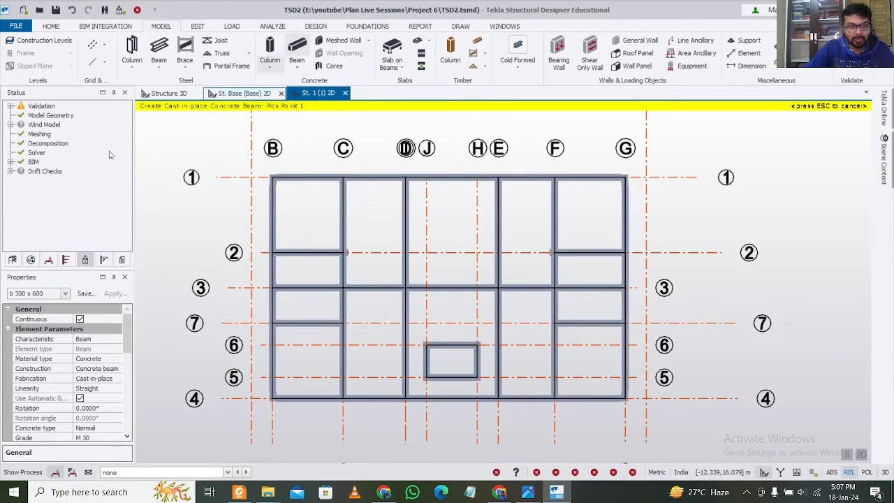
pyautogui.click(272, 178)
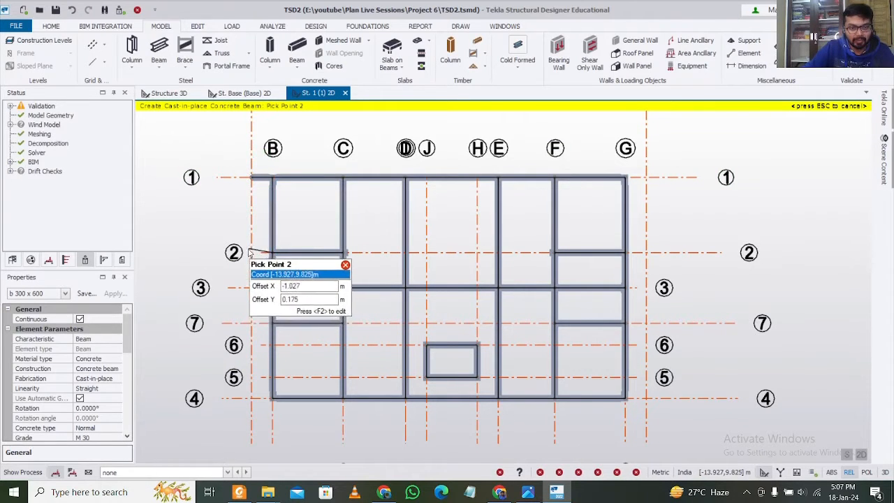
pyautogui.click(271, 286)
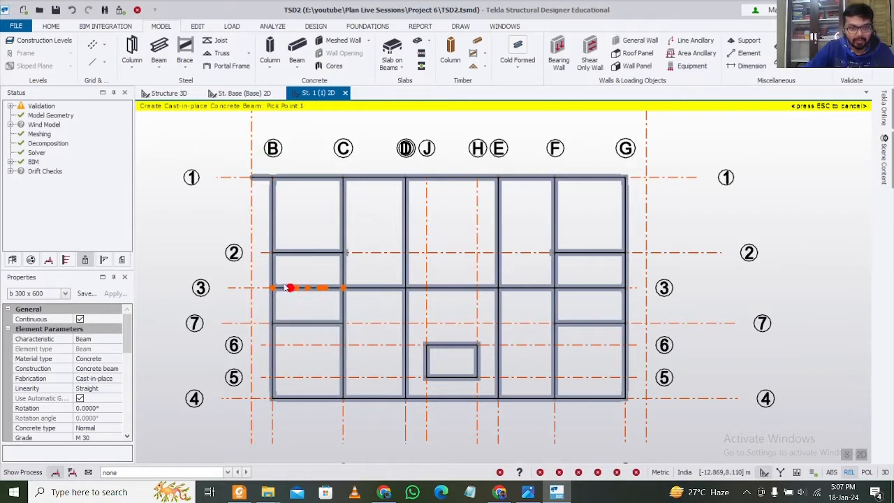
pyautogui.press('Escape')
# Extend the B-side end of grid line 2 past grid line K
pyautogui.click(262, 255)
pyautogui.click(260, 255)
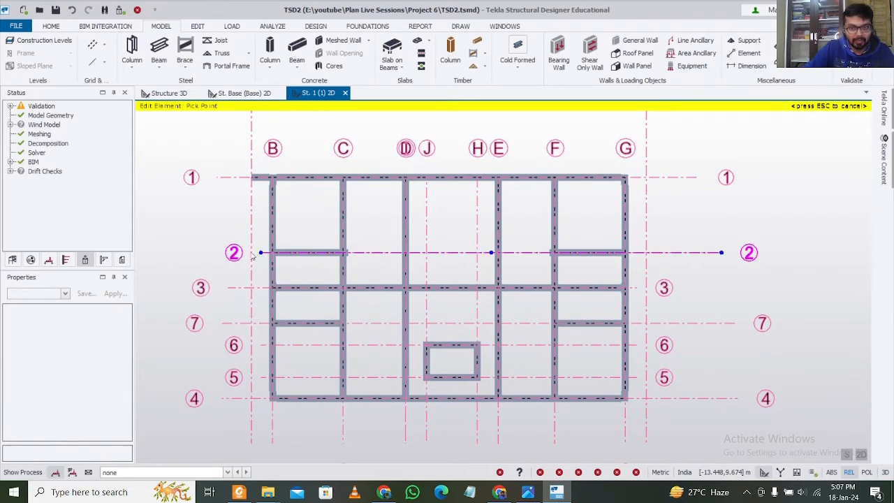
pyautogui.click(190, 252)
pyautogui.press('Escape')
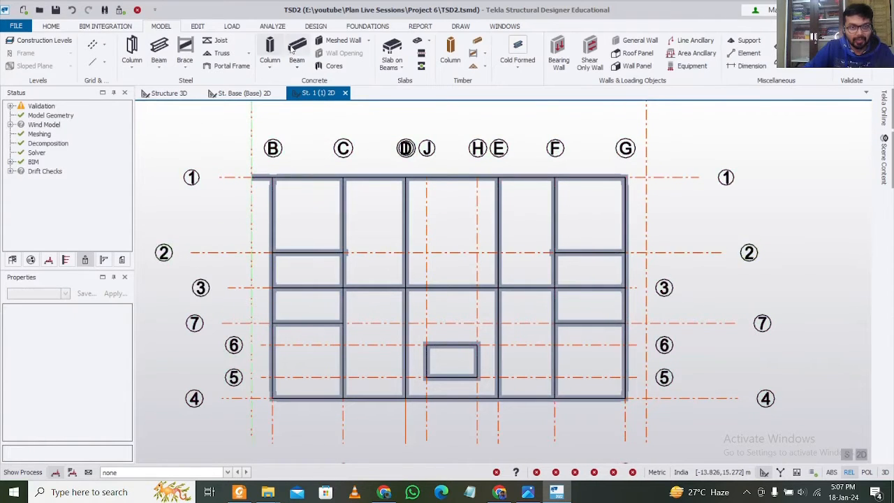
# Create 300x600 cantilever concrete beams on grid lines 2, 7 and 4 from grid B out to grid K
pyautogui.click(296, 49)
pyautogui.click(272, 252)
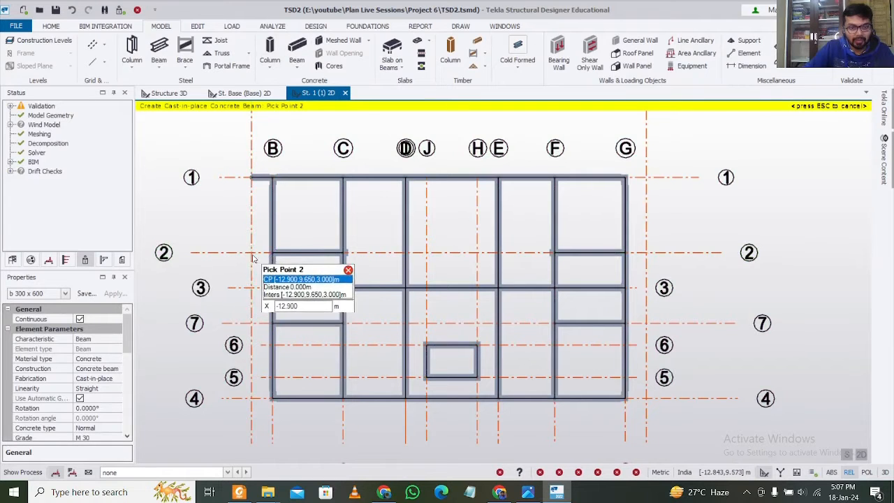
pyautogui.click(252, 253)
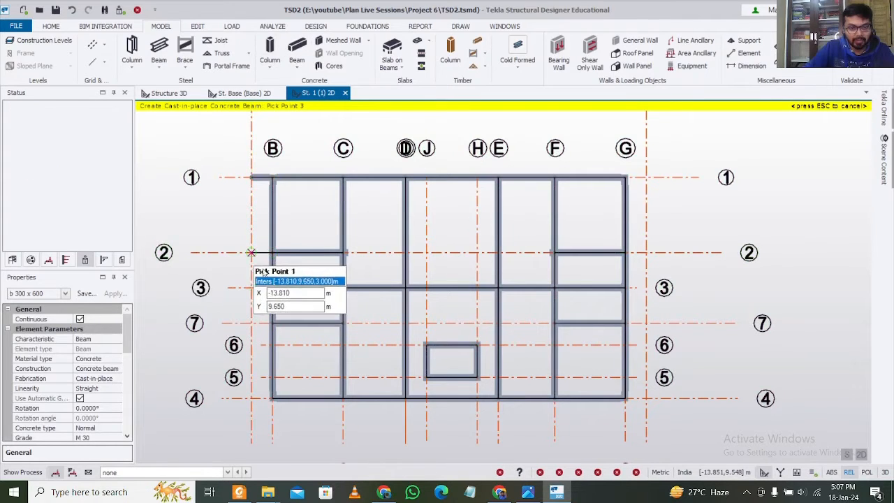
pyautogui.click(272, 324)
pyautogui.click(253, 325)
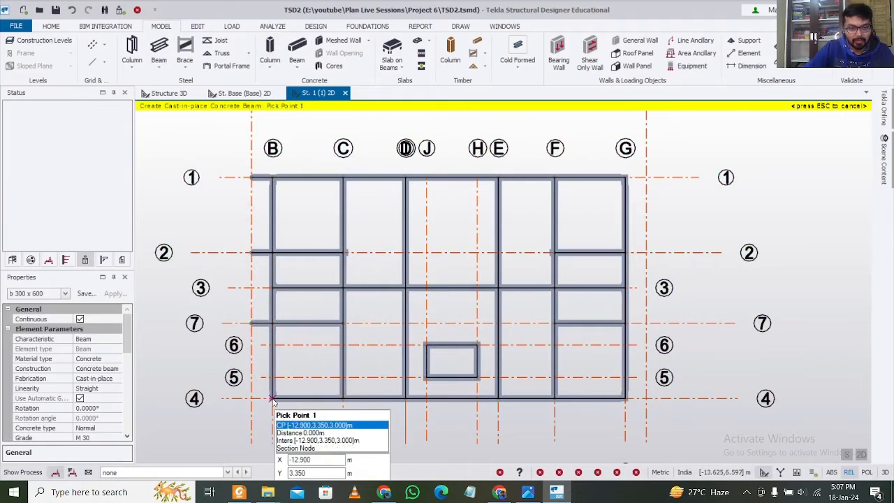
pyautogui.click(273, 398)
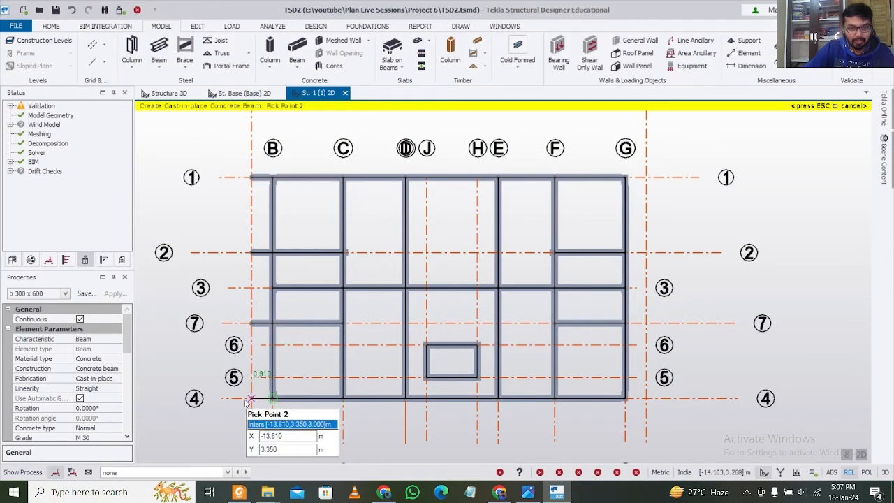
pyautogui.click(251, 398)
# Create 300x600 cantilever concrete beams on grid lines 1, 2, 7 and 4 from grid G out to grid L
pyautogui.click(645, 178)
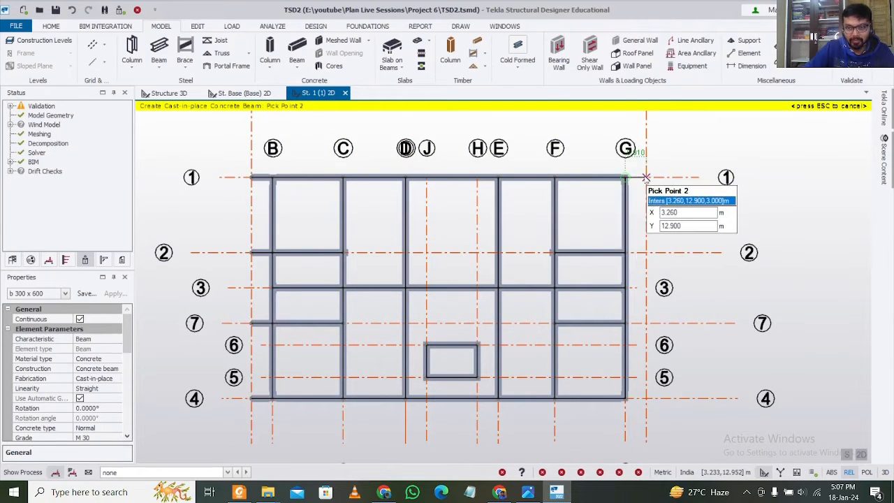
pyautogui.press('Escape')
pyautogui.click(625, 252)
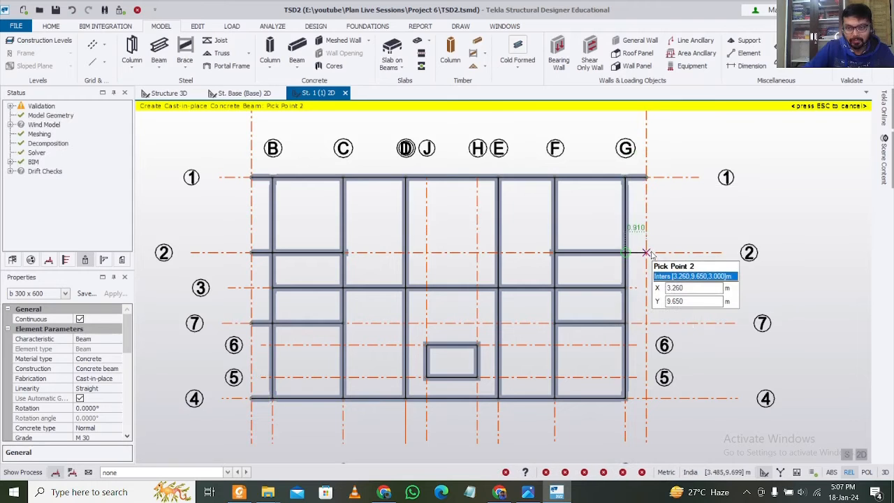
pyautogui.click(645, 252)
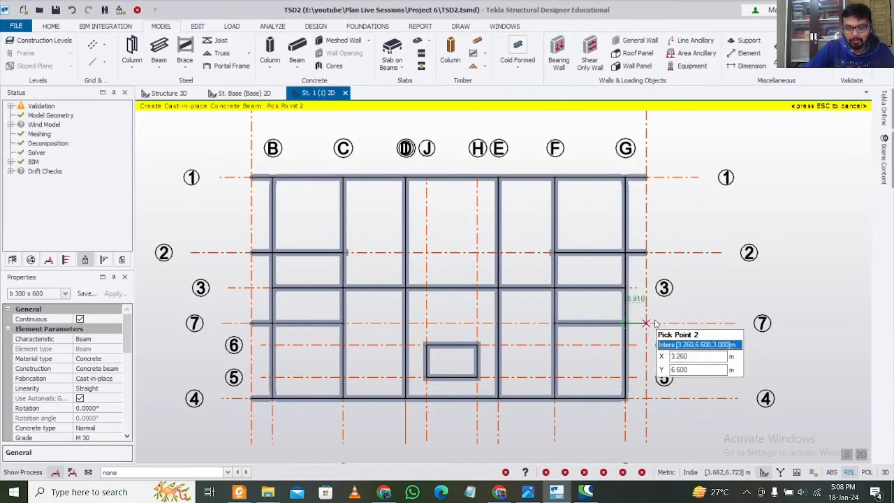
pyautogui.click(646, 322)
pyautogui.press('Escape')
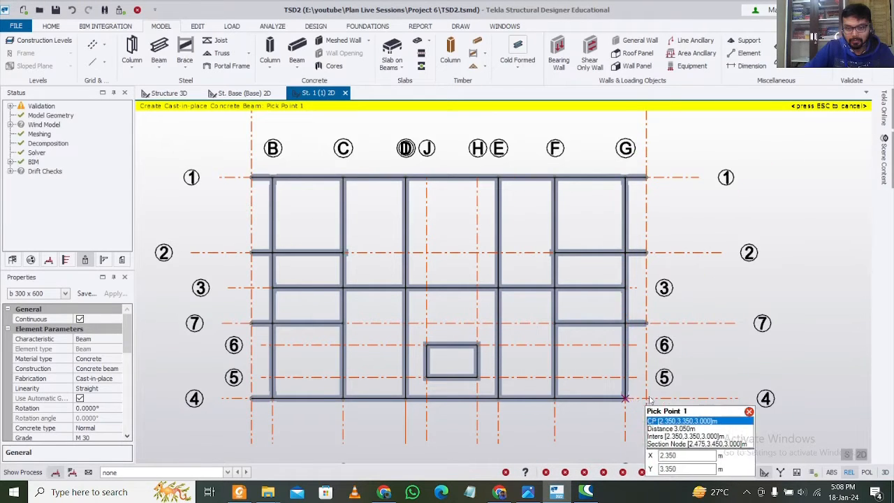
pyautogui.click(625, 398)
pyautogui.press('Escape')
pyautogui.press('Escape')
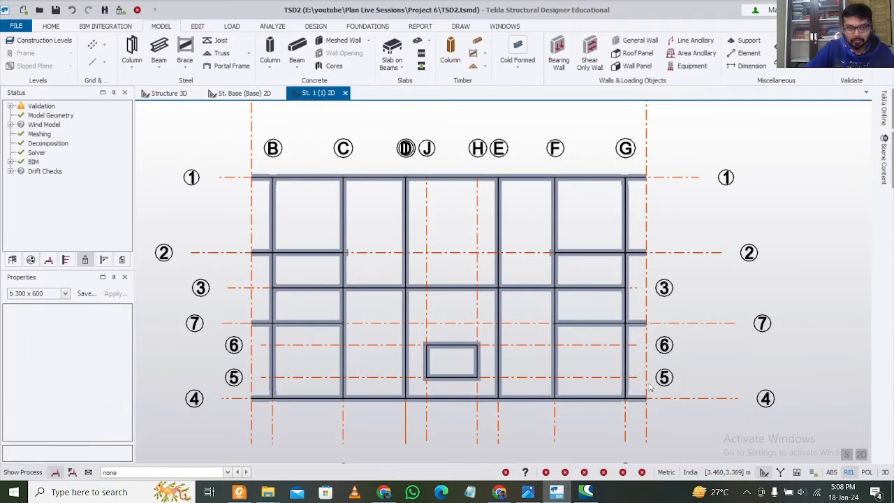
# Enable the Cantilever end 1 release for the four short beams between grids K and B on grid lines 1, 2, 7 and 4
pyautogui.moveTo(263, 185)
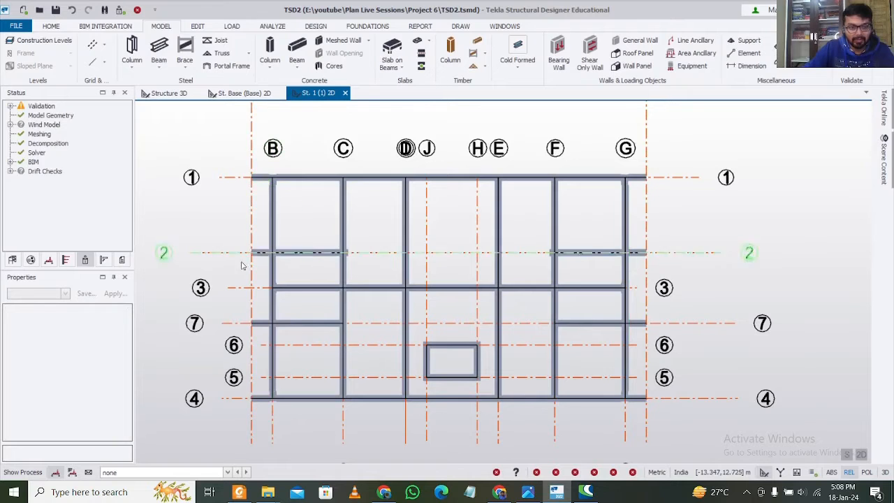
pyautogui.click(262, 183)
pyautogui.doubleClick(262, 182)
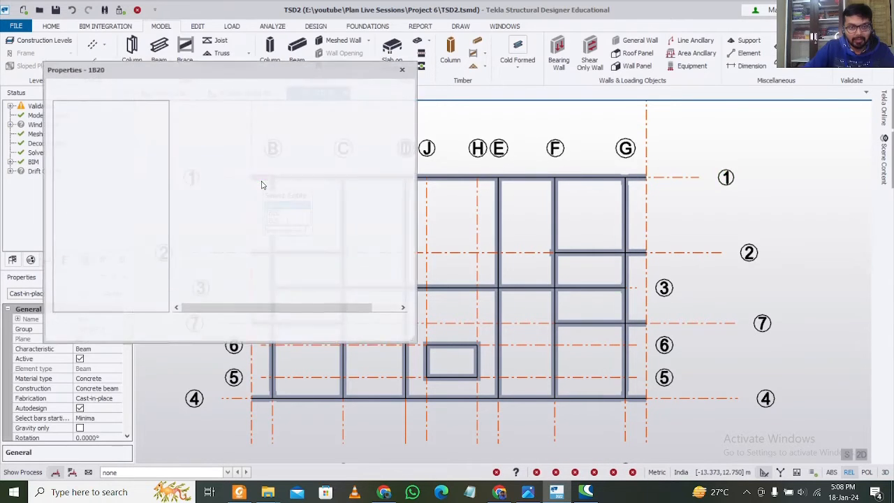
pyautogui.click(402, 71)
pyautogui.keyDown('ctrl'); pyautogui.click(260, 254); pyautogui.keyUp('ctrl')
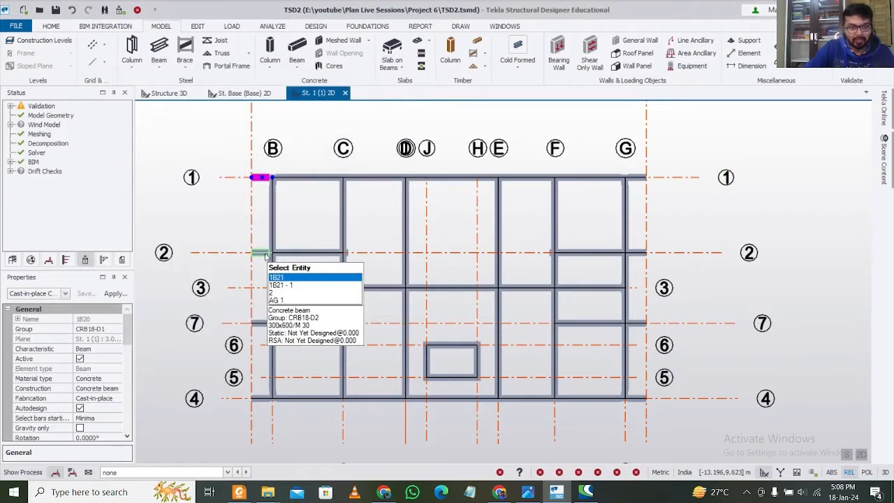
pyautogui.keyDown('ctrl'); pyautogui.click(261, 323); pyautogui.keyUp('ctrl')
pyautogui.keyDown('ctrl'); pyautogui.click(262, 383); pyautogui.keyUp('ctrl')
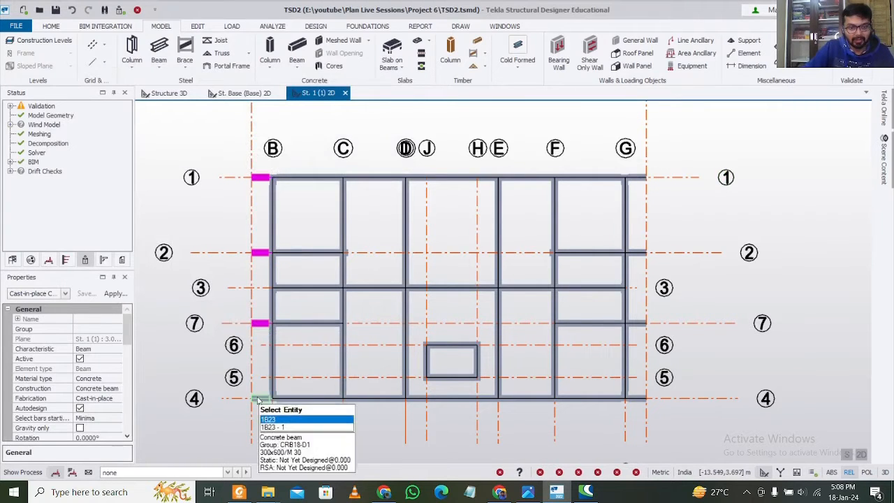
pyautogui.click(276, 413)
pyautogui.scroll(-8, 125, 349)
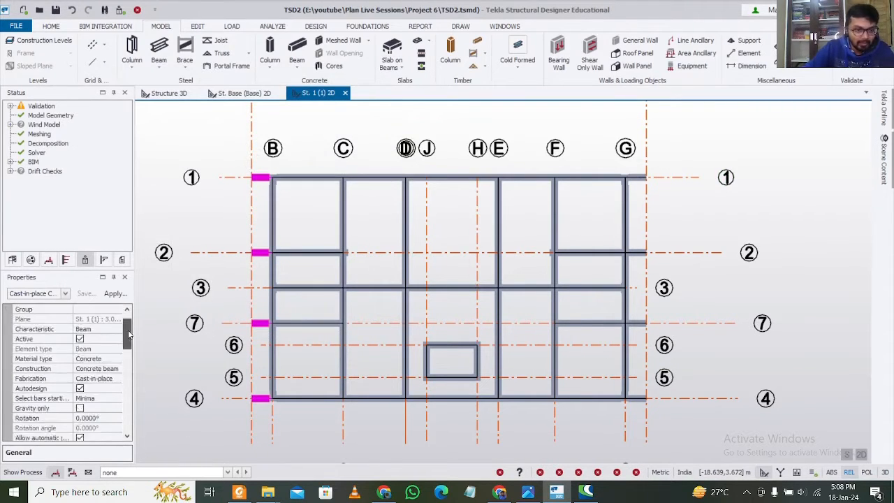
pyautogui.scroll(-1, 132, 372)
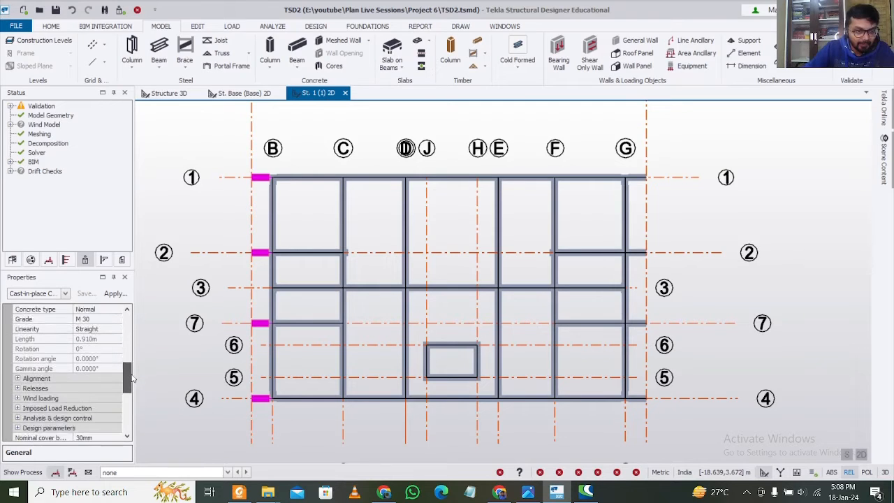
pyautogui.click(17, 377)
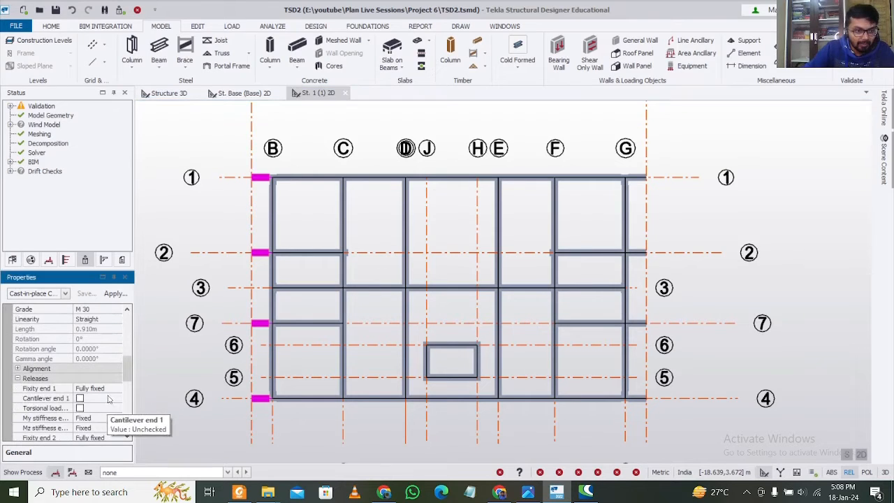
pyautogui.click(79, 398)
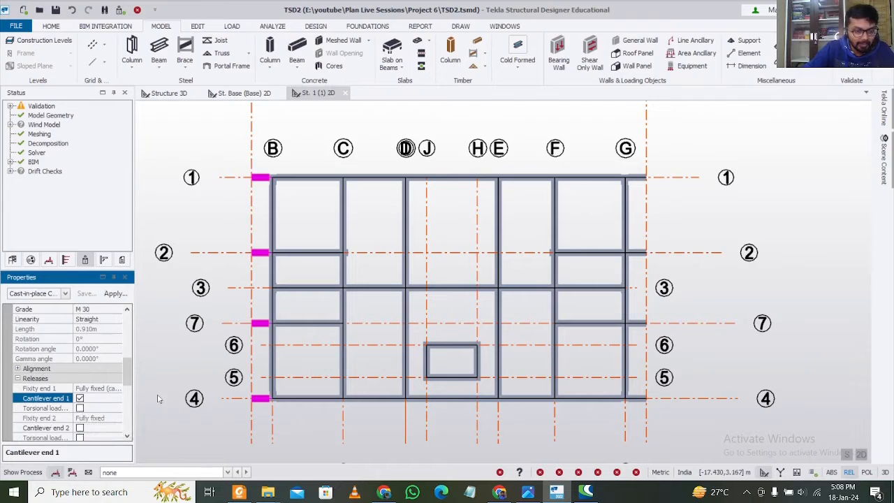
# Enable the Cantilever end 2 release for the four short beams between grids G and L on grid lines 1, 2, 7 and 4
pyautogui.click(637, 179)
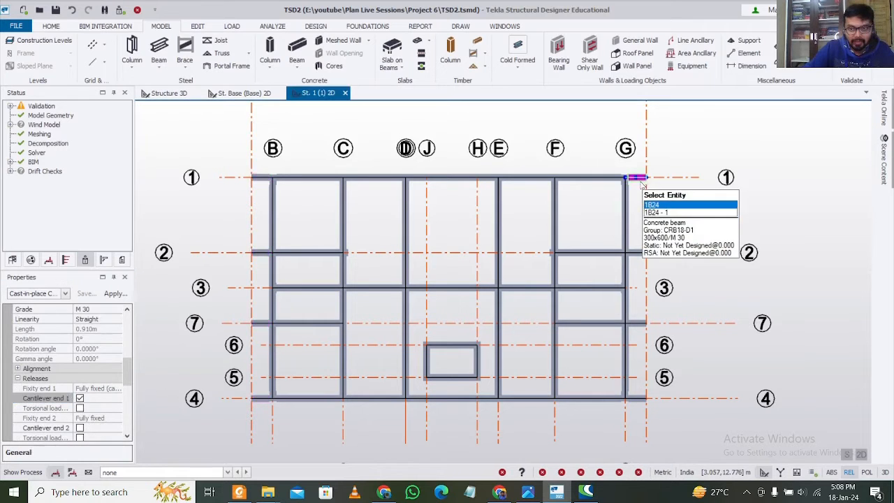
pyautogui.click(636, 253)
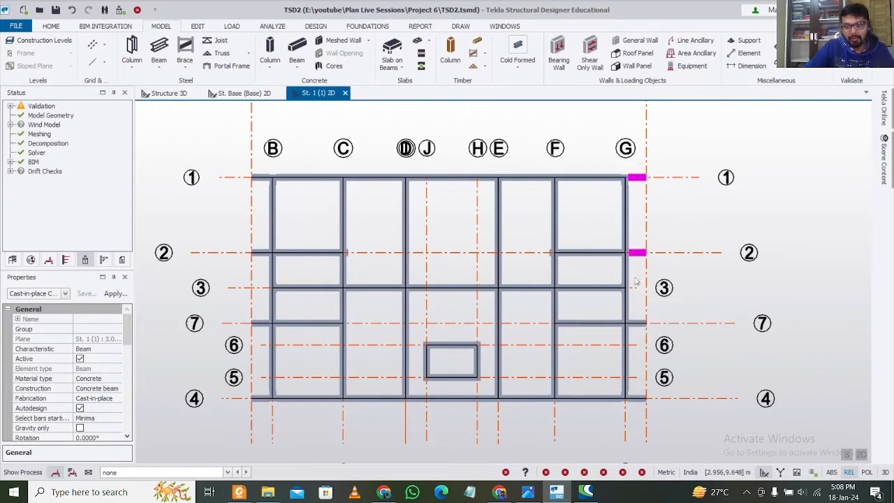
pyautogui.click(637, 322)
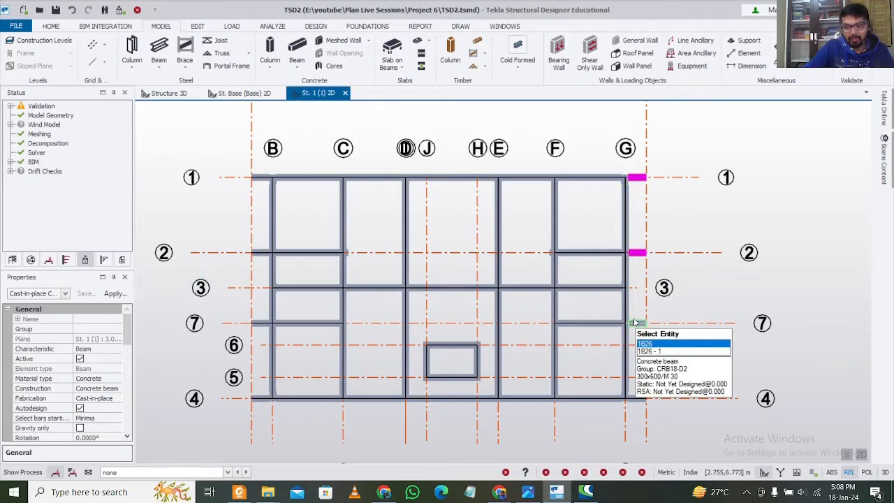
pyautogui.click(635, 398)
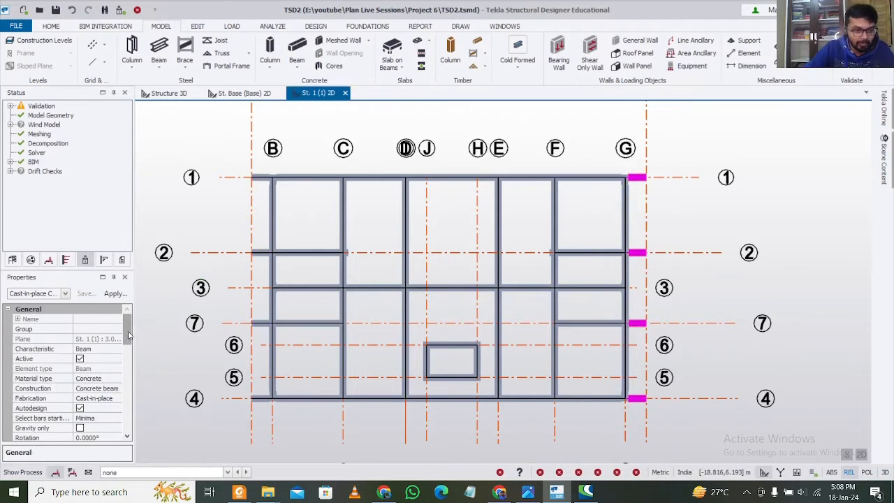
pyautogui.scroll(-8, 123, 356)
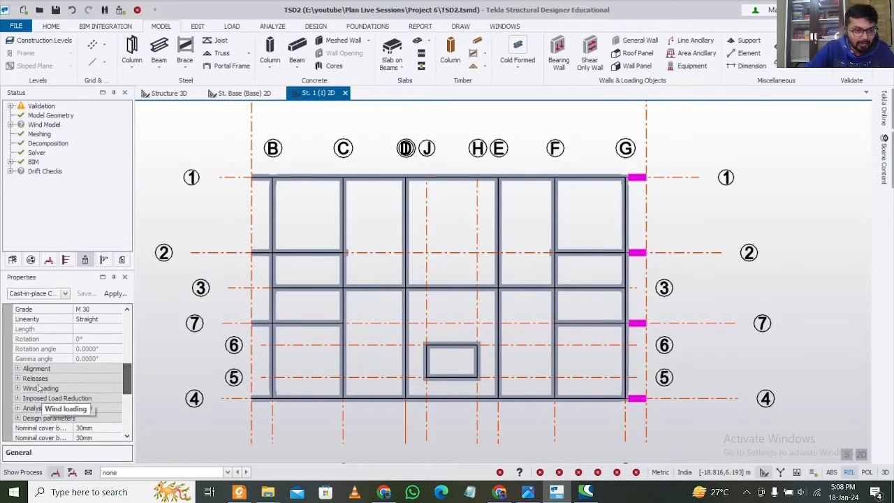
pyautogui.click(18, 378)
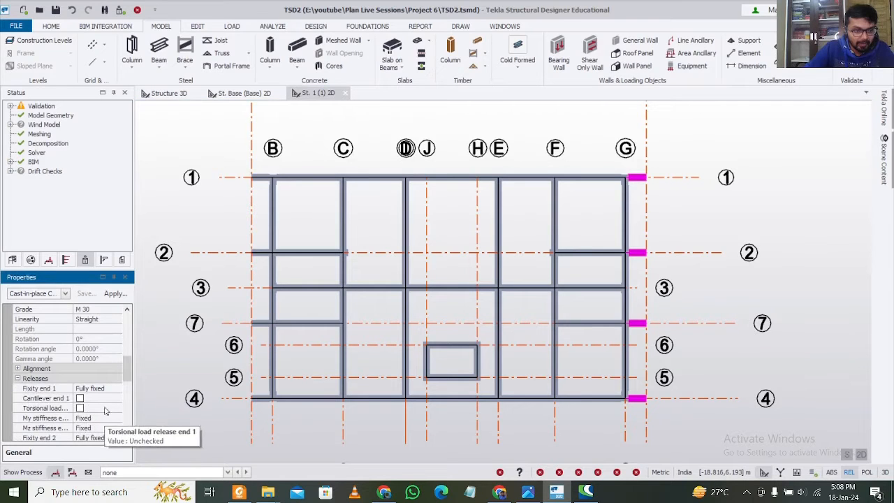
pyautogui.scroll(-1, 126, 382)
pyautogui.moveTo(125, 382); pyautogui.dragTo(124, 388)
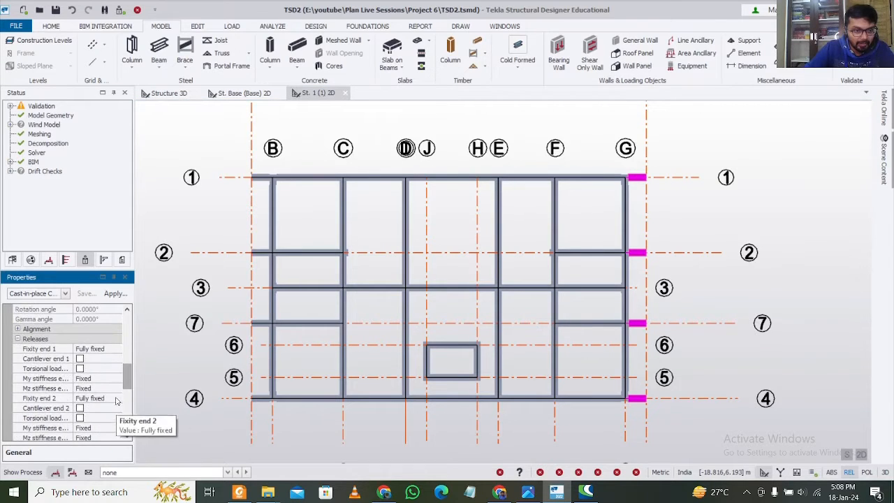
pyautogui.click(80, 408)
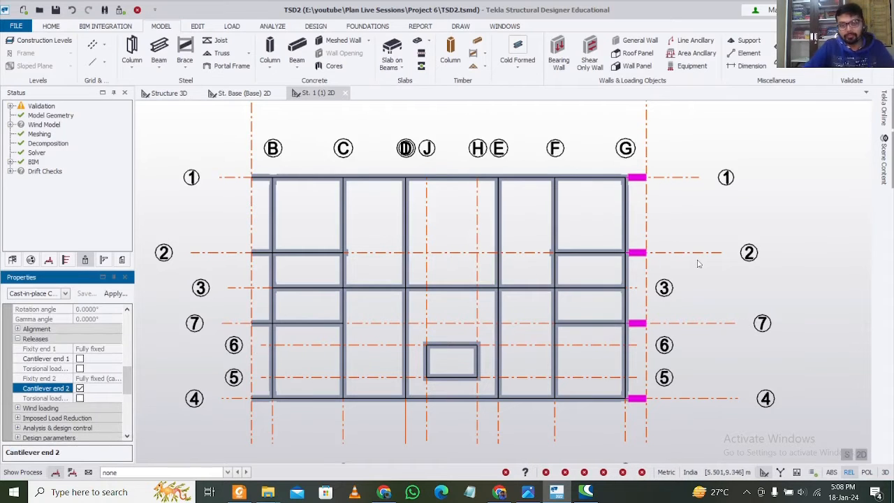
pyautogui.click(679, 222)
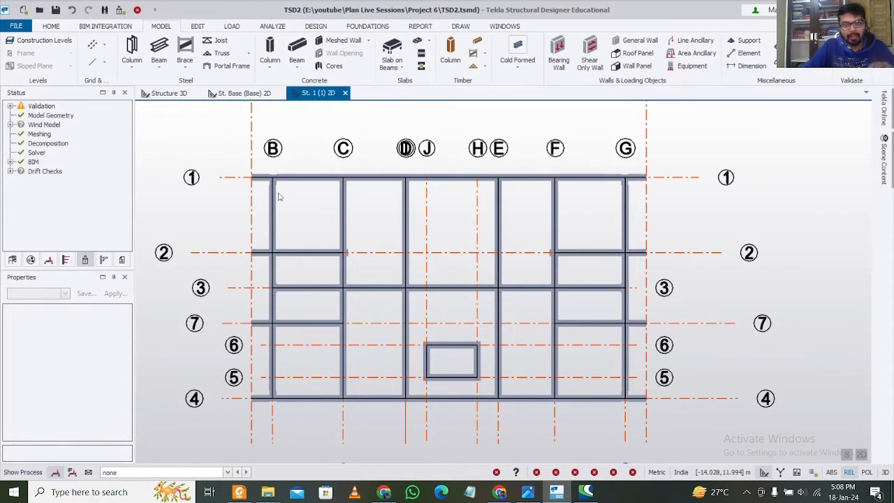
# Join the K-side cantilever beams on grid lines 1 and 2 to the adjoining beams at grid B
pyautogui.click(199, 28)
pyautogui.click(159, 49)
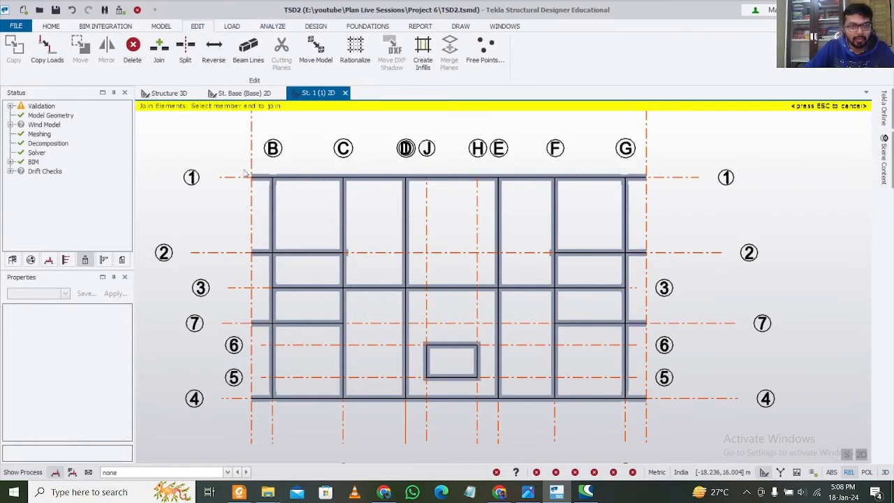
pyautogui.scroll(2, 257, 183)
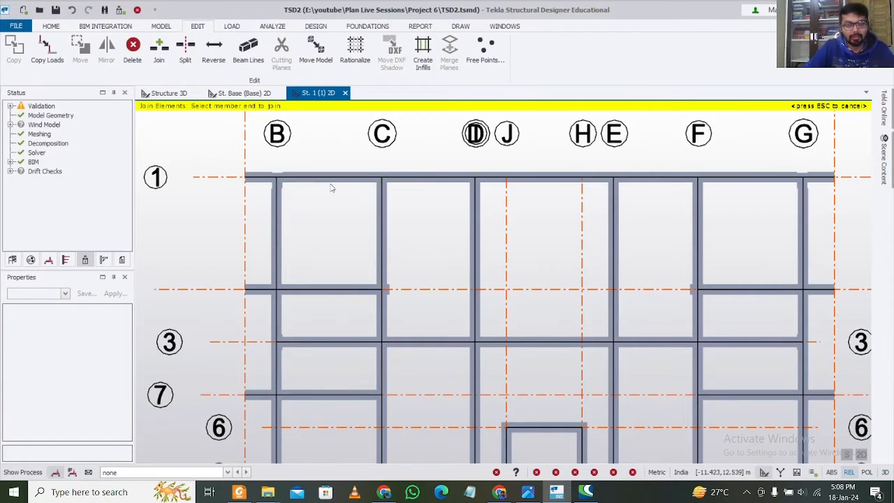
pyautogui.press('Escape')
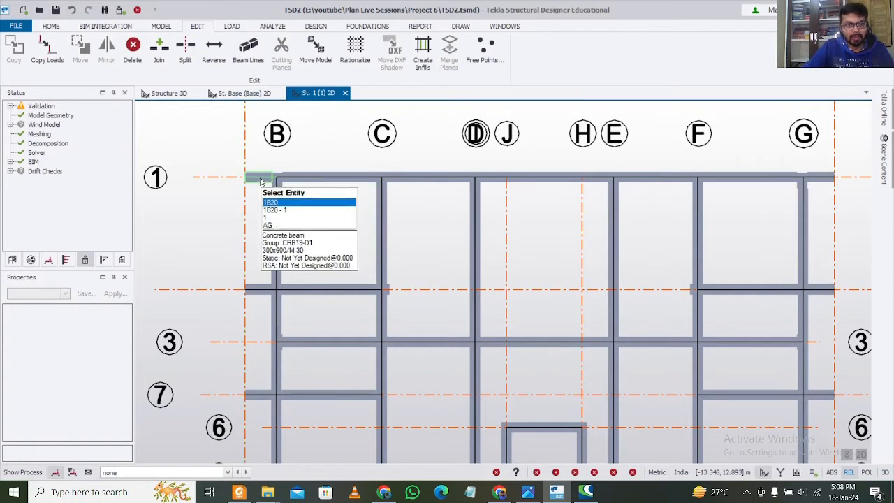
pyautogui.click(166, 53)
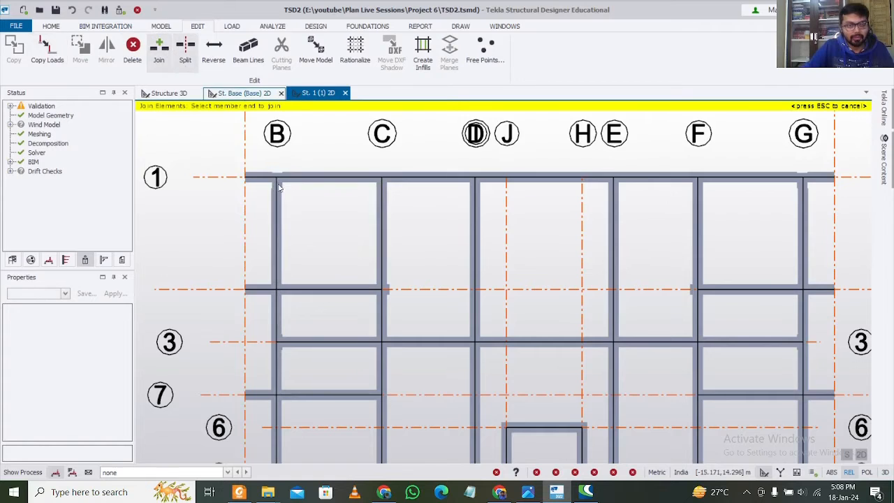
pyautogui.scroll(3, 278, 184)
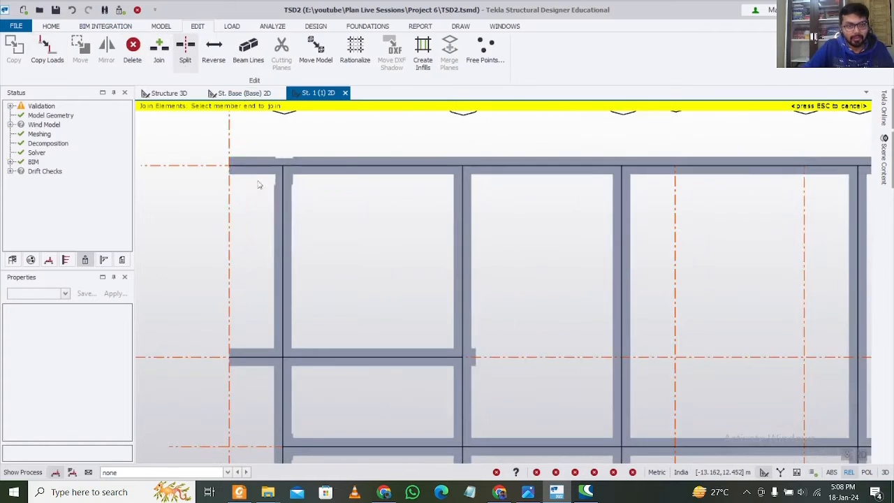
pyautogui.click(318, 171)
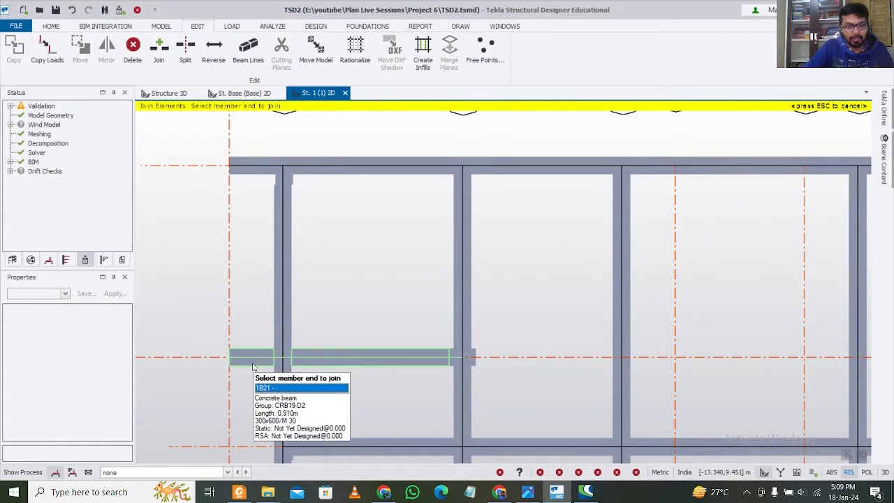
pyautogui.click(318, 369)
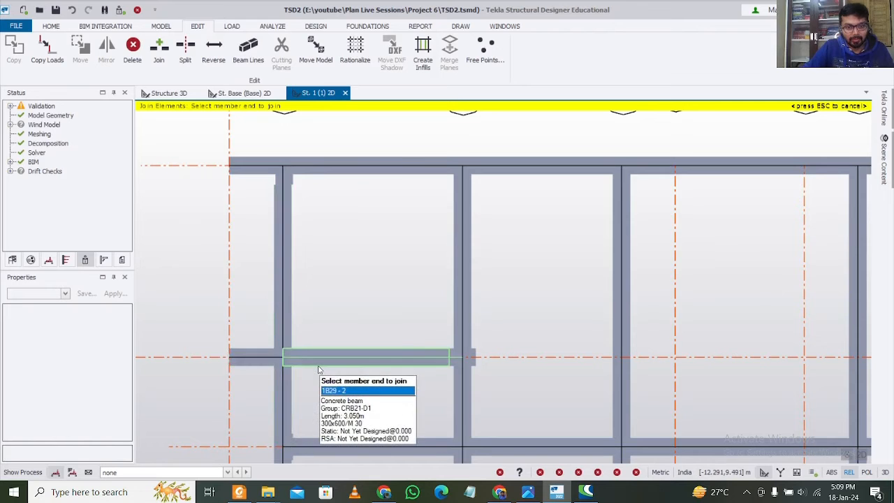
# Join the K-side cantilever beam on grid line 7 to the adjoining beam at grid B
pyautogui.scroll(-3, 326, 381)
pyautogui.moveTo(325, 389); pyautogui.dragTo(281, 218, button='middle')
pyautogui.scroll(2, 236, 314)
pyautogui.scroll(1, 237, 319)
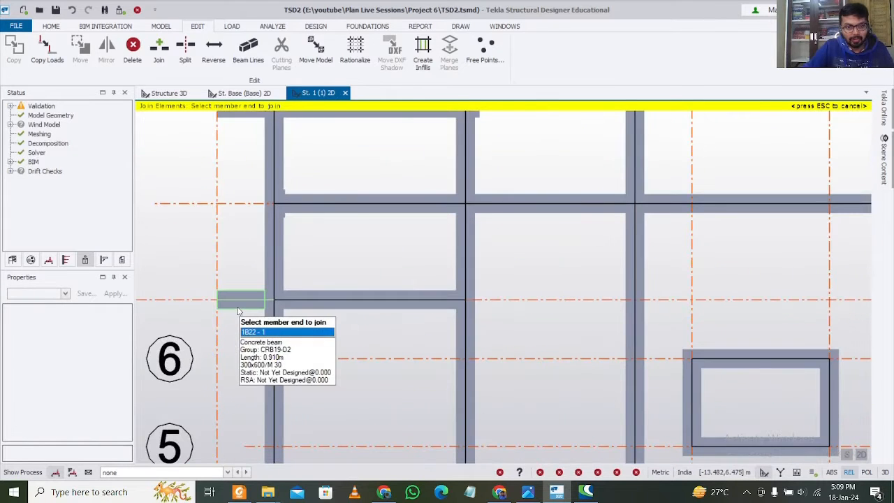
pyautogui.click(311, 313)
pyautogui.scroll(-3, 299, 342)
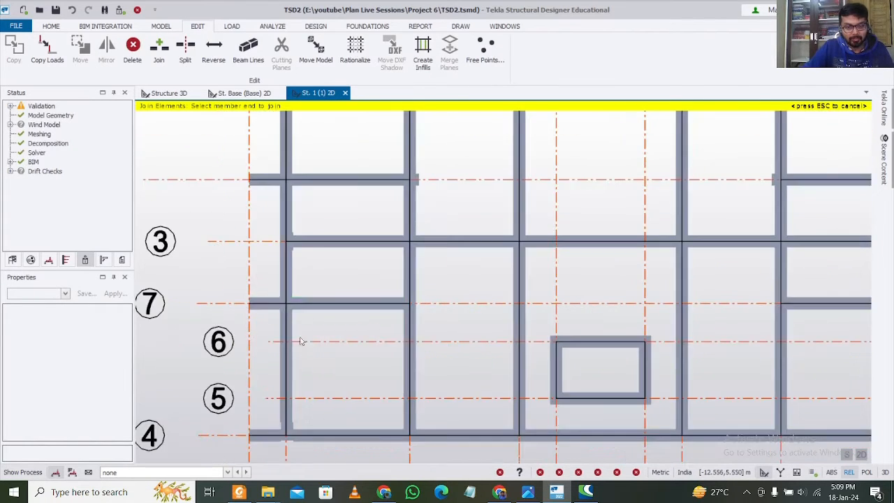
# Join the K-side cantilever beam on grid line 4 to the adjoining beam at grid B and end the Join command
pyautogui.moveTo(284, 449); pyautogui.dragTo(256, 366, button='middle')
pyautogui.scroll(2, 253, 352)
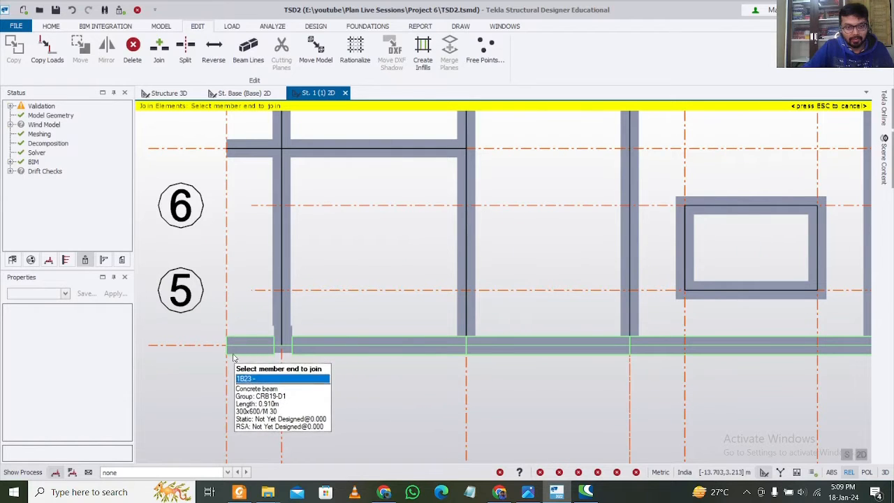
pyautogui.click(239, 353)
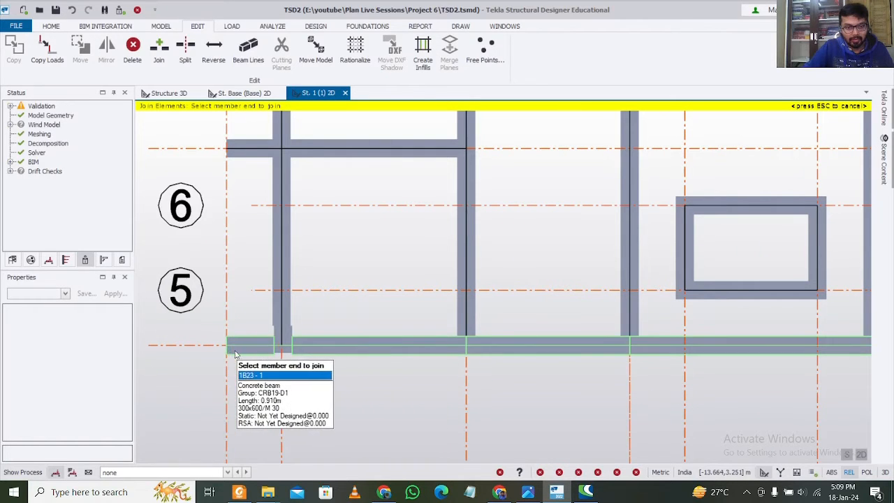
pyautogui.click(427, 353)
pyautogui.scroll(-3, 367, 357)
pyautogui.press('Escape')
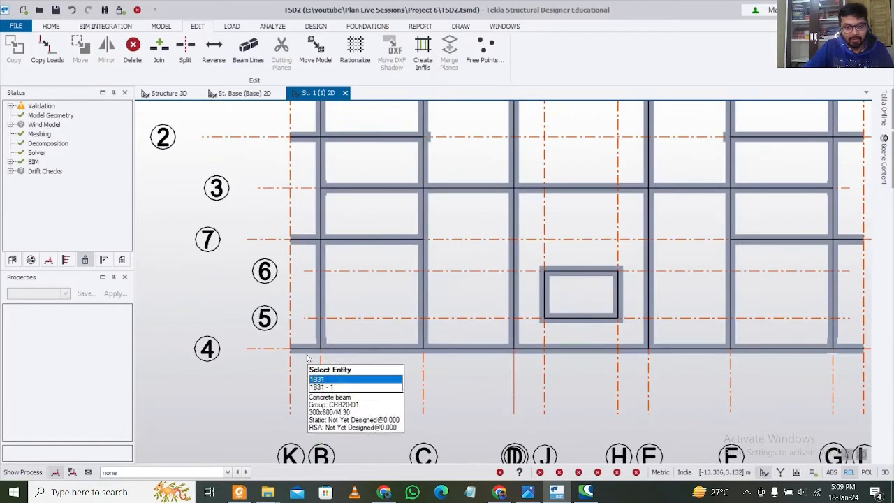
pyautogui.click(307, 358)
pyautogui.press('Escape')
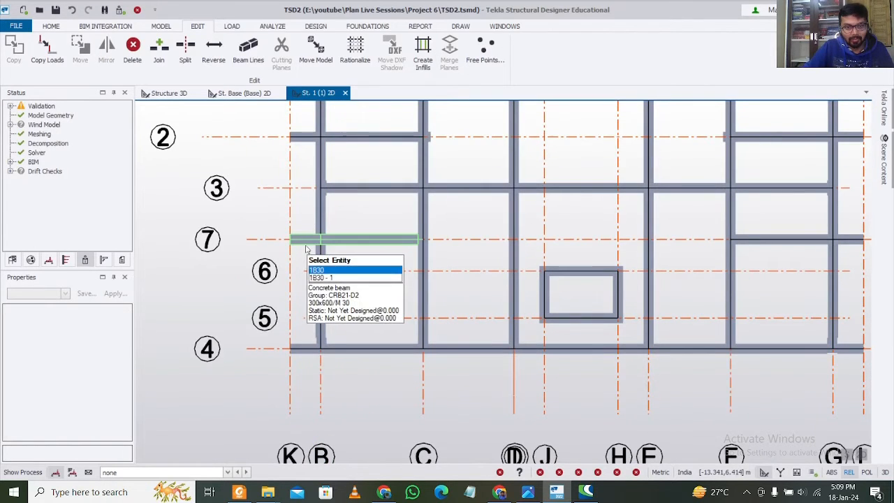
# Check that the K-side beams on grid lines 7, 2 and 1 are selectable as joined continuous beams
pyautogui.click(305, 249)
pyautogui.press('Escape')
pyautogui.moveTo(320, 204); pyautogui.dragTo(319, 315, button='middle')
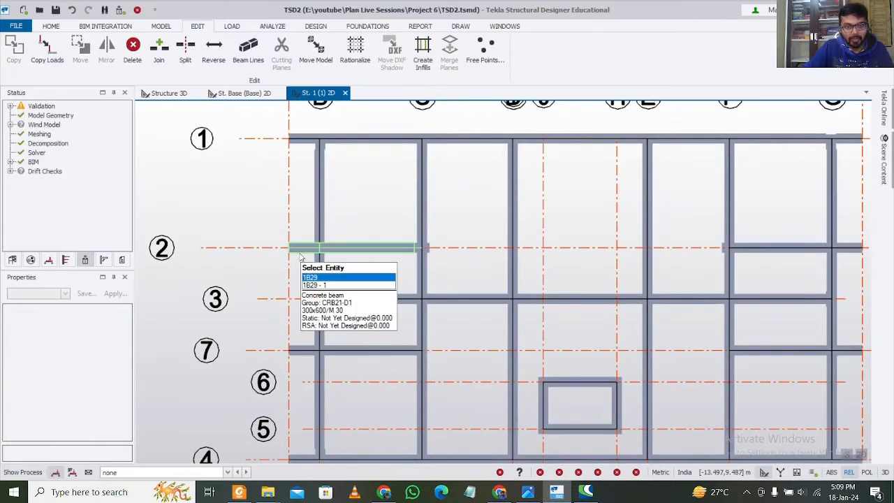
pyautogui.click(301, 253)
pyautogui.press('Escape')
pyautogui.click(299, 136)
pyautogui.scroll(-2, 484, 203)
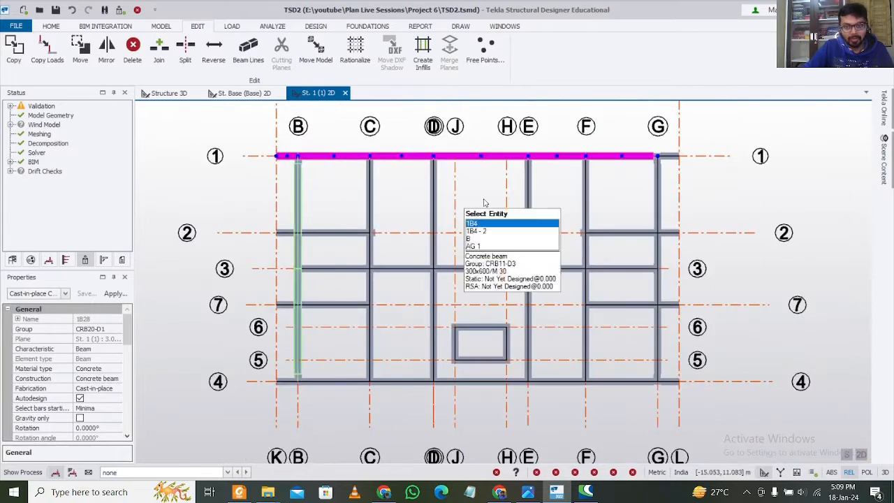
pyautogui.moveTo(483, 203); pyautogui.dragTo(239, 196, button='middle')
pyautogui.press('Escape')
# Join the L-side cantilever beams on grid lines 1, 2, 7 and 4 to the adjoining beams at grid G
pyautogui.scroll(2, 472, 151)
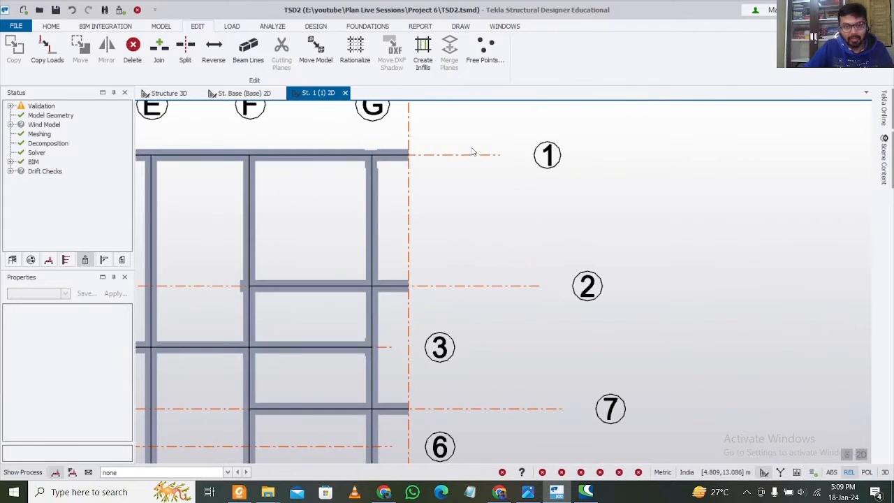
pyautogui.click(160, 53)
pyautogui.scroll(2, 411, 176)
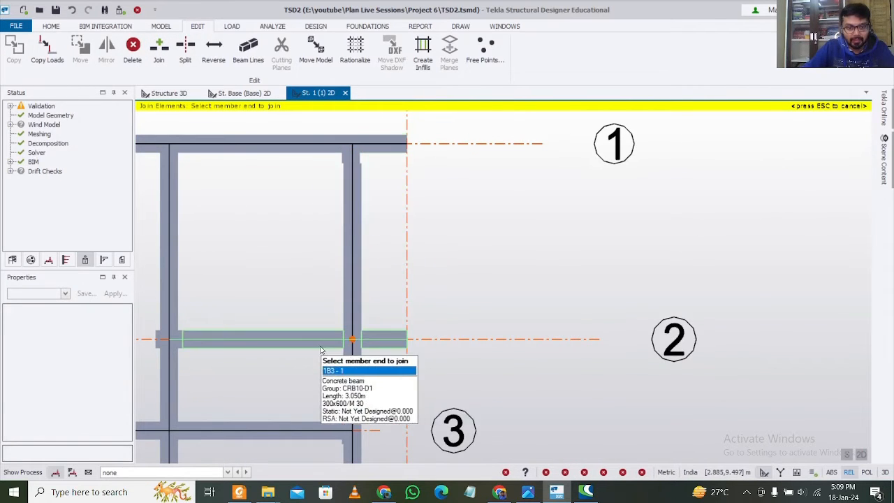
pyautogui.scroll(-3, 382, 360)
pyautogui.moveTo(374, 388); pyautogui.dragTo(374, 189, button='middle')
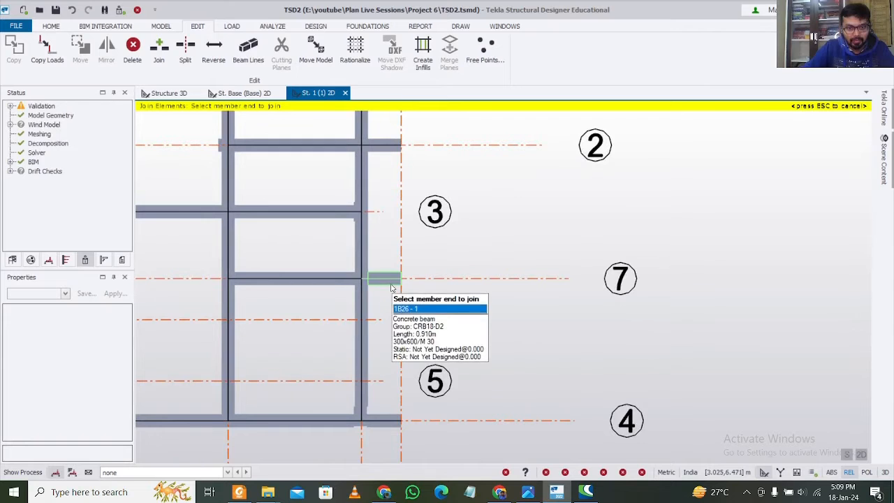
pyautogui.moveTo(376, 355); pyautogui.dragTo(377, 263, button='middle')
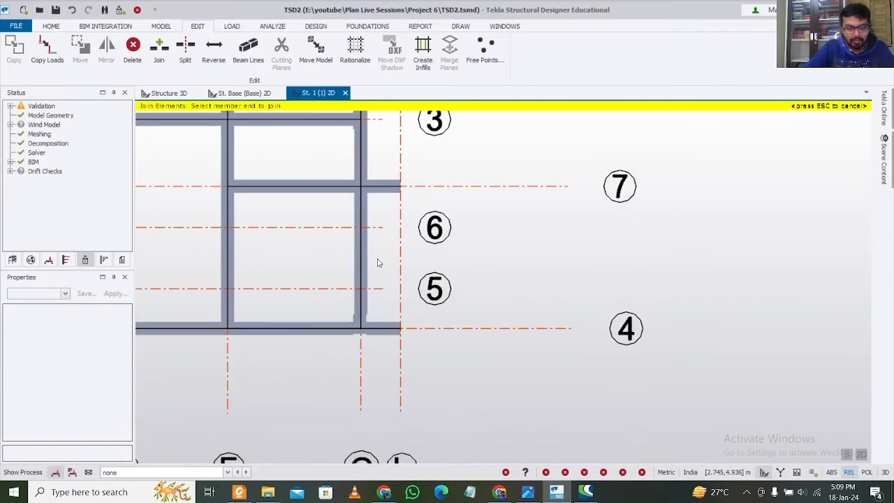
pyautogui.click(375, 359)
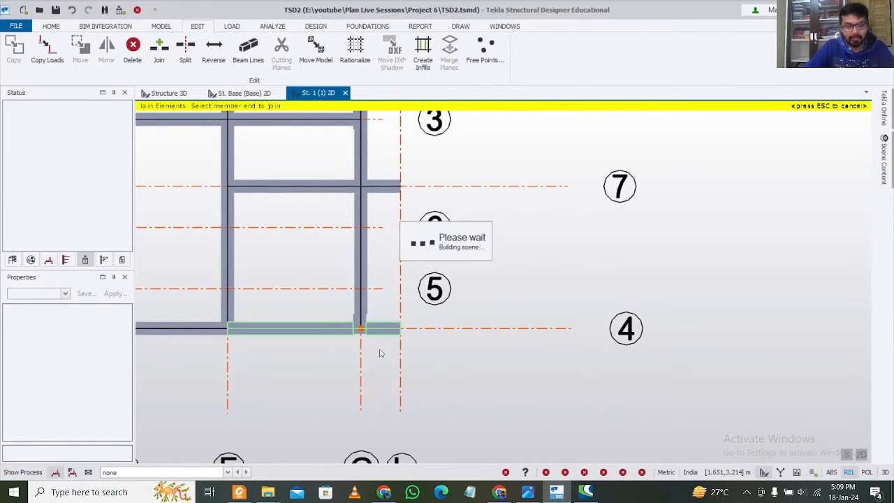
pyautogui.scroll(-2, 380, 351)
pyautogui.press('Escape')
# Check the joined L-side beams on grid lines 4, 7, 2 and 1 by selecting each one
pyautogui.click(383, 342)
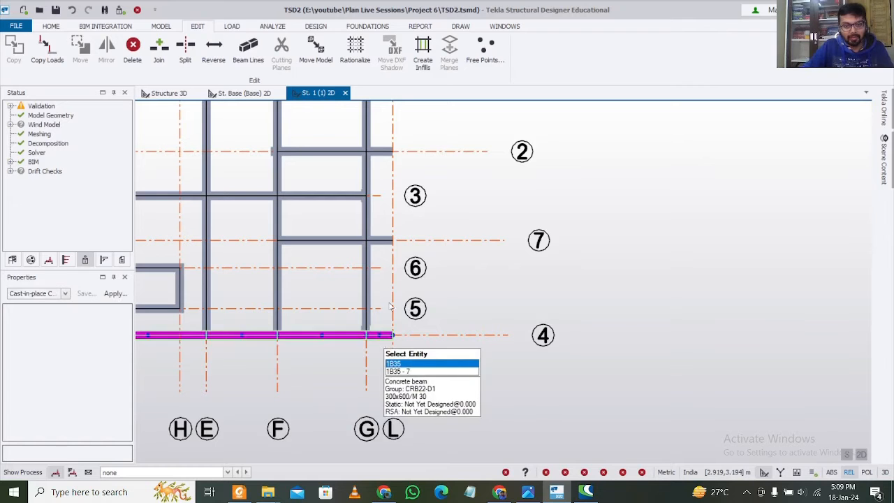
pyautogui.click(382, 241)
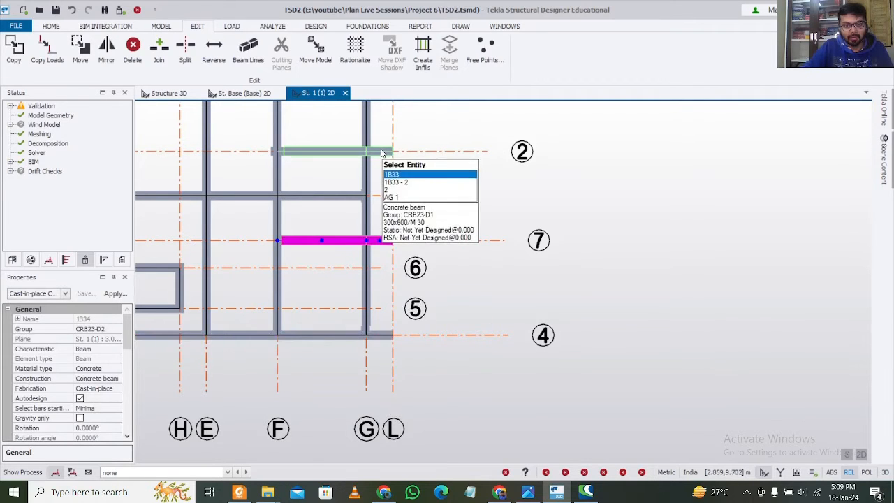
pyautogui.click(383, 151)
pyautogui.moveTo(436, 157); pyautogui.dragTo(468, 301, button='middle')
pyautogui.click(407, 201)
pyautogui.scroll(-4, 474, 199)
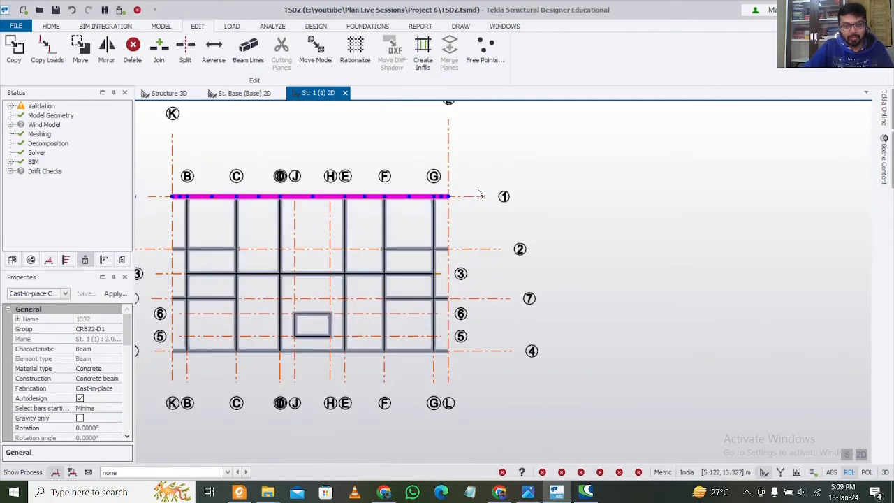
pyautogui.press('Escape')
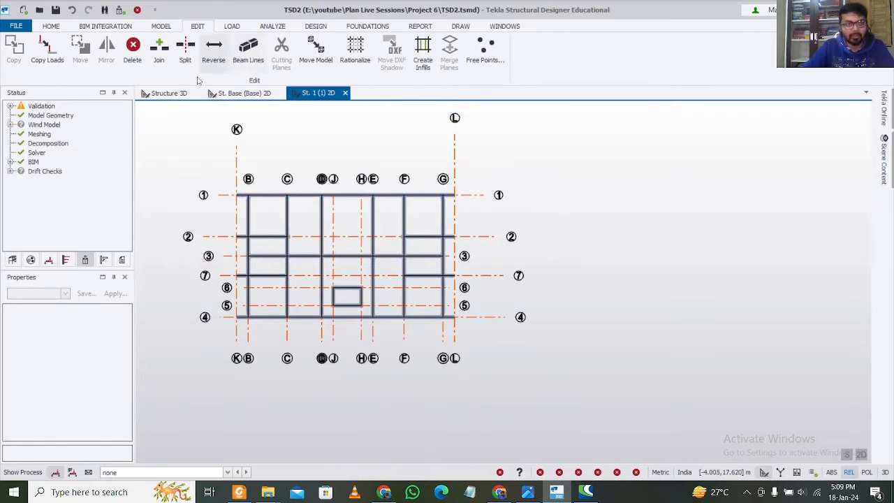
# Create Slab on Beams panels in all bays between grids B and G except the D–E bay between grid lines 3 and 4
pyautogui.click(163, 27)
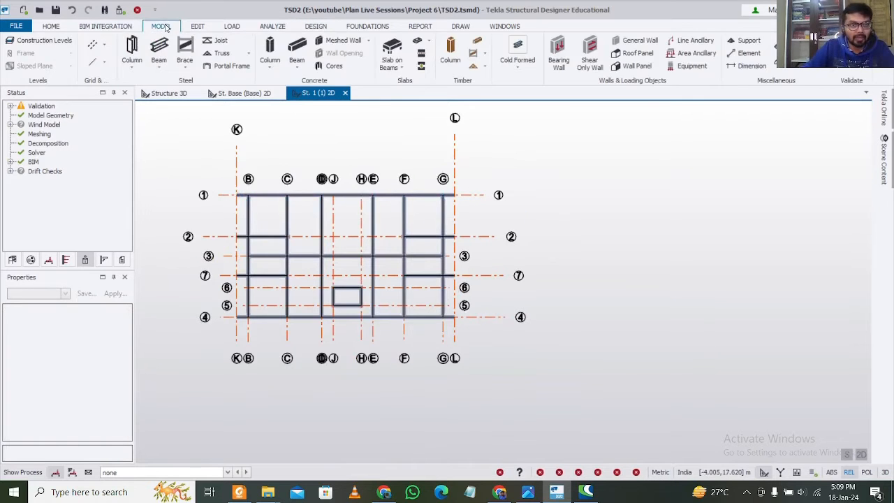
pyautogui.click(398, 50)
pyautogui.click(399, 66)
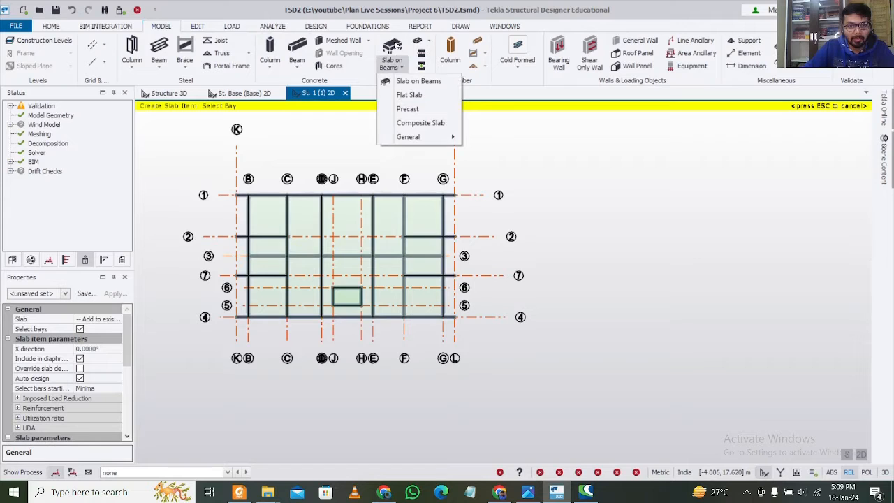
pyautogui.click(396, 45)
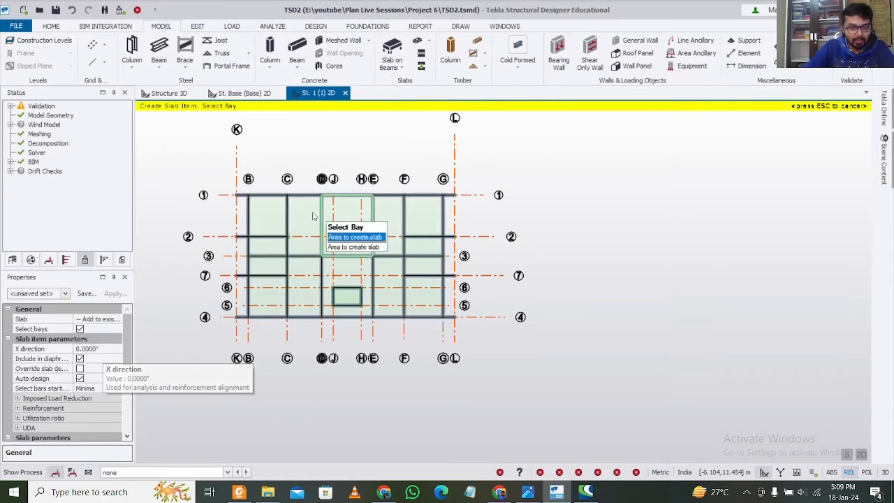
pyautogui.moveTo(245, 180); pyautogui.dragTo(460, 259)
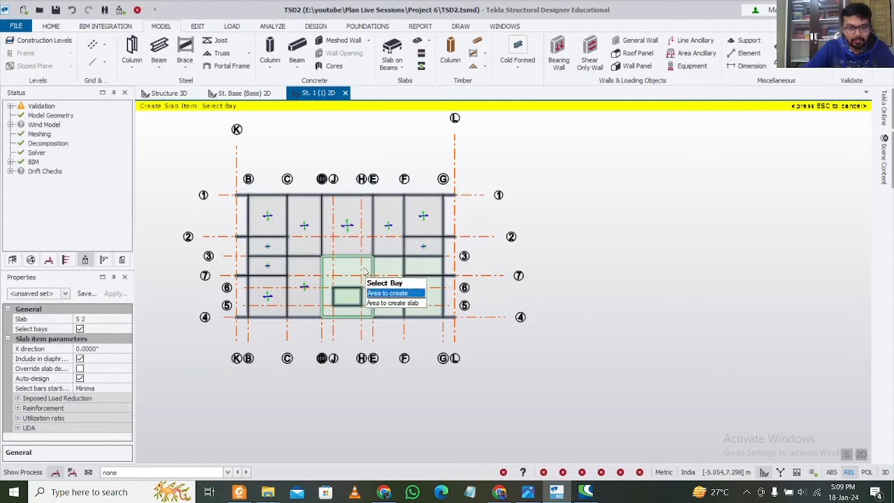
pyautogui.click(421, 301)
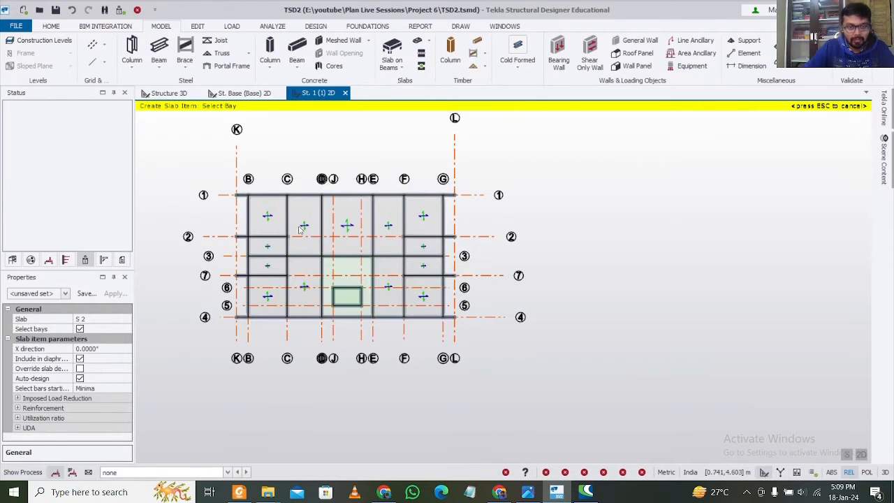
# Create Flat Slab panels in the K–B and G–L cantilever bays between grid lines 1–2 and 7–4
pyautogui.click(400, 69)
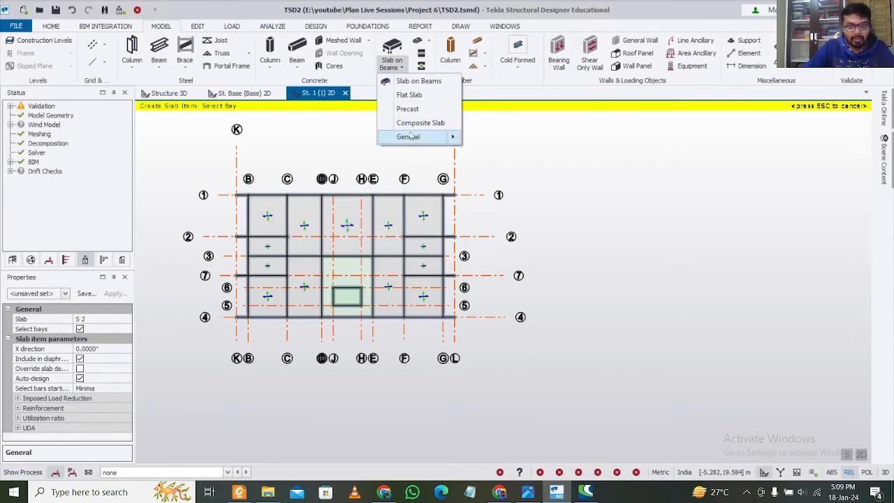
pyautogui.click(401, 94)
pyautogui.scroll(1, 242, 217)
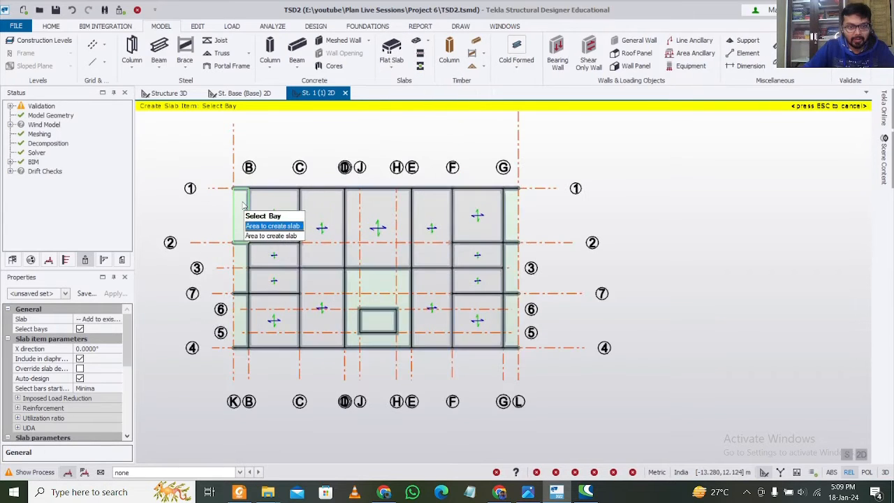
pyautogui.click(242, 204)
pyautogui.click(239, 323)
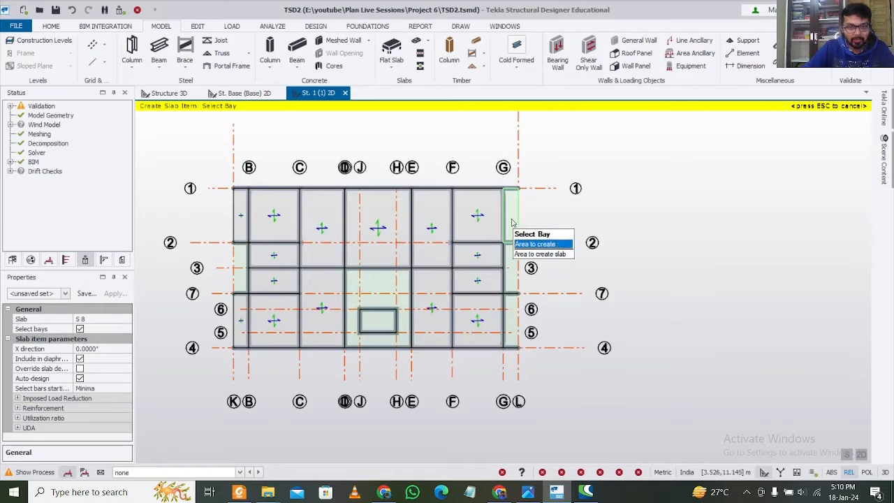
pyautogui.click(511, 221)
pyautogui.click(507, 320)
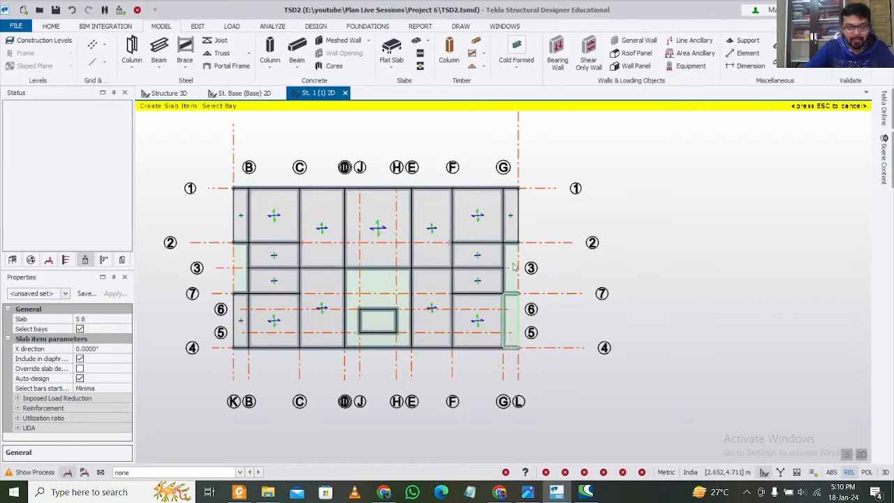
pyautogui.moveTo(372, 305)
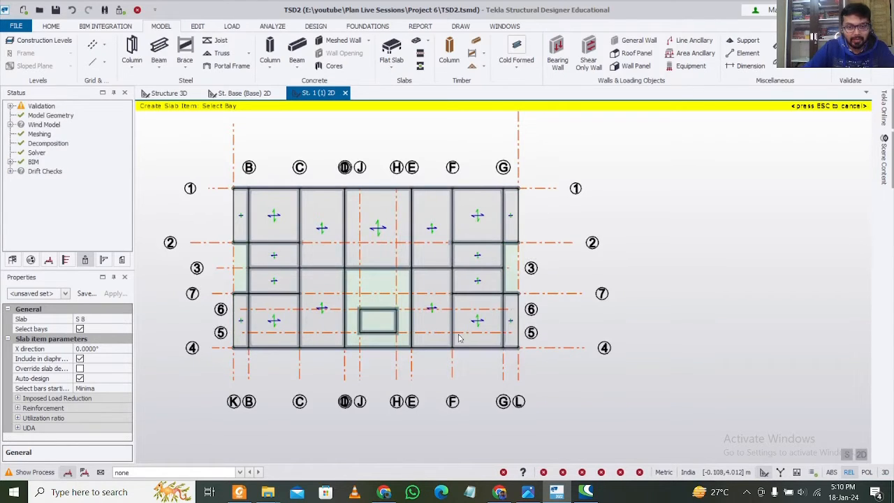
# Validate the model and inspect the members listed under the general model validation warning
pyautogui.click(849, 55)
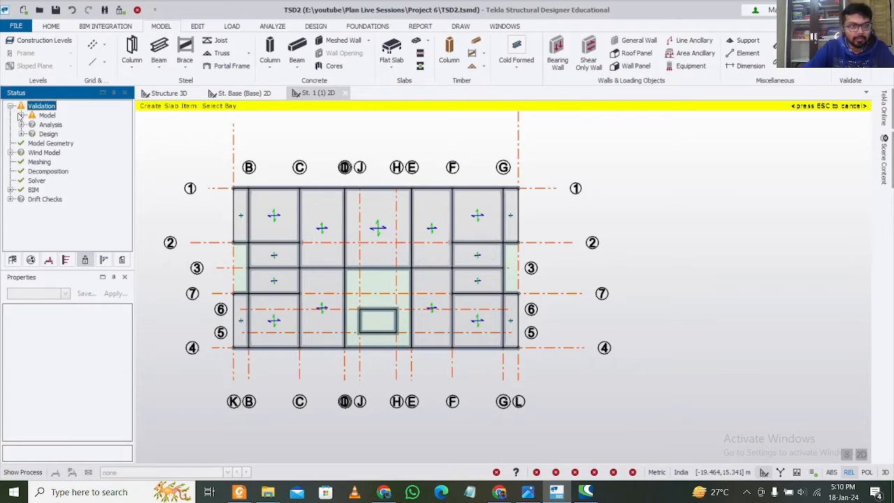
pyautogui.click(32, 125)
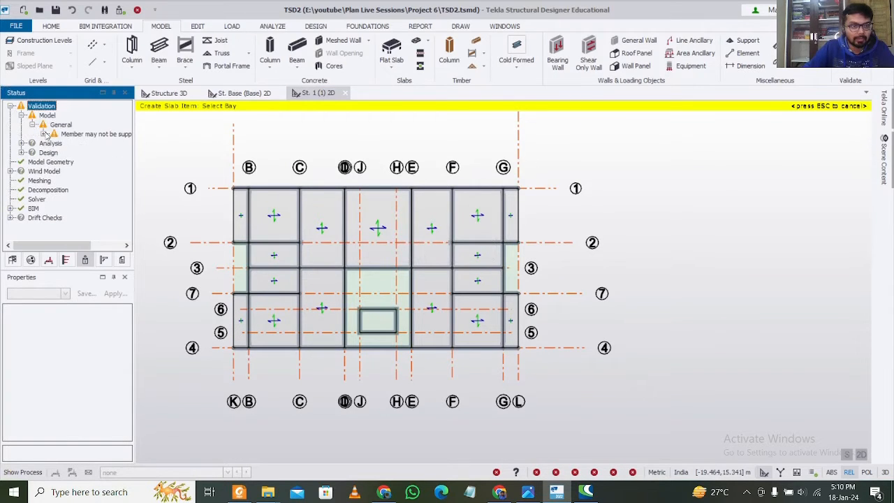
pyautogui.click(44, 134)
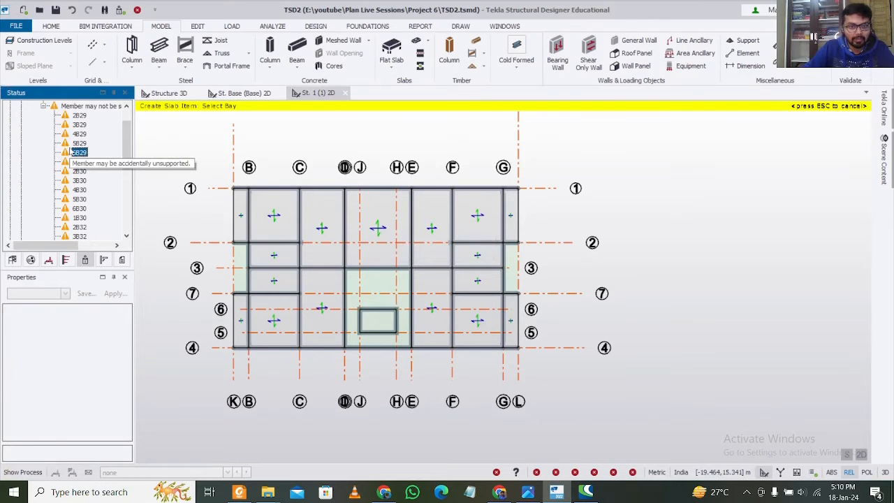
pyautogui.doubleClick(77, 153)
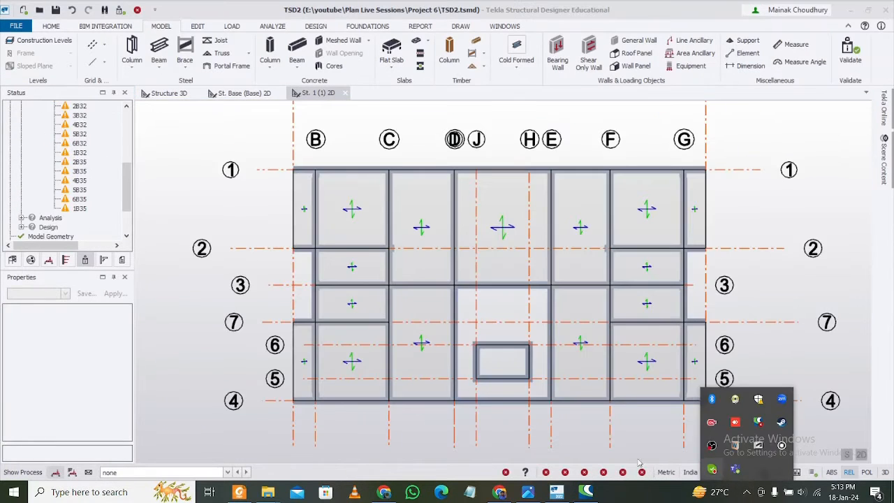
# Enable Cantilever end at end 1 of span 1 in the releases of the level 1 beam on grid line 4
pyautogui.click(411, 421)
pyautogui.scroll(3, 348, 412)
pyautogui.click(278, 403)
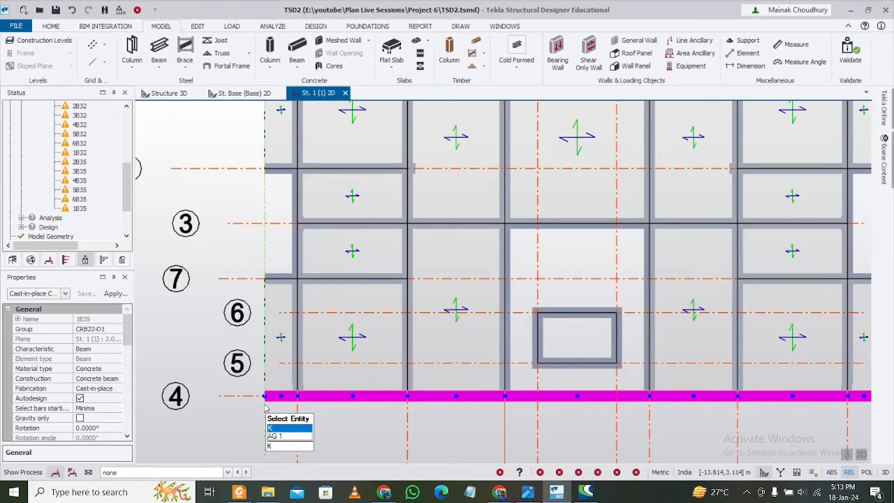
pyautogui.doubleClick(291, 399)
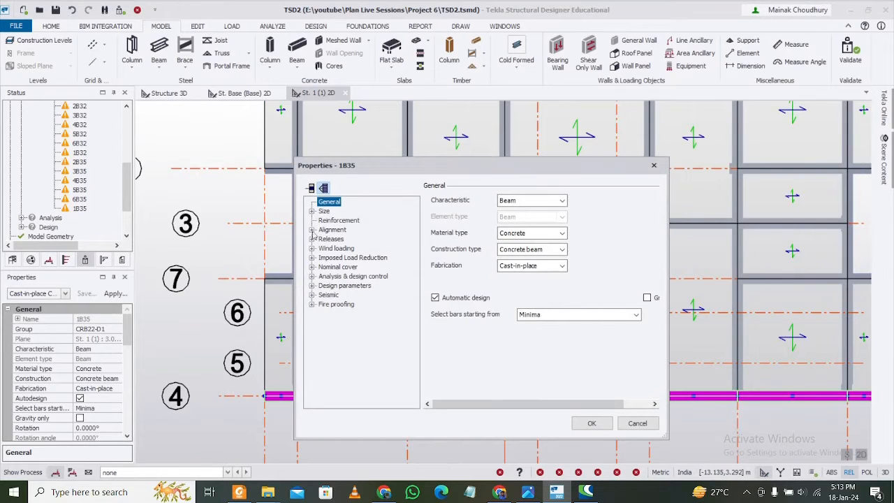
pyautogui.click(312, 239)
pyautogui.click(341, 249)
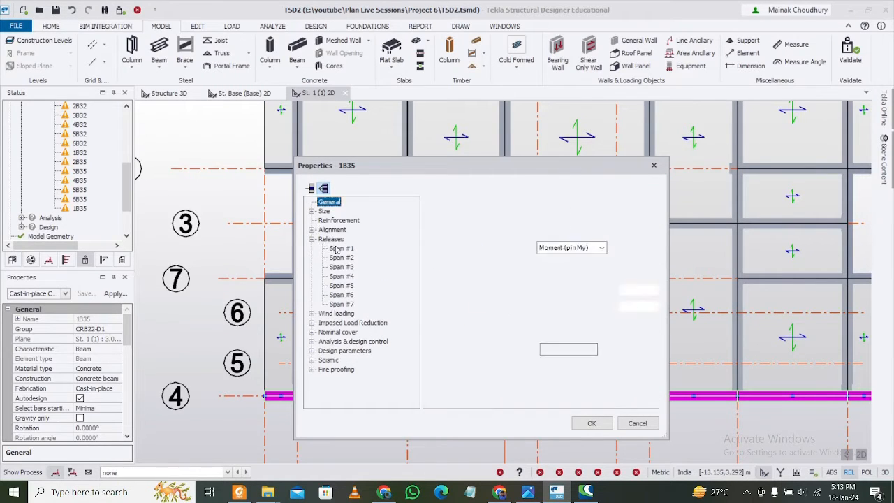
pyautogui.click(569, 202)
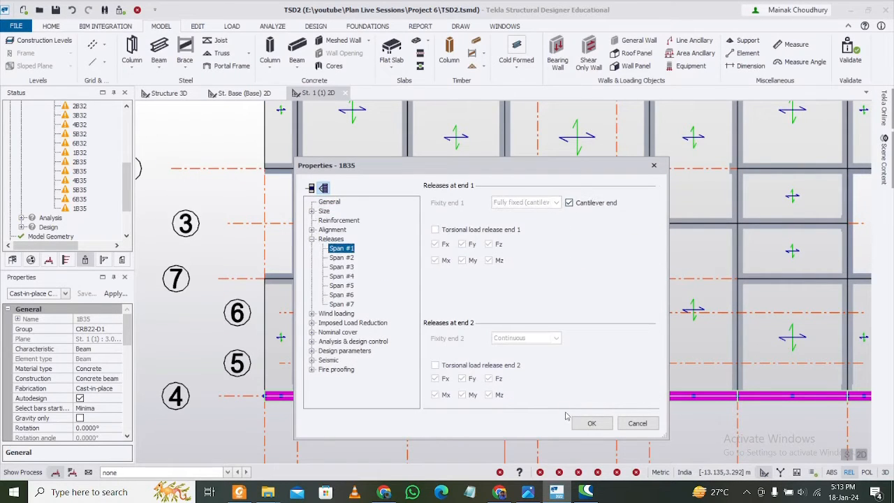
pyautogui.click(590, 424)
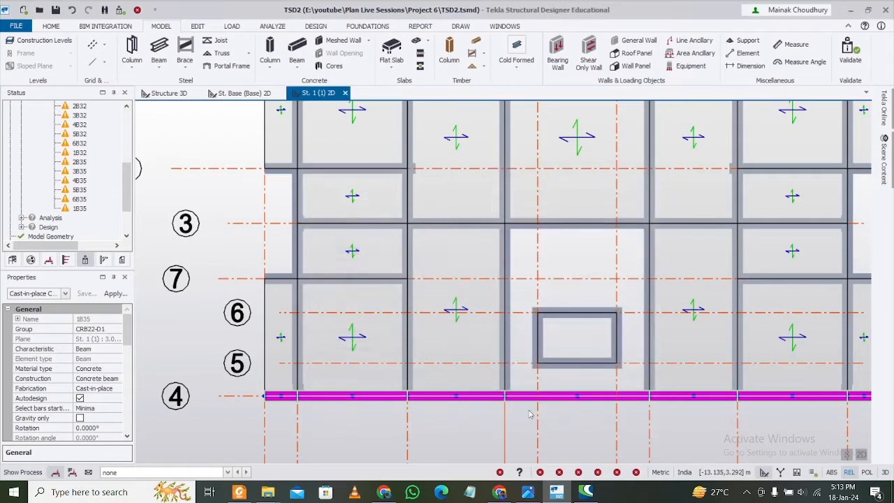
# Enable Cantilever end at end 1 of span 1 for the K-side beam on grid line 7
pyautogui.click(281, 281)
pyautogui.doubleClick(280, 280)
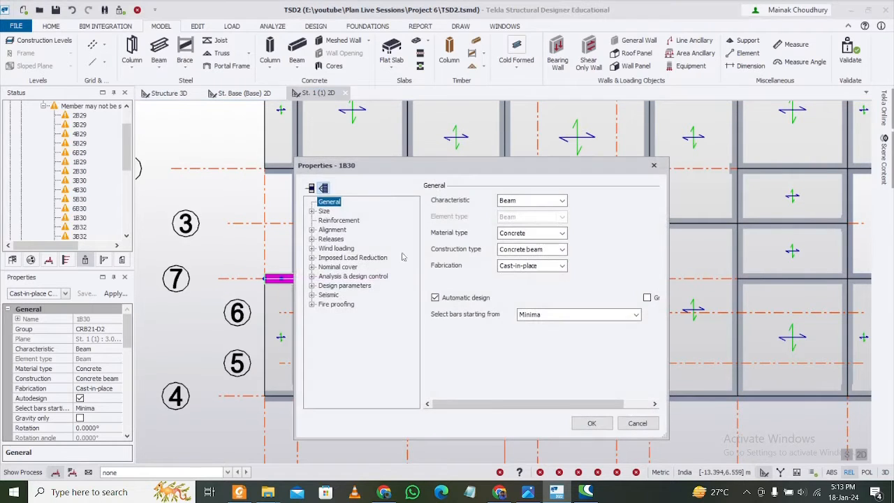
pyautogui.click(338, 241)
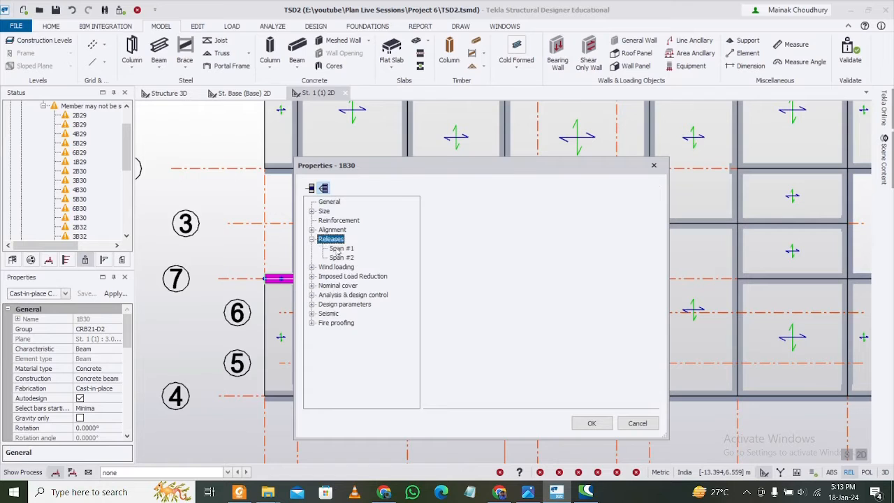
pyautogui.click(340, 249)
pyautogui.click(569, 203)
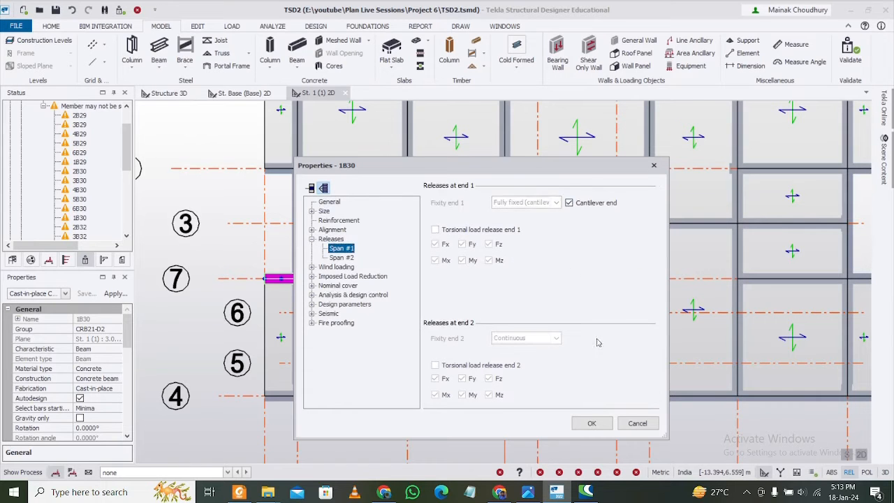
pyautogui.click(592, 424)
# Enable Cantilever end at end 1 of span 1 for the K-side beam on grid line 2
pyautogui.moveTo(277, 175); pyautogui.dragTo(299, 285, button='middle')
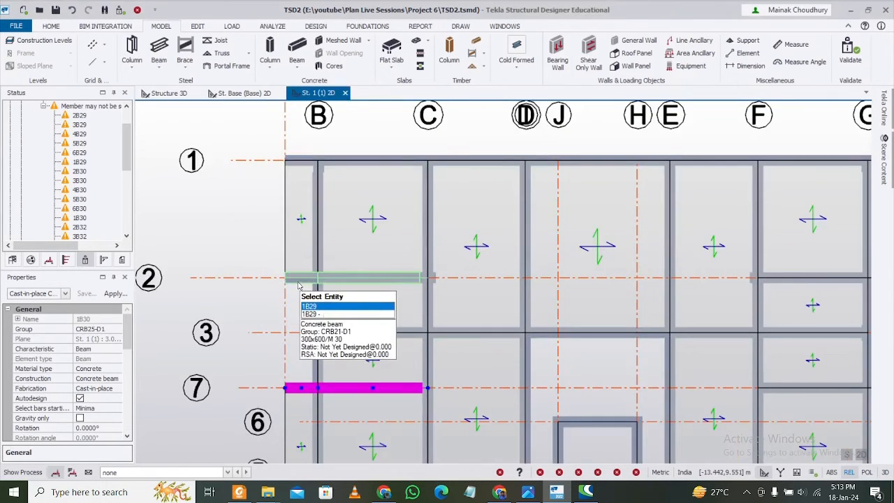
pyautogui.click(298, 281)
pyautogui.doubleClick(298, 285)
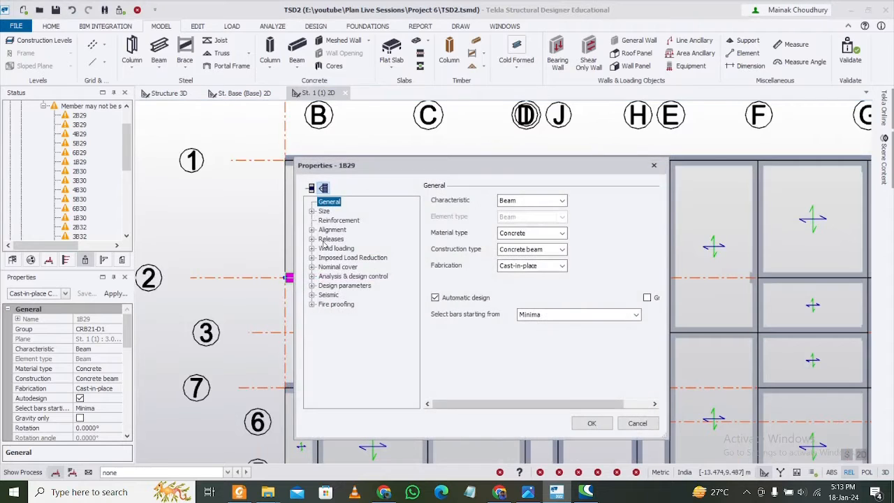
pyautogui.click(342, 248)
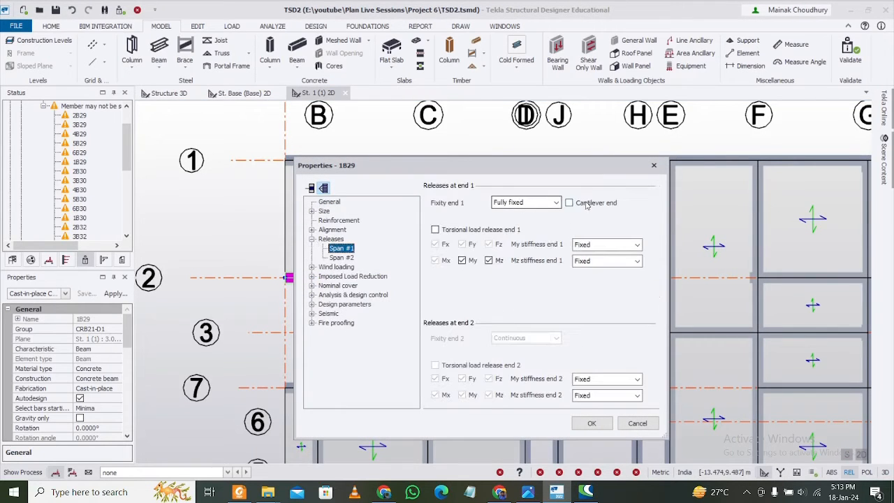
pyautogui.click(571, 204)
pyautogui.click(591, 424)
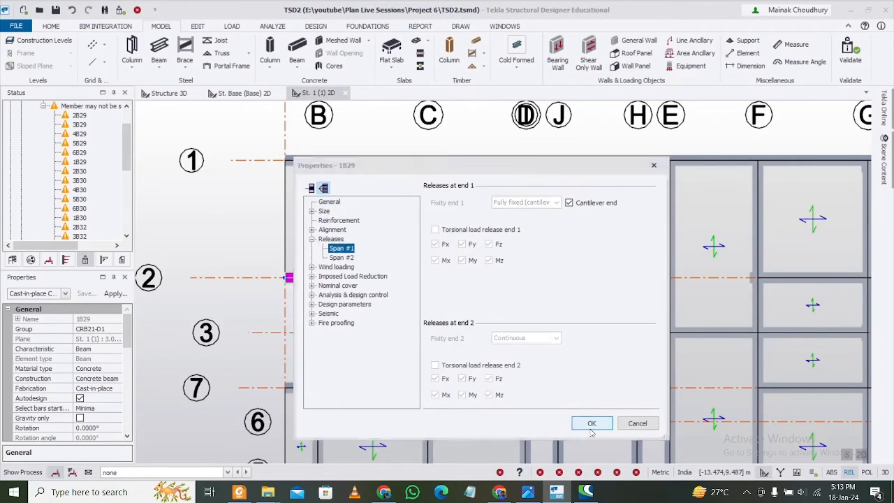
# Enable Cantilever end at end 1 of span 1 in the releases of the level 1 beam on grid line 1
pyautogui.click(305, 163)
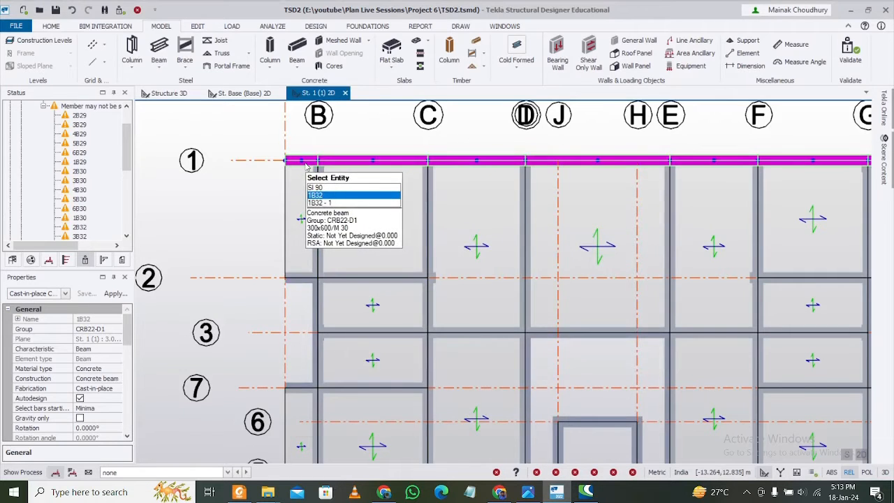
pyautogui.doubleClick(305, 166)
pyautogui.click(312, 239)
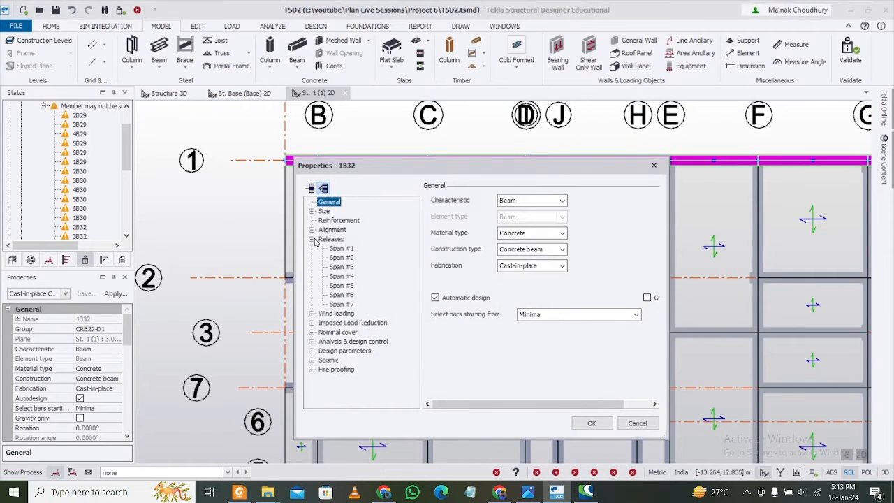
pyautogui.click(339, 250)
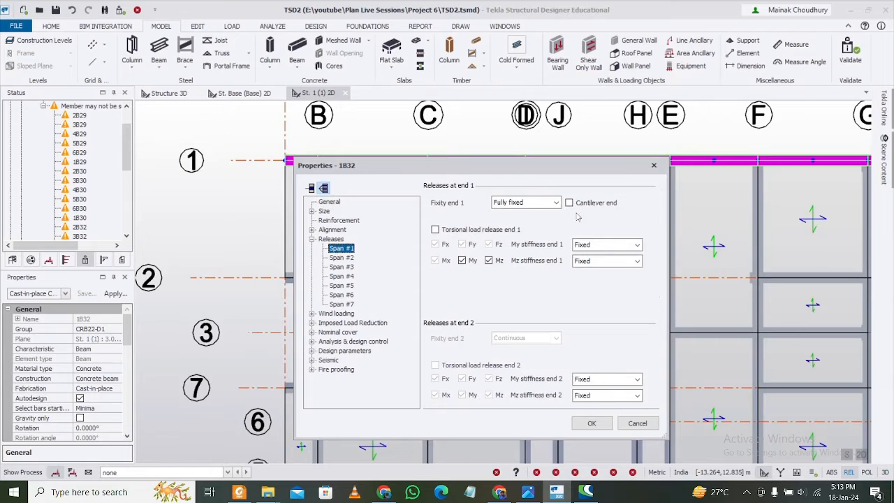
pyautogui.click(580, 203)
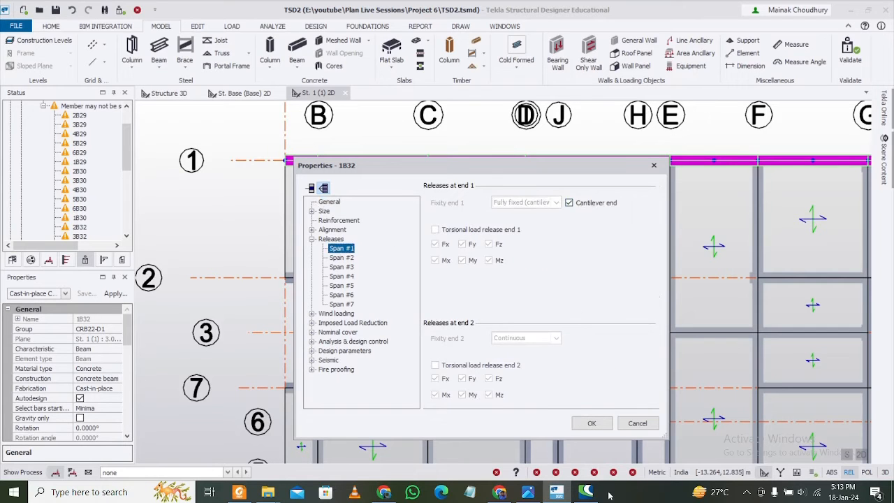
pyautogui.click(592, 424)
# Check the Cantilever end setting at end 2 of span 7 in the releases of the grid line 1 beam
pyautogui.scroll(-4, 289, 231)
pyautogui.scroll(3, 607, 227)
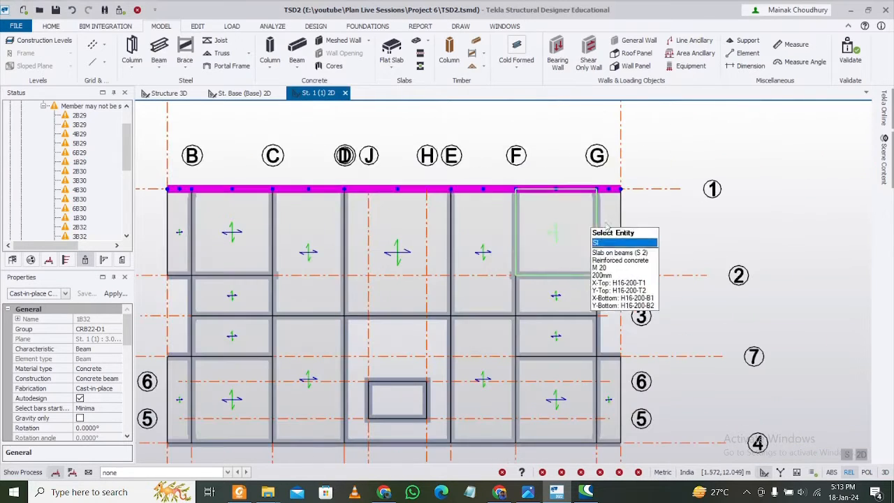
pyautogui.scroll(-1, 662, 223)
pyautogui.scroll(4, 630, 209)
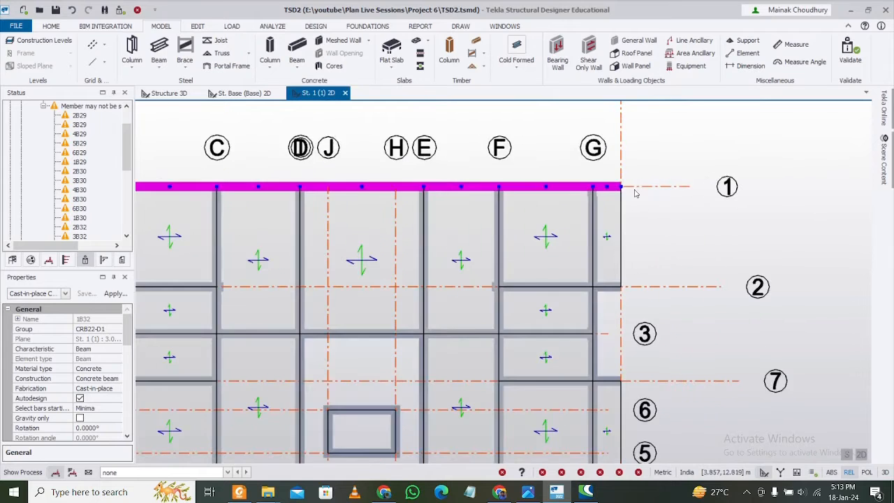
pyautogui.doubleClick(608, 192)
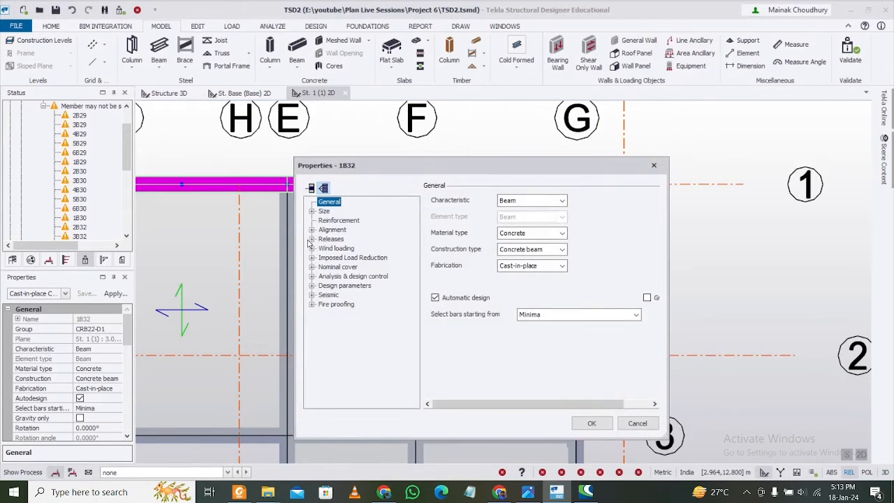
pyautogui.click(311, 239)
pyautogui.click(341, 304)
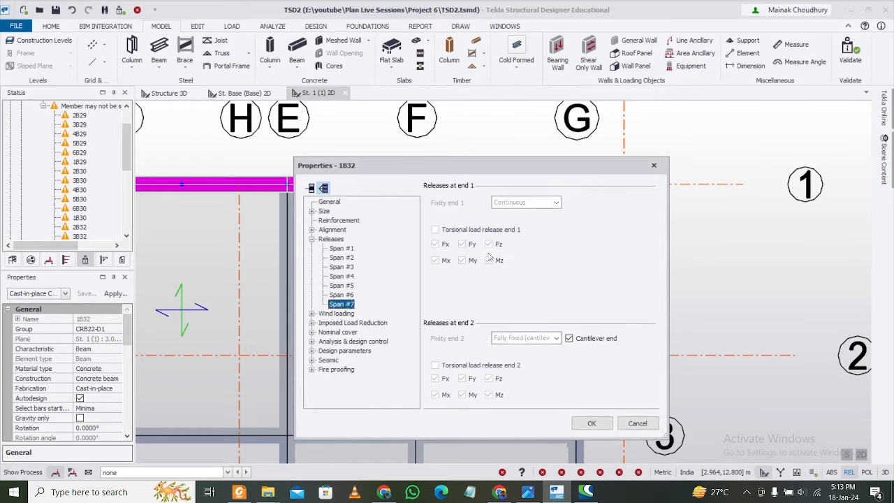
pyautogui.click(591, 424)
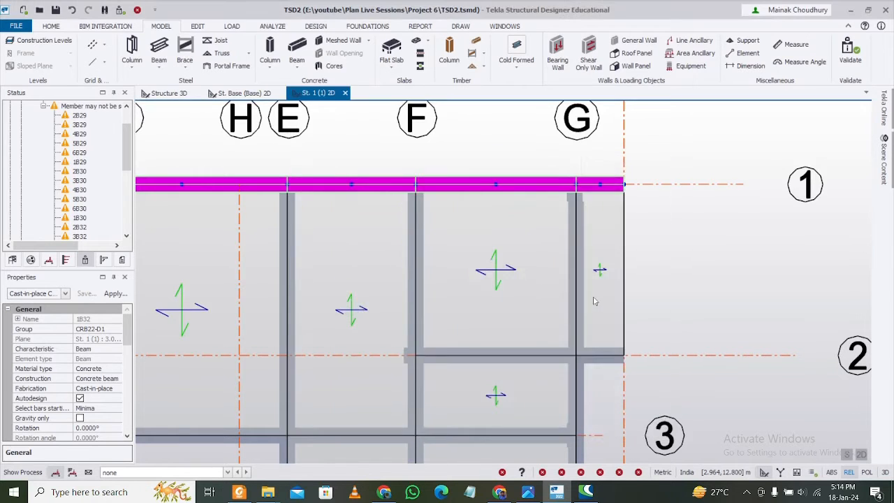
# Check the Cantilever end setting at end 2 of span 2 for the L-side beam on grid line 2
pyautogui.scroll(-2, 592, 299)
pyautogui.scroll(3, 592, 301)
pyautogui.doubleClick(586, 295)
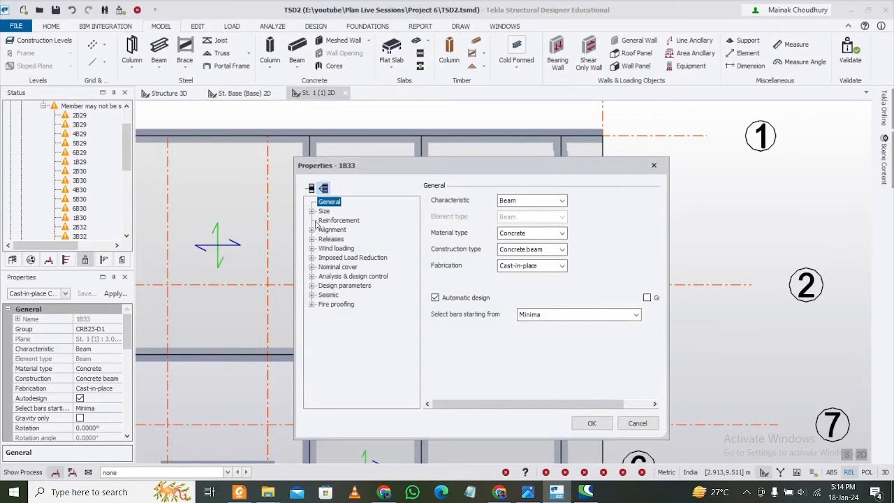
pyautogui.click(311, 239)
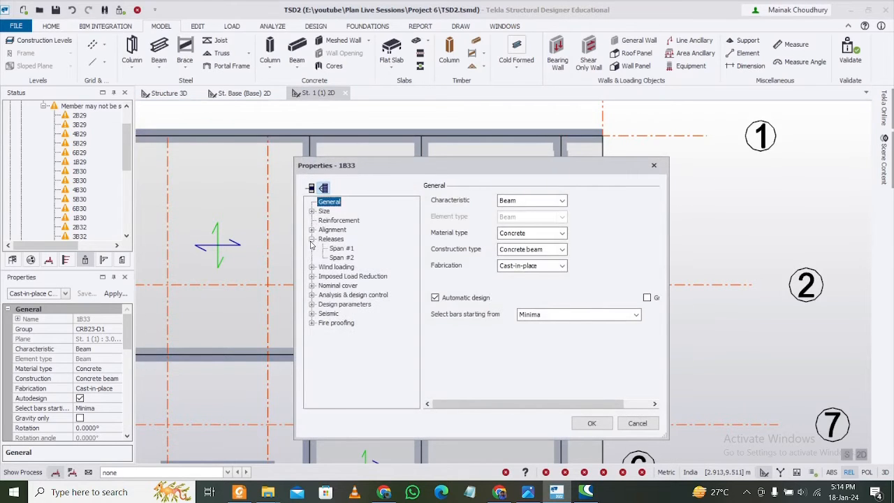
pyautogui.click(342, 257)
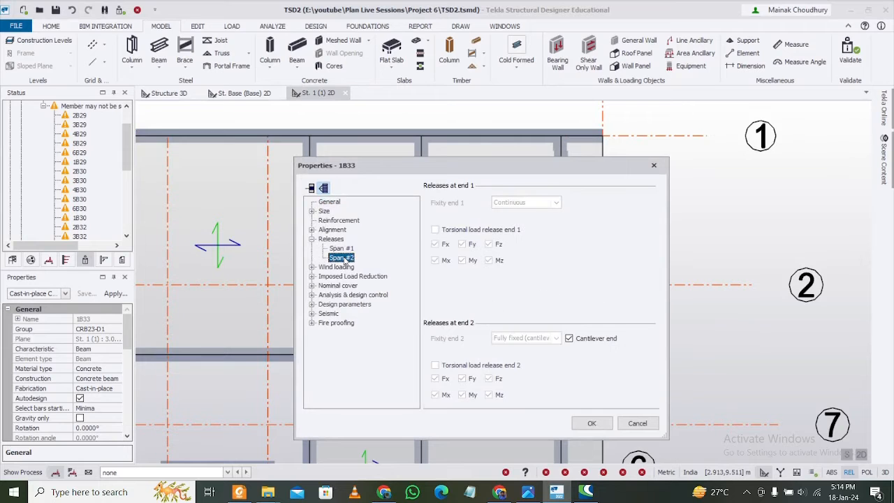
pyautogui.click(591, 424)
# Check the Cantilever end setting at end 2 of span 2 for the L-side beam on grid line 7
pyautogui.scroll(-1, 523, 163)
pyautogui.moveTo(587, 378); pyautogui.dragTo(541, 275, button='middle')
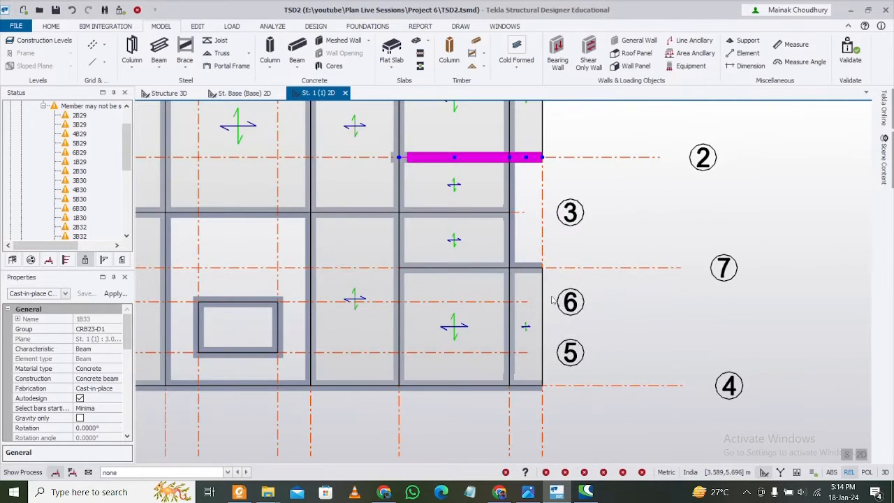
pyautogui.doubleClick(539, 269)
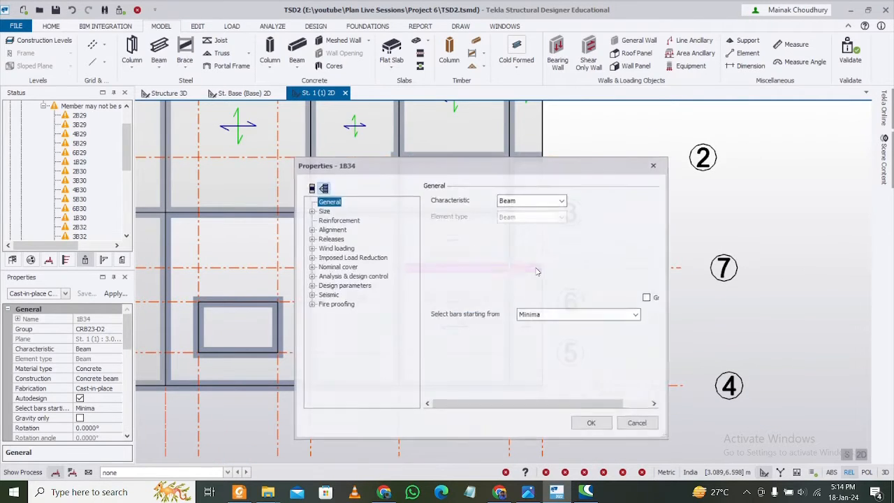
pyautogui.click(312, 239)
pyautogui.click(341, 257)
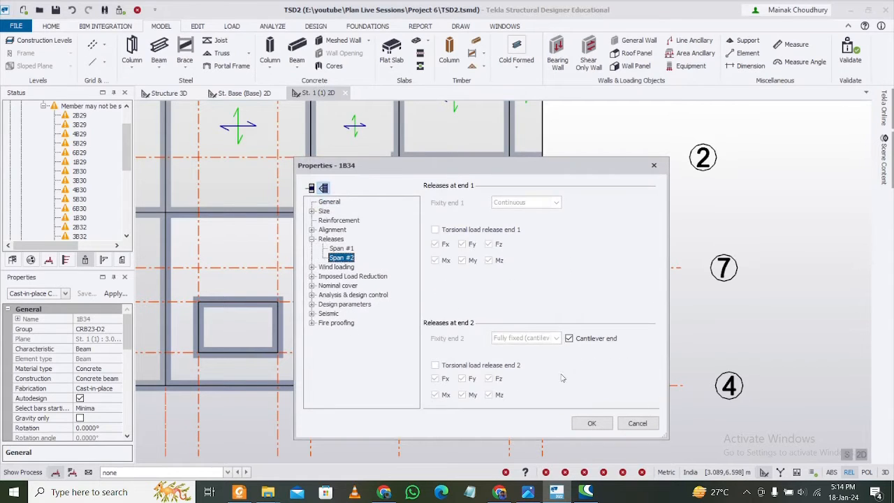
pyautogui.click(590, 423)
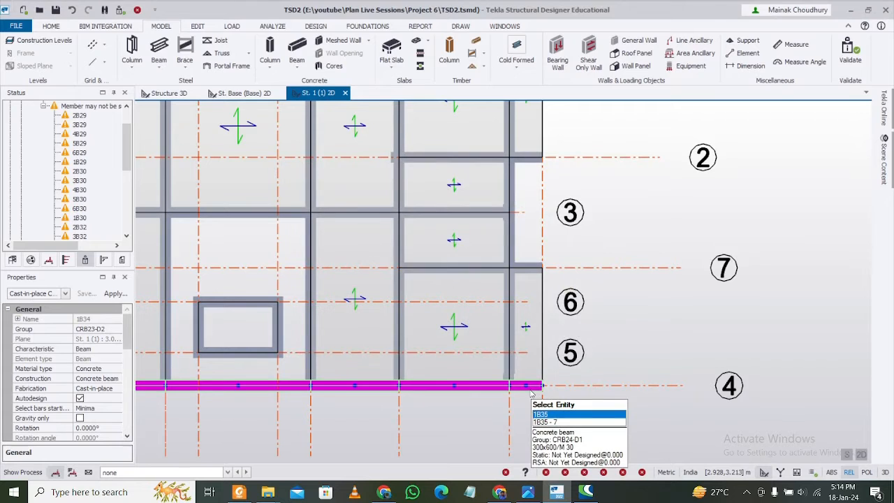
# Check the Cantilever end setting at end 2 of span 7 in the releases of the grid line 4 beam
pyautogui.doubleClick(531, 393)
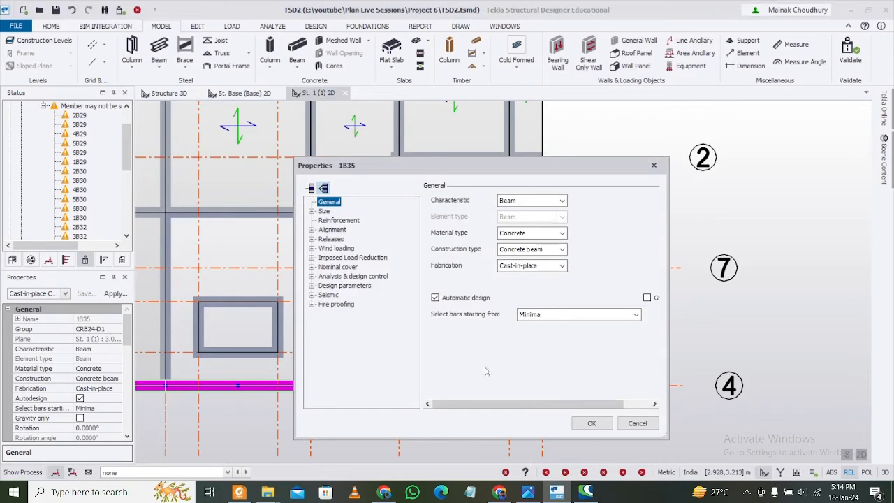
pyautogui.click(312, 239)
pyautogui.click(342, 304)
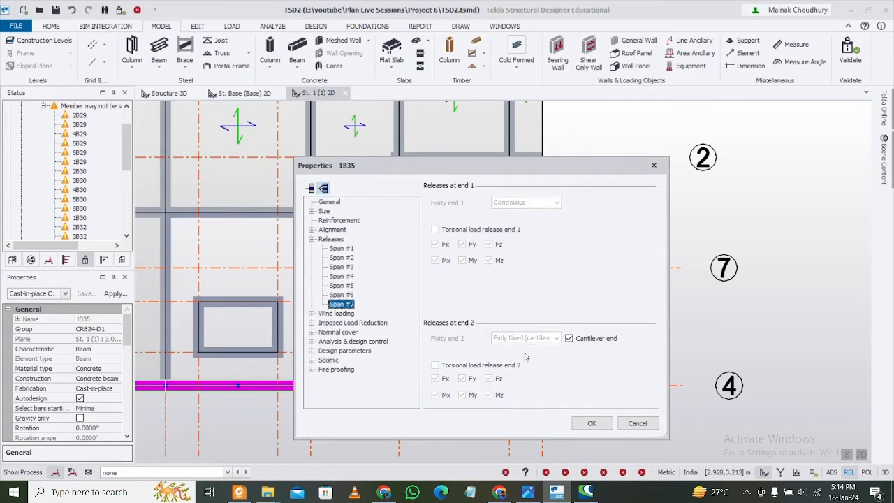
pyautogui.click(588, 423)
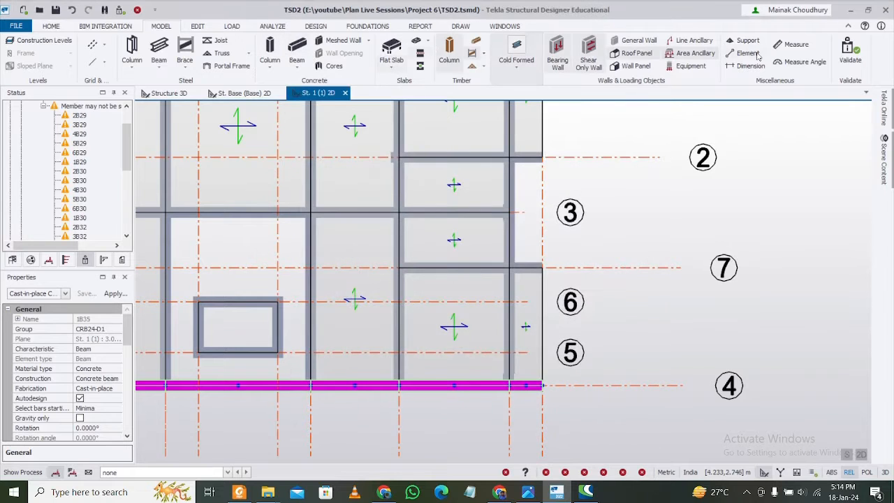
# Validate the model and inspect the whole building in the Structure 3D view
pyautogui.click(846, 55)
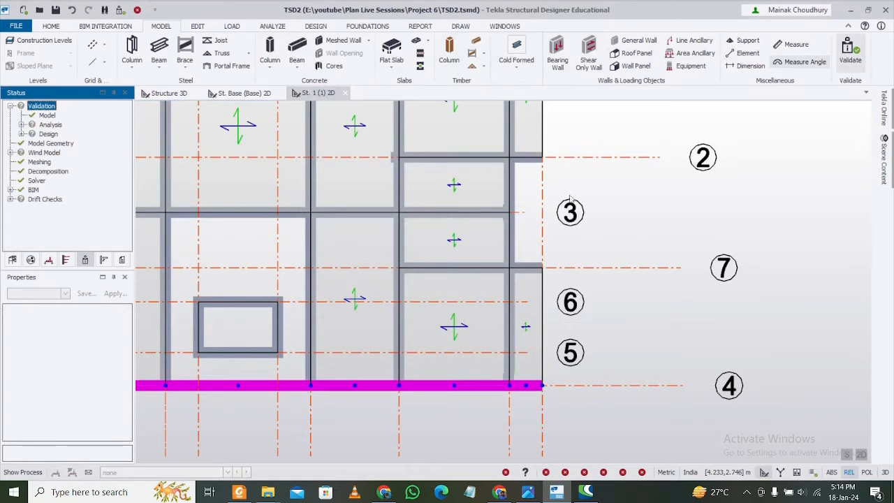
pyautogui.click(165, 93)
pyautogui.scroll(-5, 454, 301)
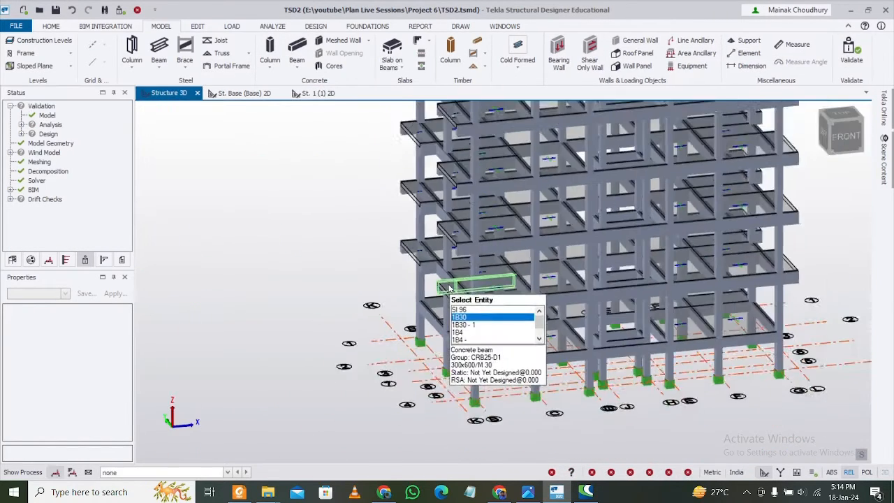
pyautogui.scroll(-5, 704, 347)
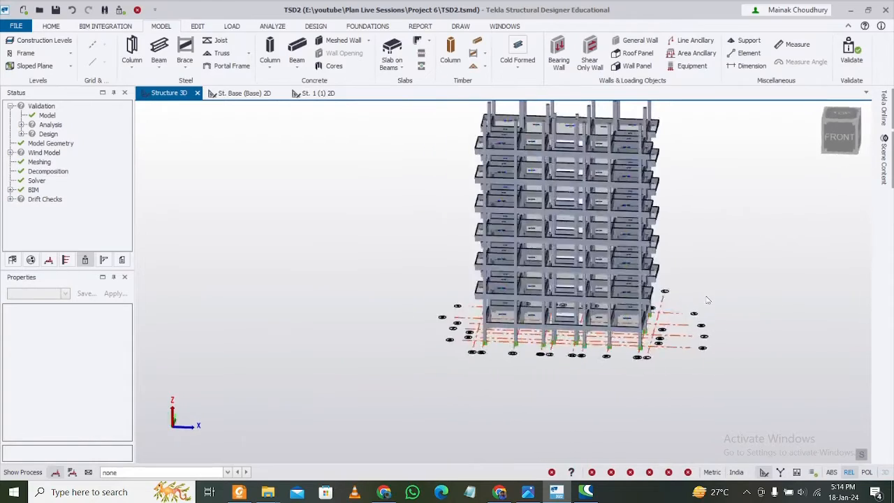
pyautogui.moveTo(703, 339); pyautogui.dragTo(740, 271, button='middle')
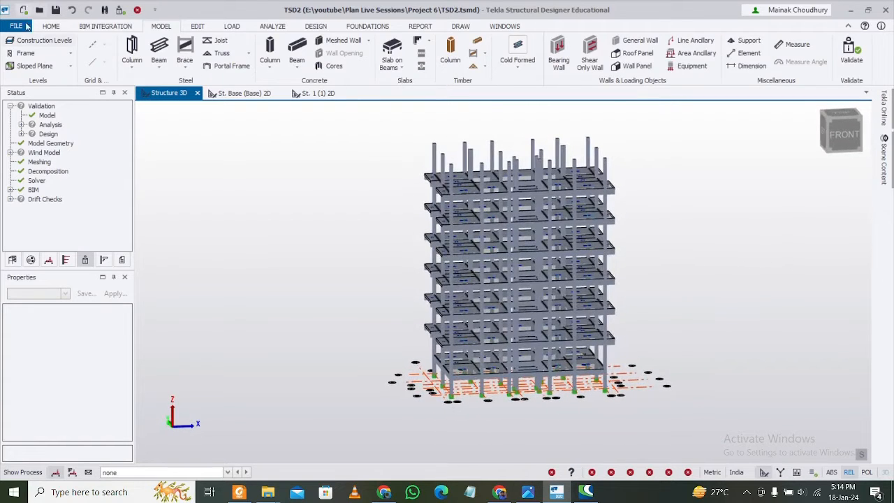
# Set level 7's source to level 1 in the construction levels so the typical floor is copied to it
pyautogui.click(43, 40)
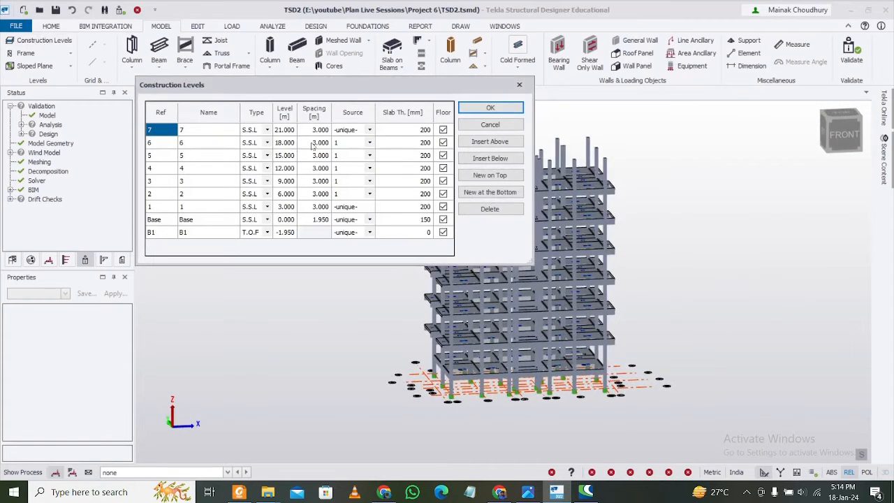
pyautogui.click(368, 143)
pyautogui.click(356, 149)
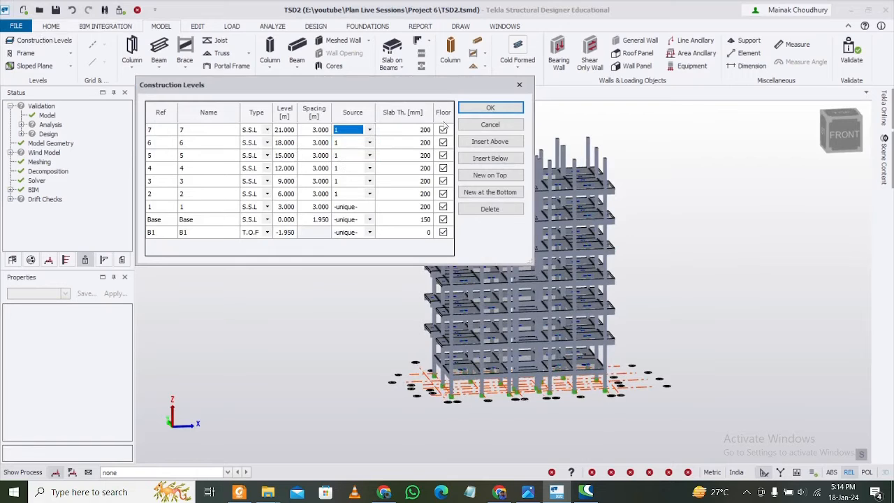
pyautogui.click(471, 109)
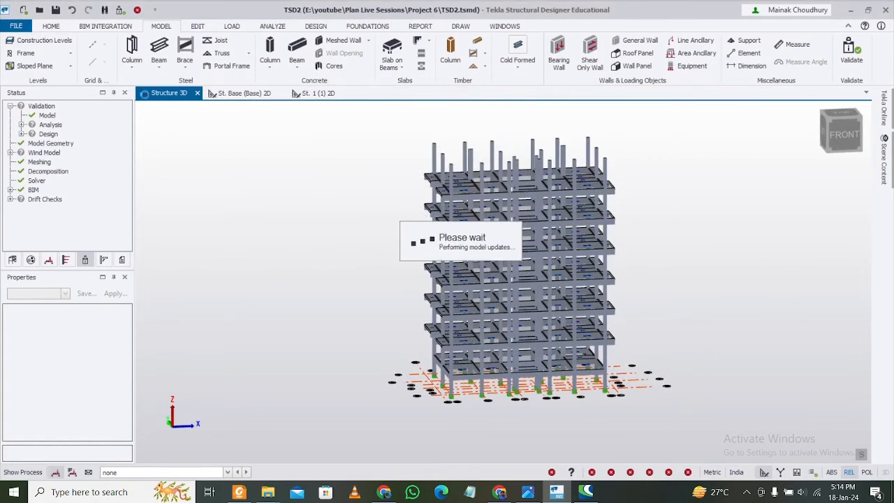
# Set level 7's source to -unique- in the construction levels
pyautogui.click(64, 42)
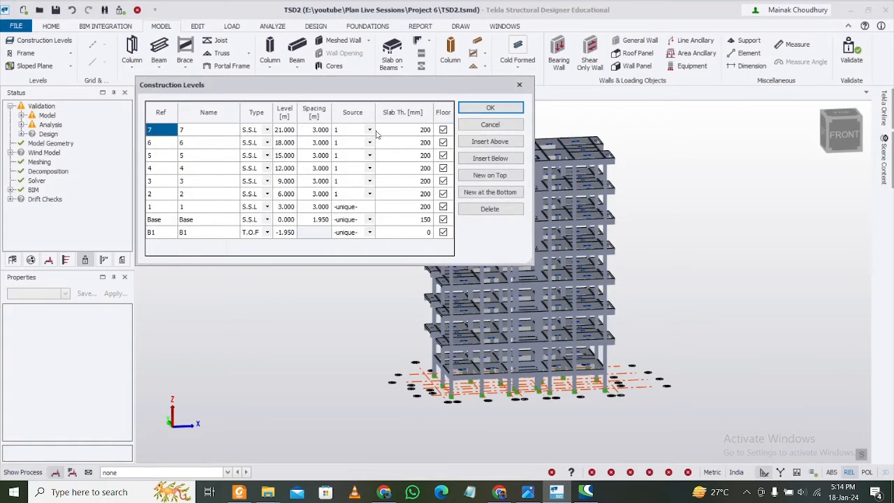
pyautogui.click(378, 134)
pyautogui.click(370, 132)
pyautogui.click(358, 142)
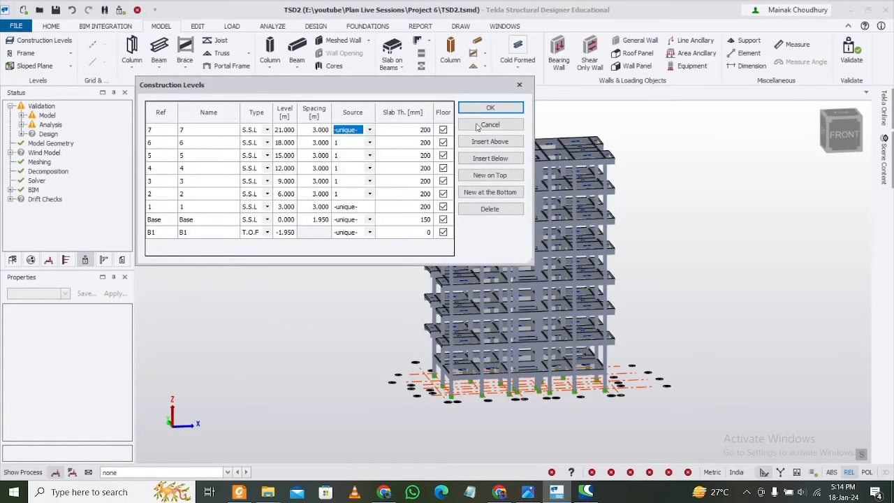
pyautogui.click(490, 107)
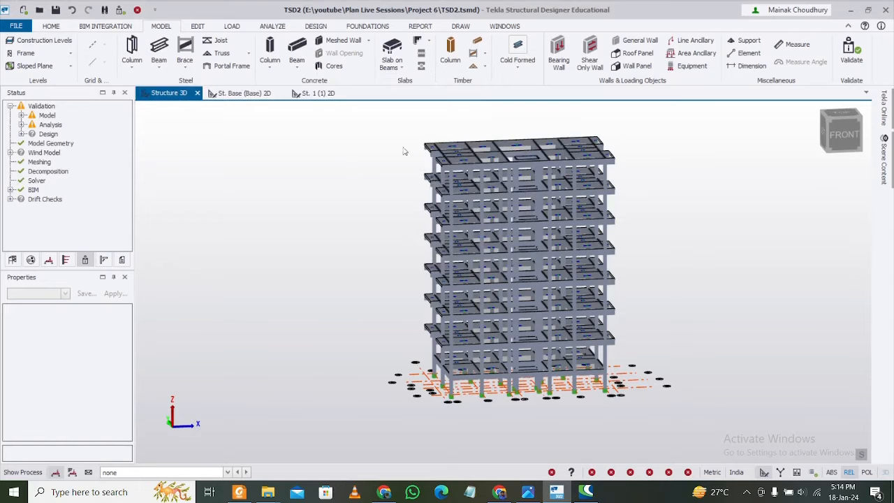
# Validate the model again and examine the building with its top floor from several angles in 3D
pyautogui.moveTo(661, 209); pyautogui.dragTo(626, 211, button='right')
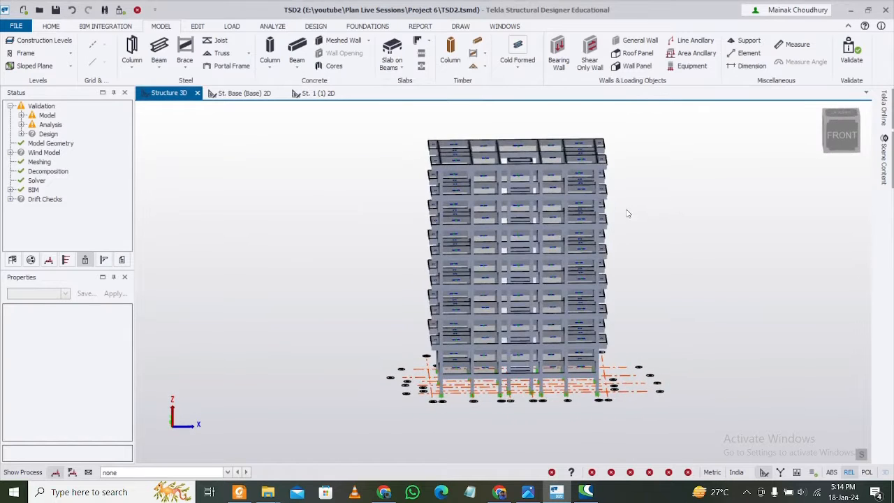
pyautogui.click(864, 62)
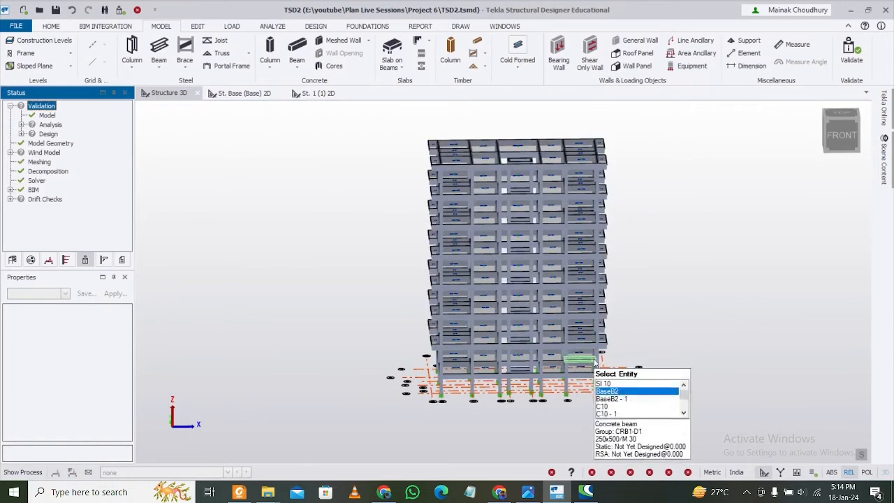
pyautogui.moveTo(594, 363); pyautogui.dragTo(588, 364, button='right')
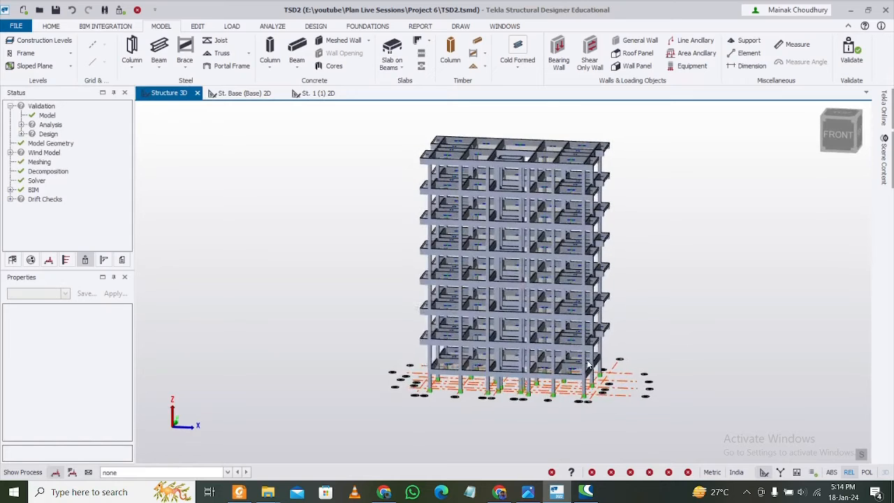
# Insert construction level 8 above level 7 with a spacing of 2.4 m and apply the level changes
pyautogui.click(40, 40)
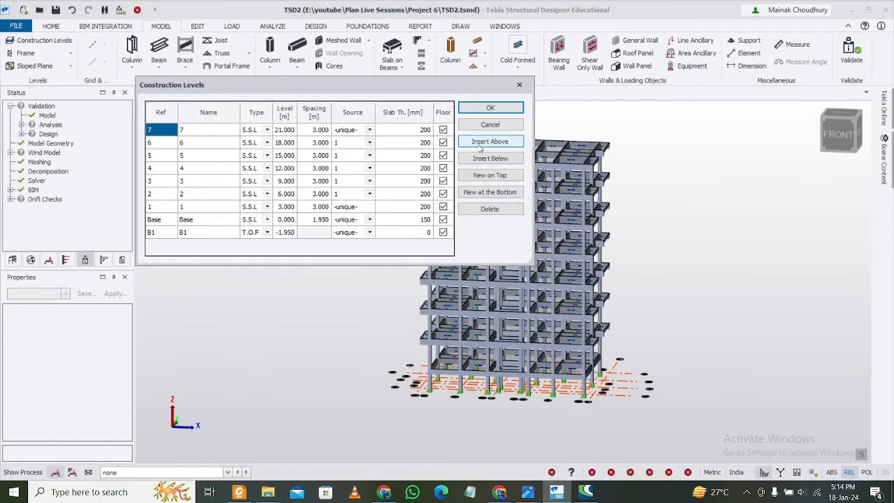
pyautogui.click(480, 142)
pyautogui.click(314, 129)
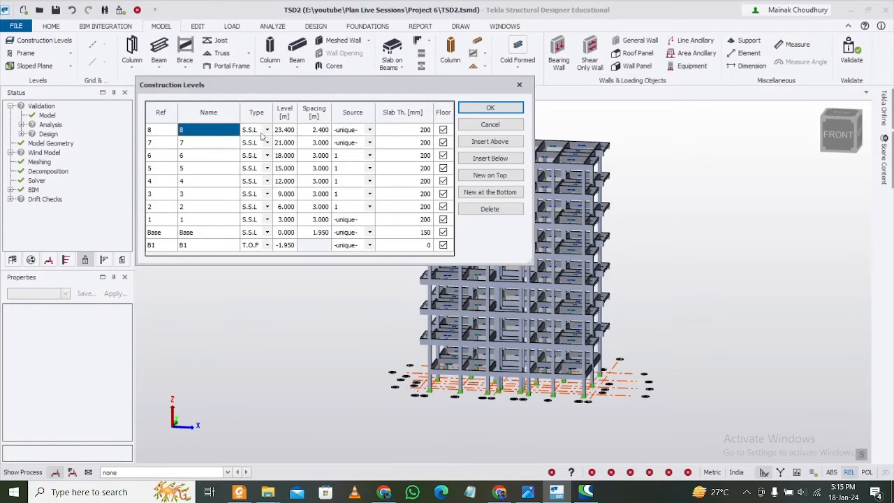
pyautogui.click(488, 108)
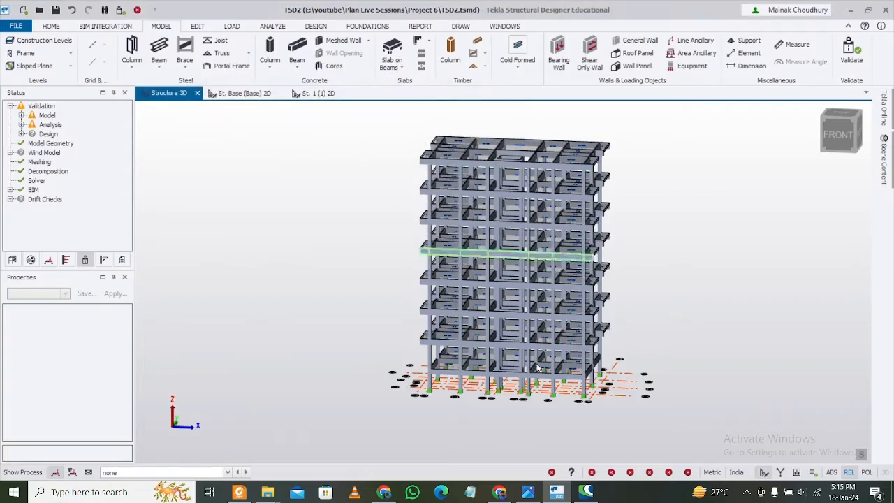
# Select the four 300x300 core columns at grids J and H and set their top level to St. 8 (8)
pyautogui.scroll(5, 505, 405)
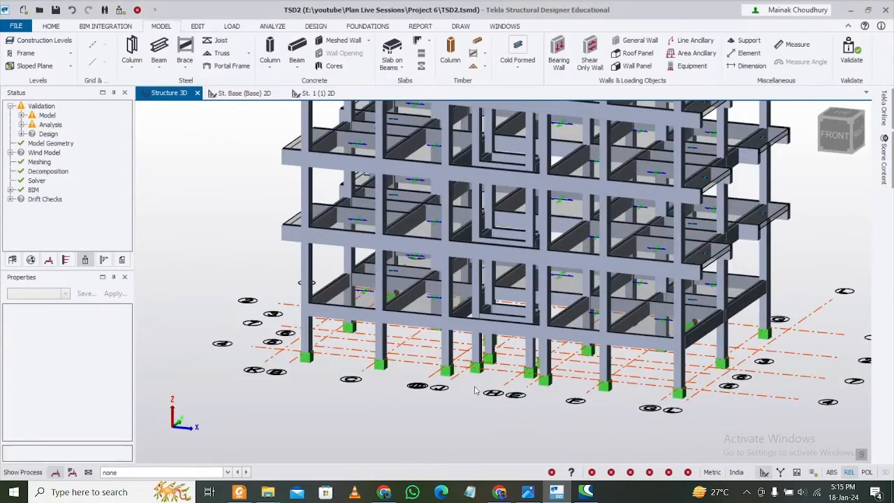
pyautogui.scroll(-3, 475, 398)
pyautogui.scroll(3, 473, 399)
pyautogui.moveTo(474, 398); pyautogui.dragTo(504, 399, button='right')
pyautogui.scroll(3, 472, 367)
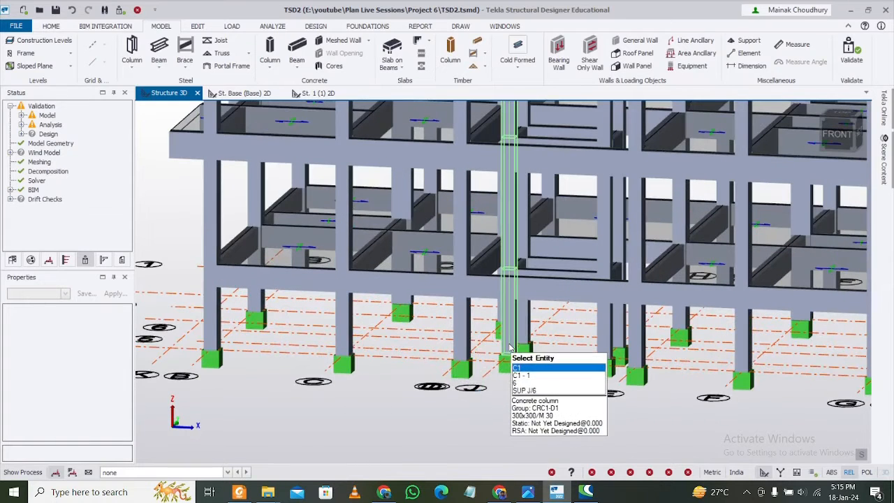
pyautogui.click(510, 349)
pyautogui.click(529, 328)
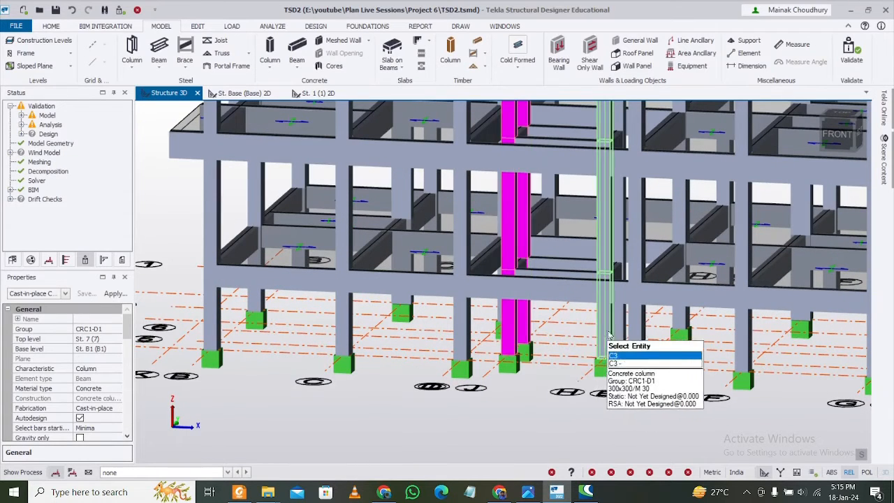
pyautogui.click(599, 339)
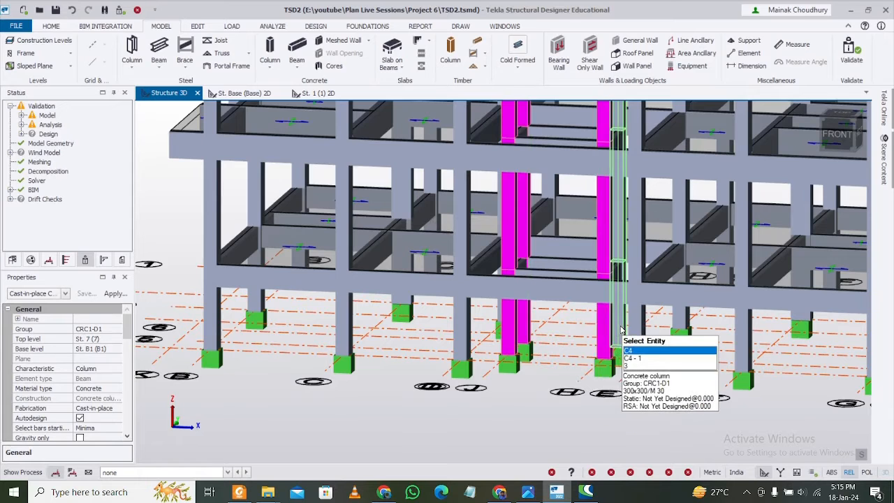
pyautogui.click(619, 328)
pyautogui.moveTo(534, 391); pyautogui.dragTo(437, 381, button='right')
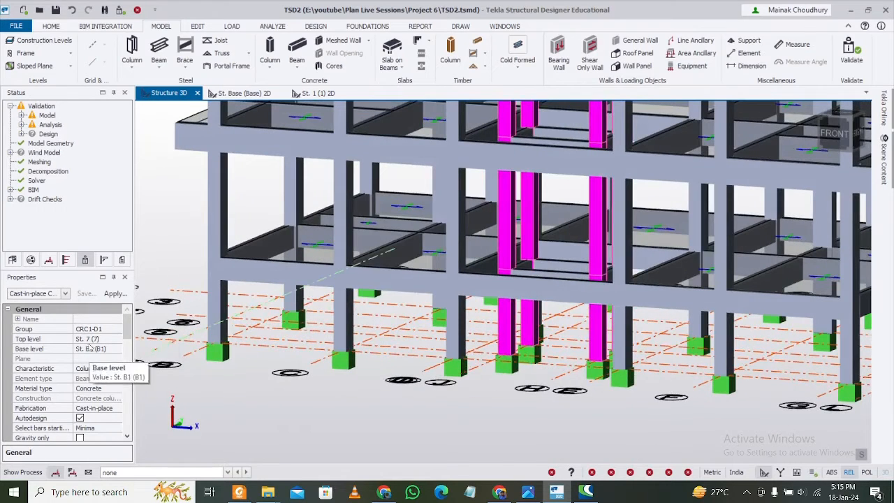
pyautogui.scroll(-2, 130, 332)
pyautogui.scroll(-3, 129, 331)
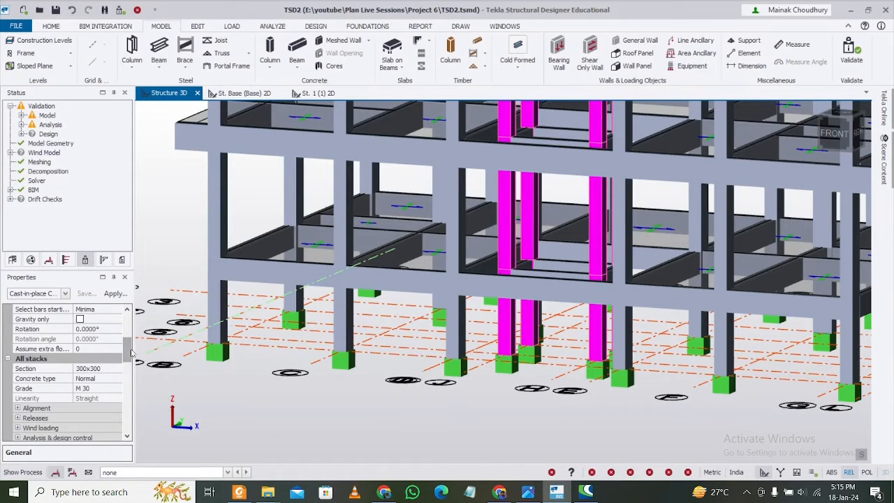
pyautogui.scroll(5, 126, 353)
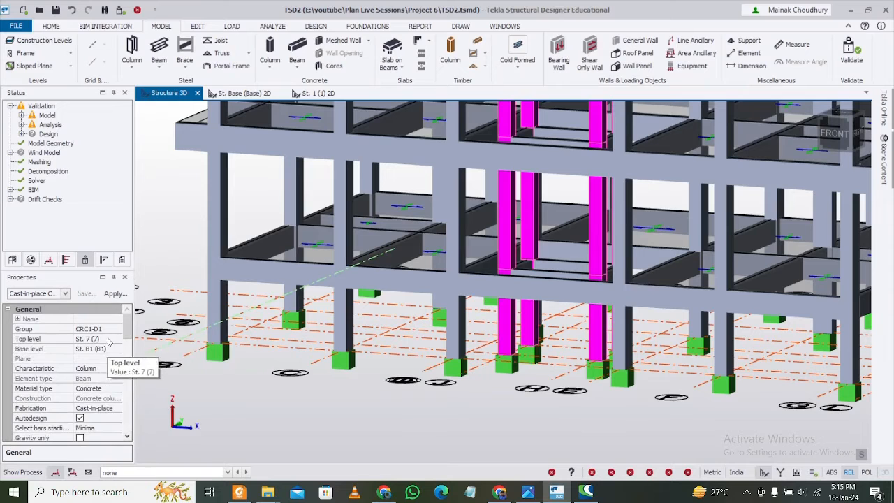
pyautogui.click(116, 339)
pyautogui.click(116, 339)
pyautogui.click(91, 353)
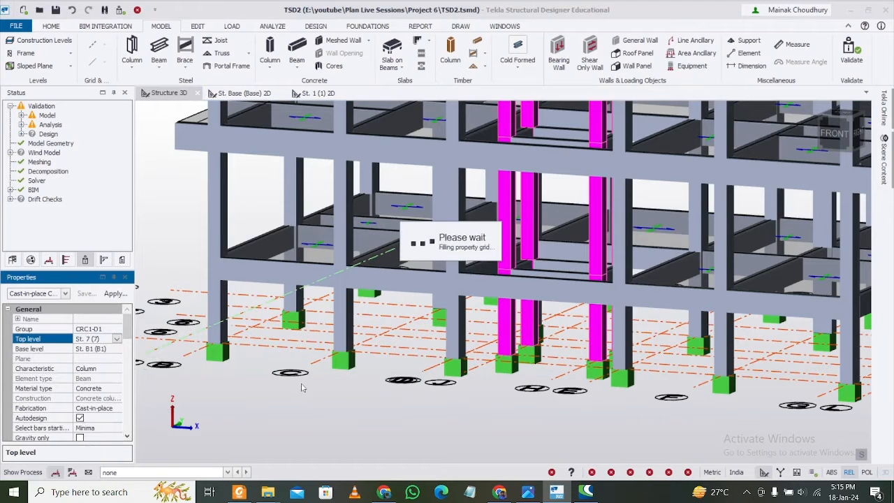
pyautogui.scroll(-10, 312, 392)
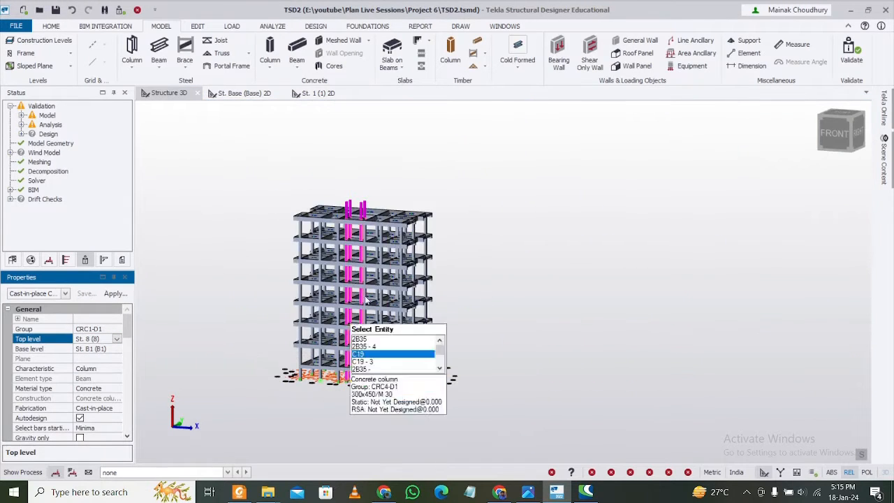
pyautogui.moveTo(353, 184); pyautogui.dragTo(456, 179, button='right')
pyautogui.scroll(5, 335, 192)
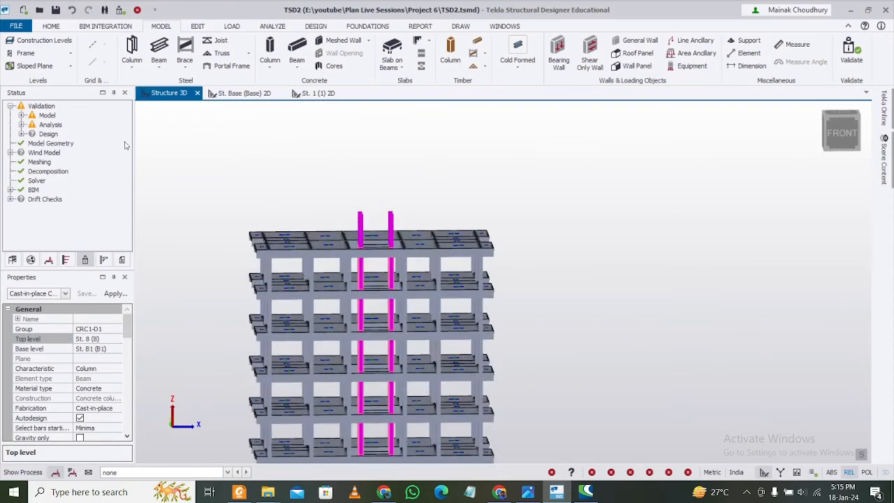
# Open the St. 8 (8) plan and create 300 x 600 concrete beams connecting the four core columns between grids J–H and 5–6
pyautogui.click(12, 260)
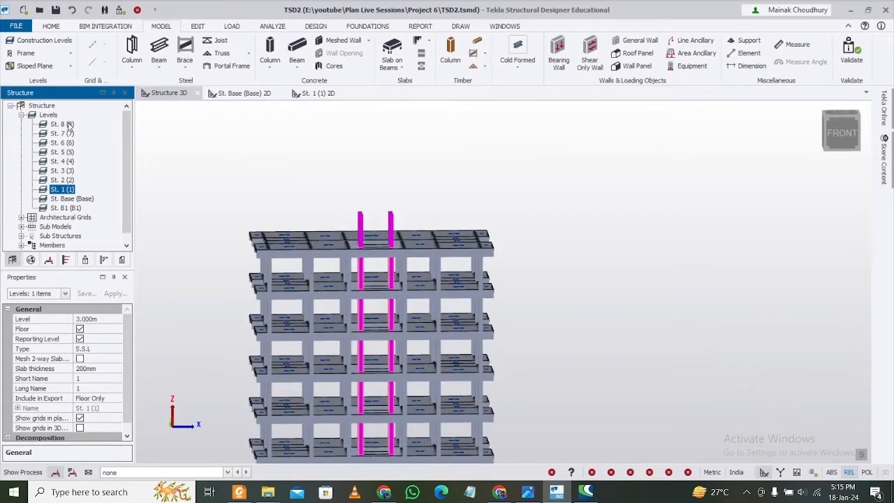
pyautogui.doubleClick(69, 126)
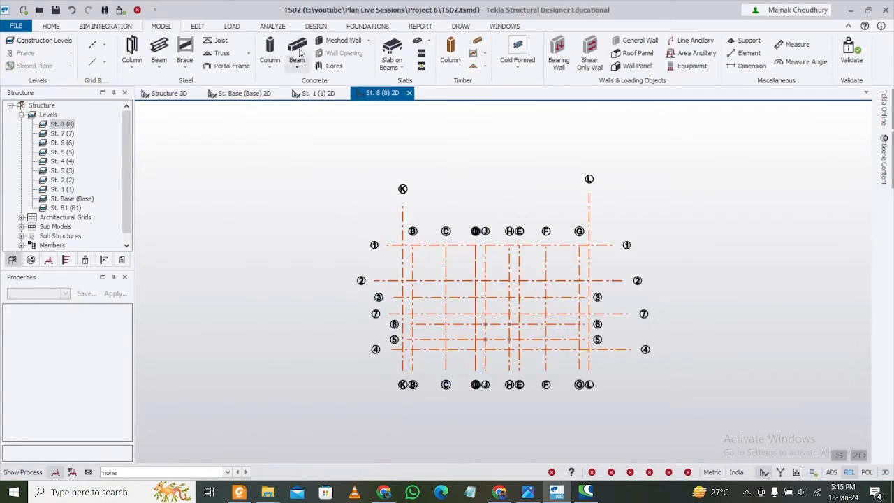
pyautogui.click(297, 51)
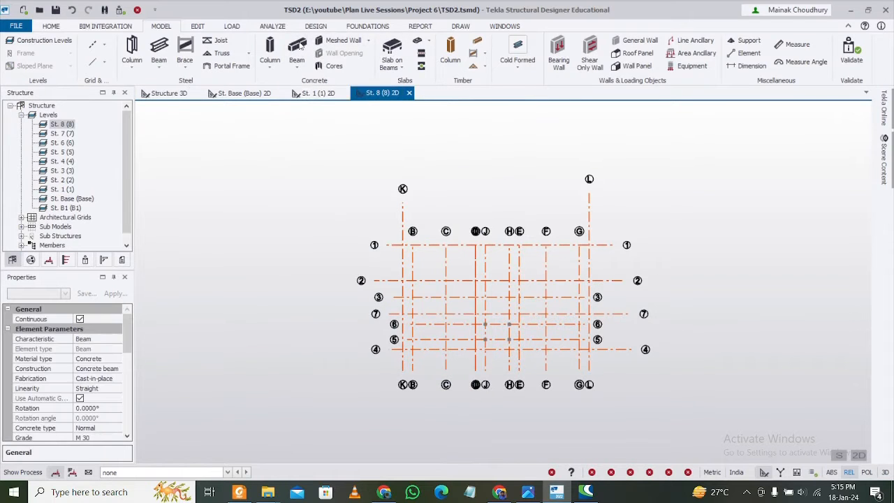
pyautogui.moveTo(454, 305); pyautogui.dragTo(532, 361)
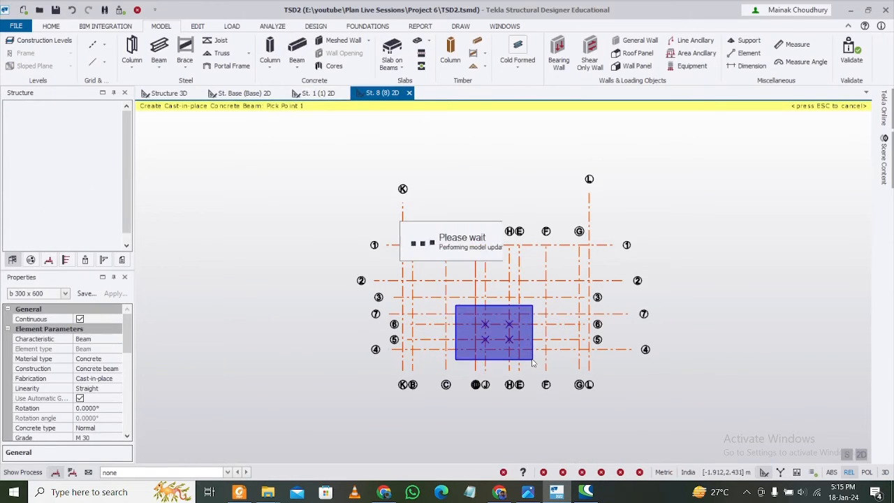
# Add a slab on beams to the bay enclosed by the new beams on St. 8 (8), and end the slab command
pyautogui.scroll(5, 535, 361)
pyautogui.click(395, 50)
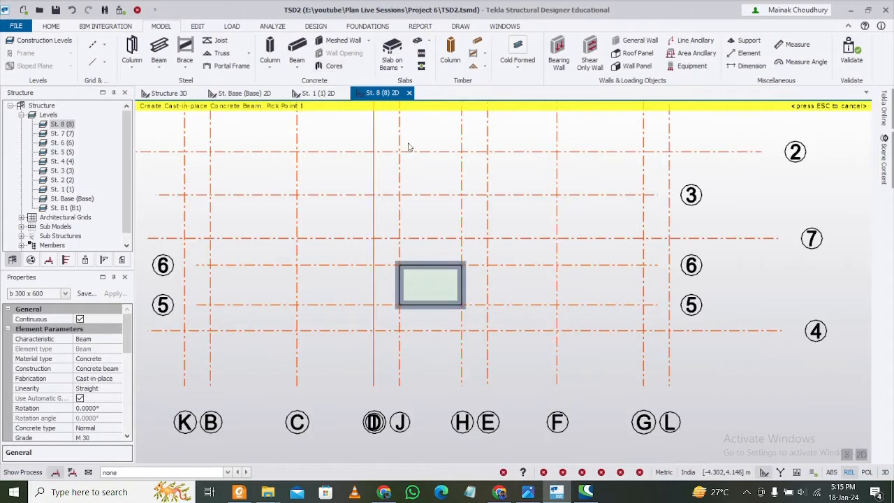
pyautogui.click(438, 289)
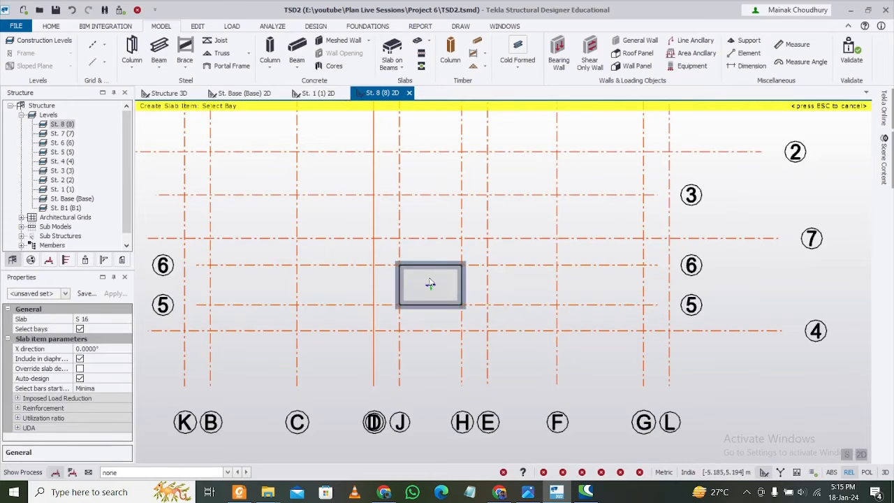
pyautogui.scroll(-3, 520, 306)
pyautogui.scroll(5, 491, 307)
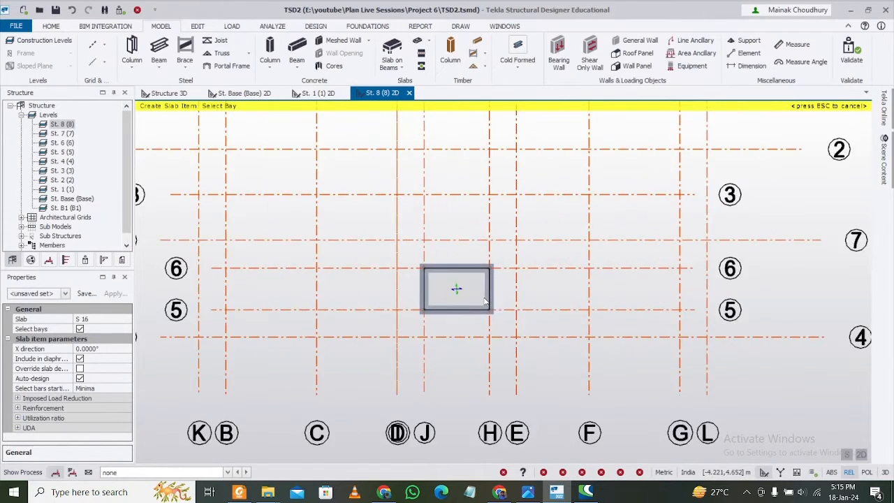
pyautogui.scroll(-2, 490, 311)
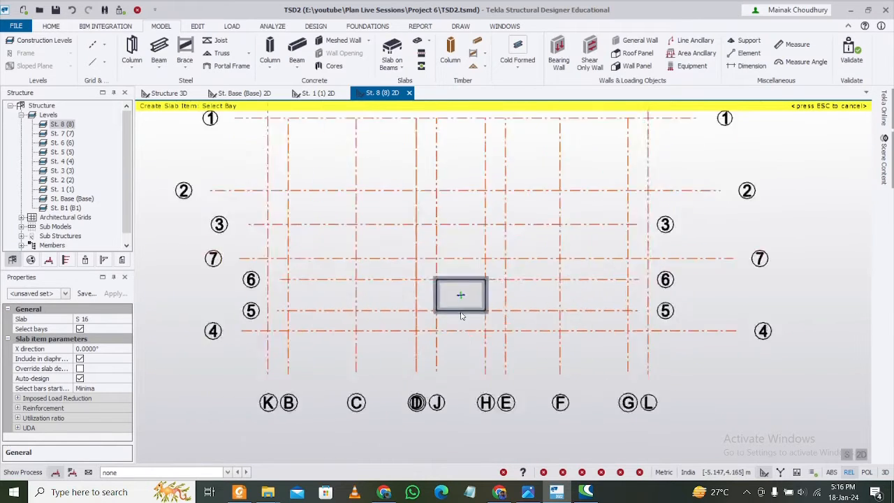
pyautogui.scroll(2, 460, 313)
pyautogui.press('Escape')
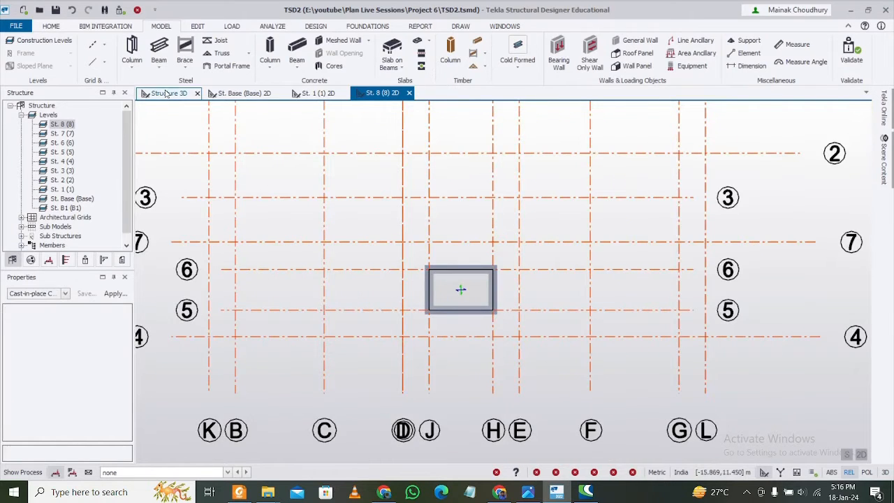
# Return to the Structure 3D view and open the construction levels for editing
pyautogui.click(167, 93)
pyautogui.click(42, 40)
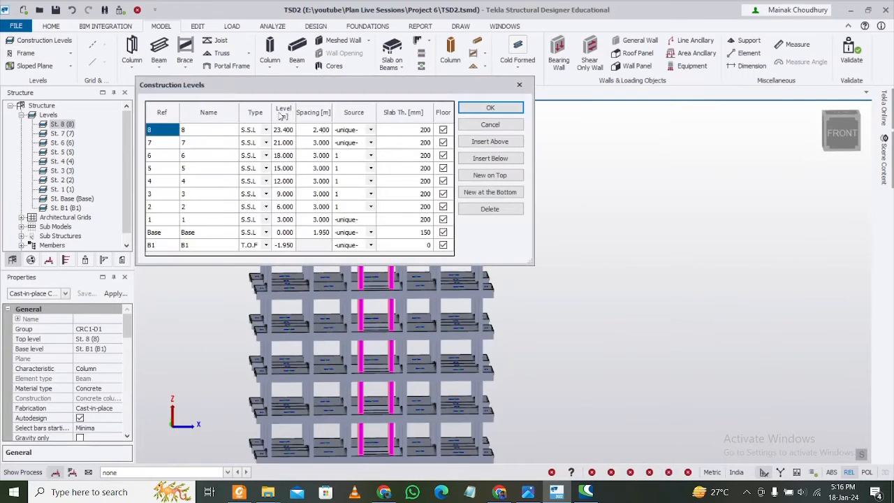
pyautogui.click(195, 142)
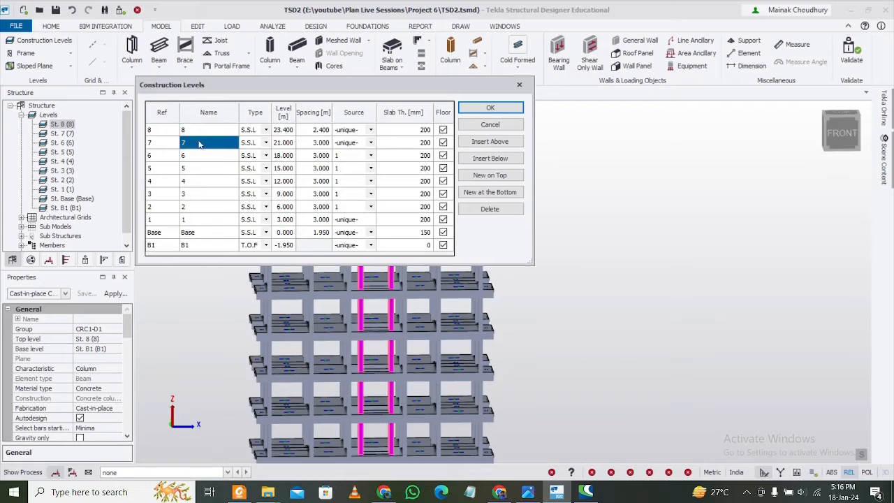
pyautogui.click(507, 142)
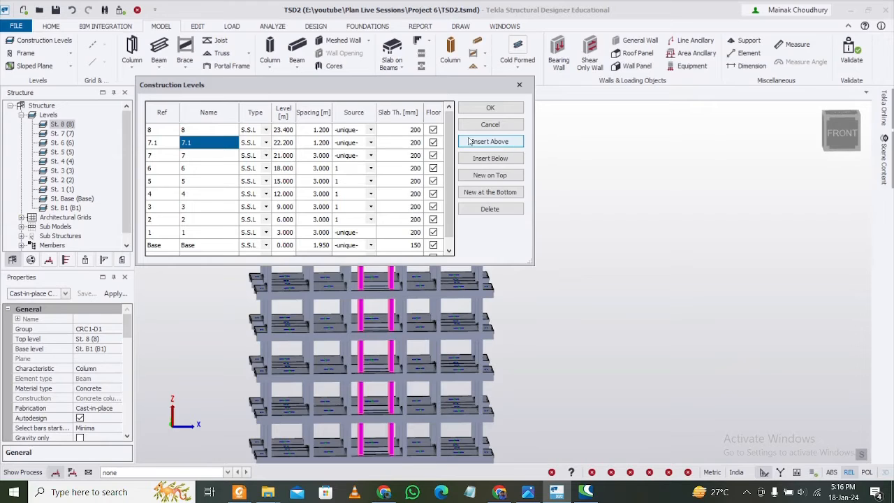
pyautogui.click(204, 141)
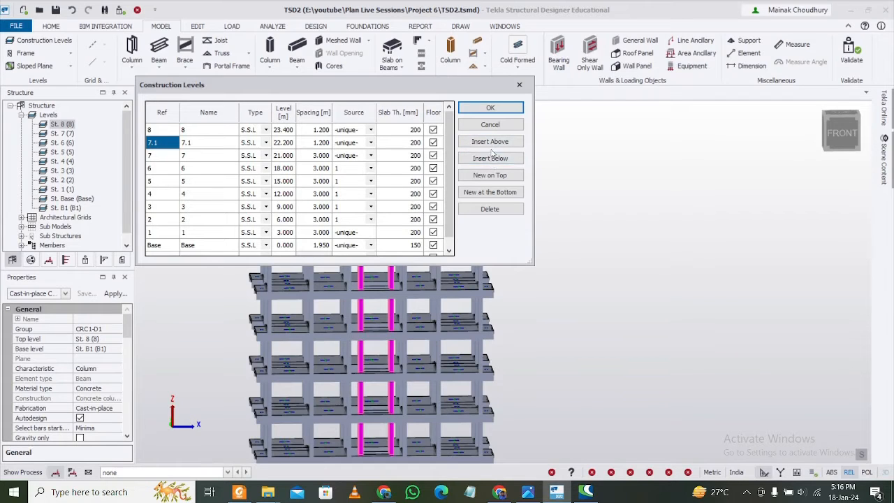
pyautogui.click(507, 209)
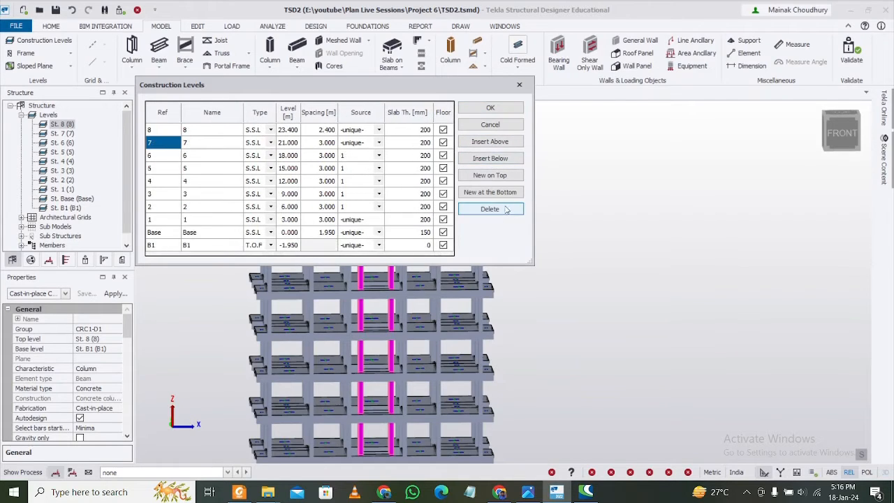
# Insert construction level 9 above level 8, set its spacing to 0.6 m and apply the level changes
pyautogui.click(212, 133)
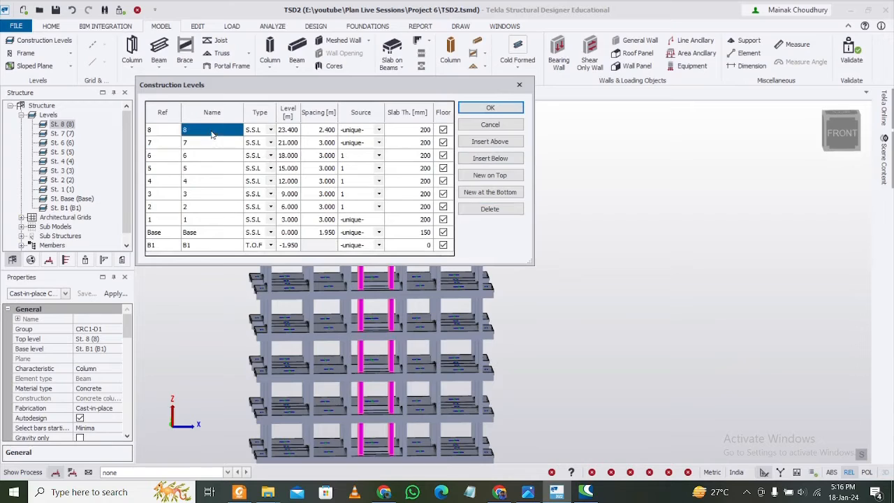
pyautogui.click(505, 142)
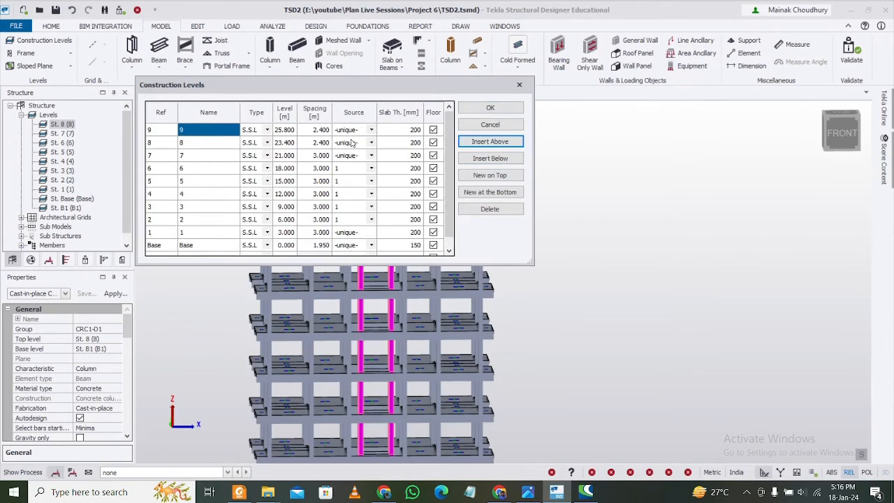
pyautogui.click(323, 131)
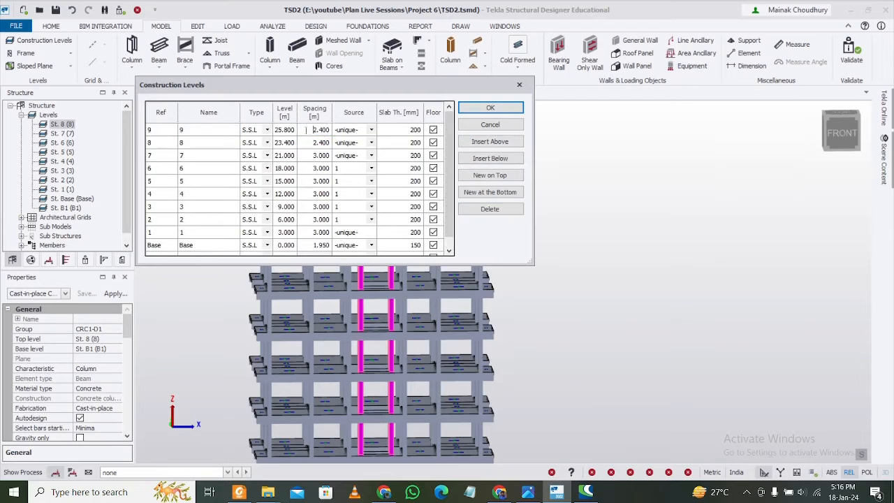
pyautogui.write('0.6')
pyautogui.click(472, 110)
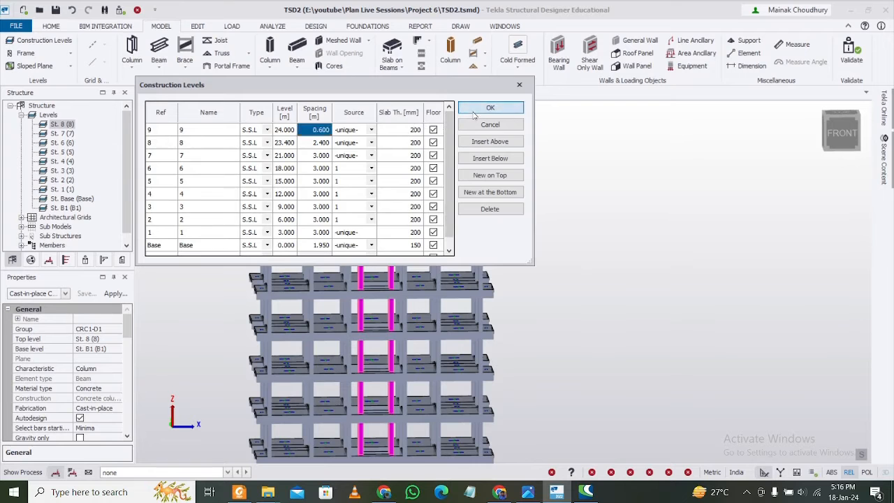
# Try to select the four columns around the core bay, including D/4, E/4 and E/3, and raise their top level to St. 9 (9)
pyautogui.scroll(-3, 545, 181)
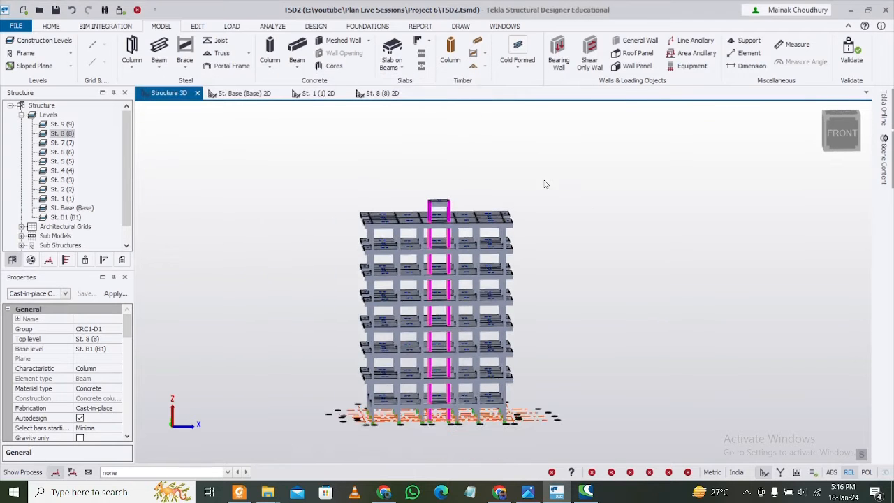
pyautogui.moveTo(590, 251); pyautogui.dragTo(548, 214, button='middle')
pyautogui.moveTo(549, 213); pyautogui.dragTo(510, 264, button='right')
pyautogui.press('Escape')
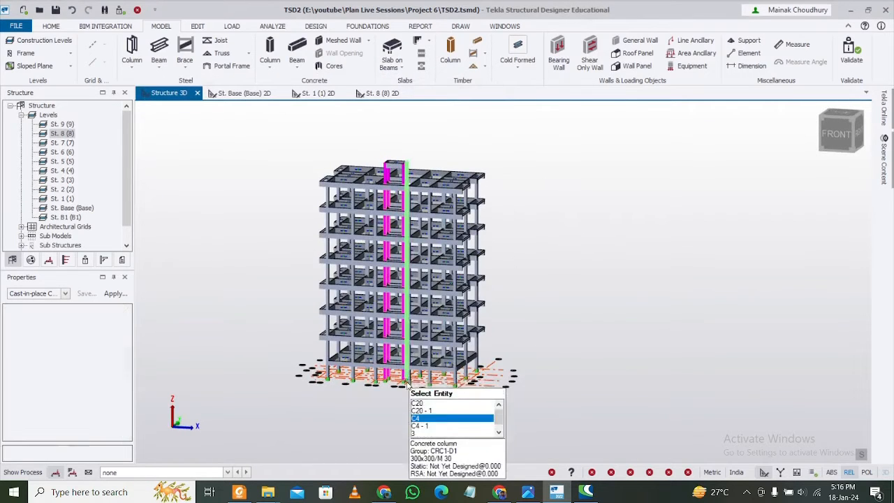
pyautogui.scroll(6, 397, 391)
pyautogui.click(325, 360)
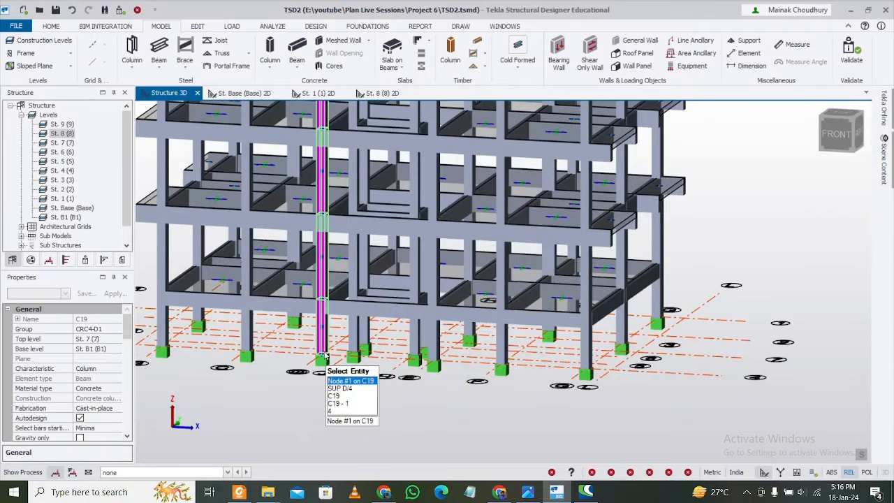
pyautogui.click(363, 335)
pyautogui.moveTo(478, 396)
pyautogui.mouseDown(button='right')
pyautogui.moveTo(433, 400)
pyautogui.moveTo(487, 397)
pyautogui.mouseUp(button='right')
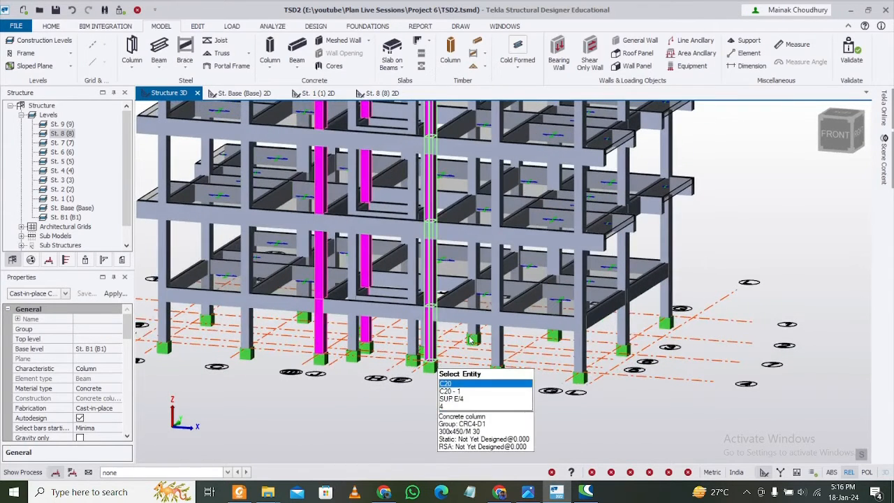
pyautogui.click(437, 363)
pyautogui.click(473, 345)
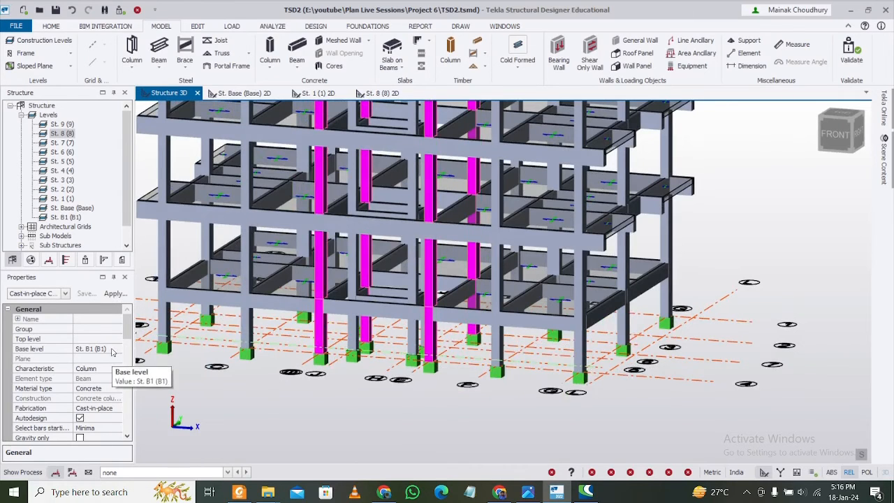
pyautogui.click(117, 338)
pyautogui.click(90, 349)
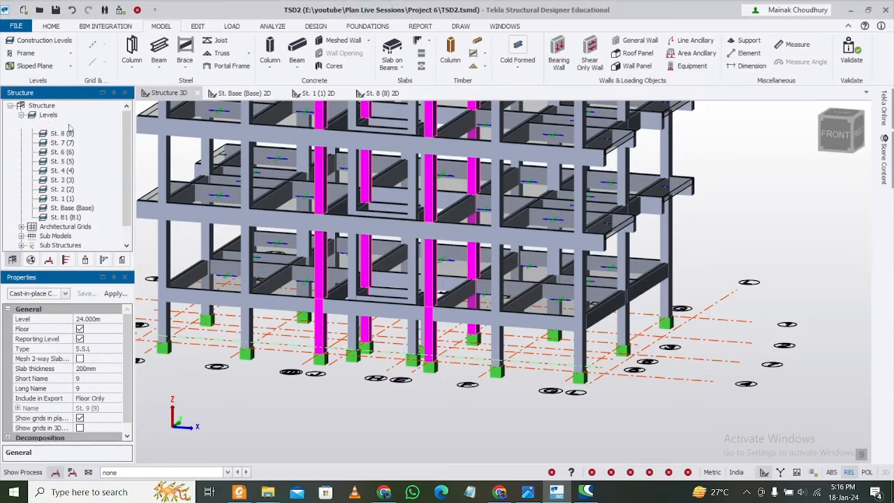
# Open the St. 9 (9) plan and undo the last change to the columns' top level
pyautogui.doubleClick(63, 123)
pyautogui.click(299, 48)
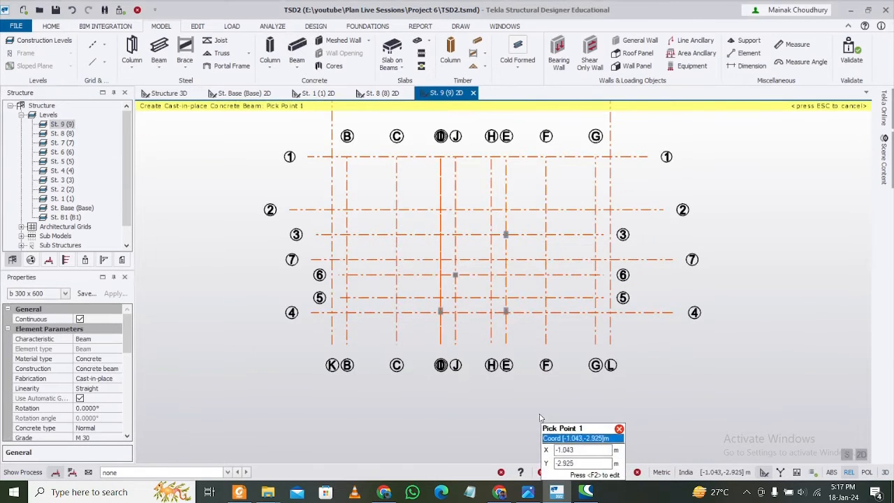
pyautogui.scroll(2, 502, 321)
pyautogui.scroll(-2, 500, 323)
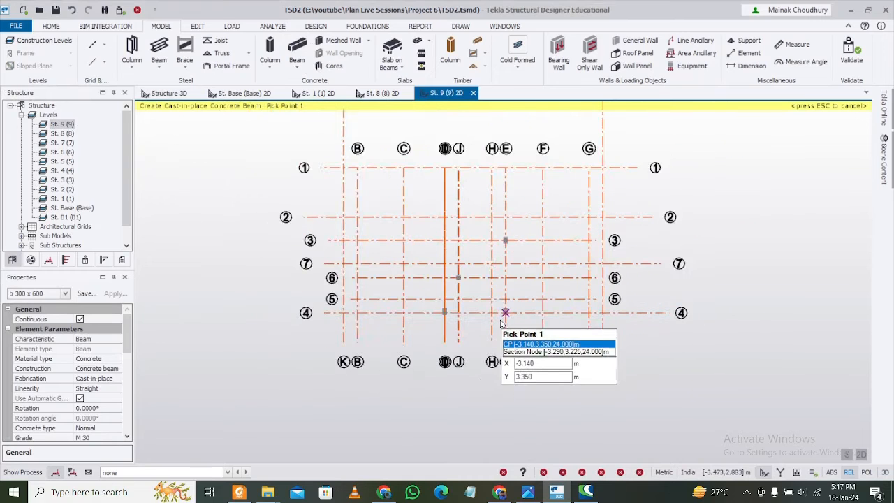
pyautogui.press('Escape')
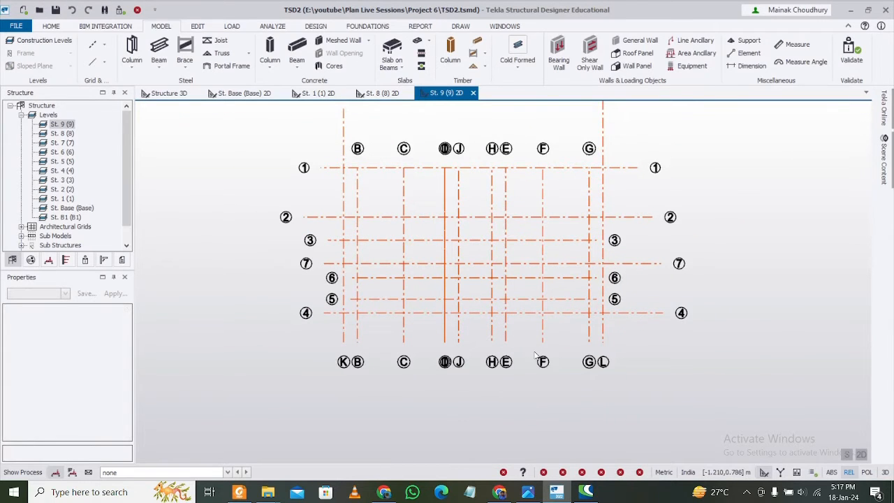
# In the Structure 3D view, select the columns at grids D and E on lines 3 and 4, and set their top level to St. 9 (9)
pyautogui.click(169, 92)
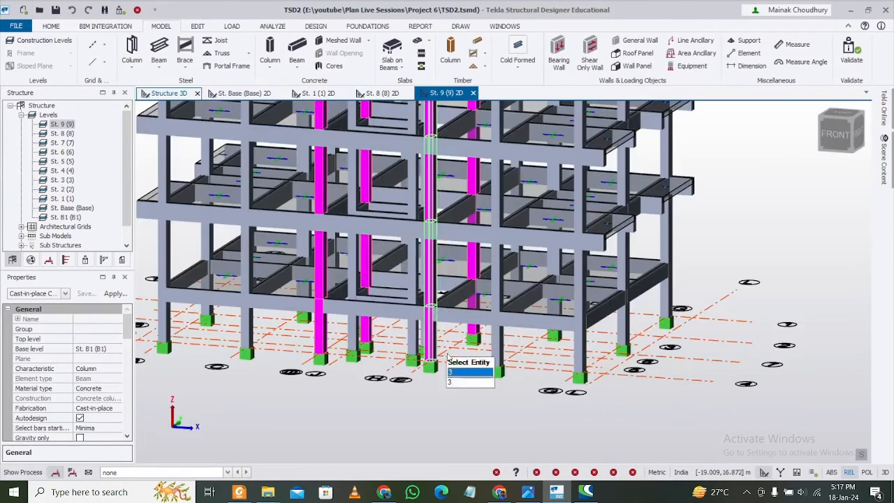
pyautogui.moveTo(480, 410); pyautogui.dragTo(533, 424, button='right')
pyautogui.moveTo(360, 370); pyautogui.dragTo(503, 379, button='right')
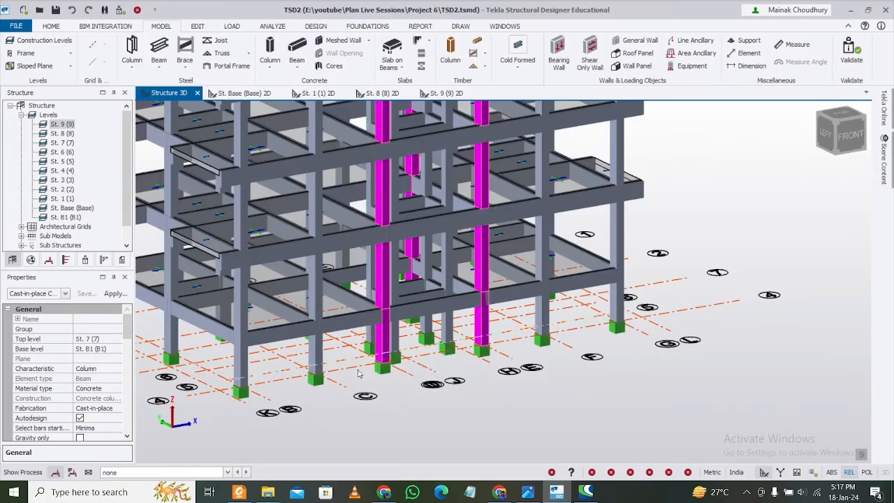
pyautogui.moveTo(374, 344); pyautogui.dragTo(399, 386, button='right')
pyautogui.click(112, 339)
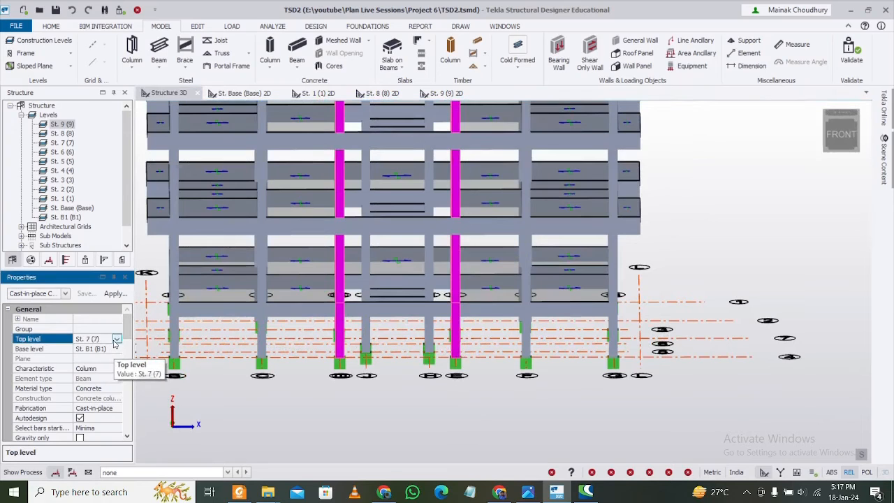
pyautogui.click(116, 338)
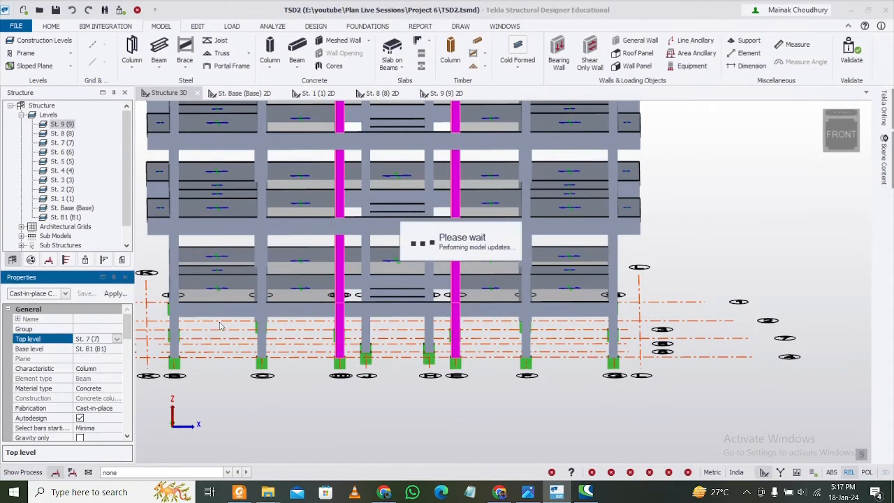
# On the St. 9 (9) plan, create 300 x 600 concrete beams between the columns at D–E and 3–4, and fill their bay with a slab on beams
pyautogui.click(442, 96)
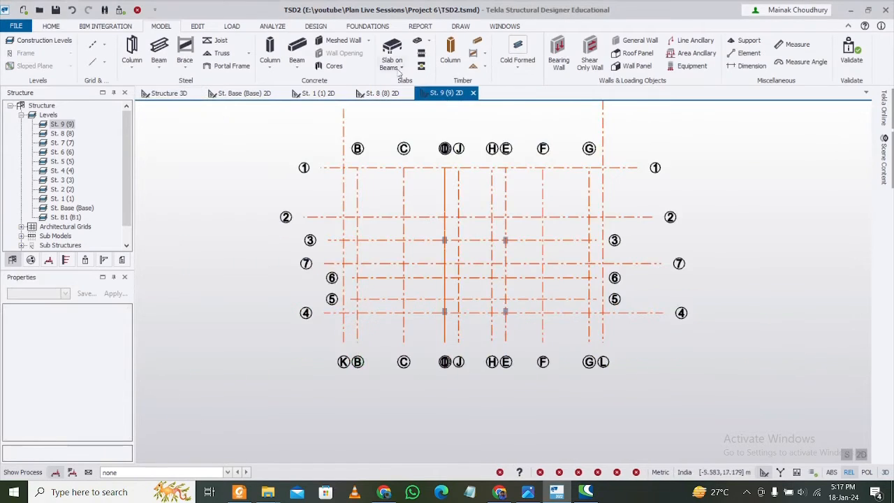
pyautogui.click(296, 48)
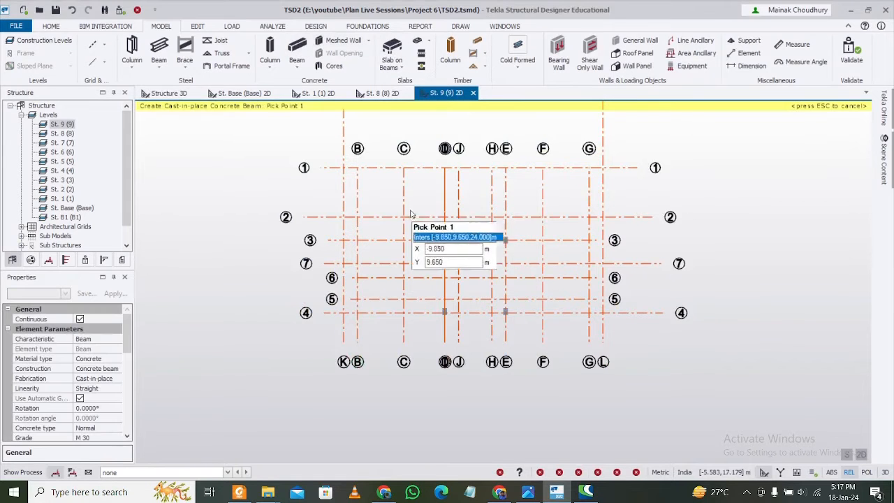
pyautogui.moveTo(409, 209); pyautogui.dragTo(549, 370)
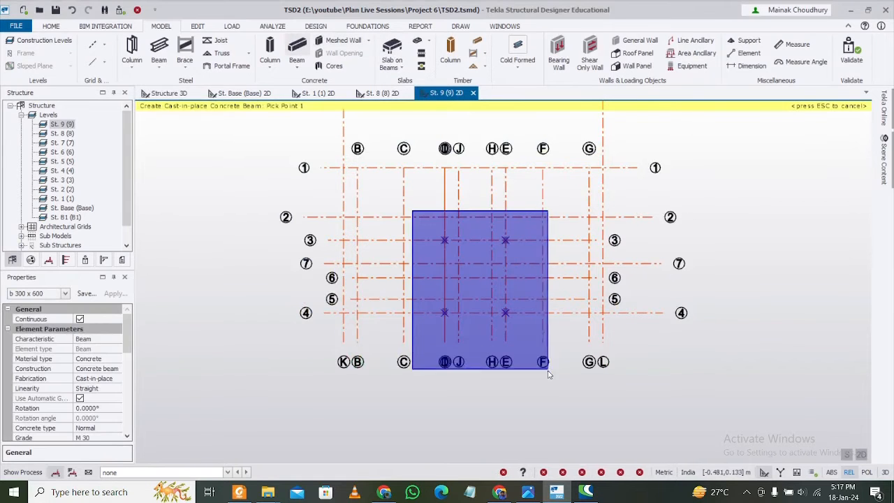
pyautogui.click(393, 50)
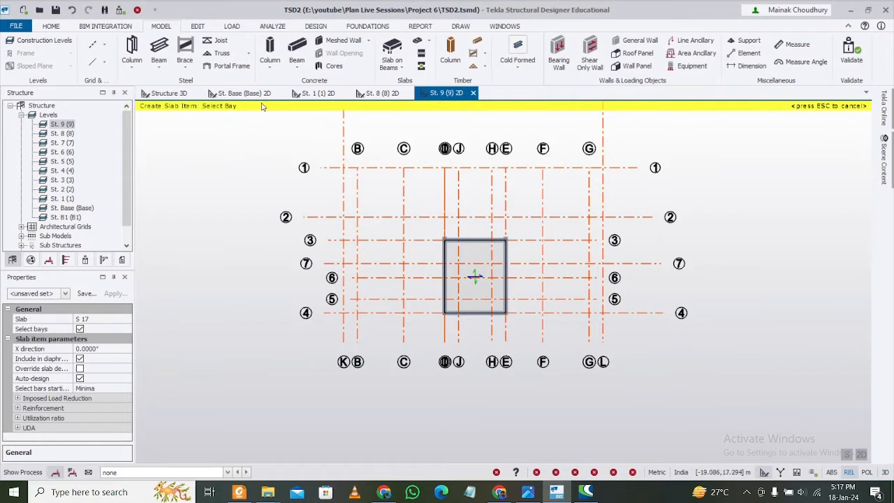
# Open the St. 8 (8) plan, select the slab between grids J–H and 5–6, and set its overall depth to 125 mm
pyautogui.click(377, 93)
pyautogui.moveTo(462, 309)
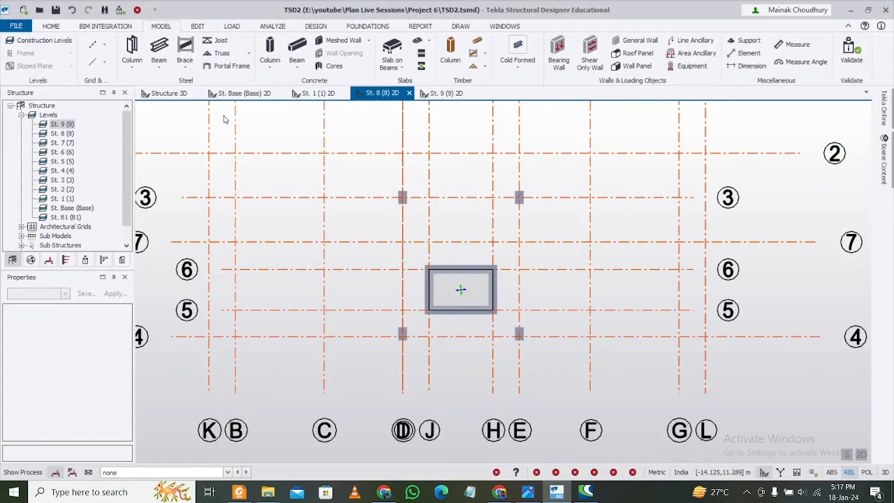
pyautogui.click(467, 297)
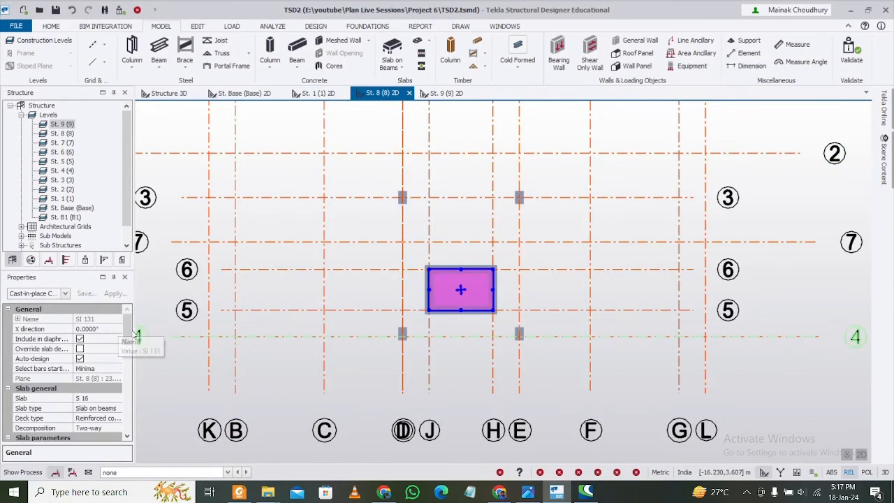
pyautogui.scroll(-7, 131, 352)
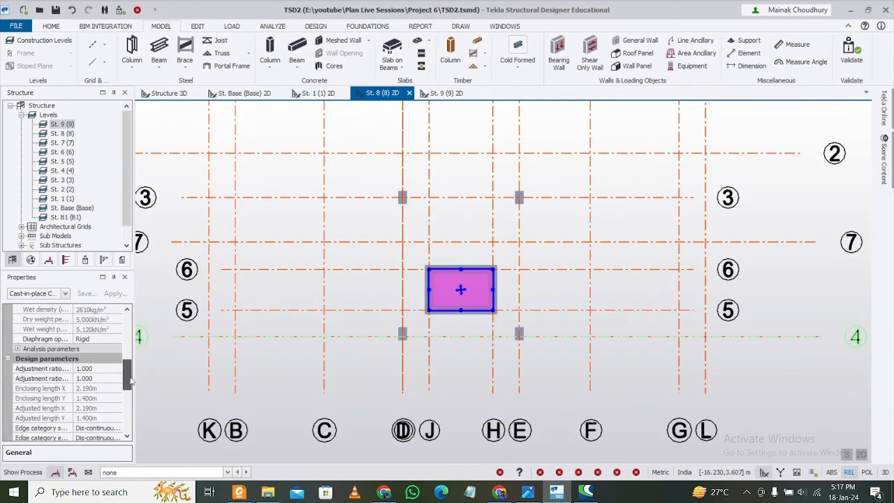
pyautogui.moveTo(129, 380); pyautogui.dragTo(129, 362)
pyautogui.click(100, 341)
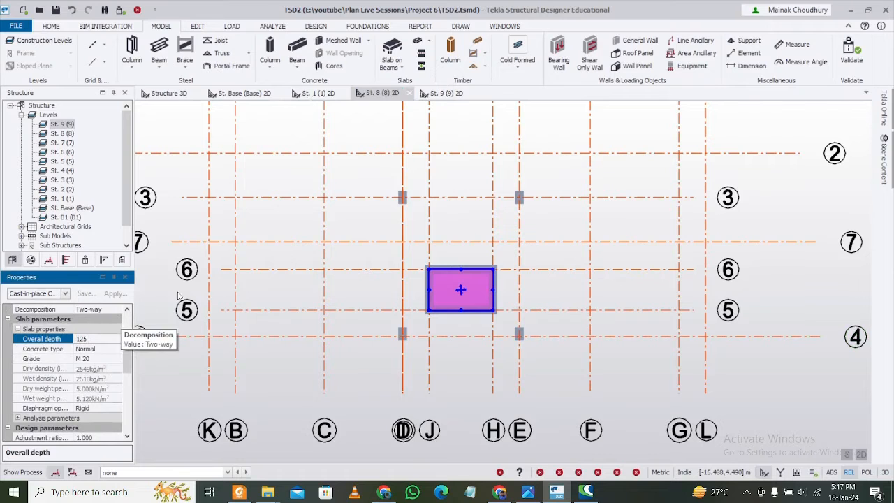
# Return to the Structure 3D view, clear the selection, and inspect the whole building and its construction level list
pyautogui.click(176, 97)
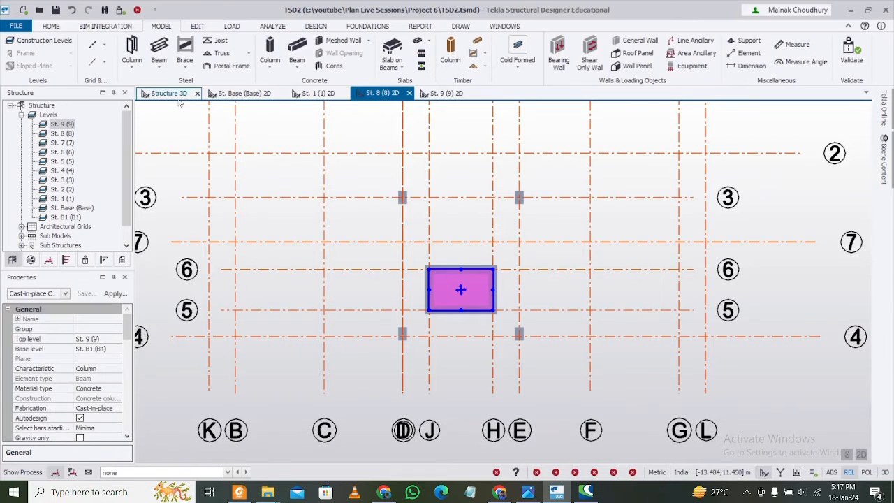
pyautogui.moveTo(546, 342); pyautogui.dragTo(702, 271, button='right')
pyautogui.press('Escape')
pyautogui.scroll(6, 520, 131)
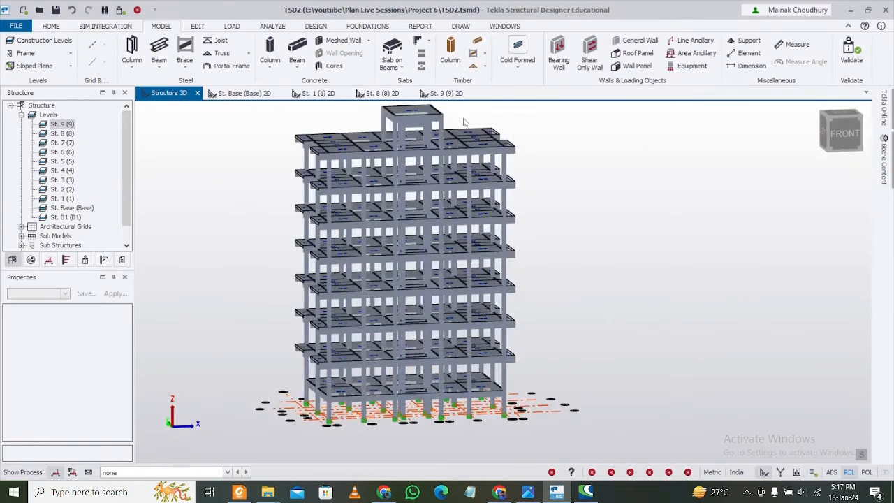
pyautogui.moveTo(535, 138)
pyautogui.mouseDown(button='right')
pyautogui.moveTo(503, 181)
pyautogui.moveTo(696, 163)
pyautogui.moveTo(565, 142)
pyautogui.moveTo(485, 144)
pyautogui.moveTo(523, 147)
pyautogui.mouseUp(button='right')
pyautogui.scroll(-3, 515, 152)
pyautogui.scroll(-3, 590, 193)
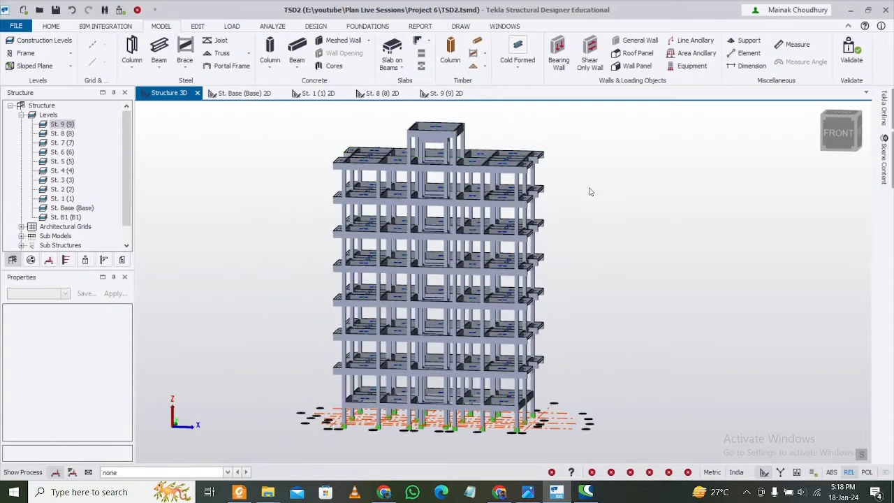
pyautogui.moveTo(591, 193); pyautogui.dragTo(603, 292, button='right')
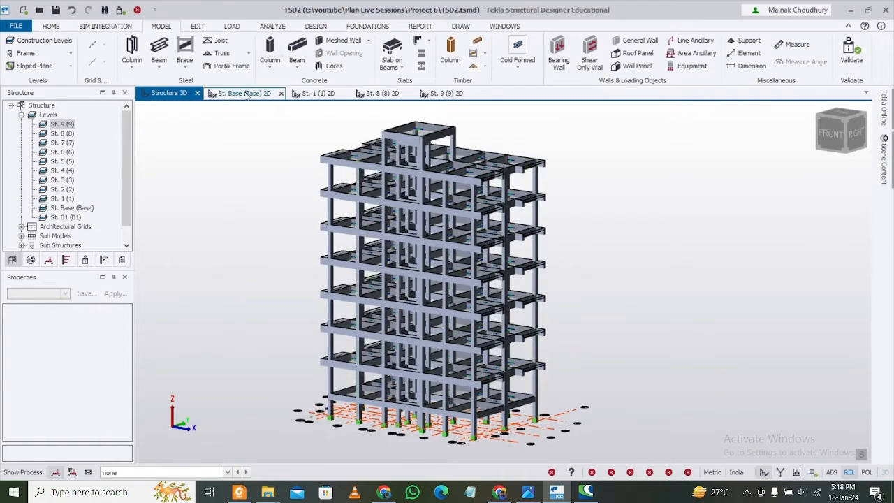
pyautogui.click(52, 42)
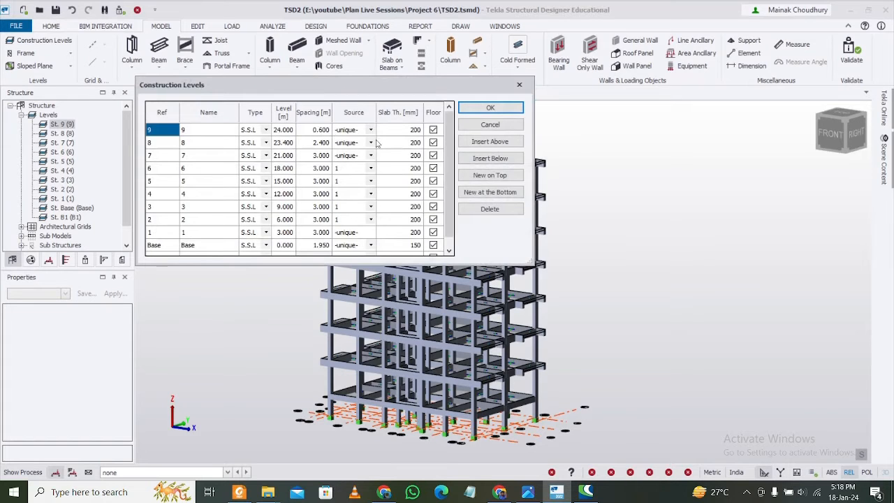
pyautogui.click(492, 108)
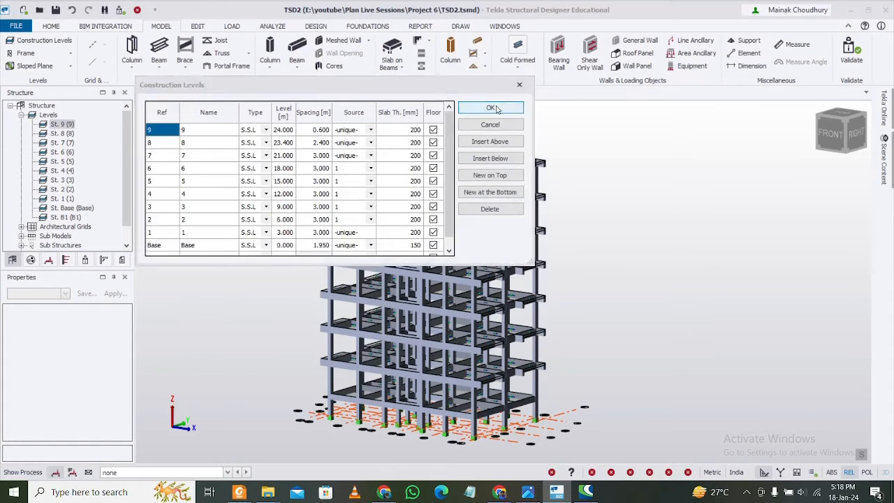
# Make 3 Services the active loadcase in the Structure 3D view
pyautogui.click(169, 472)
pyautogui.click(172, 444)
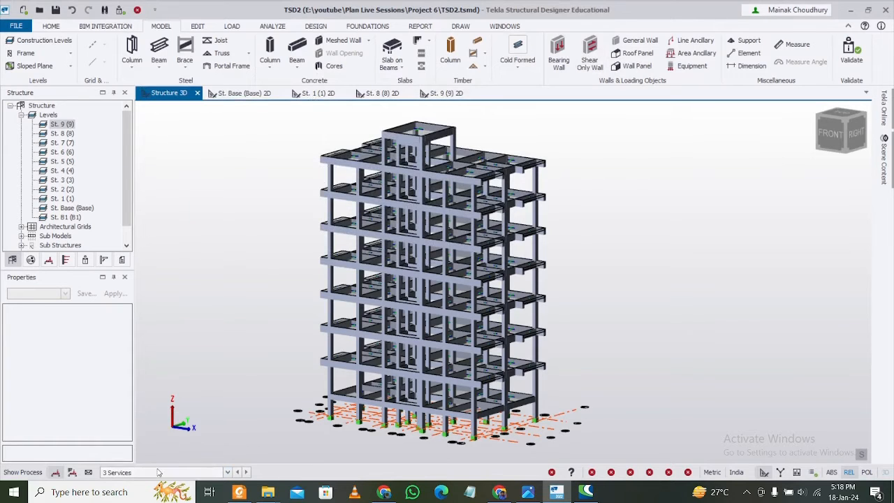
pyautogui.click(158, 472)
pyautogui.click(222, 212)
# Open the St. Base (Base) plan and make 2 Dead the active loadcase
pyautogui.click(256, 95)
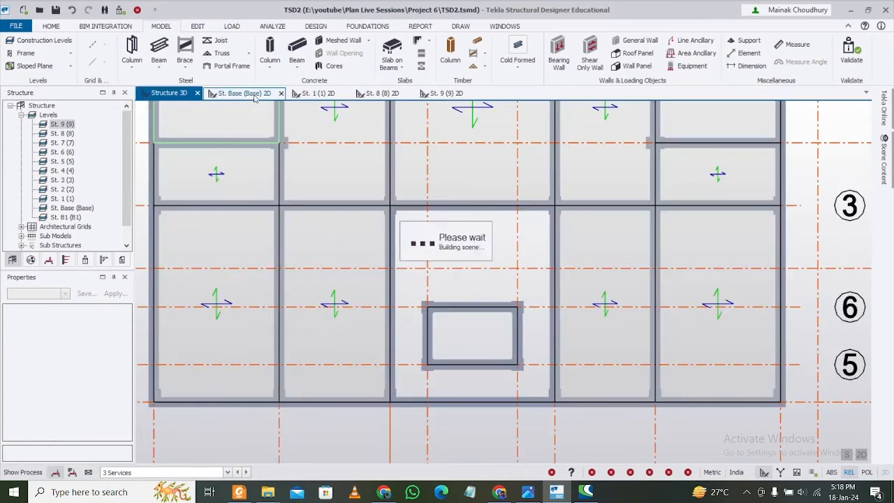
pyautogui.click(142, 472)
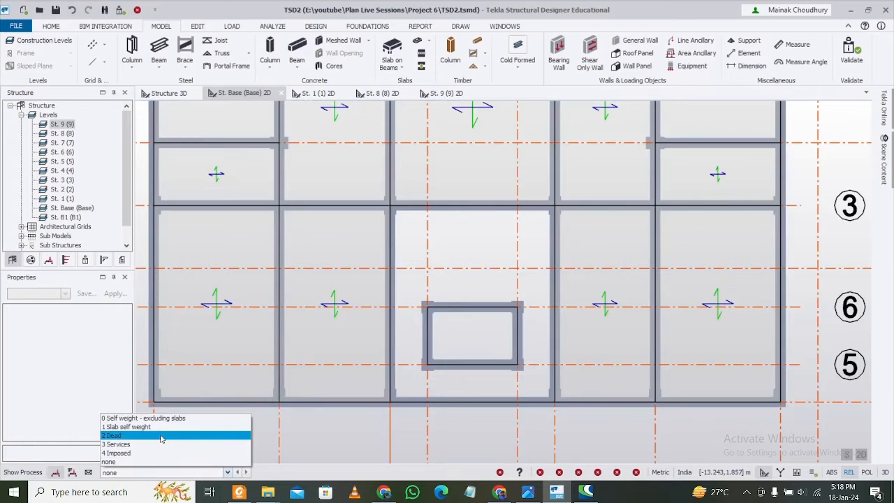
pyautogui.click(160, 435)
pyautogui.scroll(-3, 316, 381)
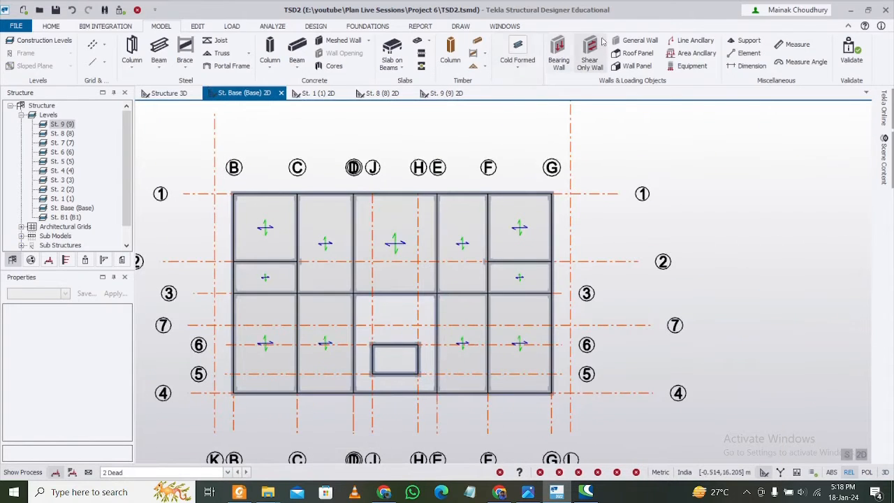
# Start a Full UDL member load, consult the floor plan image, and compute the wall load as 0.75 × 20 in Calculator
pyautogui.click(232, 26)
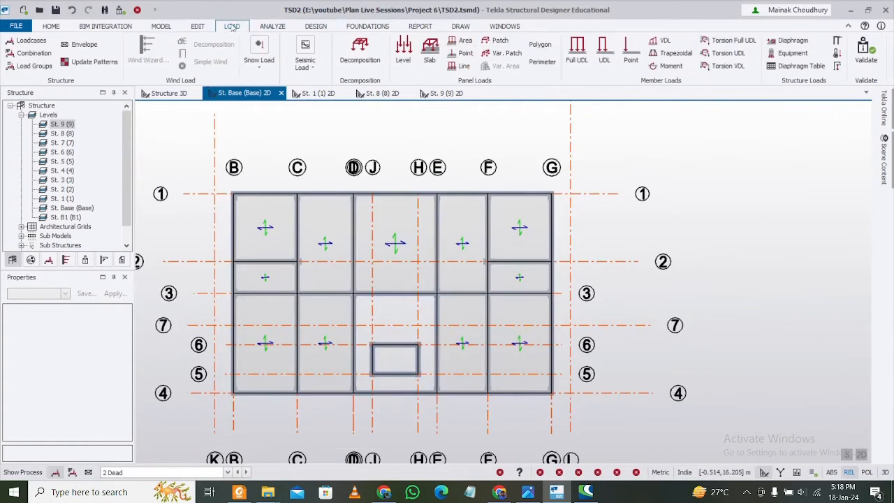
pyautogui.click(578, 56)
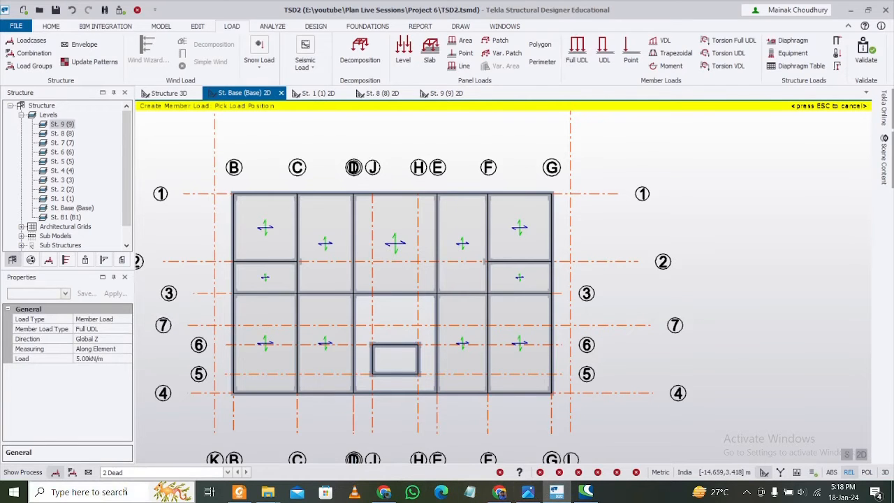
pyautogui.press('super')
pyautogui.write('cal')
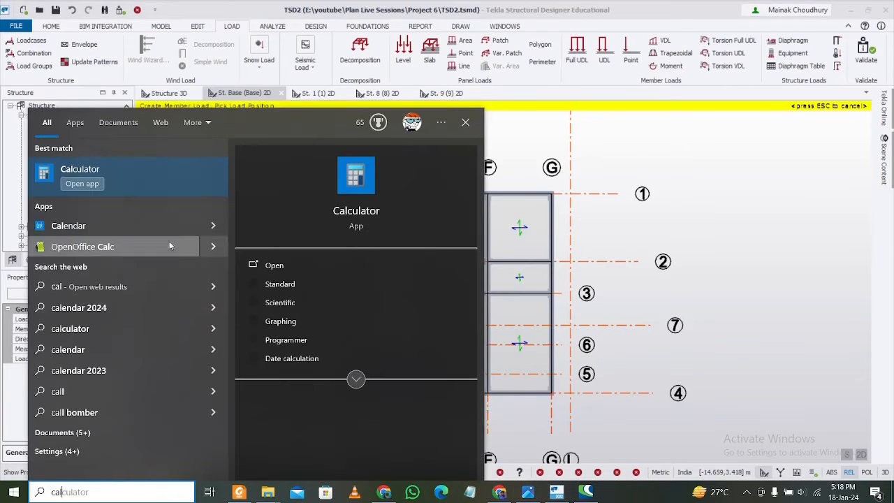
pyautogui.click(174, 174)
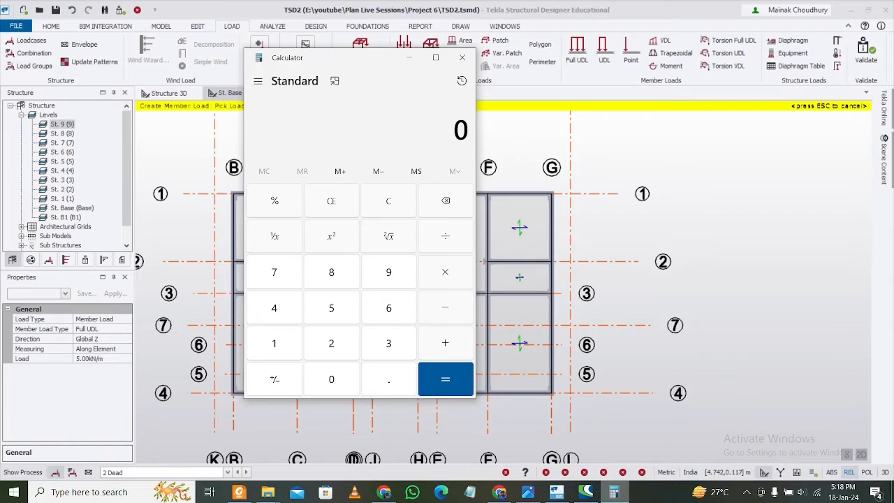
pyautogui.click(528, 495)
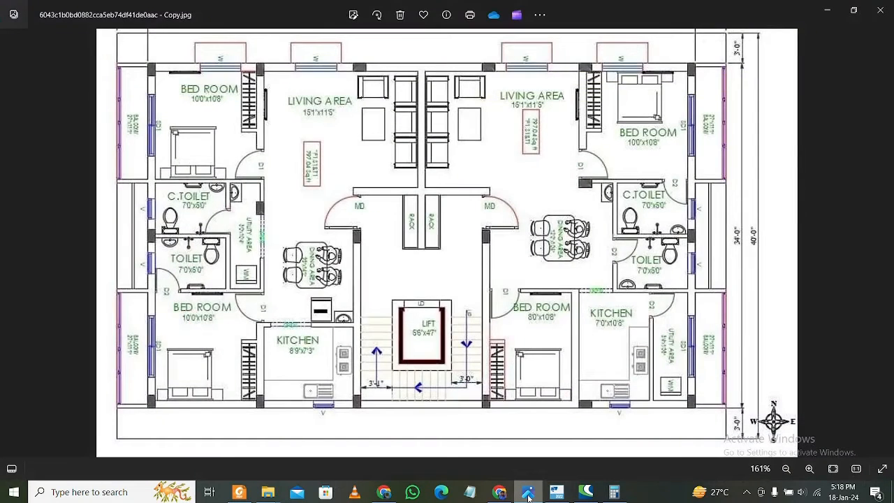
pyautogui.click(528, 494)
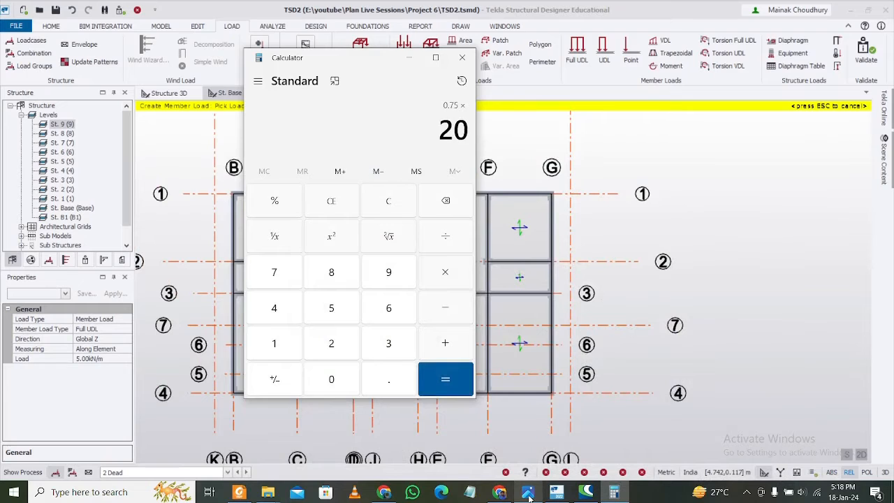
pyautogui.press('Return')
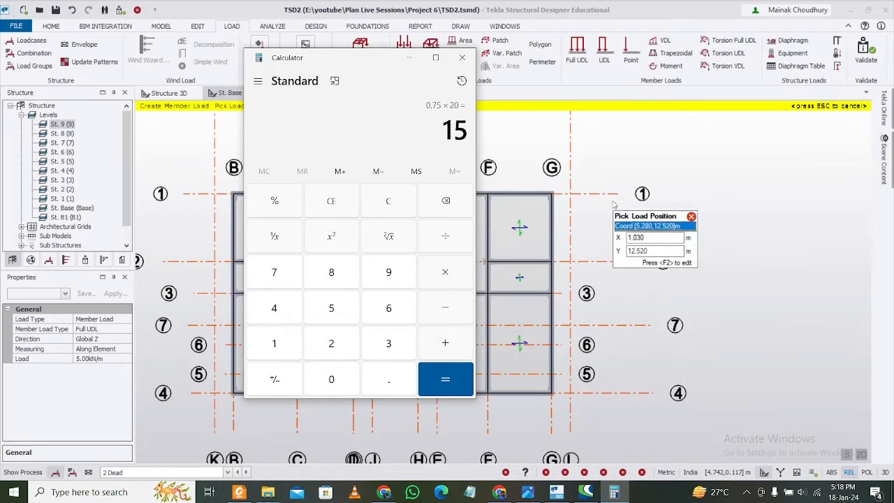
pyautogui.click(406, 58)
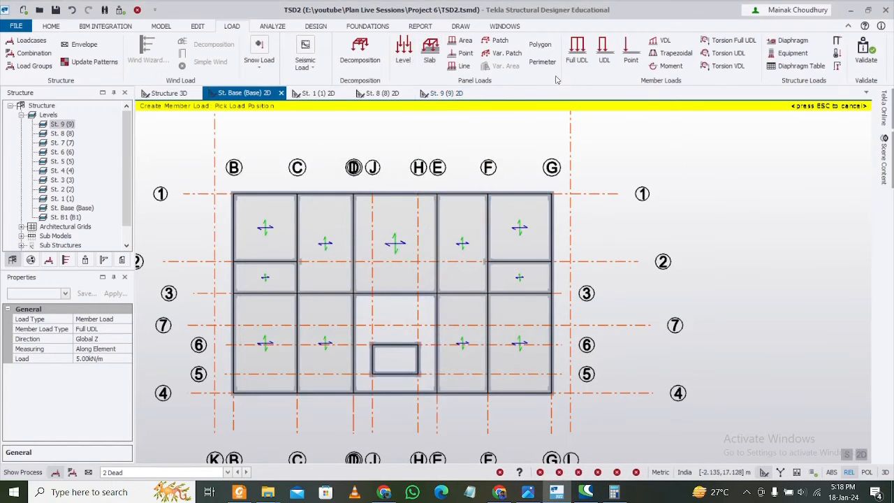
# Set the load to 15 kN/m and apply it to the St. Base beams enclosing the bay between grids D–E and 3–4
pyautogui.click(106, 358)
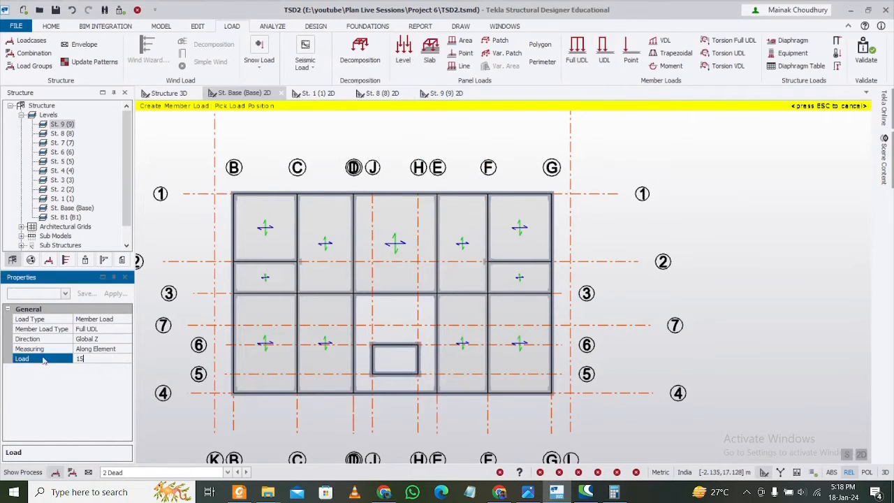
pyautogui.press('Return')
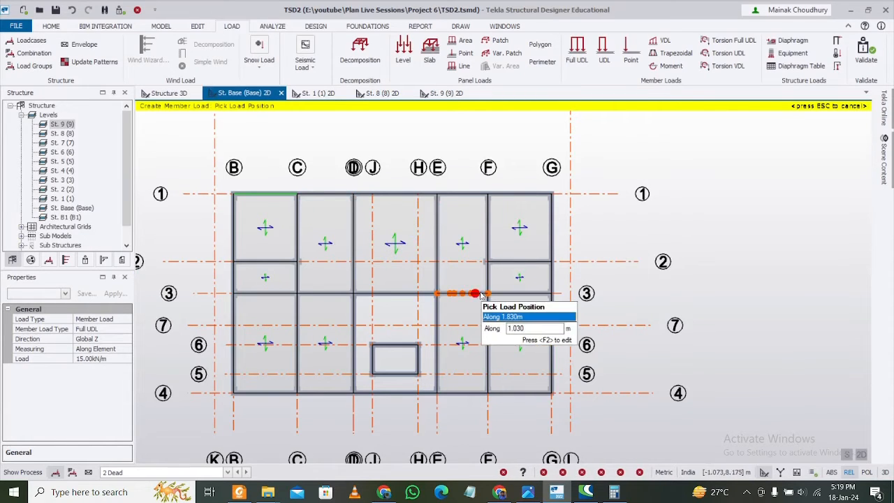
pyautogui.click(385, 294)
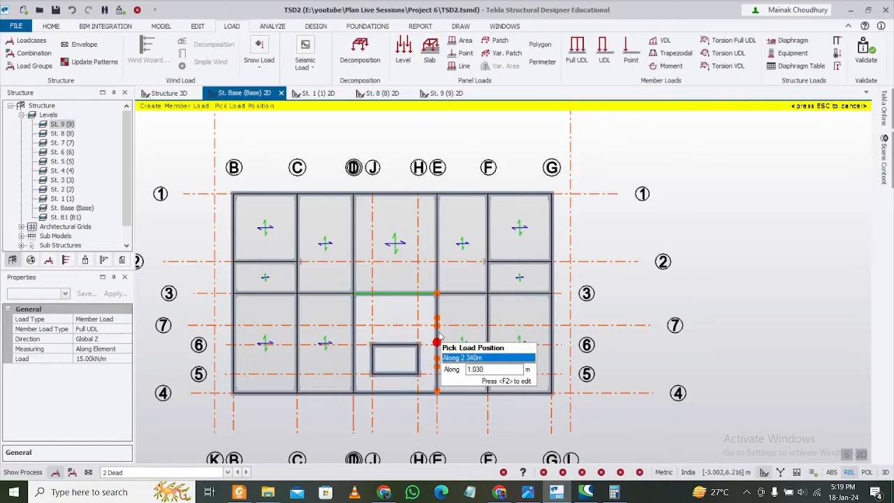
pyautogui.click(437, 334)
pyautogui.click(348, 342)
pyautogui.click(384, 391)
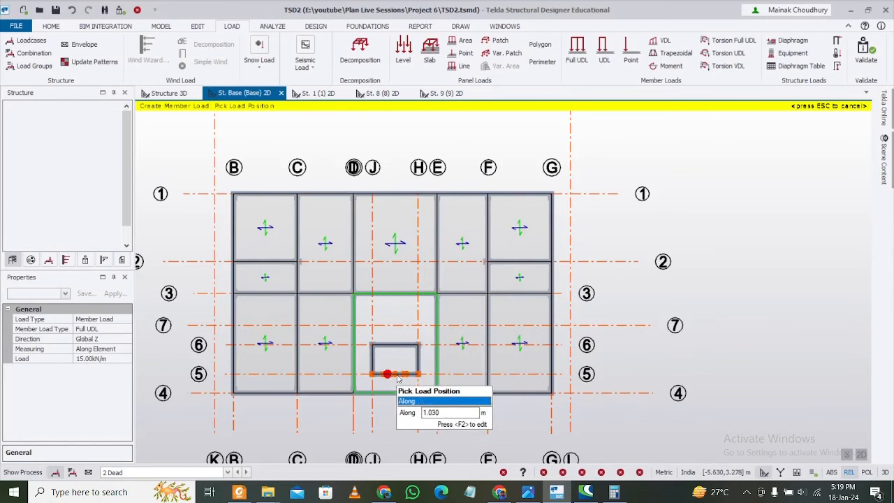
# Apply the 15 kN/m full UDL to the lift opening beams between grids J–H and 5–6 on St. Base
pyautogui.click(397, 375)
pyautogui.click(370, 358)
pyautogui.click(398, 342)
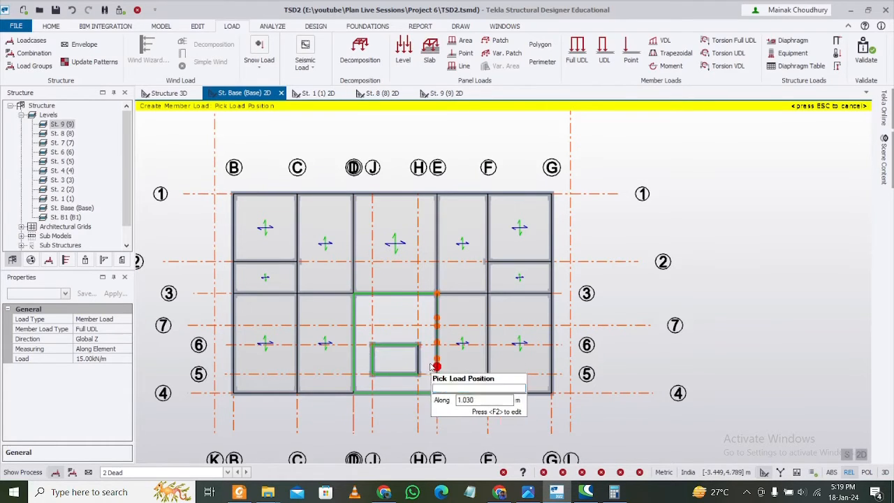
pyautogui.click(433, 365)
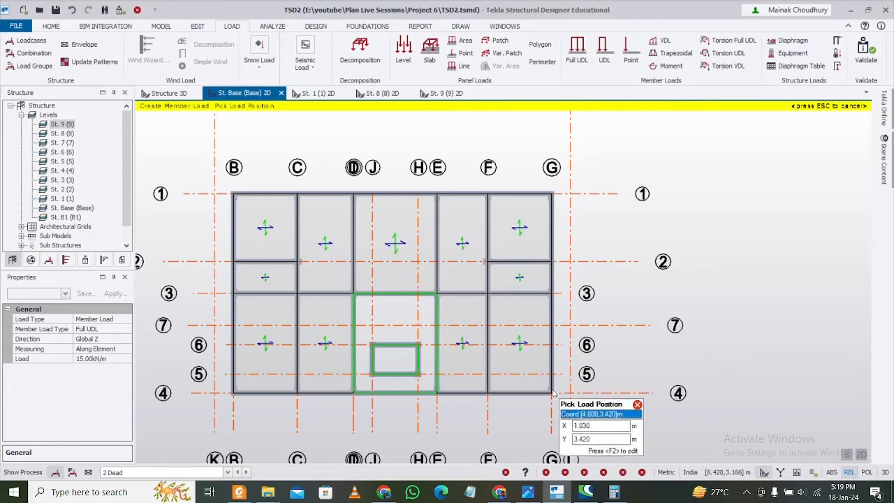
pyautogui.click(366, 391)
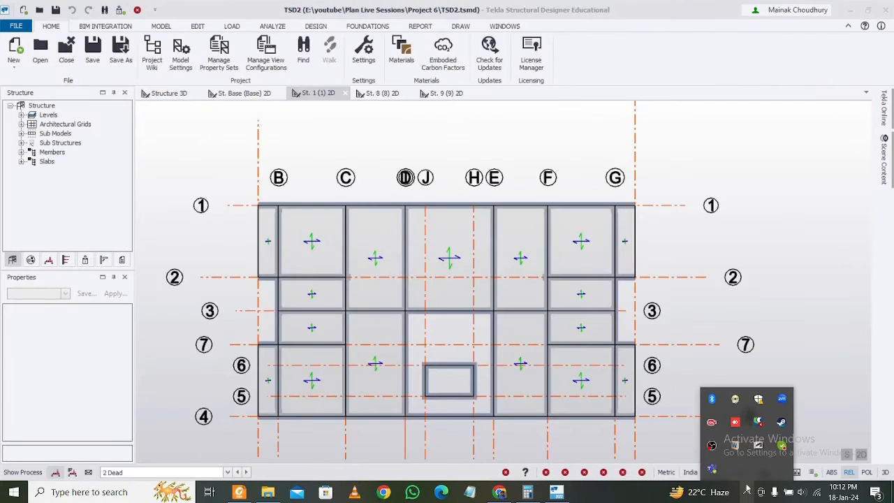
# Start a Full UDL member load on the St. 1 (1) plan in the 2 Dead loadcase and review the load calculation in Calculator
pyautogui.click(188, 473)
pyautogui.click(187, 472)
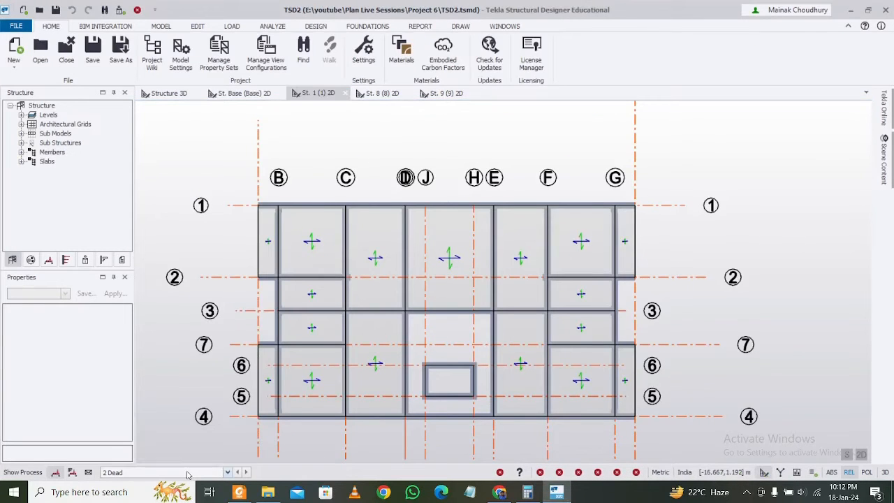
pyautogui.click(231, 27)
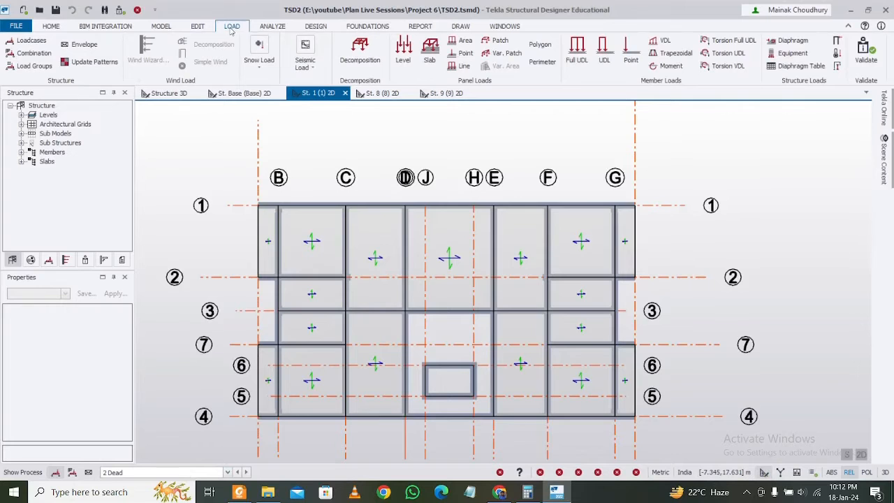
pyautogui.click(576, 48)
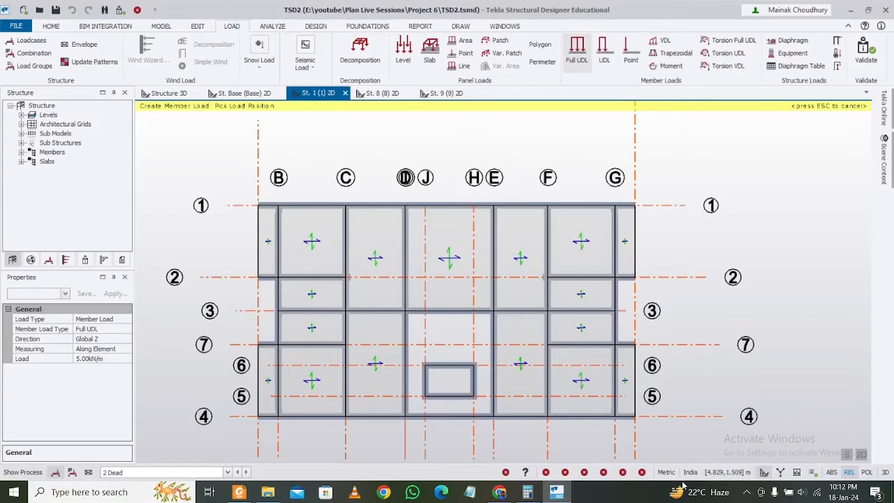
pyautogui.click(528, 493)
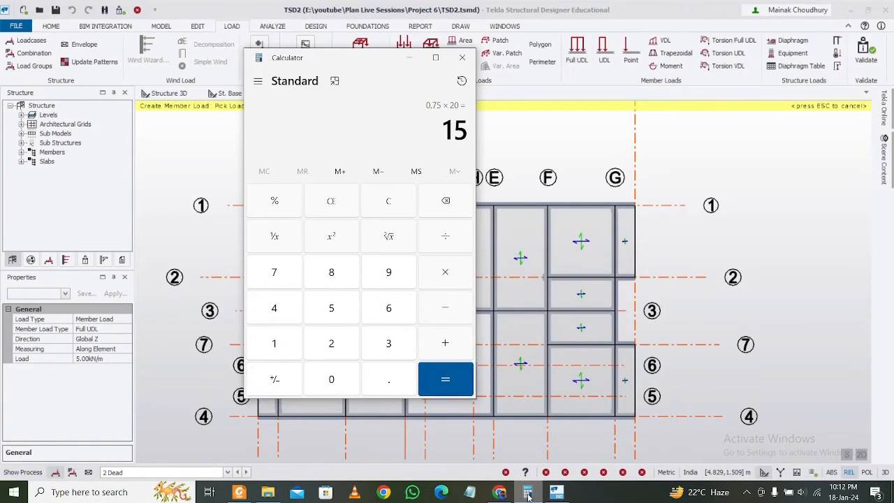
pyautogui.click(527, 493)
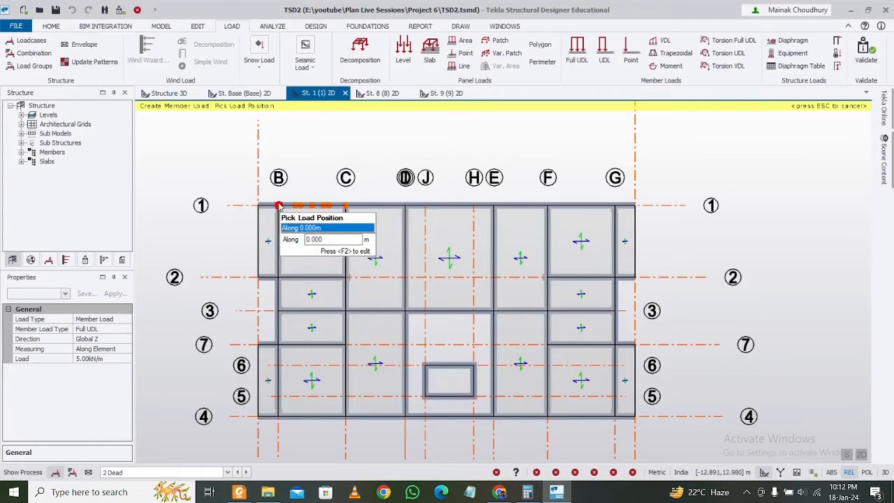
# Apply the 5 kN/m full UDL to every beam along grid line 1, including both cantilever ends
pyautogui.scroll(2, 278, 207)
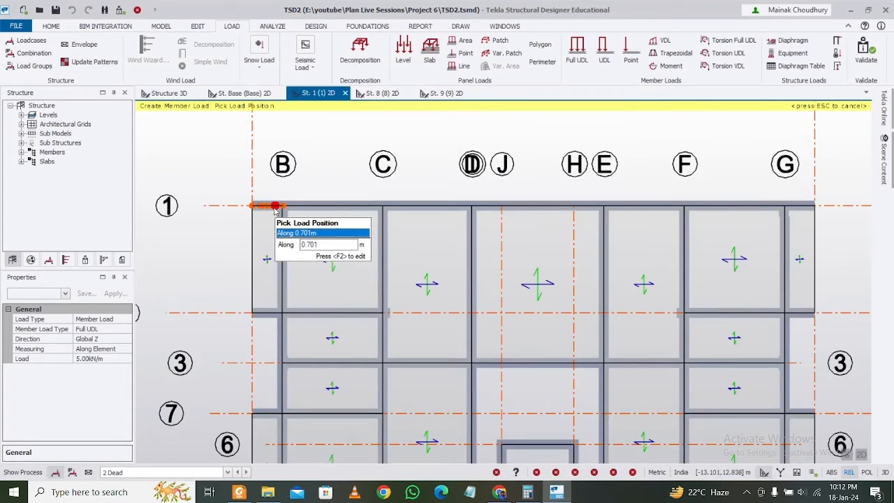
pyautogui.click(269, 208)
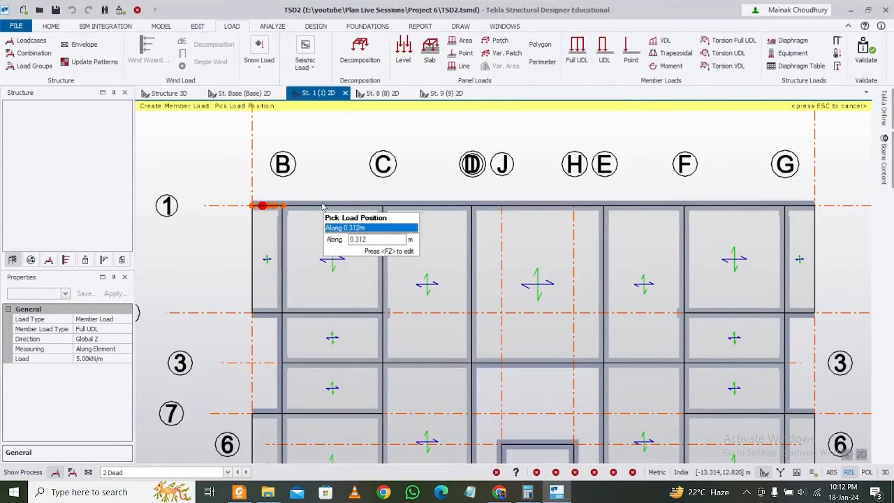
pyautogui.click(332, 204)
pyautogui.click(417, 205)
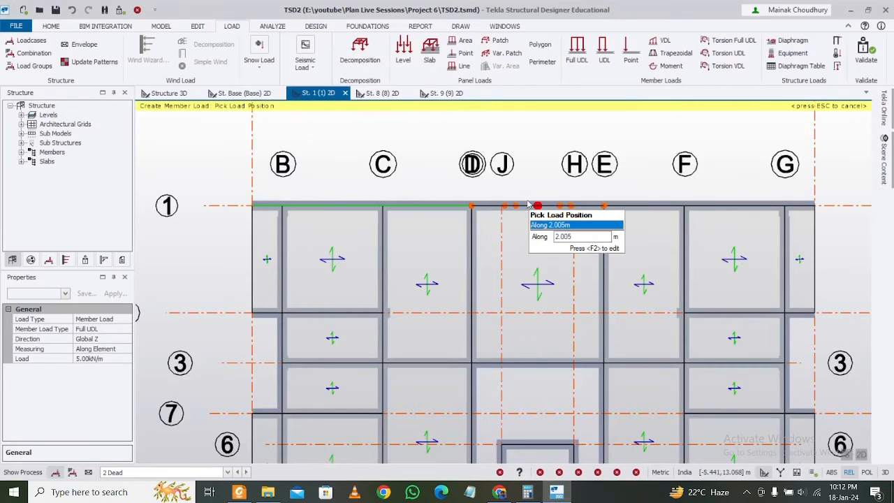
pyautogui.click(523, 204)
pyautogui.click(662, 203)
pyautogui.click(752, 204)
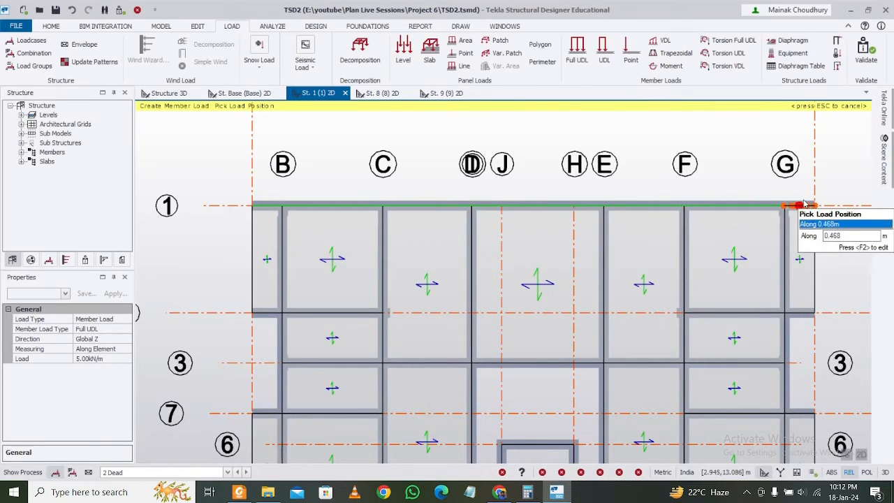
pyautogui.click(798, 204)
# Apply the 5 kN/m full UDL to the beams along grid line 4 from K to L
pyautogui.scroll(-2, 423, 215)
pyautogui.moveTo(406, 373); pyautogui.dragTo(373, 230, button='middle')
pyautogui.scroll(2, 270, 300)
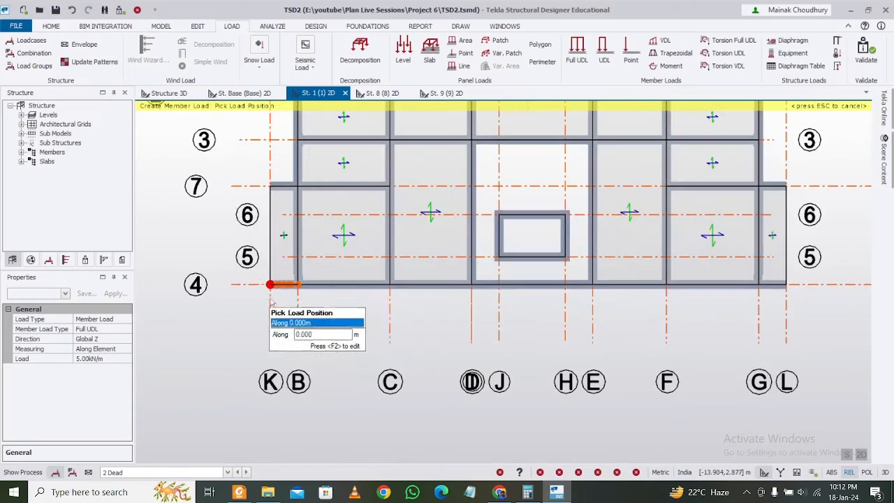
pyautogui.click(285, 290)
pyautogui.click(358, 281)
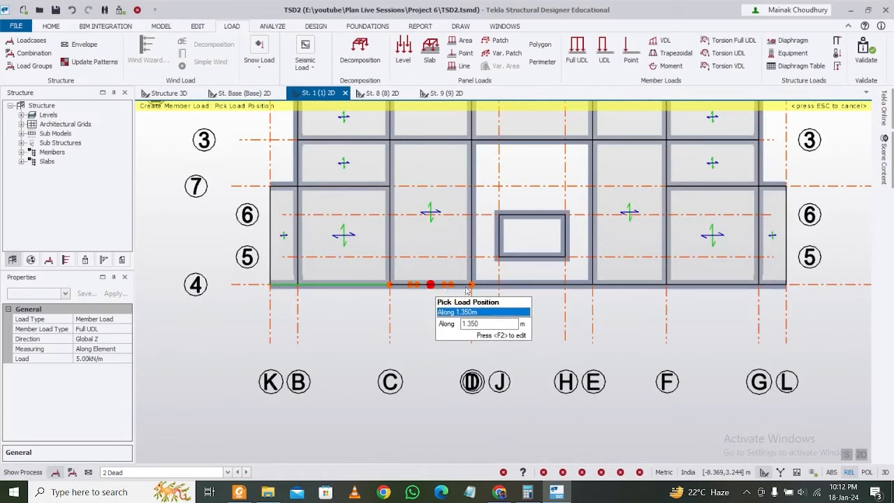
pyautogui.click(433, 287)
pyautogui.click(513, 287)
pyautogui.click(642, 285)
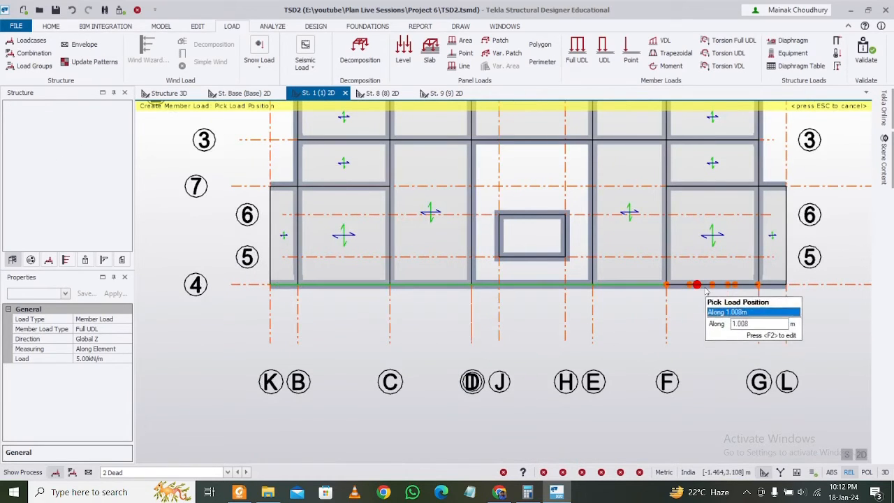
pyautogui.click(702, 284)
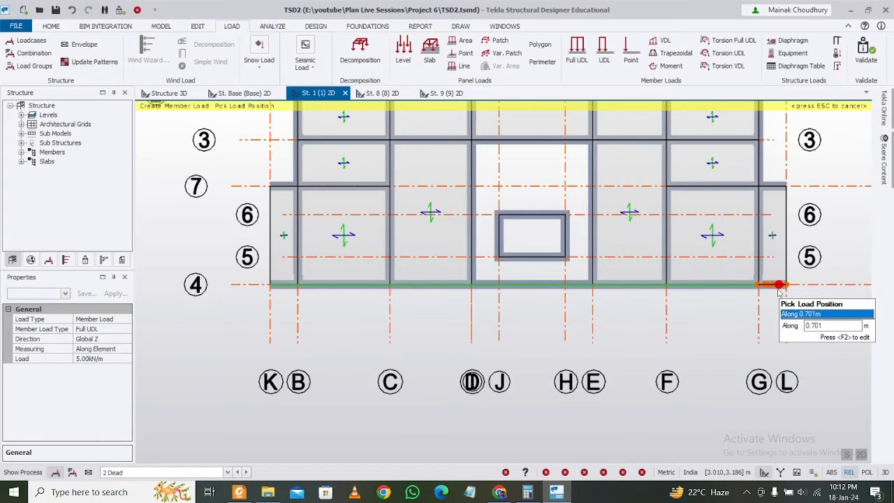
# Apply the 5 kN/m full UDL to the four lift opening beams between grids J–H and 5–6
pyautogui.scroll(2, 497, 253)
pyautogui.click(493, 248)
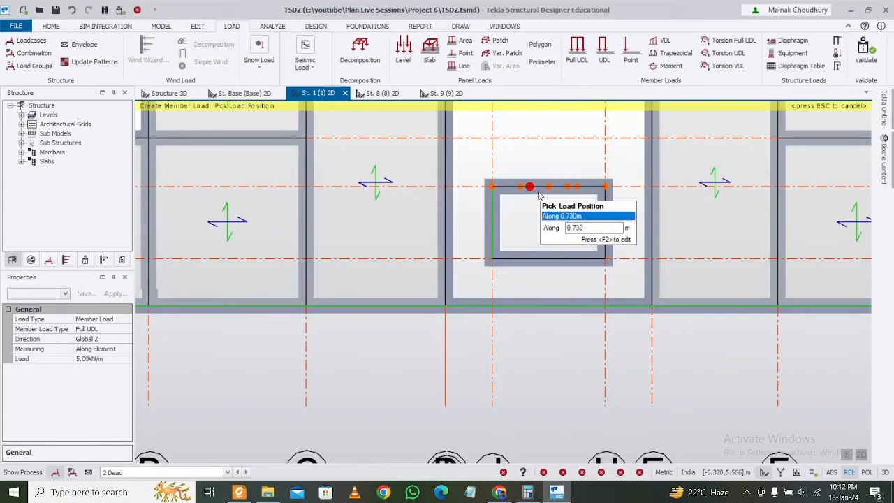
pyautogui.click(531, 187)
pyautogui.click(551, 255)
pyautogui.click(601, 227)
pyautogui.scroll(-2, 466, 305)
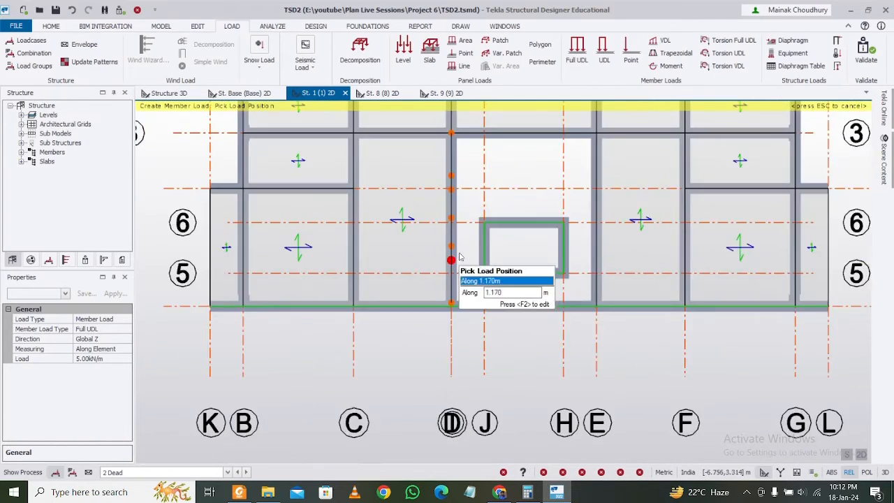
# Apply the 5 kN/m full UDL to the stair bay beams on grids D, 3 and E, and end the load command
pyautogui.click(459, 256)
pyautogui.click(541, 149)
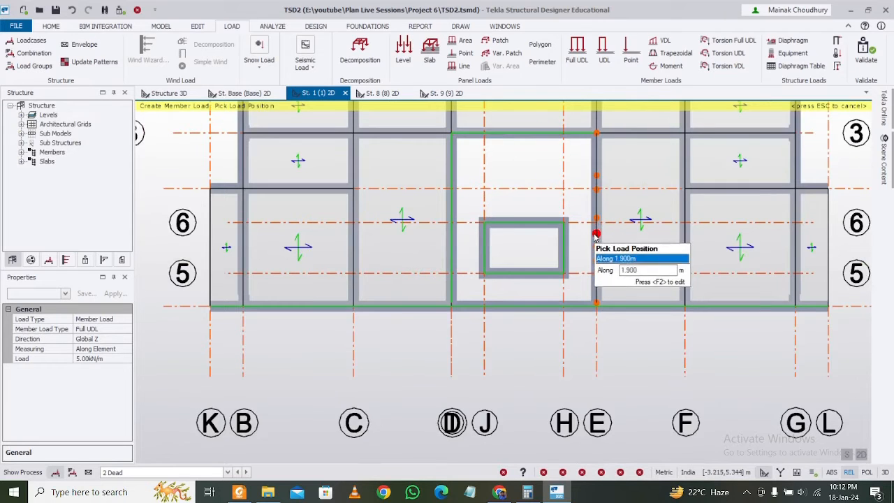
pyautogui.click(594, 235)
pyautogui.scroll(-2, 403, 357)
pyautogui.moveTo(358, 341); pyautogui.dragTo(354, 385, button='middle')
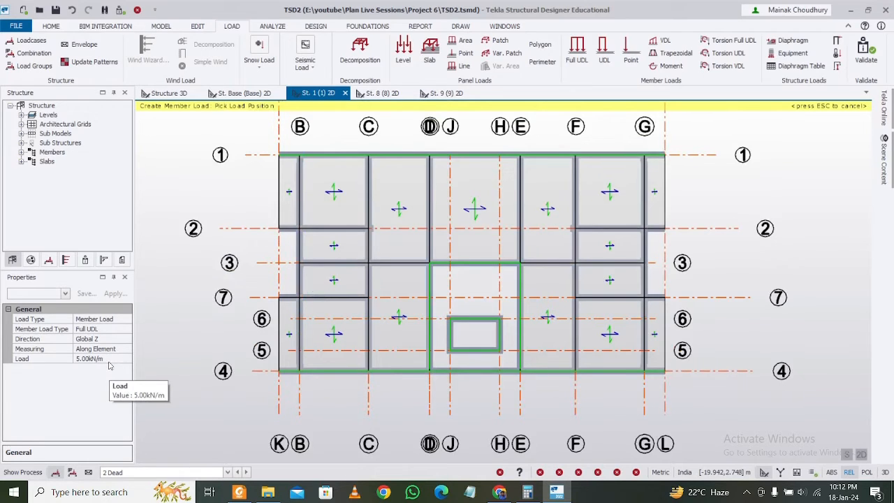
pyautogui.press('Escape')
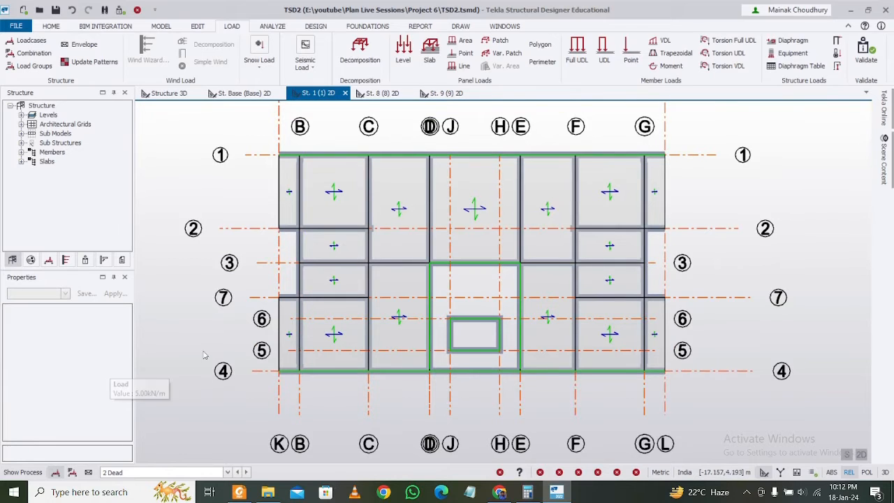
# Select all 21 member loads on the first storey and set their load value to 15 kN/m
pyautogui.click(864, 453)
pyautogui.moveTo(659, 366); pyautogui.dragTo(510, 323, button='right')
pyautogui.scroll(5, 453, 265)
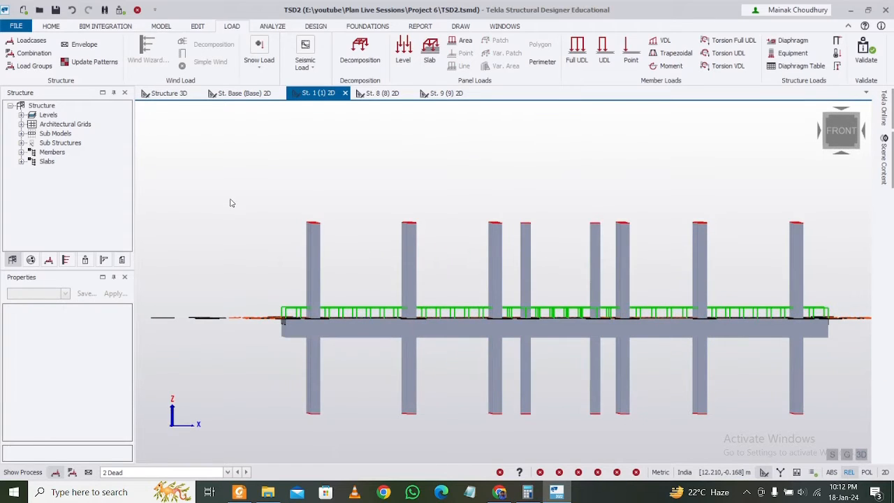
pyautogui.moveTo(273, 214); pyautogui.dragTo(889, 427)
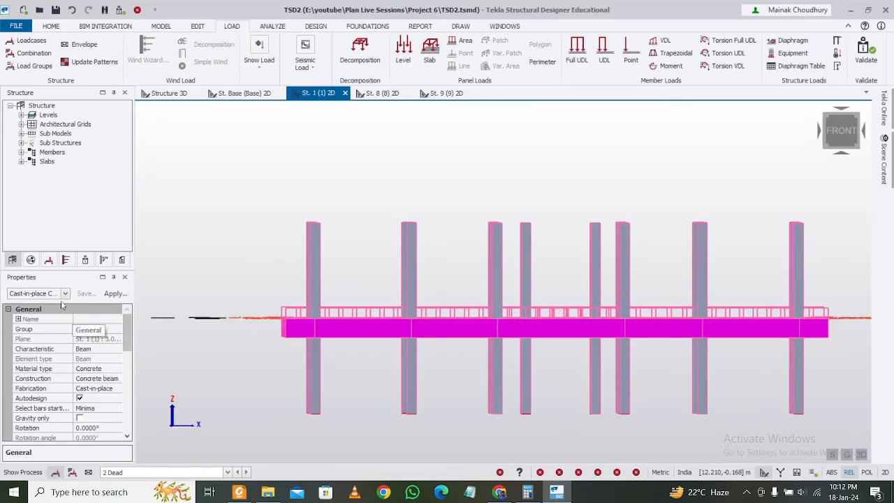
pyautogui.click(64, 294)
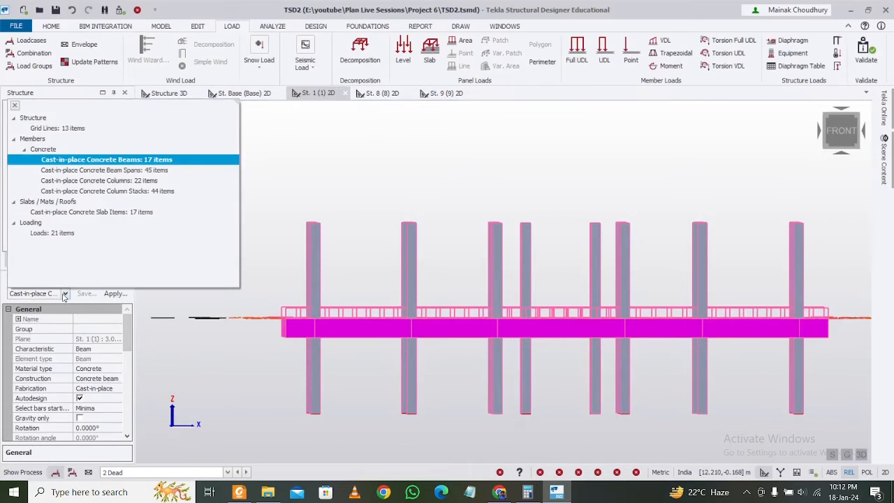
pyautogui.click(72, 233)
pyautogui.click(102, 377)
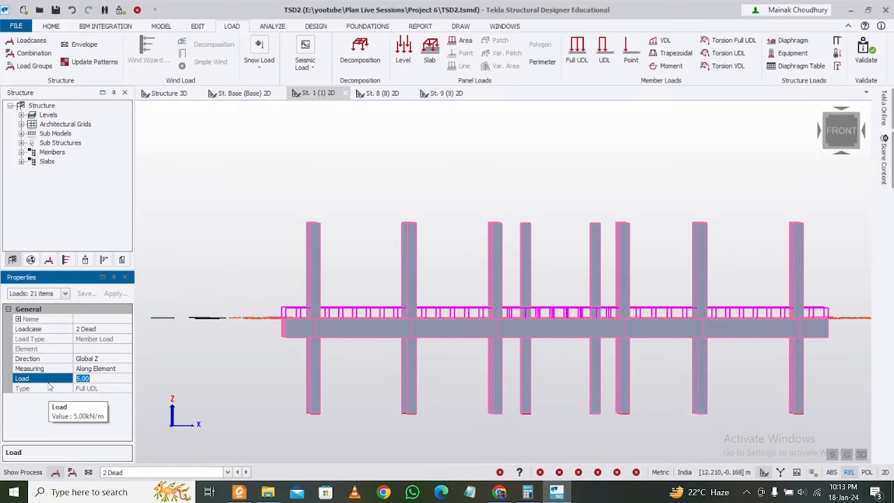
pyautogui.write('15')
pyautogui.click(217, 368)
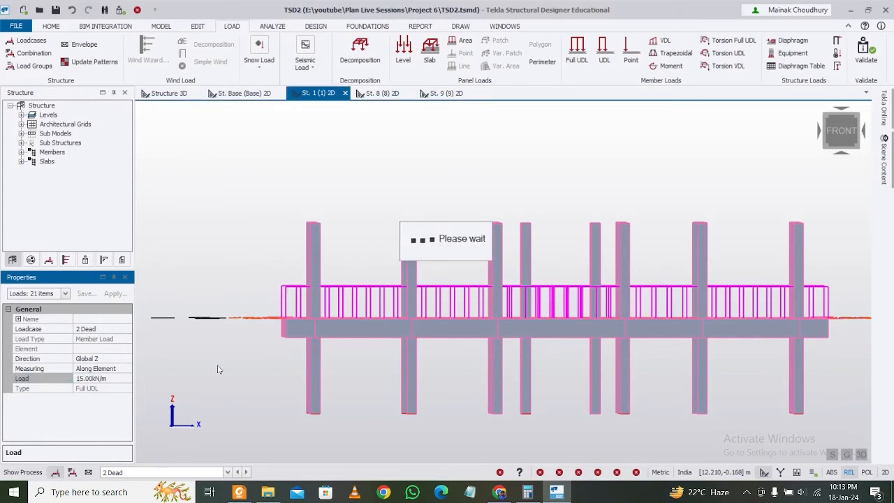
# Hide the slab items in the first-storey scene, viewing the beam frame in 3D
pyautogui.moveTo(242, 372); pyautogui.dragTo(307, 448, button='middle')
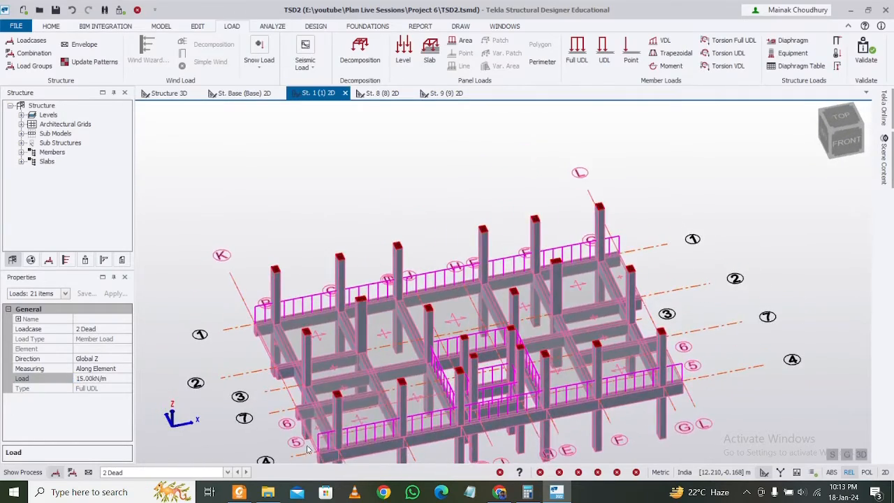
pyautogui.moveTo(454, 368); pyautogui.dragTo(457, 320, button='middle')
pyautogui.moveTo(882, 176)
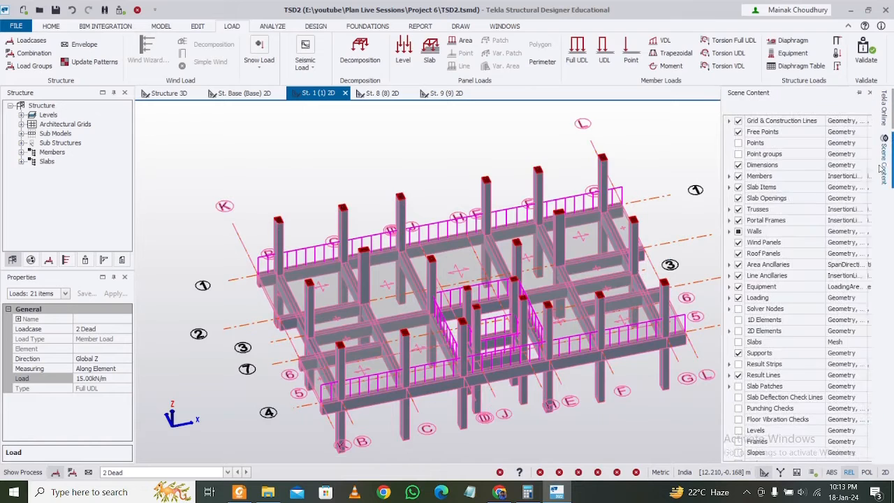
pyautogui.click(729, 187)
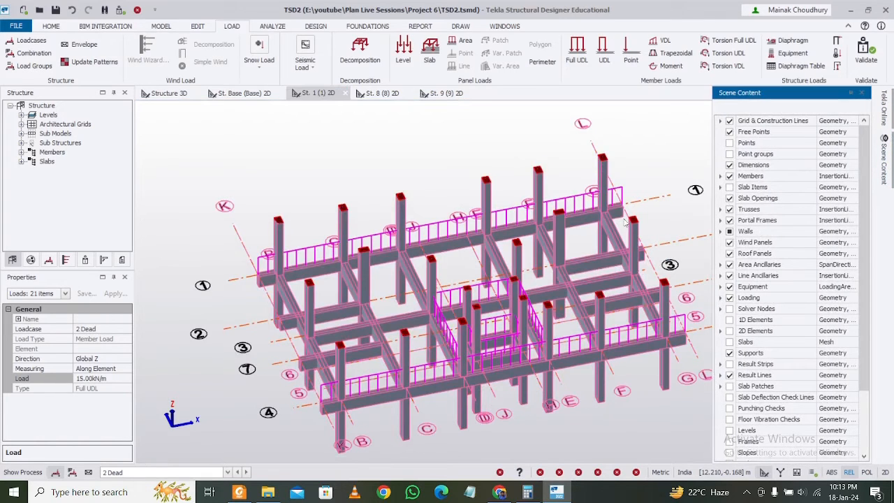
# Apply a 7.5 kN/m full UDL to the beams on grid 2 from K to C and grid 3 from B to D
pyautogui.click(578, 55)
pyautogui.click(105, 358)
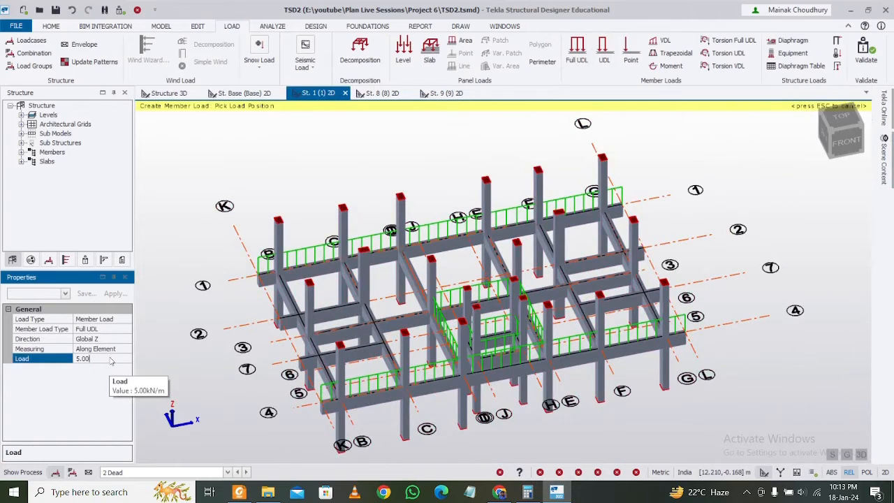
pyautogui.doubleClick(110, 358)
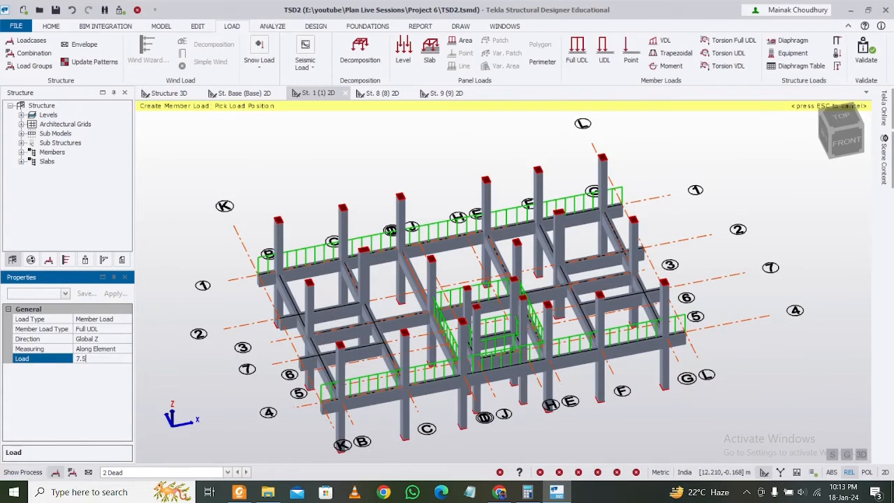
pyautogui.scroll(5, 388, 283)
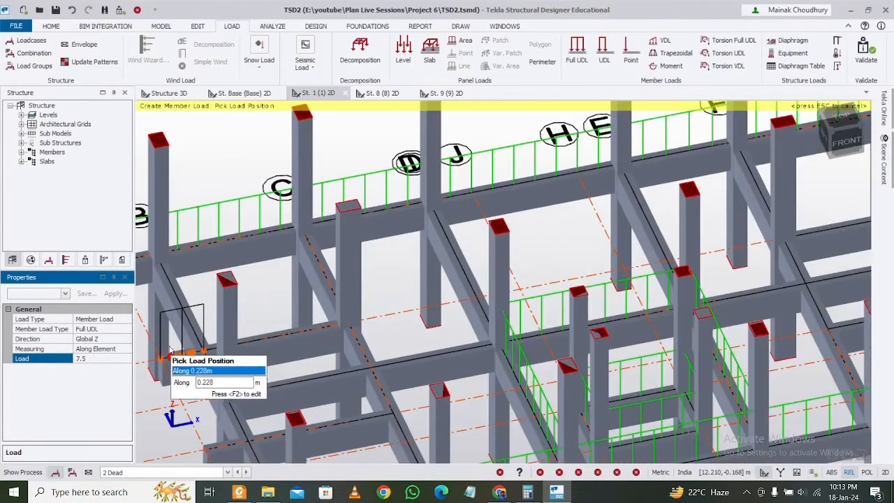
pyautogui.click(274, 336)
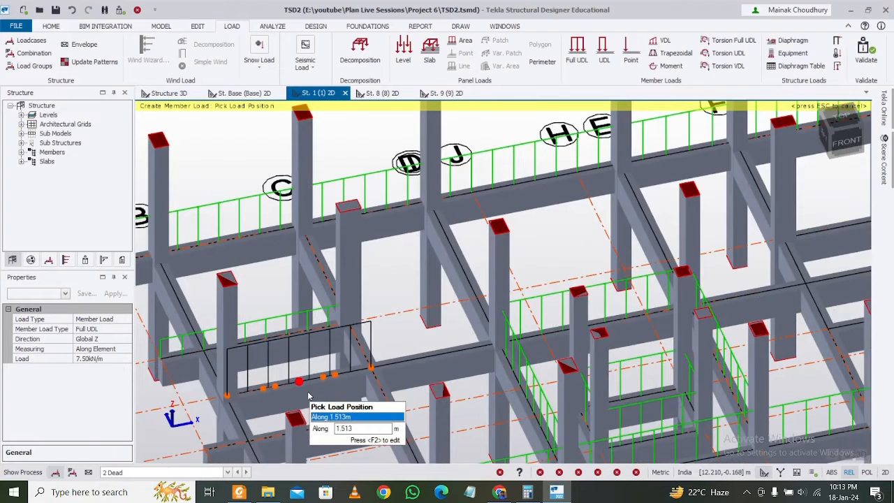
pyautogui.click(308, 396)
pyautogui.click(413, 368)
# Apply the 7.5 kN/m full UDL to the grid 2 and 3 beams on the E–G side and the transverse beams, then end the command
pyautogui.moveTo(782, 301); pyautogui.dragTo(447, 316, button='middle')
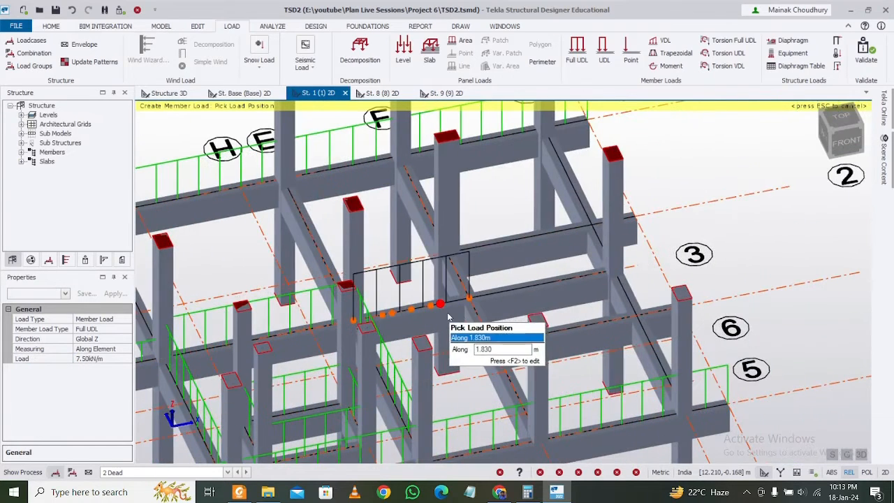
pyautogui.click(448, 317)
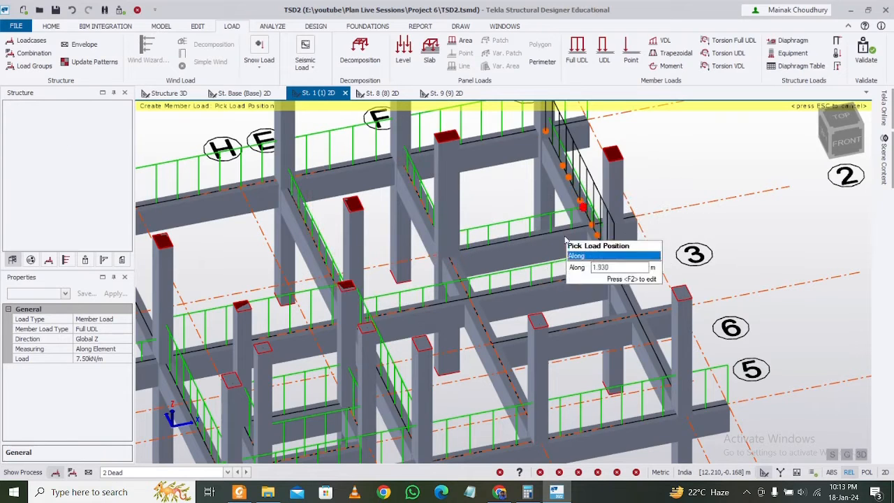
pyautogui.keyDown('shift'); pyautogui.moveTo(506, 373); pyautogui.dragTo(450, 303, button='middle'); pyautogui.keyUp('shift')
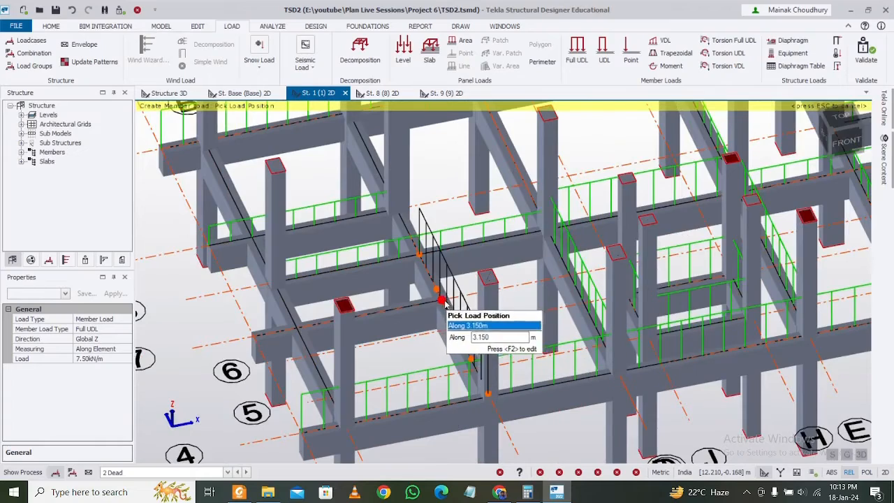
pyautogui.keyDown('shift'); pyautogui.moveTo(523, 158); pyautogui.dragTo(375, 323, button='middle'); pyautogui.keyUp('shift')
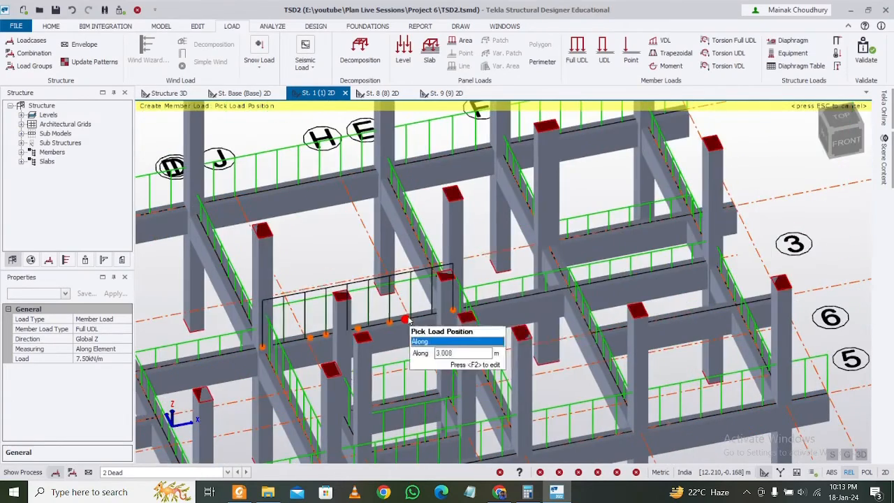
pyautogui.keyDown('shift'); pyautogui.moveTo(553, 254); pyautogui.dragTo(294, 239, button='middle'); pyautogui.keyUp('shift')
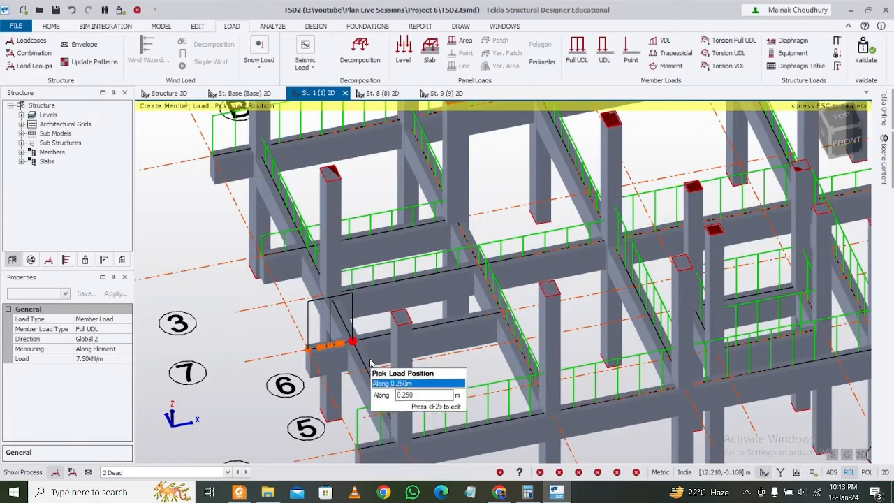
pyautogui.click(354, 317)
pyautogui.press('Escape')
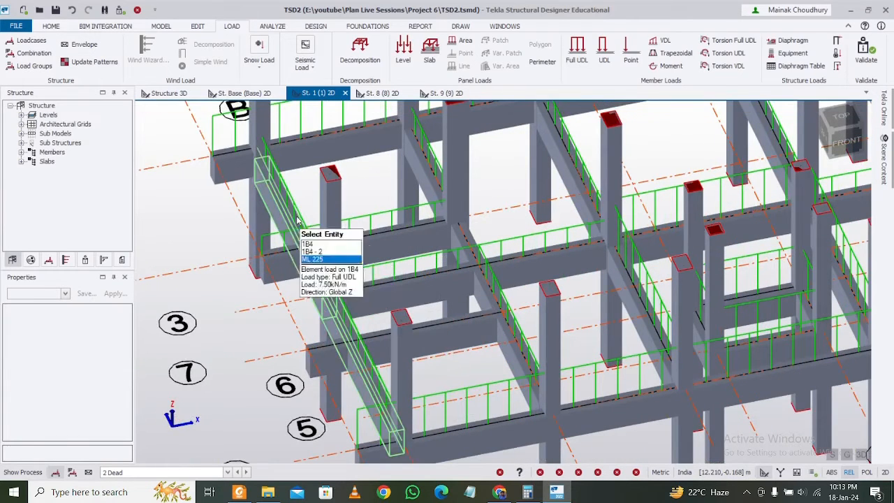
# Open the architectural floor plan image from the Project 6 folder, examine its wall layout, and return to the structural model
pyautogui.scroll(-2, 304, 213)
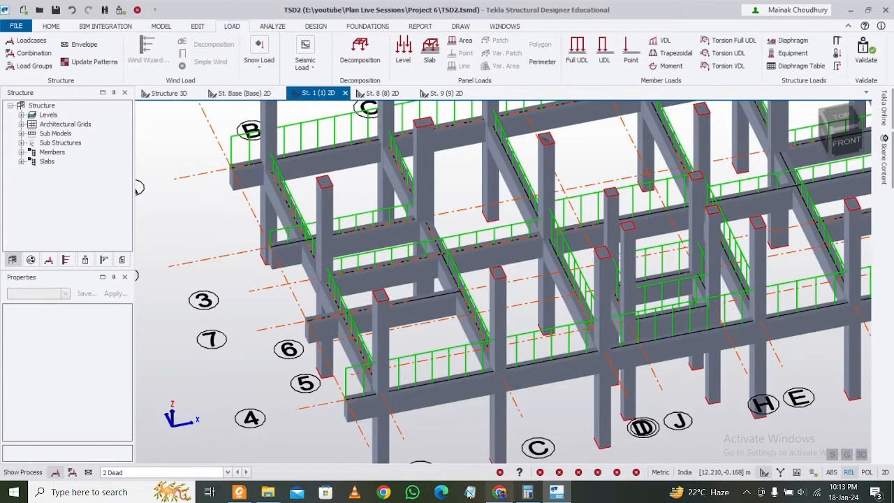
pyautogui.click(274, 495)
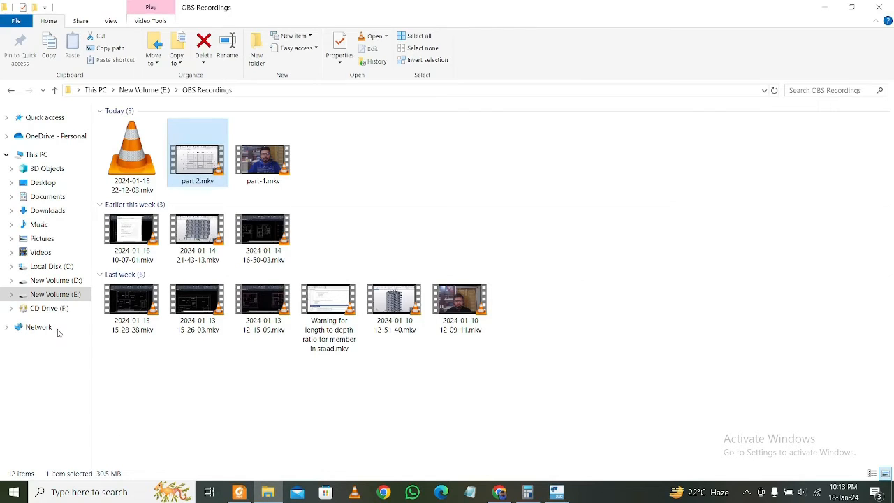
pyautogui.click(62, 294)
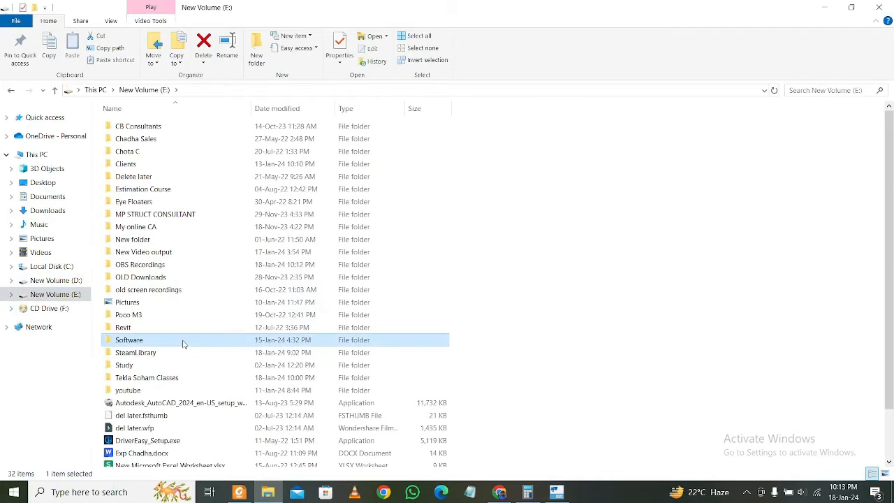
pyautogui.press('y')
pyautogui.doubleClick(172, 393)
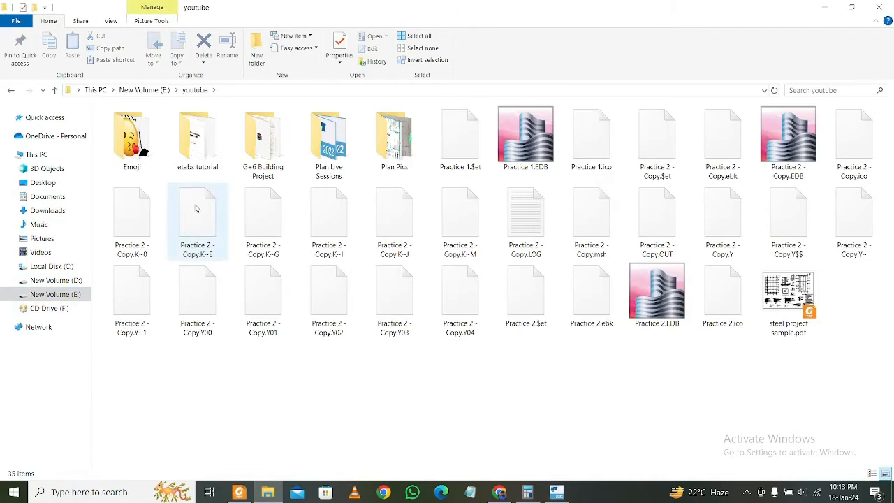
pyautogui.doubleClick(328, 139)
pyautogui.doubleClick(233, 196)
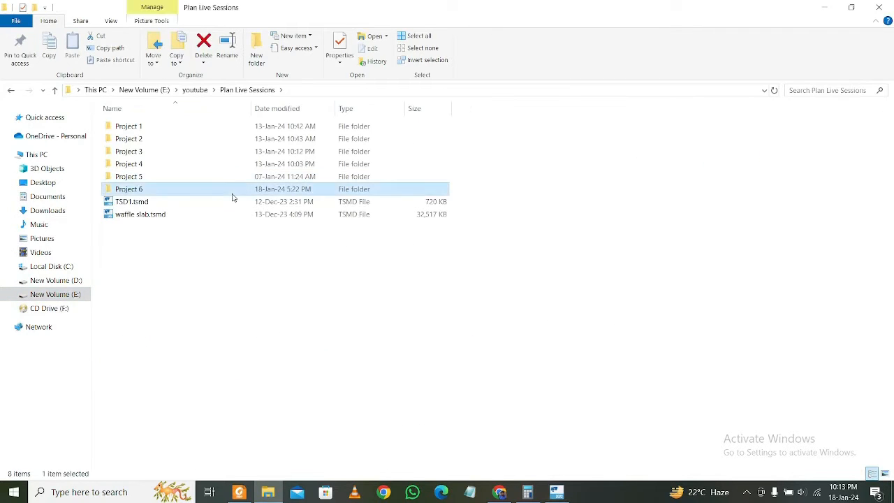
pyautogui.click(195, 157)
pyautogui.doubleClick(196, 155)
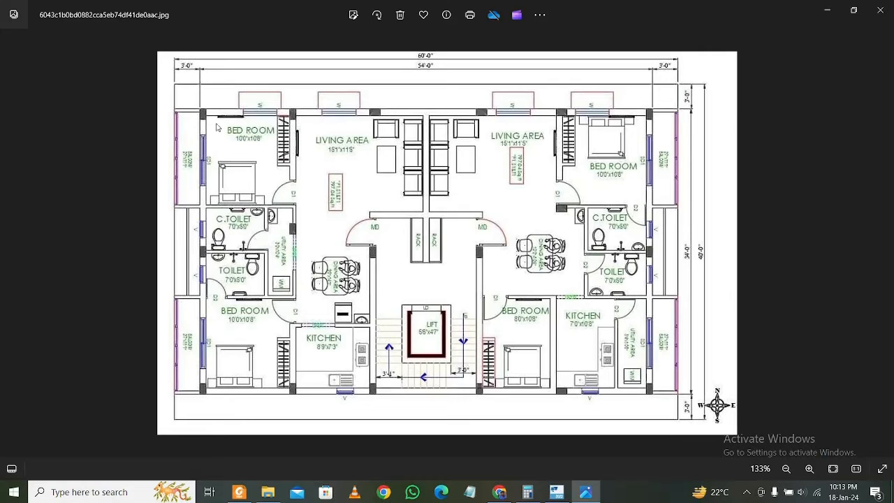
pyautogui.click(824, 15)
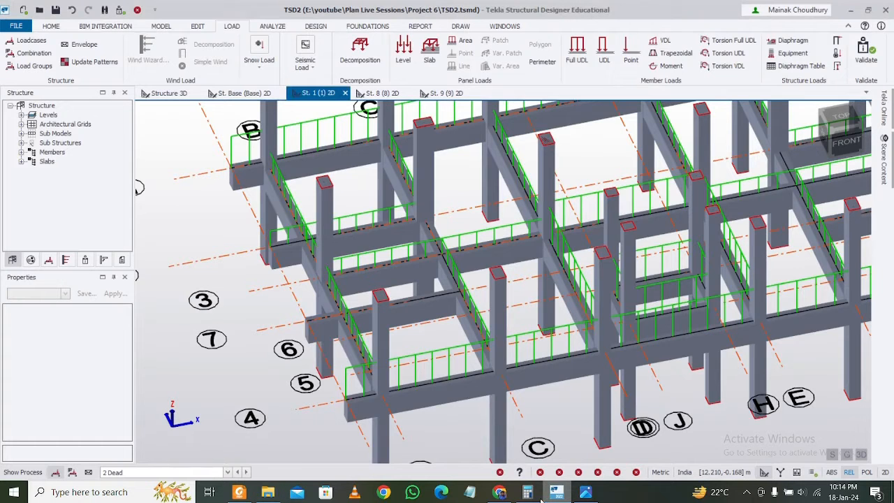
# Select the four full UDLs on the outer transverse beams along grids B and G and set their load to 15 kN/m
pyautogui.scroll(2, 308, 166)
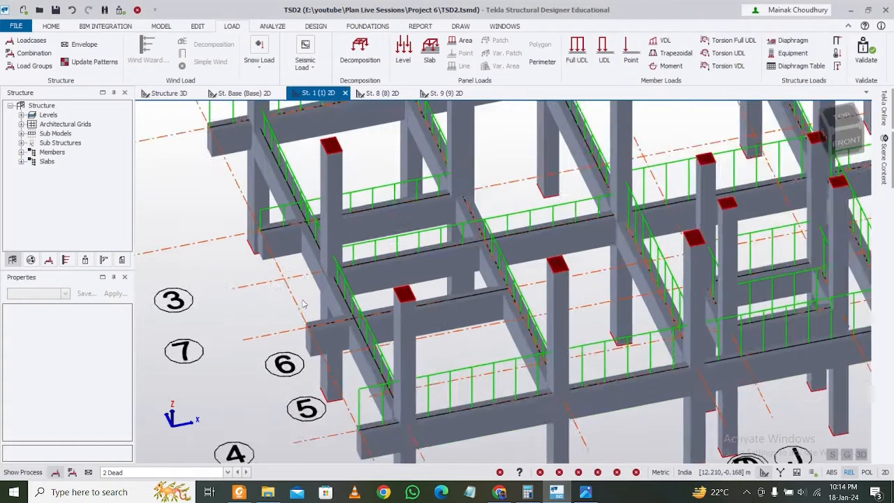
pyautogui.moveTo(309, 167); pyautogui.dragTo(412, 136, button='right')
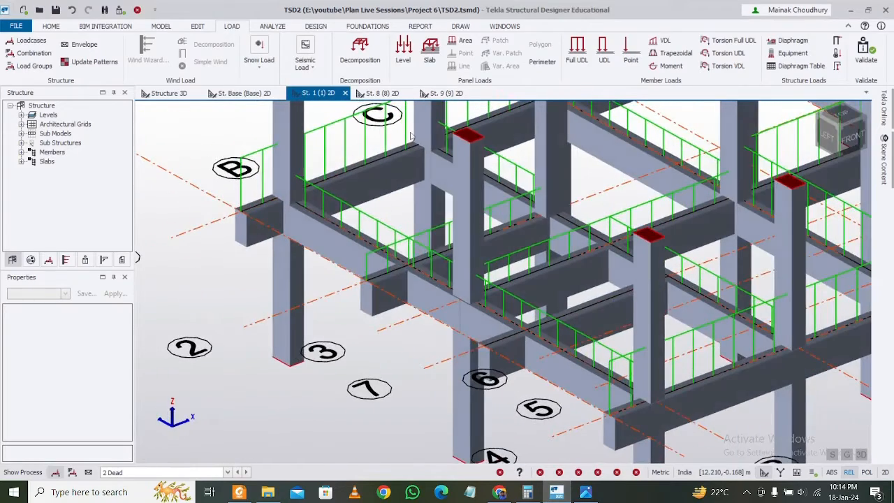
pyautogui.click(393, 235)
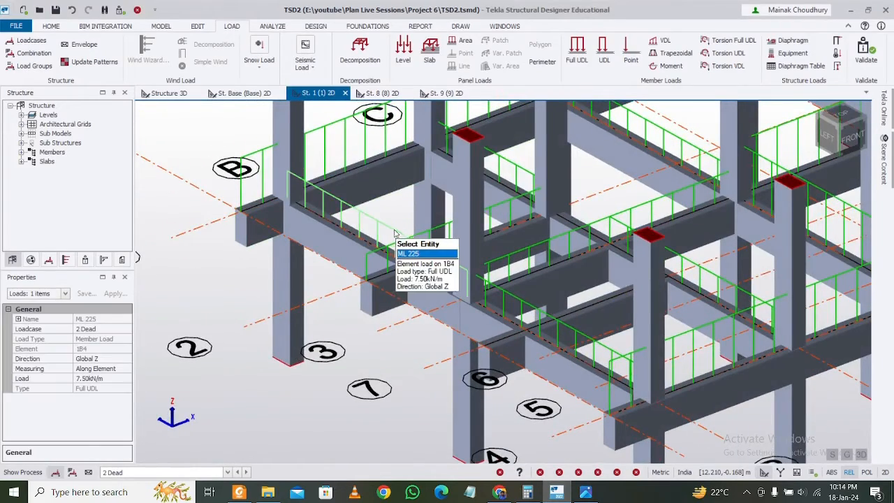
pyautogui.click(603, 352)
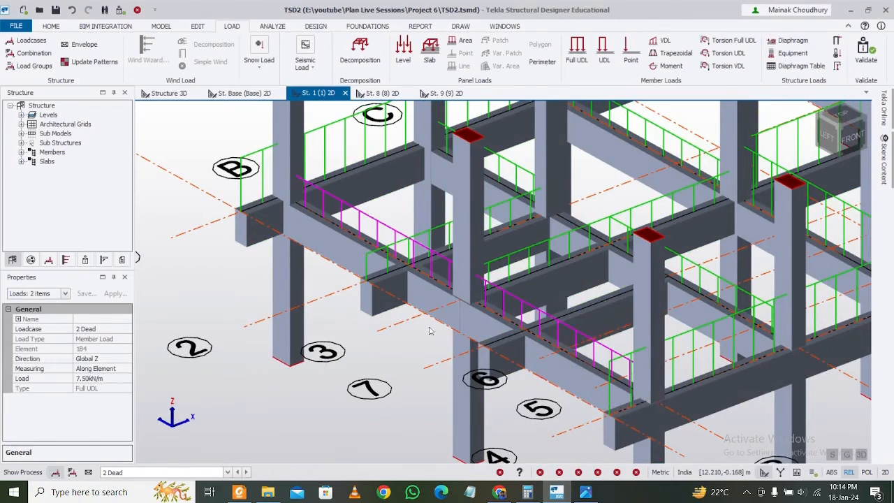
pyautogui.scroll(-3, 401, 334)
pyautogui.moveTo(743, 340); pyautogui.dragTo(669, 347, button='right')
pyautogui.scroll(-2, 531, 340)
pyautogui.moveTo(559, 344); pyautogui.dragTo(87, 330, button='middle')
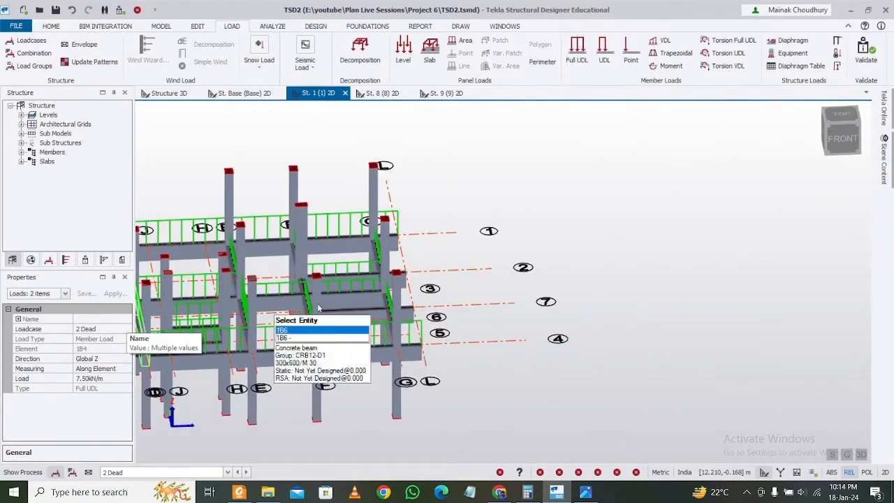
pyautogui.moveTo(427, 308); pyautogui.dragTo(324, 304, button='right')
pyautogui.scroll(4, 363, 354)
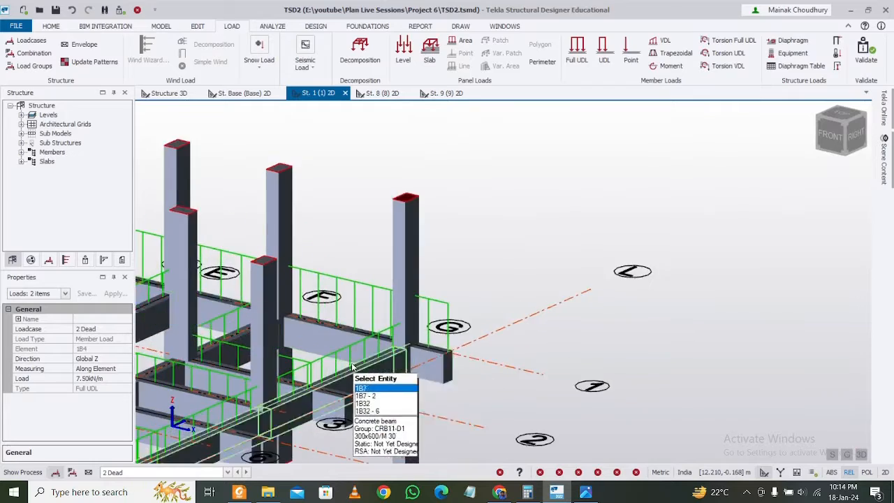
pyautogui.click(342, 333)
pyautogui.moveTo(311, 345); pyautogui.dragTo(525, 222, button='middle')
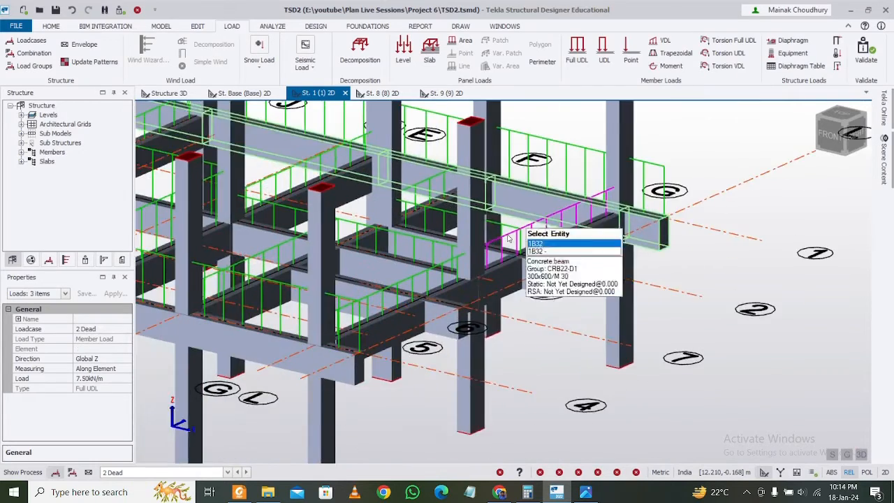
pyautogui.scroll(3, 405, 314)
pyautogui.click(392, 296)
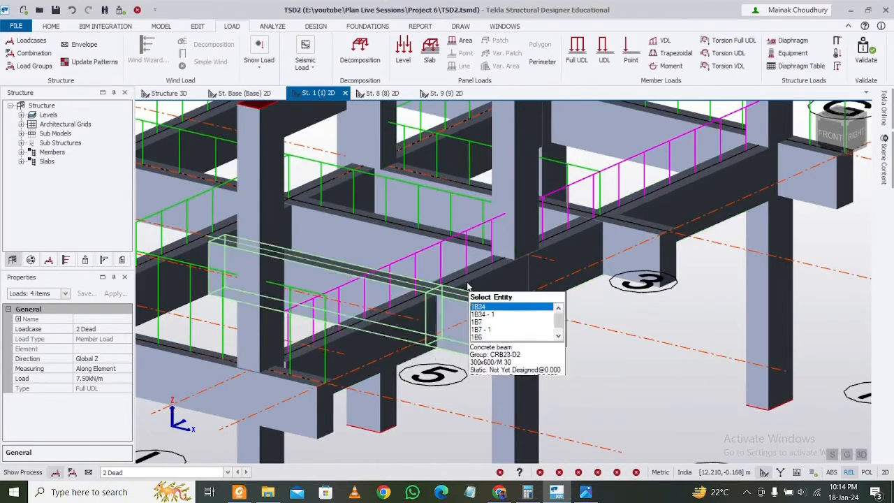
pyautogui.click(105, 378)
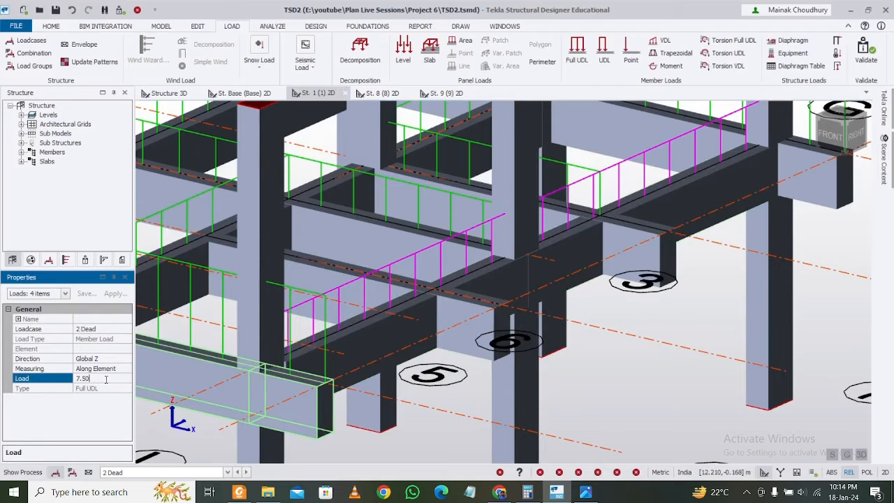
pyautogui.write('15')
pyautogui.press('Return')
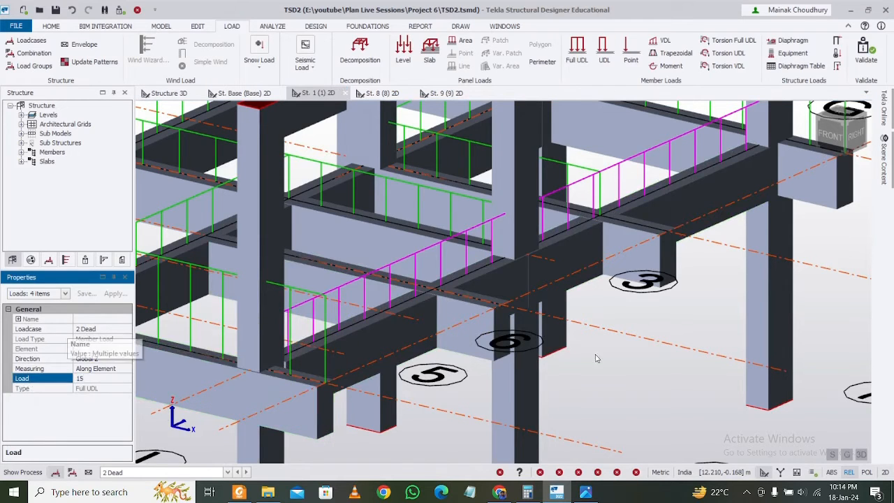
# Show the slab items and apply a 1 kN/m² dead level load to the storey 1 slabs, then end the command
pyautogui.scroll(-5, 454, 388)
pyautogui.keyDown('shift'); pyautogui.moveTo(454, 388); pyautogui.dragTo(702, 298, button='middle'); pyautogui.keyUp('shift')
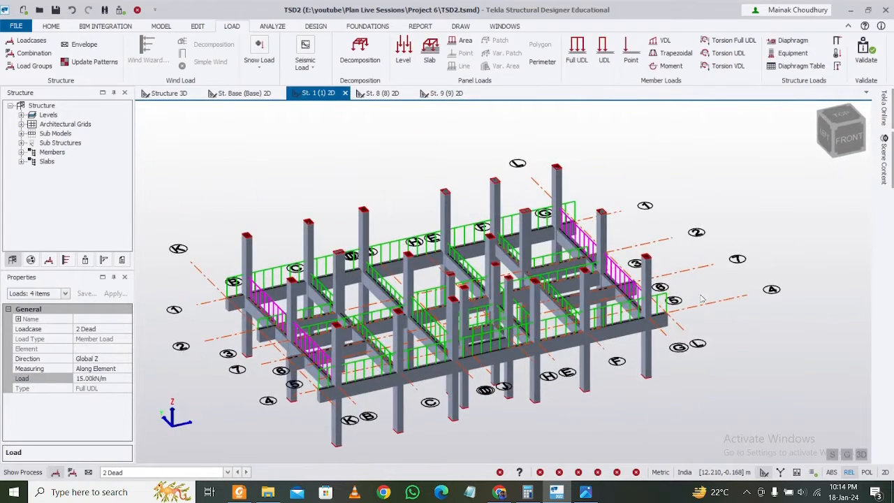
pyautogui.click(883, 161)
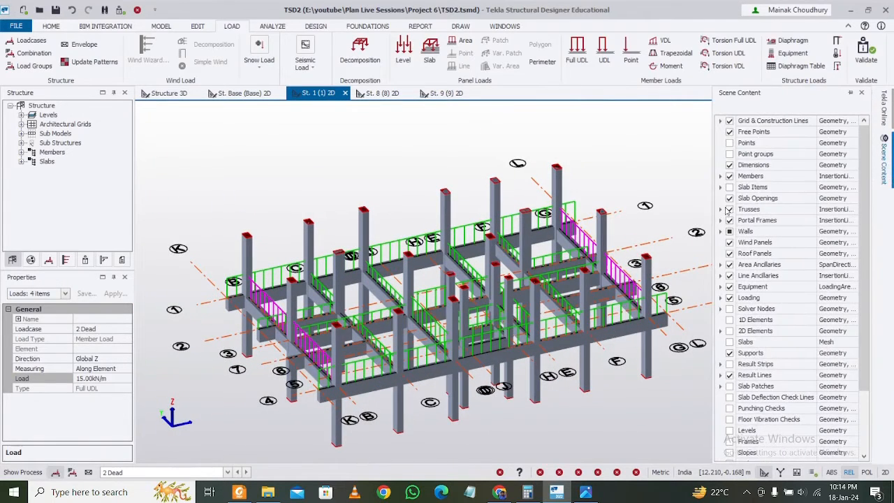
pyautogui.click(728, 187)
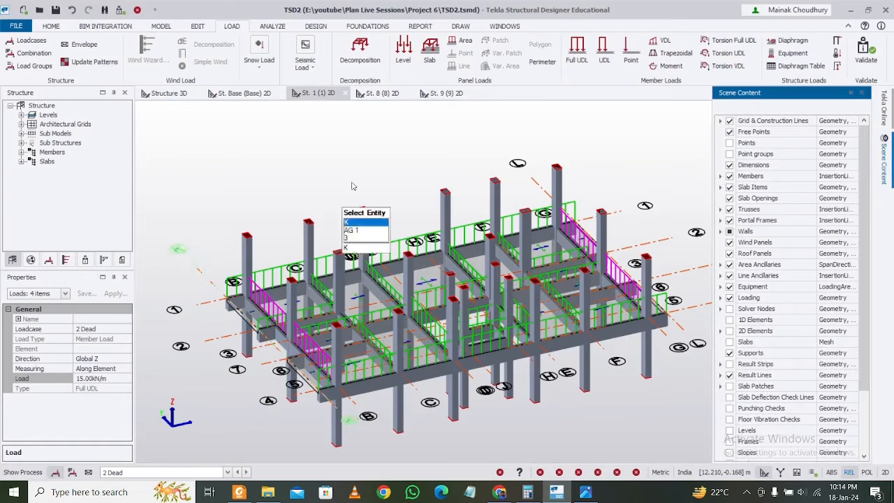
pyautogui.click(405, 53)
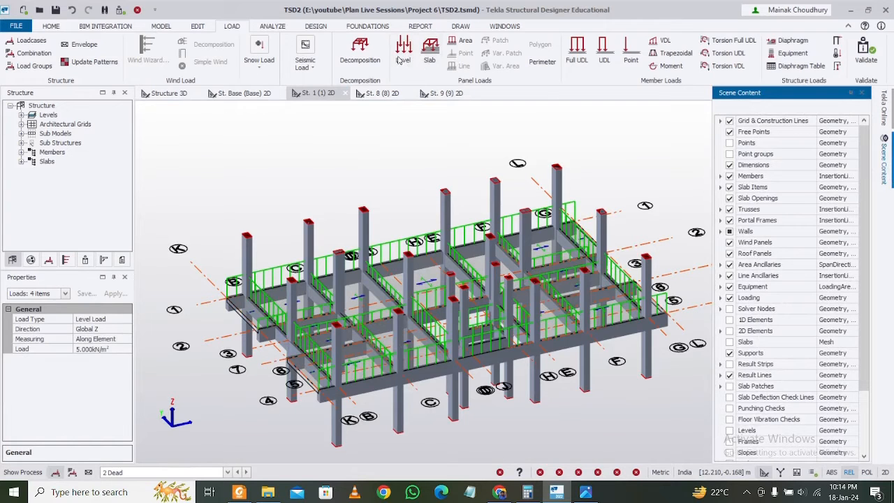
pyautogui.click(97, 347)
pyautogui.write('1')
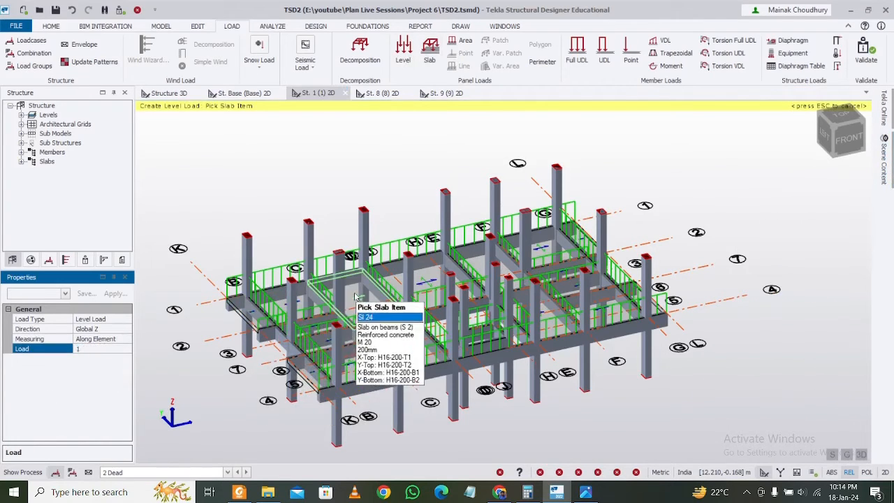
pyautogui.click(355, 296)
pyautogui.moveTo(704, 274); pyautogui.dragTo(726, 299, button='right')
pyautogui.press('Escape')
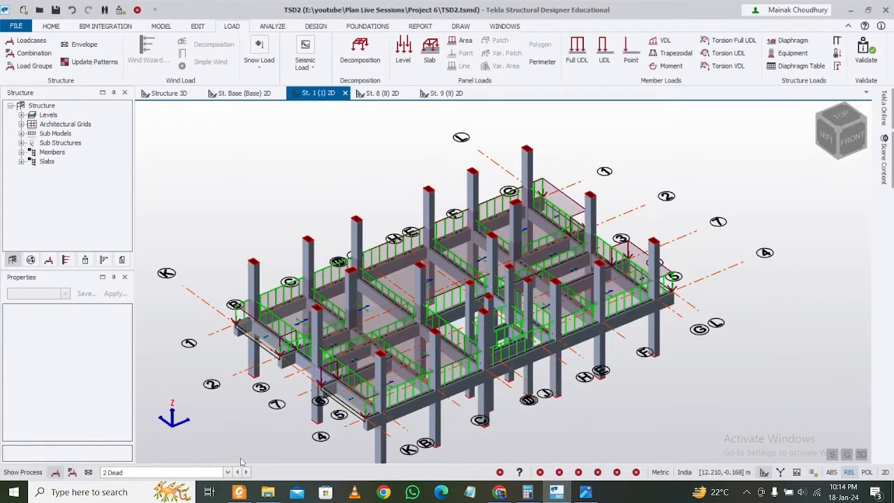
# Switch to the 4 Imposed loadcase and apply a 2 kN/m² level load to the storey 1 slabs
pyautogui.click(167, 472)
pyautogui.click(206, 453)
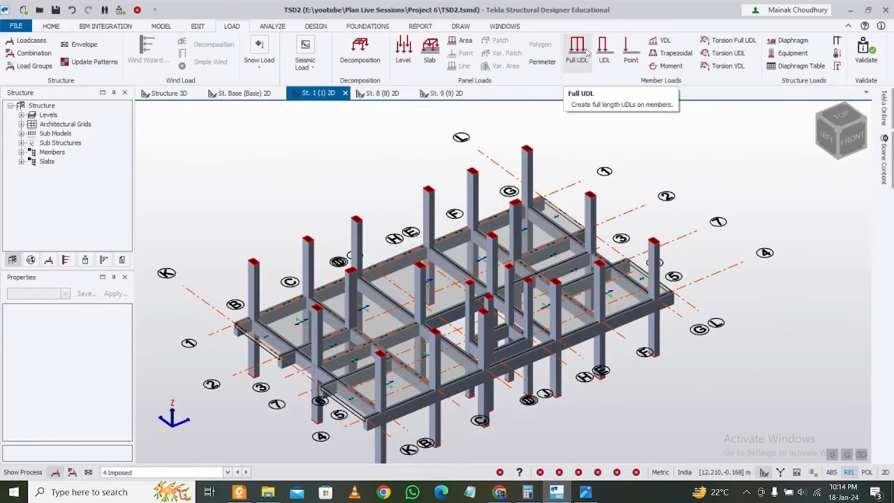
pyautogui.click(404, 52)
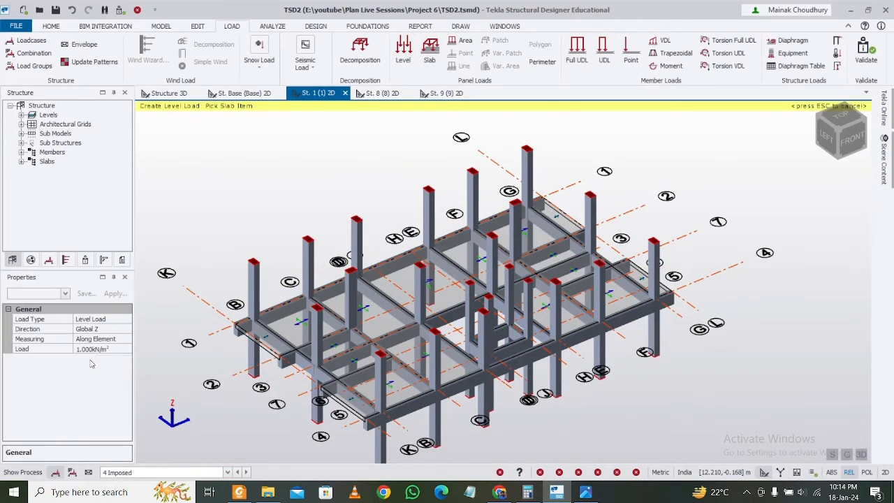
pyautogui.click(102, 350)
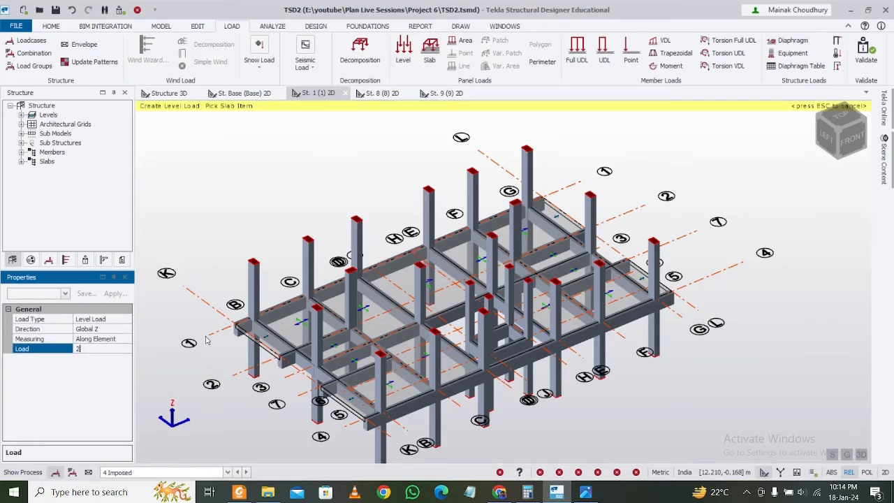
pyautogui.click(295, 318)
pyautogui.moveTo(384, 335); pyautogui.dragTo(668, 234, button='right')
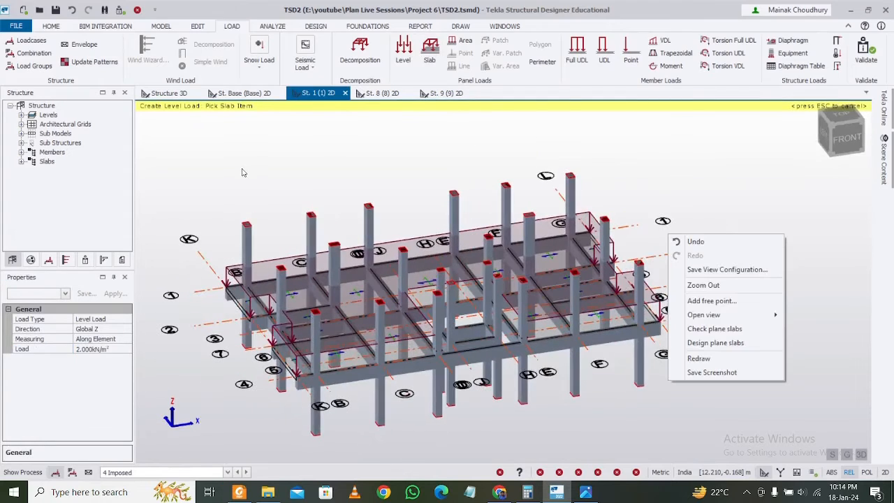
# Review the 2 Dead and 4 Imposed loads on the whole building in 3D and validate the model
pyautogui.click(168, 93)
pyautogui.moveTo(626, 253); pyautogui.dragTo(532, 303, button='right')
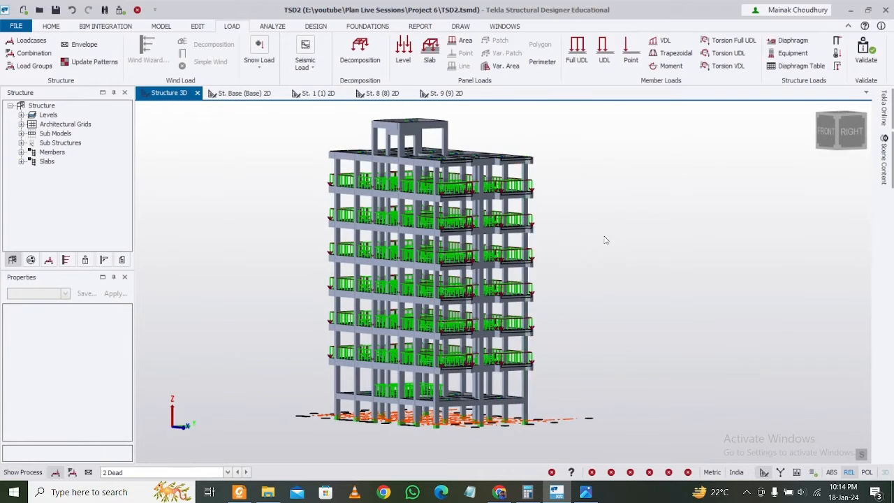
pyautogui.moveTo(618, 217); pyautogui.dragTo(640, 266, button='right')
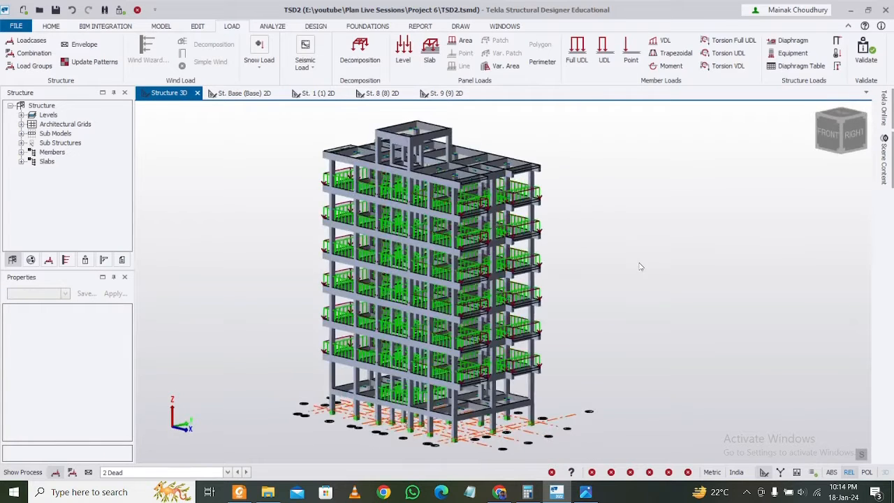
pyautogui.click(209, 475)
pyautogui.click(125, 455)
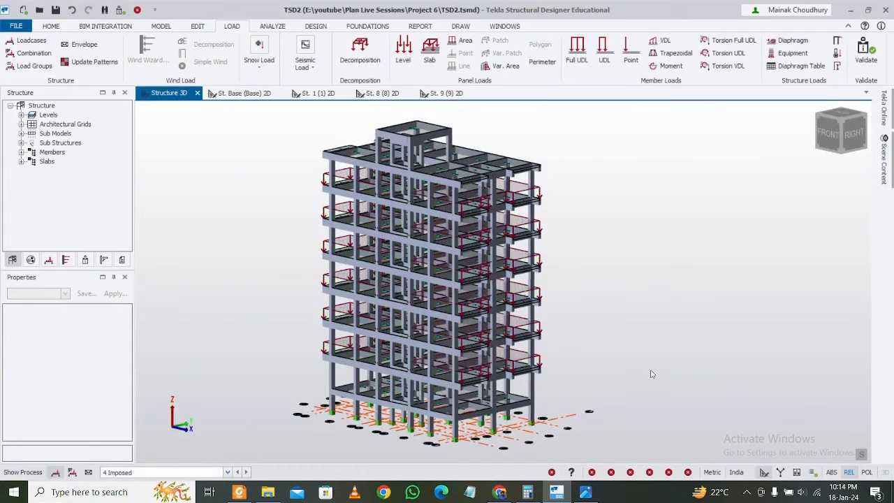
pyautogui.scroll(-1, 606, 234)
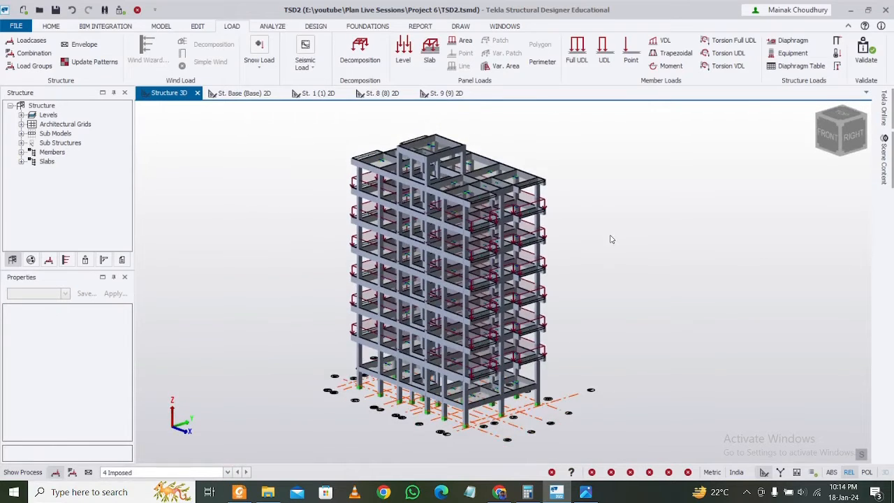
pyautogui.moveTo(658, 322); pyautogui.dragTo(567, 323, button='right')
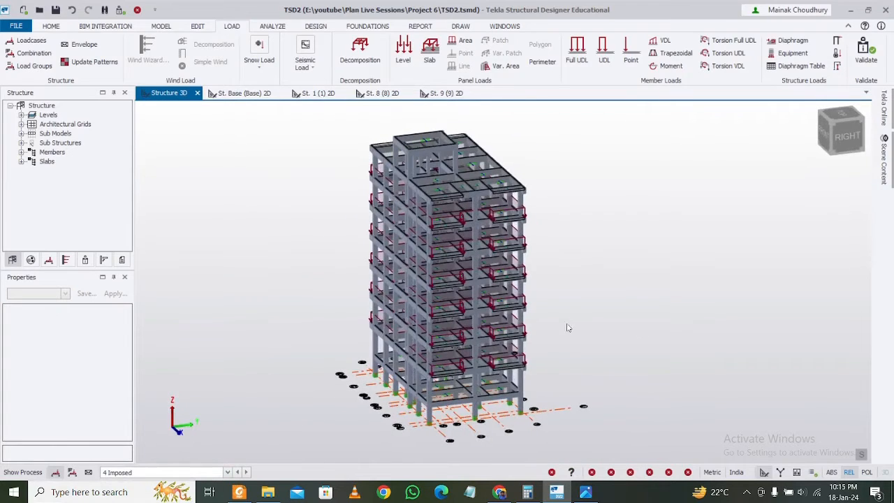
pyautogui.click(873, 52)
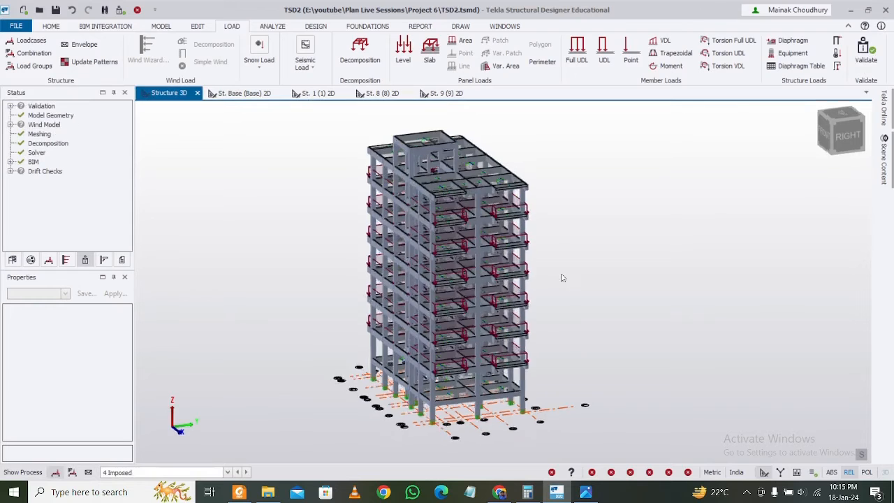
pyautogui.moveTo(562, 277); pyautogui.dragTo(651, 264, button='right')
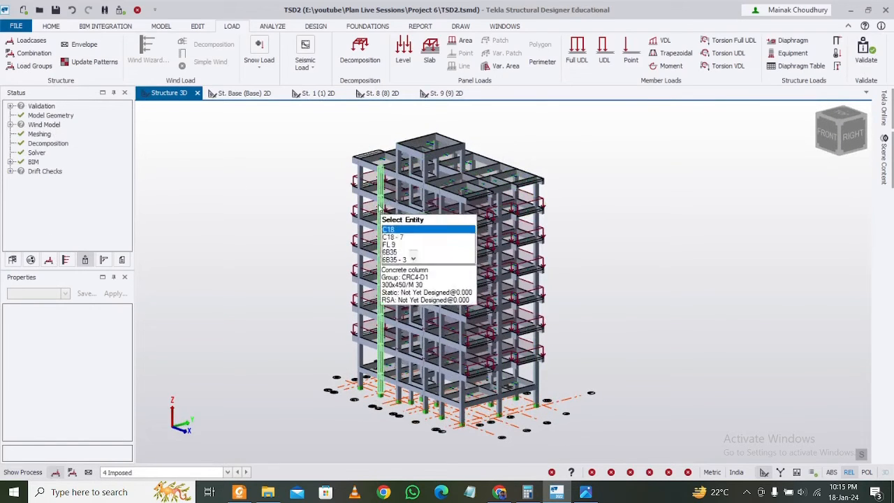
# Open the St. 7 plan view, make 2 Dead the active loadcase, and hide the slab items
pyautogui.click(12, 259)
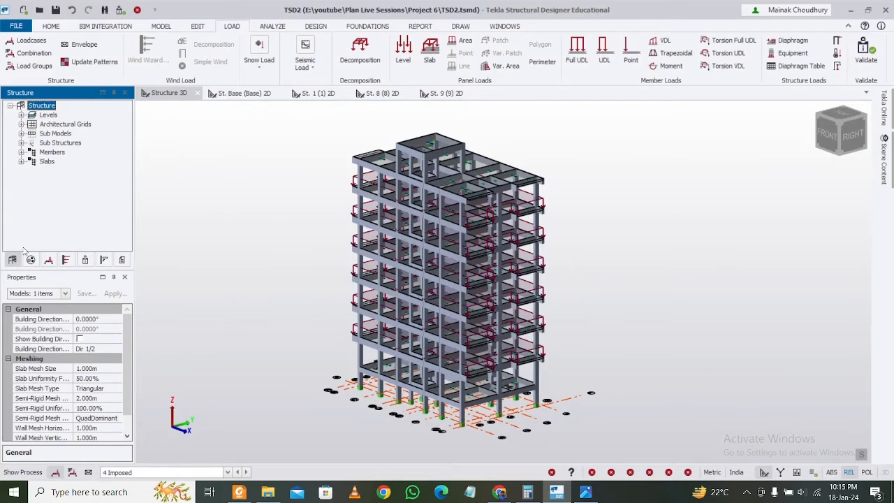
pyautogui.click(22, 116)
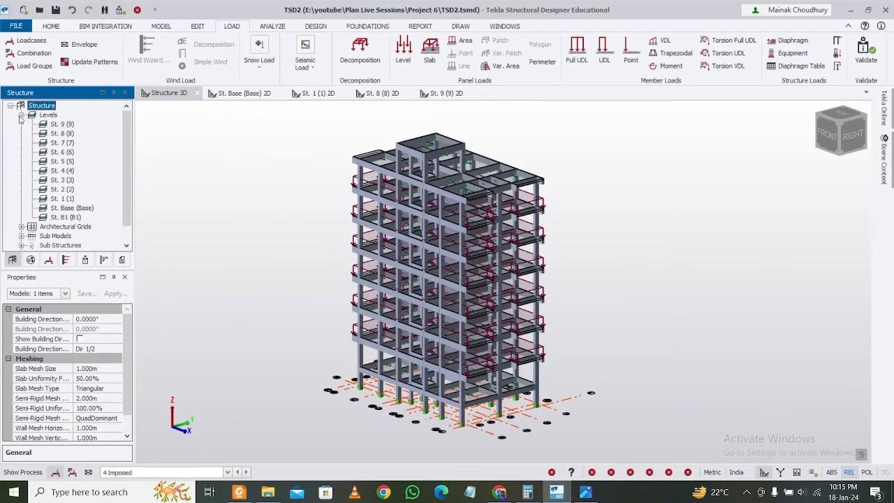
pyautogui.doubleClick(61, 142)
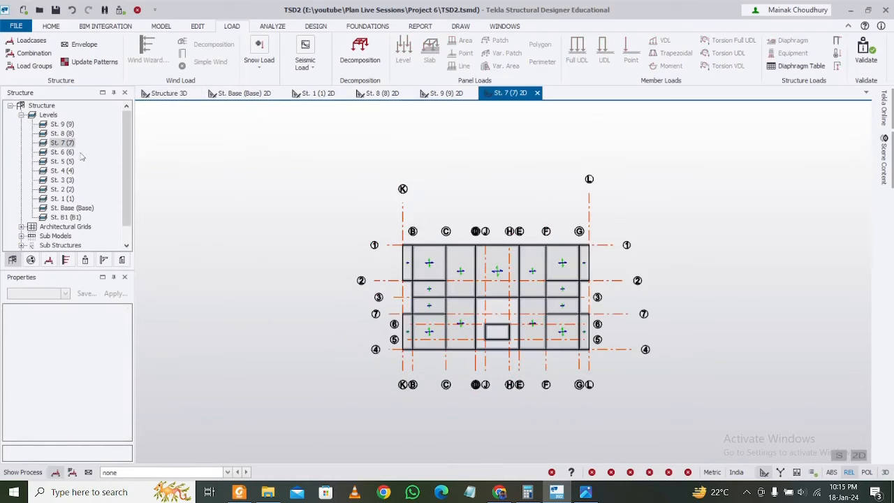
pyautogui.click(167, 472)
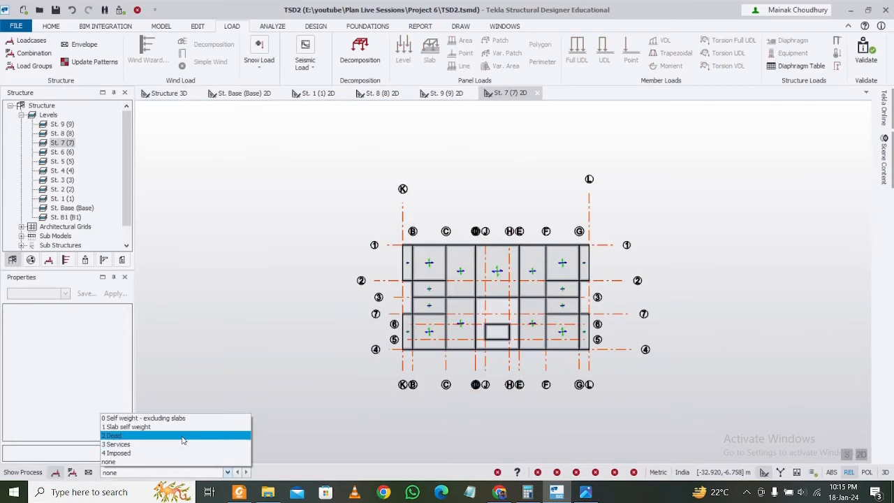
pyautogui.click(184, 437)
pyautogui.scroll(2, 557, 386)
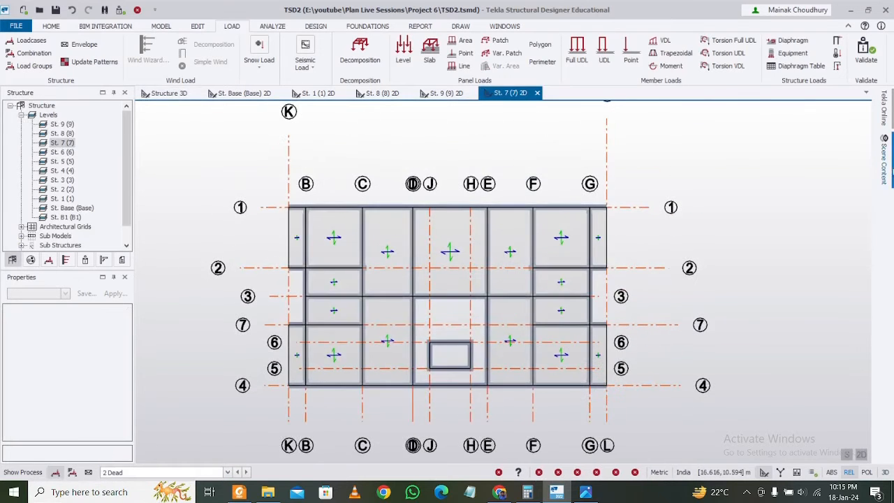
pyautogui.moveTo(886, 155)
pyautogui.click(729, 187)
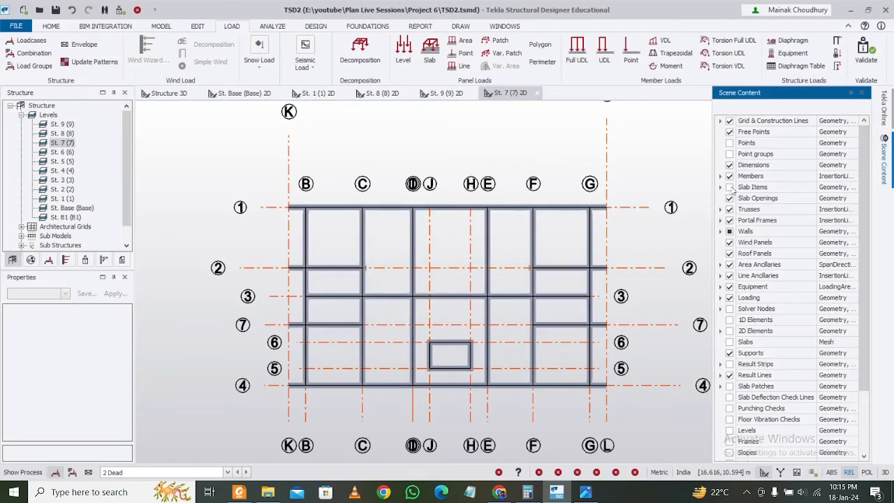
pyautogui.click(404, 61)
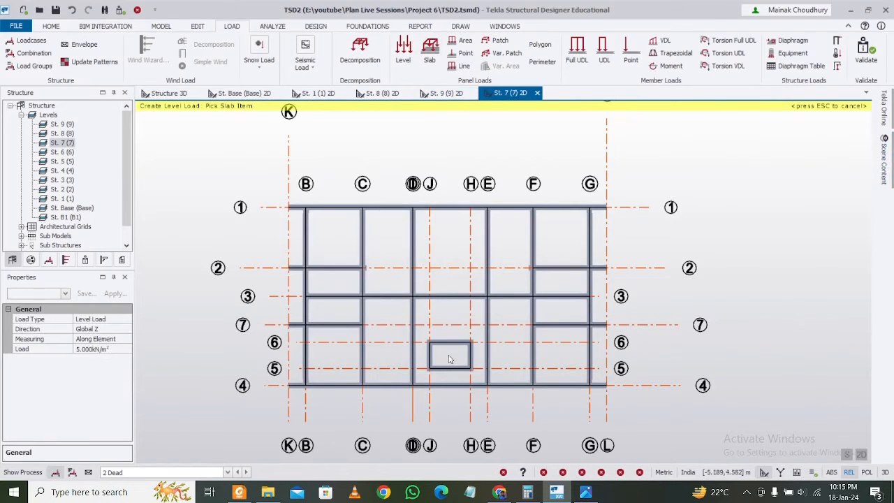
pyautogui.click(586, 497)
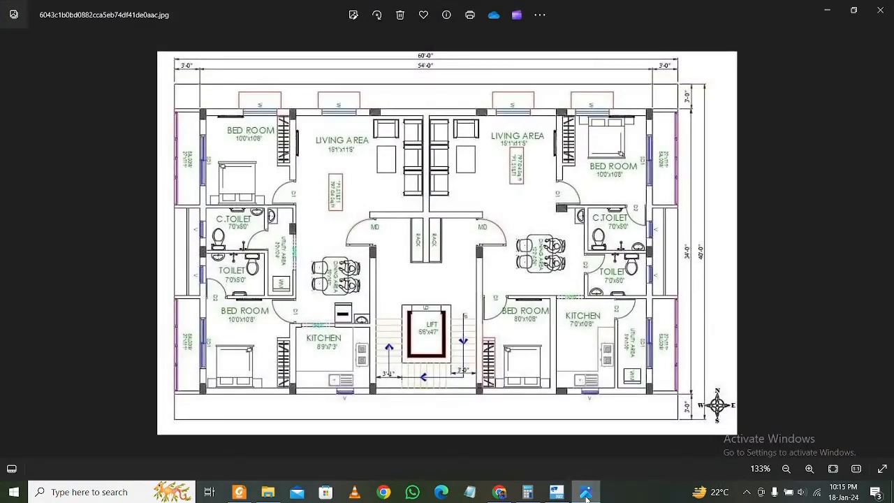
pyautogui.click(586, 497)
pyautogui.click(586, 497)
pyautogui.click(585, 496)
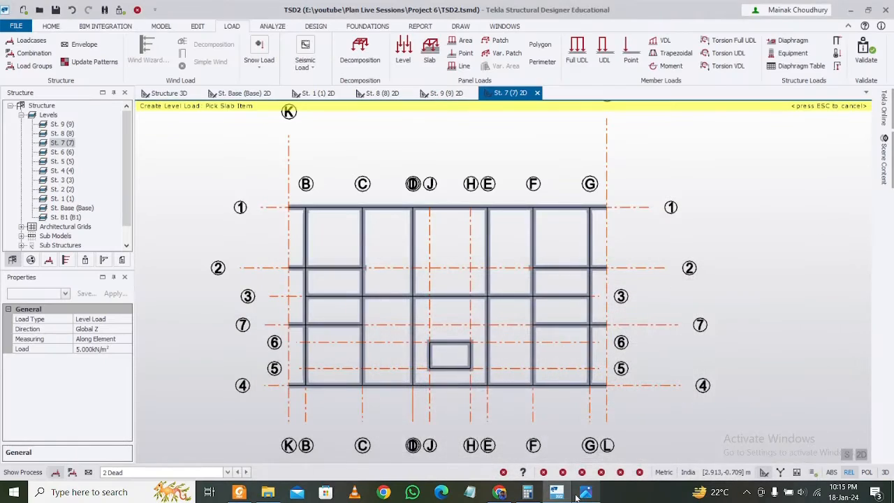
pyautogui.click(98, 349)
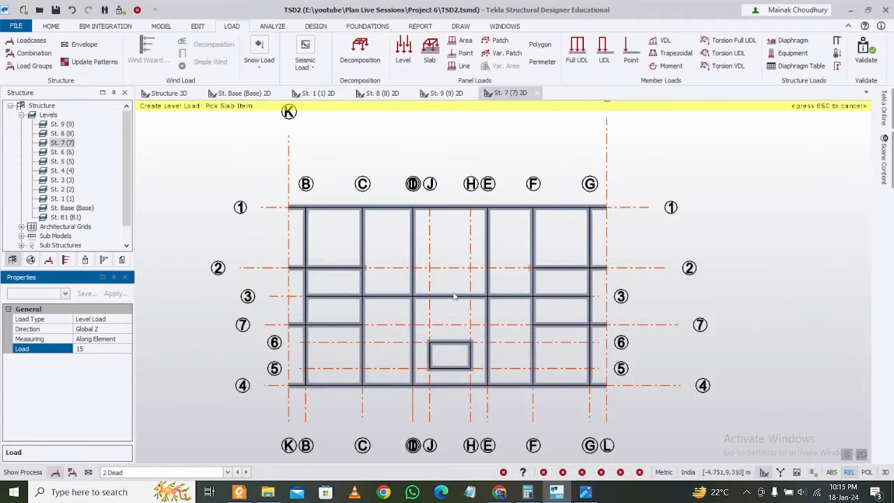
# Apply a 15 kN/m full UDL to the storey 7 beams around the lift opening and the D–E bay between grids 3 and 4
pyautogui.click(574, 50)
pyautogui.click(77, 348)
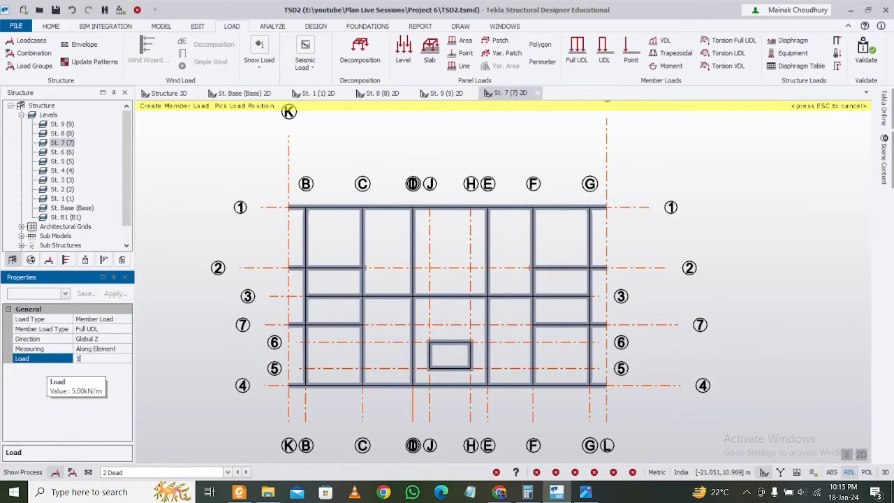
pyautogui.press('Return')
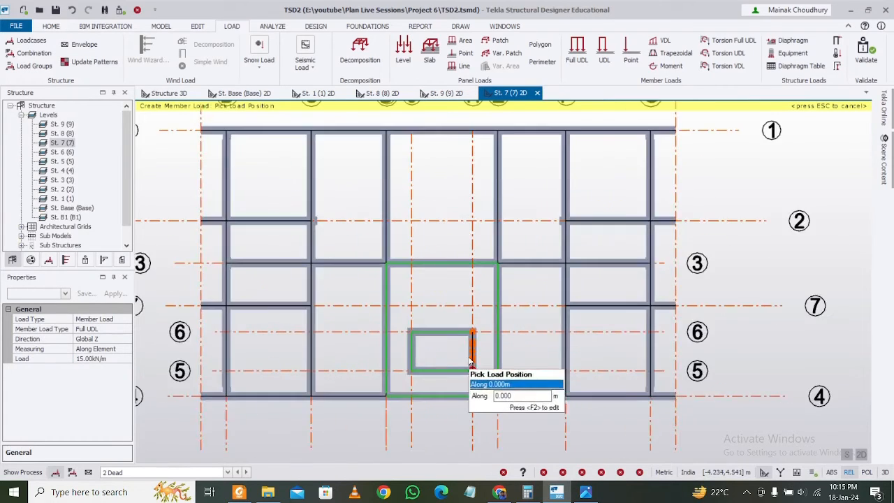
pyautogui.scroll(2, 465, 363)
pyautogui.scroll(-2, 491, 356)
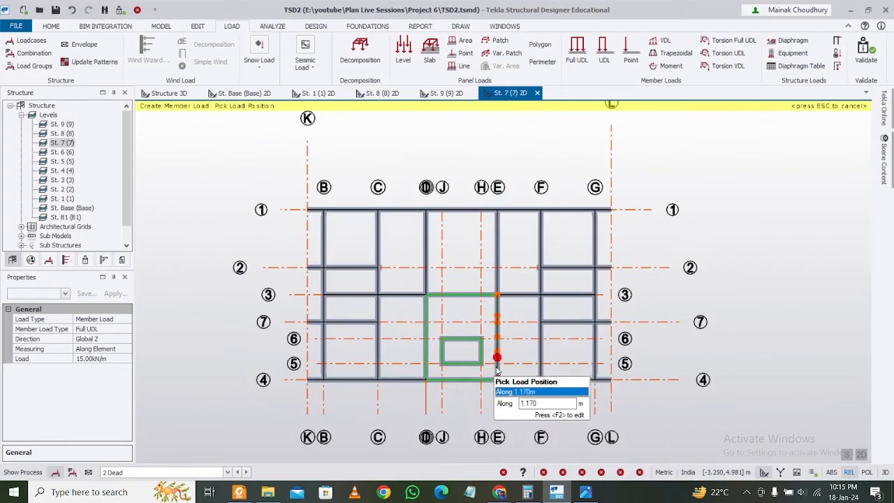
# Calculate 5 × 0.75 in Calculator and apply a 4 kN/m full UDL to the storey 7 grid B beams and the K–B overhangs on grids 4 and 7
pyautogui.click(105, 358)
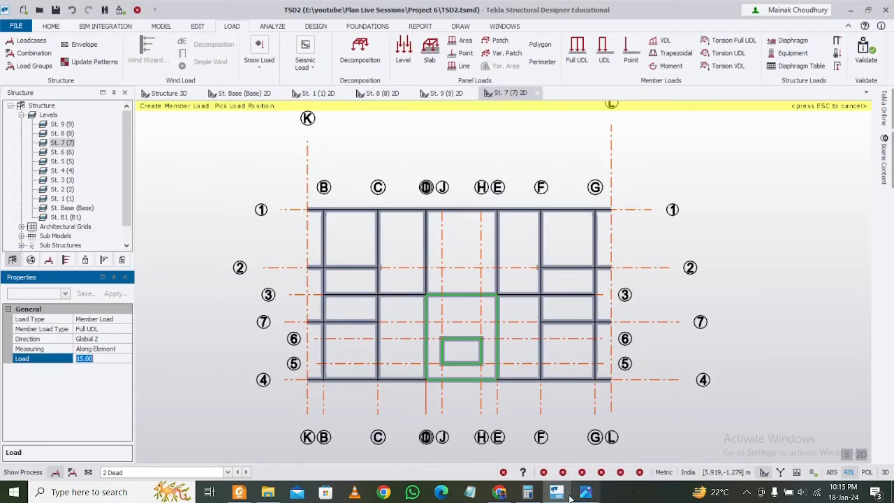
pyautogui.click(528, 492)
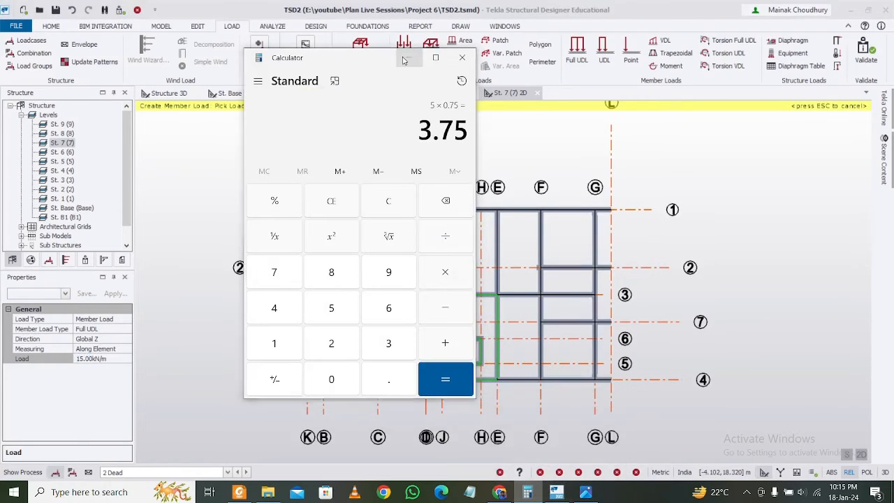
pyautogui.click(64, 442)
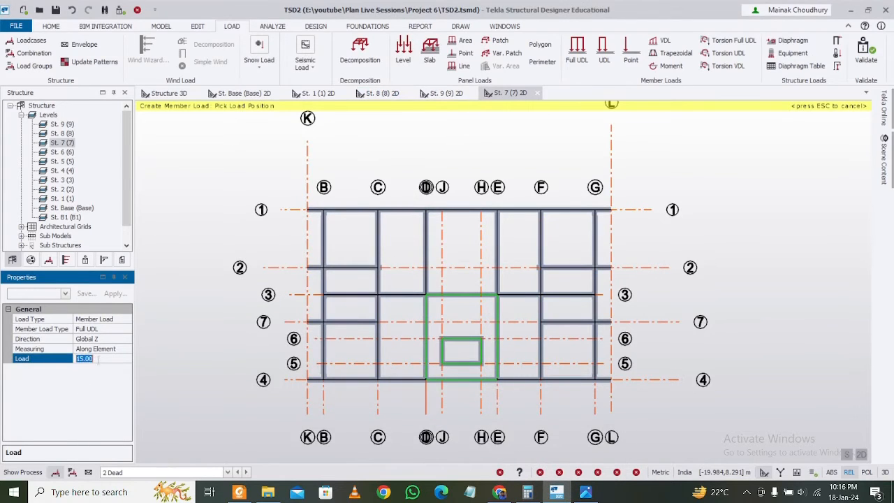
pyautogui.write('4')
pyautogui.press('Return')
pyautogui.scroll(4, 314, 309)
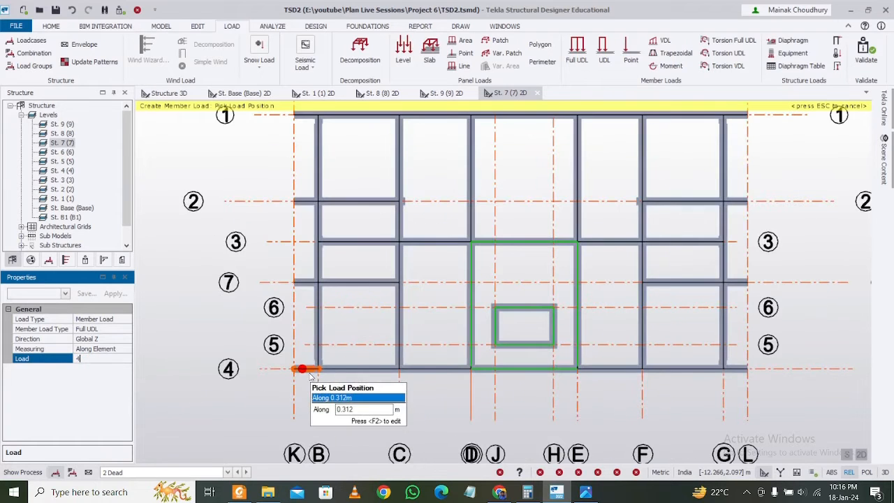
pyautogui.click(295, 284)
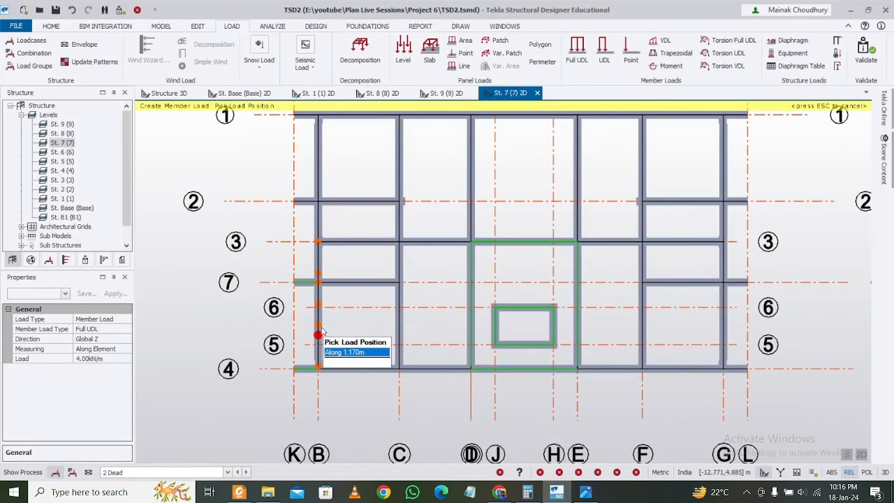
pyautogui.click(320, 273)
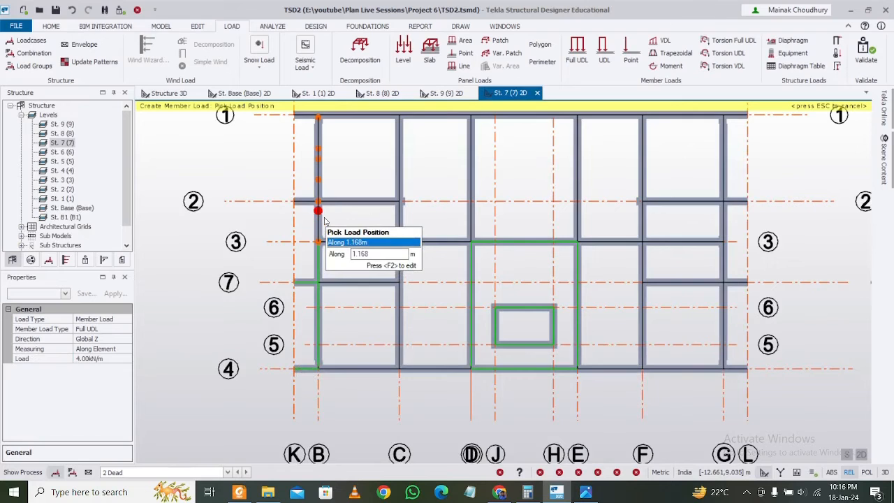
pyautogui.click(324, 221)
# Apply the 4 kN/m full UDL to all storey 7 beams along grid 1 from K to L
pyautogui.moveTo(364, 217); pyautogui.dragTo(315, 316, button='middle')
pyautogui.click(249, 217)
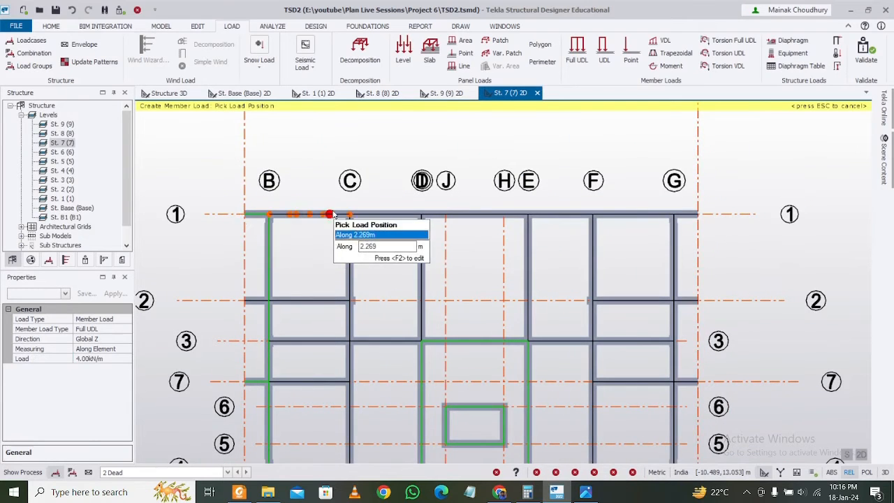
pyautogui.click(325, 214)
pyautogui.click(399, 214)
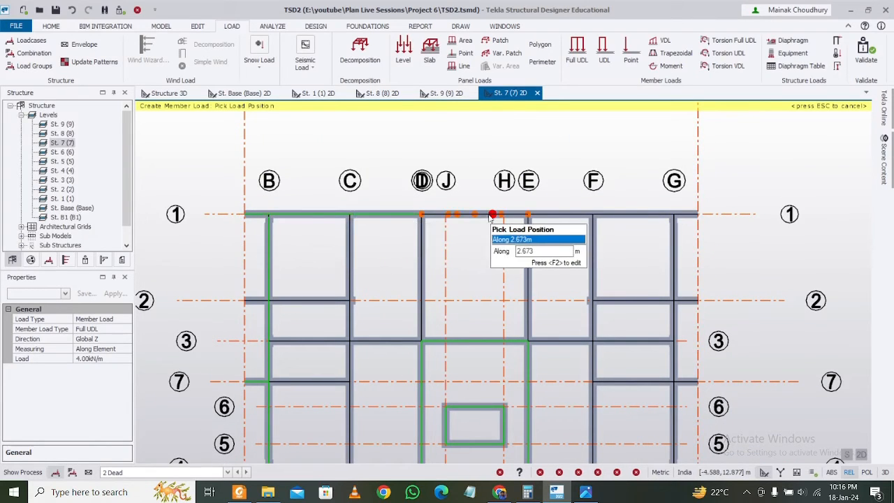
pyautogui.click(490, 215)
pyautogui.click(565, 215)
pyautogui.click(623, 215)
pyautogui.click(692, 215)
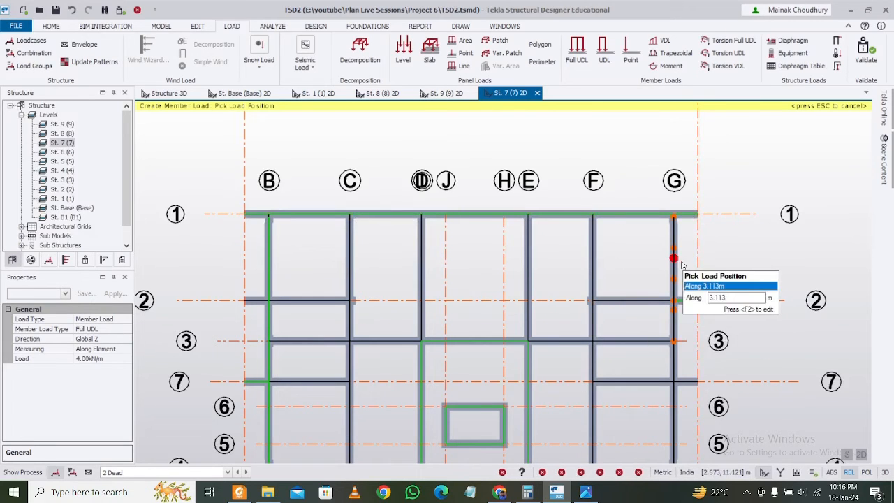
# Apply the 4 kN/m full UDL to the grid G beams, the G–L overhang on grid 7, and the remaining unloaded beams along grid 4
pyautogui.click(681, 266)
pyautogui.click(690, 384)
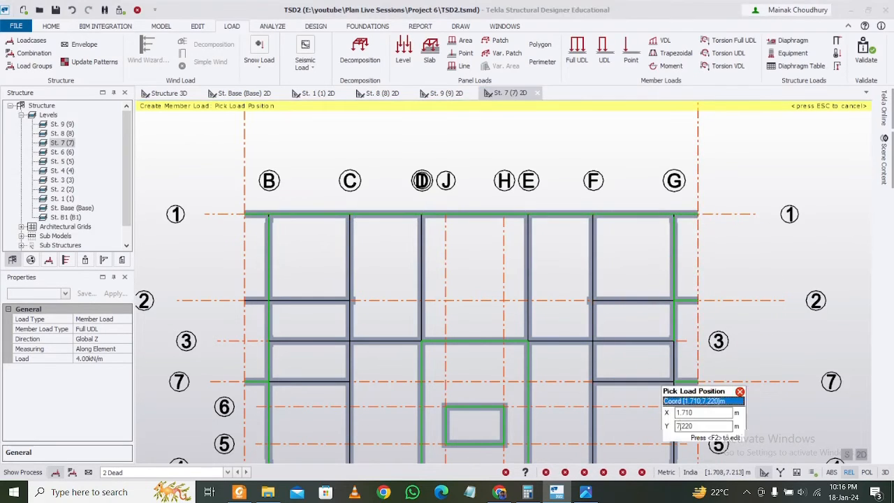
pyautogui.click(683, 438)
pyautogui.moveTo(677, 373); pyautogui.dragTo(577, 194, button='middle')
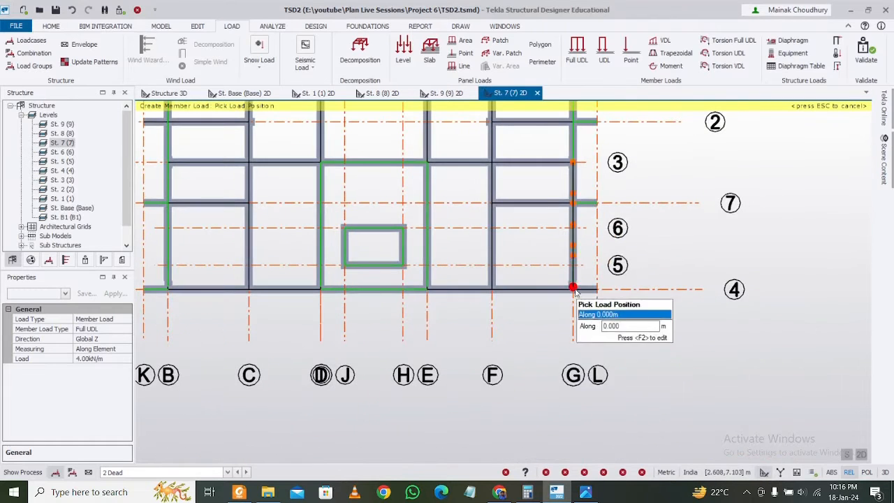
pyautogui.click(592, 298)
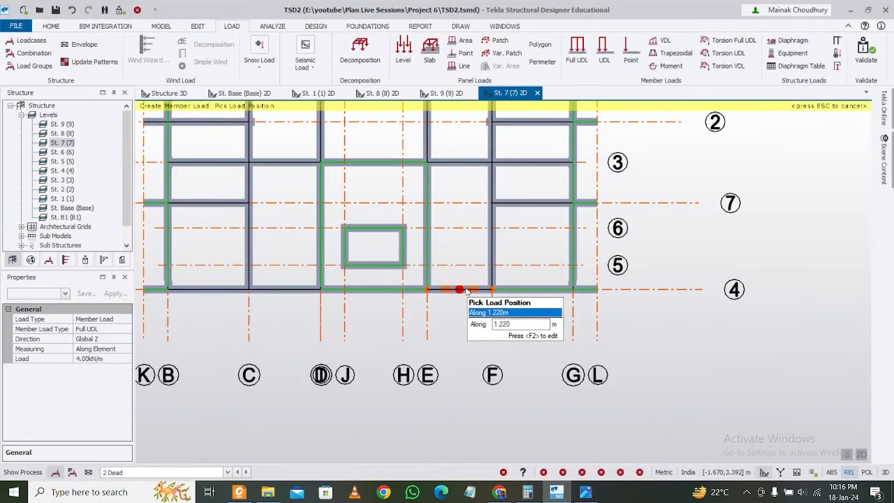
pyautogui.click(269, 288)
pyautogui.click(200, 289)
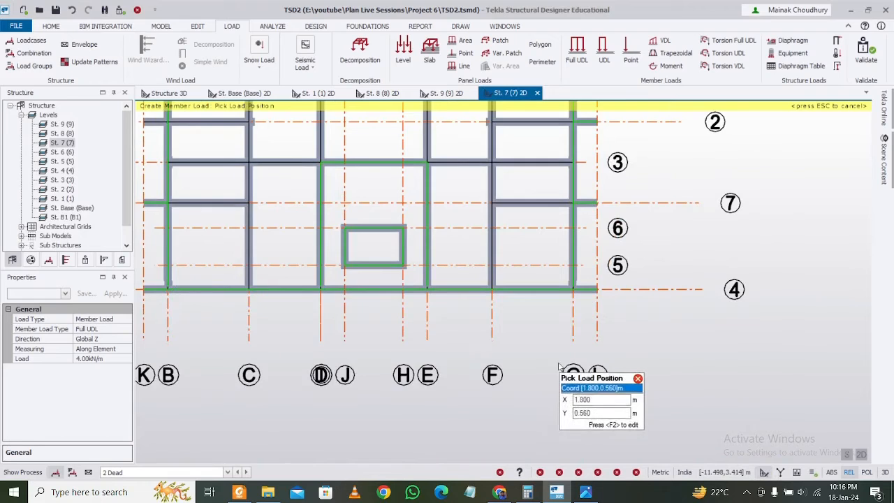
# Show the slab items again and apply a 2 kN/m² dead level load to the storey 7 slabs
pyautogui.scroll(-2, 559, 366)
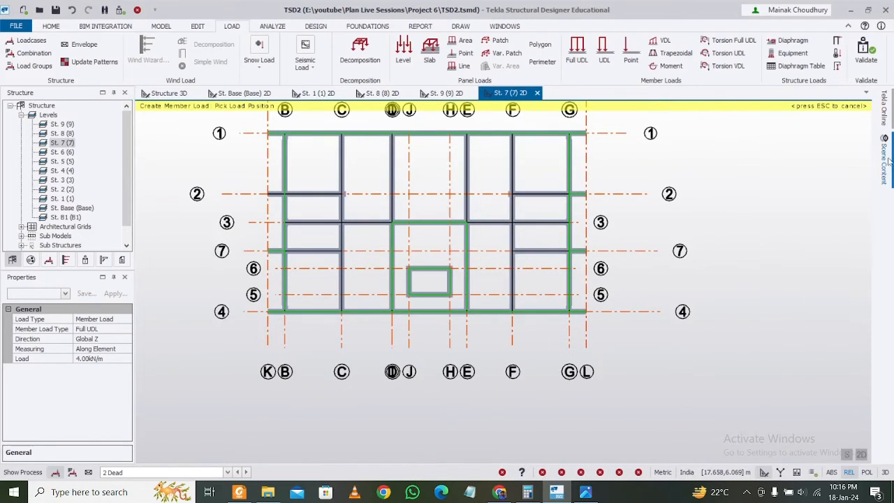
pyautogui.moveTo(883, 160)
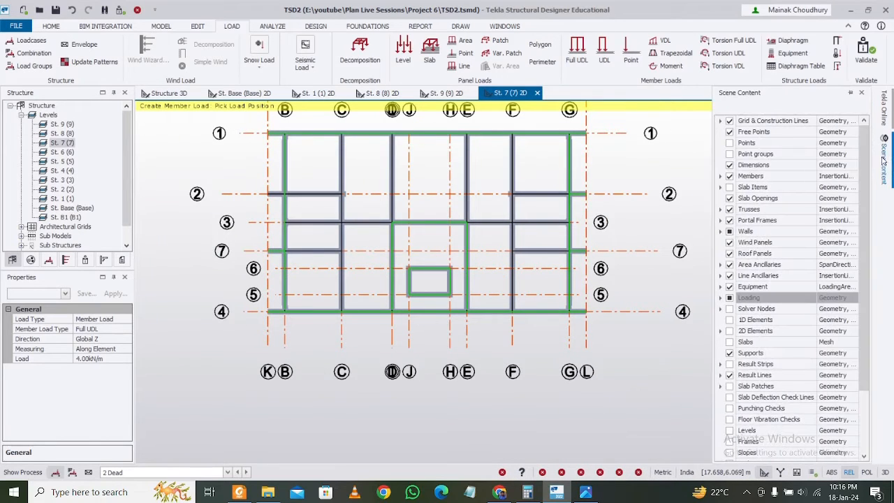
pyautogui.click(729, 188)
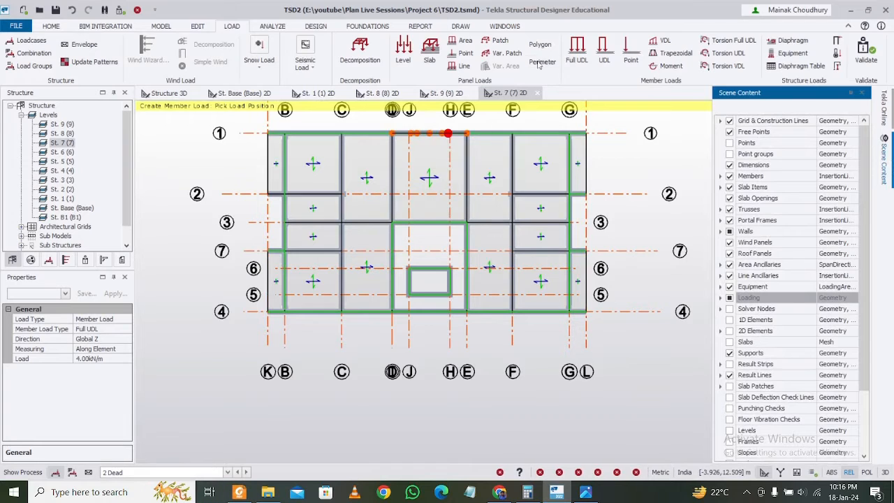
pyautogui.click(403, 49)
pyautogui.click(103, 347)
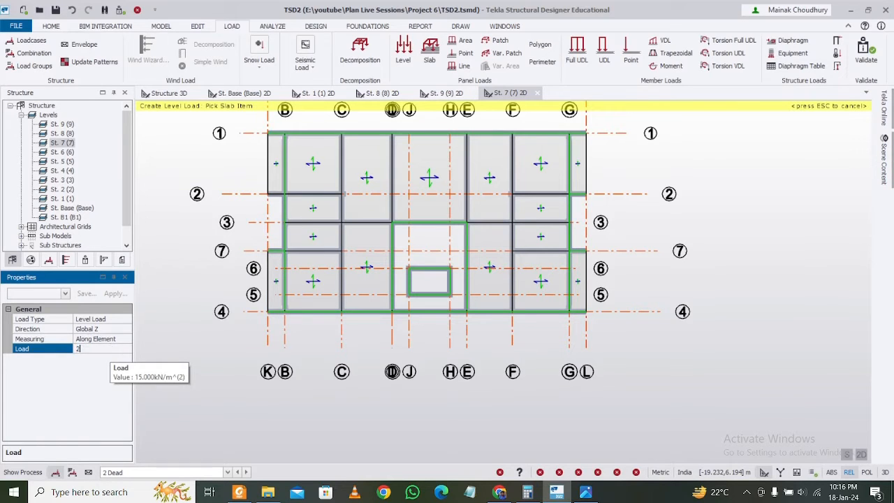
pyautogui.click(352, 250)
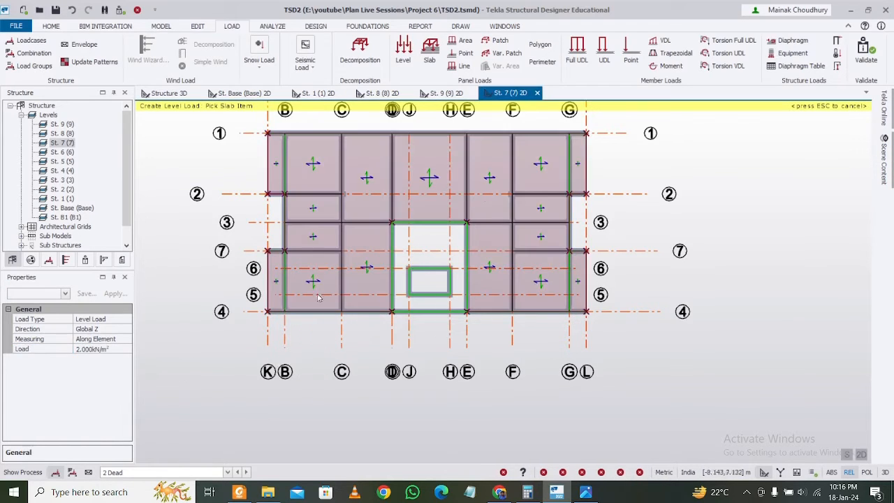
# Switch to the 4 Imposed loadcase and apply a 2 kN/m² level load to the storey 7 slabs
pyautogui.click(208, 472)
pyautogui.click(214, 453)
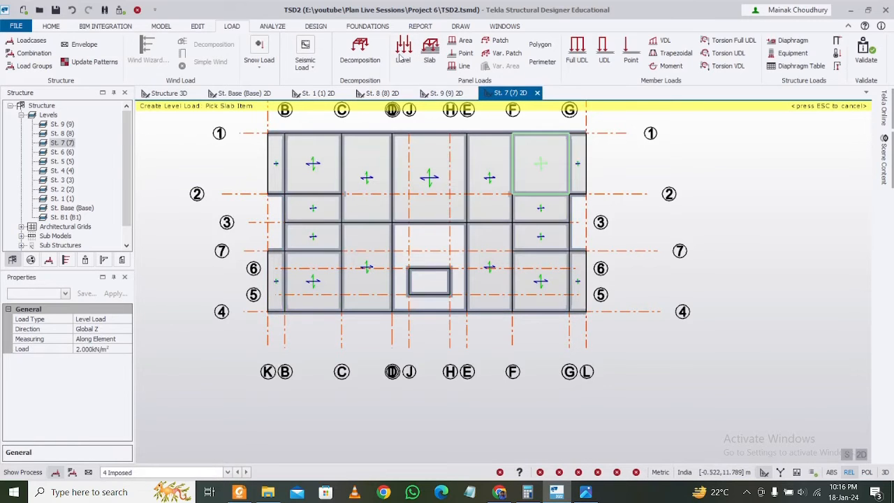
pyautogui.click(359, 268)
# Review the 4 Imposed and 2 Dead loads on the whole building in the 3D structure view
pyautogui.click(162, 93)
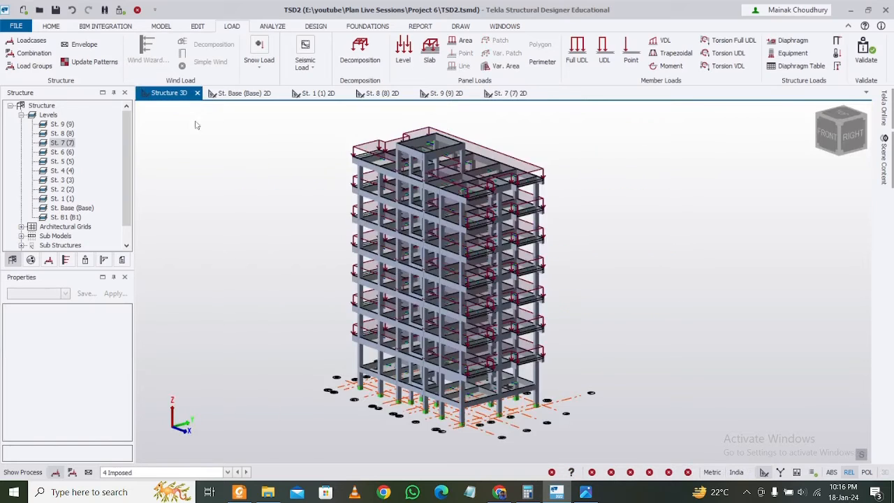
pyautogui.click(190, 473)
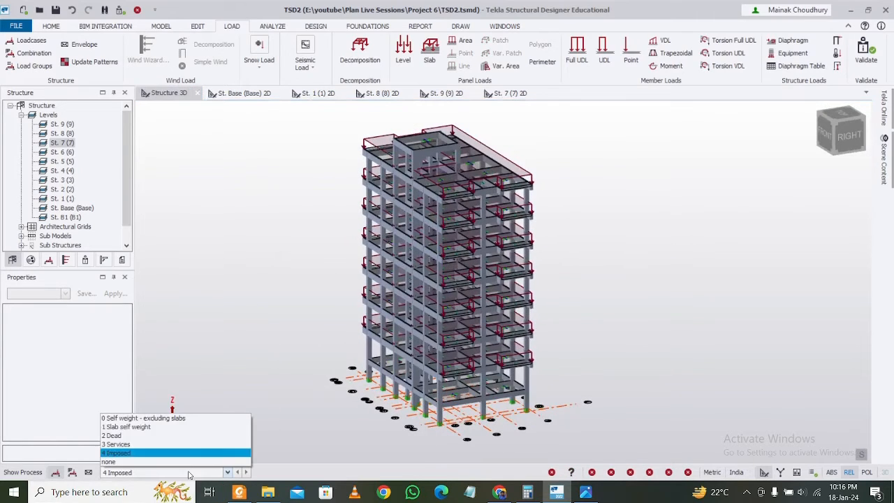
pyautogui.click(185, 436)
pyautogui.moveTo(300, 419); pyautogui.dragTo(257, 428, button='middle')
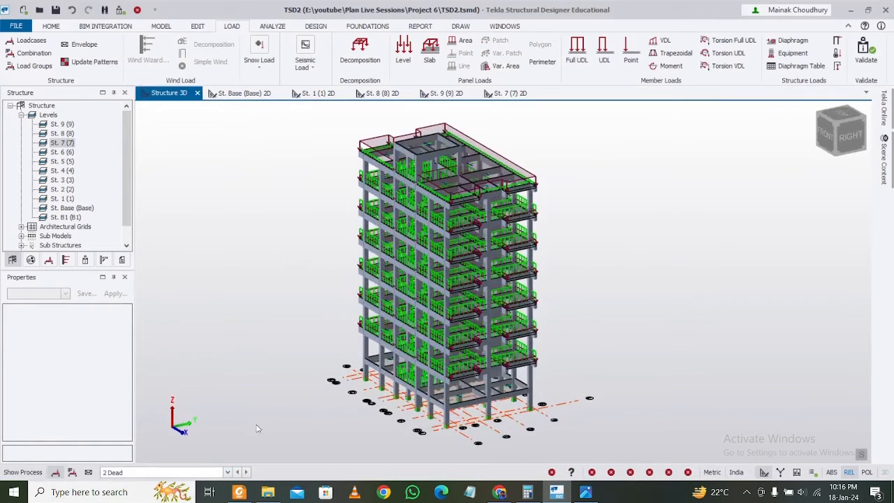
pyautogui.moveTo(354, 425); pyautogui.dragTo(472, 397, button='middle')
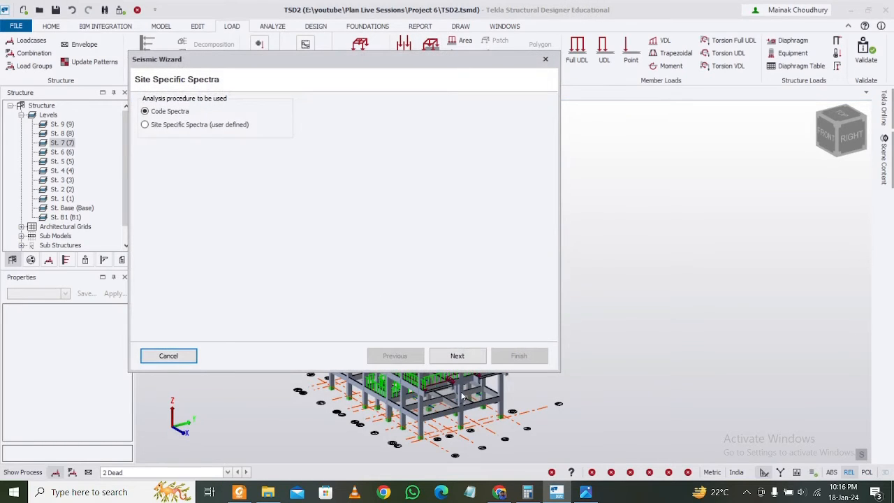
# Start the Seismic Wizard with Code Spectra, ignore seismic at St. Base and below, and set Zone V with importance factor 1.0
pyautogui.click(455, 356)
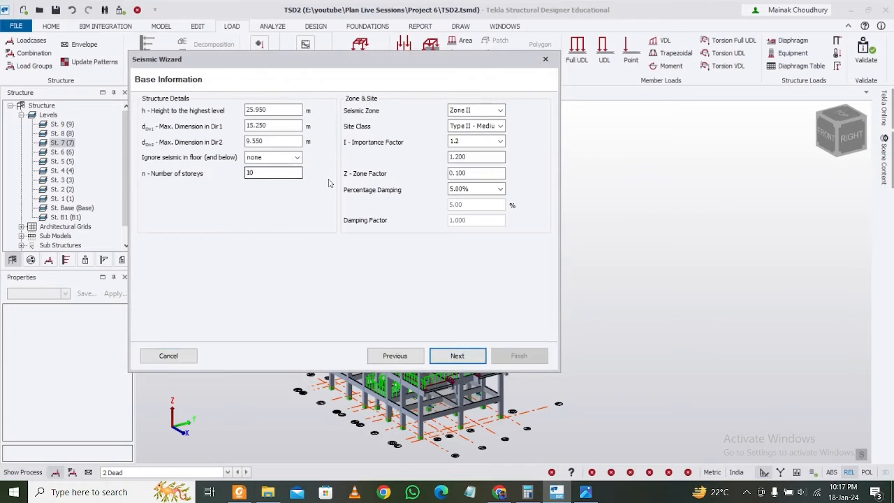
pyautogui.click(276, 160)
pyautogui.click(274, 244)
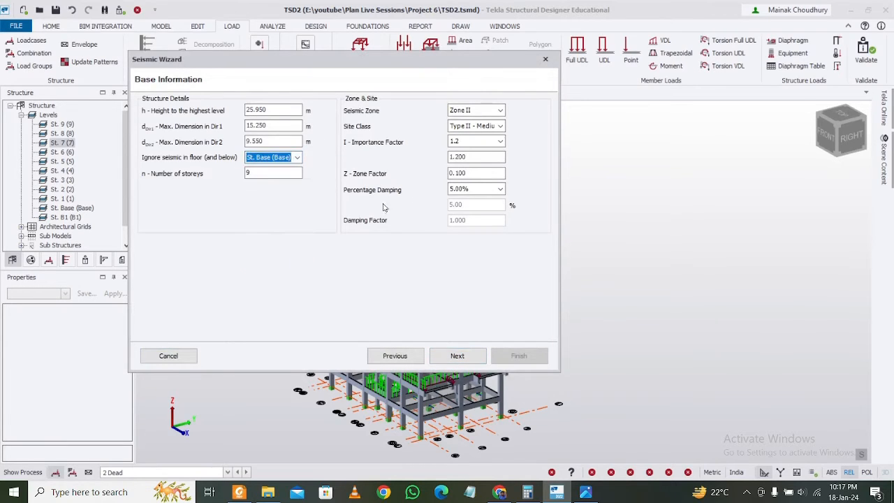
pyautogui.click(486, 111)
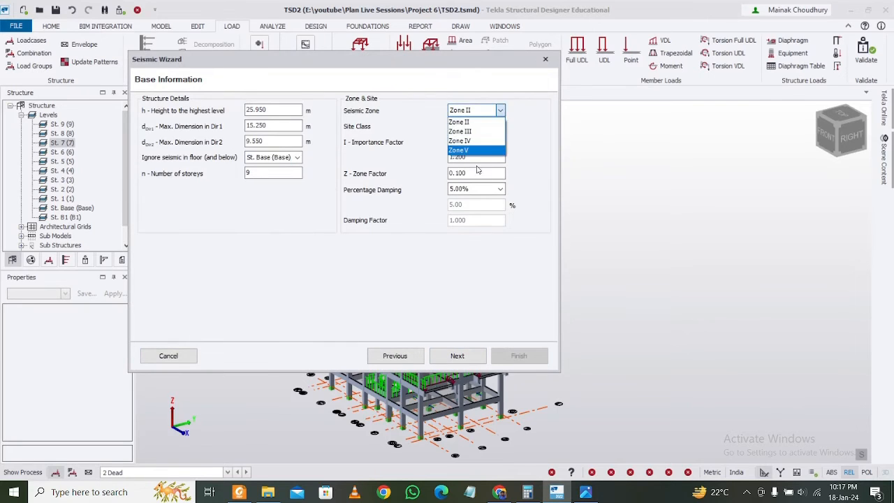
pyautogui.click(478, 150)
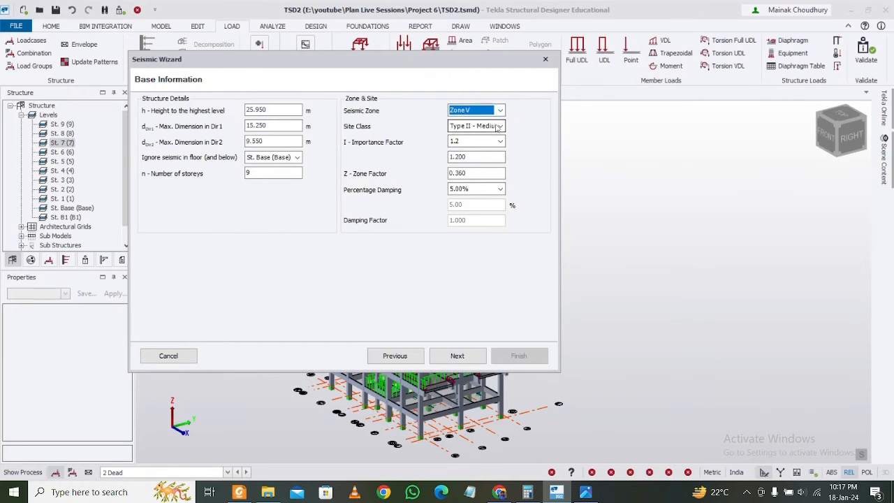
pyautogui.click(489, 145)
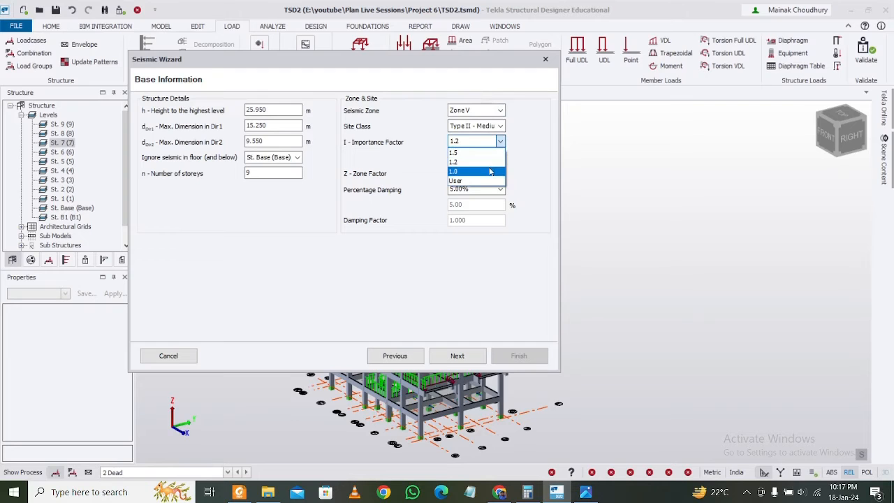
pyautogui.click(490, 172)
pyautogui.moveTo(444, 63); pyautogui.dragTo(461, 112)
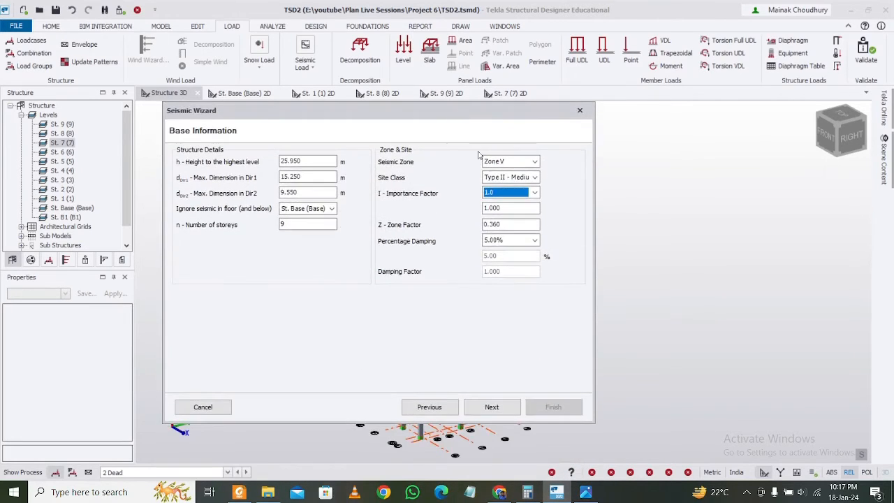
# Recheck the base information and accept no plan or vertical irregularities with Modal Response Spectrum Analysis as the procedure
pyautogui.click(507, 406)
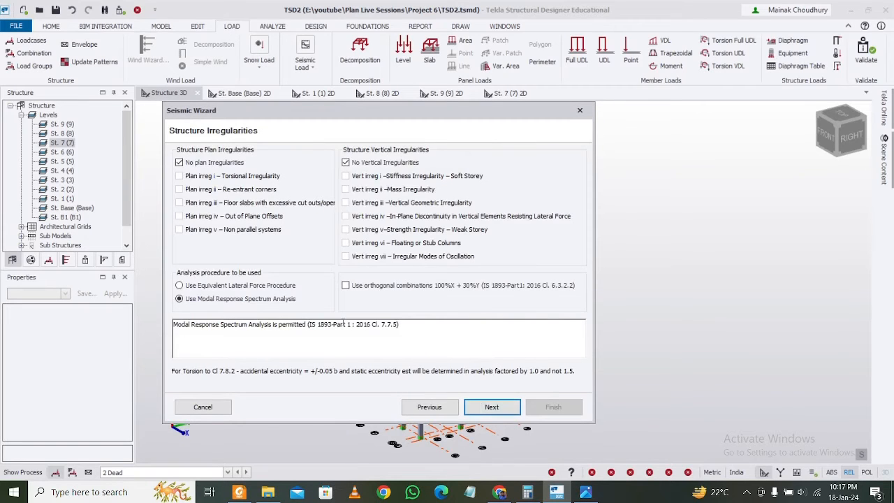
pyautogui.click(452, 407)
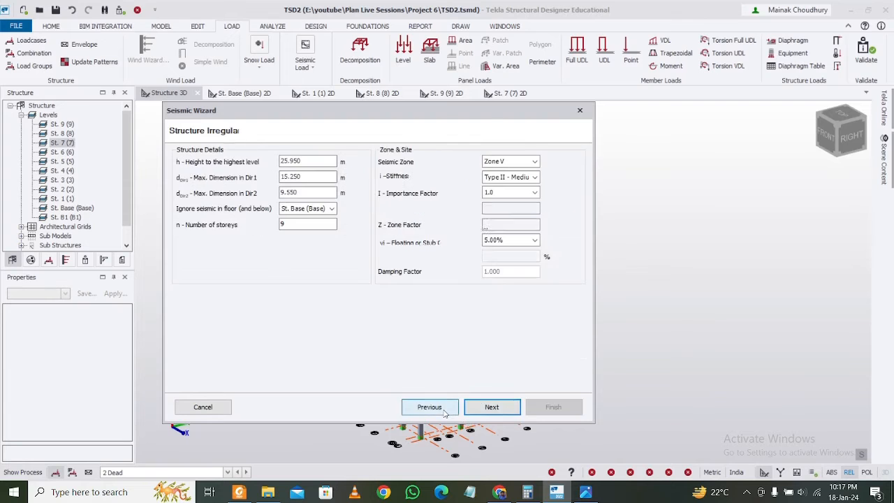
pyautogui.moveTo(496, 117); pyautogui.dragTo(469, 119)
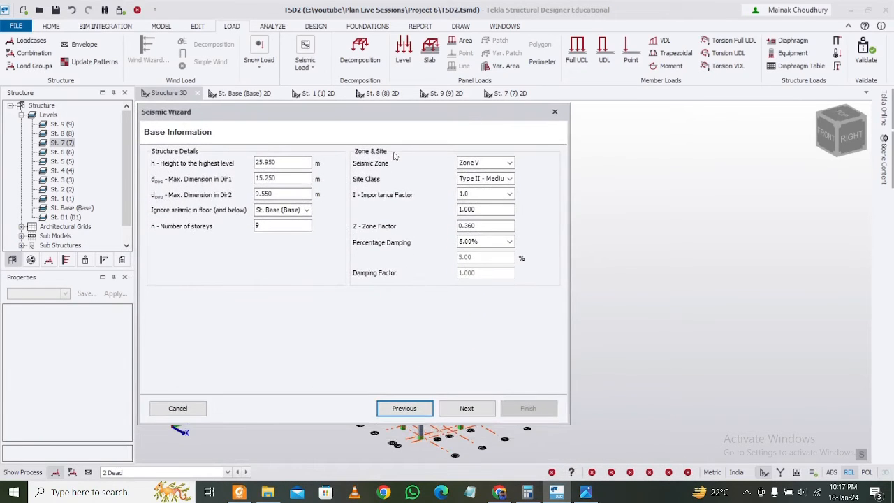
pyautogui.click(479, 416)
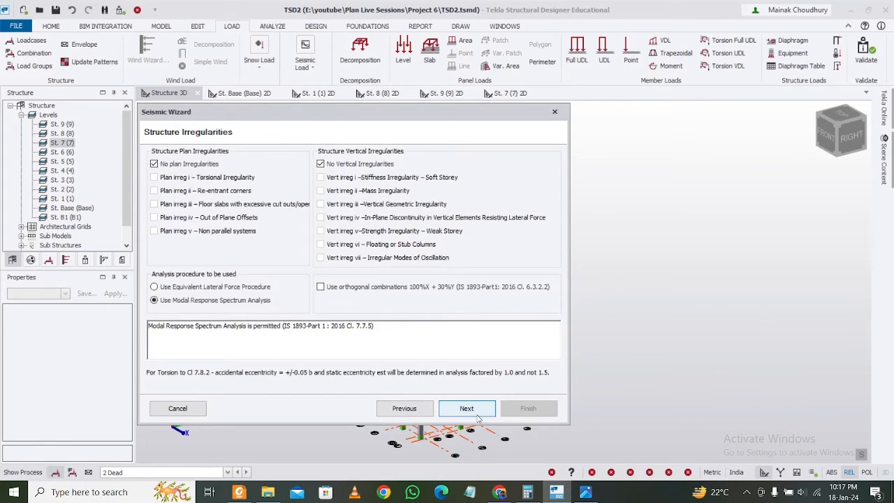
pyautogui.click(479, 416)
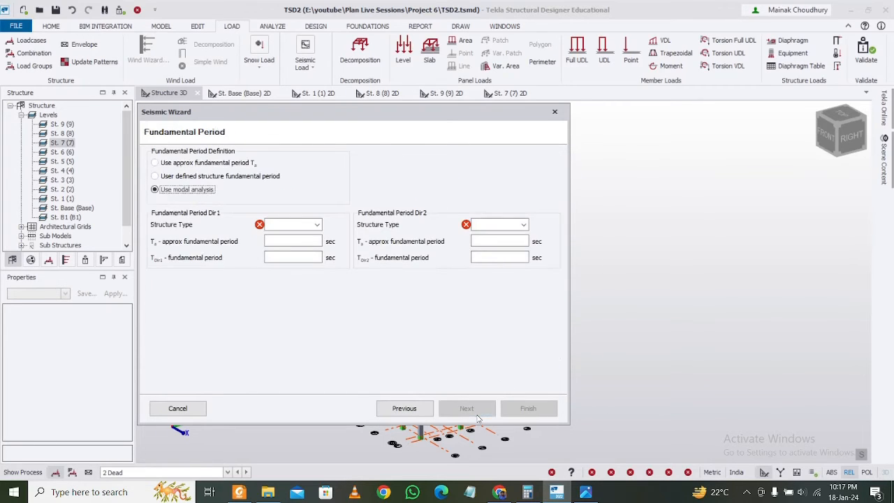
# Set the fundamental period's structure type to RC MRF Buildings without any masonry infills in both directions, keeping modal analysis
pyautogui.click(318, 224)
pyautogui.click(307, 235)
pyautogui.click(488, 224)
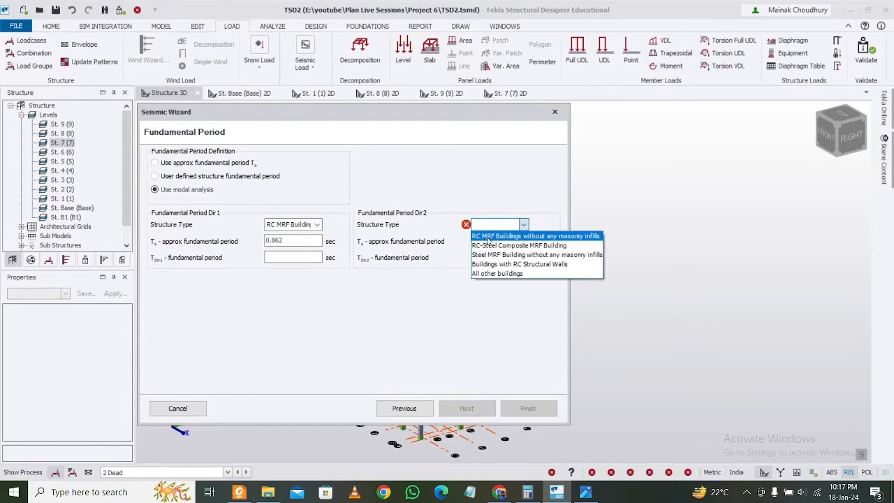
pyautogui.click(488, 236)
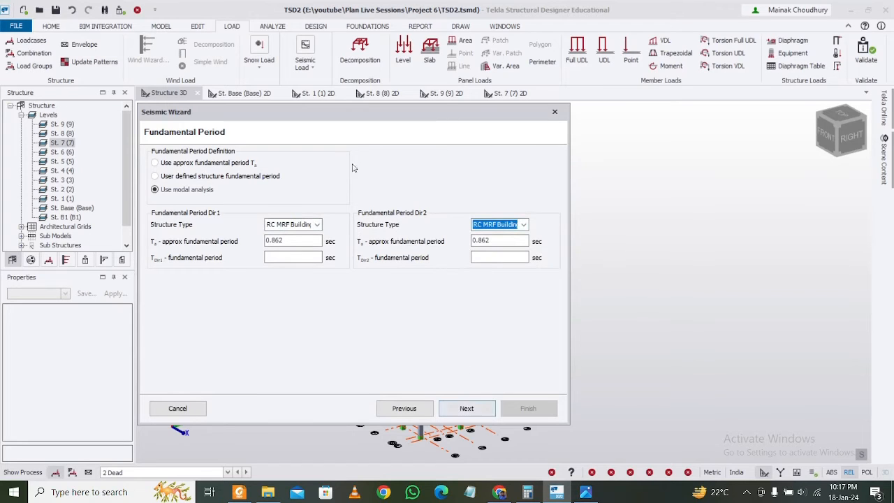
pyautogui.click(486, 407)
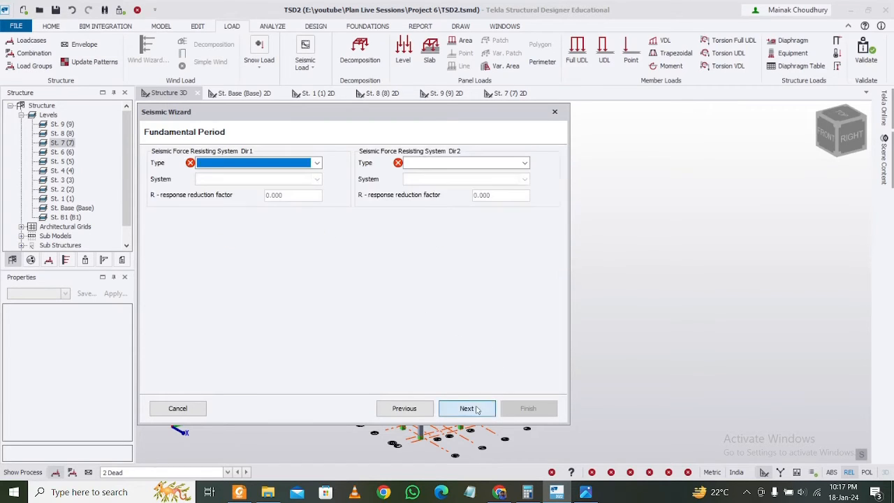
# Define the seismic force resisting system in both directions as Moment Frame Systems, RC building with SMRF
pyautogui.click(300, 163)
pyautogui.click(299, 174)
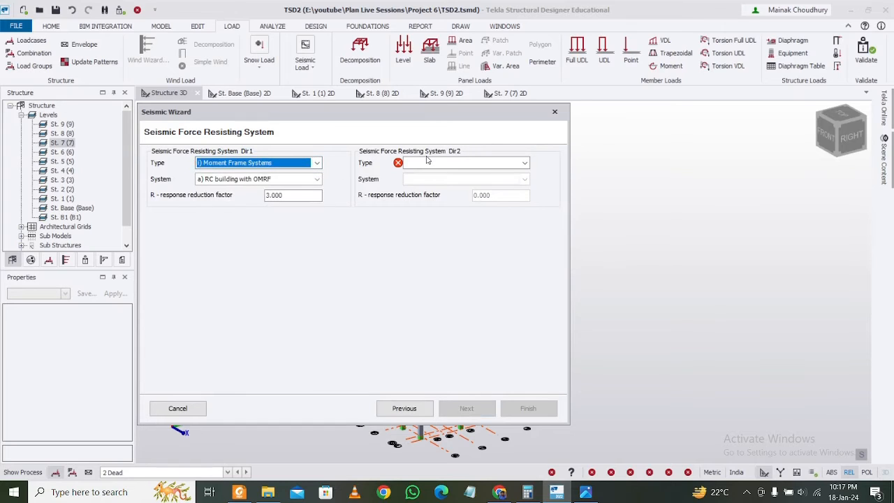
pyautogui.click(427, 163)
pyautogui.click(428, 173)
pyautogui.click(305, 178)
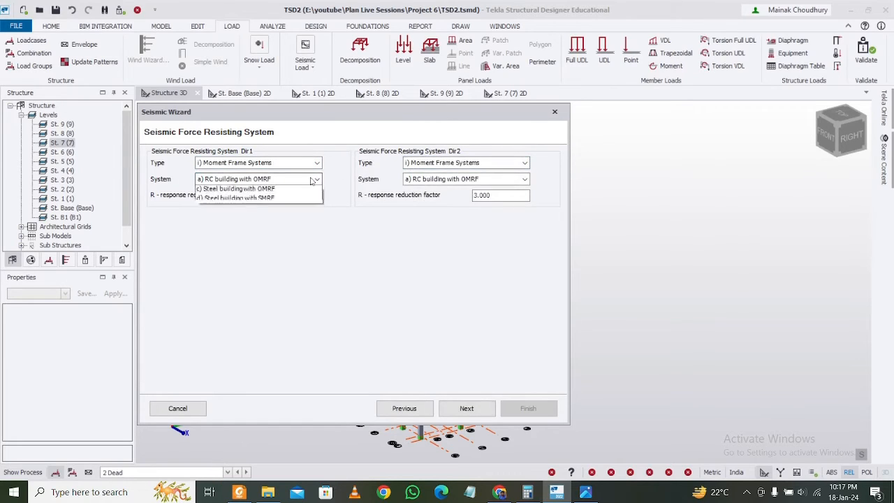
pyautogui.click(302, 201)
pyautogui.click(422, 179)
pyautogui.click(427, 201)
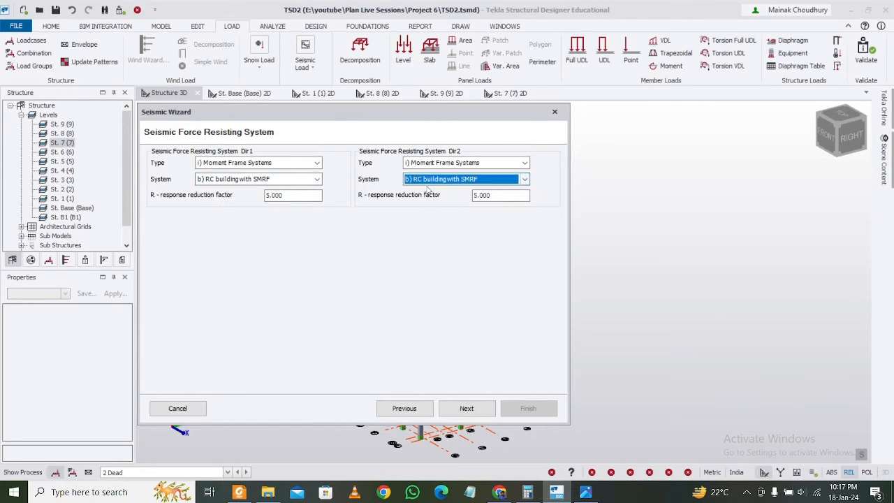
pyautogui.click(471, 408)
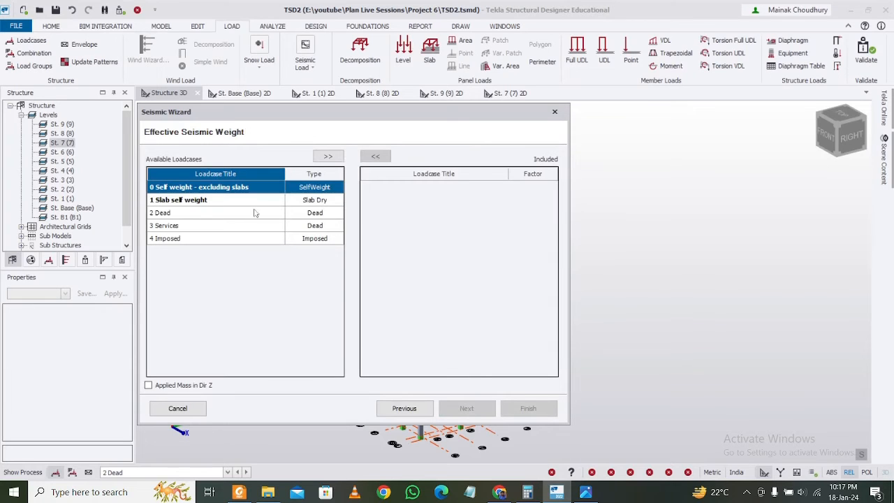
# Include all available loadcases in the effective seismic weight and finish the Seismic Wizard with the default drift and localization settings
pyautogui.moveTo(225, 195); pyautogui.dragTo(231, 257)
pyautogui.click(329, 157)
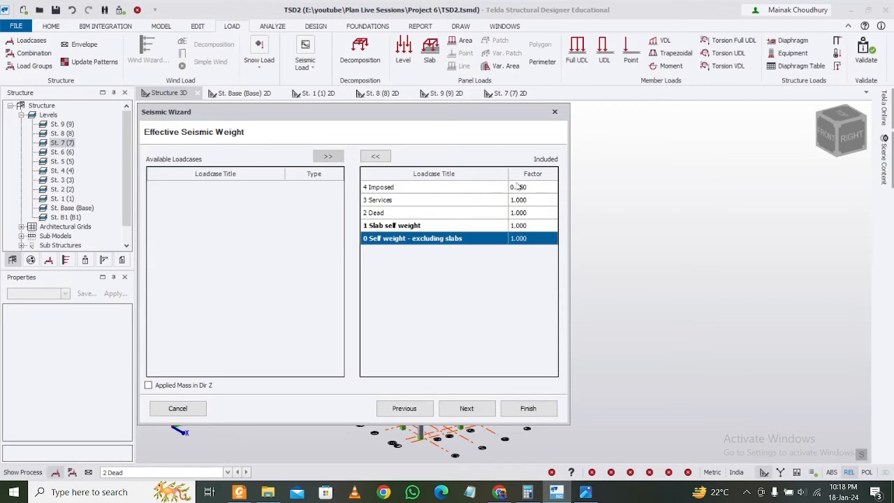
pyautogui.click(480, 409)
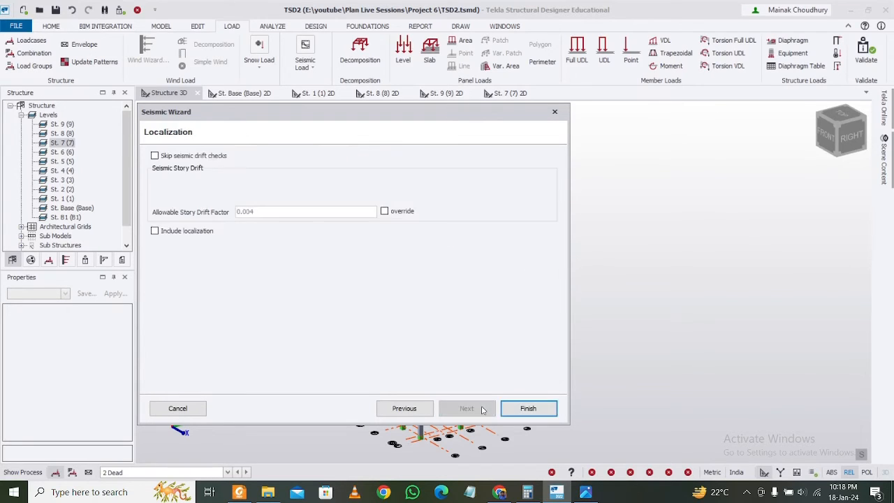
pyautogui.click(527, 408)
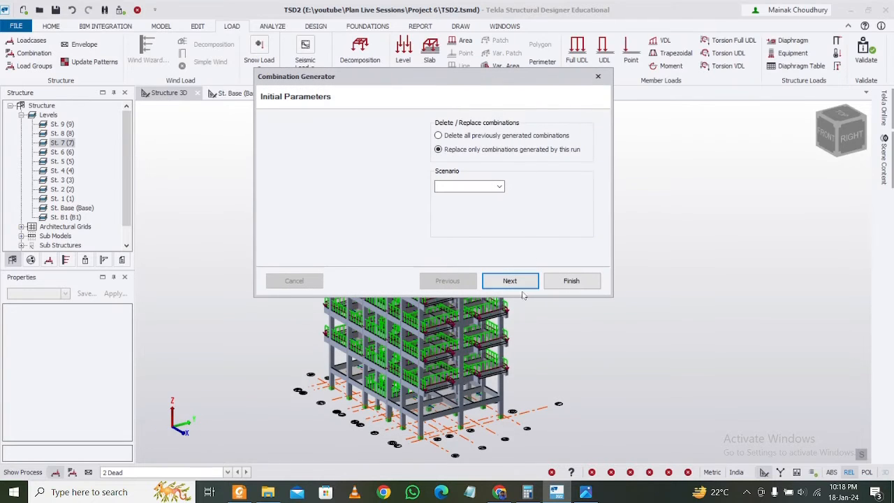
# Generate the seismic combinations for the Operating scenario, replacing only combinations generated by this run
pyautogui.click(494, 184)
pyautogui.click(465, 194)
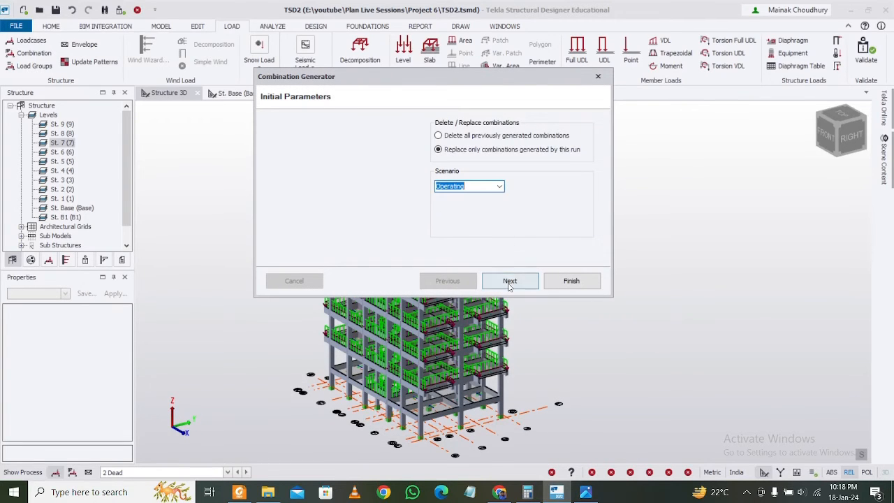
pyautogui.click(509, 281)
pyautogui.click(509, 282)
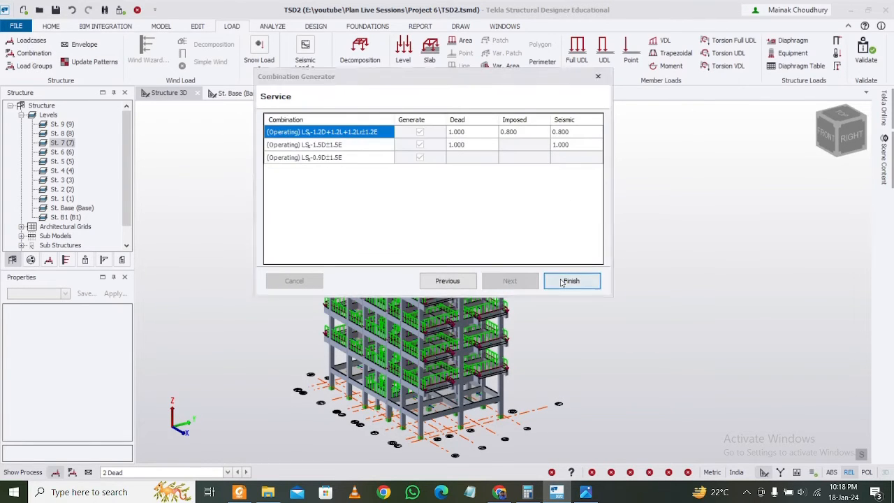
pyautogui.click(566, 281)
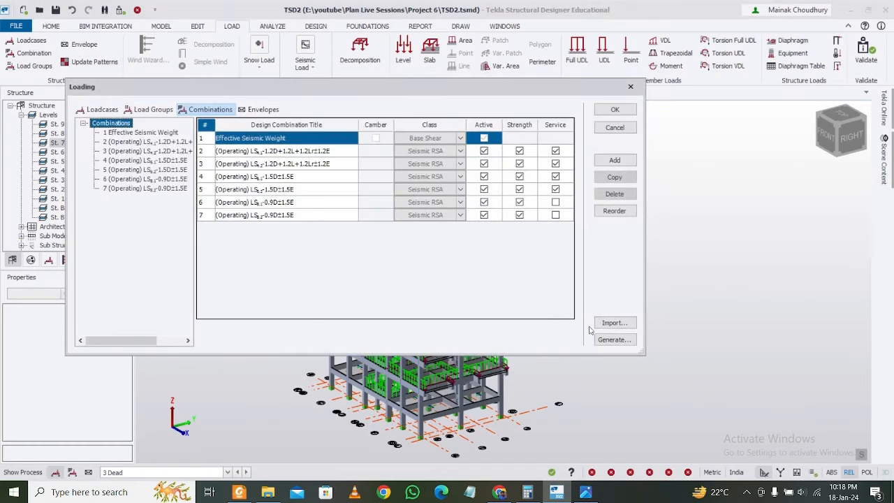
# Regenerate the Operating combinations with LS-1.5D included, deleting all previously generated ones, and accept the loading
pyautogui.click(599, 340)
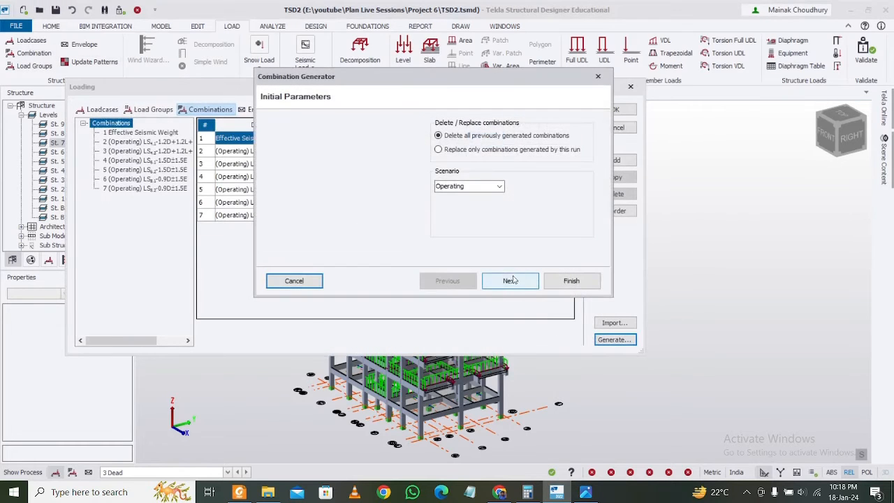
pyautogui.click(513, 280)
pyautogui.click(420, 133)
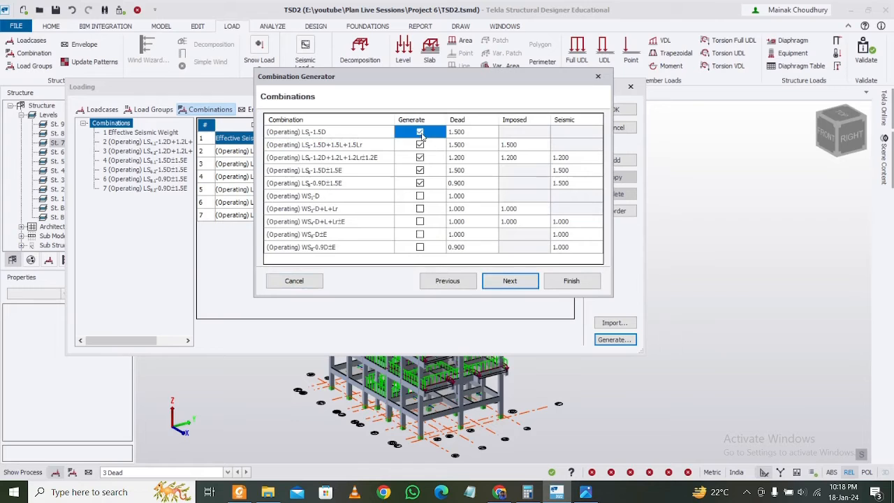
pyautogui.click(511, 280)
pyautogui.click(527, 282)
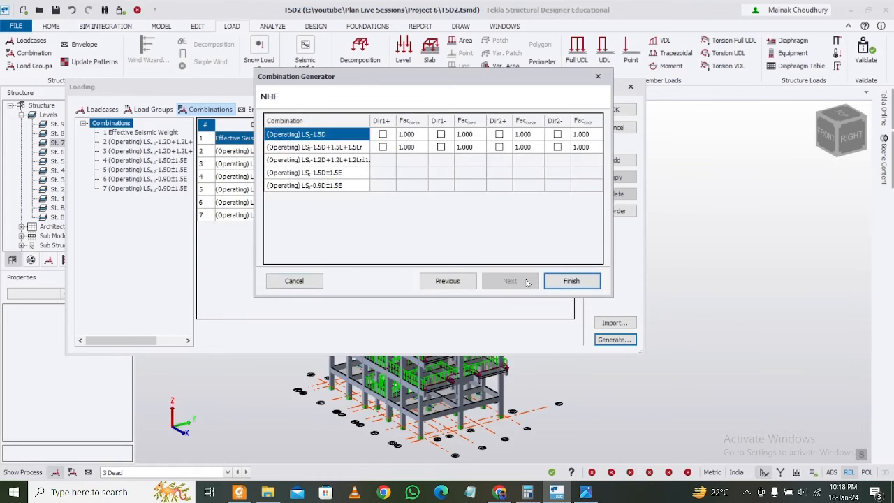
pyautogui.click(563, 280)
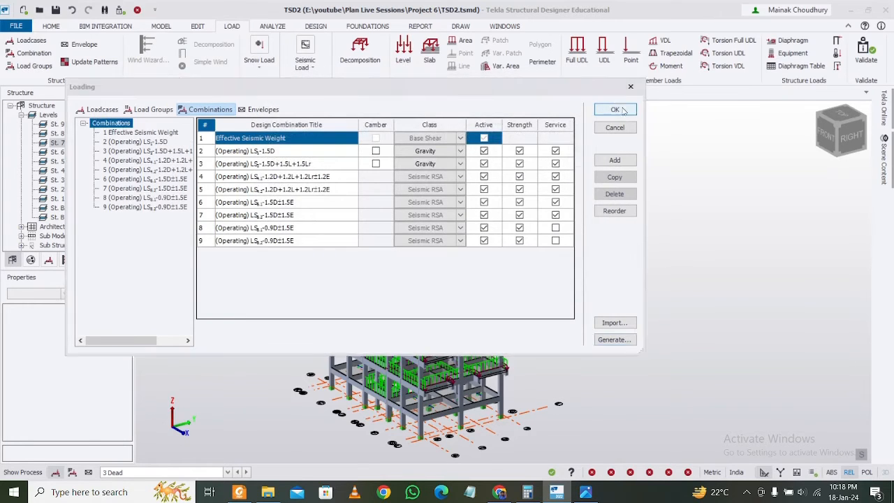
pyautogui.click(616, 109)
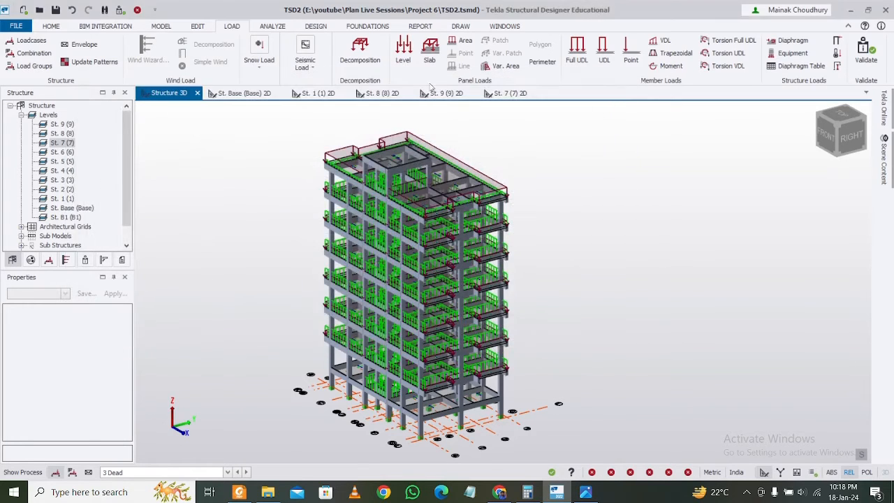
# Validate the model and run Design All (Static) on the whole building
pyautogui.click(861, 55)
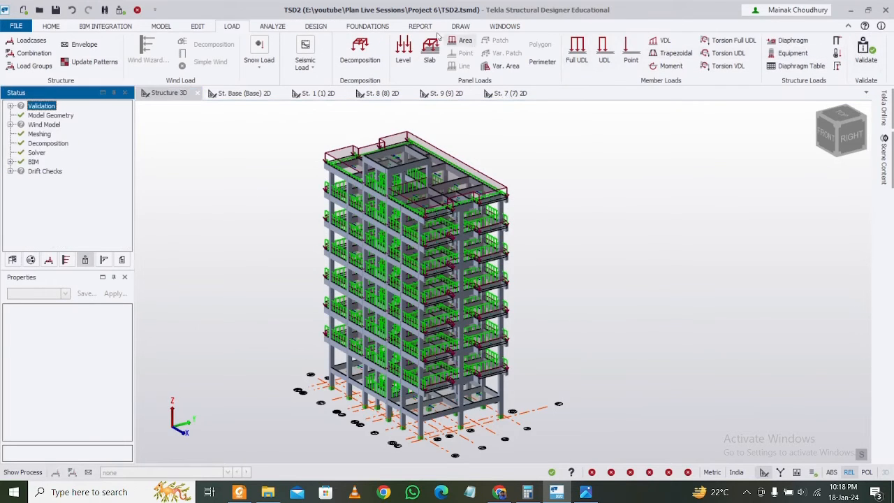
pyautogui.click(314, 27)
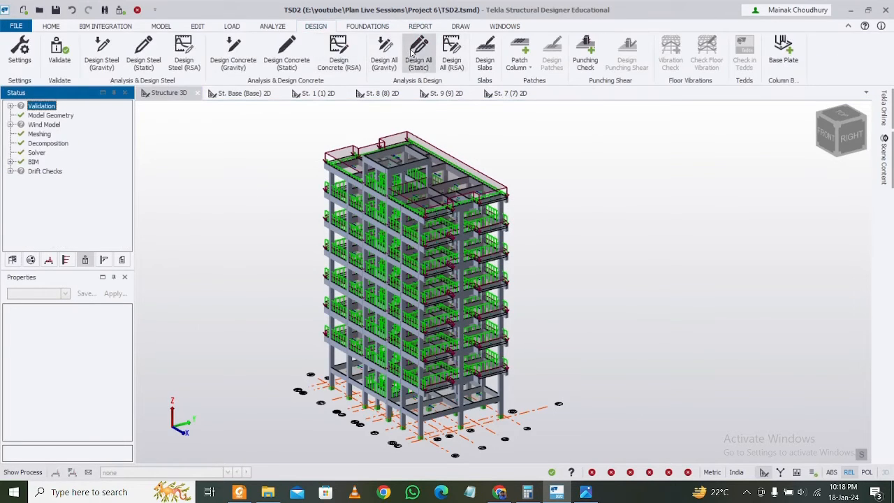
pyautogui.click(417, 59)
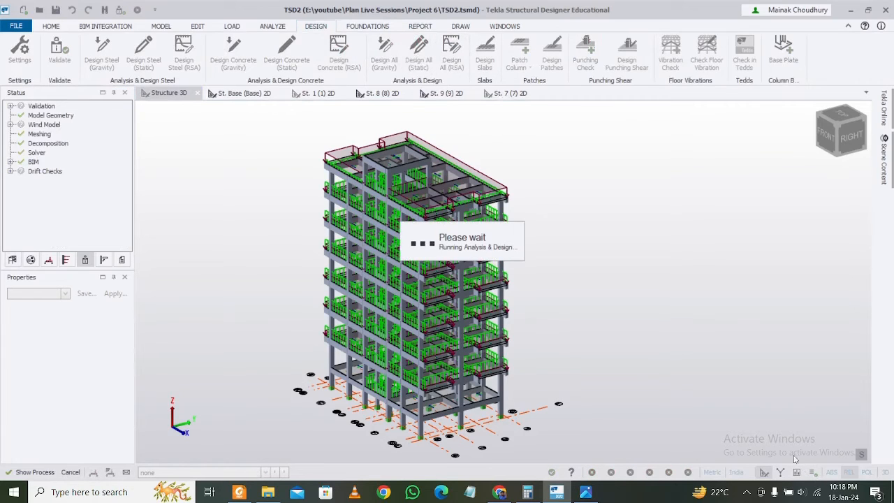
pyautogui.click(746, 492)
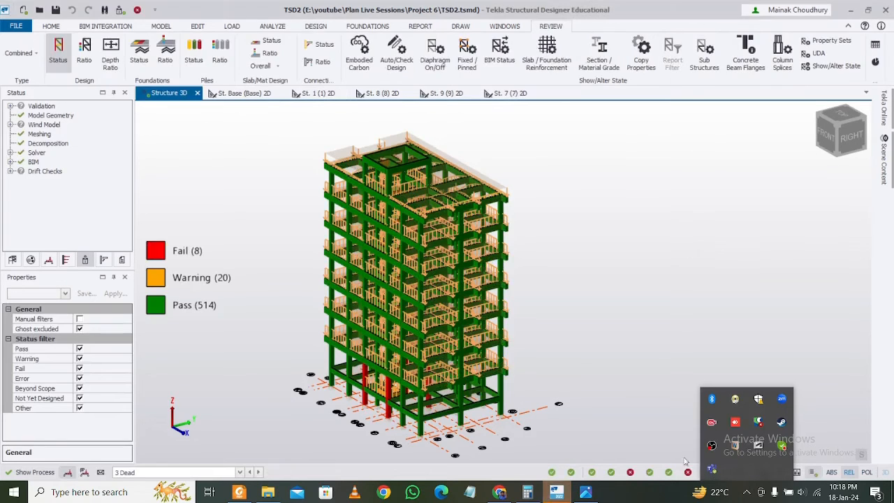
# Examine the design status of the lowest-storey columns in the 3D structure view
pyautogui.moveTo(638, 292); pyautogui.dragTo(666, 295, button='right')
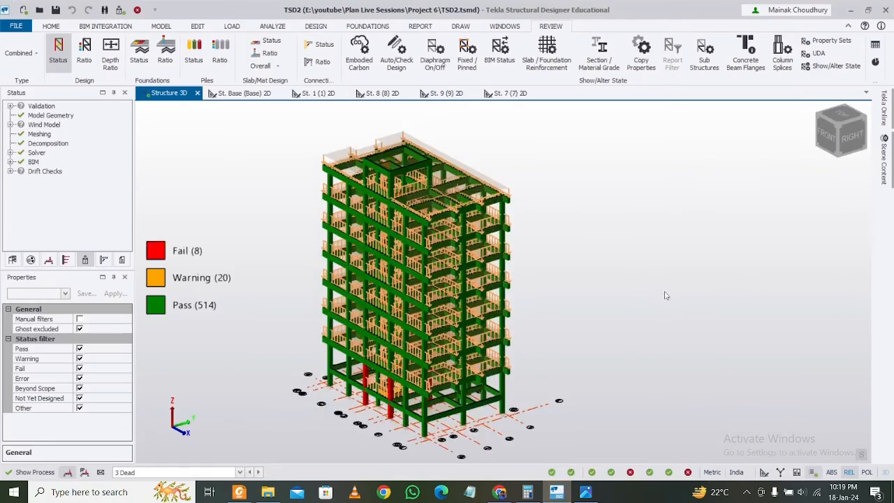
pyautogui.scroll(2, 632, 314)
pyautogui.scroll(-1, 575, 349)
pyautogui.moveTo(575, 349); pyautogui.dragTo(680, 284, button='middle')
pyautogui.moveTo(467, 375); pyautogui.dragTo(625, 351, button='right')
pyautogui.moveTo(523, 353); pyautogui.dragTo(500, 398, button='right')
pyautogui.scroll(3, 499, 399)
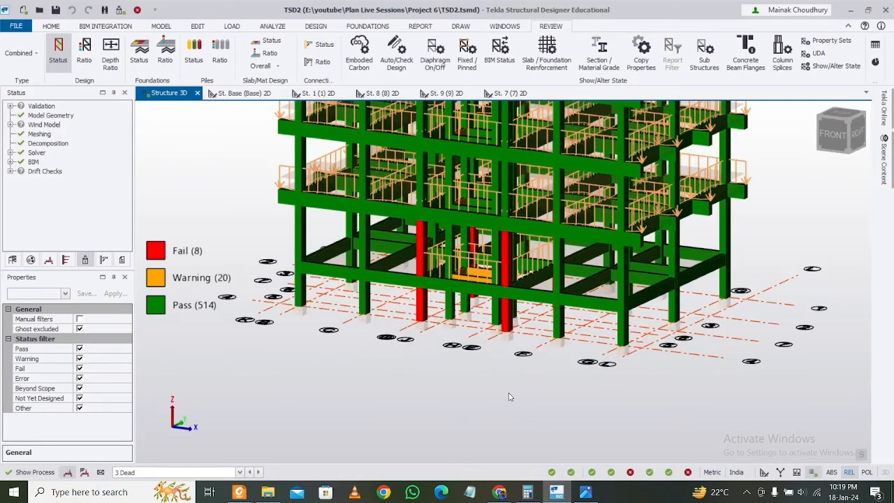
# Change the section of the four failing central columns to a new rectangular section with 350 mm breadth and 450 mm depth
pyautogui.click(505, 329)
pyautogui.moveTo(459, 360); pyautogui.dragTo(612, 344, button='right')
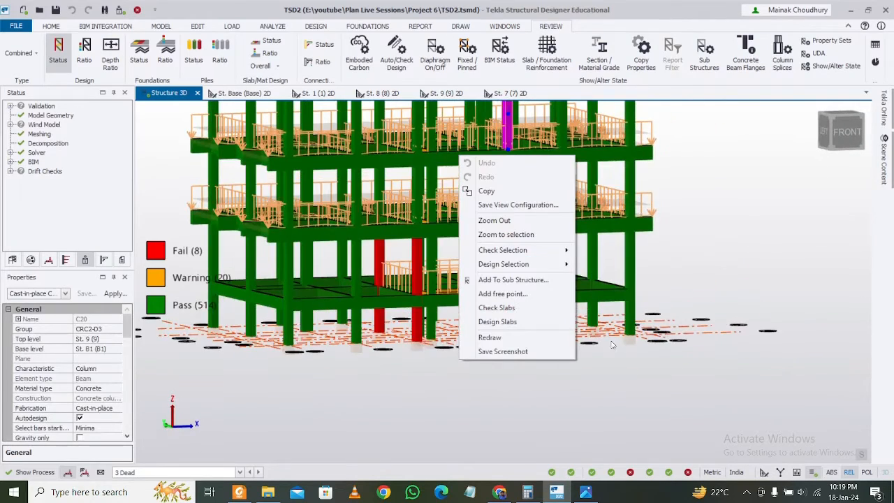
pyautogui.click(413, 347)
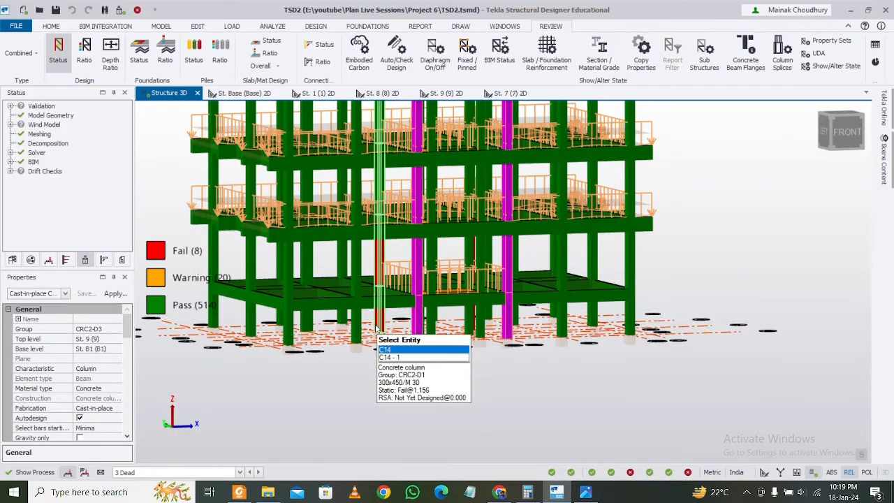
pyautogui.moveTo(514, 392); pyautogui.dragTo(365, 398, button='right')
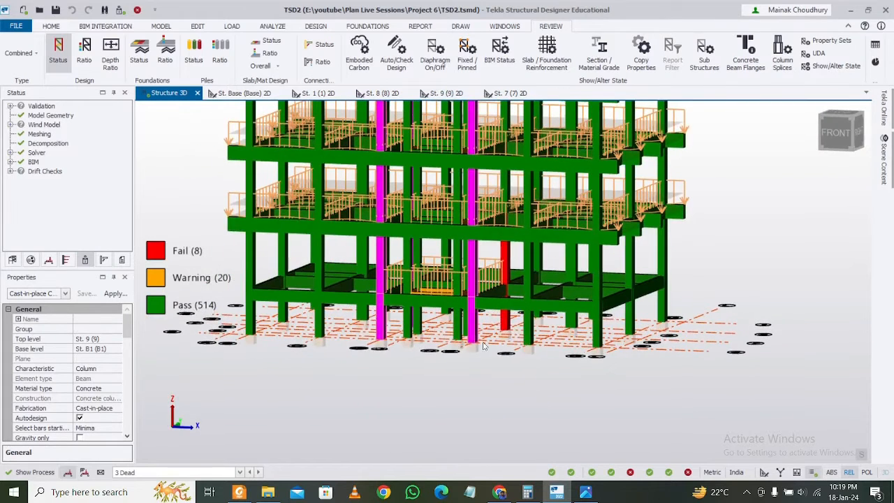
pyautogui.click(510, 323)
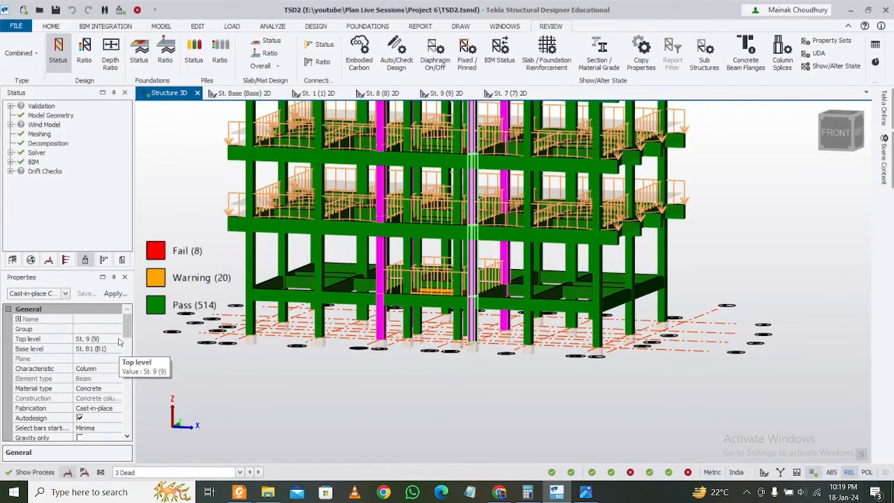
pyautogui.moveTo(127, 335); pyautogui.dragTo(125, 354)
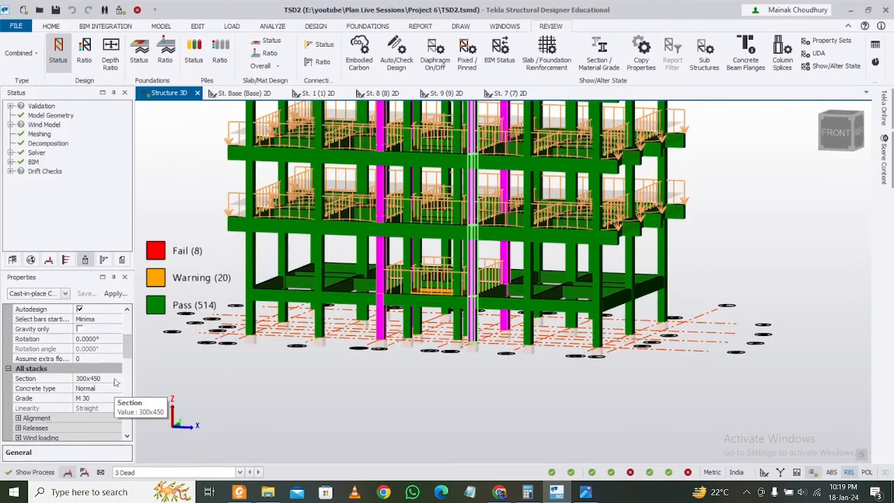
pyautogui.moveTo(361, 412); pyautogui.dragTo(397, 426, button='middle')
pyautogui.click(104, 377)
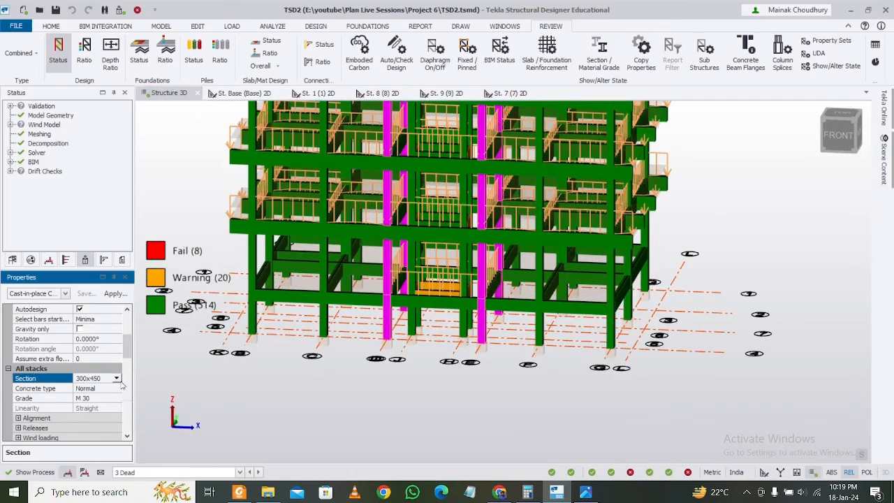
pyautogui.click(117, 378)
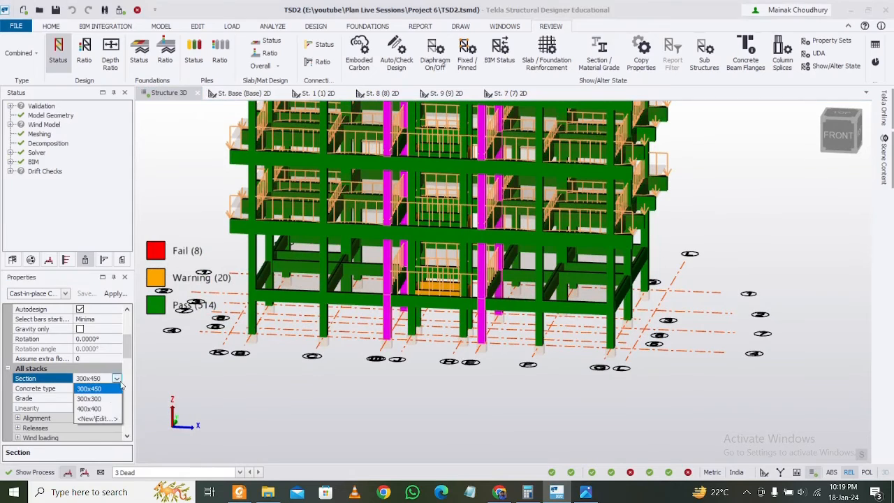
pyautogui.click(102, 419)
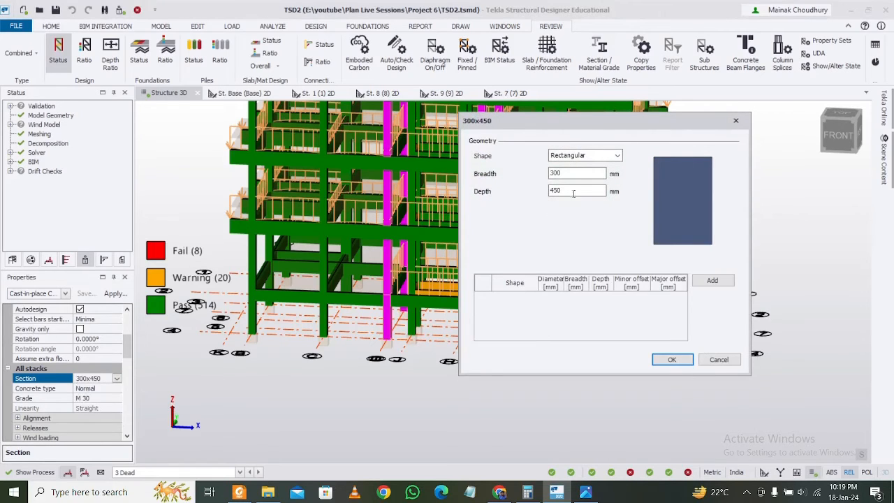
pyautogui.doubleClick(570, 174)
pyautogui.write('350')
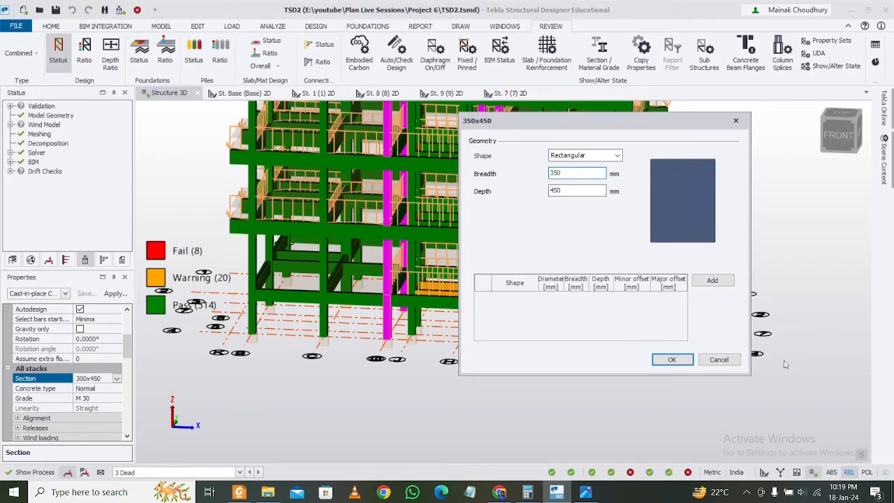
pyautogui.click(671, 359)
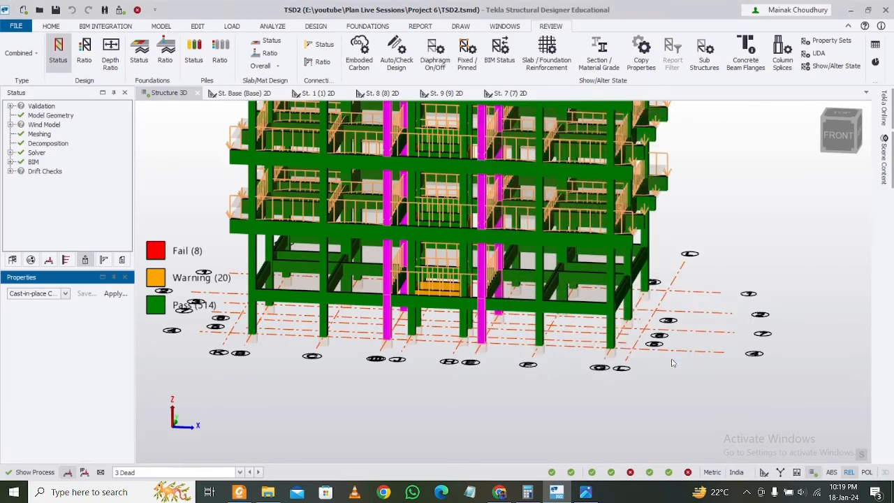
# Run the static design on the selection of resized central columns
pyautogui.click(393, 341)
pyautogui.rightClick(393, 342)
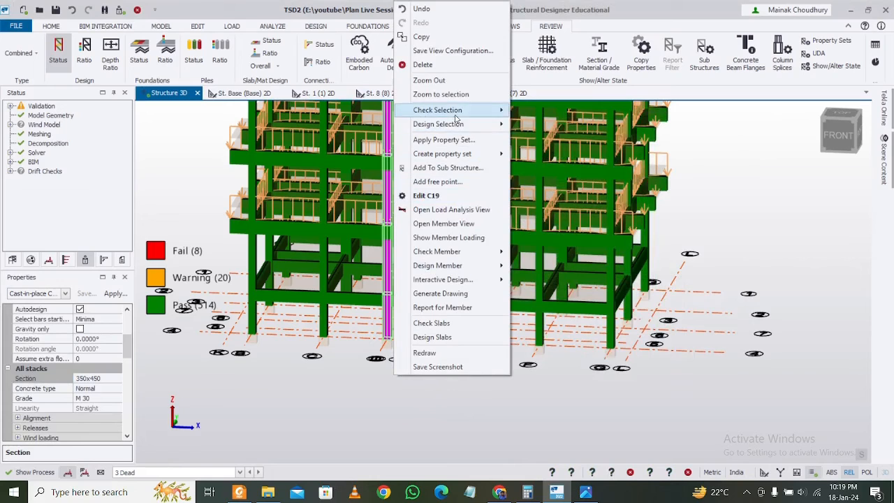
pyautogui.moveTo(466, 125)
pyautogui.click(541, 126)
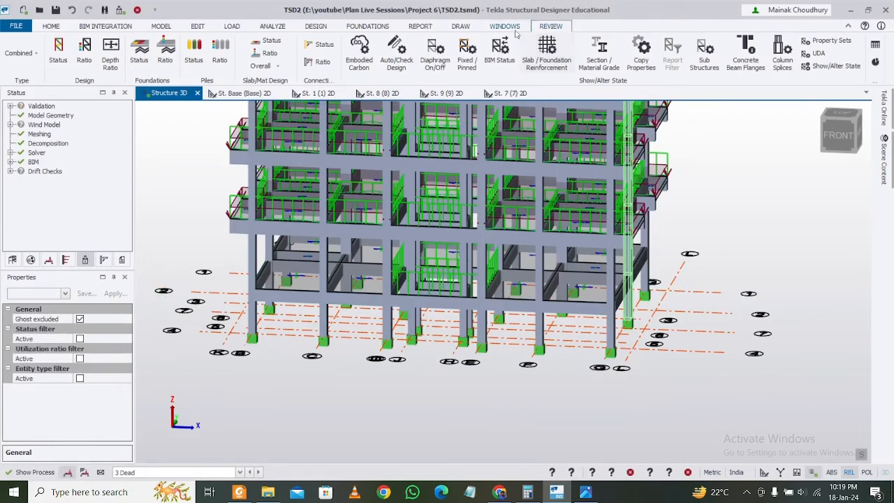
# Colour the 3D structure view by design ratio and examine the members of the lower storeys
pyautogui.click(85, 51)
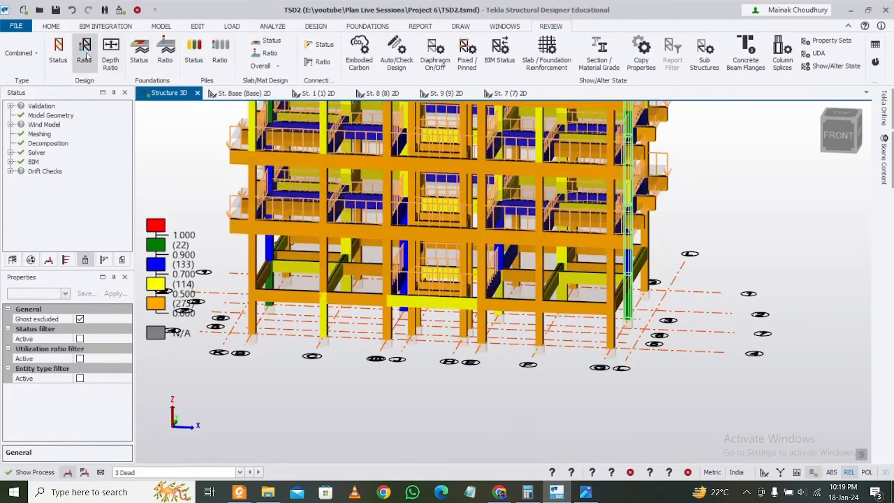
pyautogui.moveTo(314, 222)
pyautogui.moveTo(426, 325); pyautogui.dragTo(451, 331, button='right')
pyautogui.scroll(-2, 445, 334)
pyautogui.moveTo(508, 324); pyautogui.dragTo(569, 319, button='right')
pyautogui.scroll(3, 569, 319)
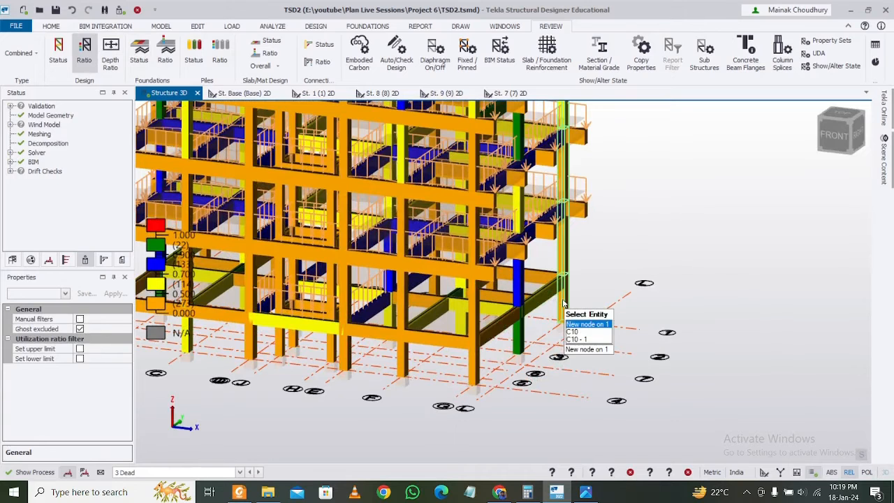
# Run a static member check on corner column C10 and review its stack results
pyautogui.click(563, 302)
pyautogui.rightClick(563, 302)
pyautogui.moveTo(643, 255)
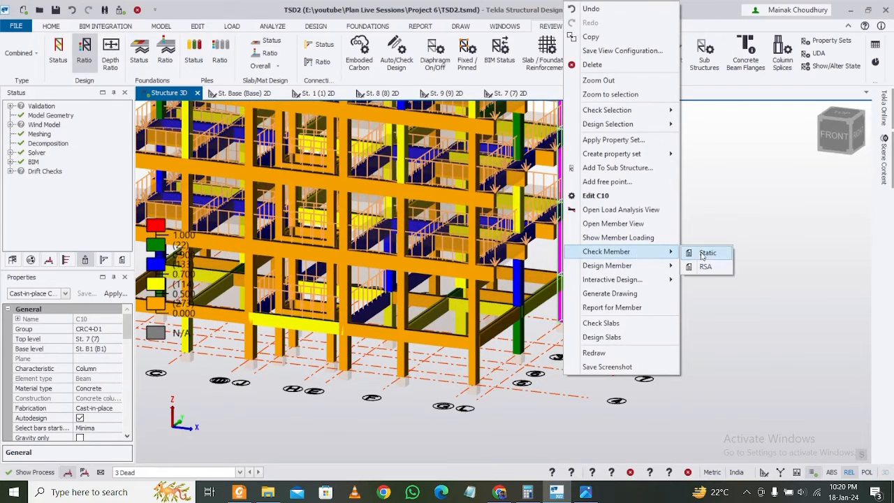
pyautogui.click(702, 256)
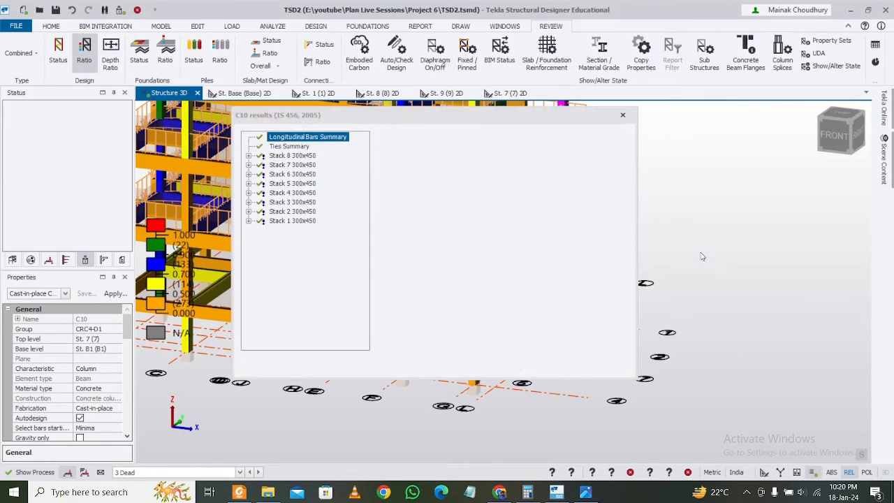
pyautogui.click(622, 117)
# Run a static member check on first-storey beam 1B7 and review the results of its second span
pyautogui.scroll(-3, 540, 257)
pyautogui.moveTo(614, 236); pyautogui.dragTo(585, 283, button='middle')
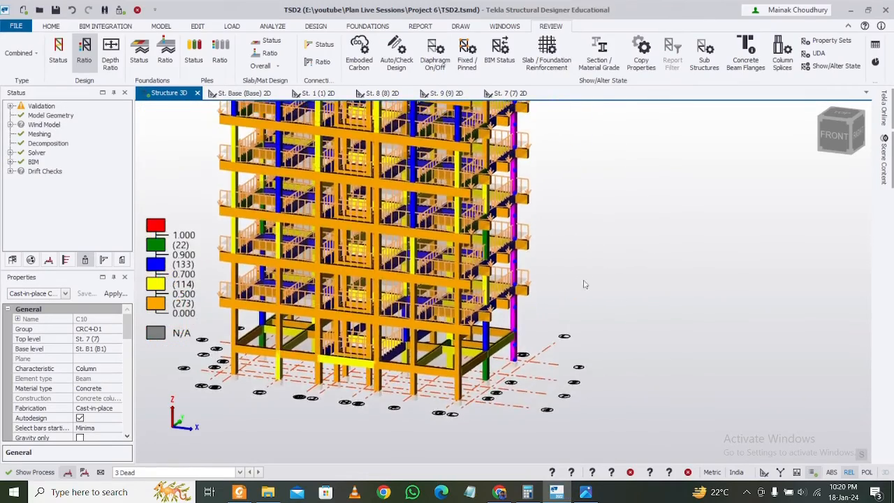
pyautogui.moveTo(584, 284); pyautogui.dragTo(544, 291, button='right')
pyautogui.scroll(3, 544, 291)
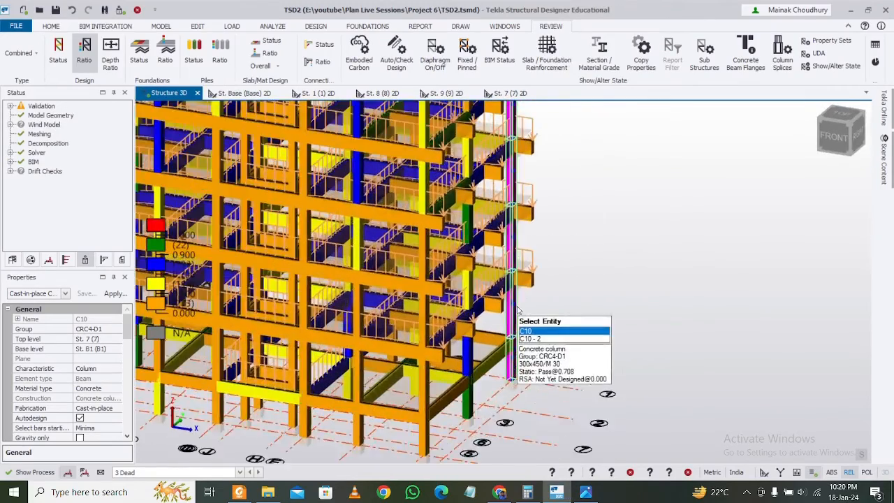
pyautogui.click(505, 295)
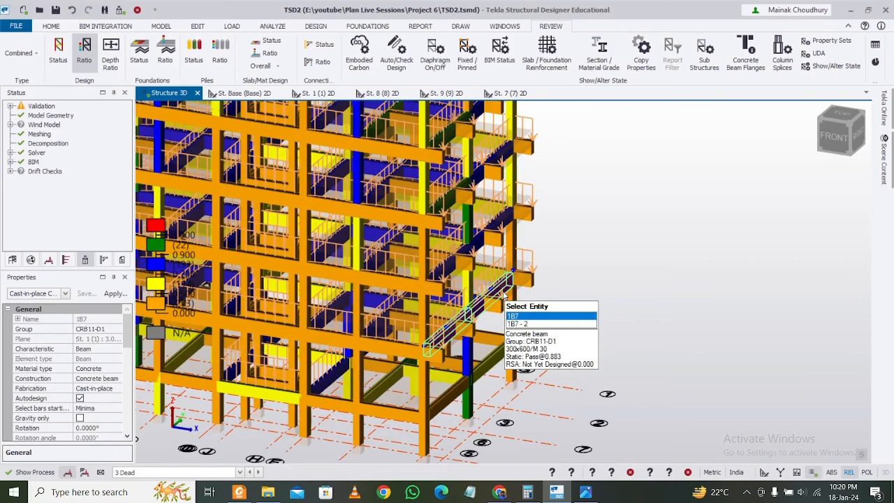
pyautogui.rightClick(505, 295)
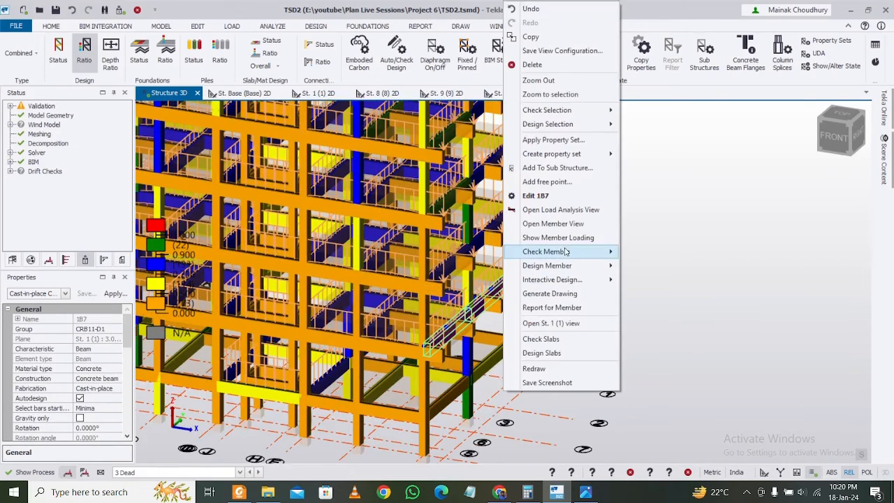
pyautogui.moveTo(597, 251)
pyautogui.click(647, 253)
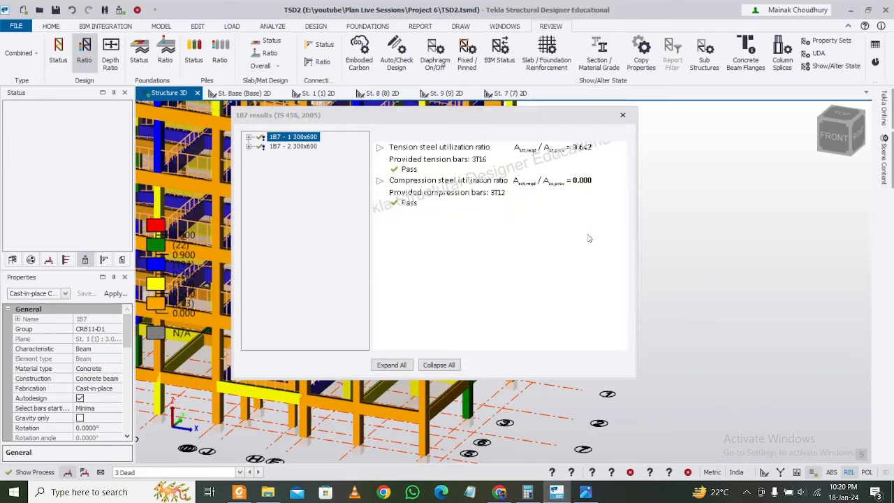
pyautogui.click(302, 146)
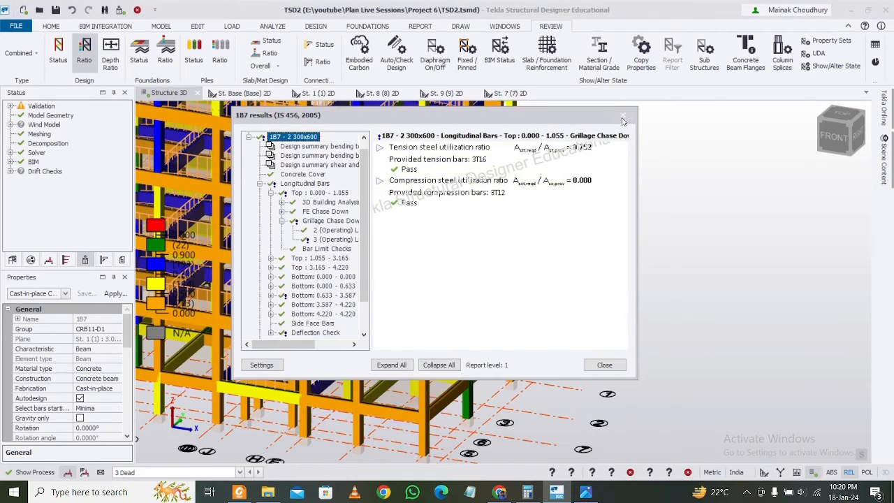
pyautogui.click(623, 118)
# Run a static member check on second-storey beam 2B6 and review the longitudinal bar results span by span
pyautogui.scroll(-3, 634, 226)
pyautogui.moveTo(412, 356); pyautogui.dragTo(525, 336, button='right')
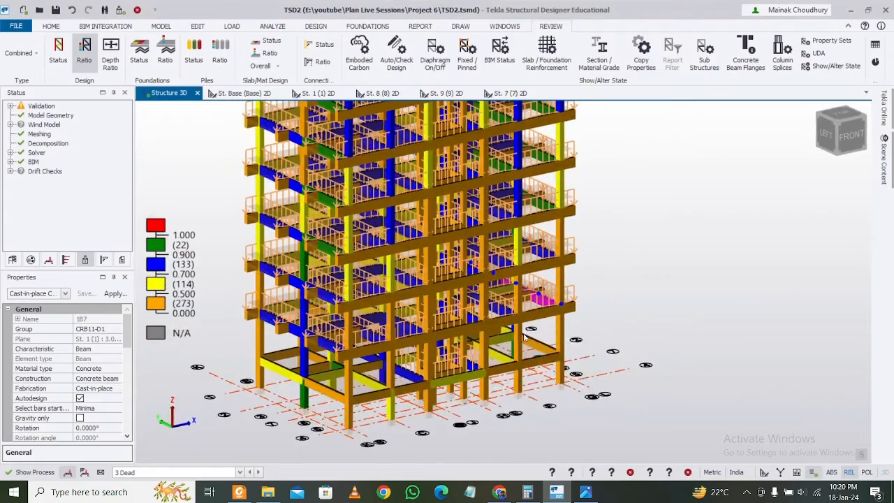
pyautogui.scroll(2, 394, 282)
pyautogui.rightClick(413, 259)
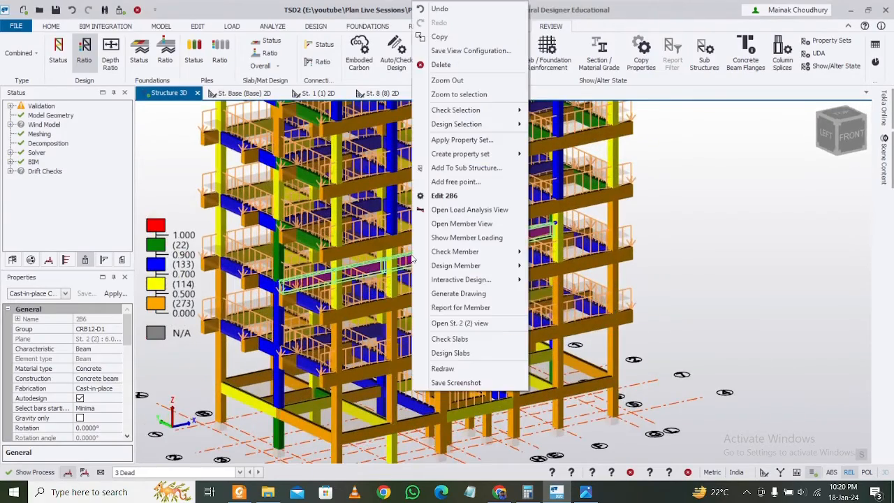
pyautogui.press('Escape')
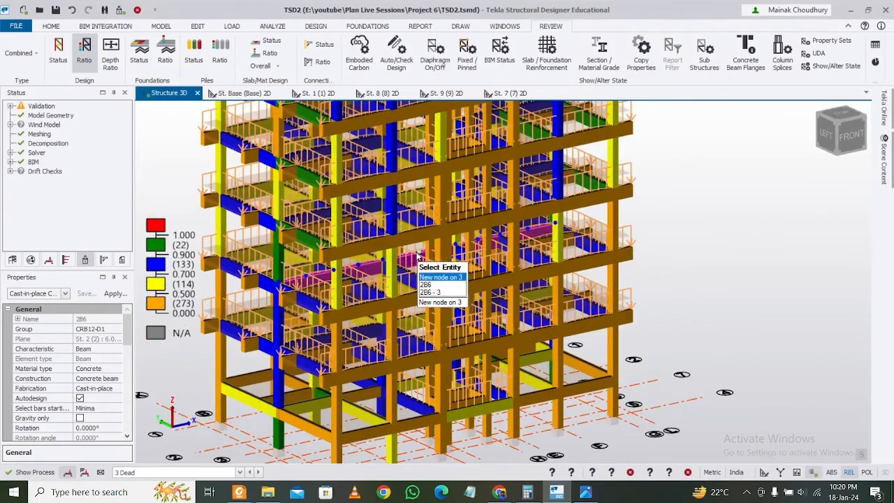
pyautogui.rightClick(417, 256)
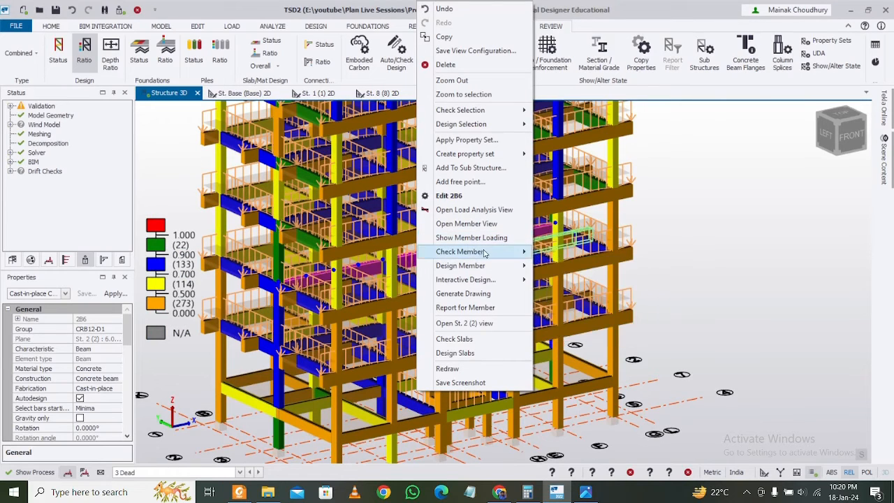
pyautogui.moveTo(485, 253)
pyautogui.click(553, 253)
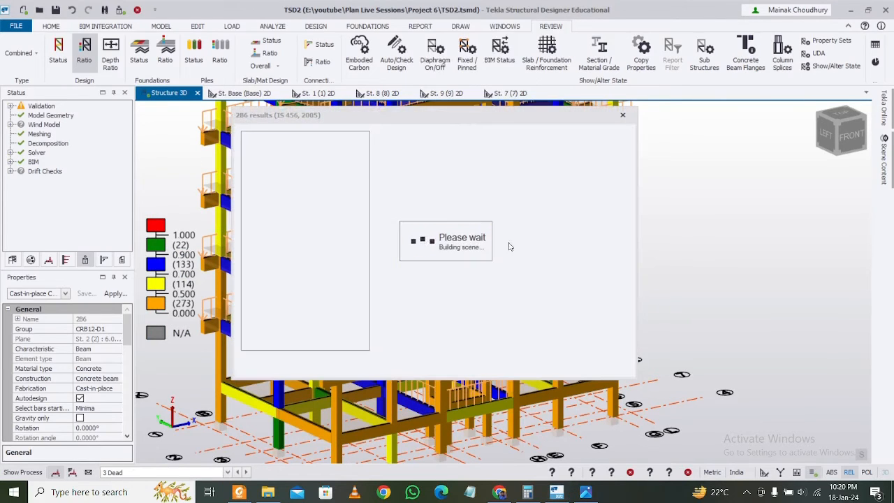
pyautogui.doubleClick(310, 149)
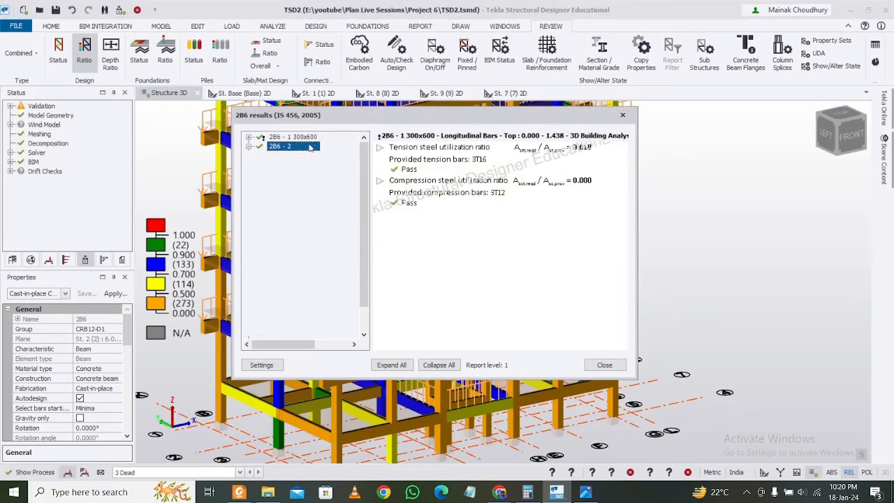
pyautogui.click(250, 147)
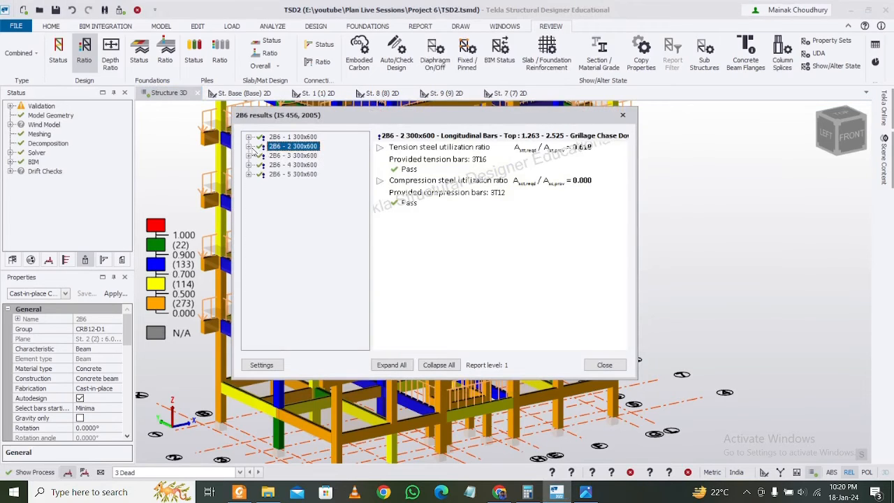
pyautogui.doubleClick(295, 156)
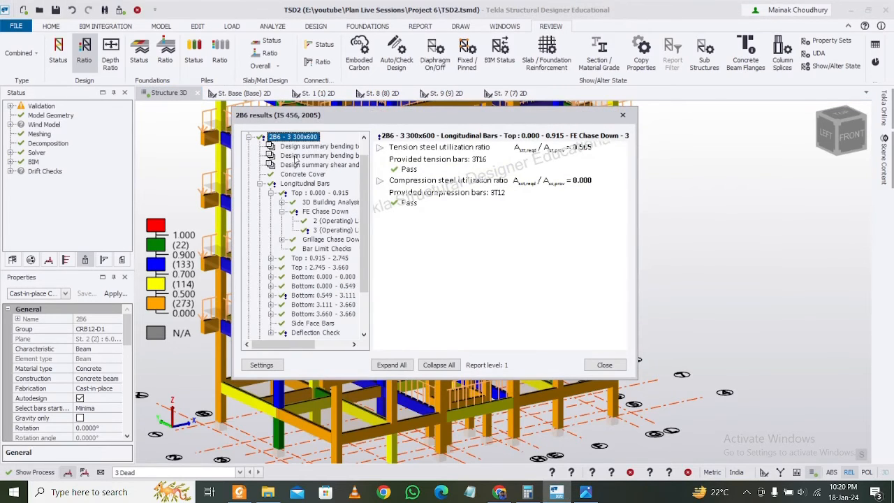
pyautogui.click(248, 138)
pyautogui.doubleClick(293, 165)
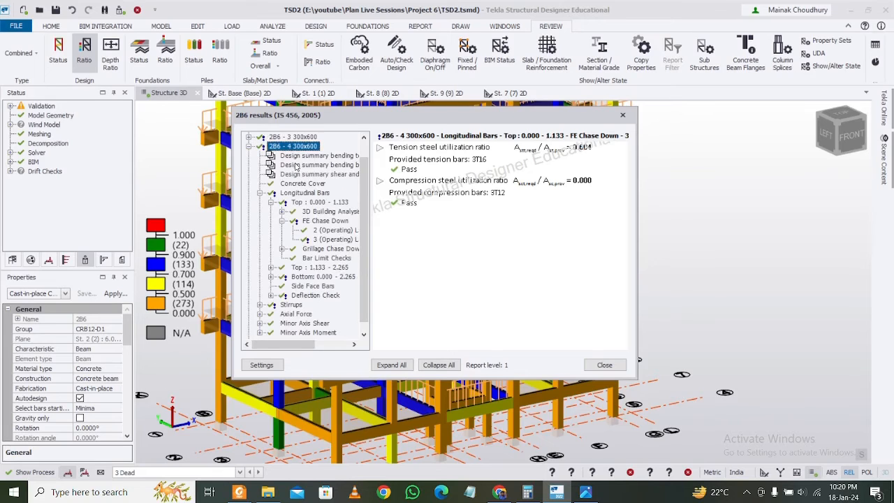
pyautogui.click(250, 146)
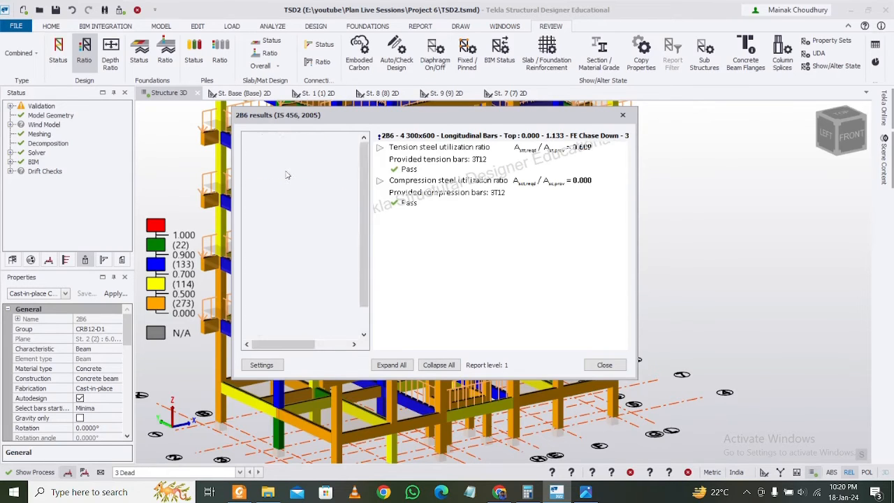
pyautogui.doubleClick(286, 174)
pyautogui.click(622, 115)
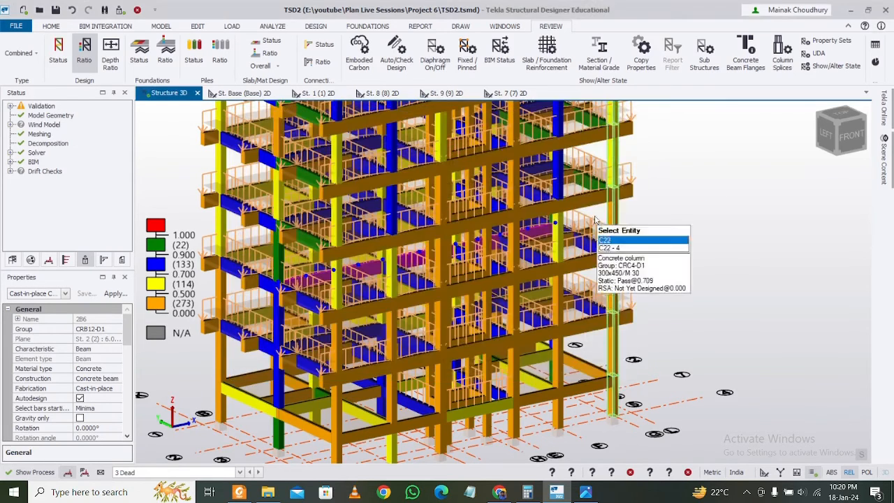
# Place isolated pad bases under all the building's columns with an allowable bearing capacity of 175 kN/m²
pyautogui.scroll(3, 513, 244)
pyautogui.moveTo(513, 244); pyautogui.dragTo(647, 304, button='middle')
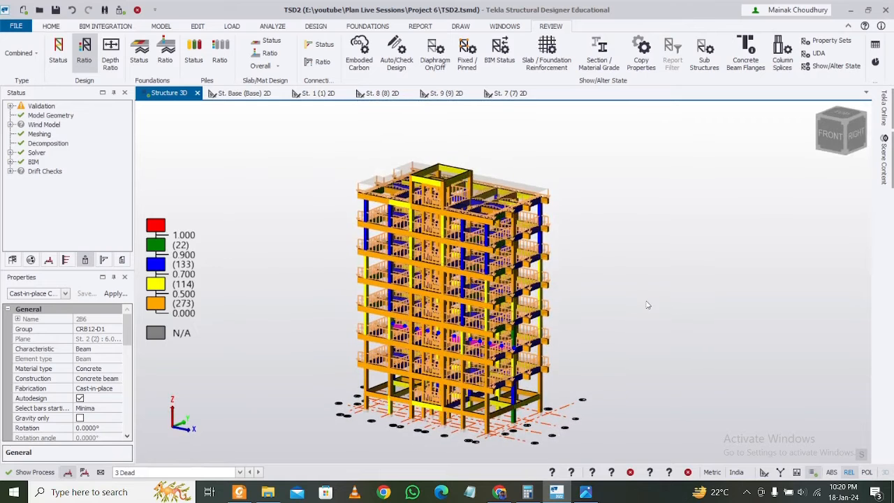
pyautogui.click(615, 215)
pyautogui.click(367, 26)
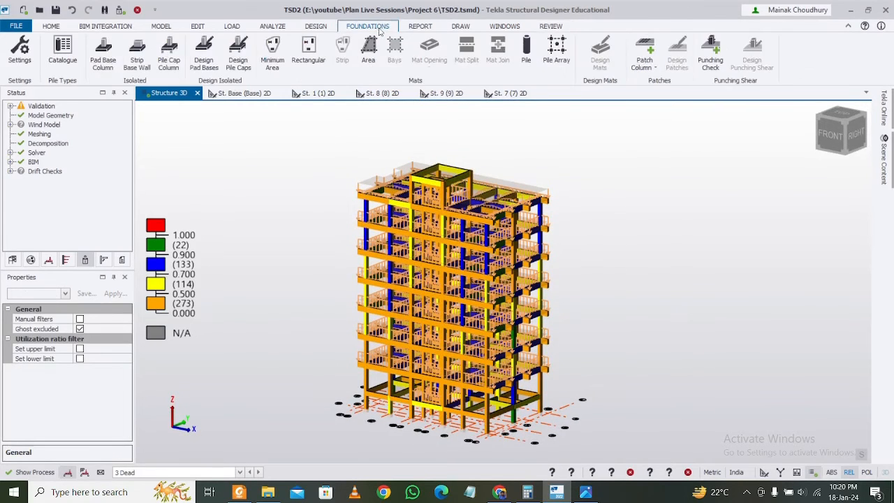
pyautogui.click(103, 62)
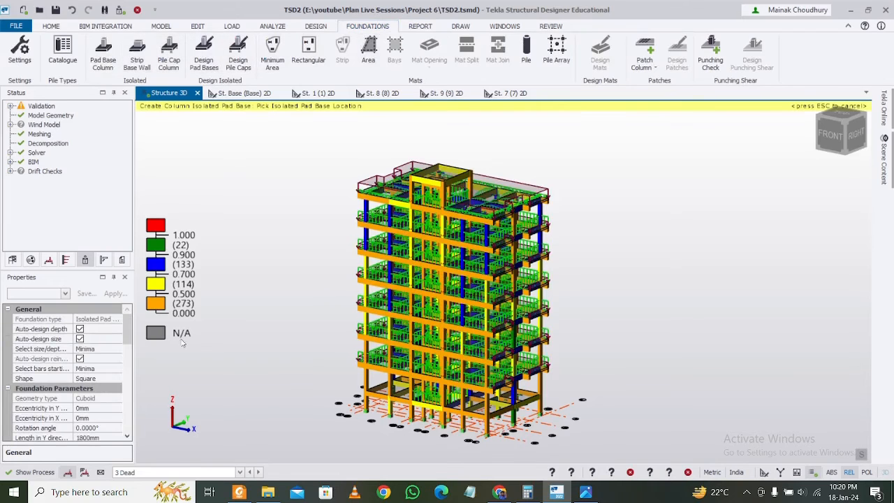
pyautogui.moveTo(129, 336); pyautogui.dragTo(125, 396)
pyautogui.scroll(-6, 125, 396)
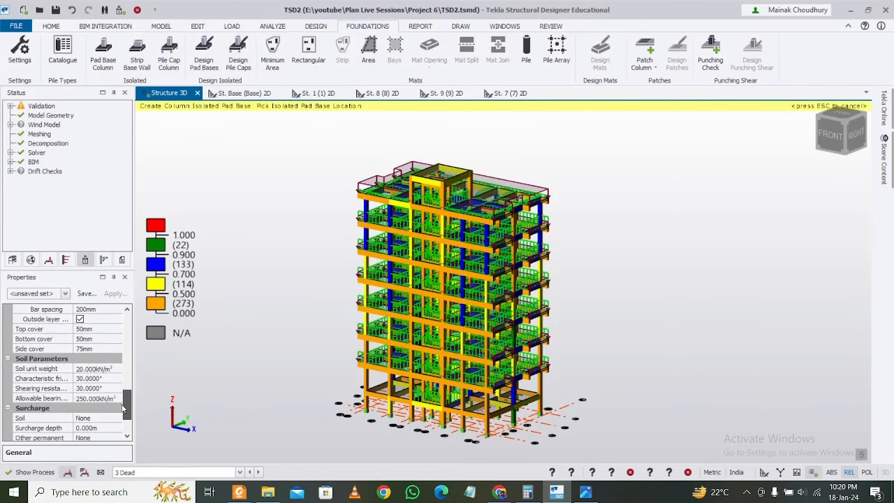
pyautogui.click(98, 388)
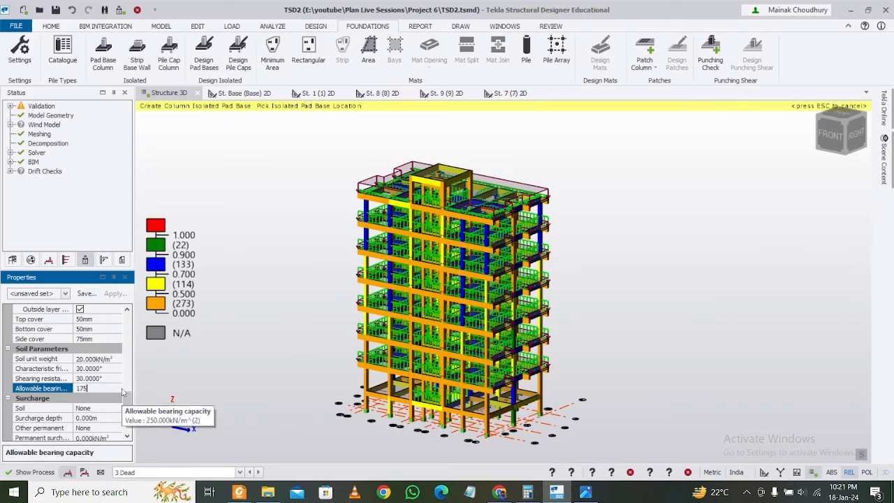
pyautogui.moveTo(125, 406); pyautogui.dragTo(125, 420)
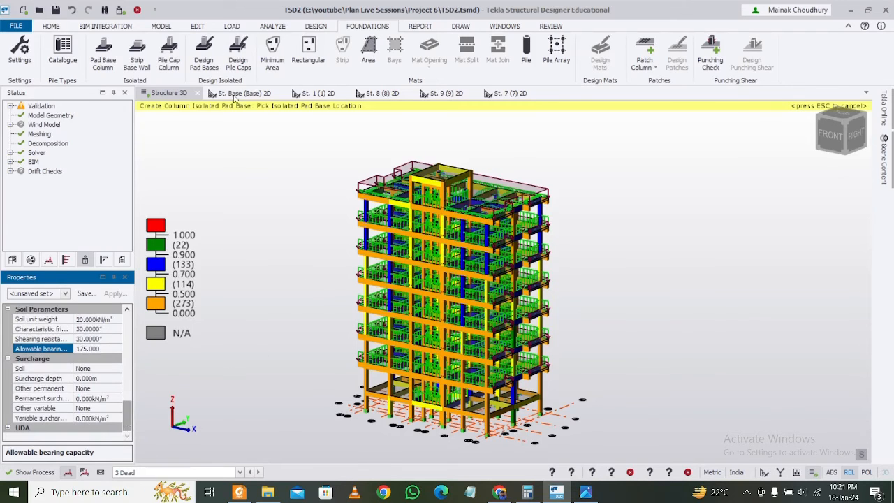
pyautogui.moveTo(273, 132); pyautogui.dragTo(715, 472)
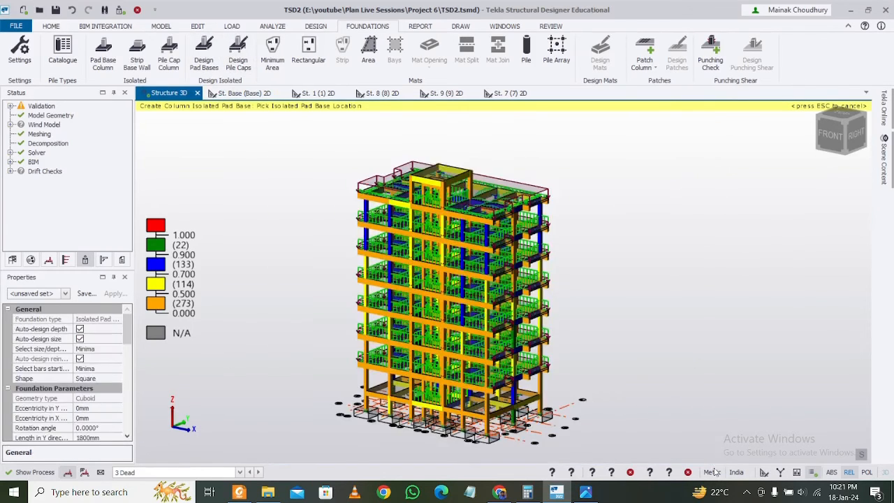
# Run the design of all isolated pad bases and inspect their design status beneath the building
pyautogui.click(207, 61)
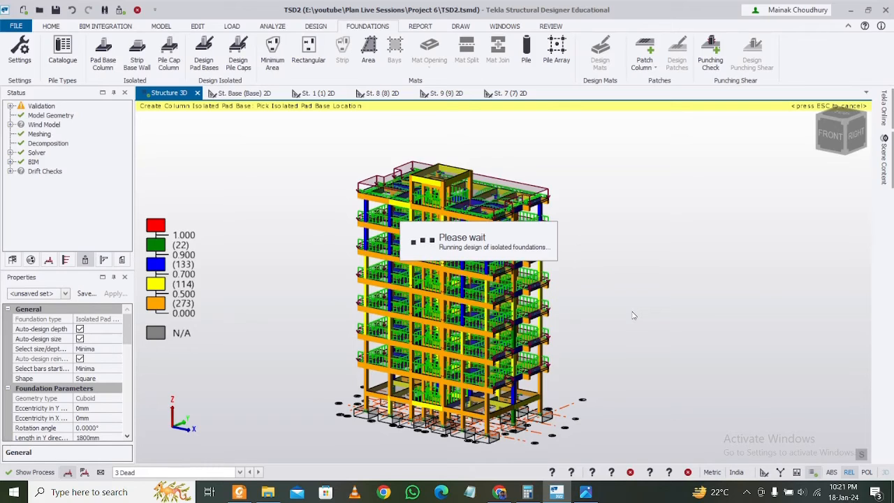
pyautogui.click(747, 493)
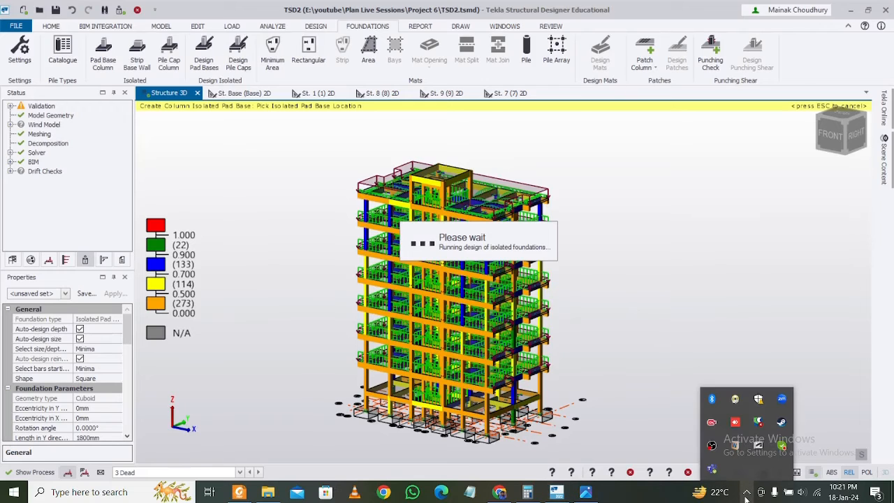
pyautogui.click(746, 494)
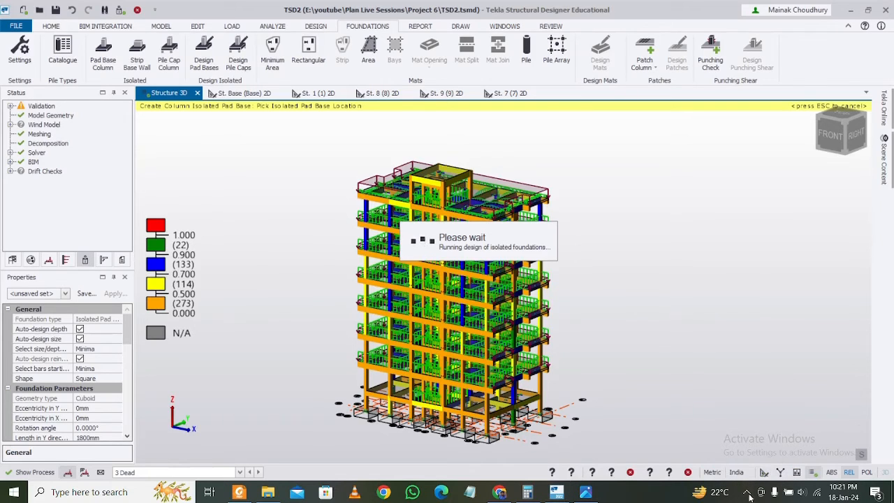
pyautogui.click(746, 492)
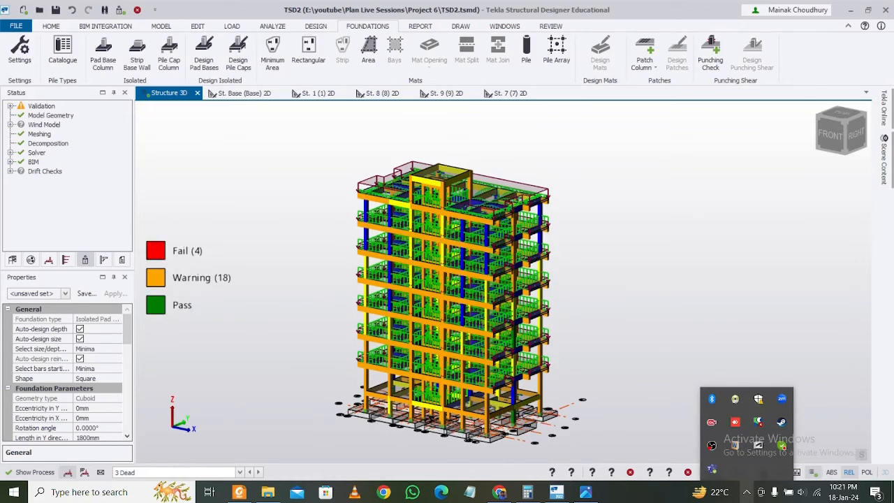
pyautogui.moveTo(647, 420); pyautogui.dragTo(664, 439, button='middle')
pyautogui.scroll(5, 586, 458)
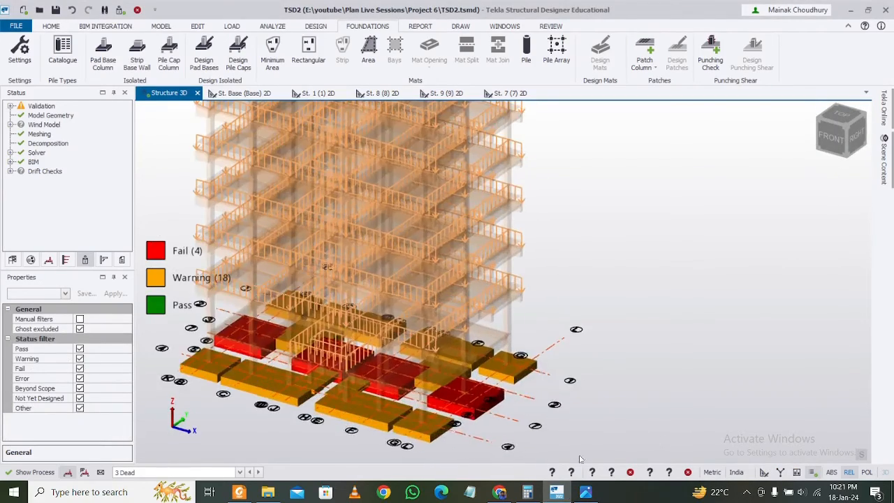
# Delete all isolated pad bases beneath the building, leaving the supports, slabs, loads, columns and beams out of the deletion
pyautogui.moveTo(585, 461)
pyautogui.mouseDown(button='middle')
pyautogui.moveTo(447, 451)
pyautogui.moveTo(659, 379)
pyautogui.moveTo(694, 340)
pyautogui.moveTo(706, 308)
pyautogui.moveTo(551, 472)
pyautogui.moveTo(579, 456)
pyautogui.mouseUp(button='middle')
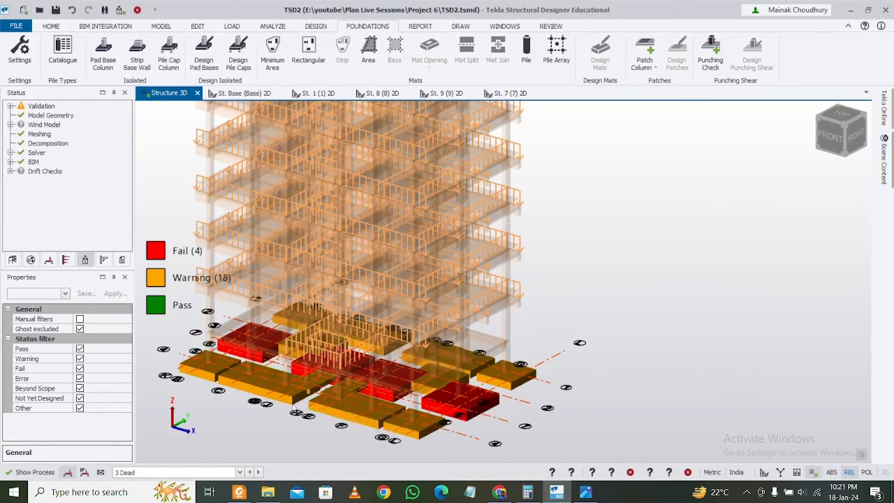
pyautogui.scroll(-3, 549, 333)
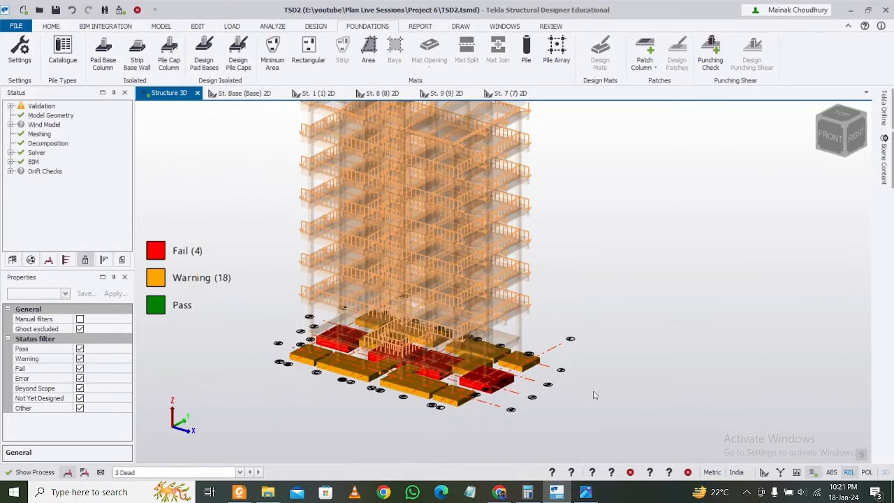
pyautogui.press('Escape')
pyautogui.moveTo(377, 417); pyautogui.dragTo(532, 376, button='right')
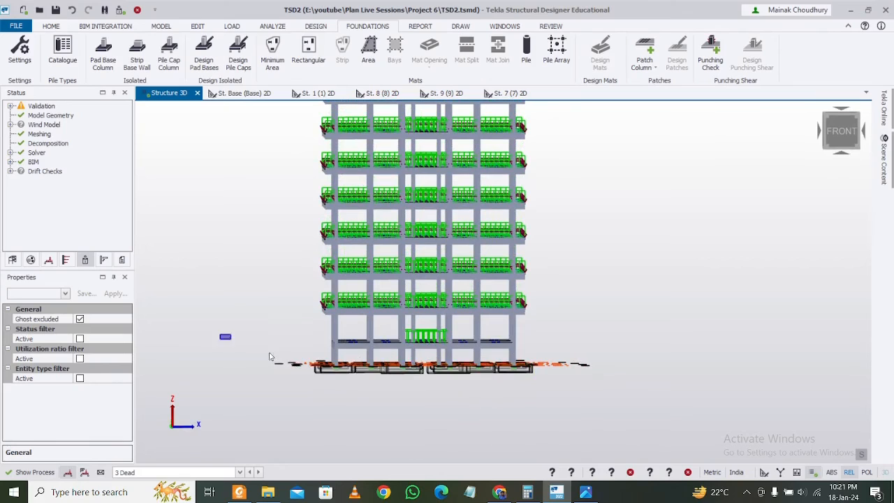
pyautogui.moveTo(271, 357); pyautogui.dragTo(691, 452)
pyautogui.moveTo(256, 305); pyautogui.dragTo(678, 463)
pyautogui.press('Delete')
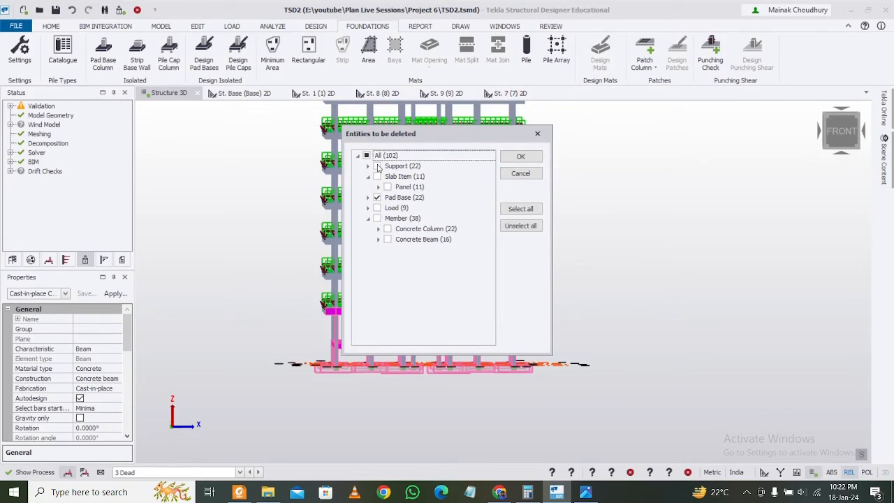
pyautogui.click(508, 160)
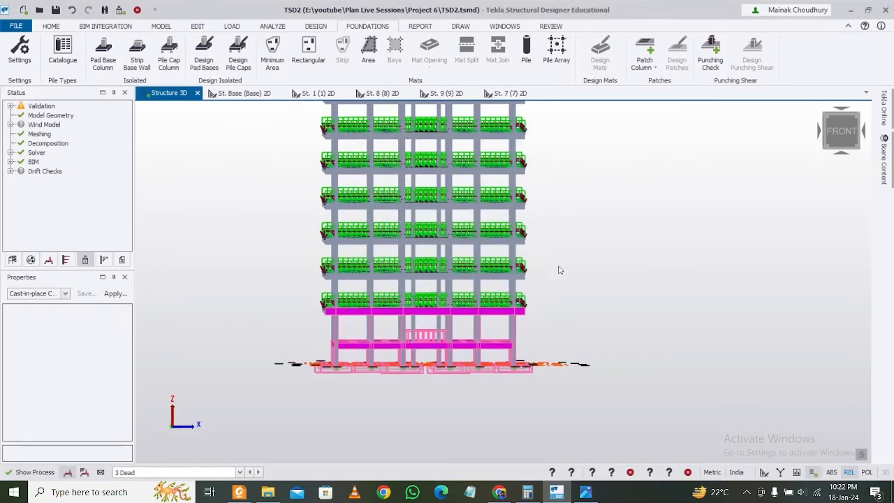
pyautogui.moveTo(662, 315); pyautogui.dragTo(475, 318, button='right')
pyautogui.click(642, 356)
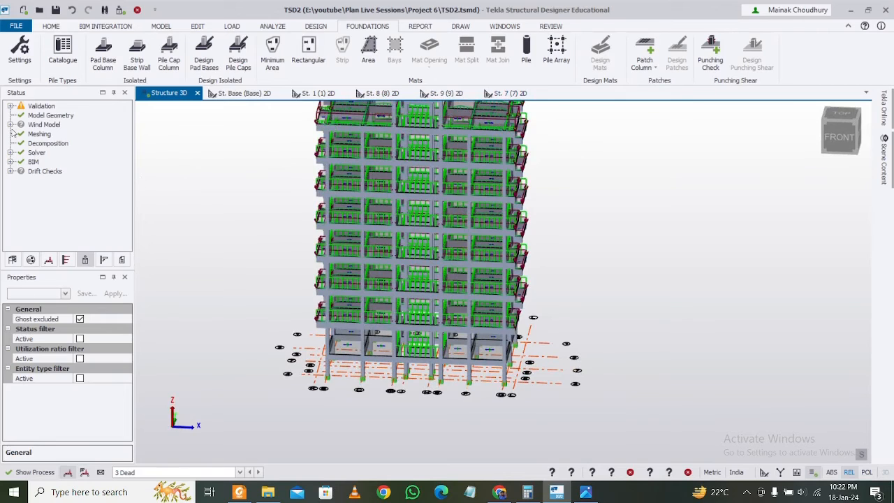
# Open the 2D plan of the lowest level, St. B1 (B1)
pyautogui.click(121, 12)
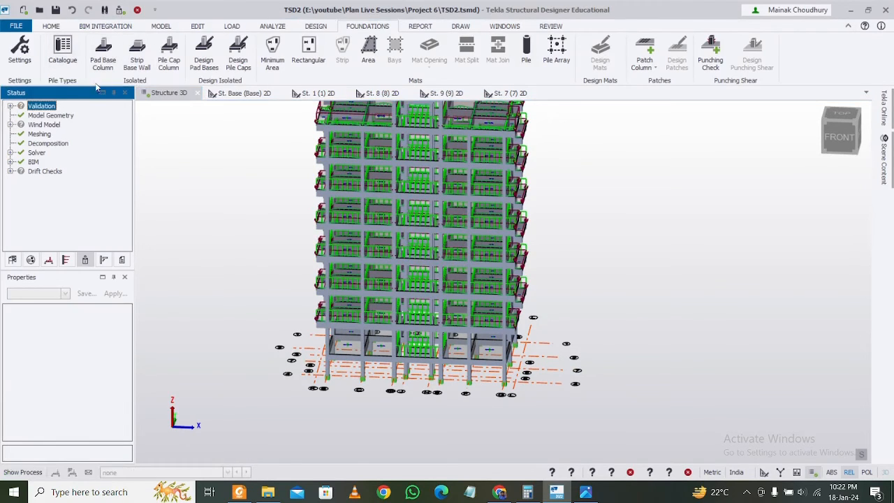
pyautogui.click(12, 260)
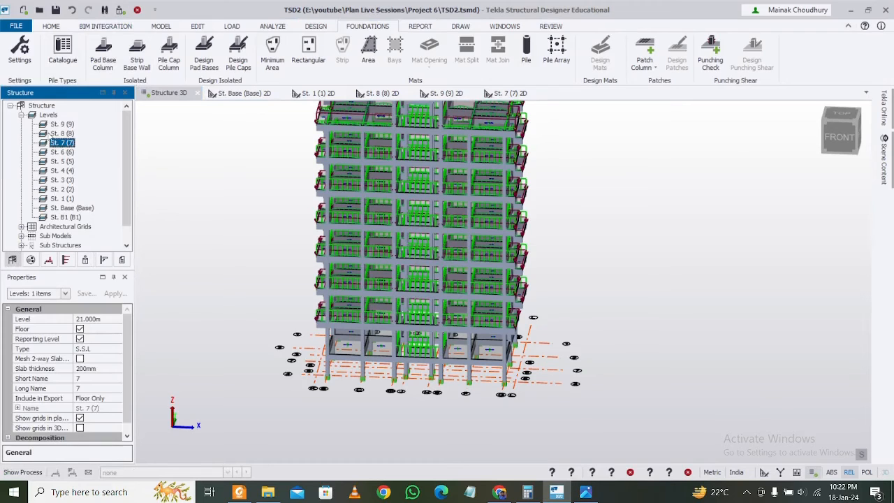
pyautogui.doubleClick(69, 218)
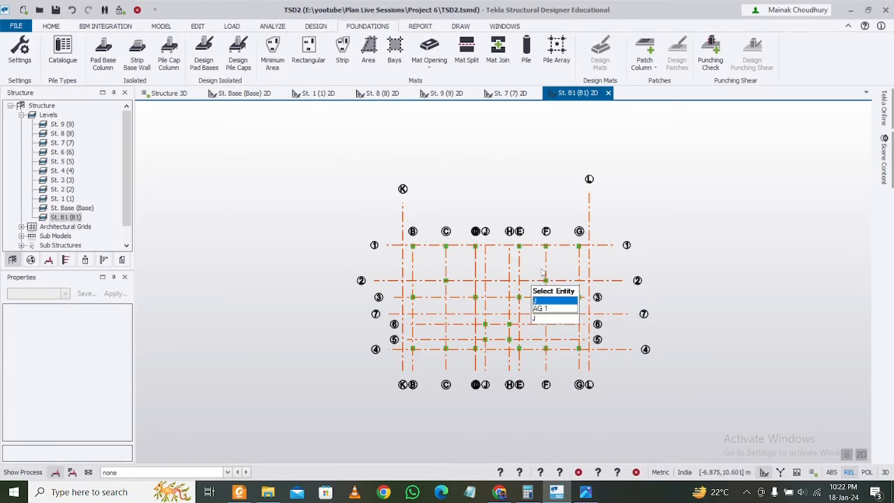
pyautogui.scroll(3, 548, 283)
pyautogui.moveTo(554, 273); pyautogui.dragTo(531, 266, button='middle')
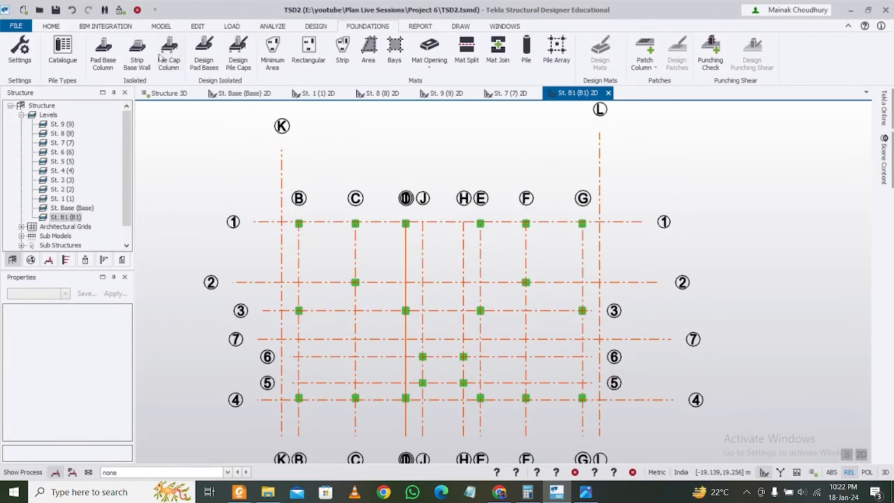
# Add a construction line parallel to gridline 1, offset 0.5 m outward from the building
pyautogui.click(159, 27)
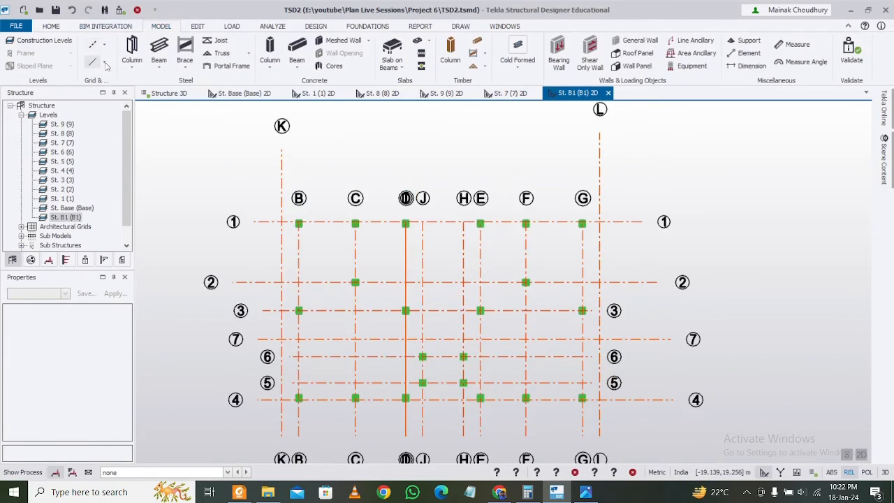
pyautogui.click(106, 64)
pyautogui.click(119, 108)
pyautogui.click(323, 222)
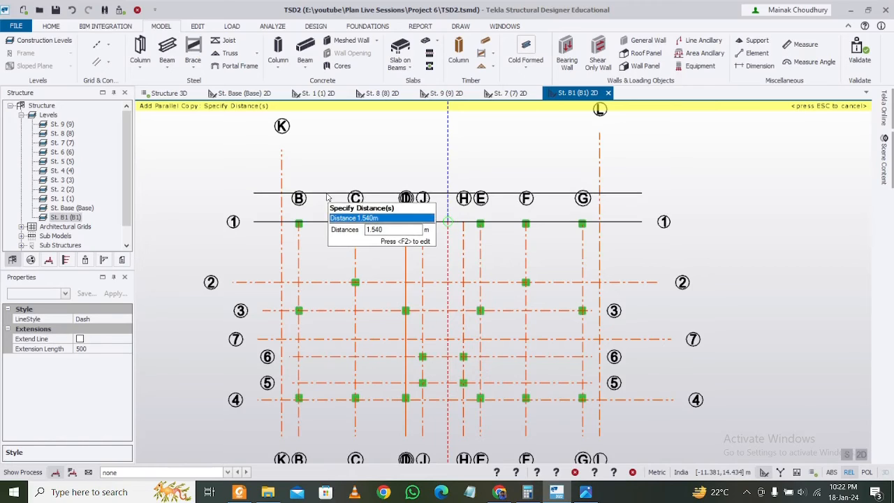
pyautogui.write('0.5')
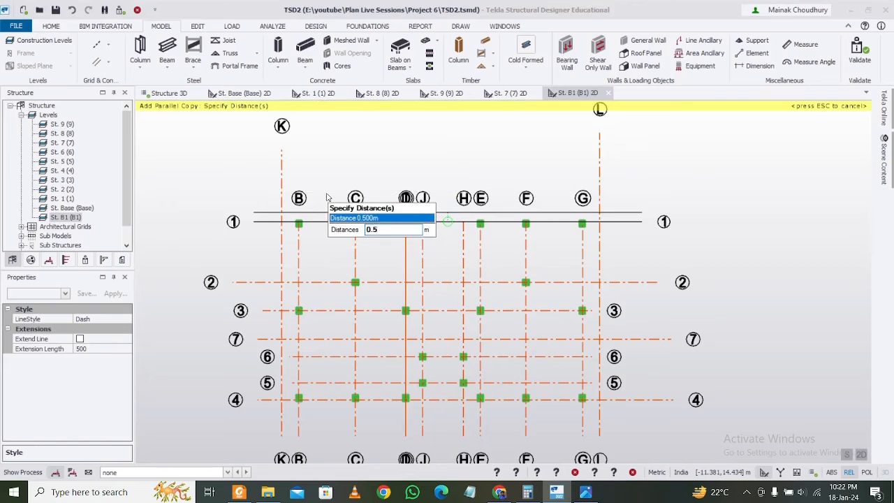
pyautogui.press('Return')
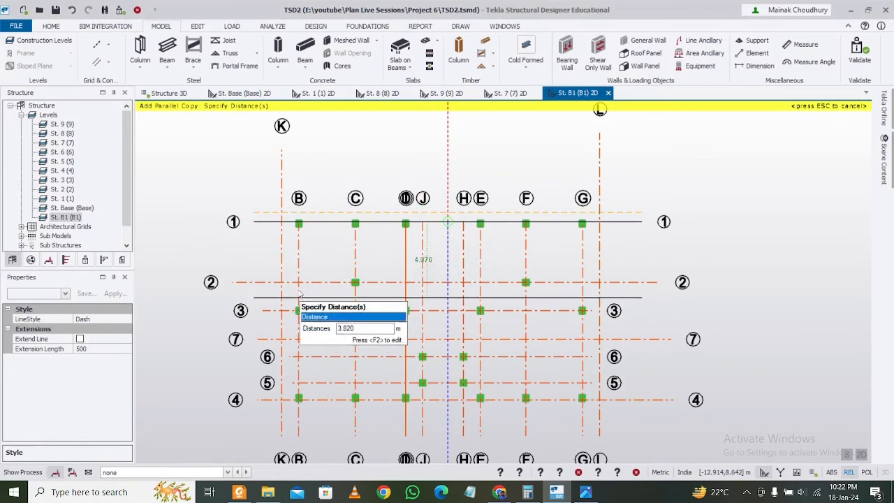
pyautogui.press('Escape')
# Add a parallel construction line 0.5 m outside gridline B, on the side facing gridline K
pyautogui.scroll(2, 300, 263)
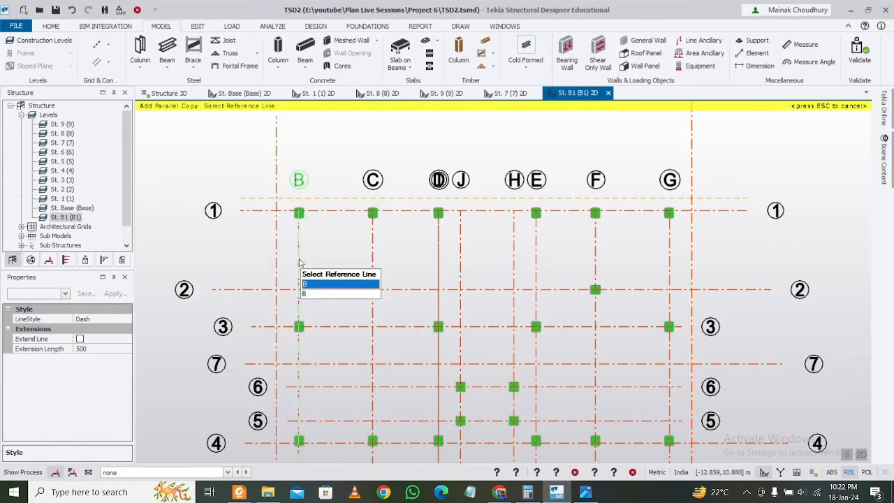
pyautogui.scroll(1, 300, 262)
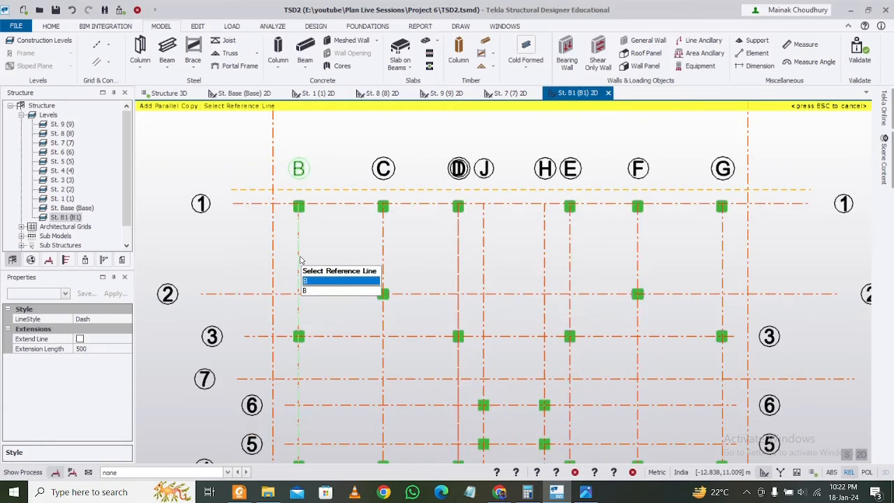
pyautogui.click(299, 261)
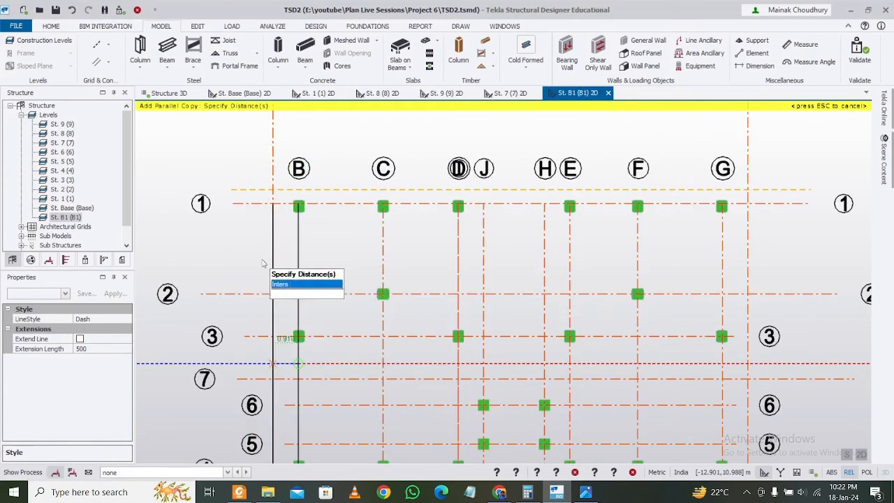
pyautogui.press('F2')
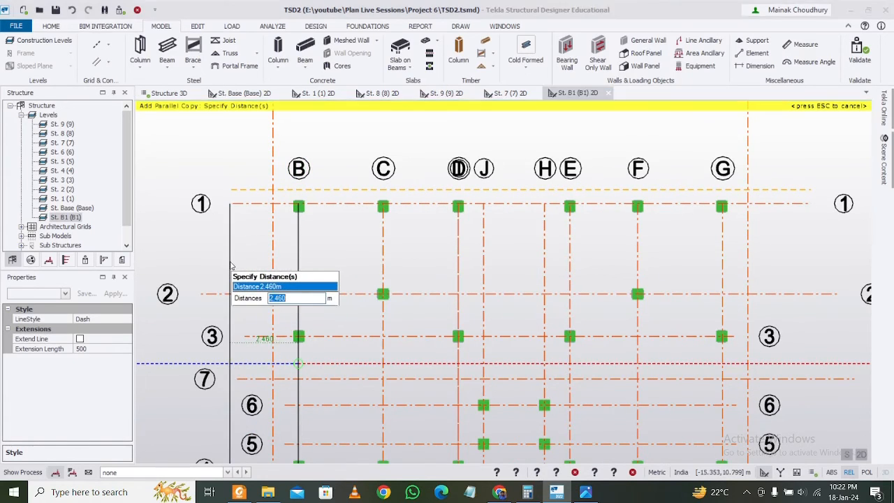
pyautogui.write('051')
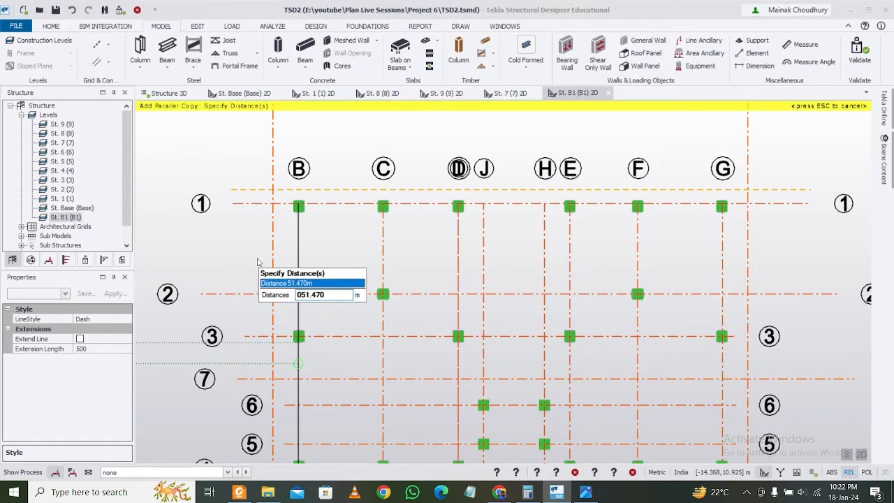
pyautogui.press('Delete')
pyautogui.press('Delete')
pyautogui.press('Delete')
pyautogui.press('Delete')
pyautogui.press('Delete')
pyautogui.press('BackSpace')
pyautogui.press('Return')
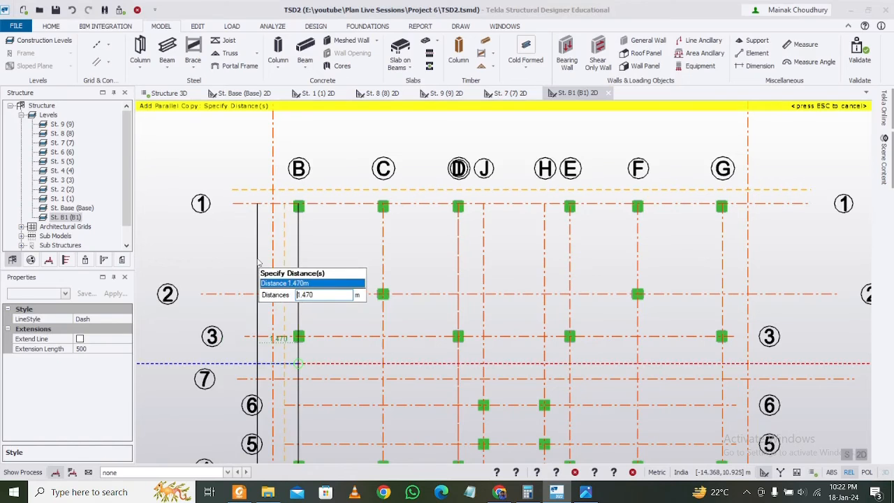
pyautogui.press('Escape')
pyautogui.press('Escape')
# Copy gridline 4 as a parallel construction line 0.5 m beyond the building's outer edge
pyautogui.moveTo(350, 304); pyautogui.dragTo(317, 235, button='middle')
pyautogui.moveTo(333, 350); pyautogui.dragTo(327, 293, button='middle')
pyautogui.click(307, 345)
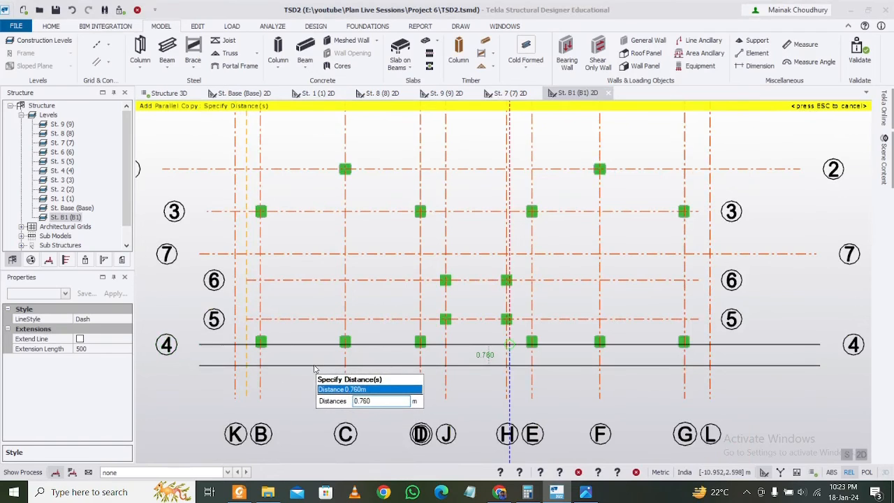
pyautogui.write('0.5')
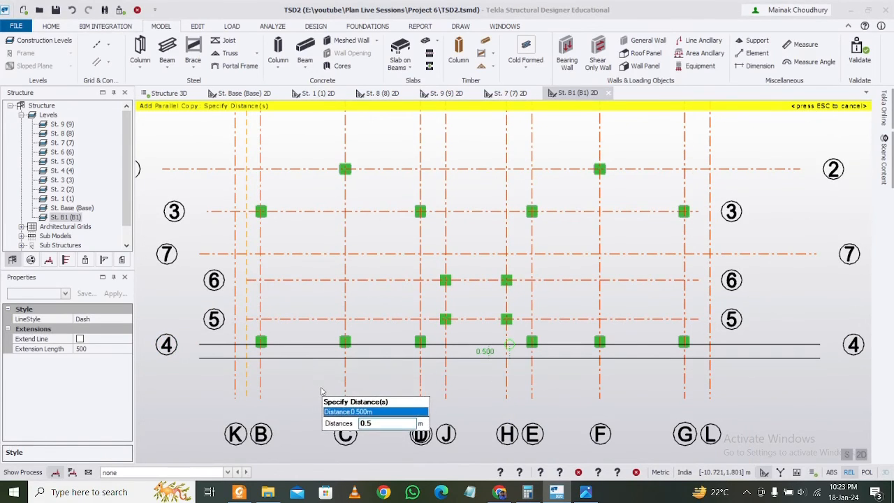
pyautogui.press('Return')
pyautogui.moveTo(502, 344); pyautogui.dragTo(353, 372, button='middle')
pyautogui.press('Escape')
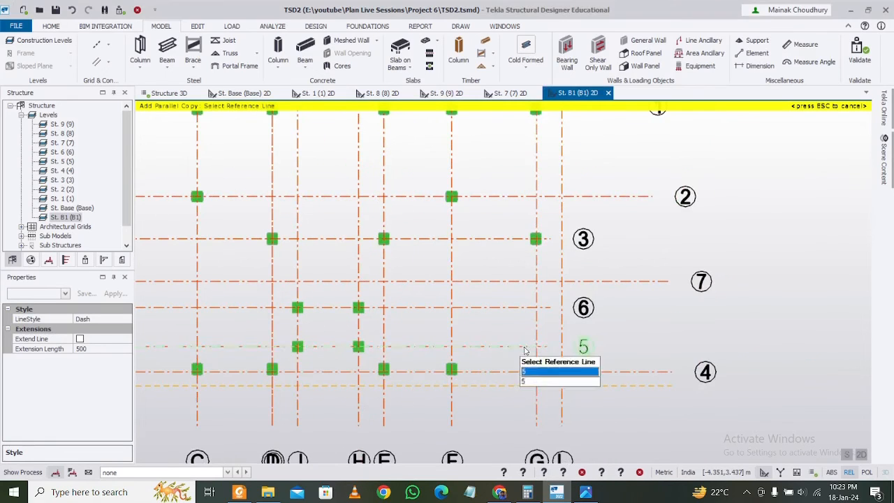
# Add a parallel construction line 0.5 m outside gridline G, on the side facing gridline L
pyautogui.click(537, 333)
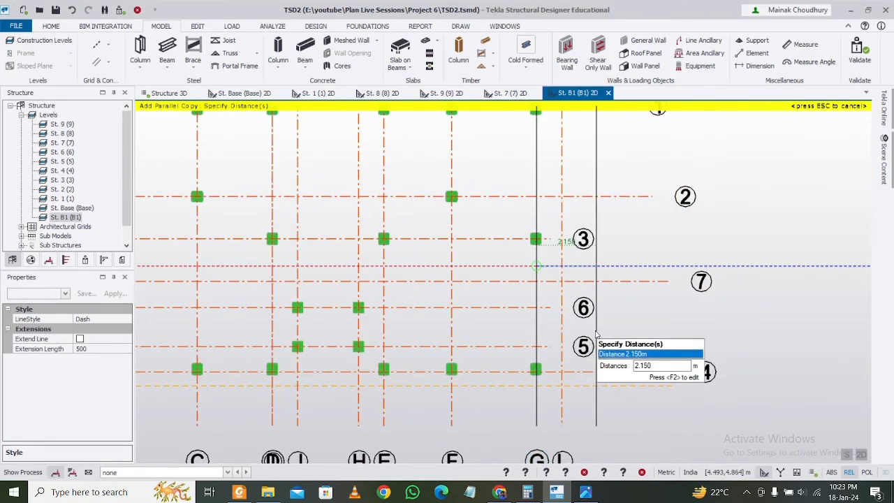
pyautogui.press('F2')
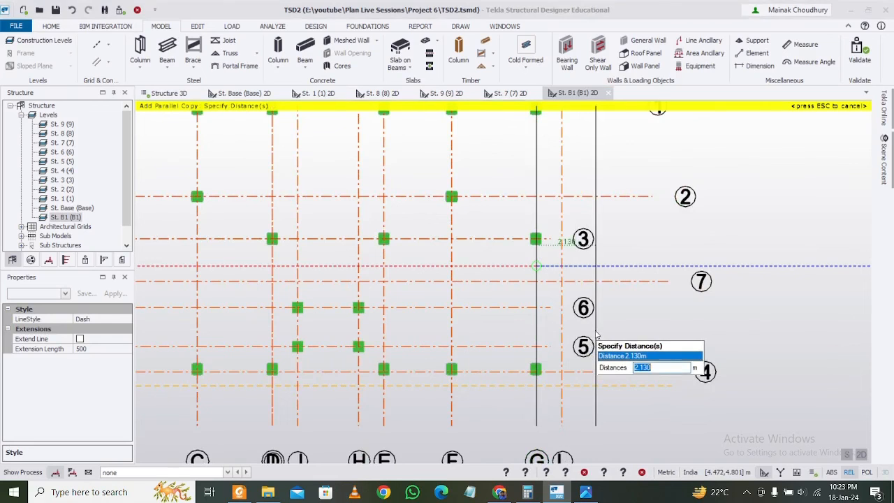
pyautogui.write('0.5')
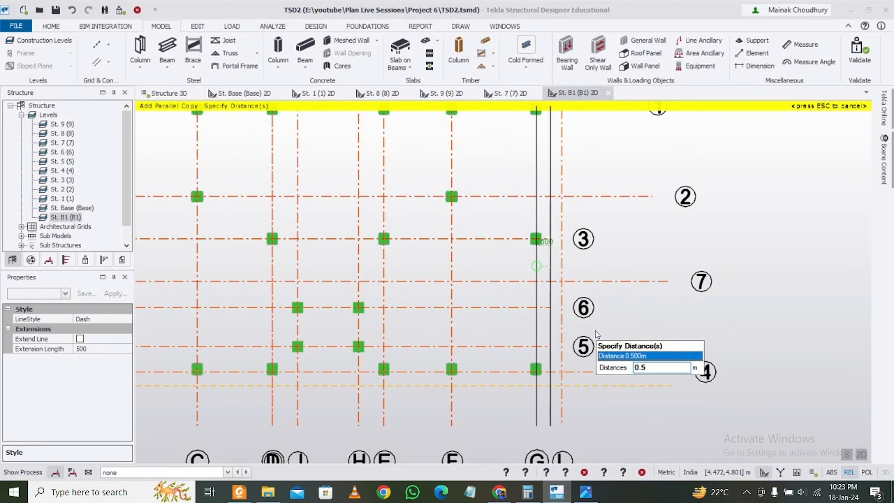
pyautogui.press('Return')
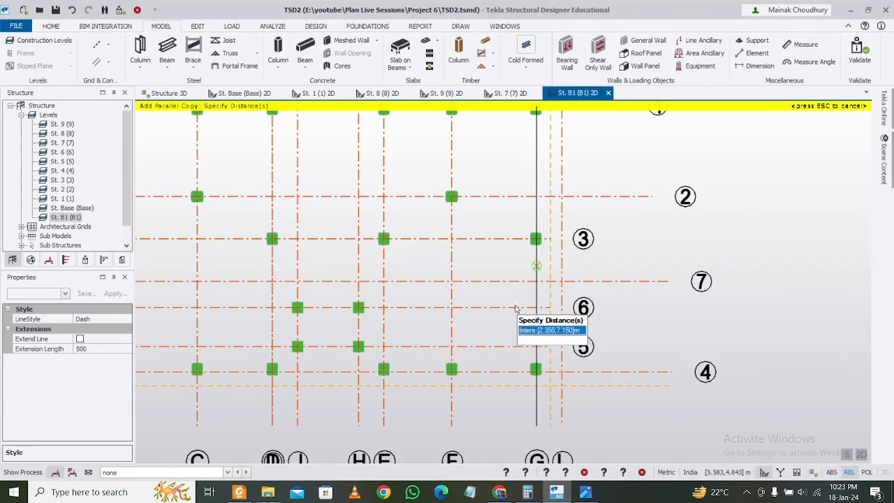
pyautogui.press('Escape')
pyautogui.moveTo(428, 208); pyautogui.dragTo(537, 326, button='middle')
pyautogui.moveTo(289, 270); pyautogui.dragTo(422, 273, button='middle')
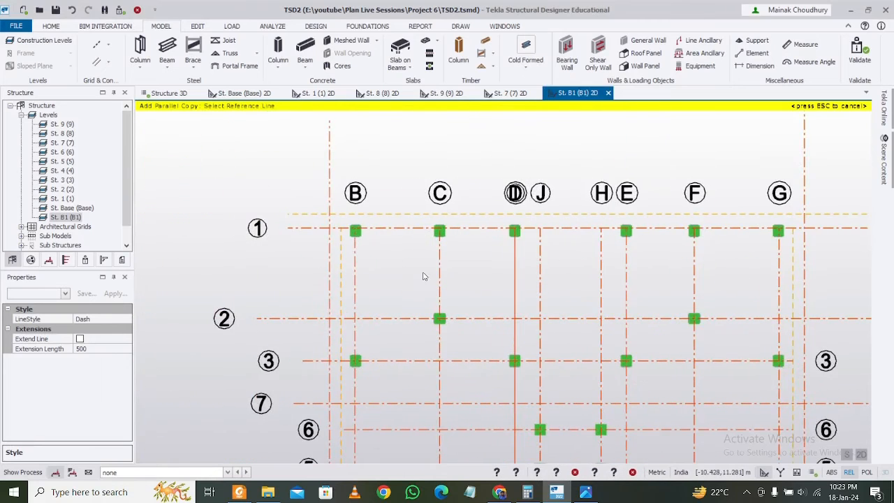
pyautogui.scroll(1, 347, 212)
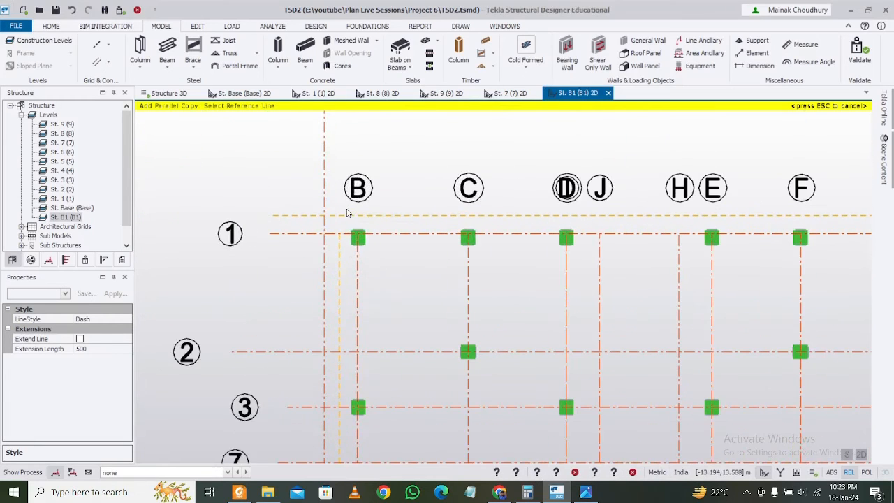
pyautogui.click(340, 256)
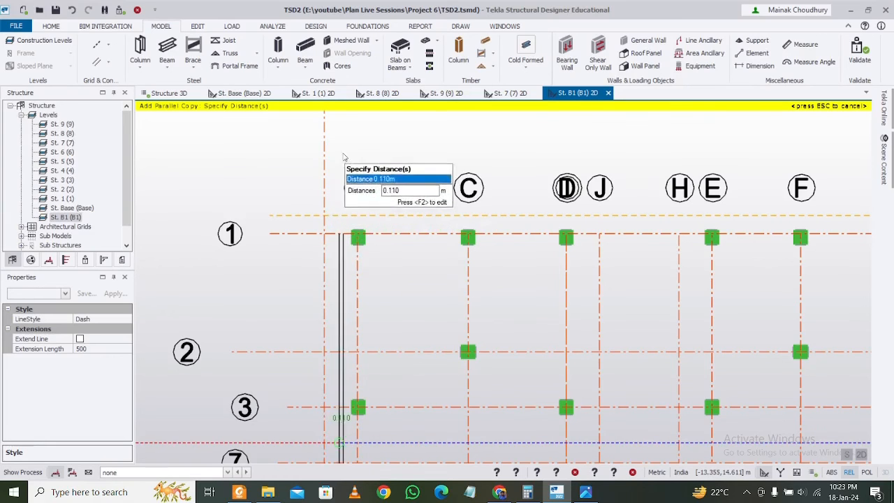
pyautogui.press('Escape')
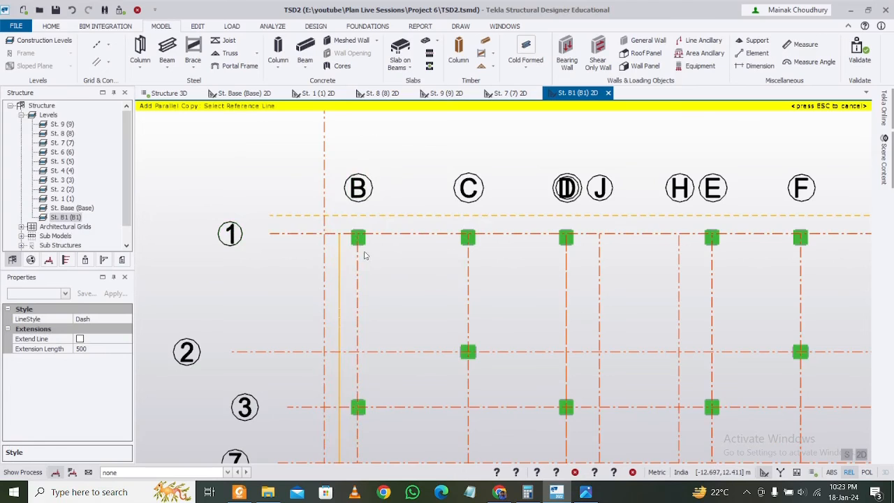
pyautogui.moveTo(365, 254); pyautogui.dragTo(362, 230, button='middle')
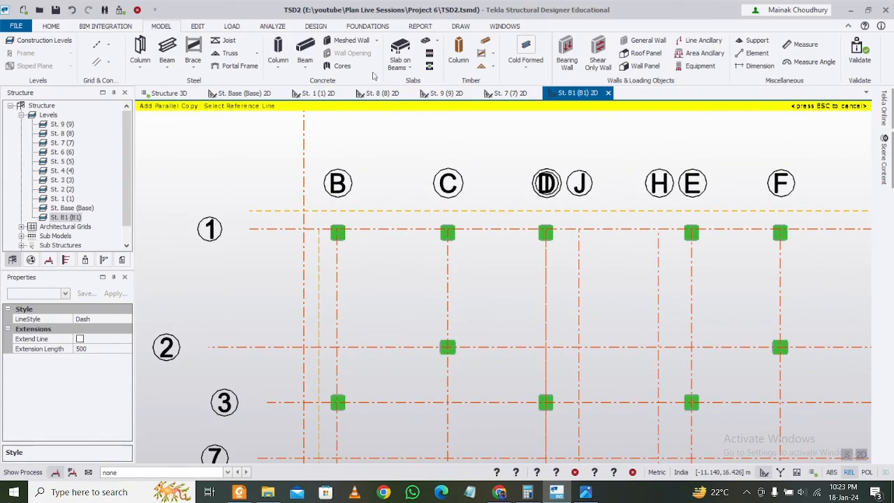
# Create a rectangular foundation mat by area, from gridline K to gridline L between the construction lines outside gridlines 1 and 4
pyautogui.click(367, 25)
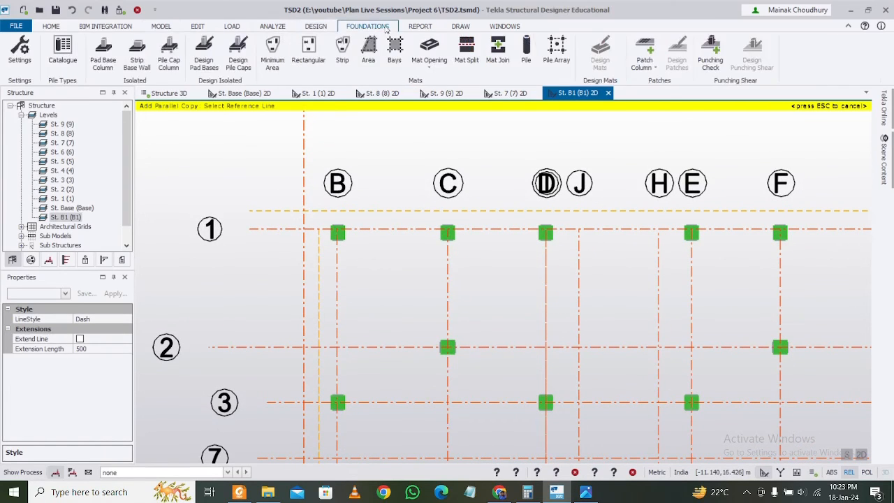
pyautogui.click(370, 54)
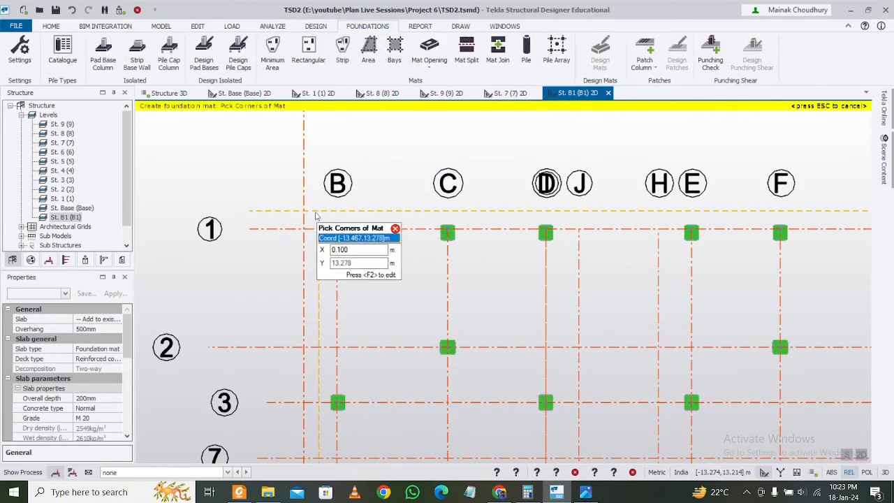
pyautogui.scroll(-3, 303, 207)
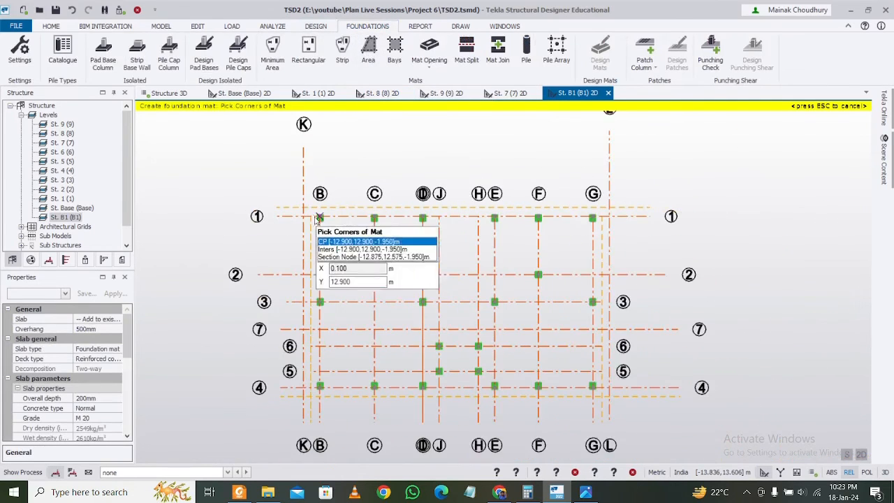
pyautogui.scroll(2, 303, 206)
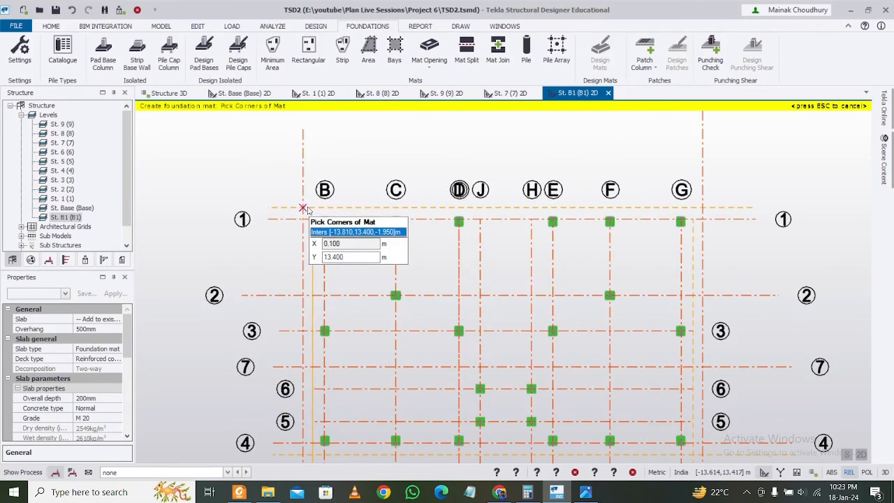
pyautogui.click(303, 207)
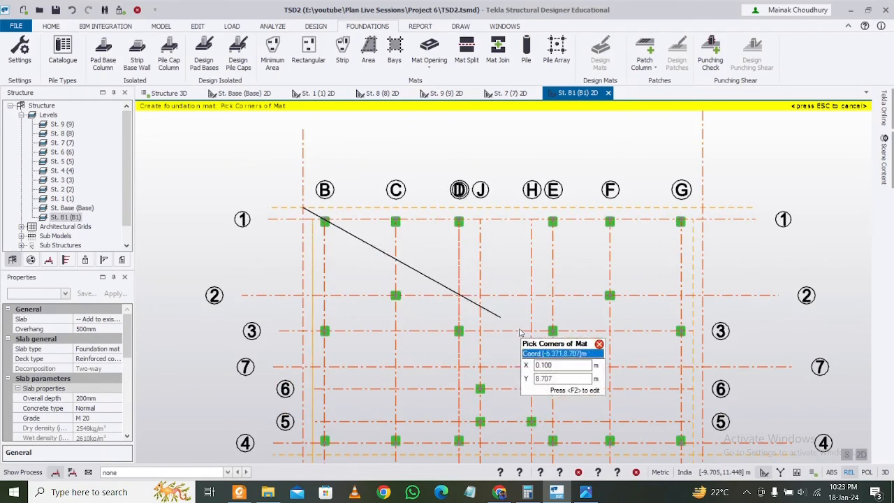
pyautogui.click(702, 207)
pyautogui.scroll(-1, 701, 208)
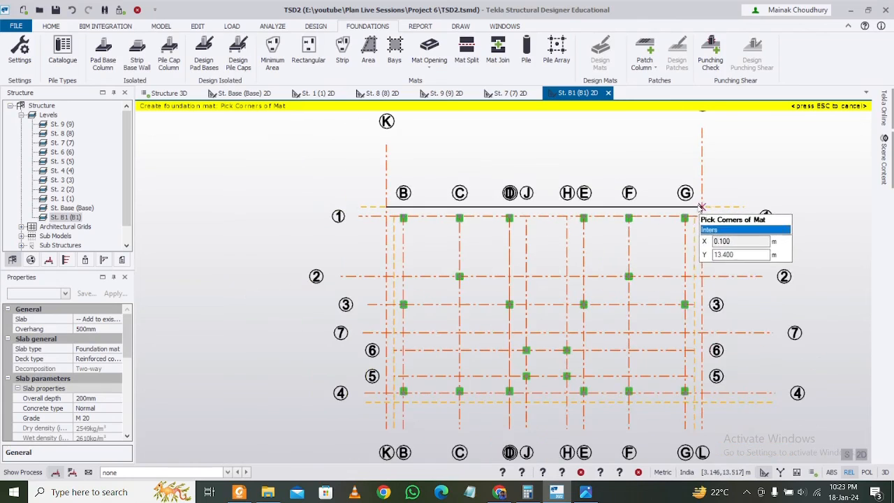
pyautogui.click(701, 402)
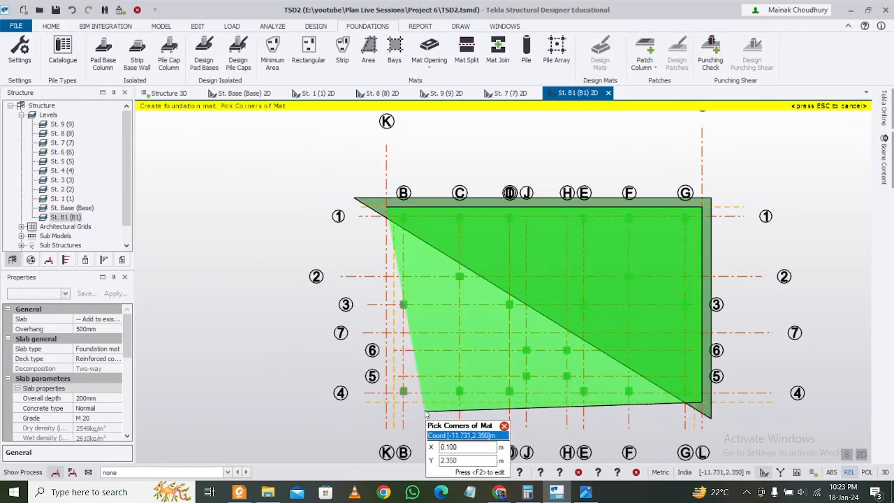
pyautogui.doubleClick(387, 403)
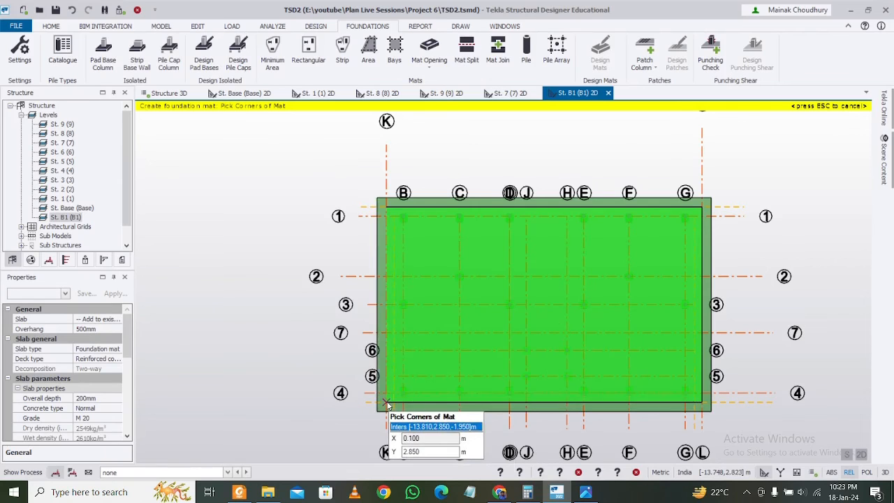
# Set the foundation mat's overall depth to 300 mm and its concrete grade to M 30
pyautogui.click(425, 229)
pyautogui.scroll(-2, 431, 238)
pyautogui.scroll(1, 431, 237)
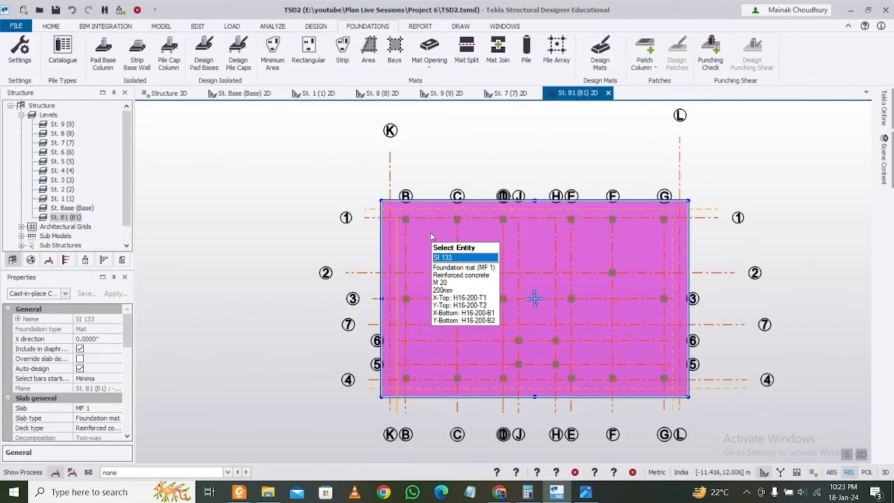
pyautogui.scroll(-3, 125, 354)
pyautogui.scroll(-1, 126, 354)
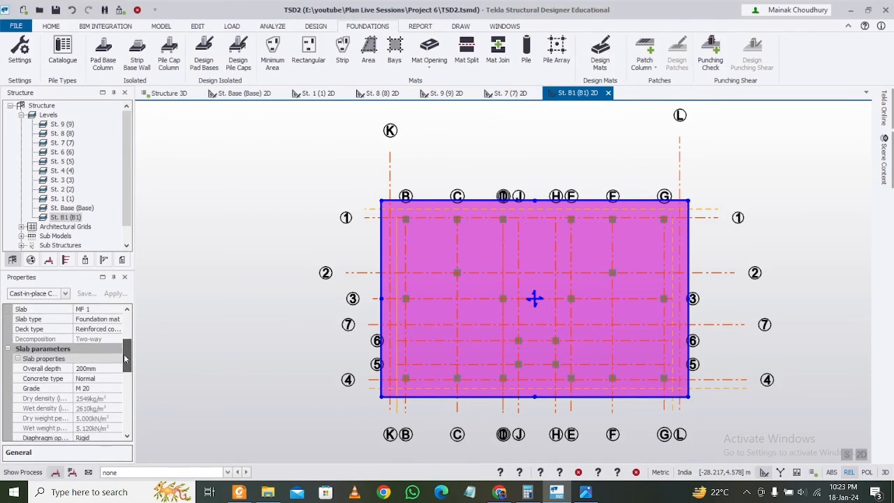
pyautogui.click(101, 359)
pyautogui.click(102, 361)
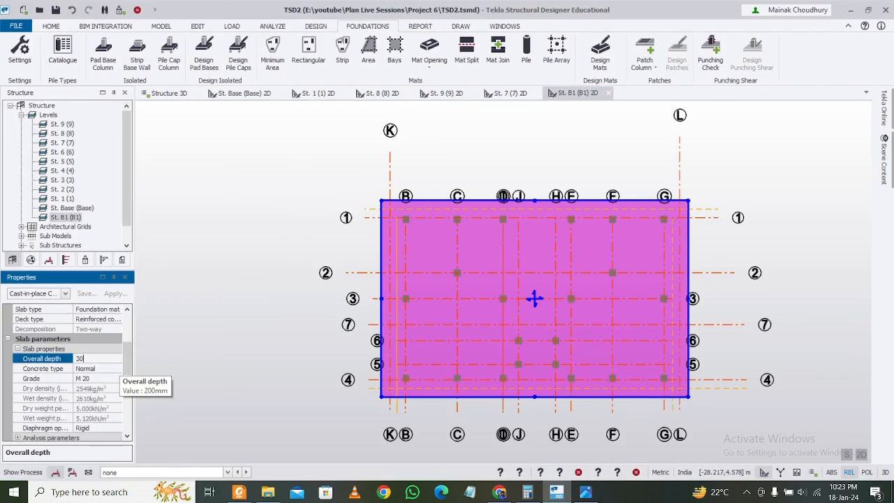
pyautogui.click(105, 379)
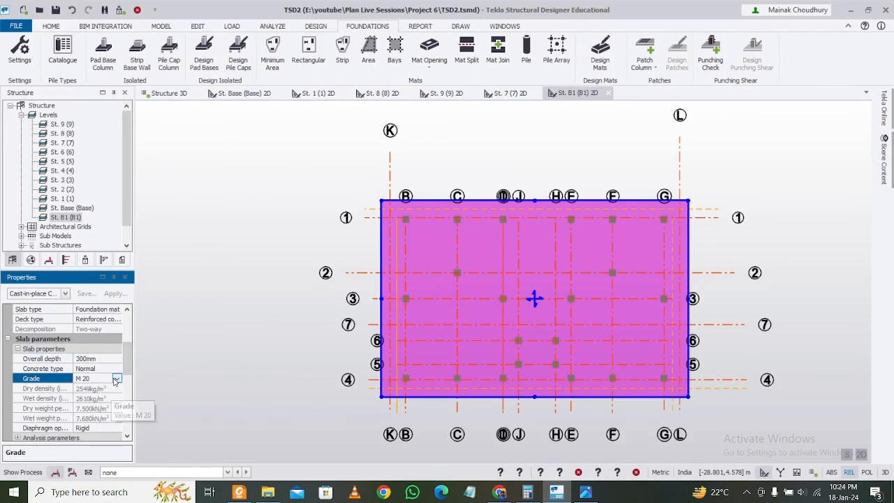
pyautogui.click(116, 379)
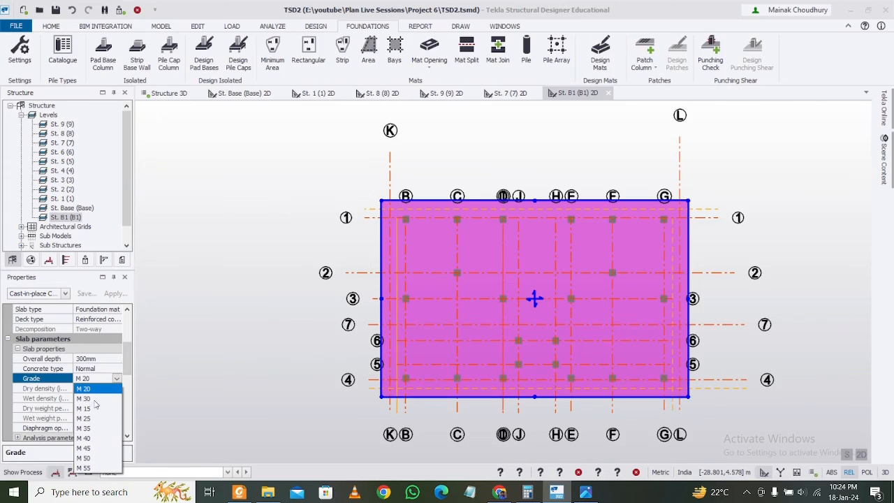
pyautogui.click(95, 400)
# Set the allowable bearing pressure in the mat's soil parameters to 175 kN/m²
pyautogui.scroll(-3, 128, 391)
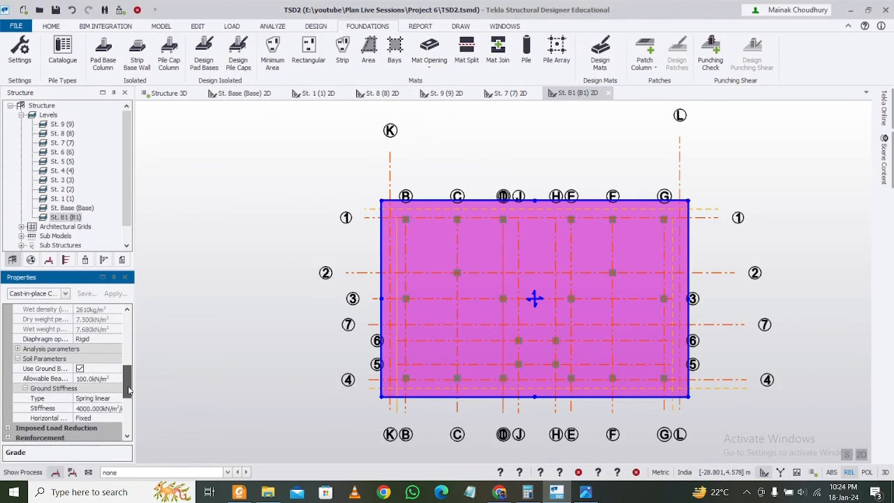
pyautogui.scroll(-1, 128, 391)
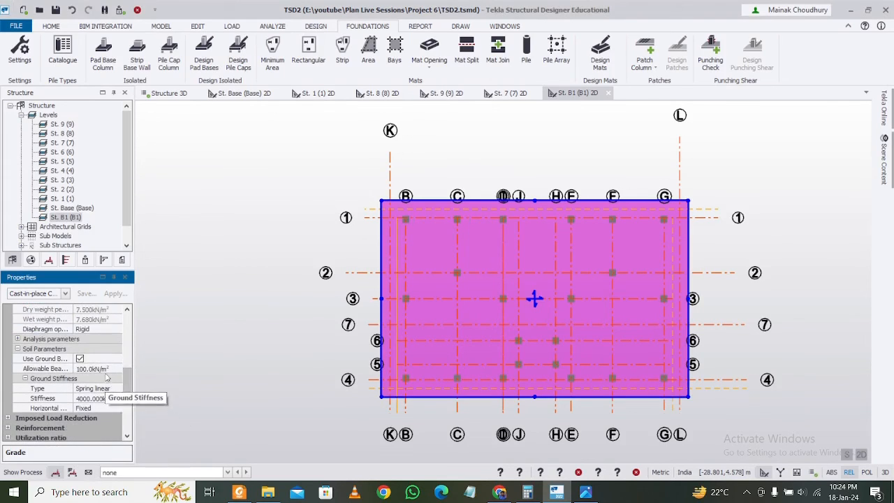
pyautogui.click(43, 370)
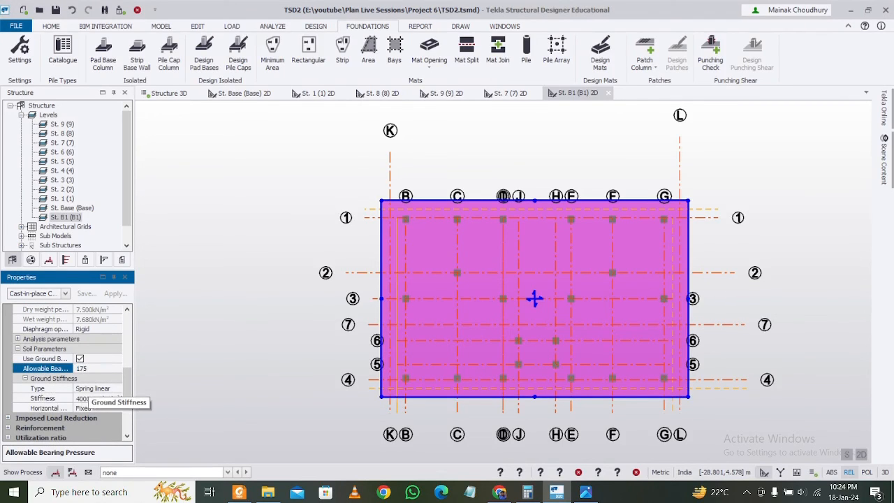
pyautogui.click(126, 389)
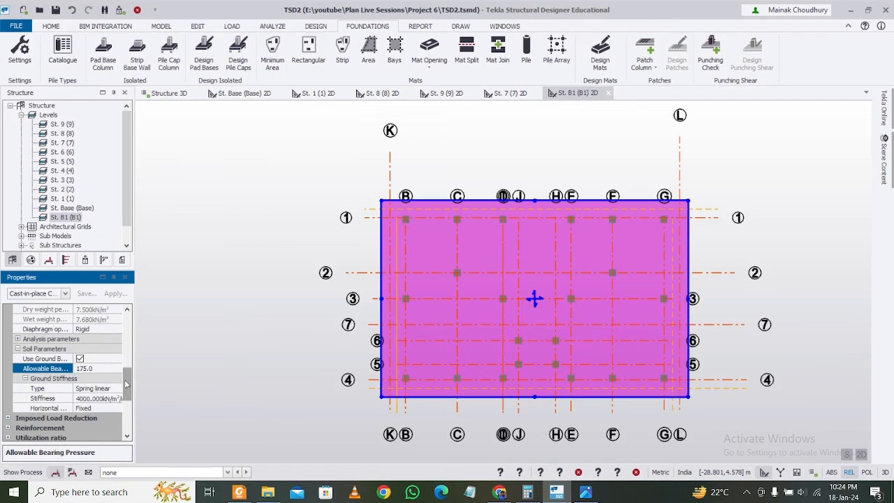
pyautogui.scroll(-5, 127, 383)
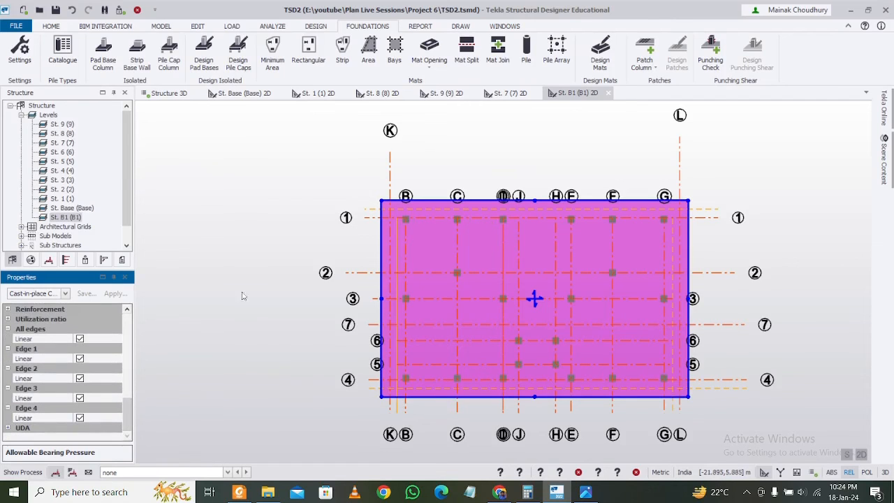
# Run Design All (Static) on the whole building from the 3D structure view
pyautogui.click(175, 94)
pyautogui.moveTo(620, 320); pyautogui.dragTo(559, 312, button='right')
pyautogui.scroll(1, 554, 311)
pyautogui.click(319, 27)
pyautogui.click(419, 52)
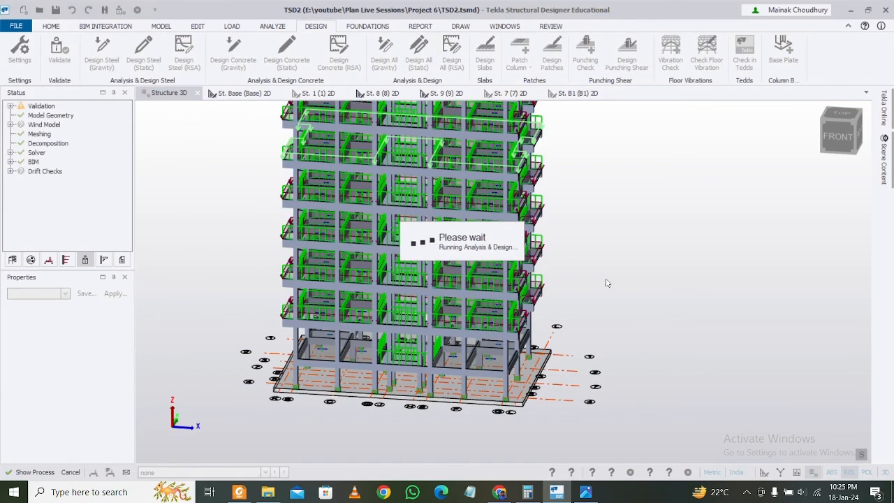
pyautogui.rightClick(654, 267)
pyautogui.click(651, 264)
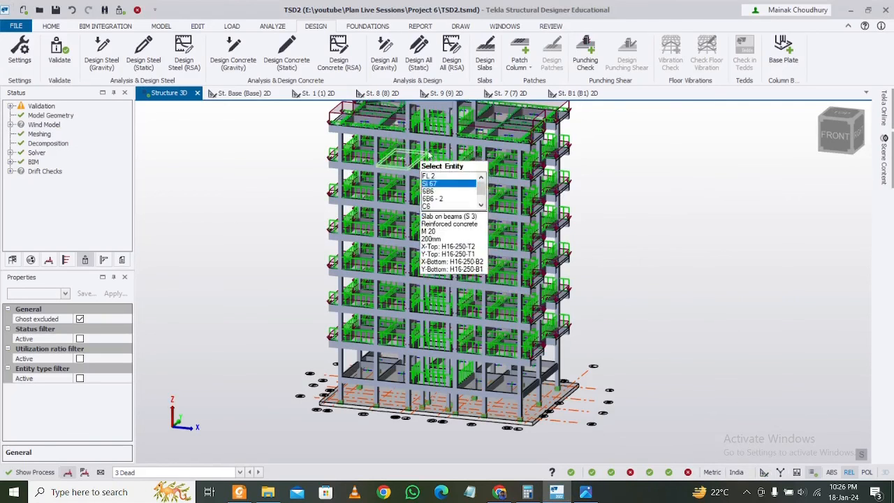
# Select the foundation mat in the 3D model and run Design Slabs
pyautogui.click(545, 419)
pyautogui.rightClick(544, 418)
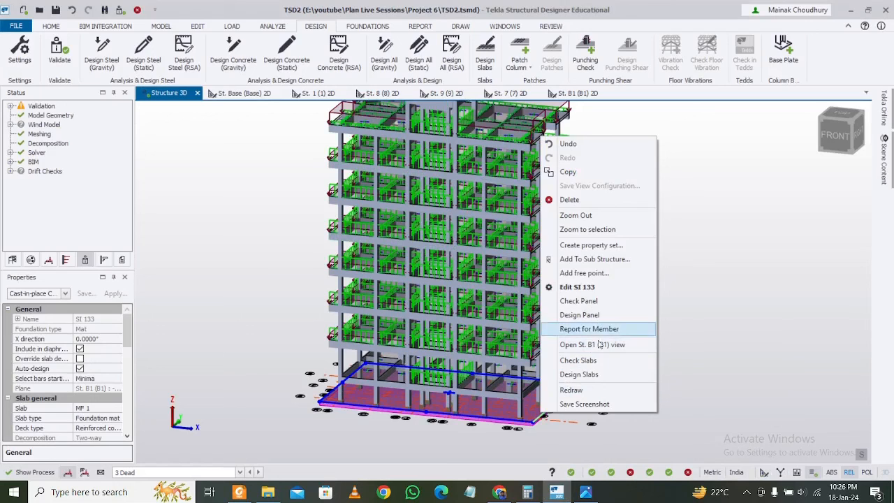
pyautogui.click(598, 379)
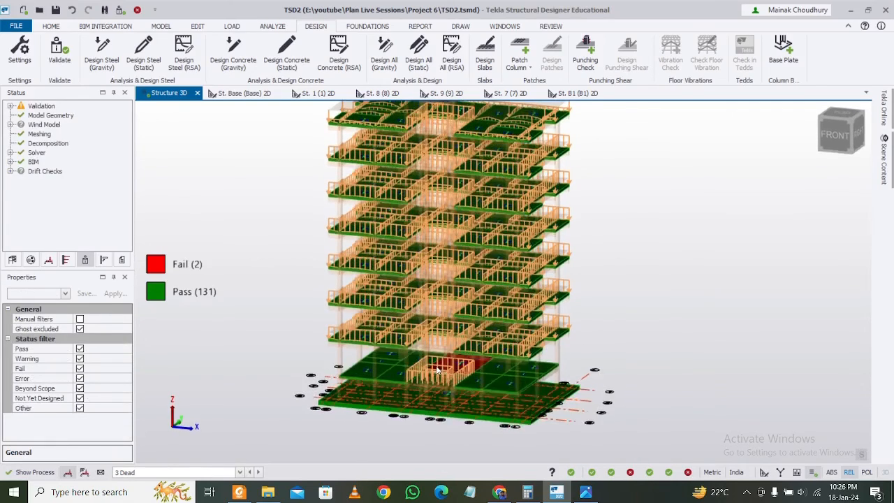
# Run Check Panel and Check Slabs on the foundation mat beneath the building
pyautogui.moveTo(459, 374)
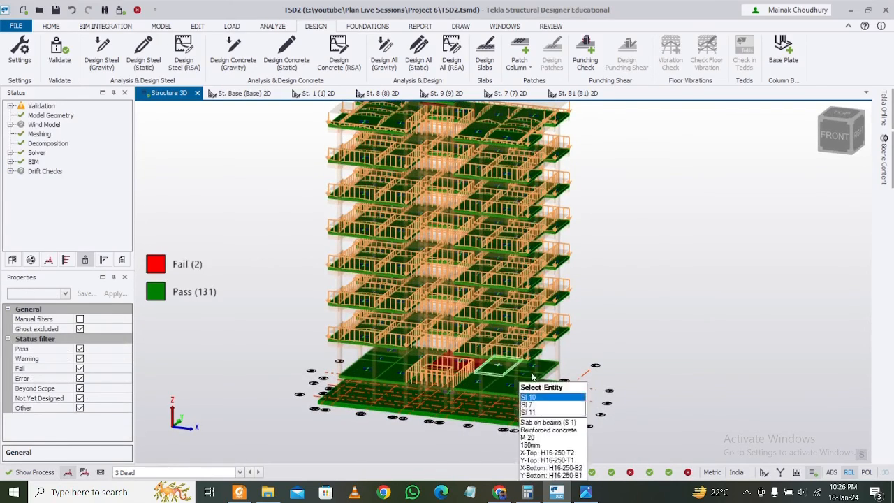
pyautogui.moveTo(573, 350); pyautogui.dragTo(564, 310, button='middle')
pyautogui.scroll(5, 541, 342)
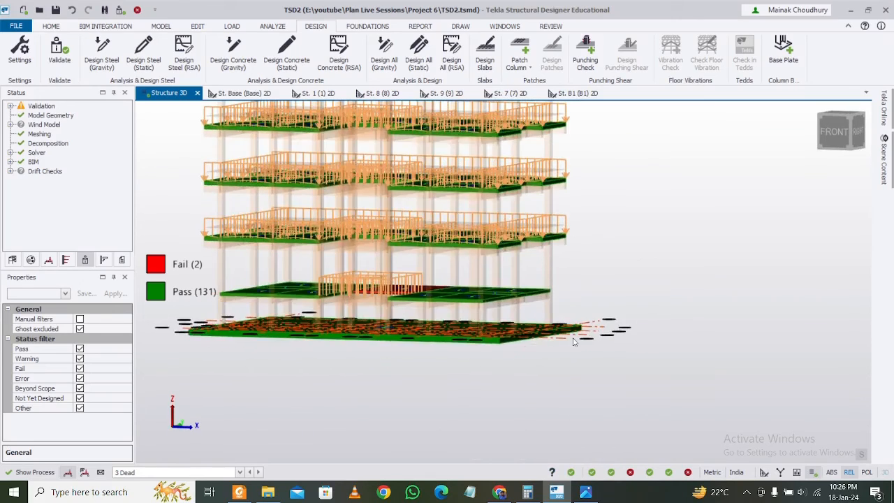
pyautogui.click(534, 344)
pyautogui.rightClick(534, 344)
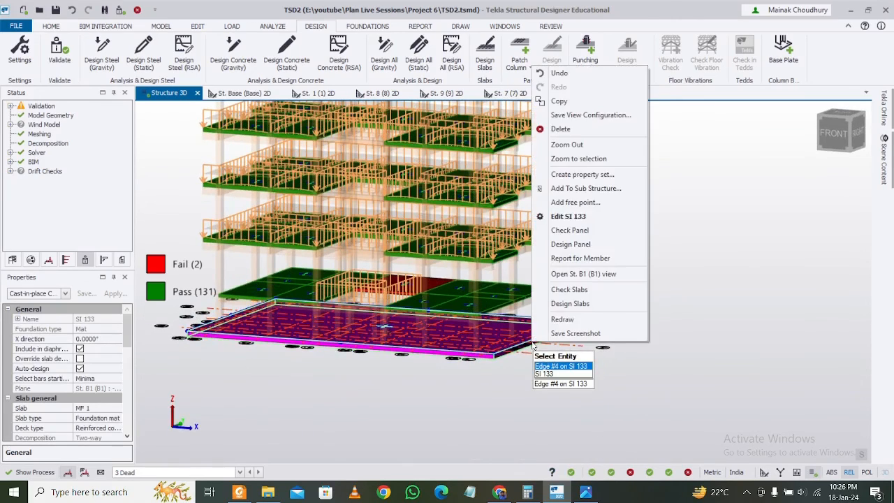
pyautogui.click(571, 229)
pyautogui.rightClick(557, 336)
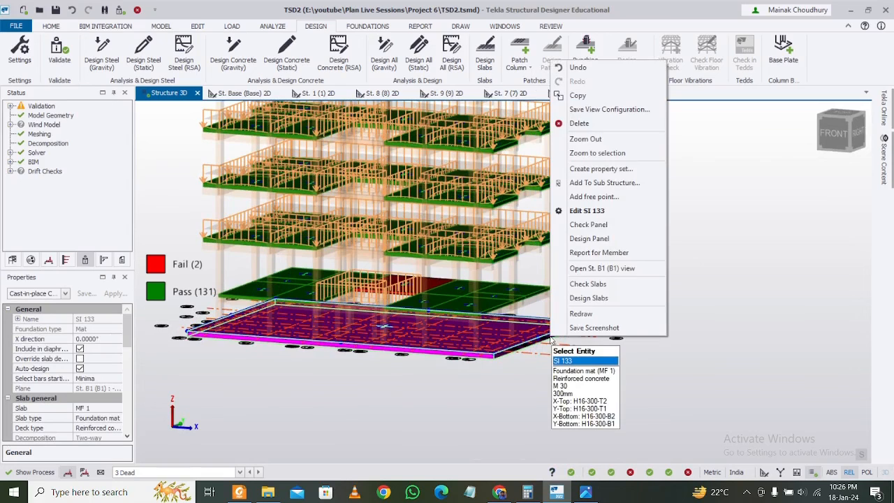
pyautogui.click(587, 284)
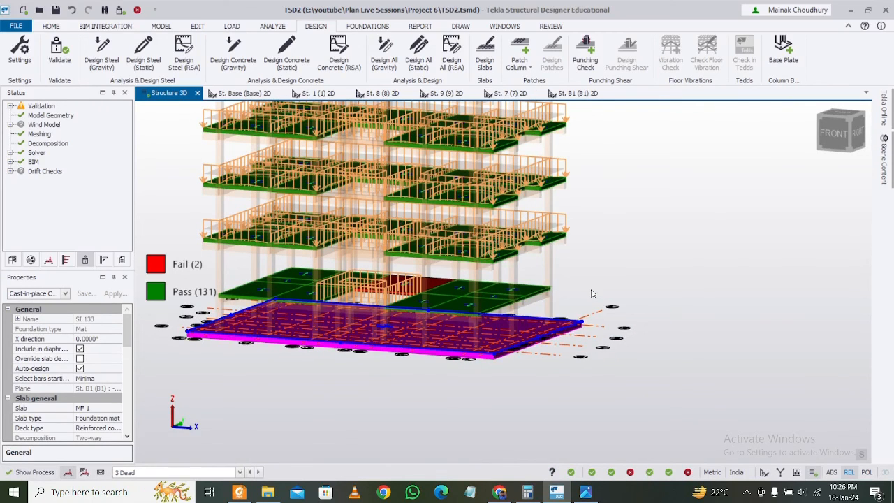
# Generate the member report for the foundation mat and review its reinforcement and bearing pressure summaries
pyautogui.rightClick(512, 355)
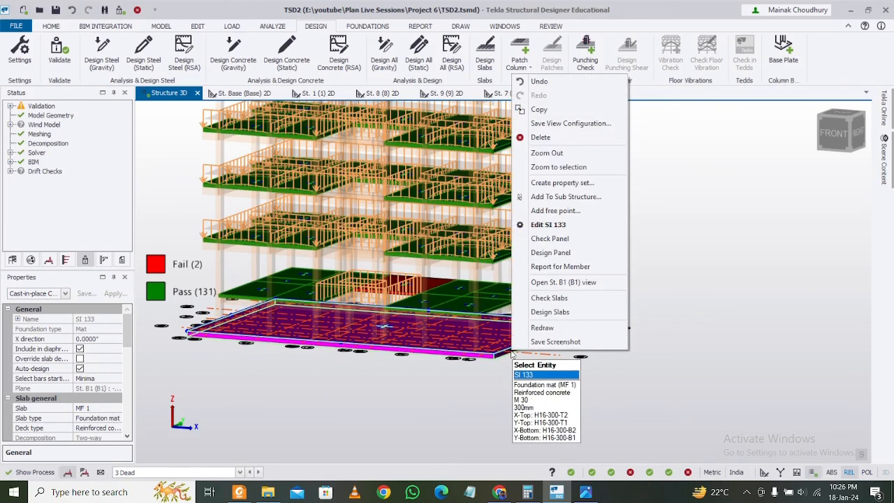
pyautogui.click(570, 266)
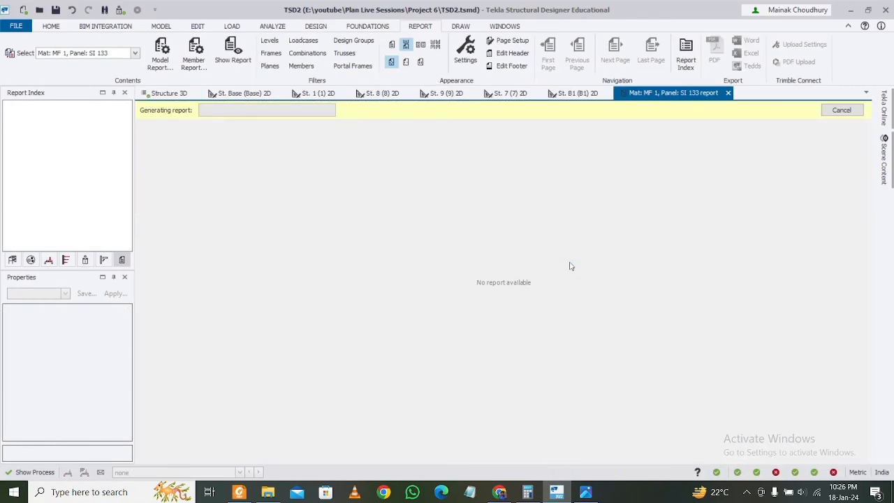
pyautogui.keyDown('ctrl'); pyautogui.scroll(2, 454, 167); pyautogui.keyUp('ctrl')
pyautogui.keyDown('ctrl'); pyautogui.scroll(3, 454, 167); pyautogui.keyUp('ctrl')
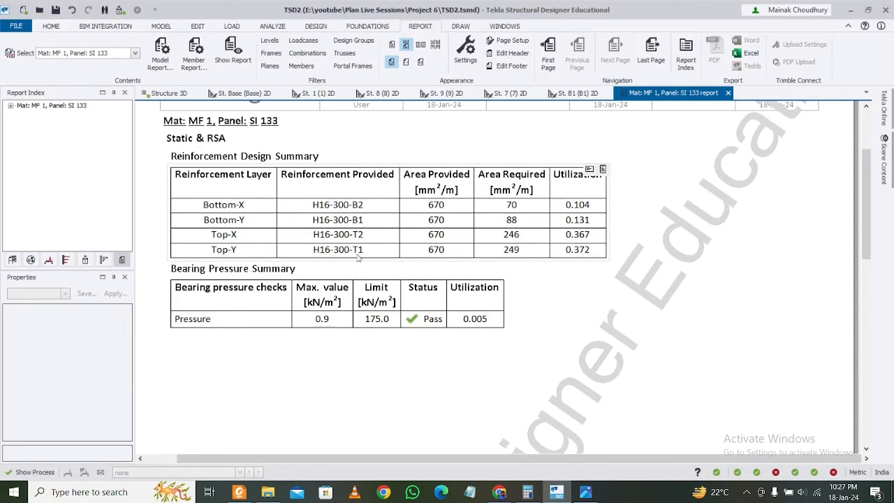
pyautogui.scroll(-5, 391, 279)
pyautogui.scroll(5, 419, 297)
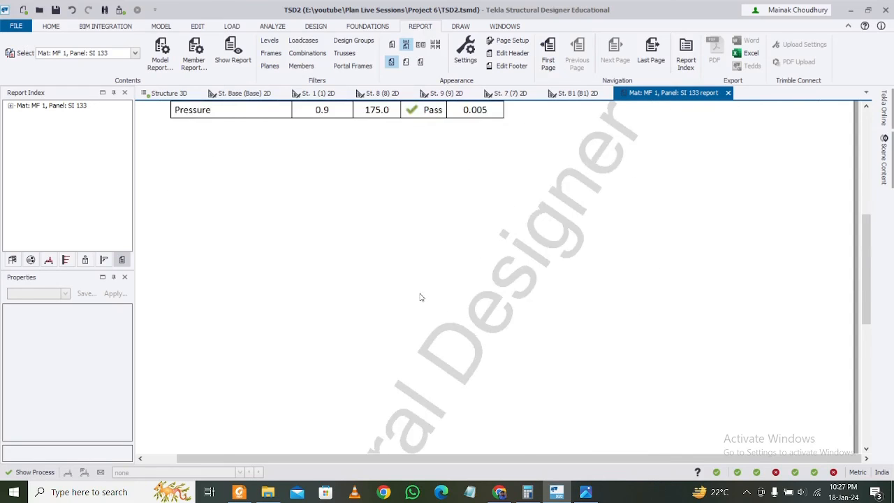
pyautogui.scroll(3, 421, 294)
pyautogui.scroll(-1, 405, 299)
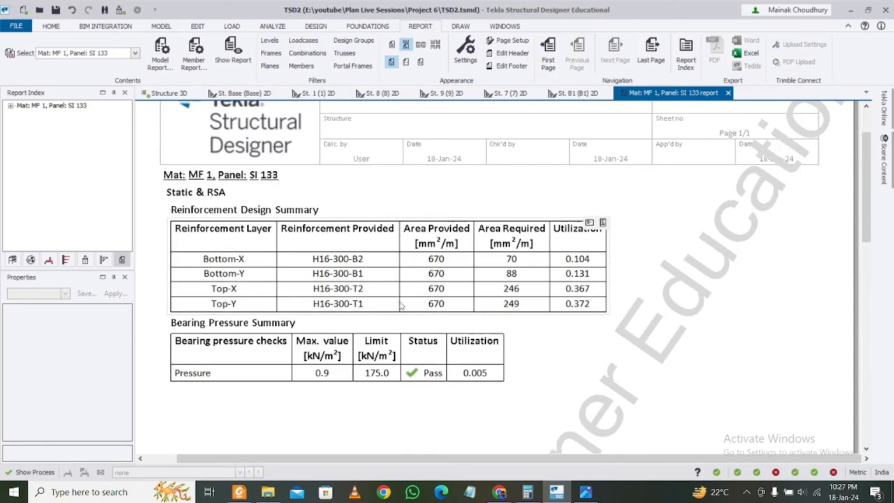
# Examine the slab and mat design status in the 3D structure alongside the foundation mat's report
pyautogui.click(167, 93)
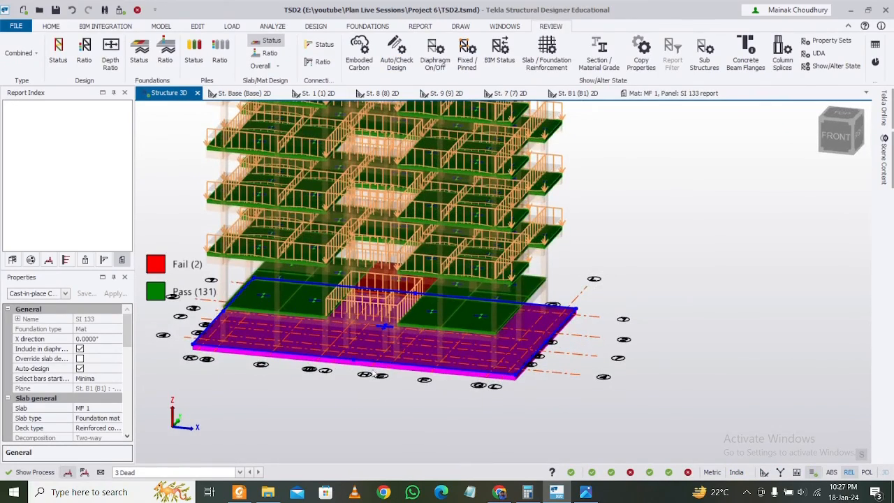
pyautogui.moveTo(398, 357); pyautogui.dragTo(403, 383, button='middle')
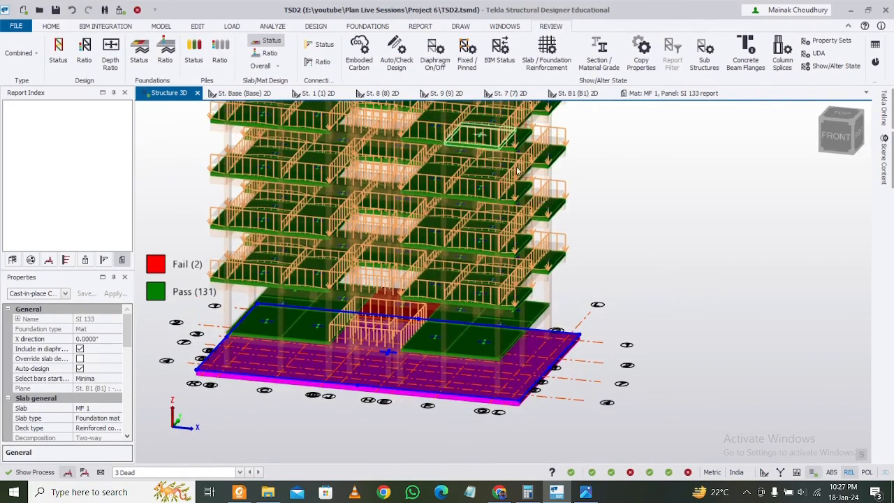
pyautogui.scroll(-2, 518, 171)
pyautogui.moveTo(520, 139); pyautogui.dragTo(537, 203, button='middle')
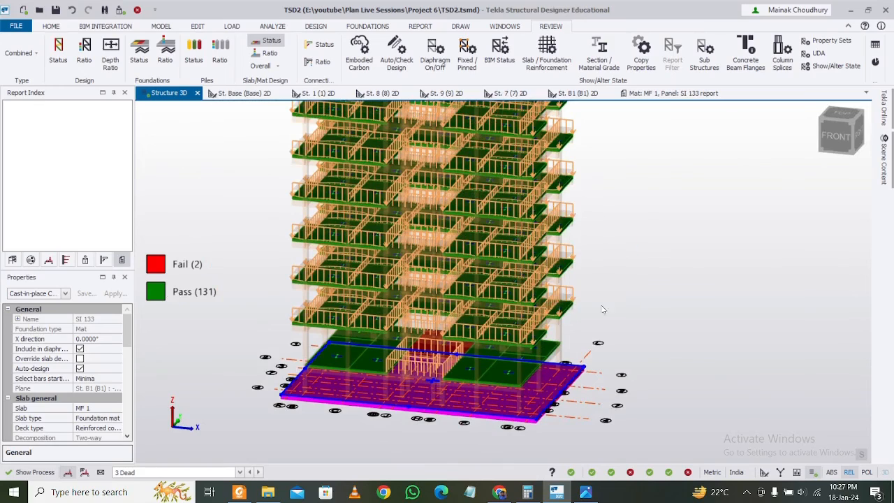
pyautogui.scroll(2, 565, 412)
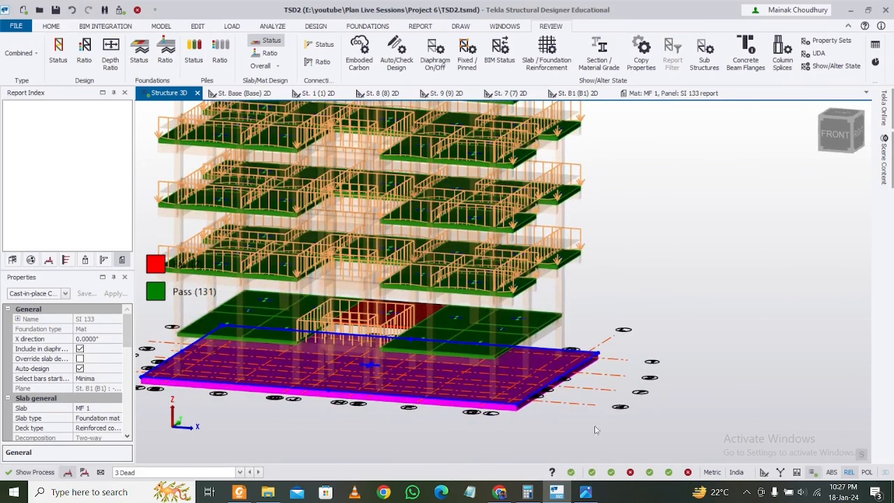
pyautogui.click(689, 95)
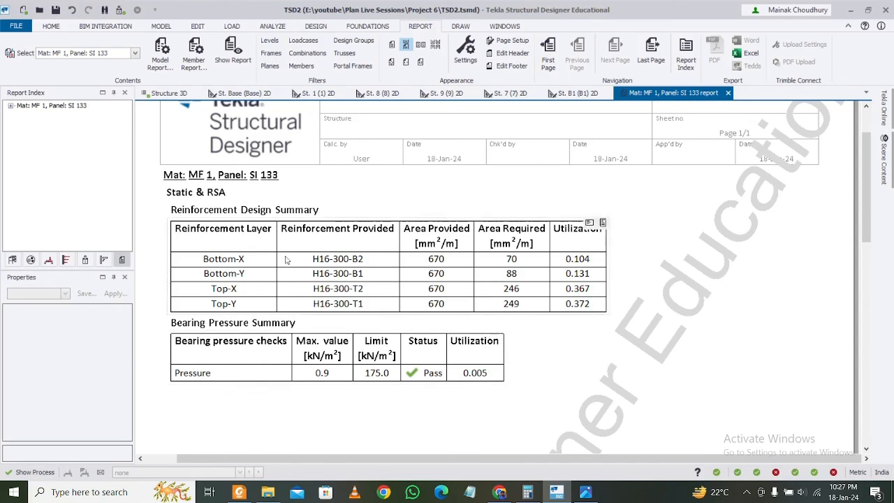
pyautogui.click(163, 93)
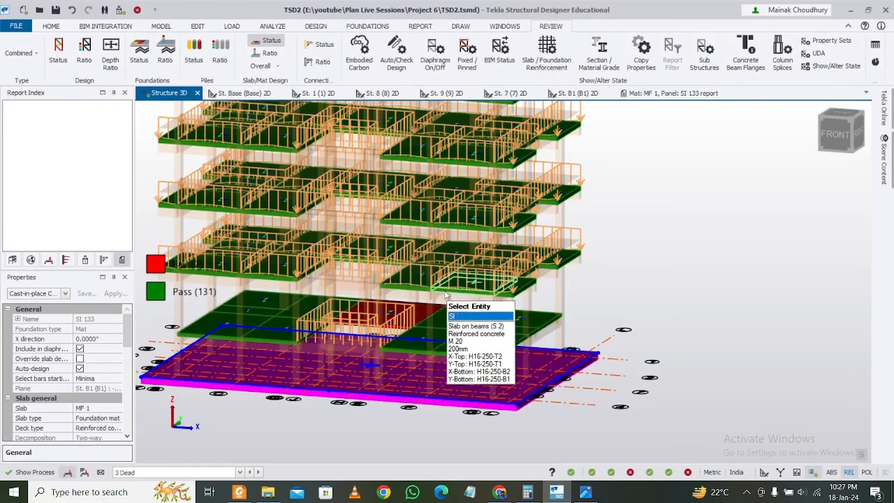
pyautogui.scroll(-3, 481, 334)
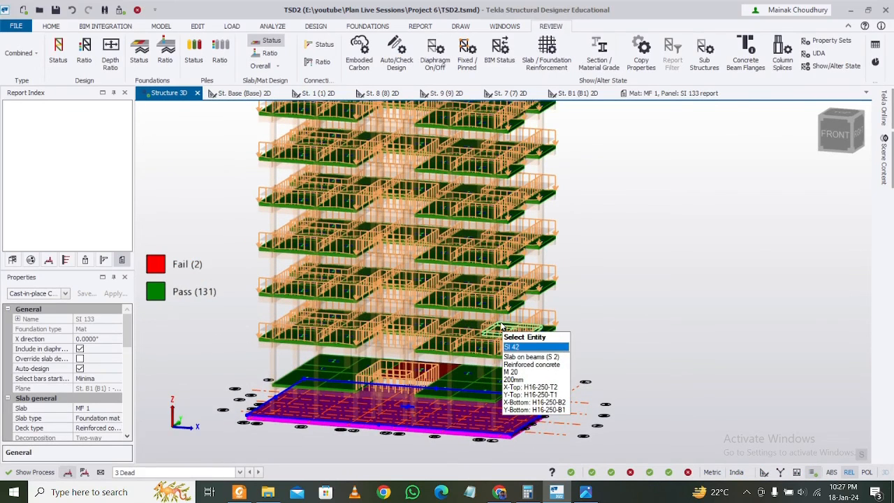